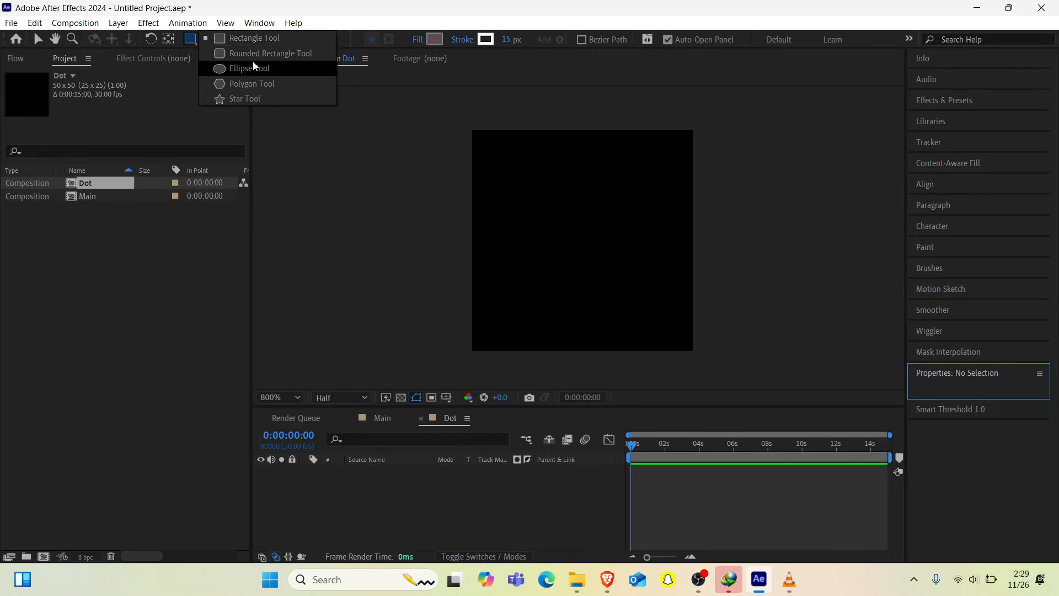
Step: Draw a white (FFFFFF) circle with no stroke in the Dot composition using the Ellipse tool
left_click(254, 65)
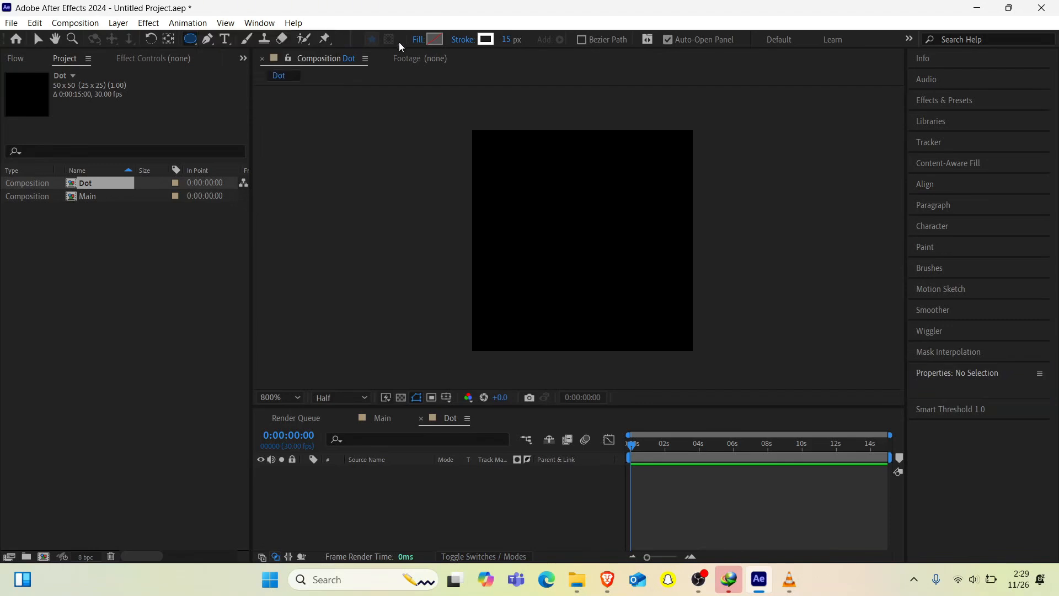
left_click(469, 41)
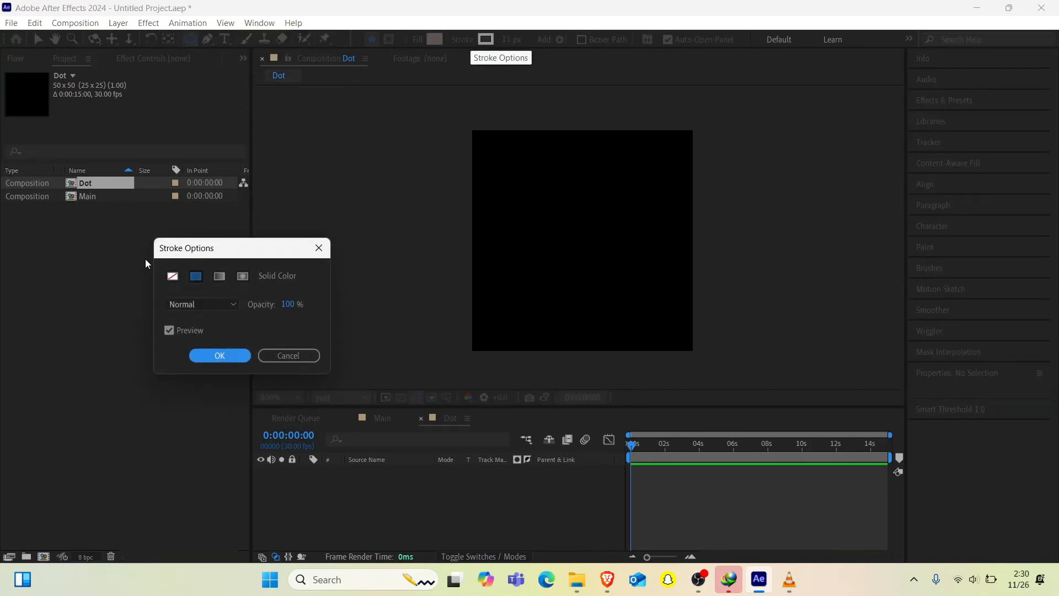
left_click(172, 276)
left_click(215, 355)
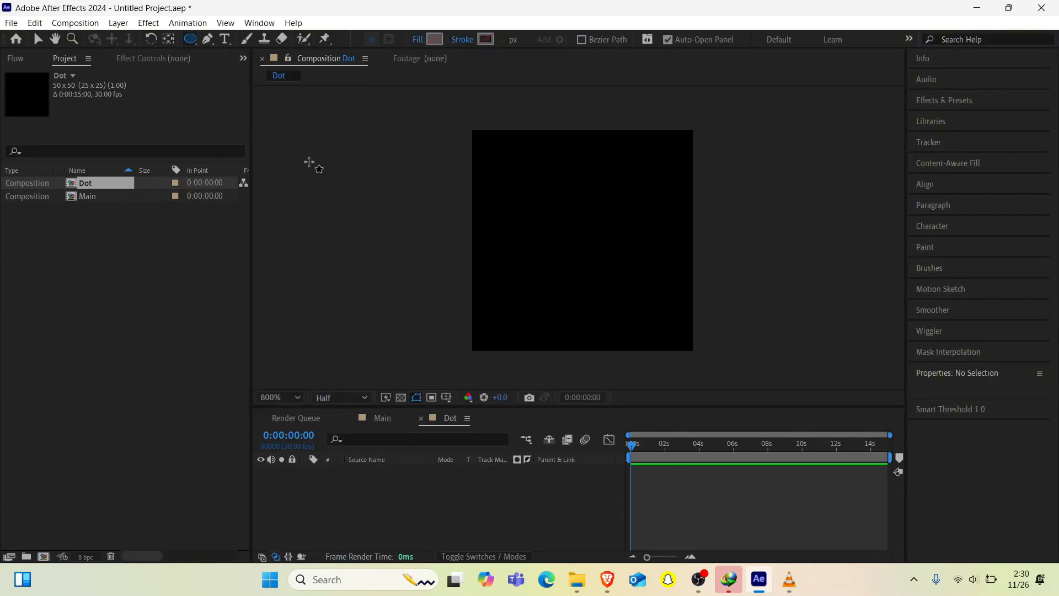
left_click(435, 39)
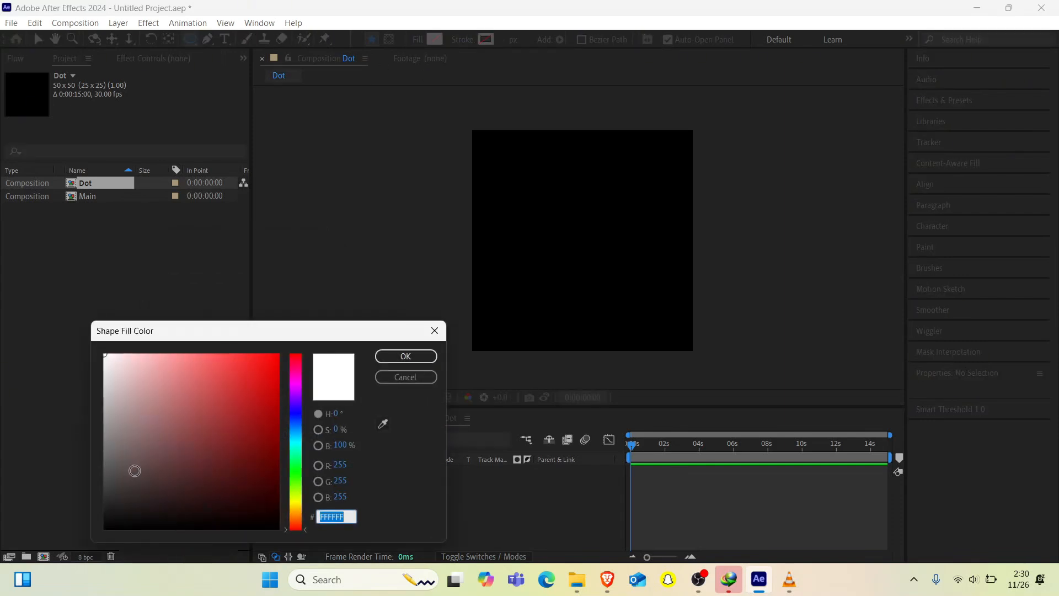
left_click(394, 359)
left_click_drag(548, 167, 671, 354)
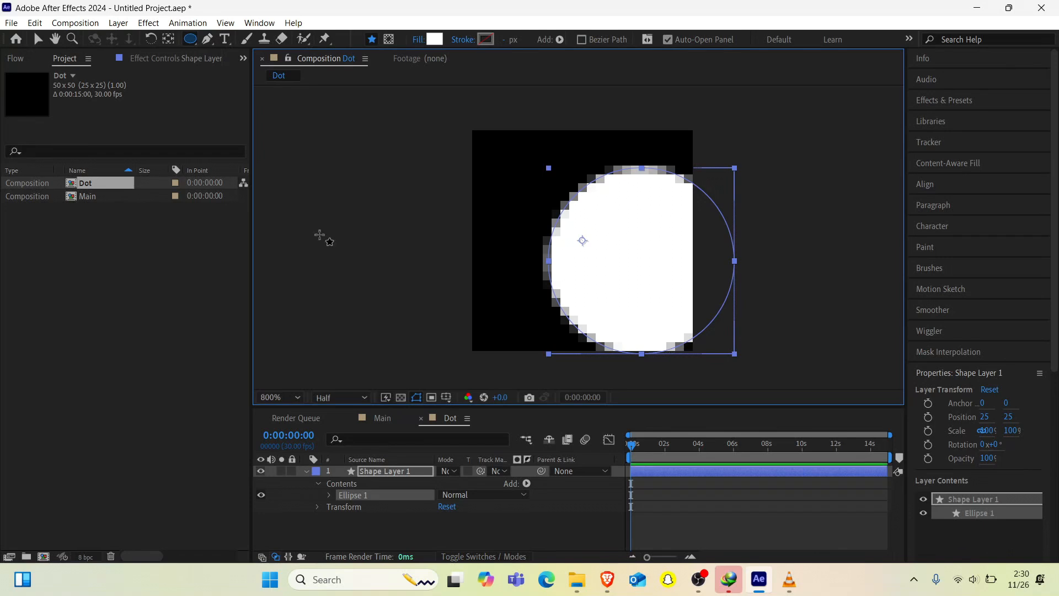
Step: Centre the circle layer's anchor point on the shape and align the layer horizontally and vertically to the composition's centre
double_click(167, 41)
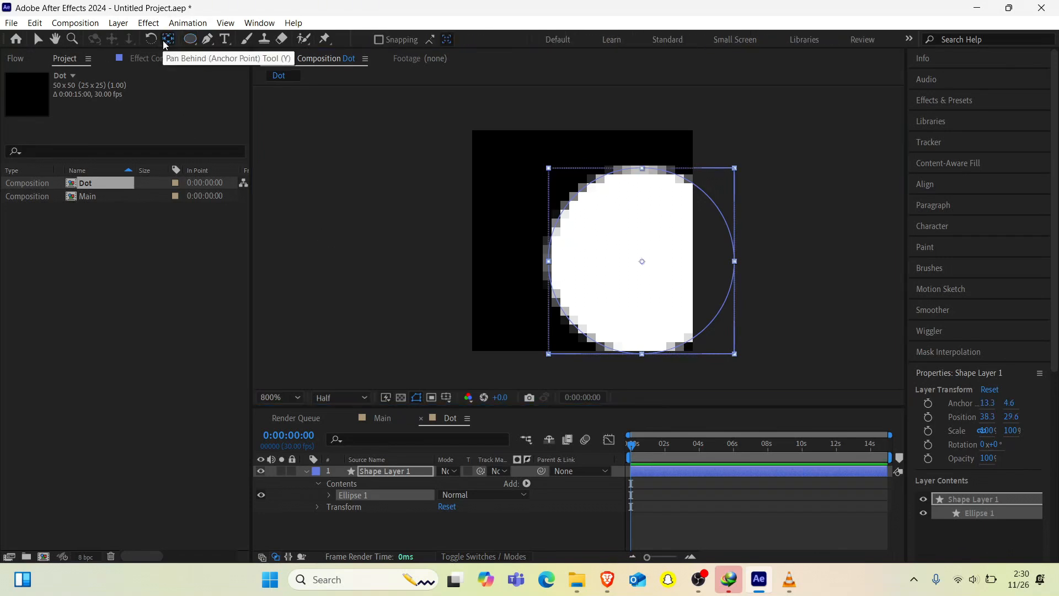
left_click(940, 190)
left_click(944, 219)
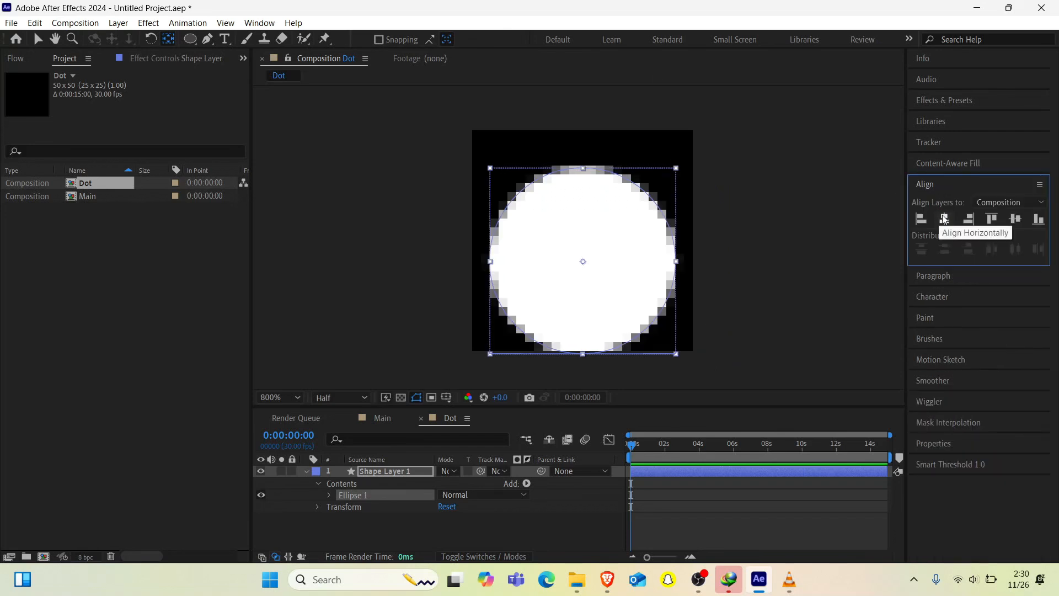
left_click(1015, 220)
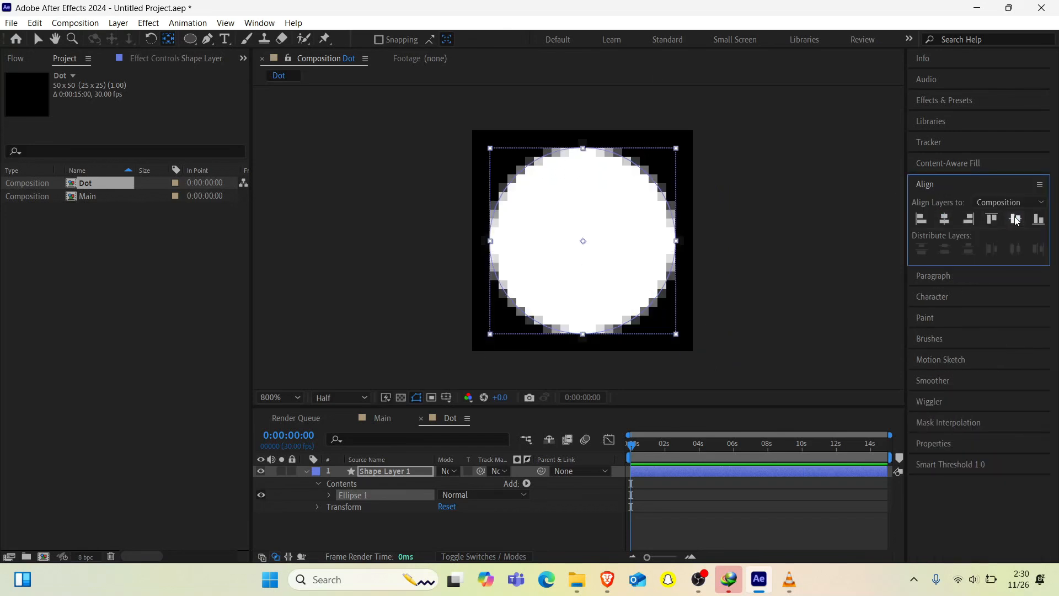
Step: Scale the circle layer down uniformly to 50%
left_click(385, 472)
key("s")
left_click(459, 483)
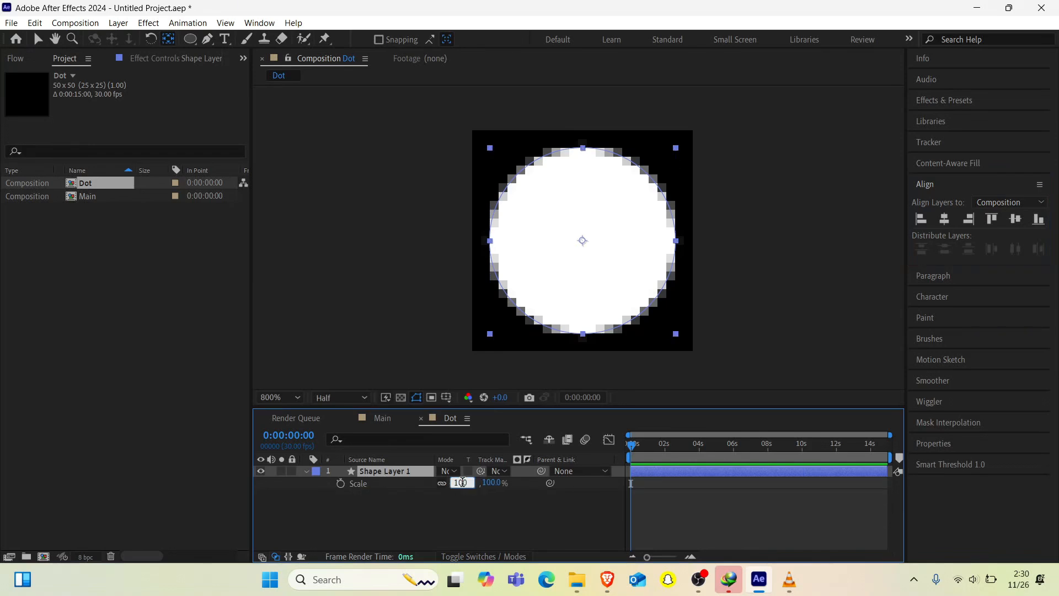
type("80")
key("Return")
left_click(457, 483)
type("50")
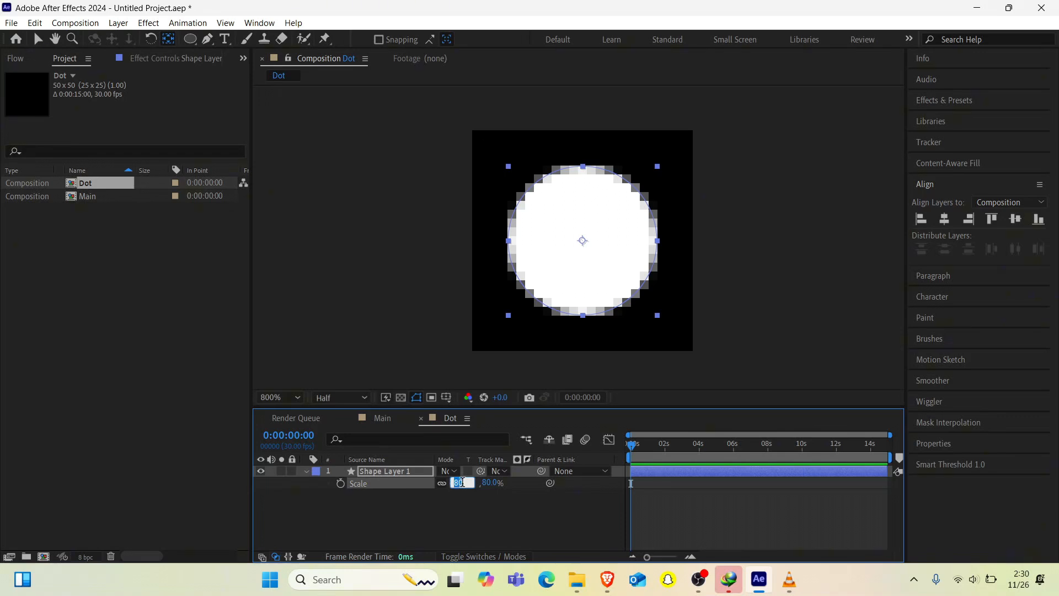
key("Return")
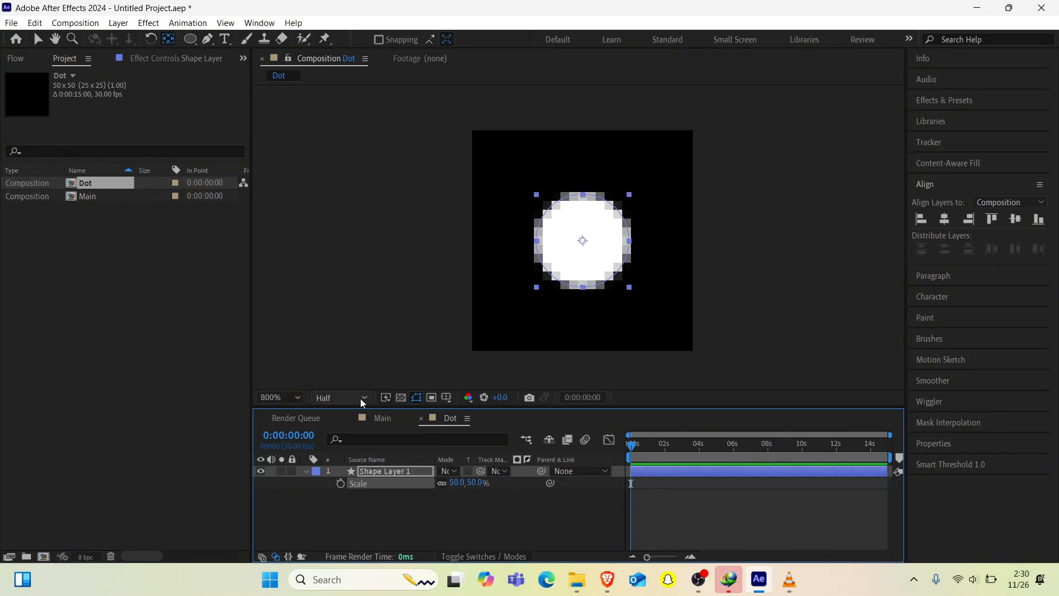
Step: Place the Dot composition as a layer in the Main composition and centre it horizontally and vertically
left_click(380, 419)
scroll(666, 191, "down", 2)
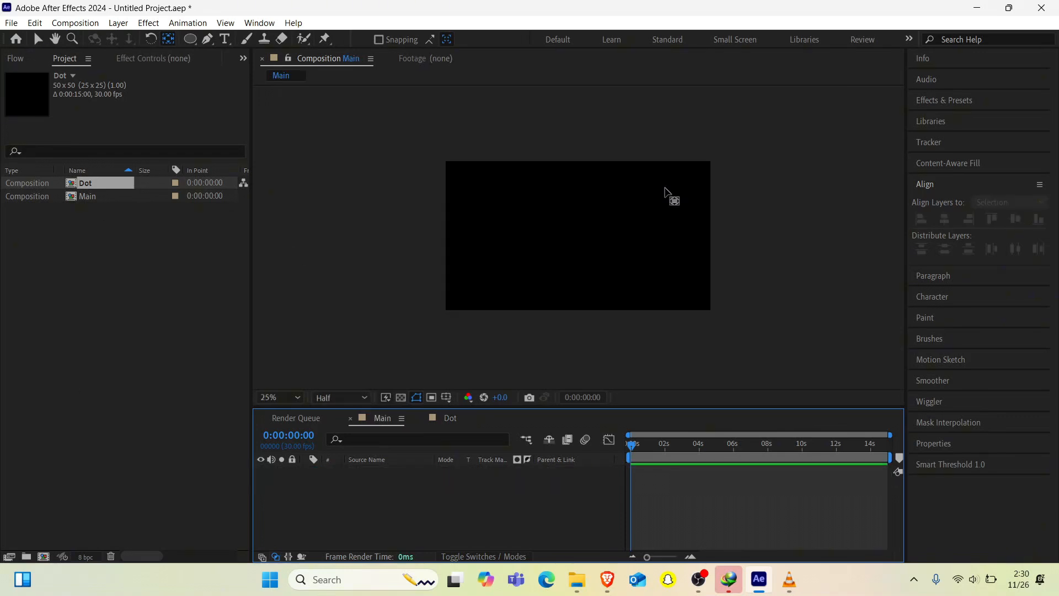
key("v")
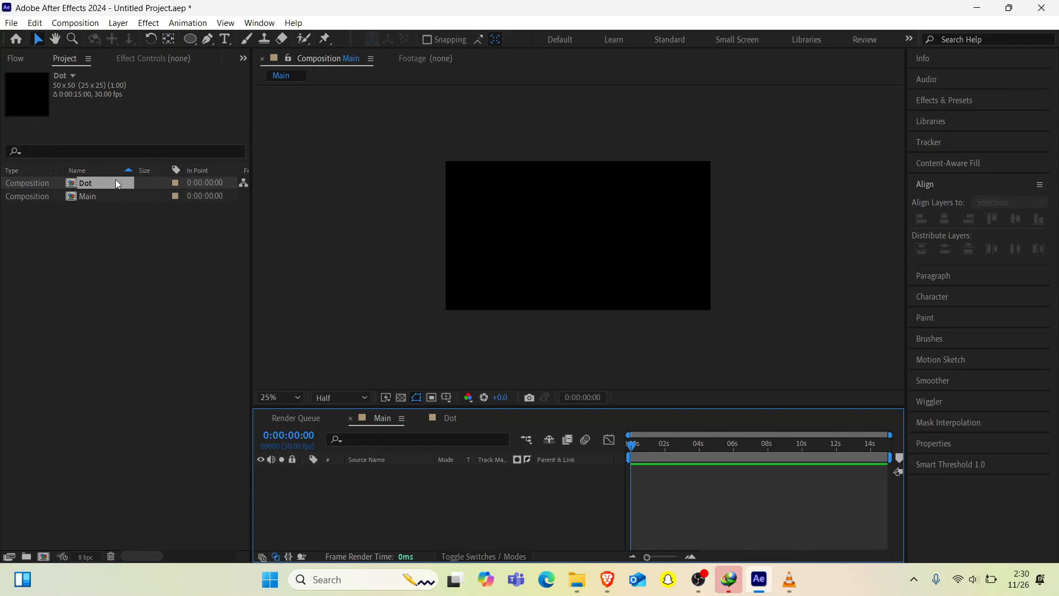
left_click_drag(115, 179, 581, 228)
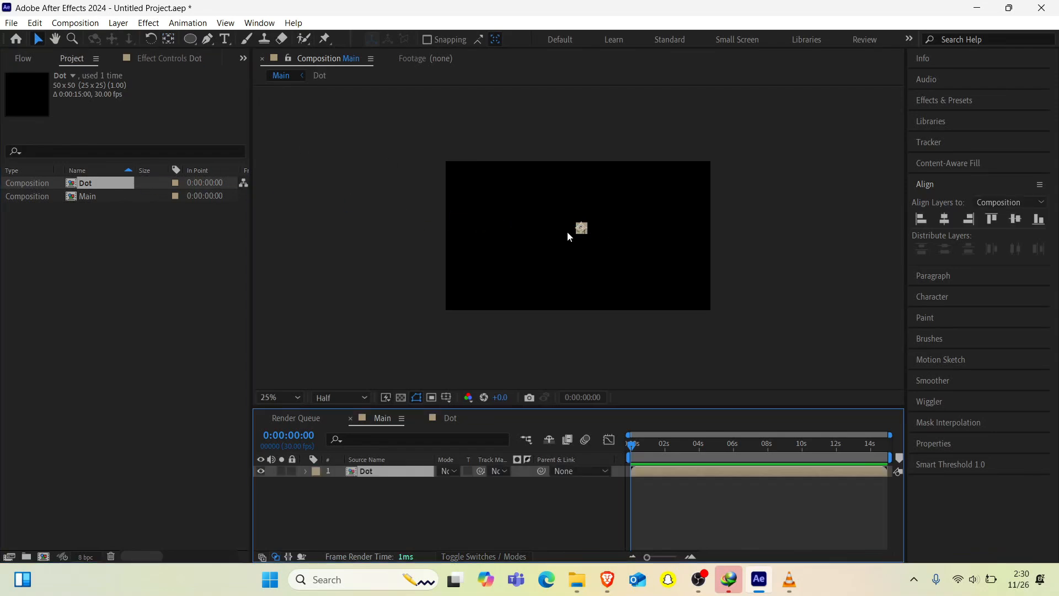
left_click(176, 37)
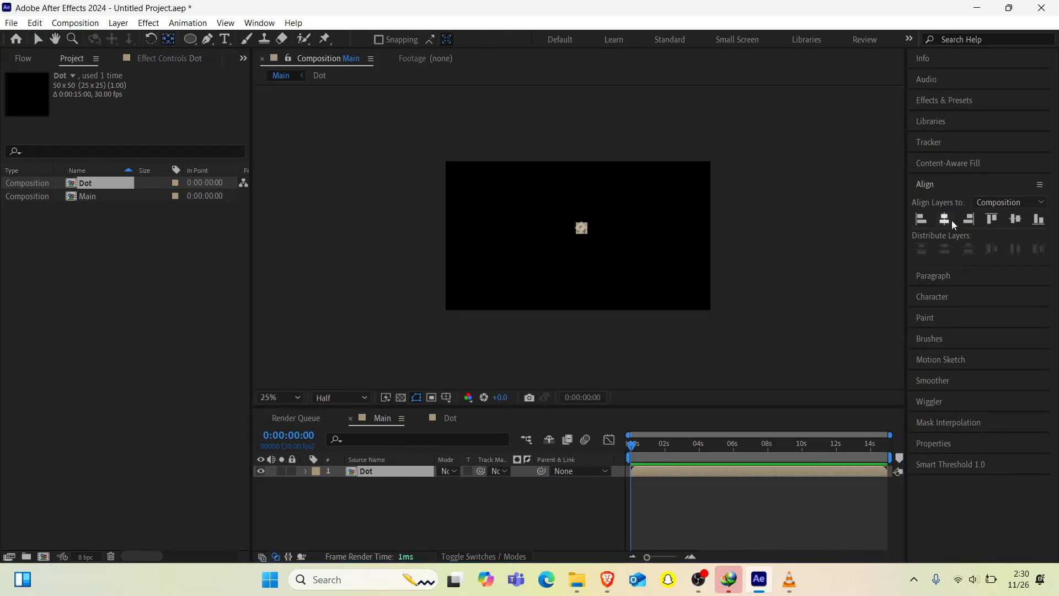
left_click(949, 219)
left_click(1013, 221)
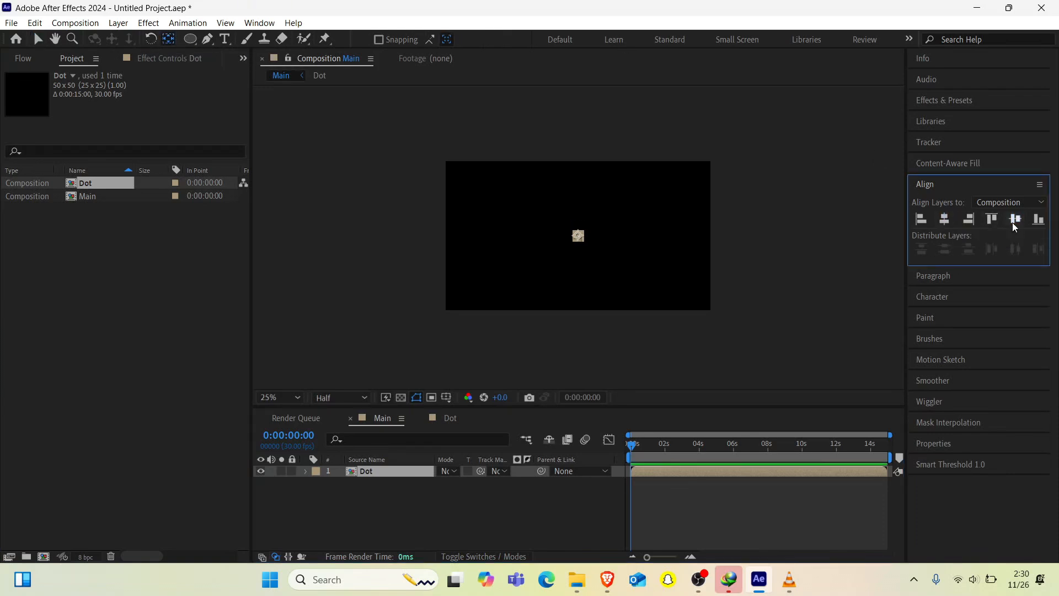
Step: Apply the Motion Tile effect to the Dot layer in the Main composition
left_click(385, 479)
key("ctrl+space")
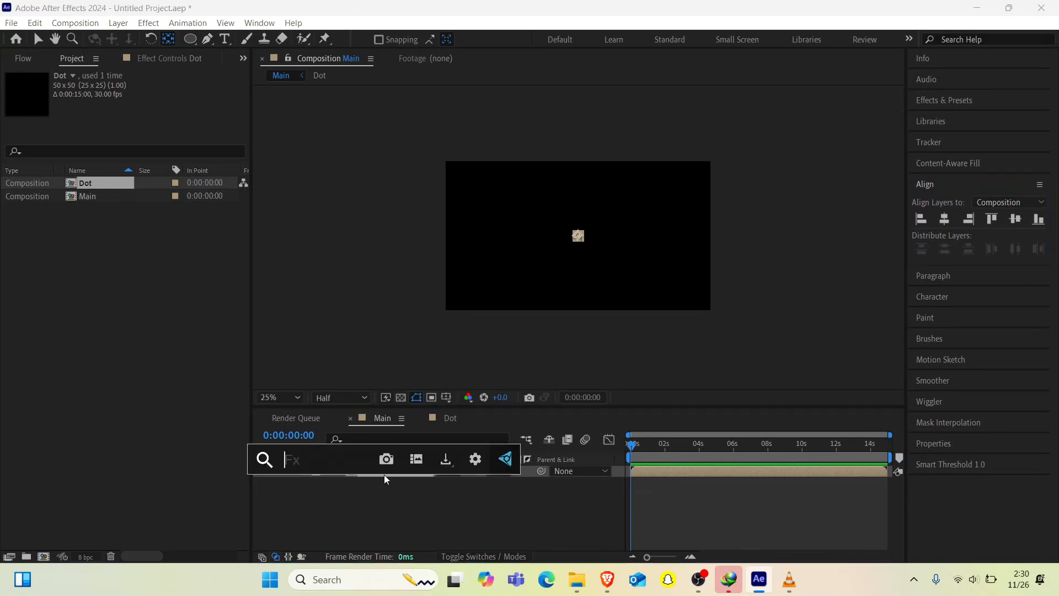
type("motion")
key("Return")
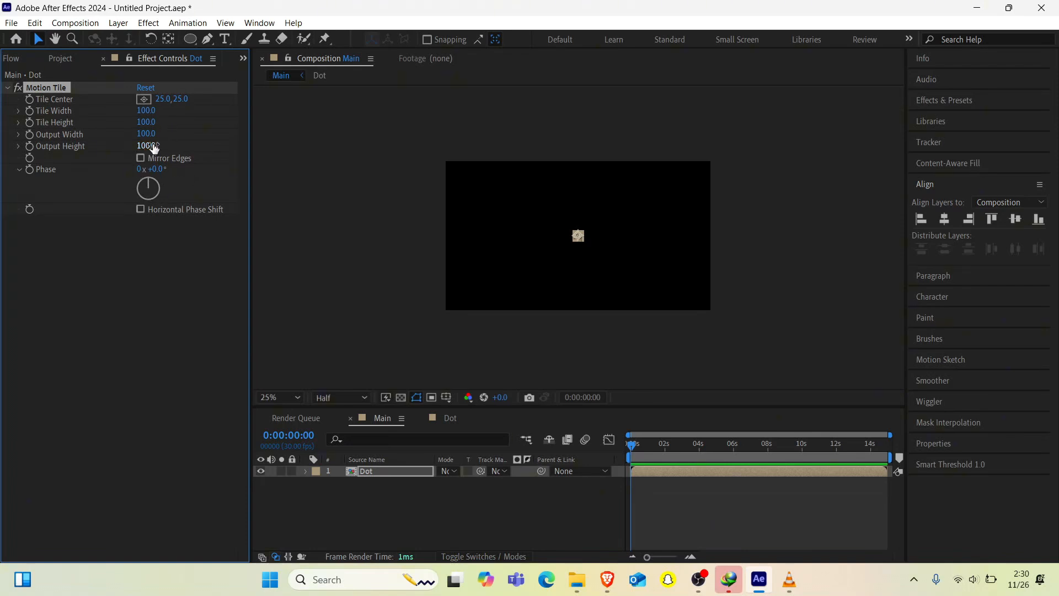
Step: Set Motion Tile's output height to 2520 and output width to 4470 so the dots fill the frame
left_click_drag(154, 147, 314, 153)
left_click_drag(148, 139, 458, 145)
scroll(626, 193, "up", 4)
scroll(627, 194, "down", 2)
scroll(627, 197, "down", 2)
Step: Resize the Dot composition to 70 px wide and 70 px high, and return to the Main composition
left_click(443, 420)
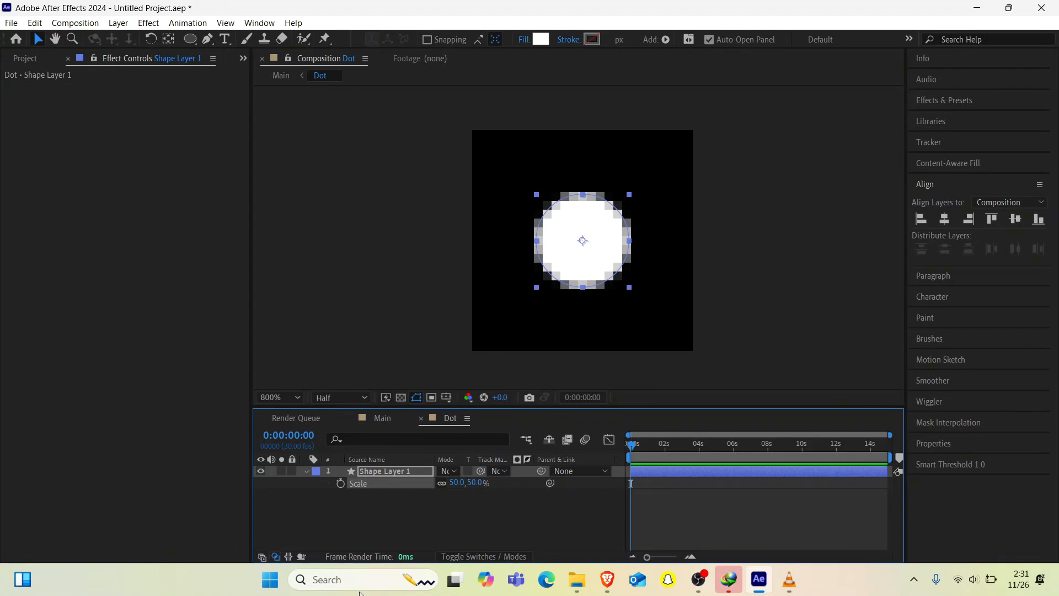
type("70")
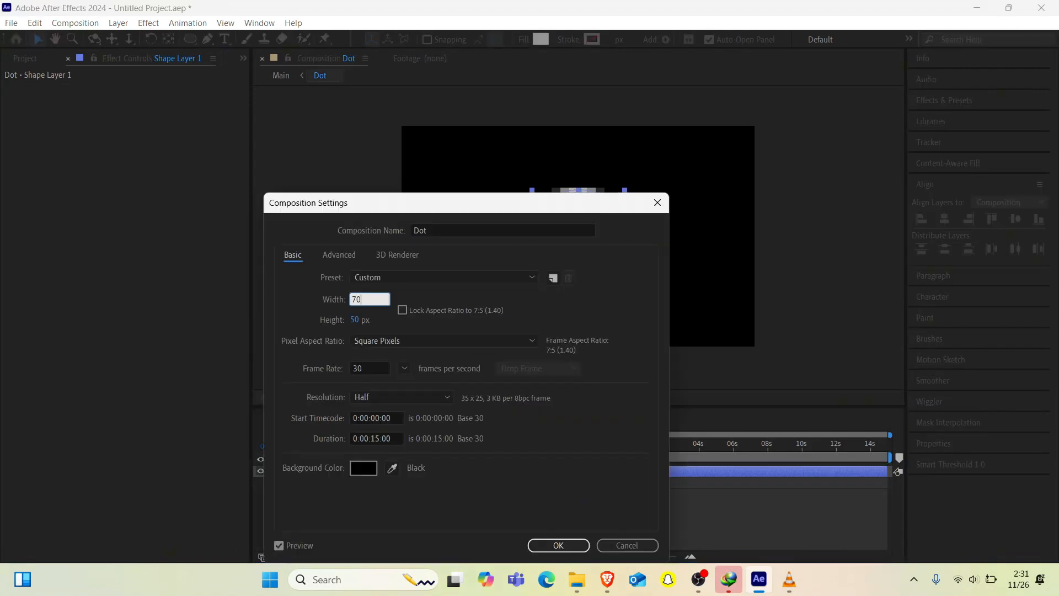
left_click(358, 320)
type("7")
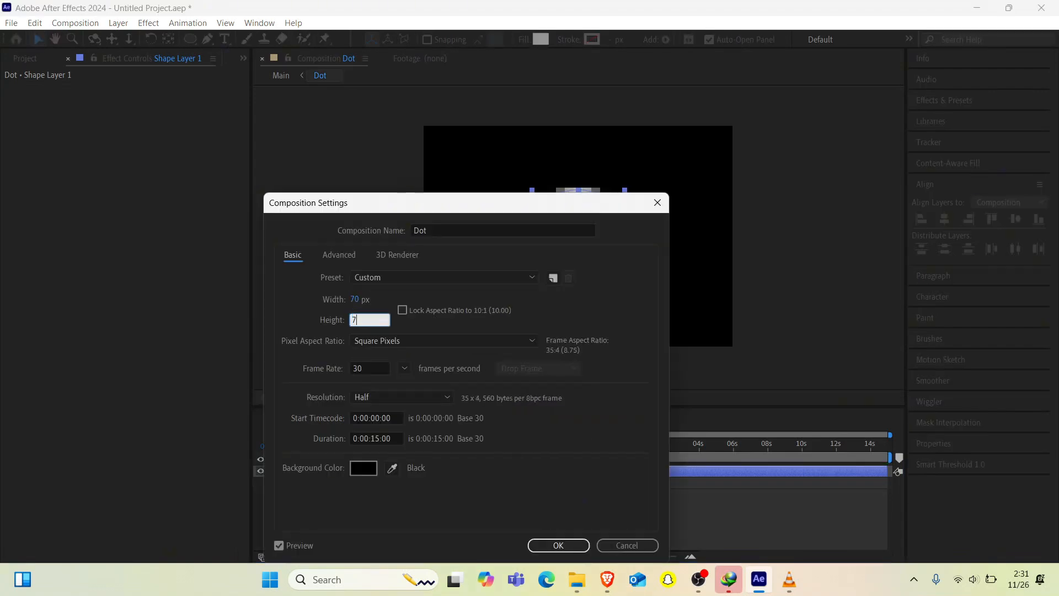
type("0")
key("Return")
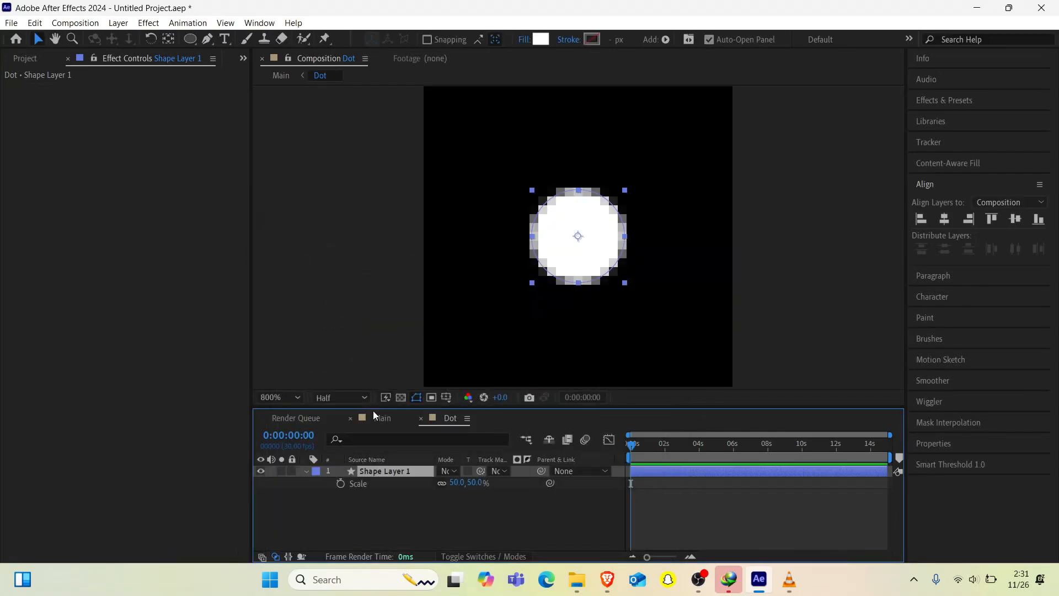
left_click(375, 417)
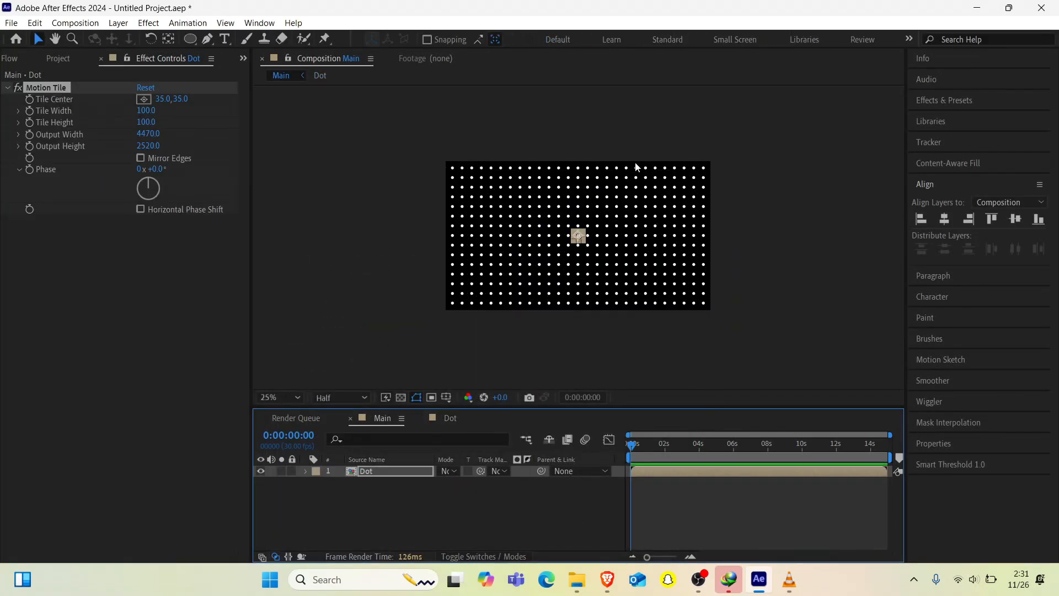
Step: Deselect the Dot layer in the Main composition and activate the Rectangle tool for drawing a new shape
key("period")
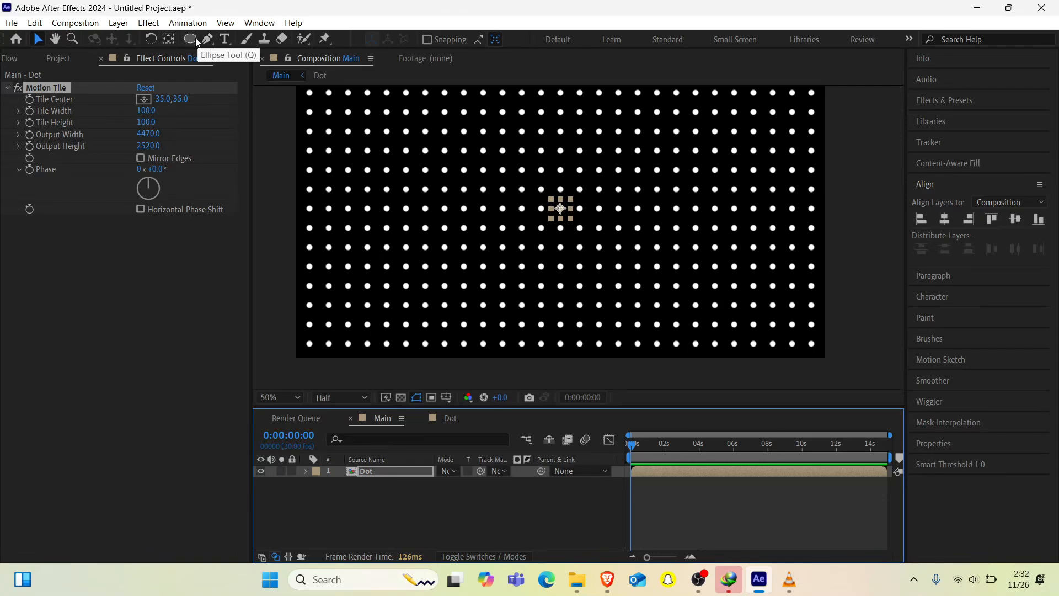
left_click(197, 43)
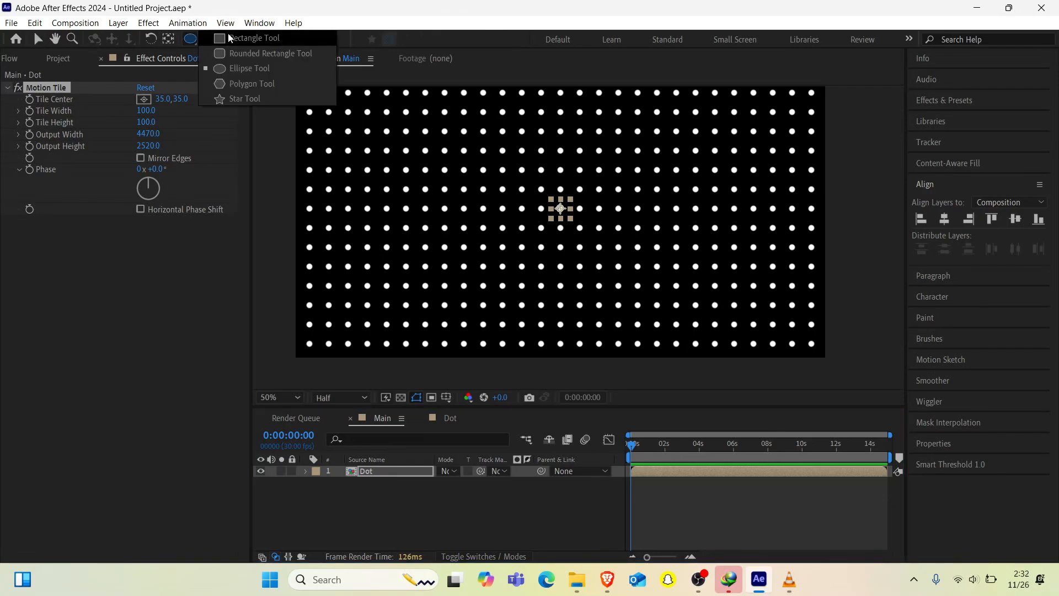
left_click(229, 37)
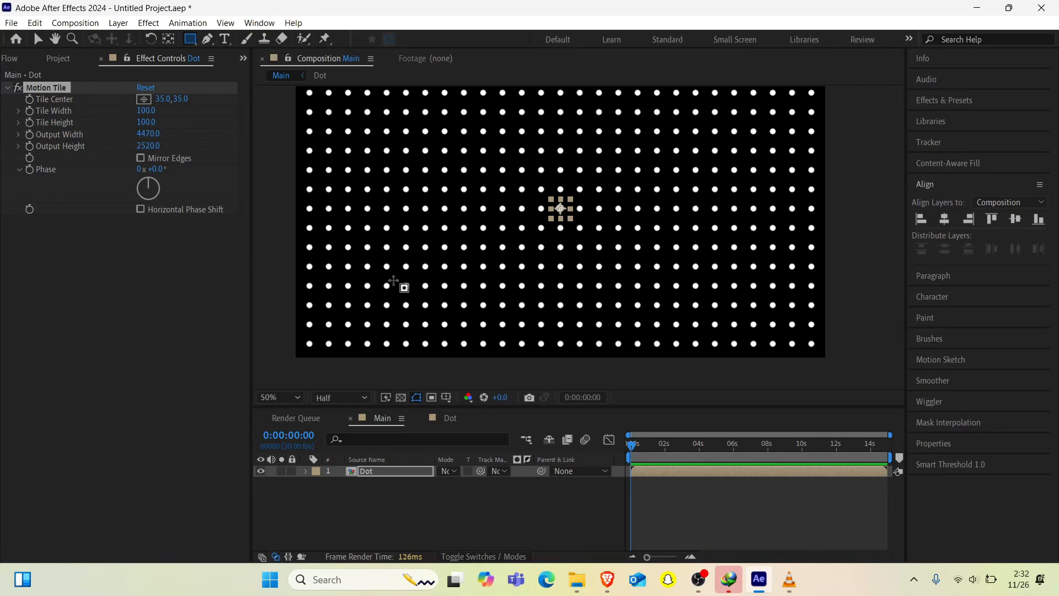
key("v")
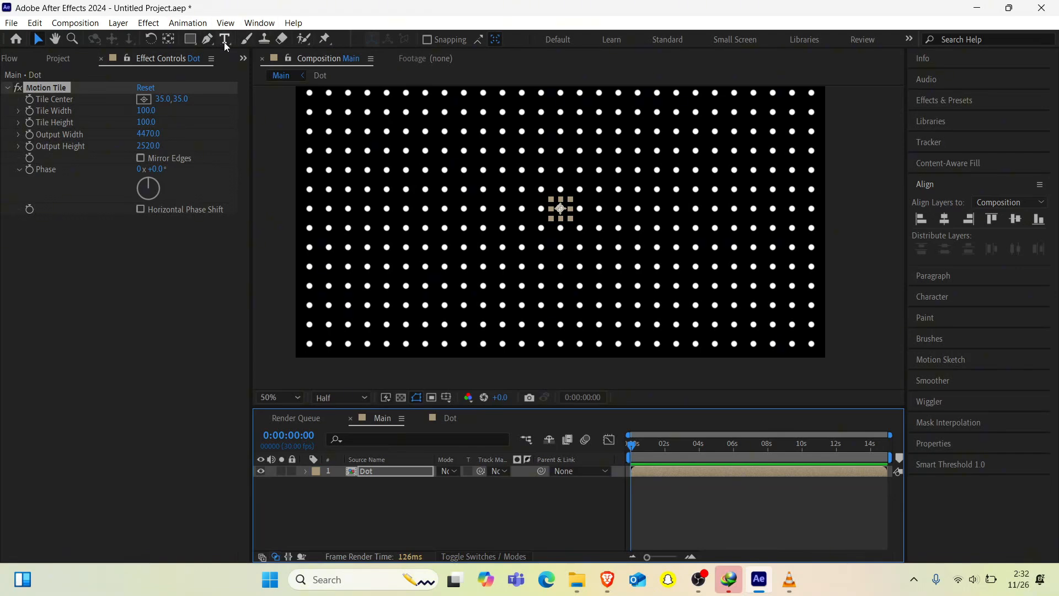
left_click(194, 41)
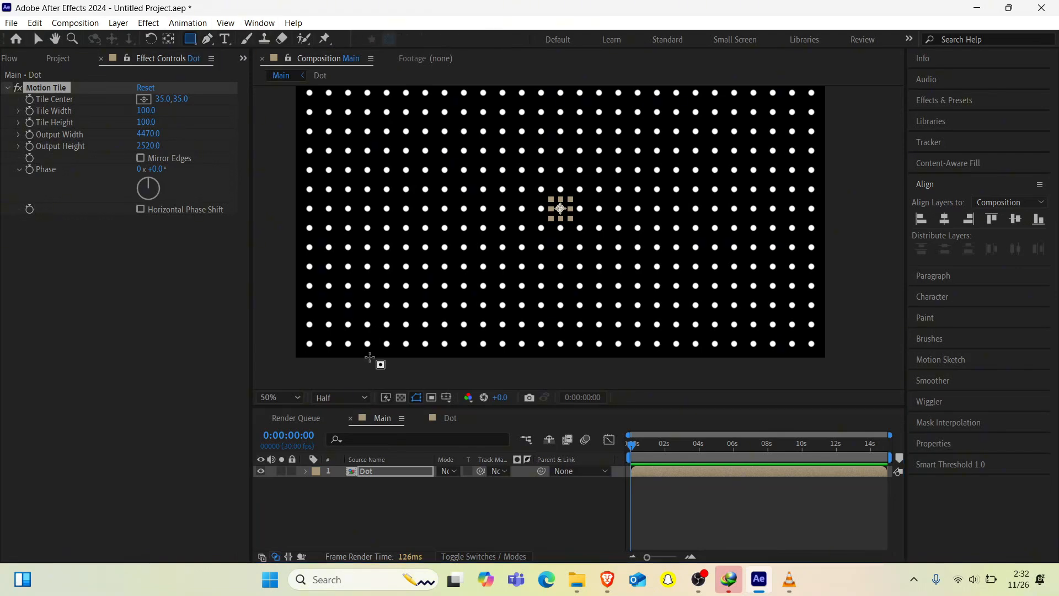
key("v")
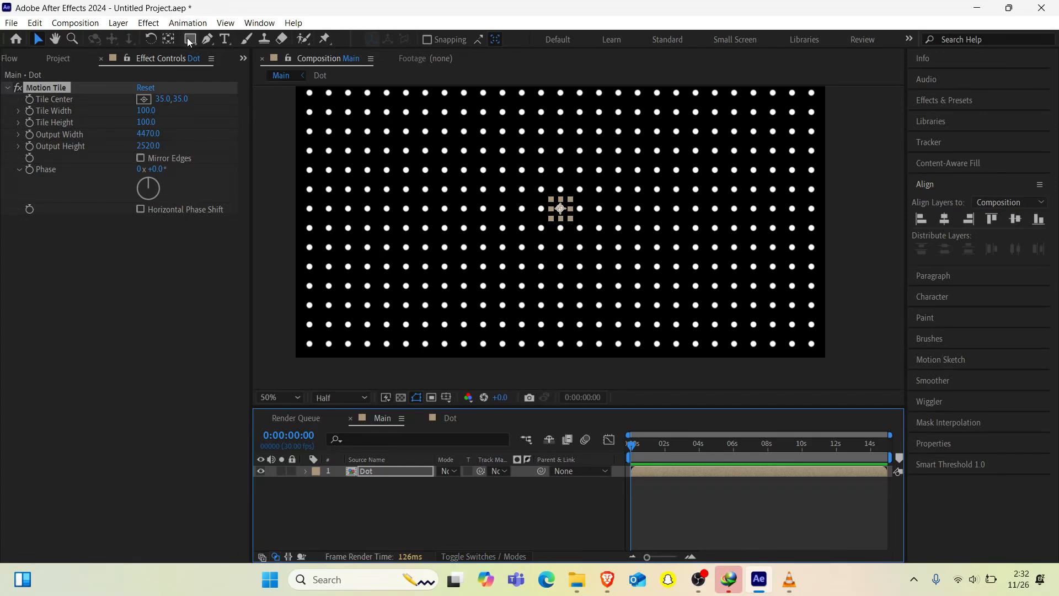
left_click(313, 514)
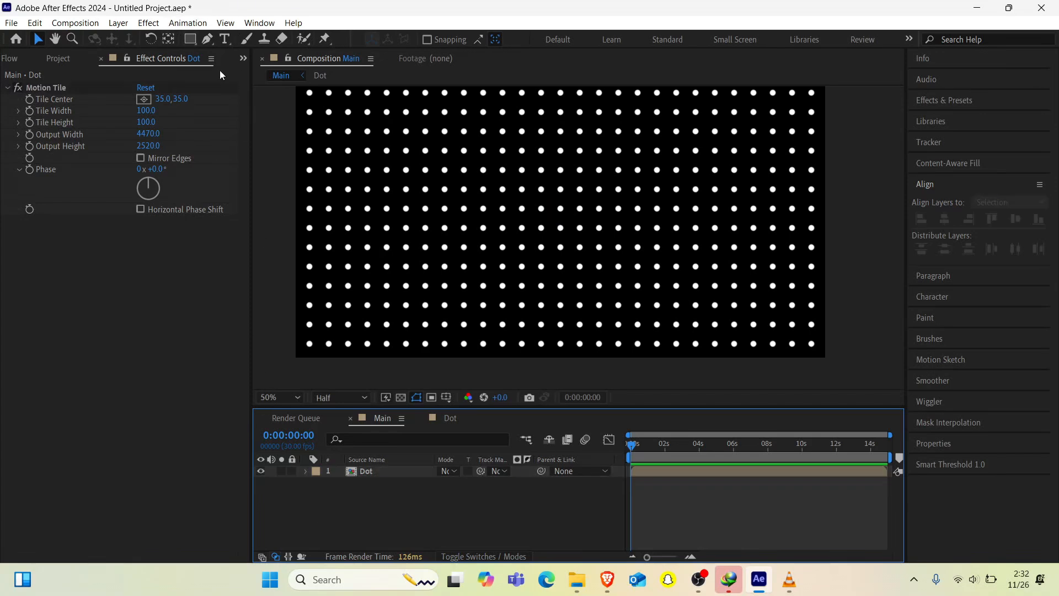
left_click(192, 41)
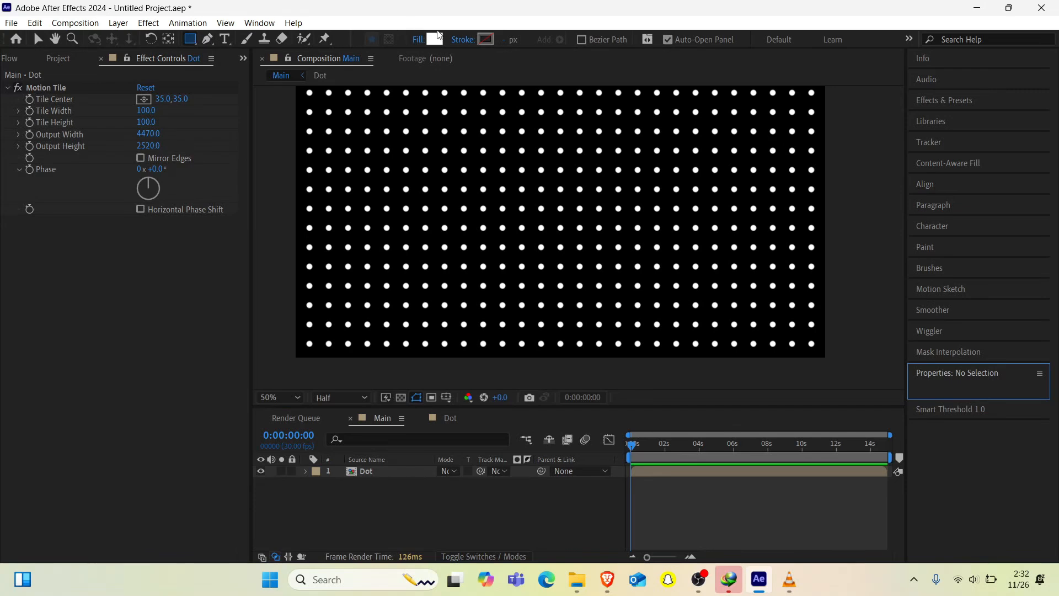
Step: Set the Rectangle tool's fill to None
left_click(419, 41)
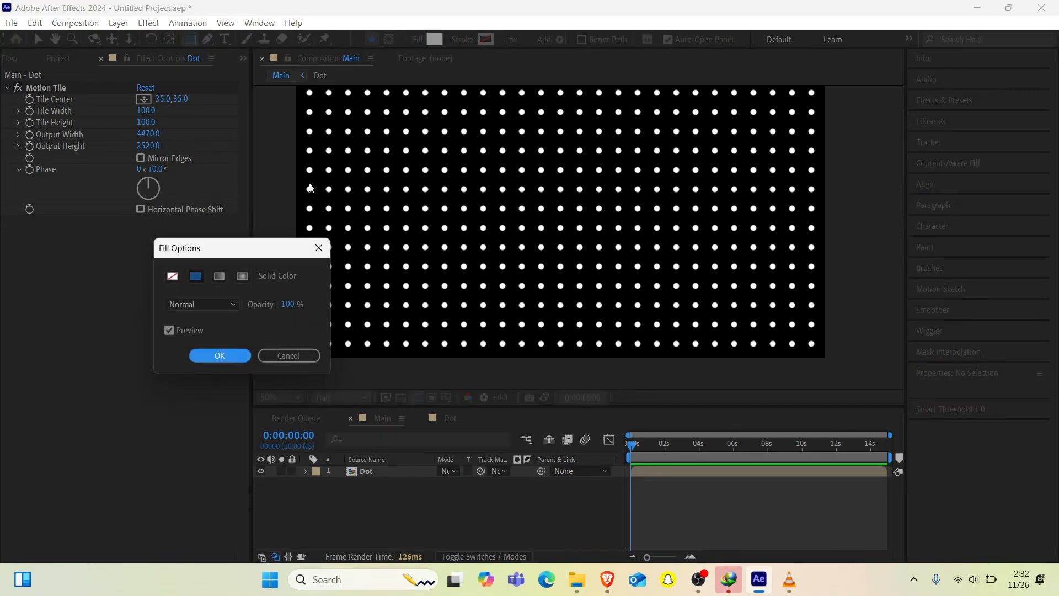
left_click(170, 278)
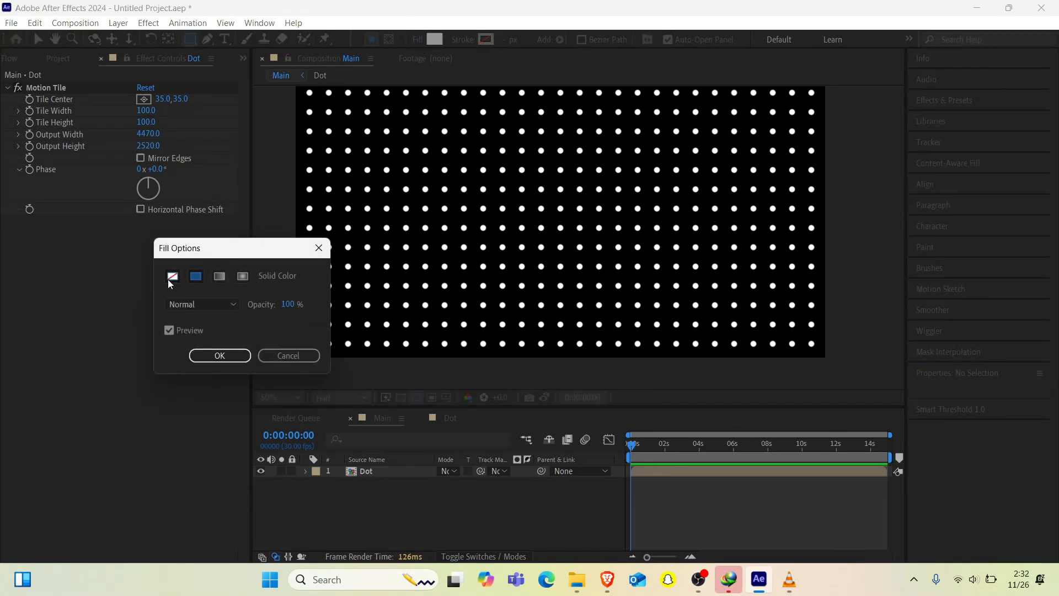
left_click(221, 356)
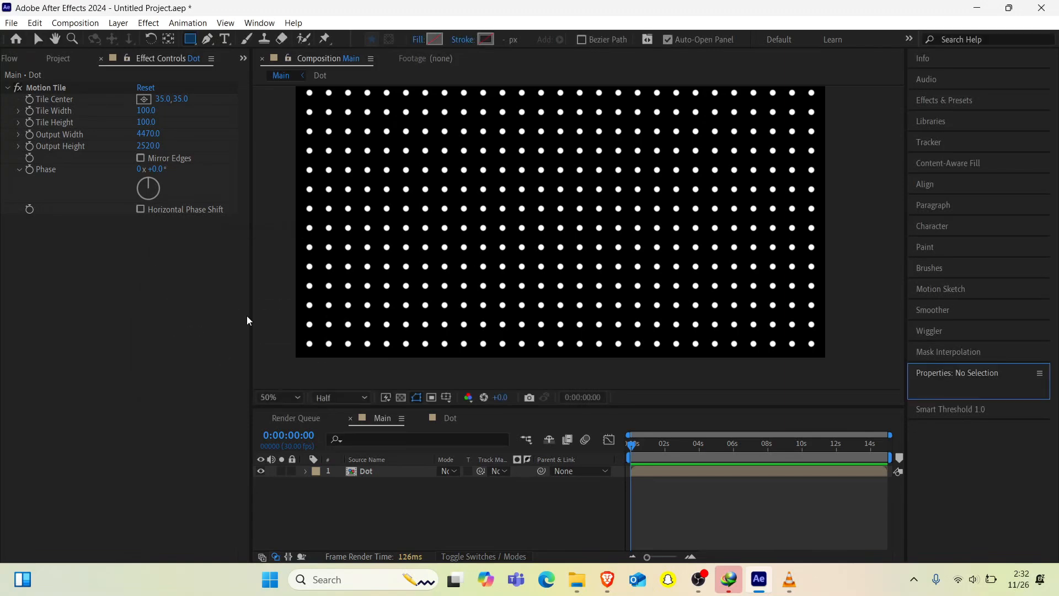
Step: Set the shape stroke color to white (FFFFFF) and create an unfilled rectangle shape layer matching the full Main composition frame
left_click(488, 37)
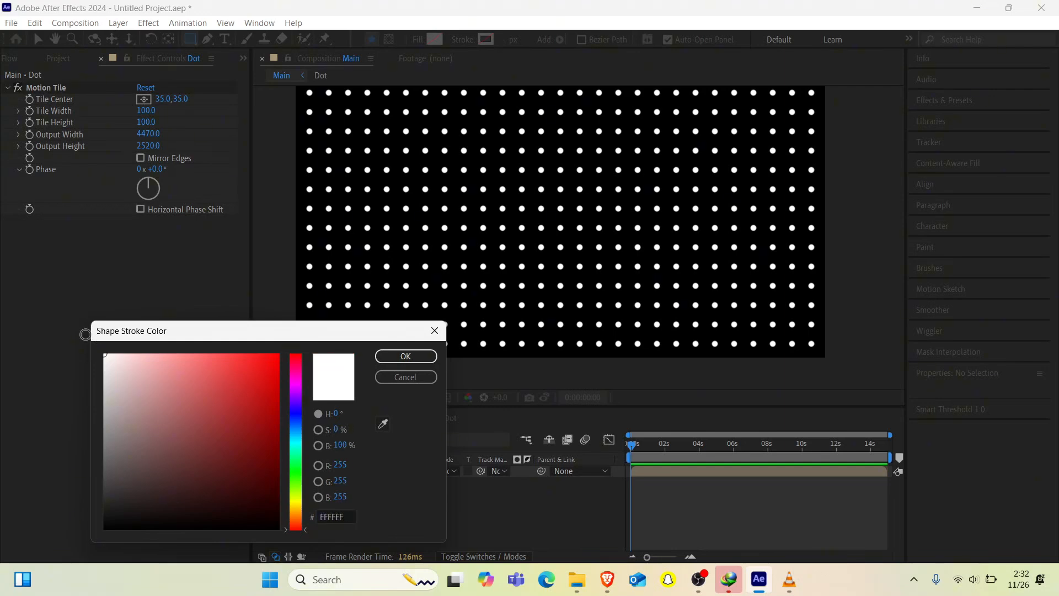
left_click(405, 357)
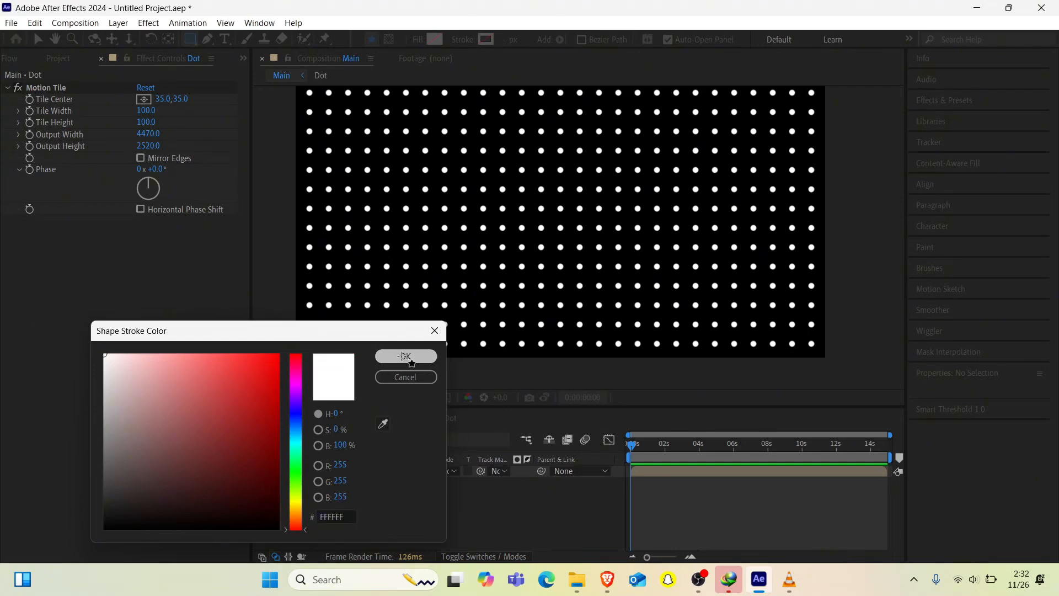
double_click(189, 38)
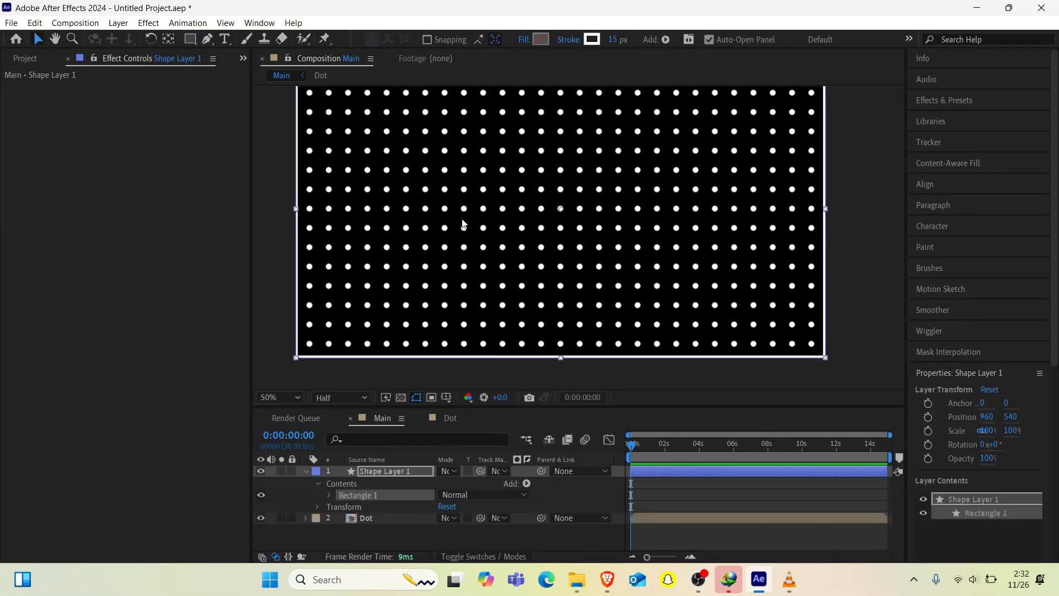
key("comma")
key("period")
left_click(301, 470)
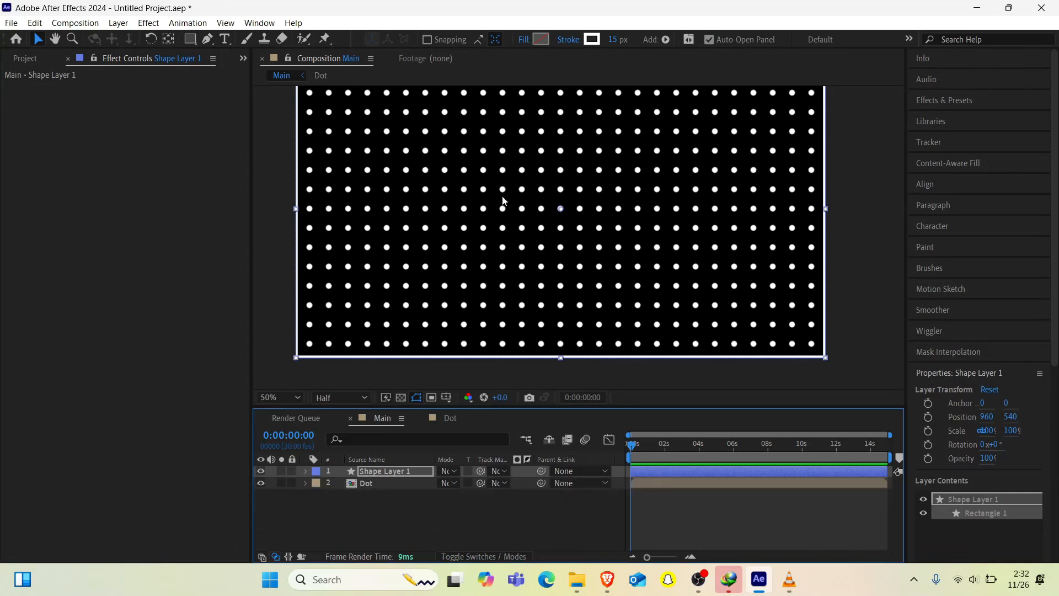
Step: Start a new text layer in the upper half of the Main composition and set its font to Rubik Bold
key("ctrl+t")
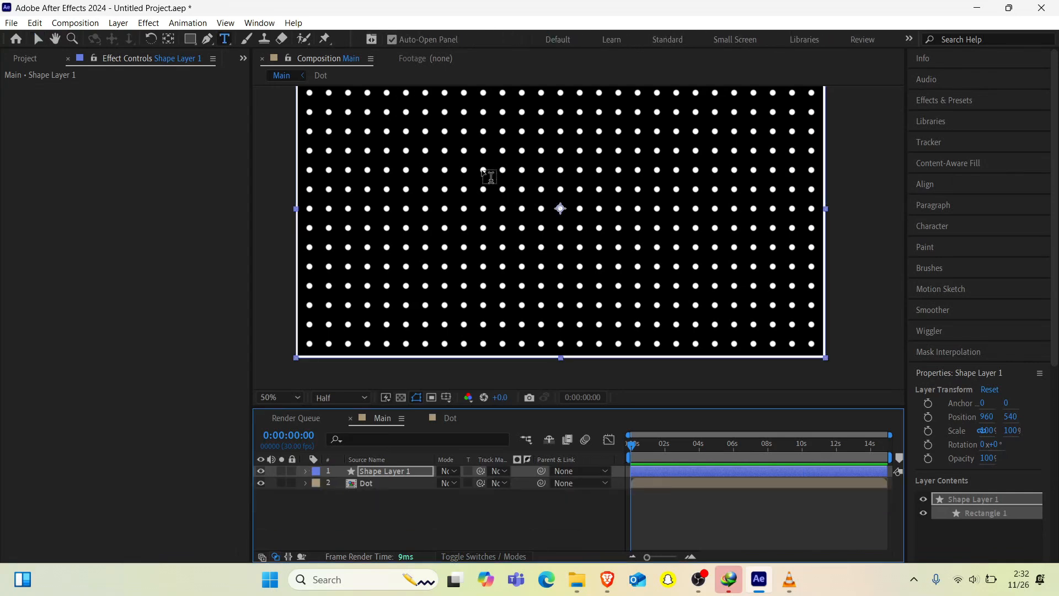
left_click(483, 172)
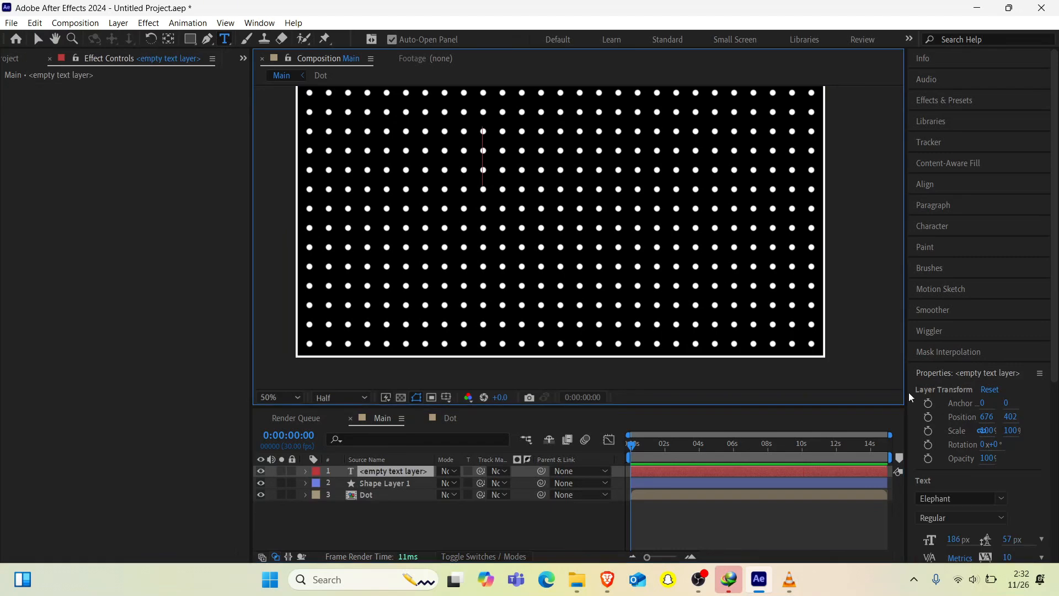
left_click(960, 502)
type("rub")
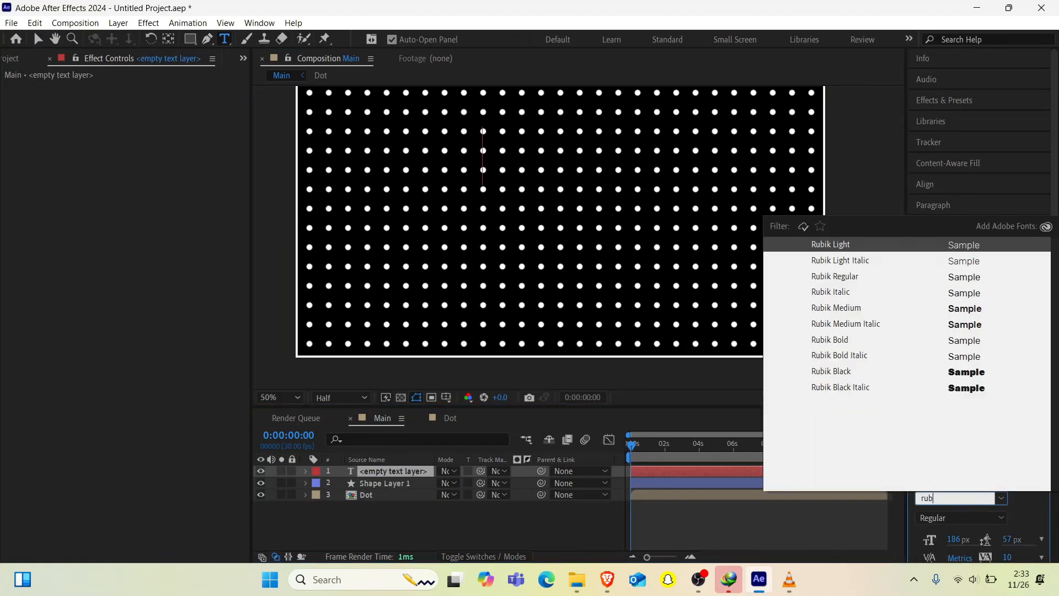
key("BackSpace")
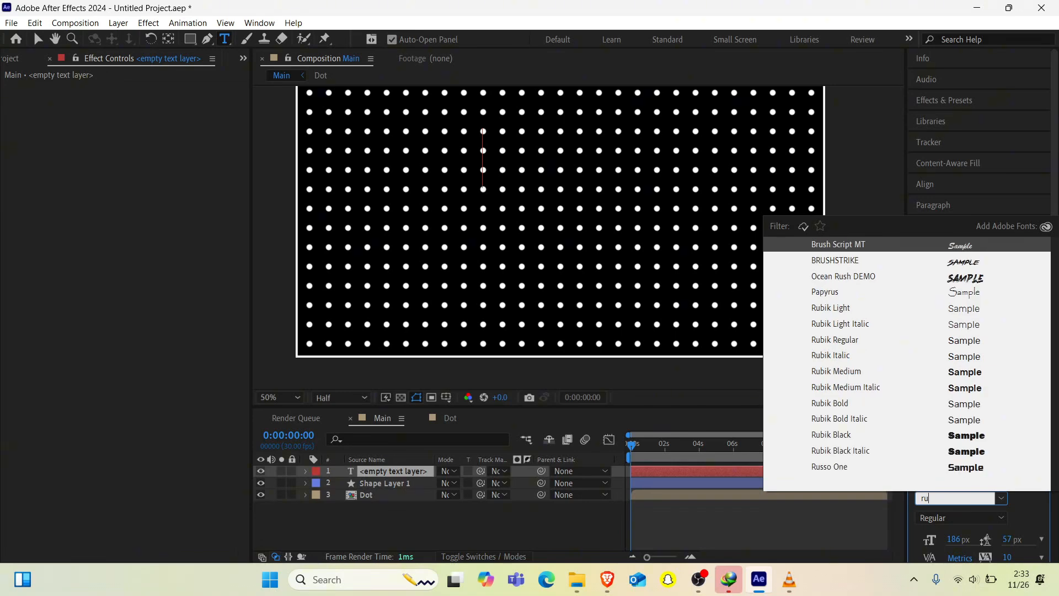
type("o")
key("BackSpace")
key("BackSpace")
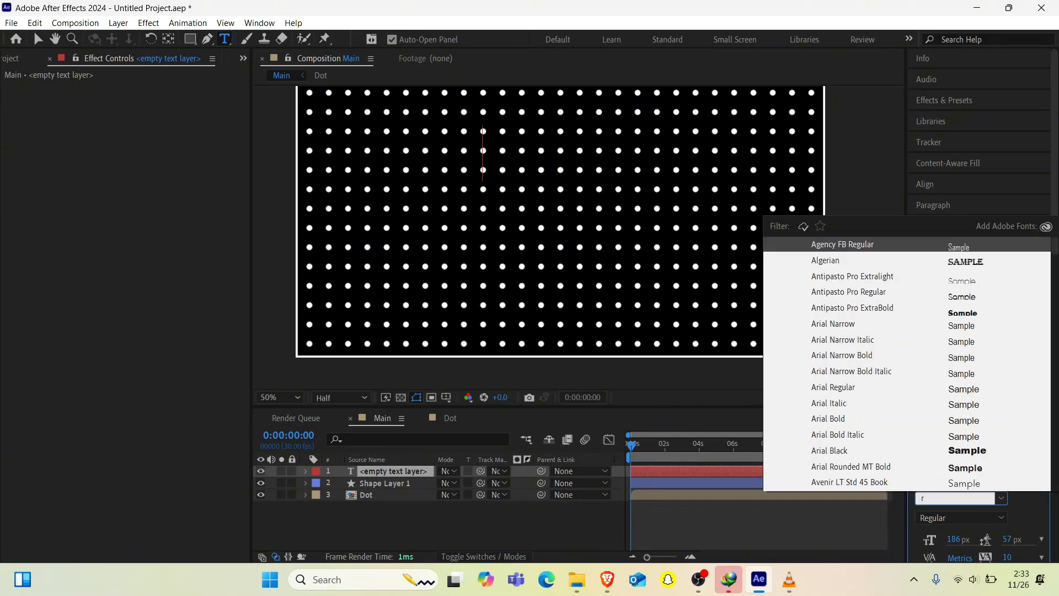
type("obo")
key("BackSpace")
key("BackSpace")
key("BackSpace")
type("ub")
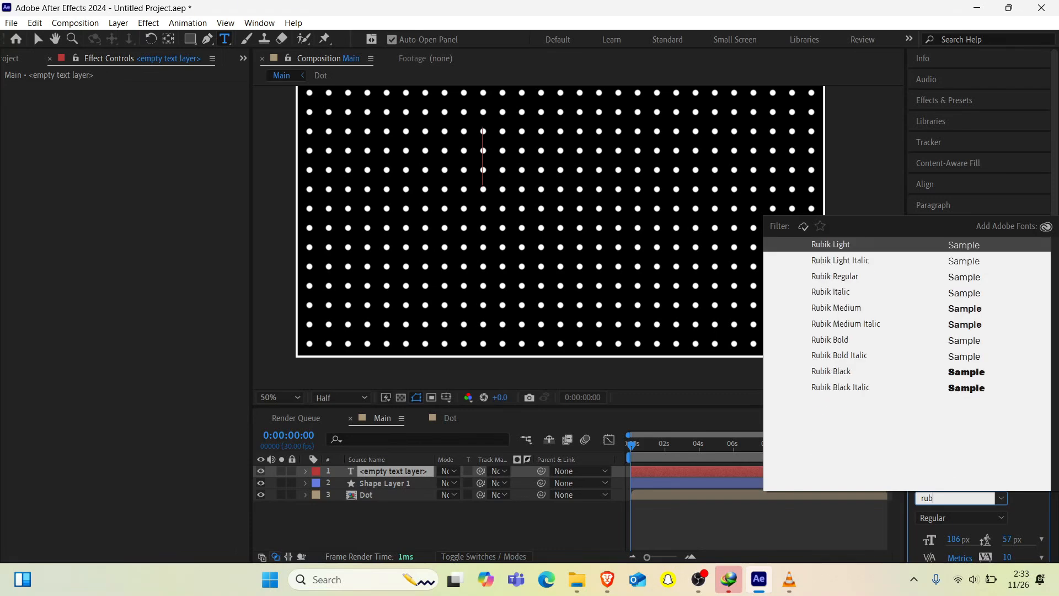
key("Down")
key("Down")
key("Down")
key("Down")
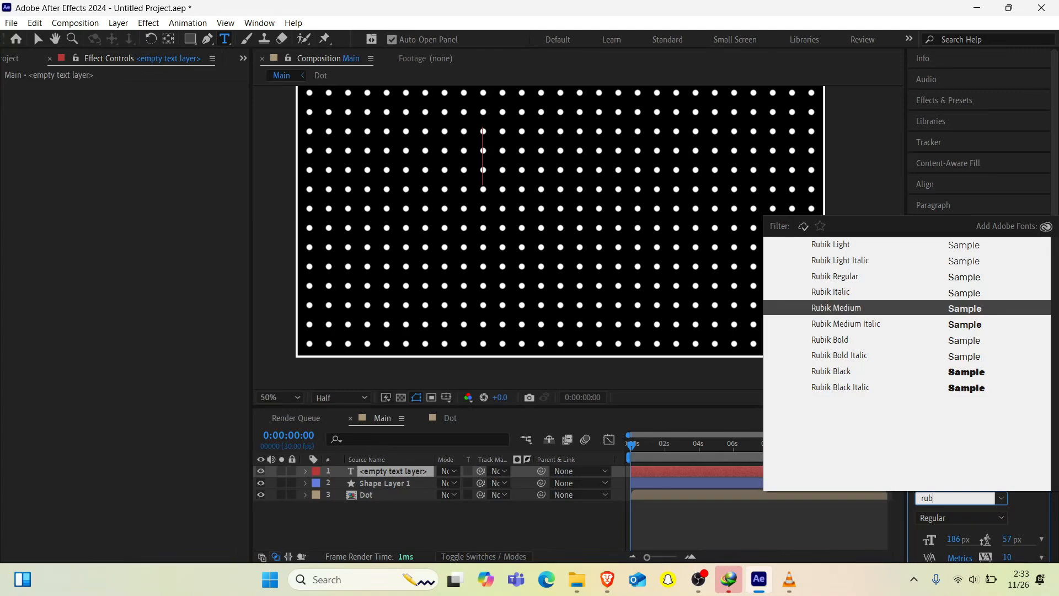
key("Down")
key("Down")
type("ik")
key("Return")
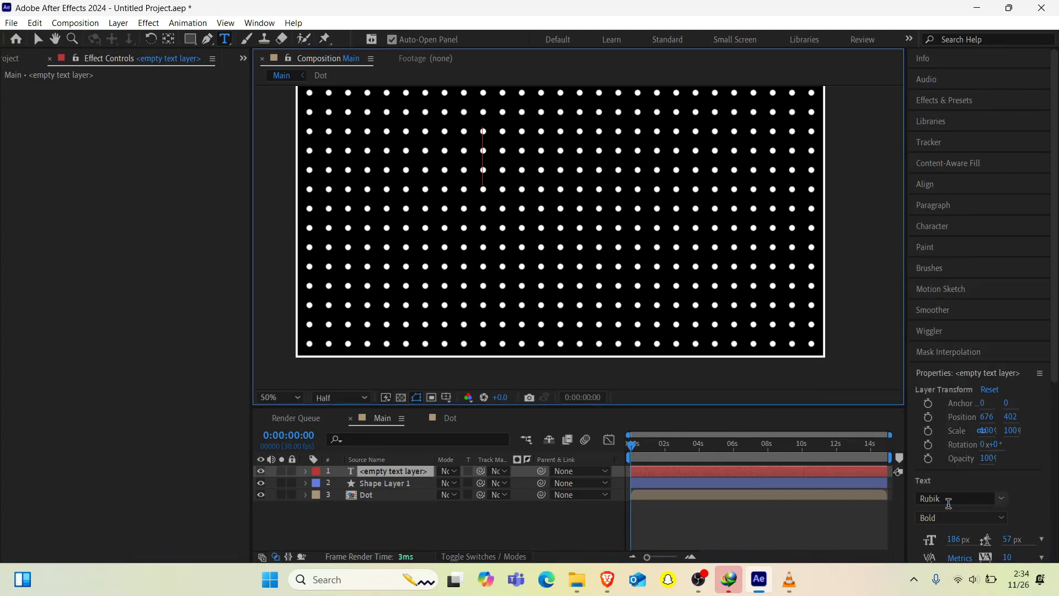
Step: Enter "us voting population" as the content of the new text layer
type("u")
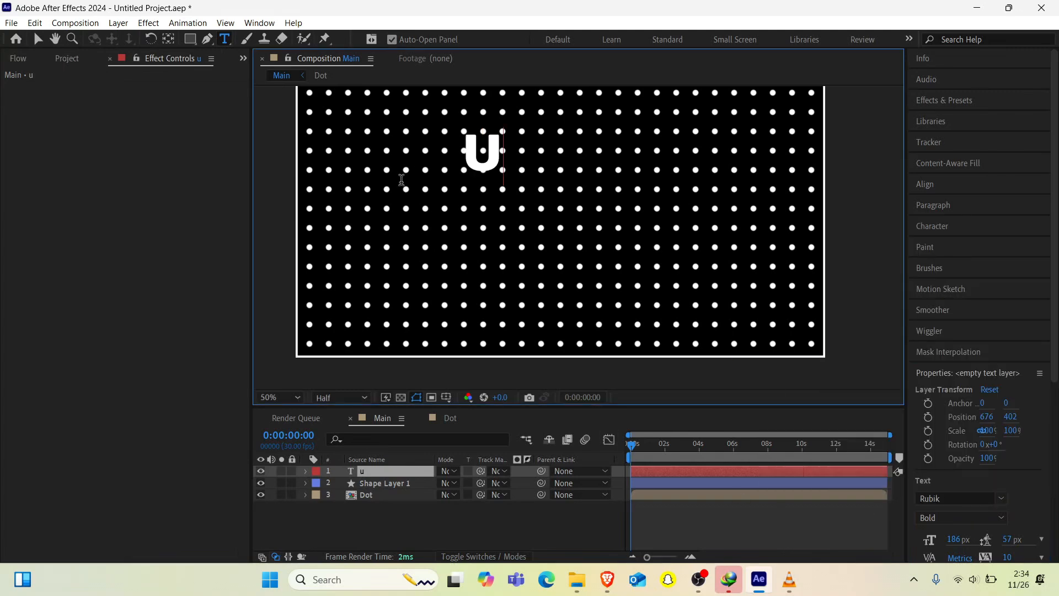
type("s vot")
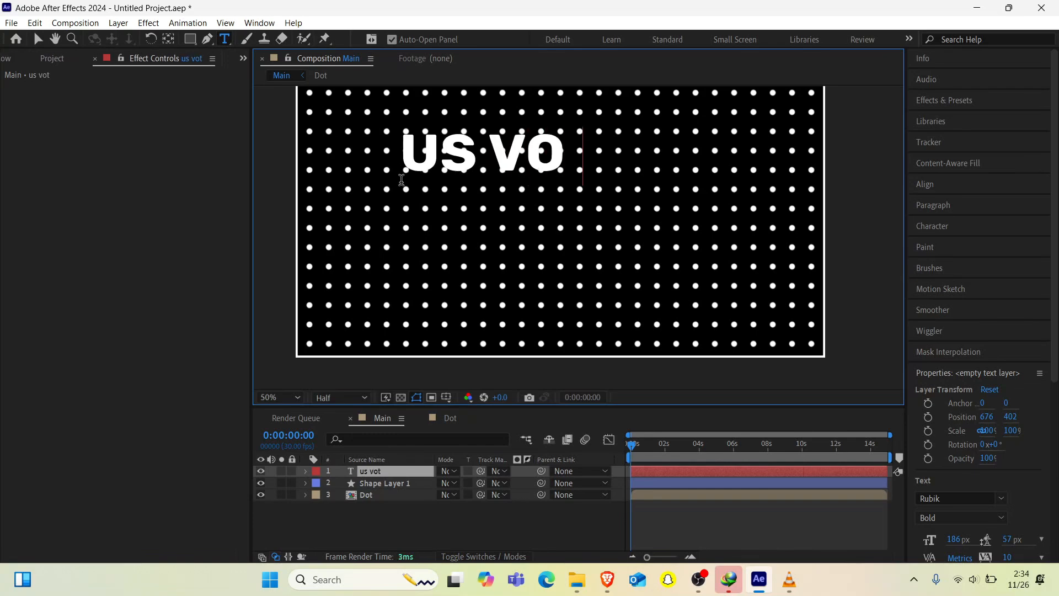
type("ing")
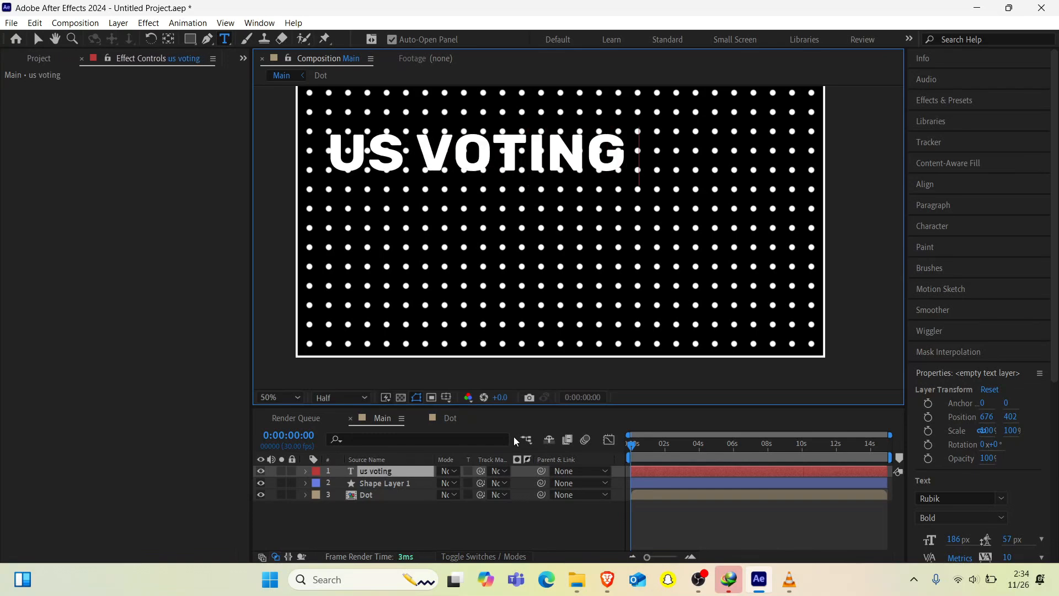
type(" popul")
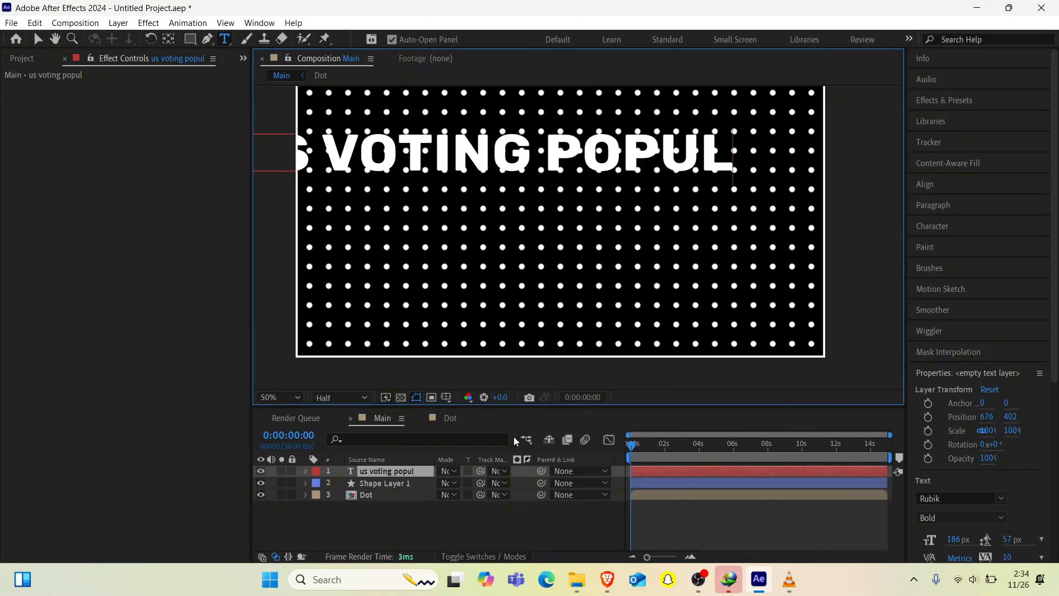
type("ation")
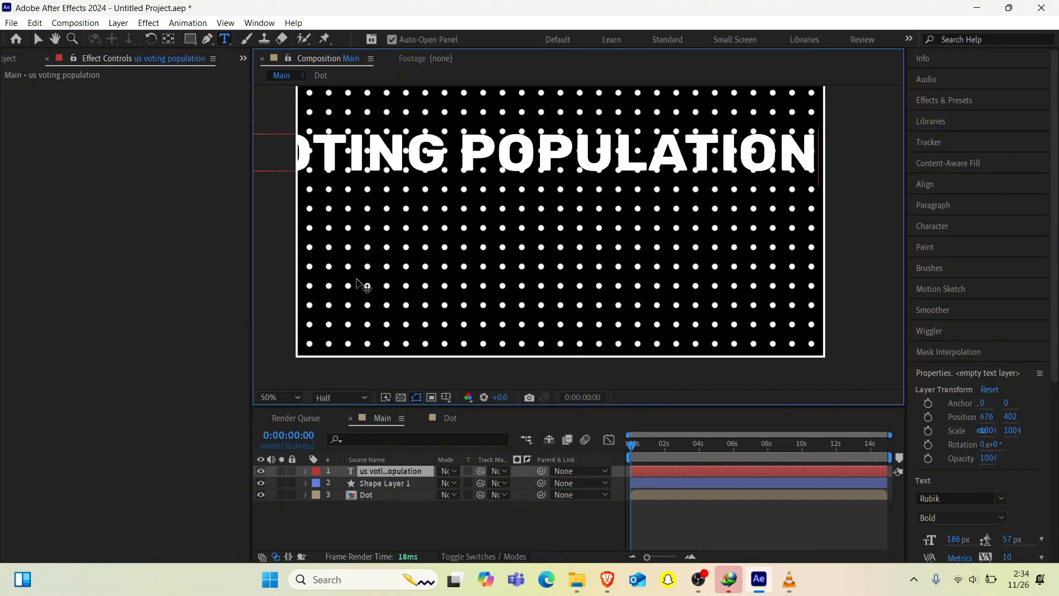
Step: Center the text layer's anchor point on the text and align the layer horizontally and vertically to the composition's center
left_click(173, 37)
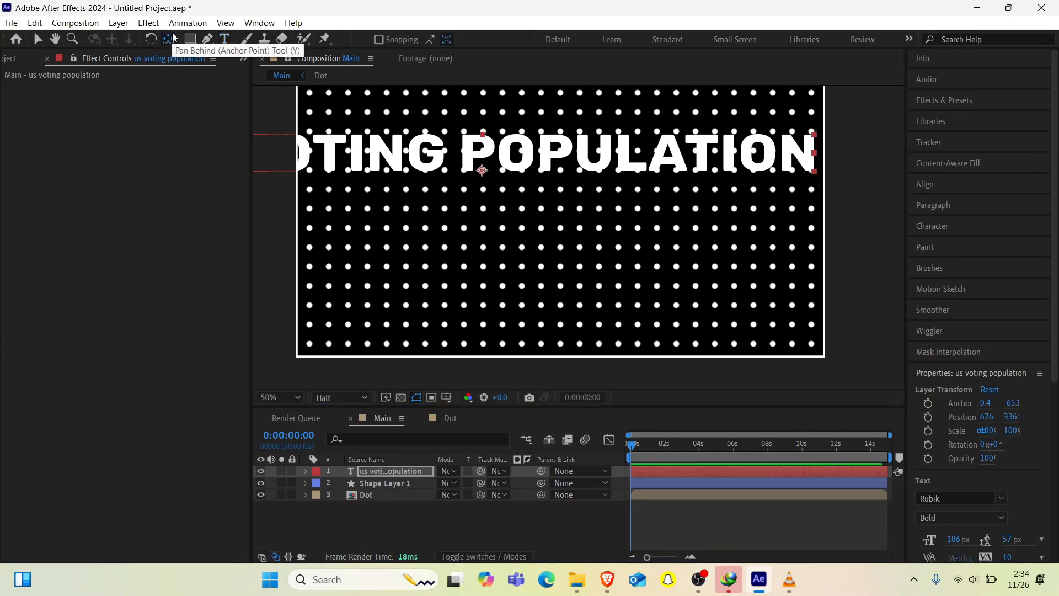
left_click(938, 182)
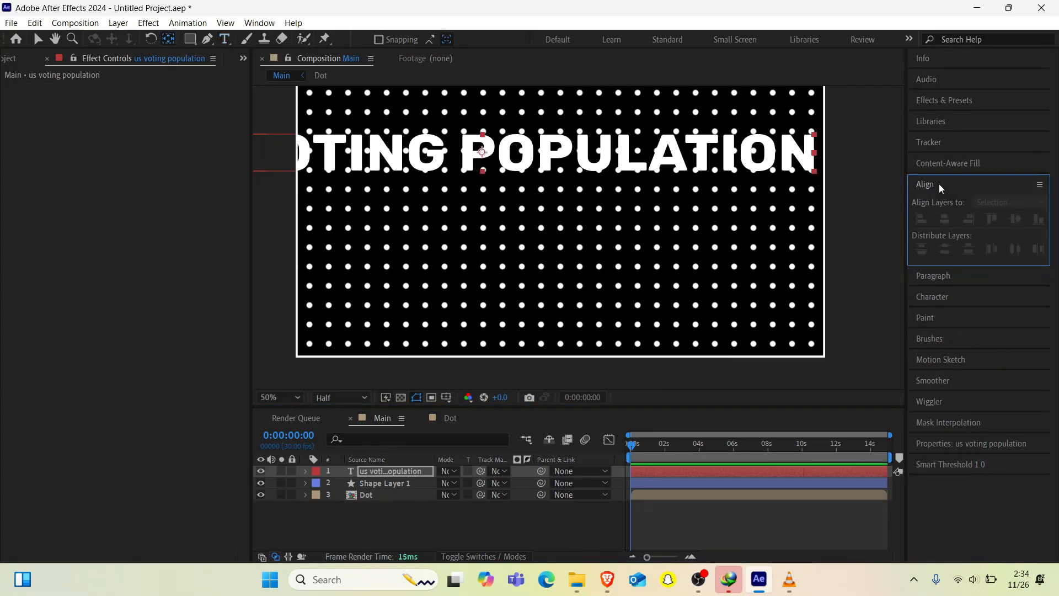
left_click(944, 222)
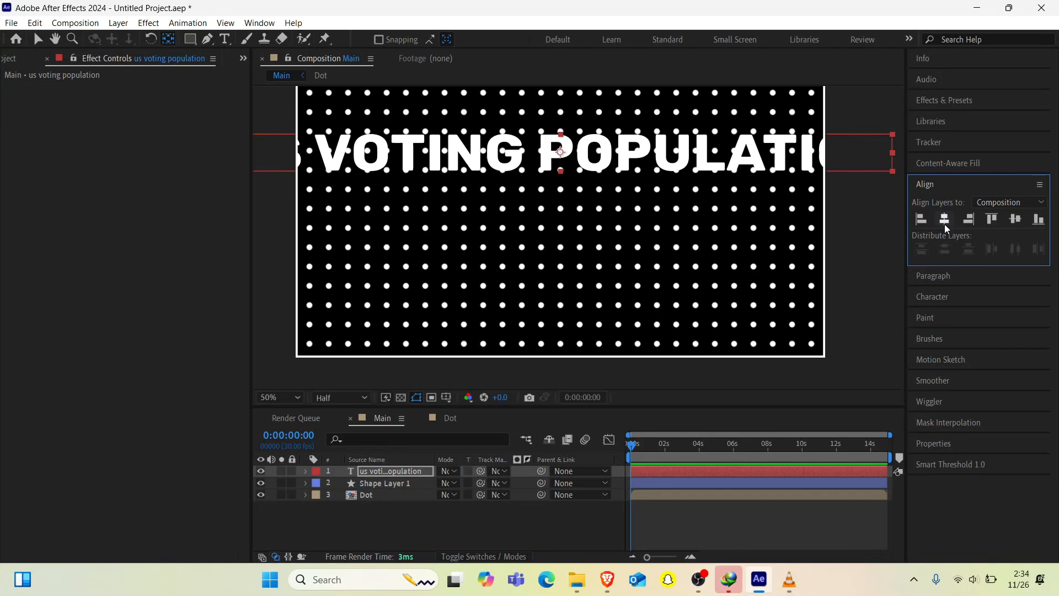
left_click(1015, 219)
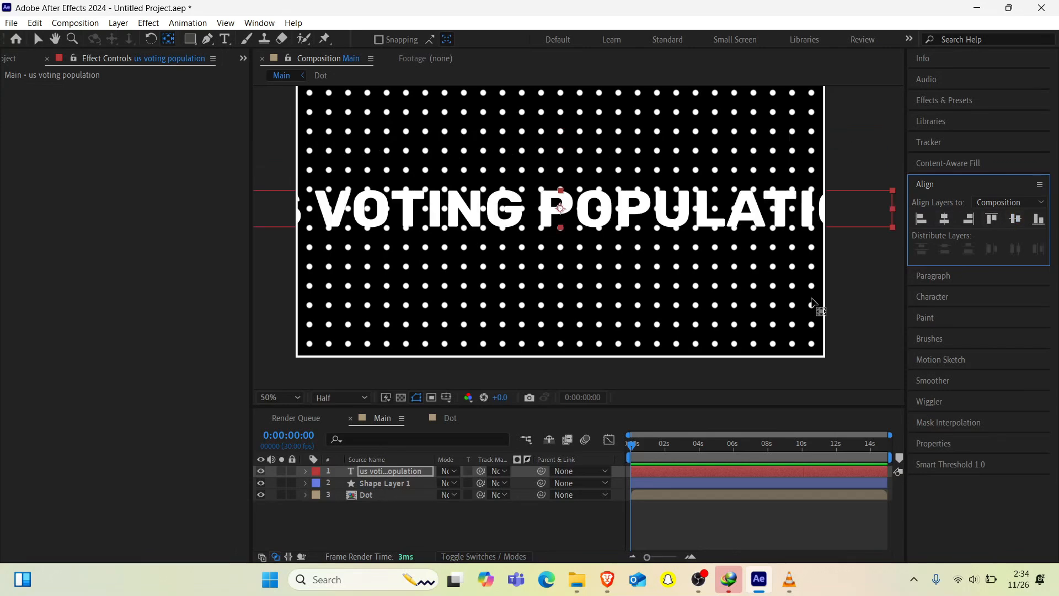
Step: Try scaling the "us voting population" text layer to 80%, 50%, 60% and 70% in turn
left_click(367, 472)
key("s")
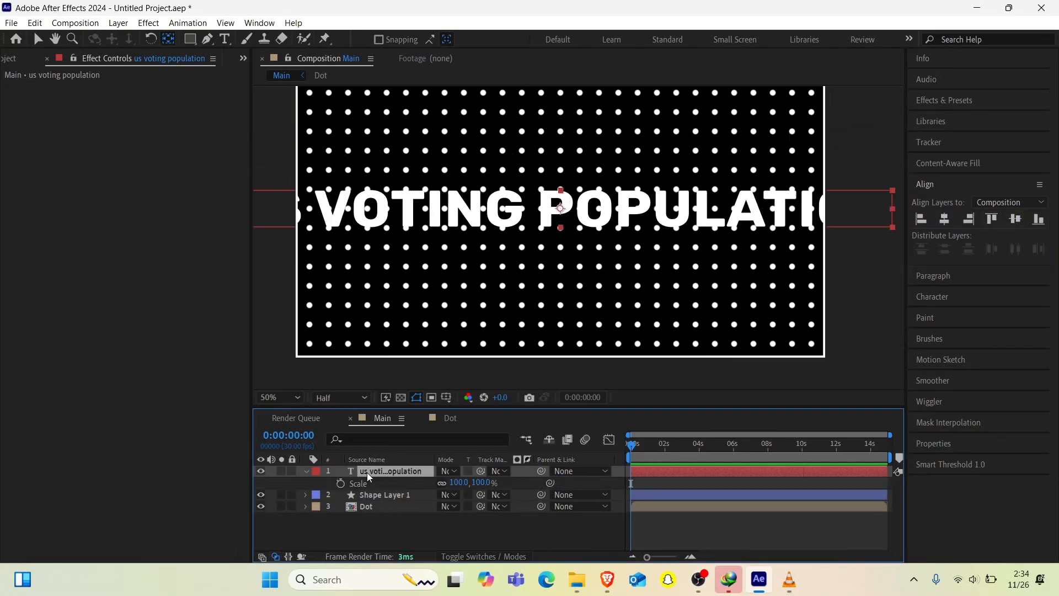
left_click(460, 482)
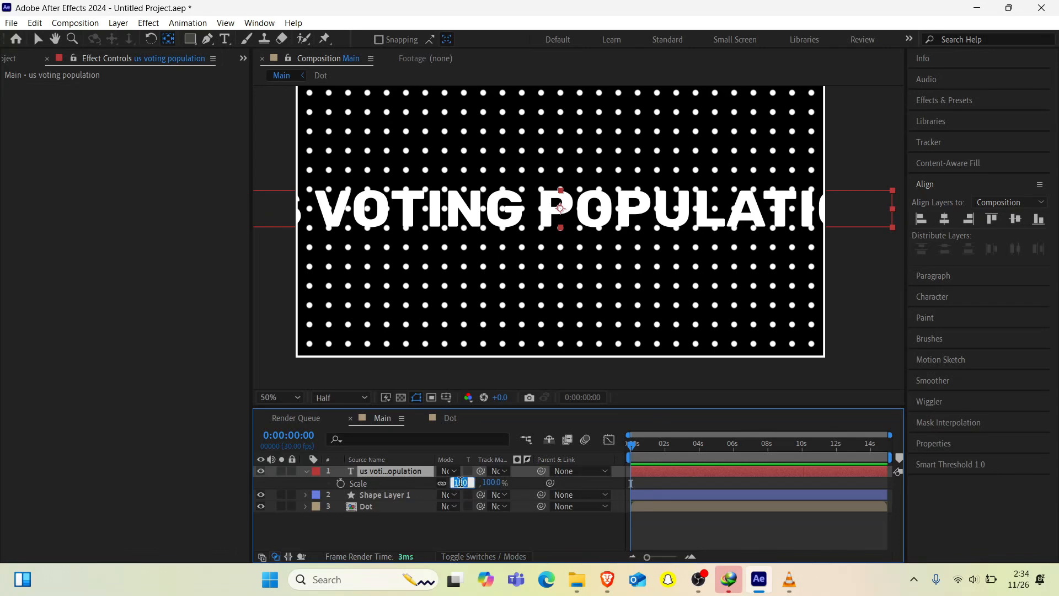
type("80")
key("Return")
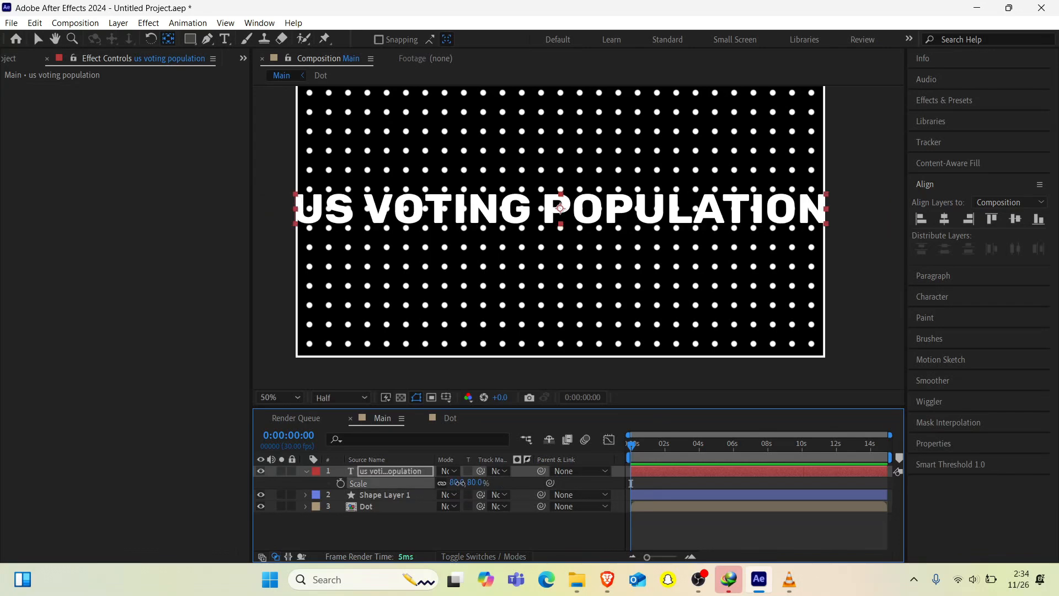
left_click(460, 483)
double_click(460, 482)
type("50")
key("Return")
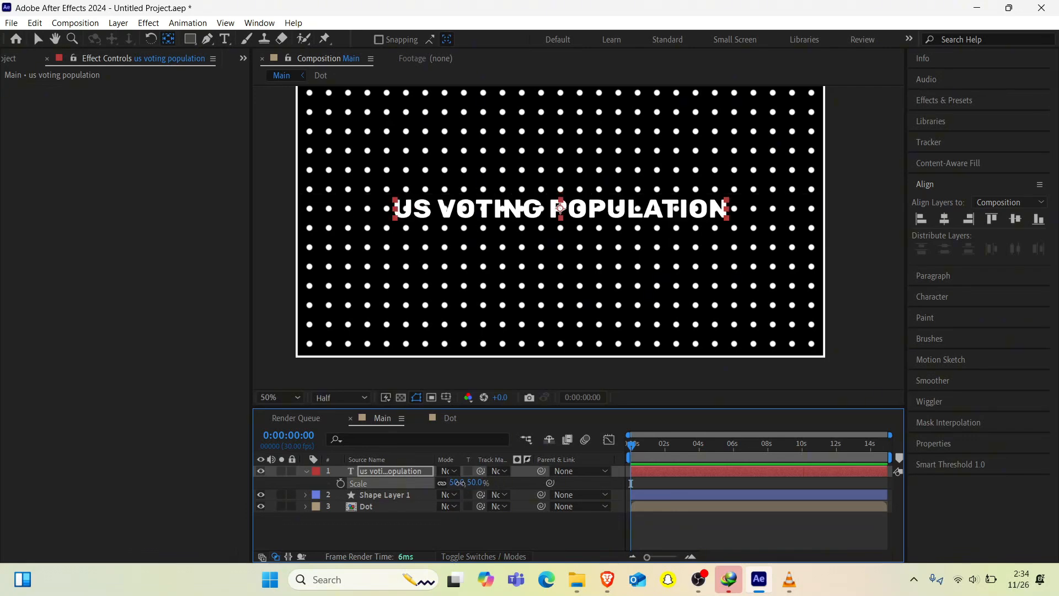
left_click(460, 482)
type("60")
key("Return")
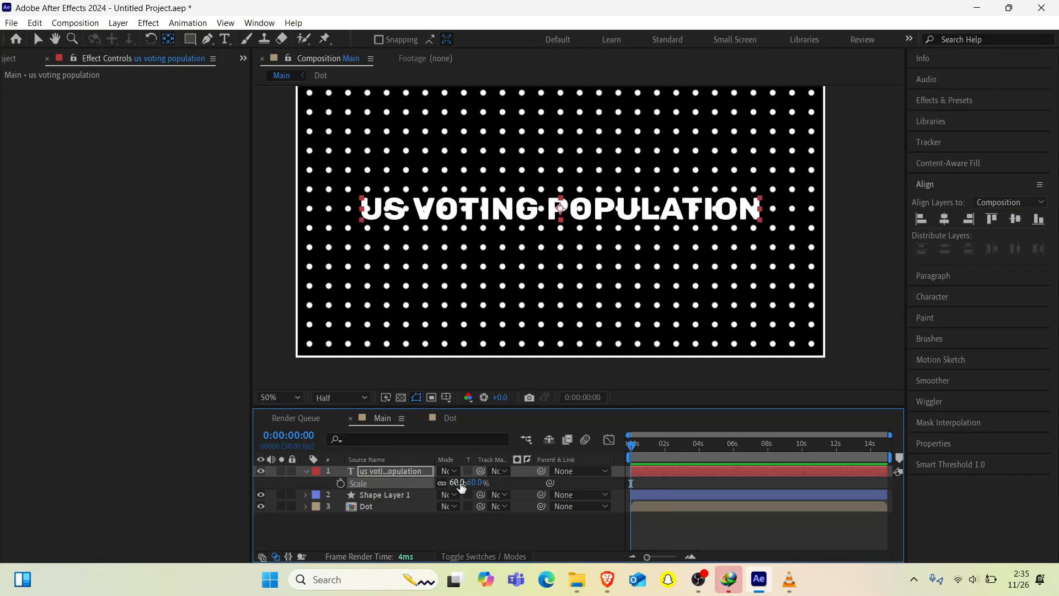
left_click(460, 482)
type("70")
key("Return")
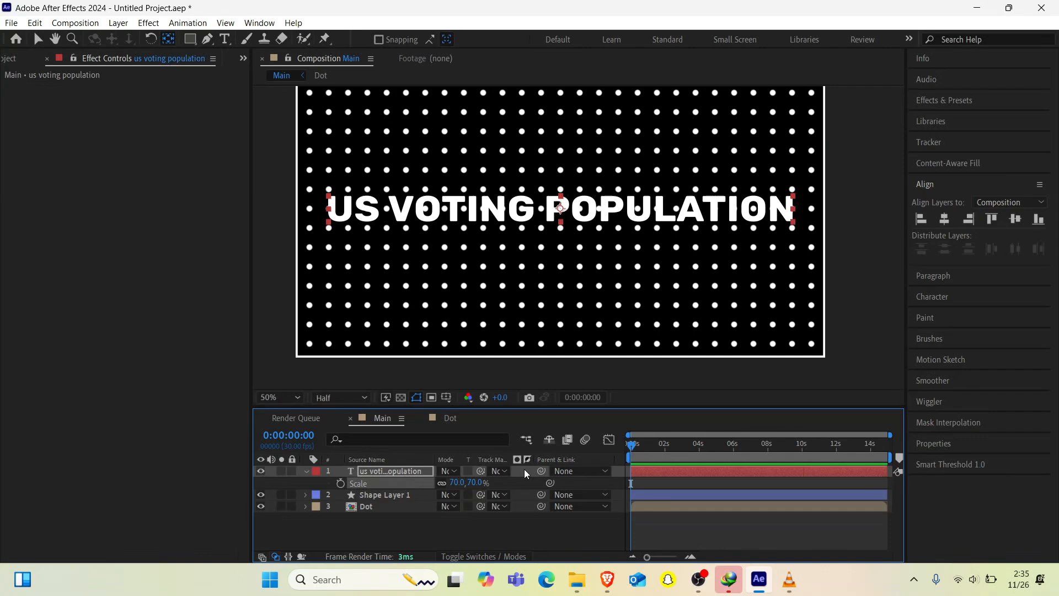
Step: Set the text layer's scale to 65%
left_click(460, 482)
type("65")
key("Return")
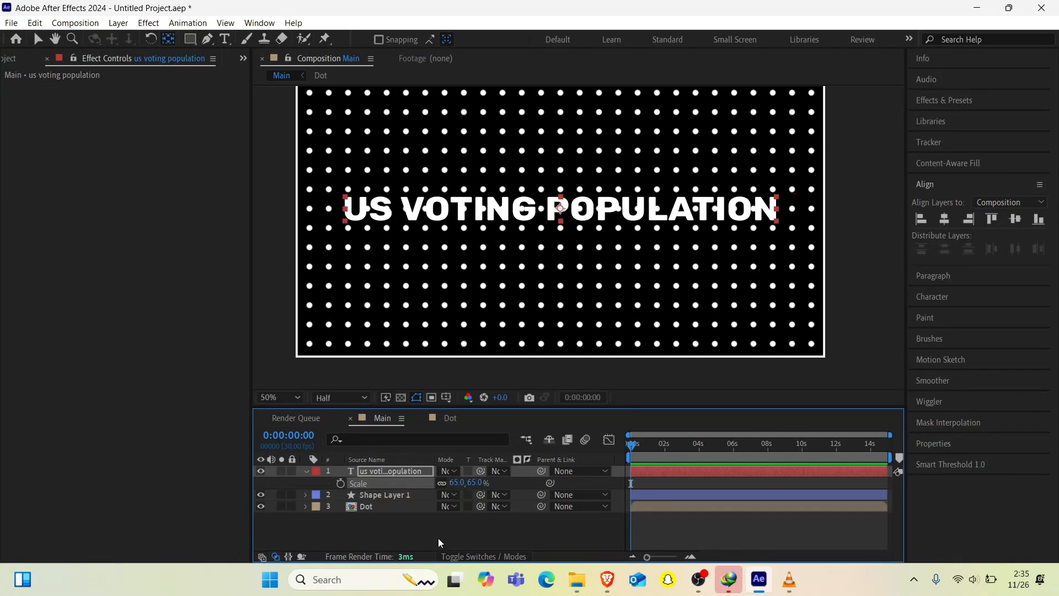
Step: Apply the Fill effect to the "us voting population" text layer and set its color to black (000000)
key("ctrl+space")
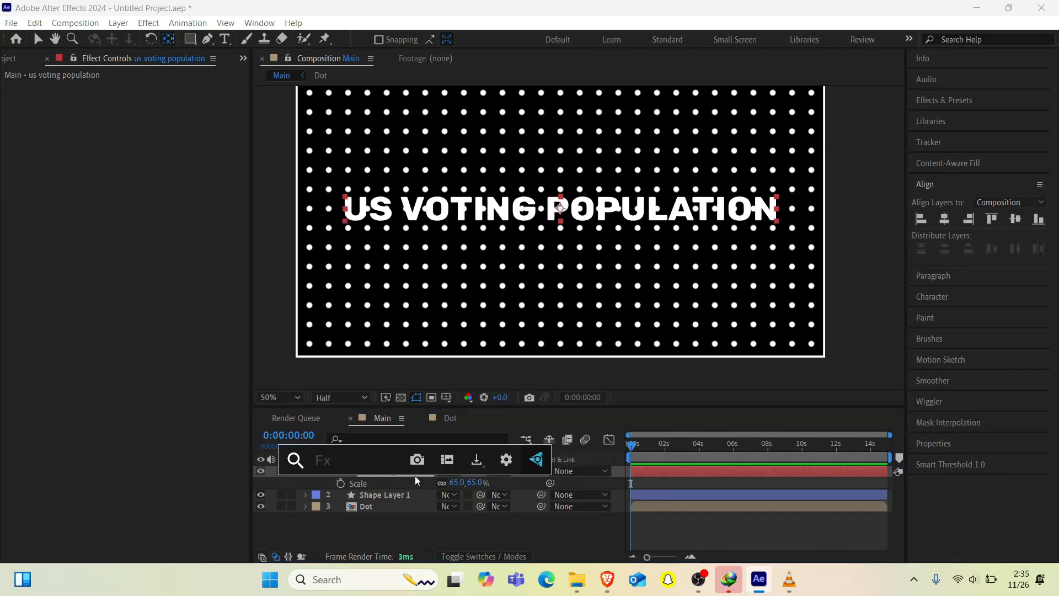
type("fil")
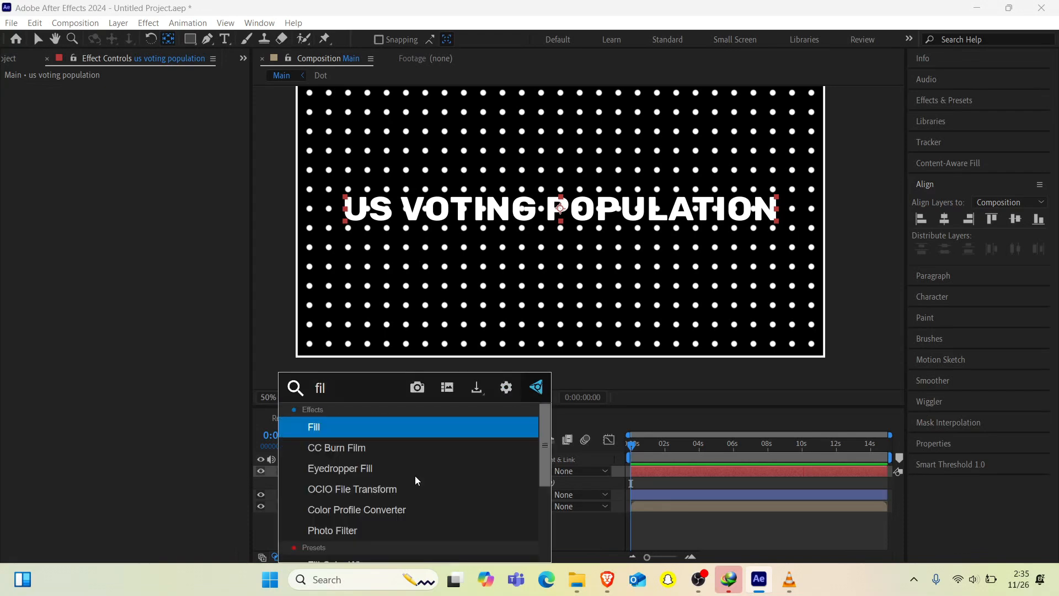
key("Return")
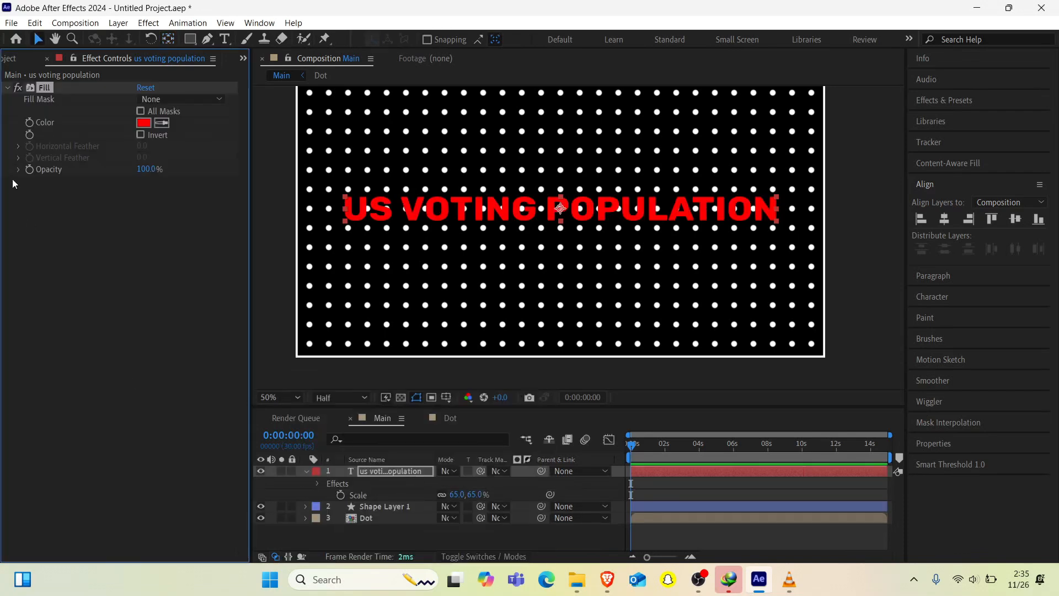
left_click(151, 126)
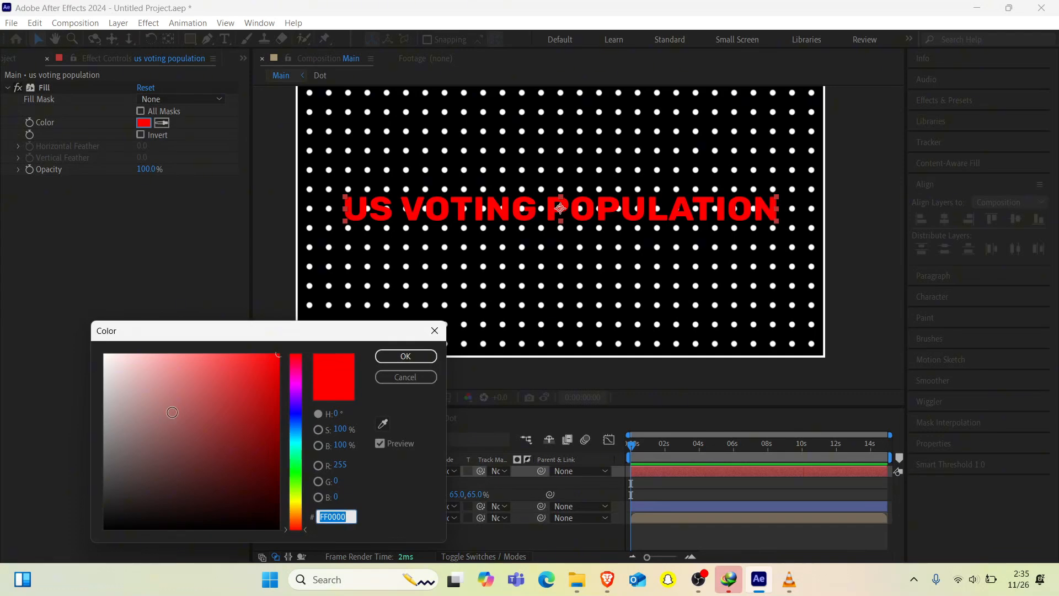
left_click_drag(177, 442, 103, 528)
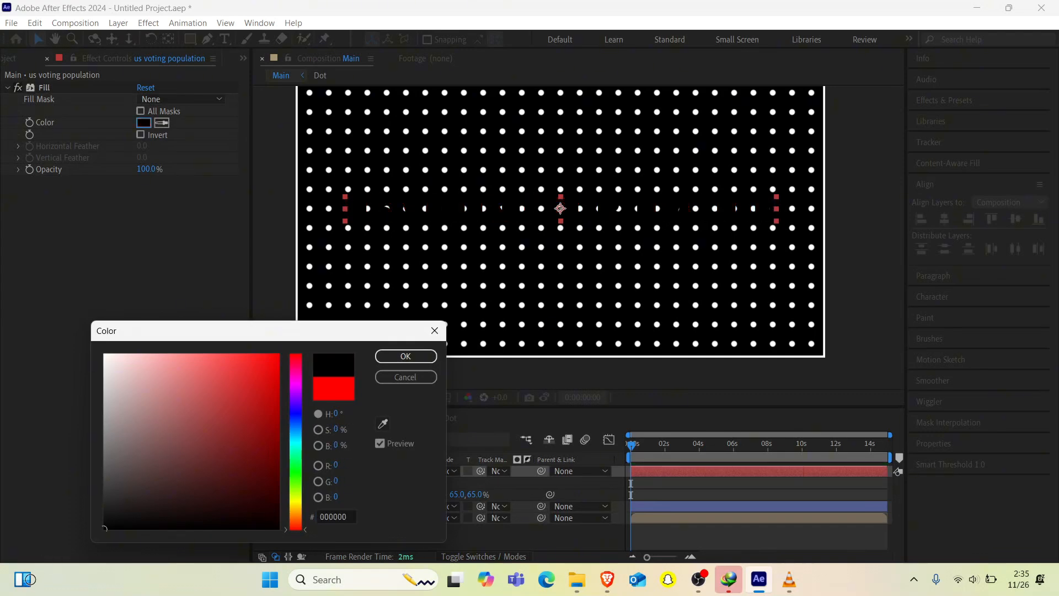
left_click(406, 356)
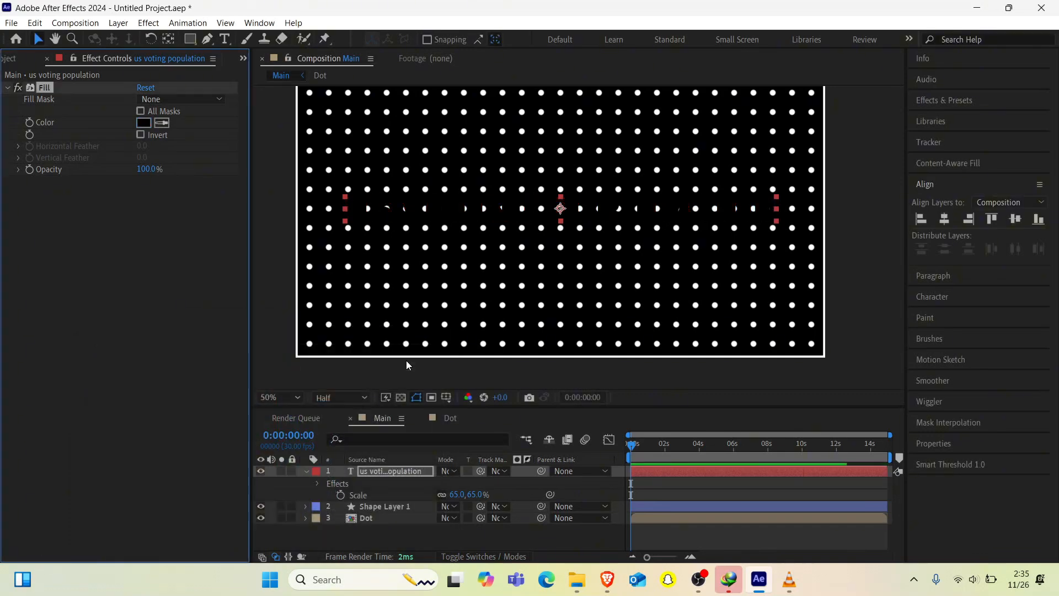
Step: Apply the Shift Channels effect to the "us voting population" text layer and set Take Alpha From to Full On
key("ctrl+space")
type("shi")
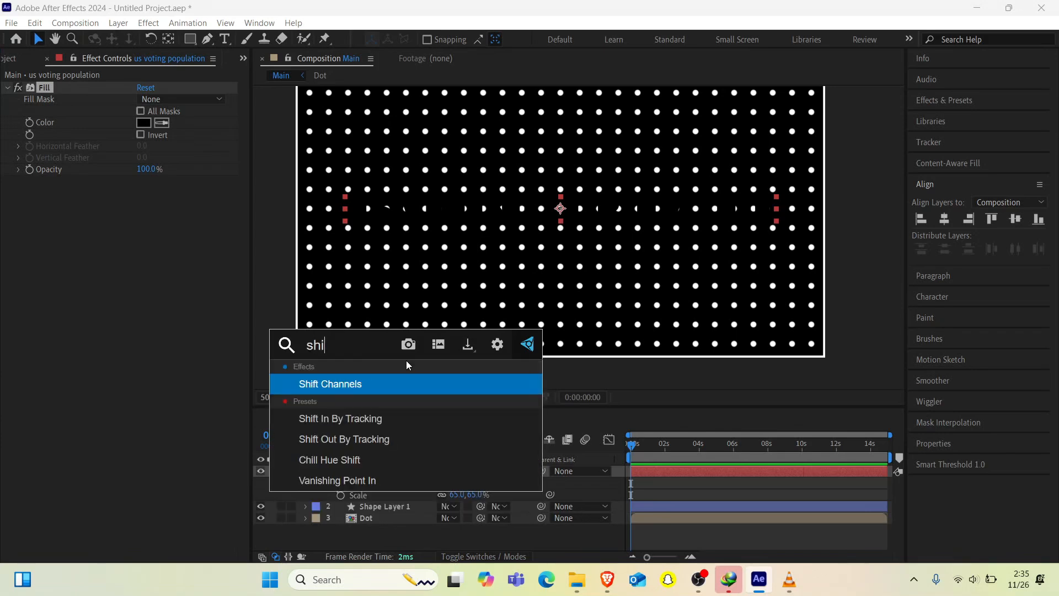
key("Return")
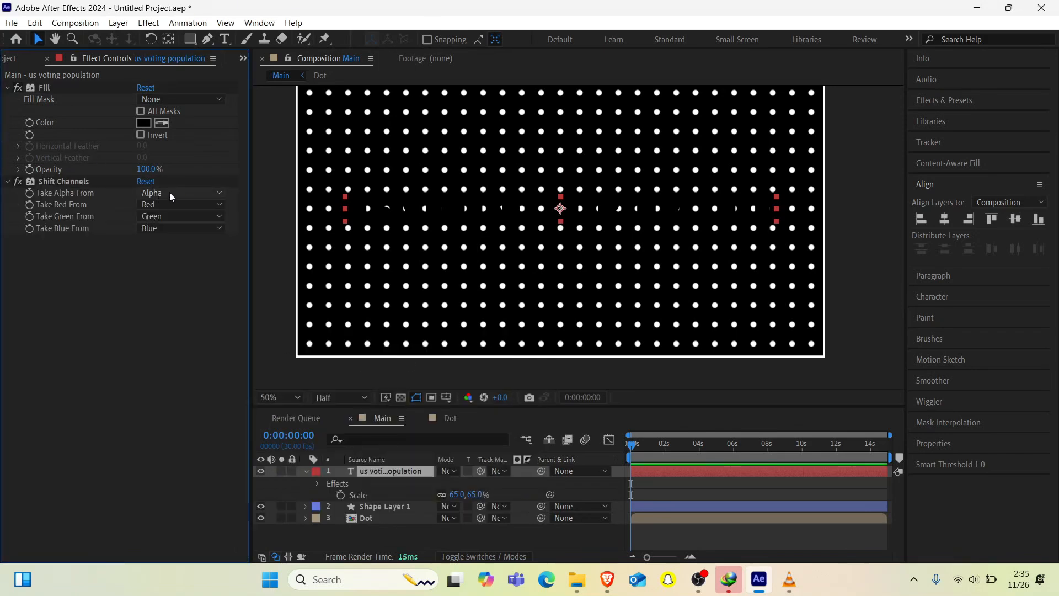
left_click(170, 193)
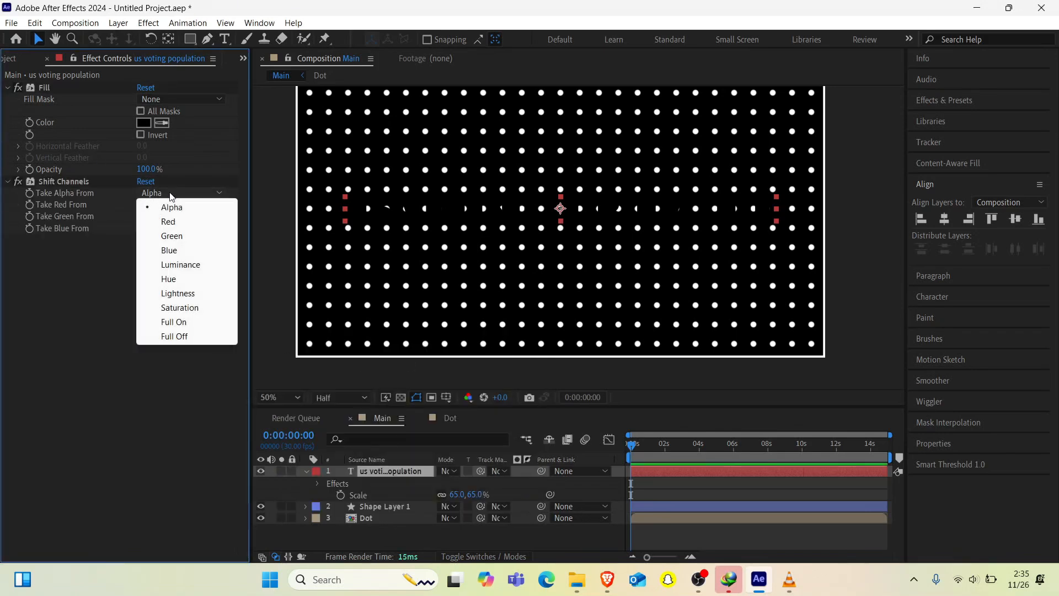
left_click(165, 324)
Step: Add the CC RepeTile effect to the text layer
key("ctrl+space")
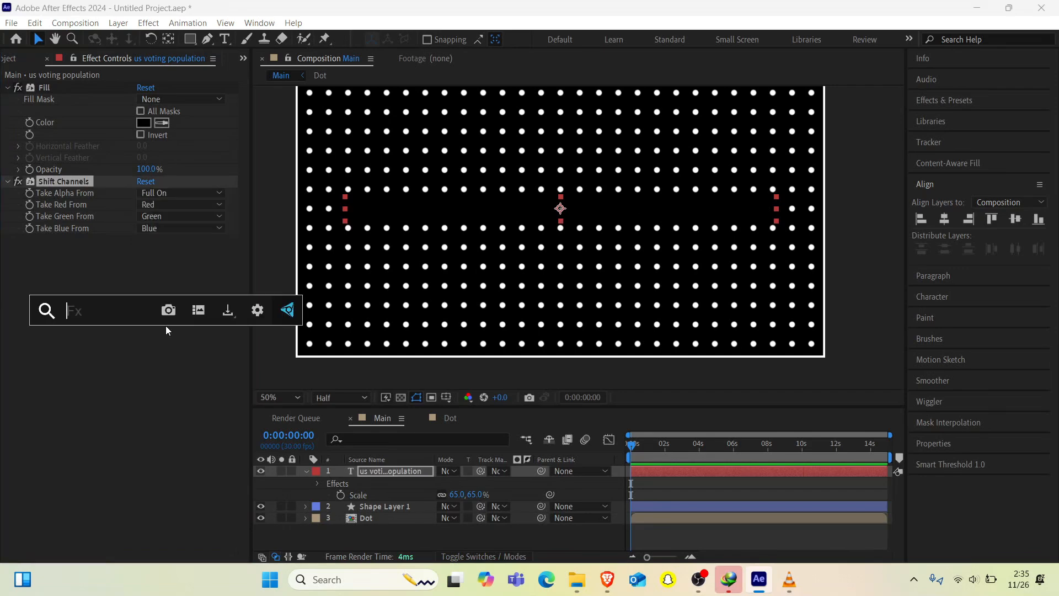
type("re")
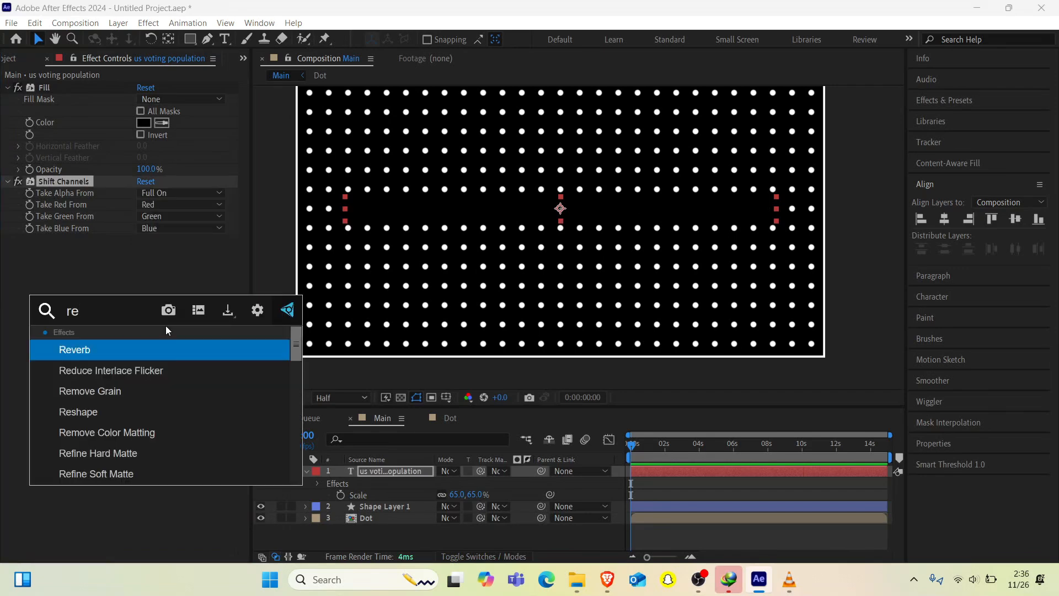
type("p")
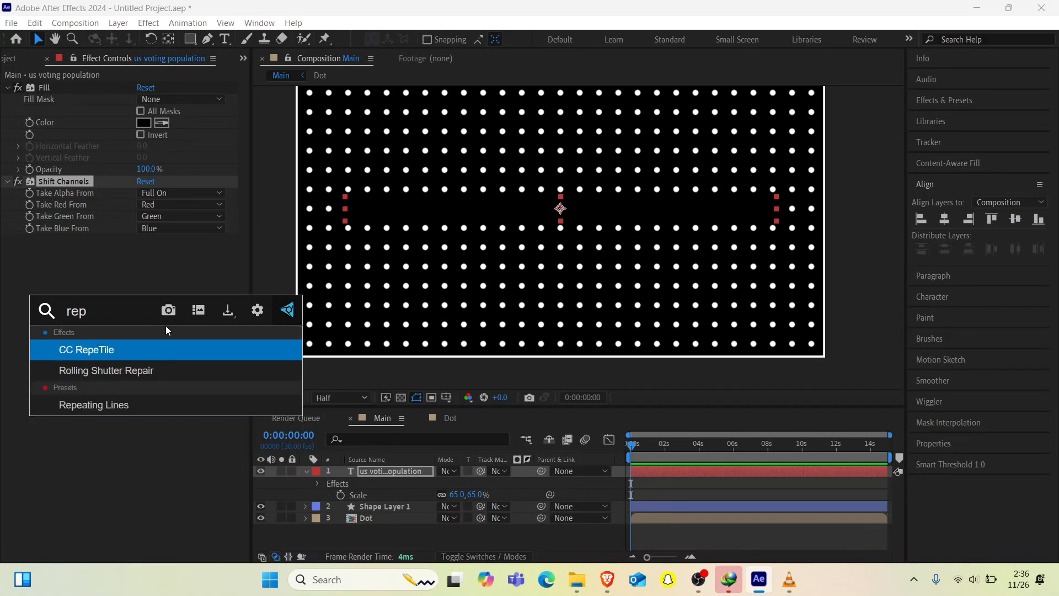
key("Return")
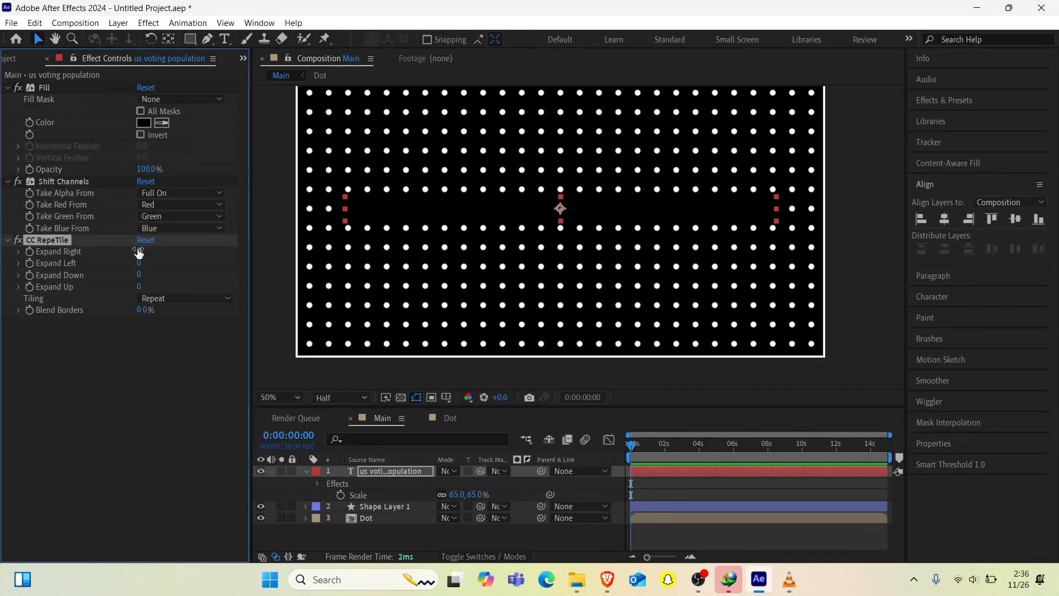
Step: Set CC RepeTile's Expand Right, Left, Down and Up values to 80 each
left_click(139, 252)
type("80")
key("Return")
left_click(139, 263)
type("80")
key("Return")
left_click(140, 275)
type("80")
key("Return")
left_click(139, 286)
type("80")
key("Return")
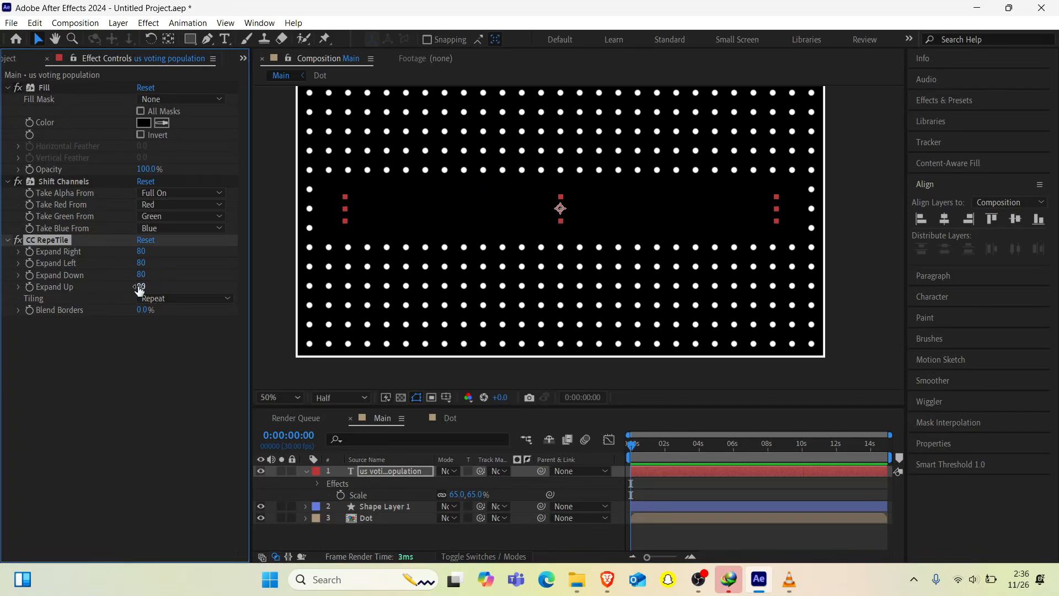
Step: Add the CC Composite effect to the text layer
key("ctrl+space")
type("cc")
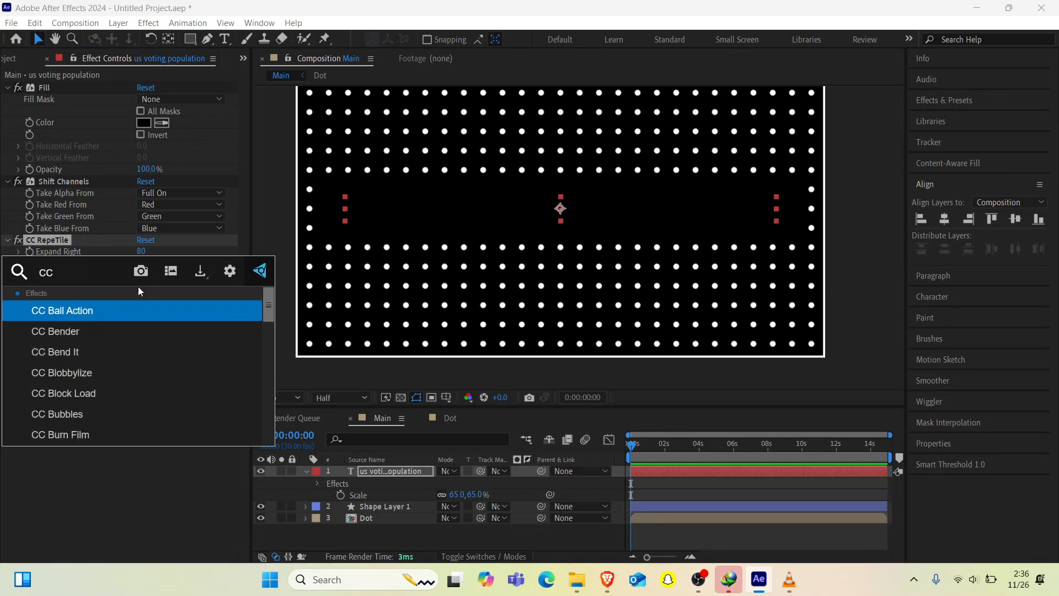
type(" com")
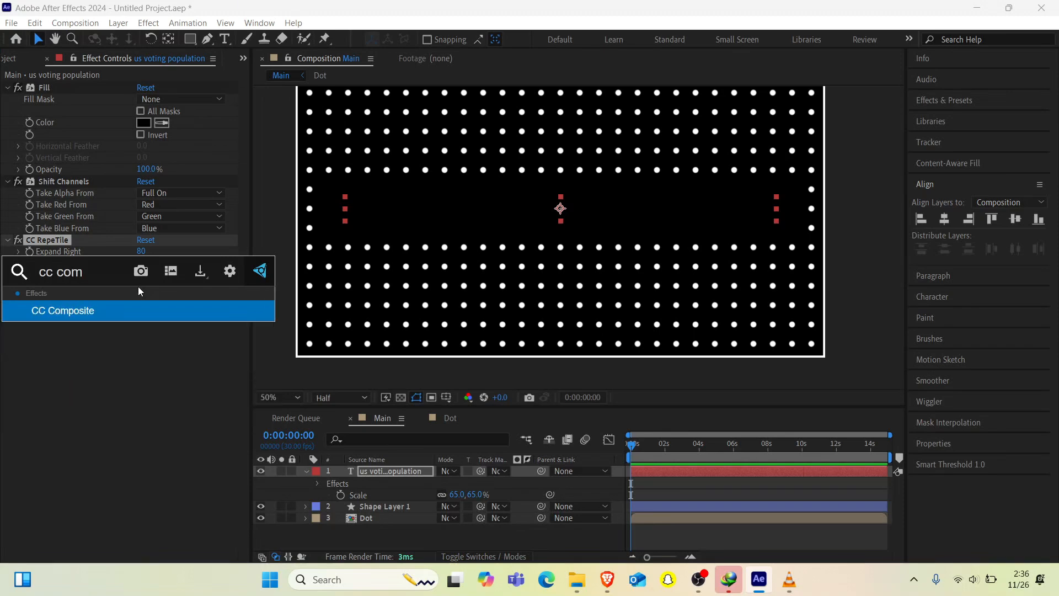
key("Return")
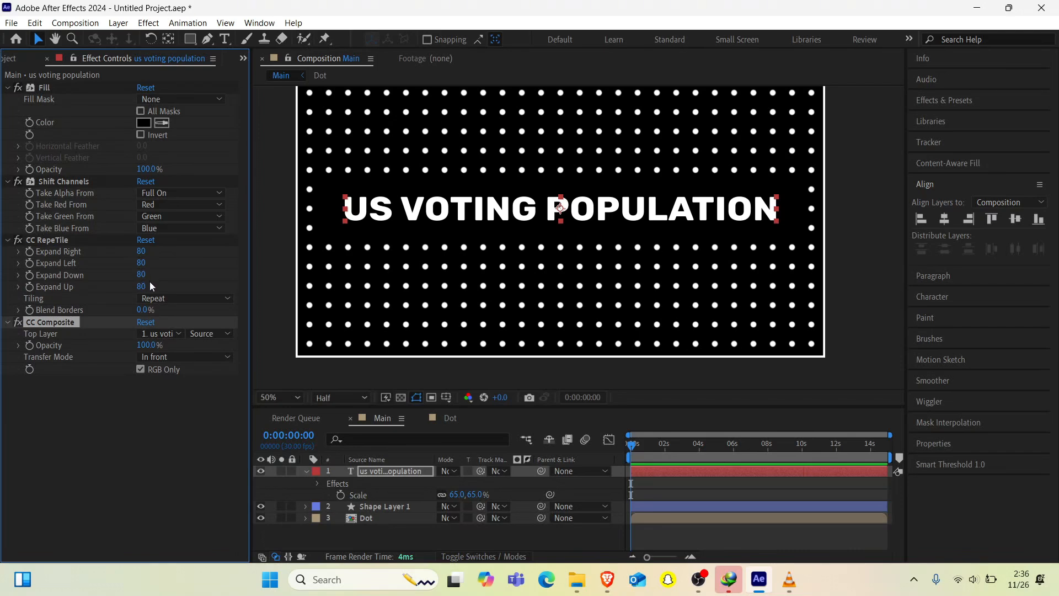
Step: Try 70 for CC RepeTile's Expand Left and Expand Right
left_click(142, 263)
type("70")
key("Return")
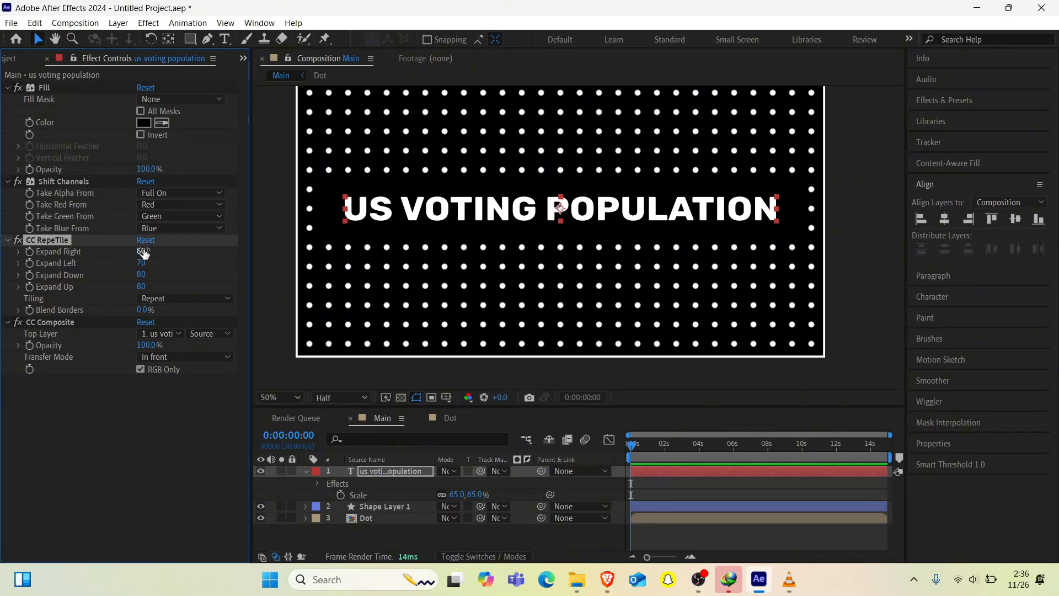
left_click(141, 251)
type("70")
key("Return")
Step: Set CC RepeTile's Expand Right and Expand Left to 20 each
left_click(141, 251)
type("20")
key("Return")
left_click(145, 264)
type("20")
key("Return")
Step: Try an Expand Down of 5 in CC RepeTile, followed by 70 for both Expand Down and Expand Up
left_click(141, 275)
type("5")
key("Return")
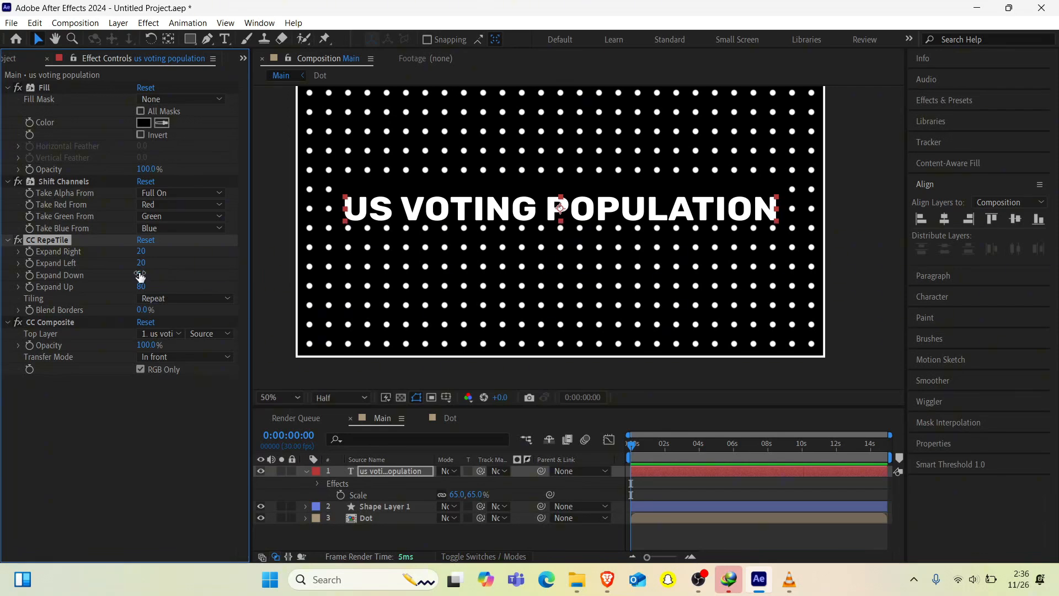
left_click(140, 275)
type("70")
key("Return")
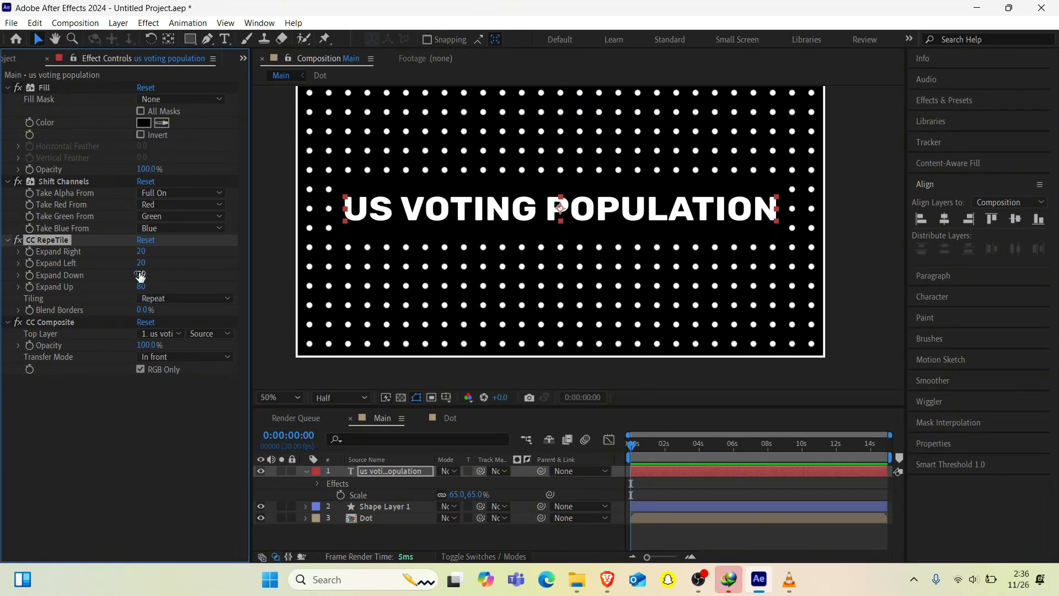
left_click(143, 286)
type("70")
key("Return")
Step: Apply the Blinking Cursor Typewriter Console preset to the text layer, turn its cursor off and preview the animation
left_click(379, 471)
key("ctrl+space")
type("cur")
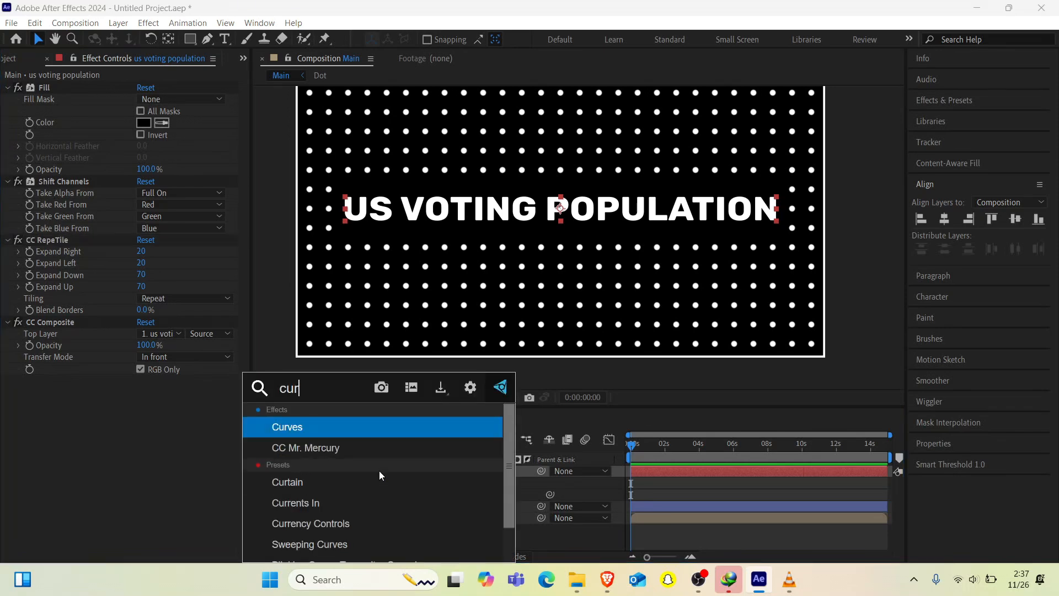
type("s")
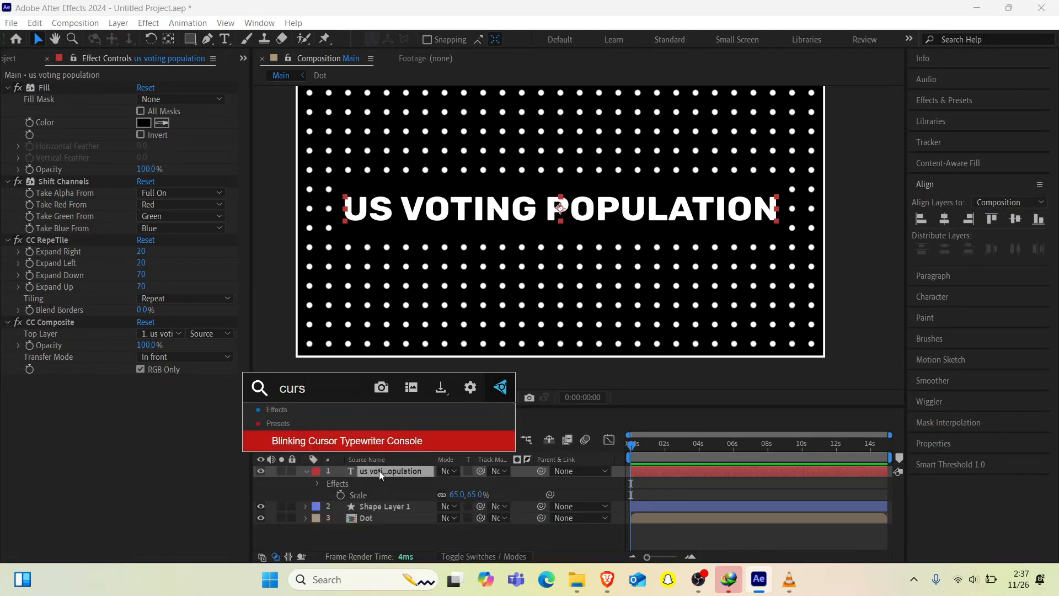
key("Return")
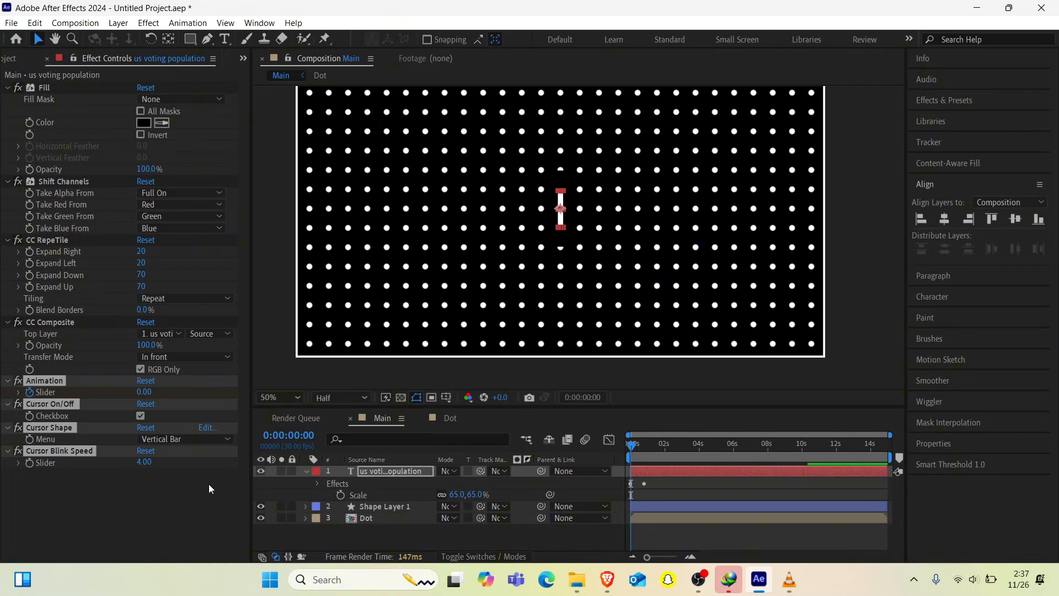
left_click(140, 415)
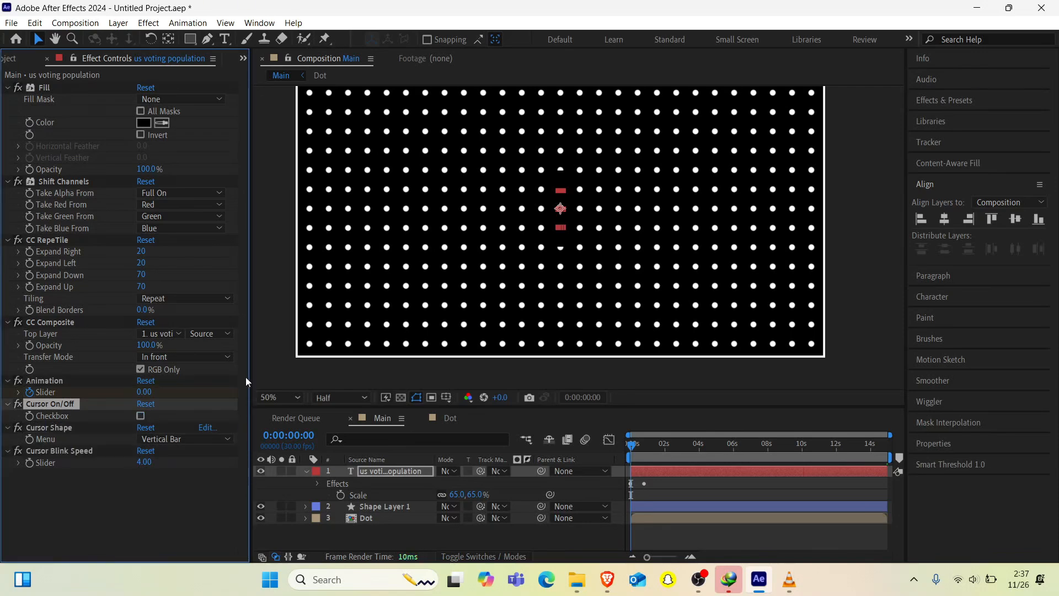
key("space")
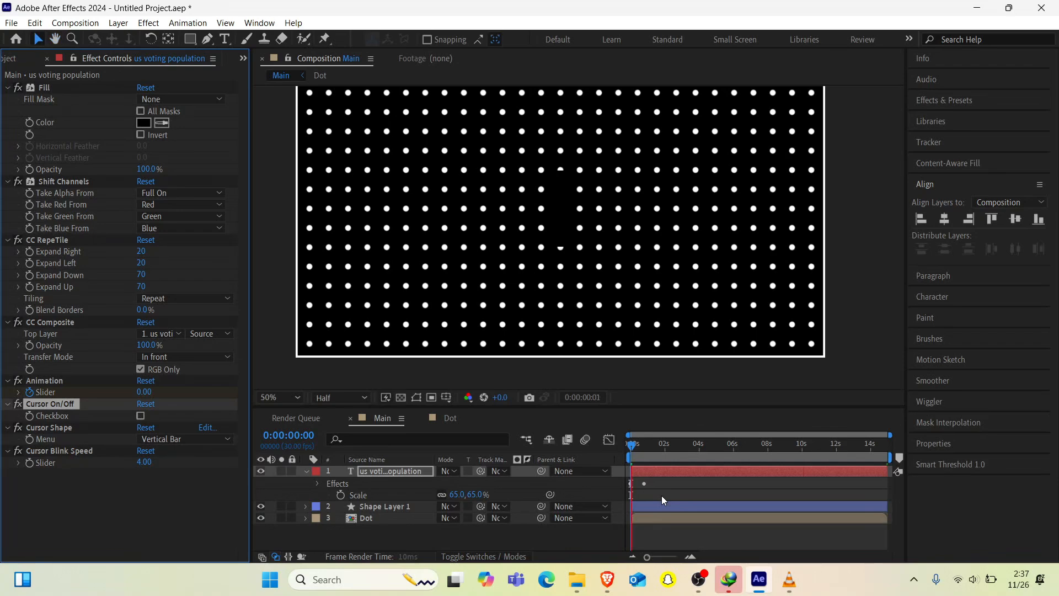
key("space")
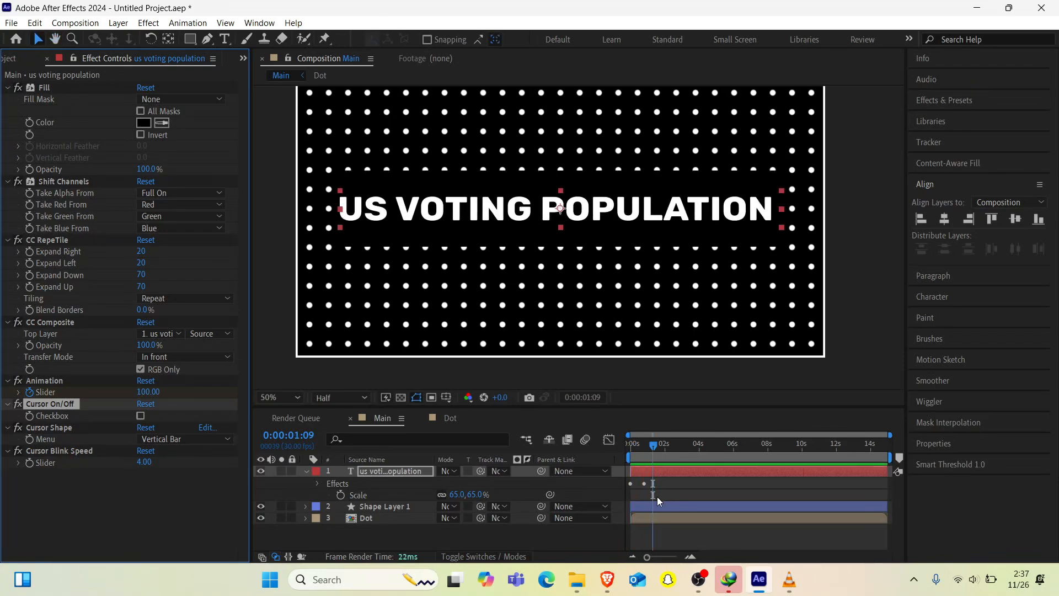
Step: Easy-ease both keyframes of the text layer's Animation slider and preview the result from the start
left_click(644, 476)
key("u")
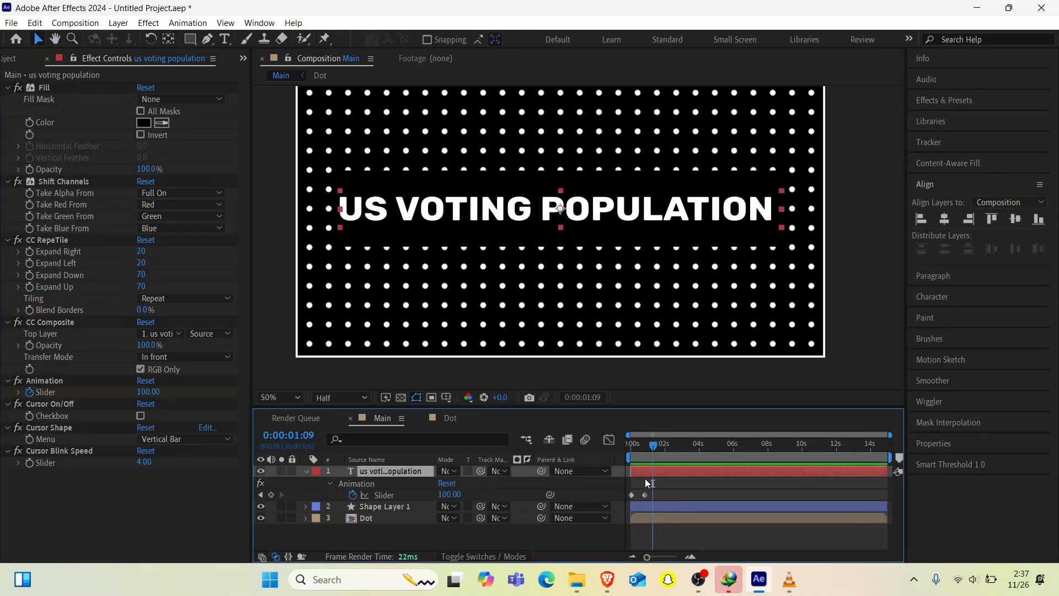
left_click_drag(664, 500, 613, 494)
key("F9")
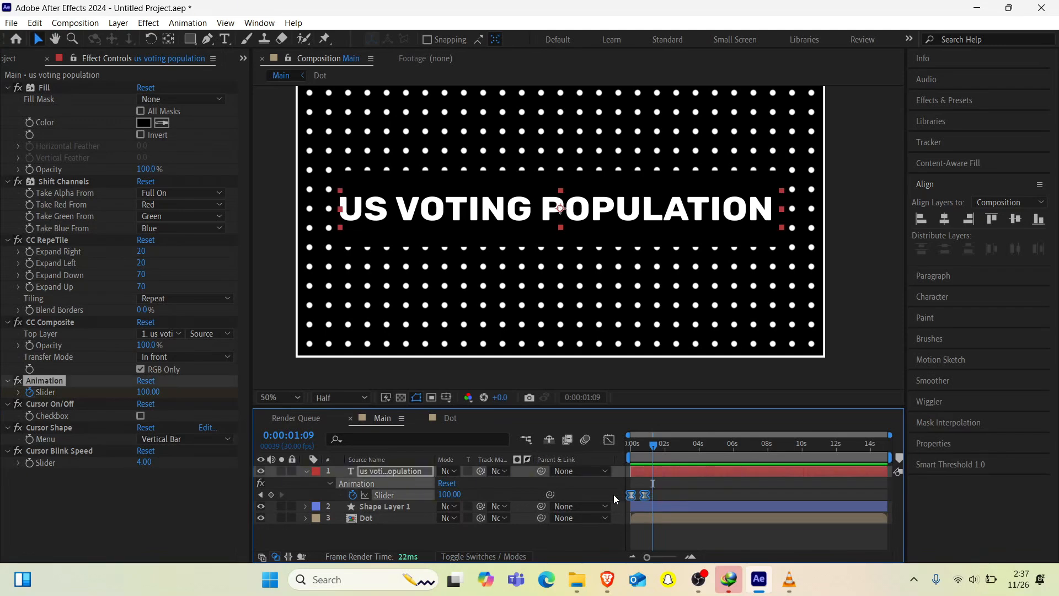
left_click_drag(652, 444, 590, 458)
key("space")
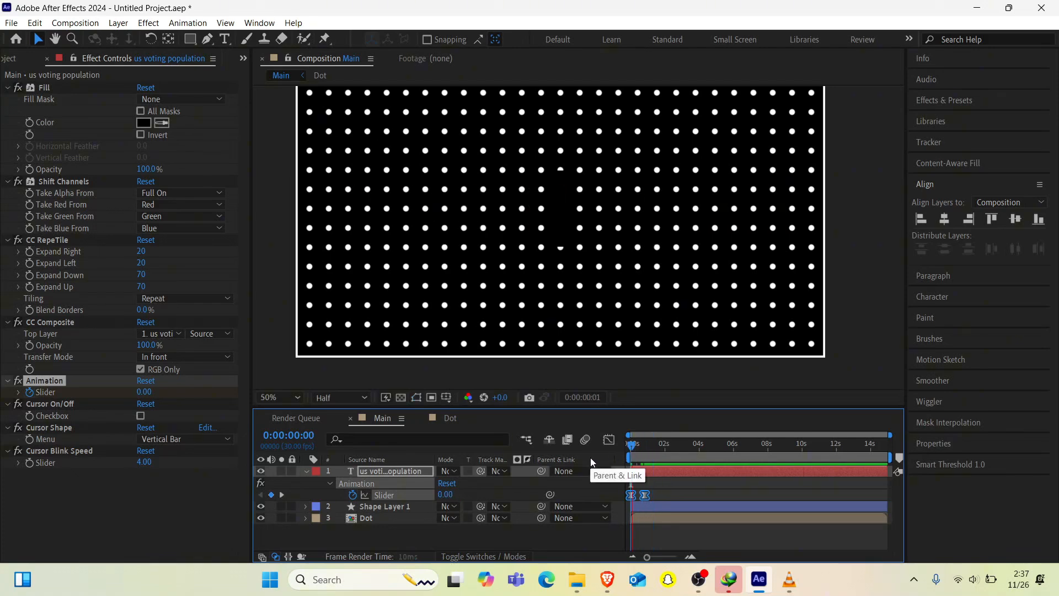
key("space")
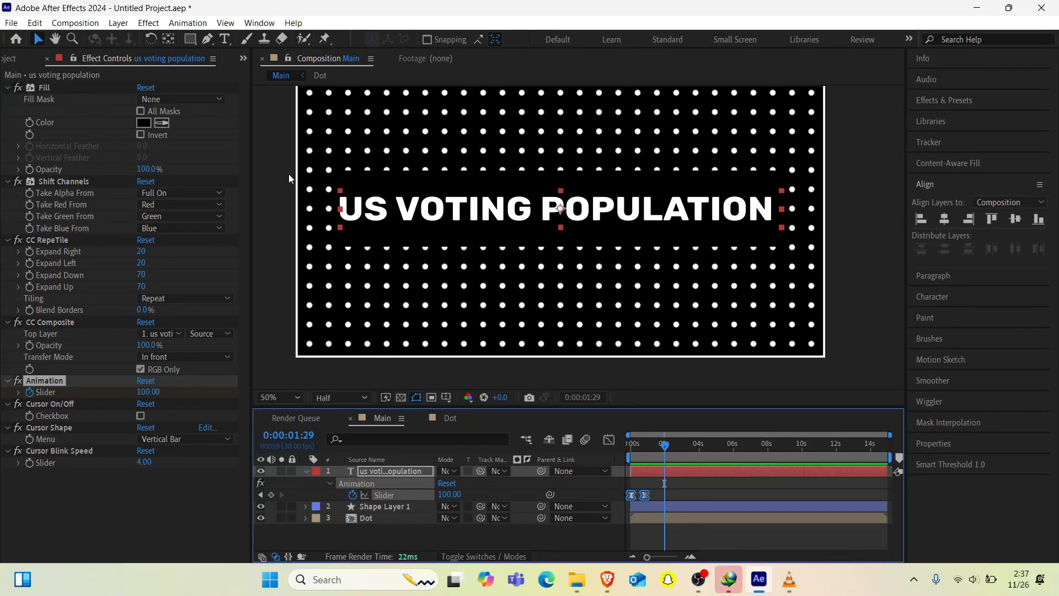
Step: Try 65 for CC RepeTile's Expand Down and Expand Up
left_click(143, 274)
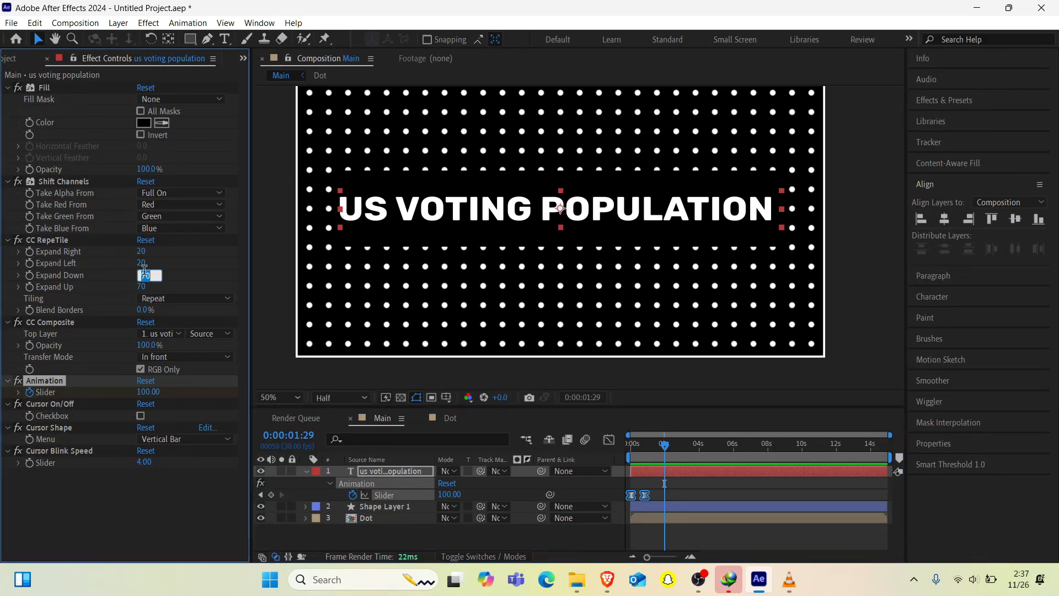
type("60")
key("Return")
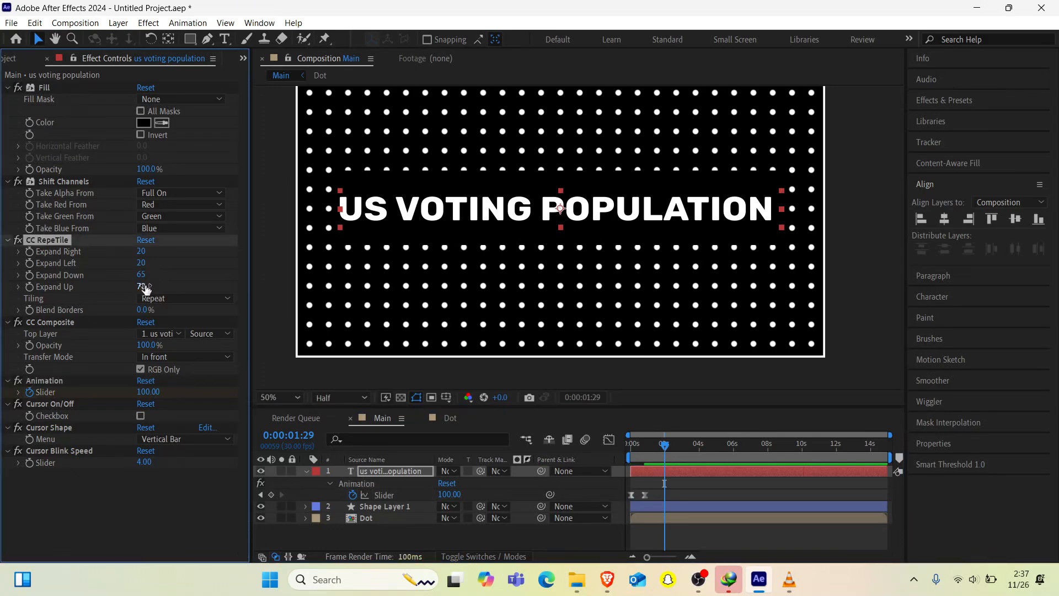
left_click(144, 286)
type("65")
key("Return")
Step: Set CC RepeTile's Expand Up and Expand Down to 60 each
left_click(144, 287)
type("60")
key("Return")
left_click(144, 274)
type("60")
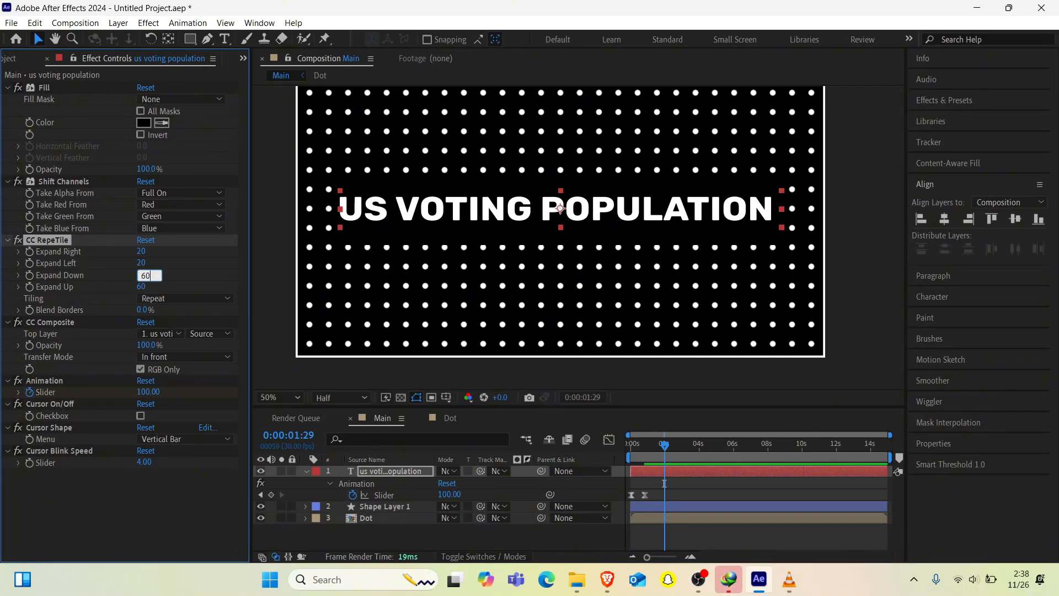
key("Return")
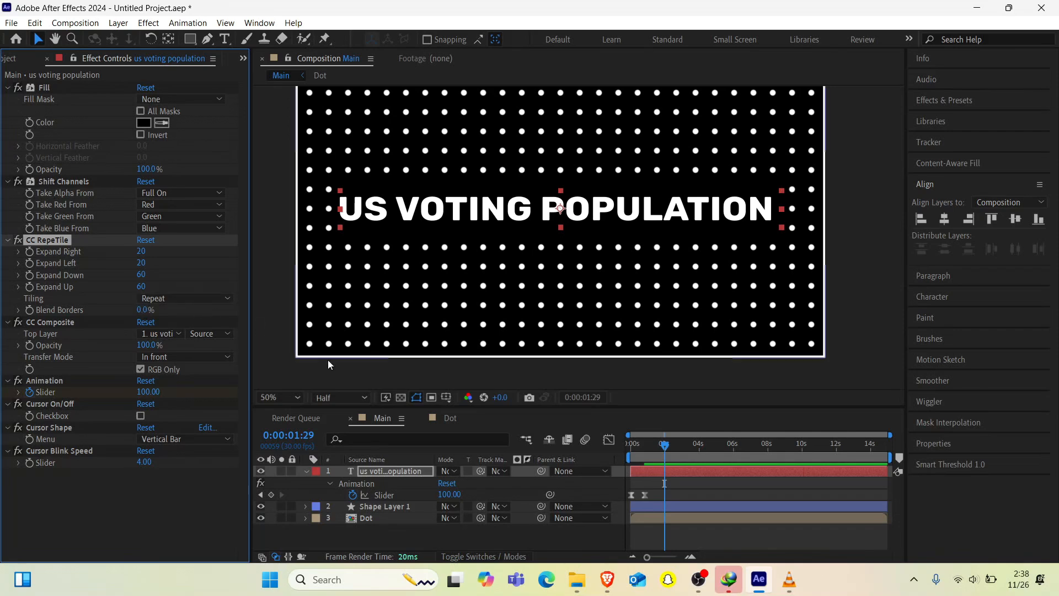
Step: Collapse the text layer's properties, deselect it and preview the whole title animation from the first frame
left_click(308, 468)
left_click(336, 525)
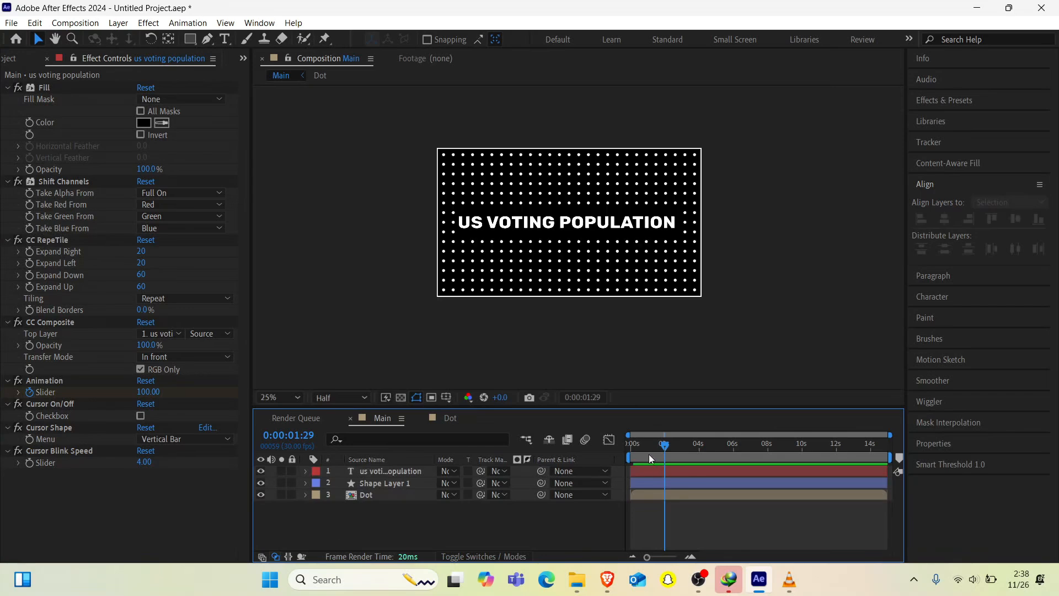
left_click_drag(648, 451, 618, 455)
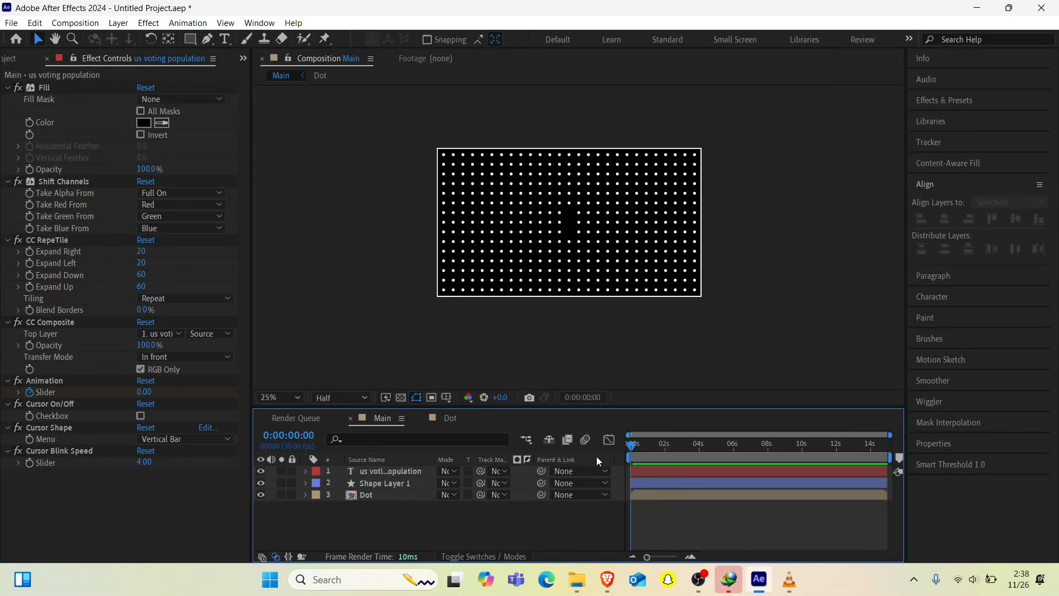
key("space")
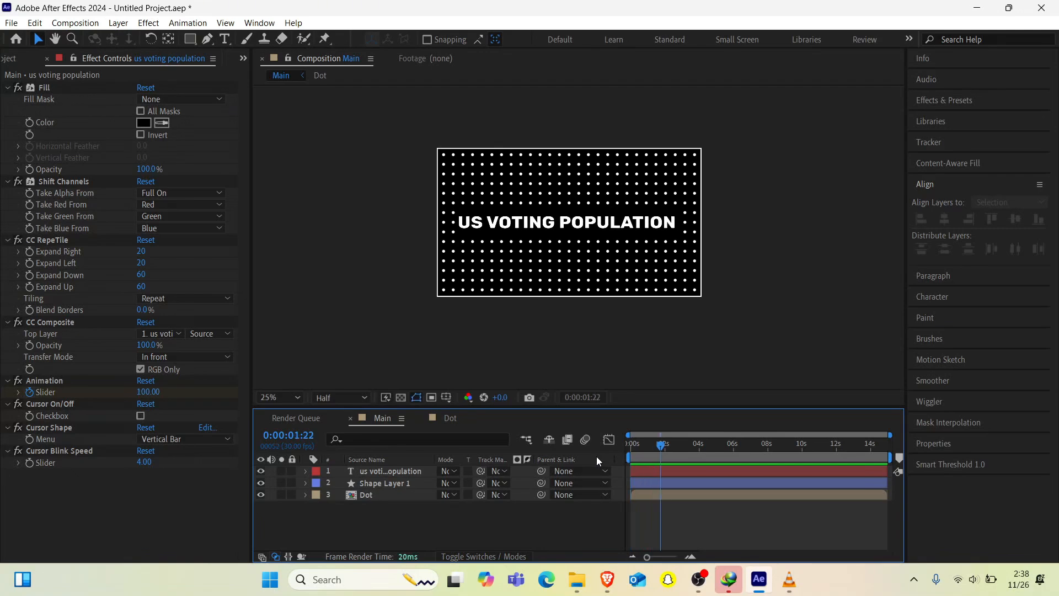
Step: Create a new composition named "New main" in the project
left_click(243, 58)
left_click(284, 106)
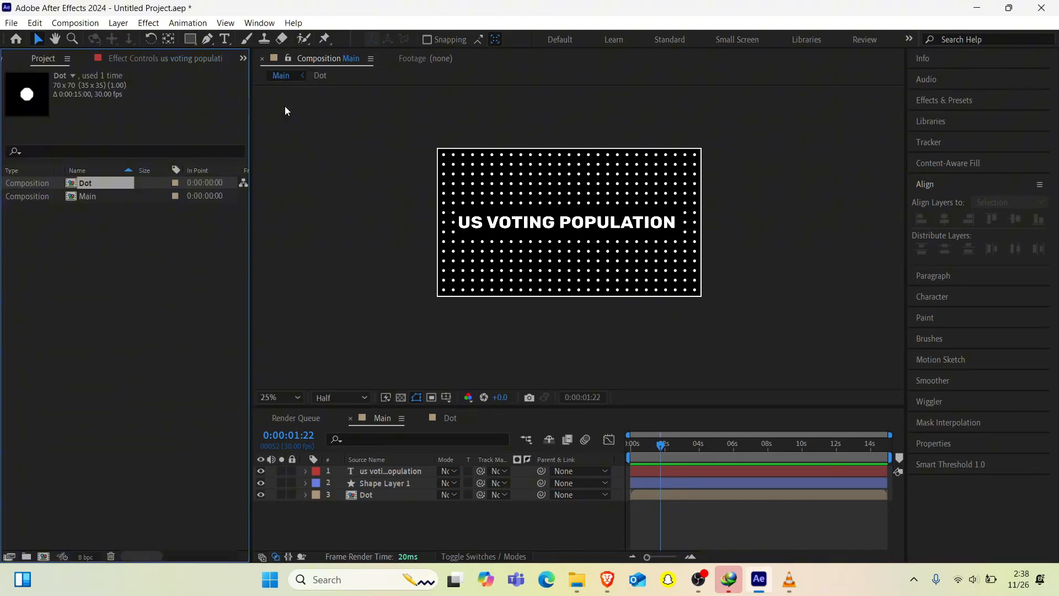
left_click(43, 556)
type("New ")
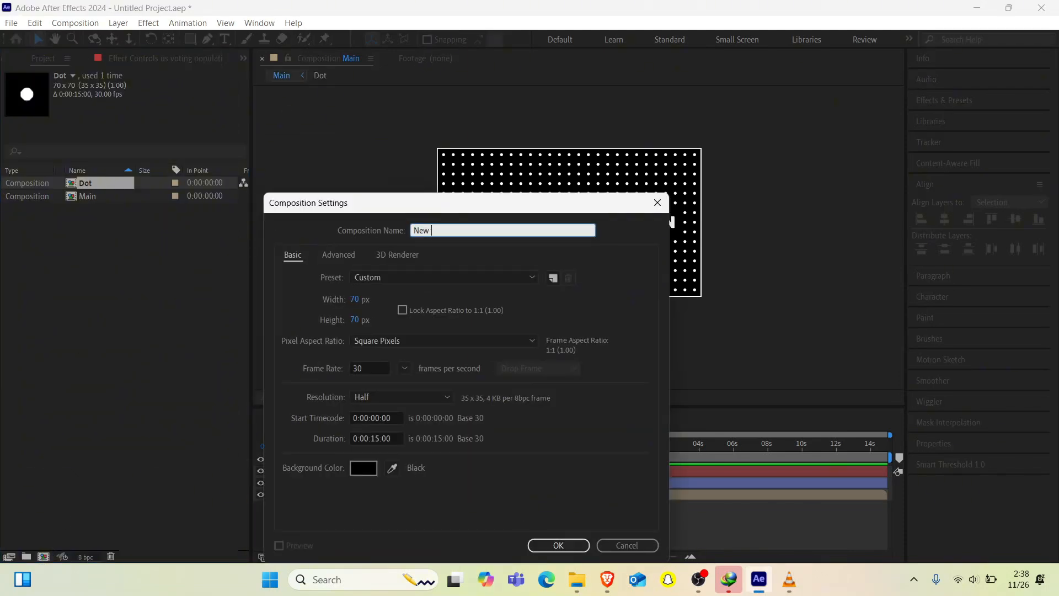
type("main")
key("Return")
Step: Set the New main composition's size to 1920 by 1080 px
left_click(353, 300)
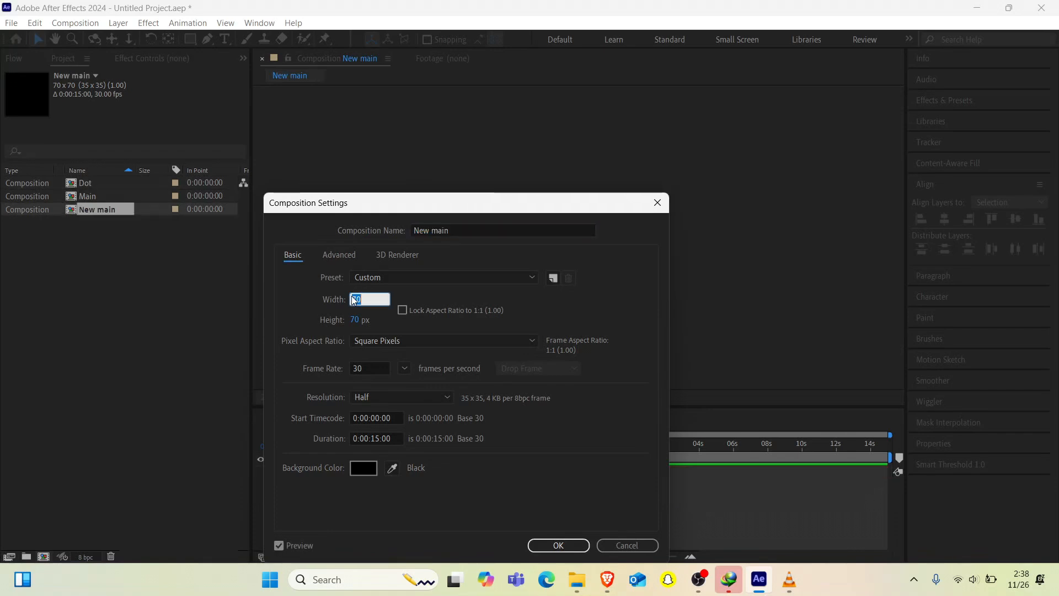
type("1920")
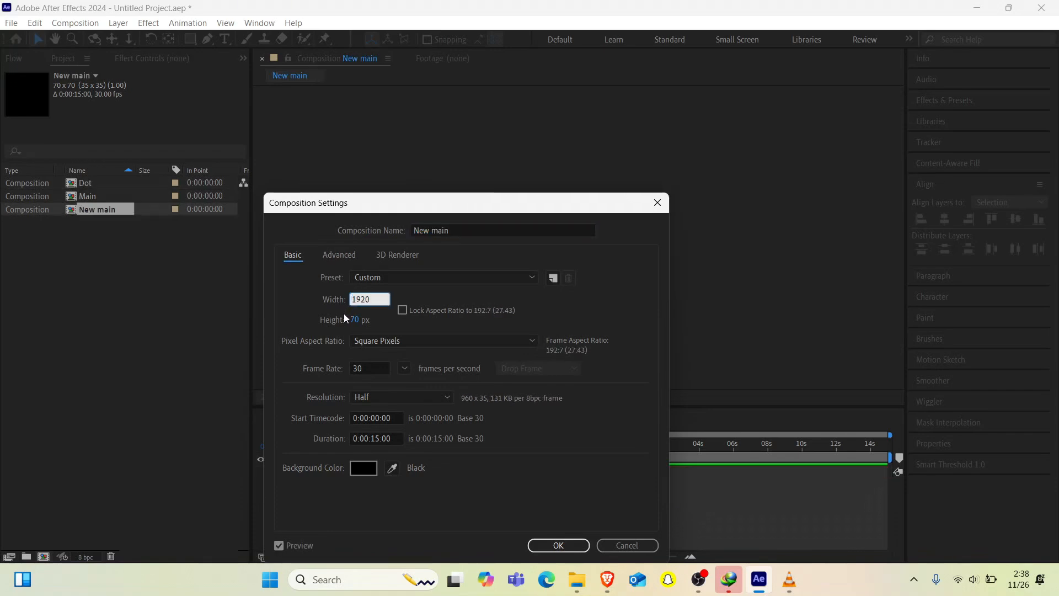
left_click(353, 320)
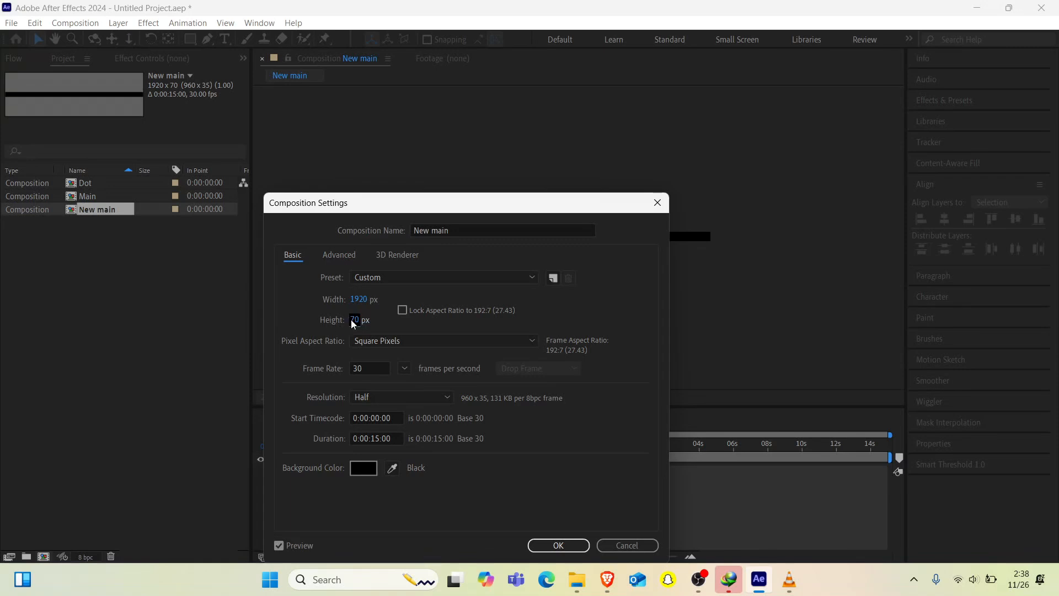
left_click(352, 320)
type("1080\\")
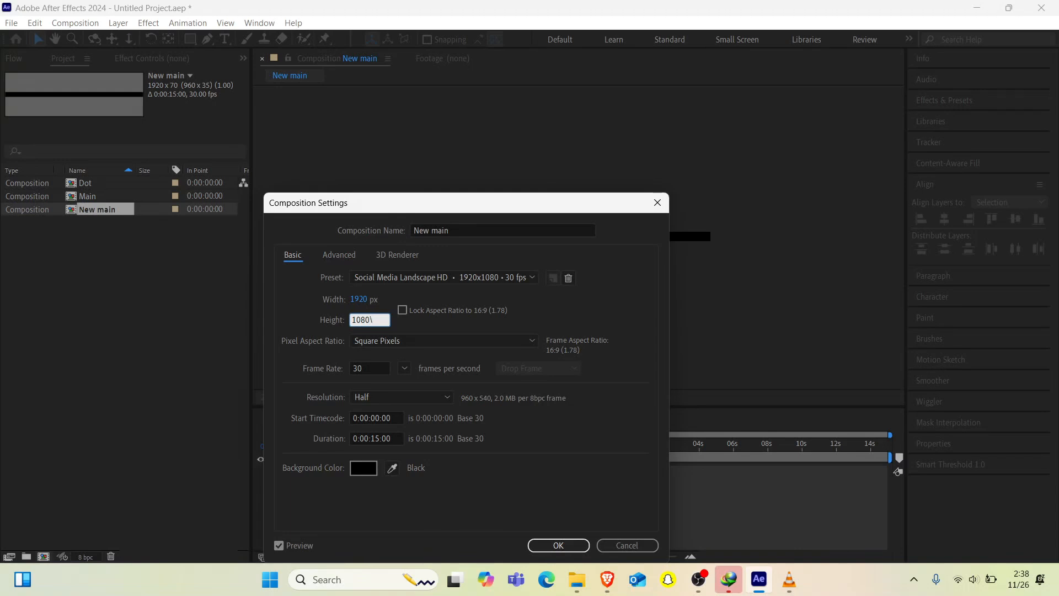
key("Return")
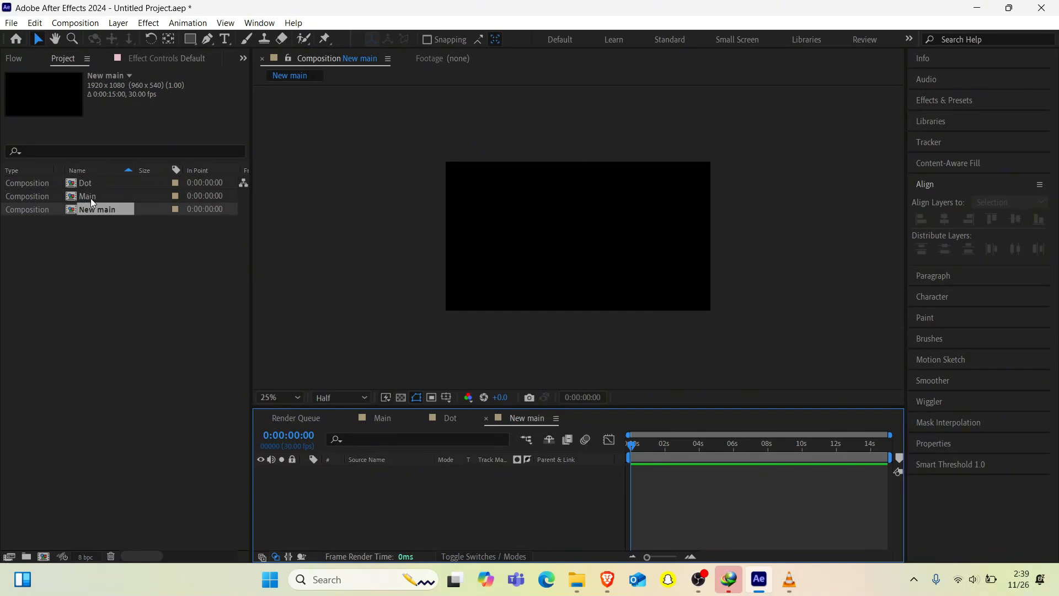
Step: Add the Main composition at the centre of New main and scale it to 75%
left_click_drag(91, 197, 578, 237)
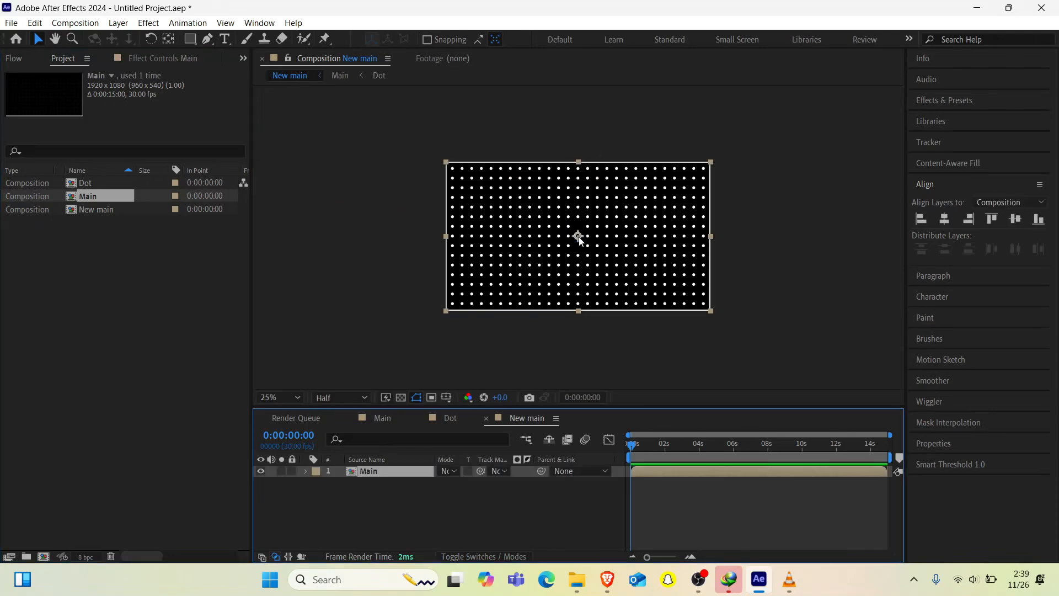
key("s")
left_click_drag(460, 483, 447, 484)
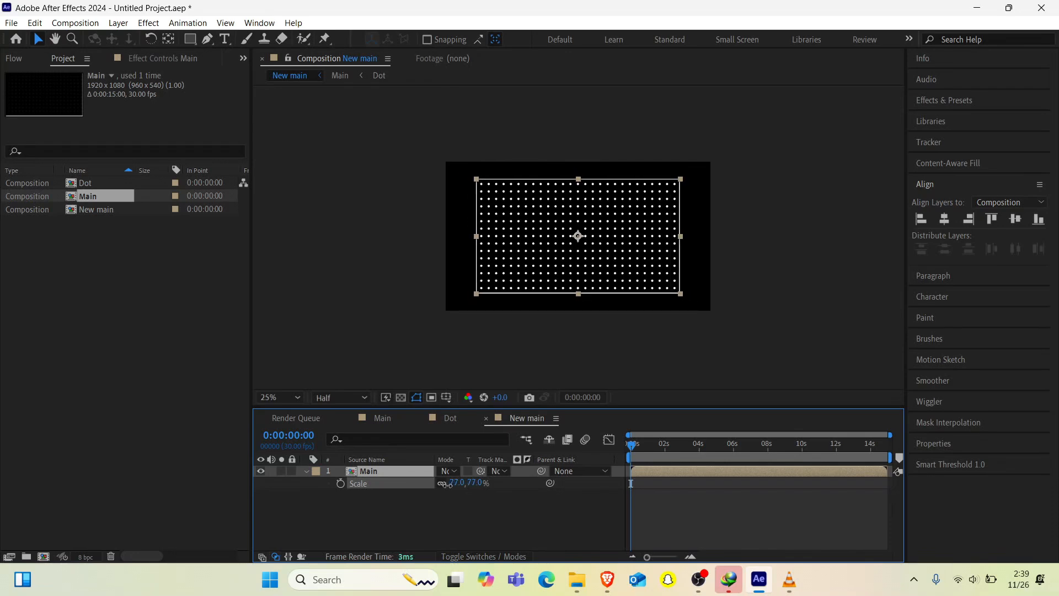
left_click(456, 483)
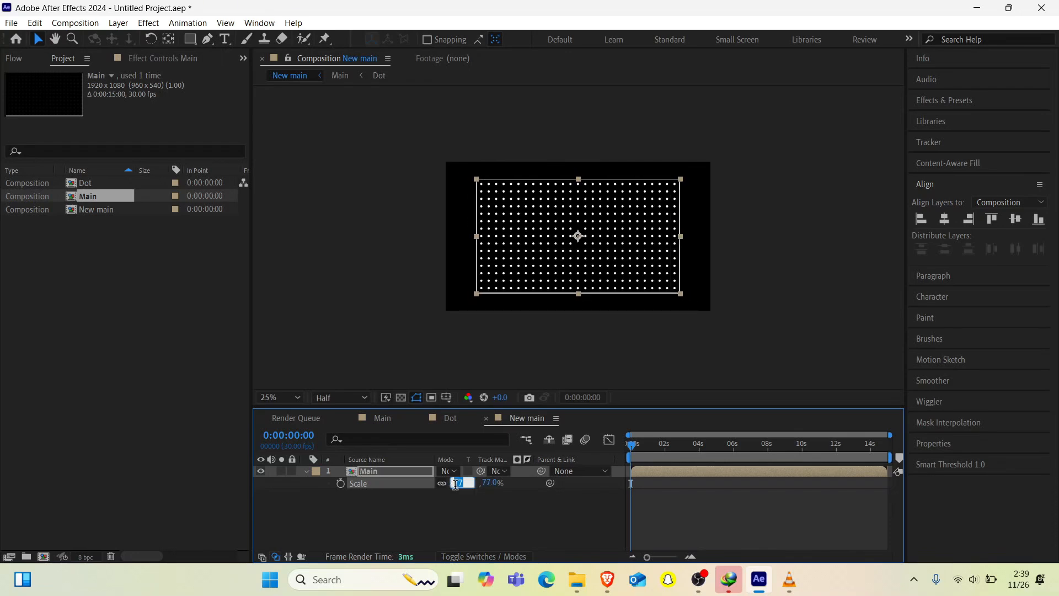
type("70")
key("Return")
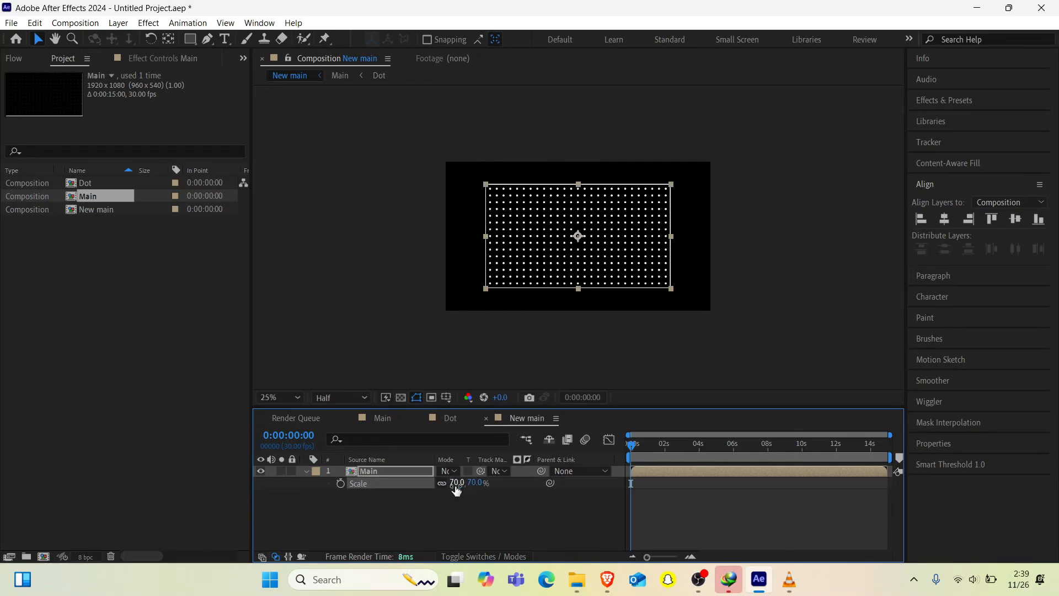
left_click(456, 483)
type("75")
key("Return")
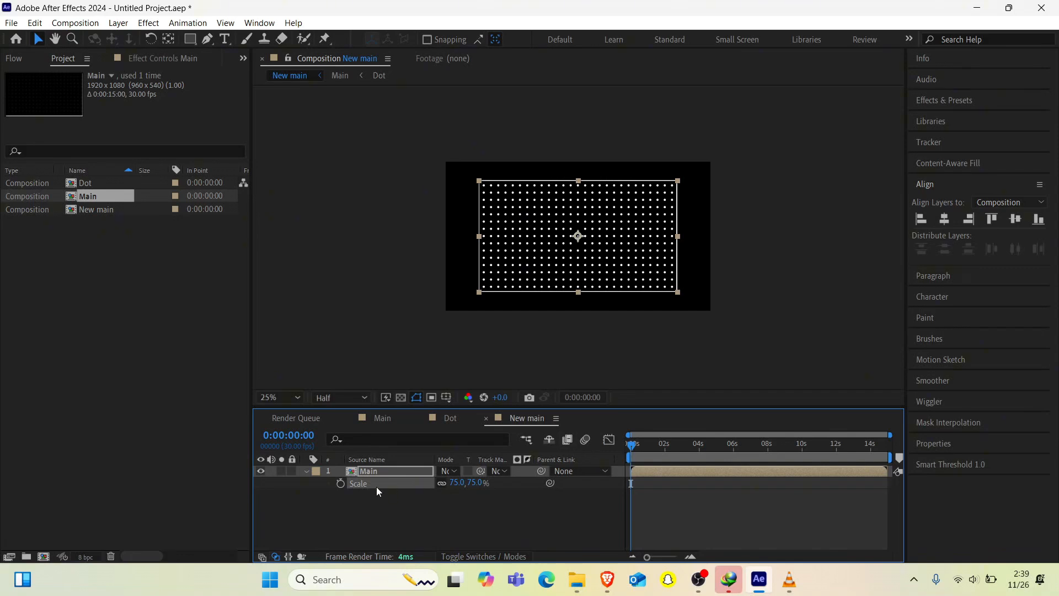
Step: Set starting Scale and Position keyframes for the Main layer at the first frame
left_click(341, 483)
key("shift+p")
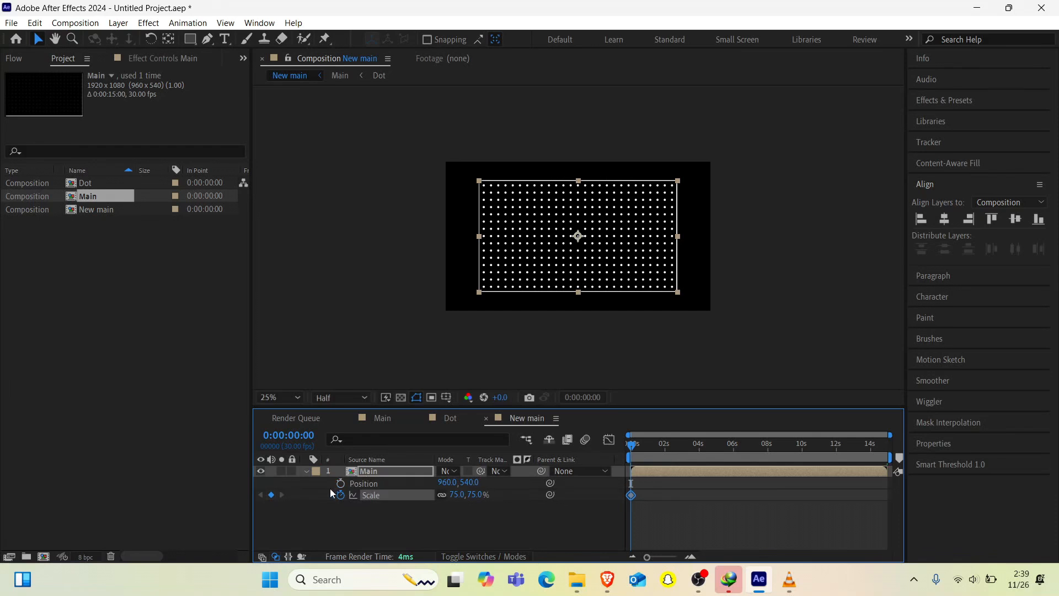
left_click(341, 483)
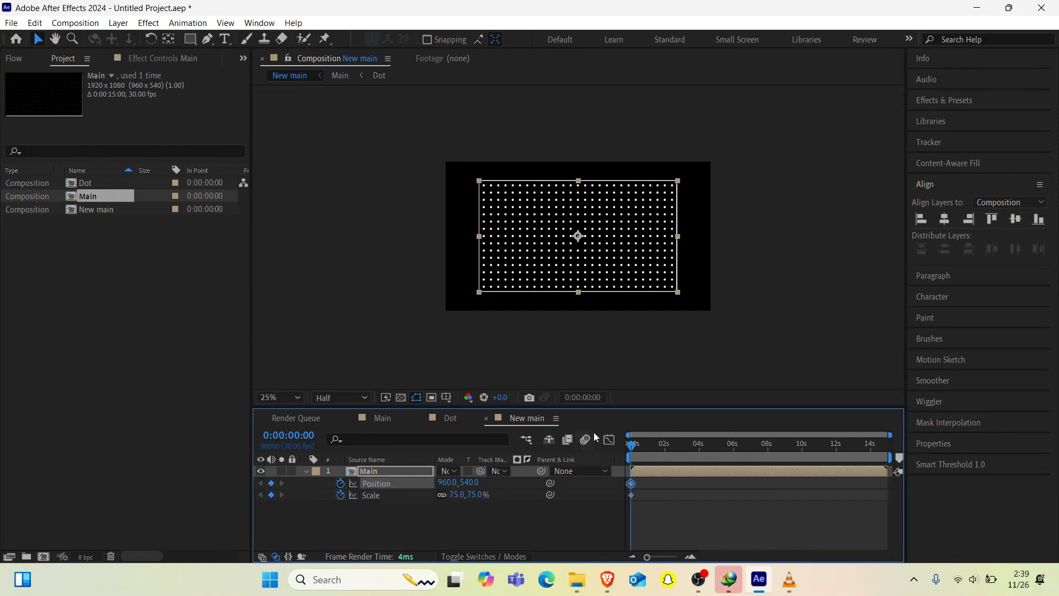
Step: Keyframe the Main layer's scale to 50% at 0:00:01:10
left_click(654, 448)
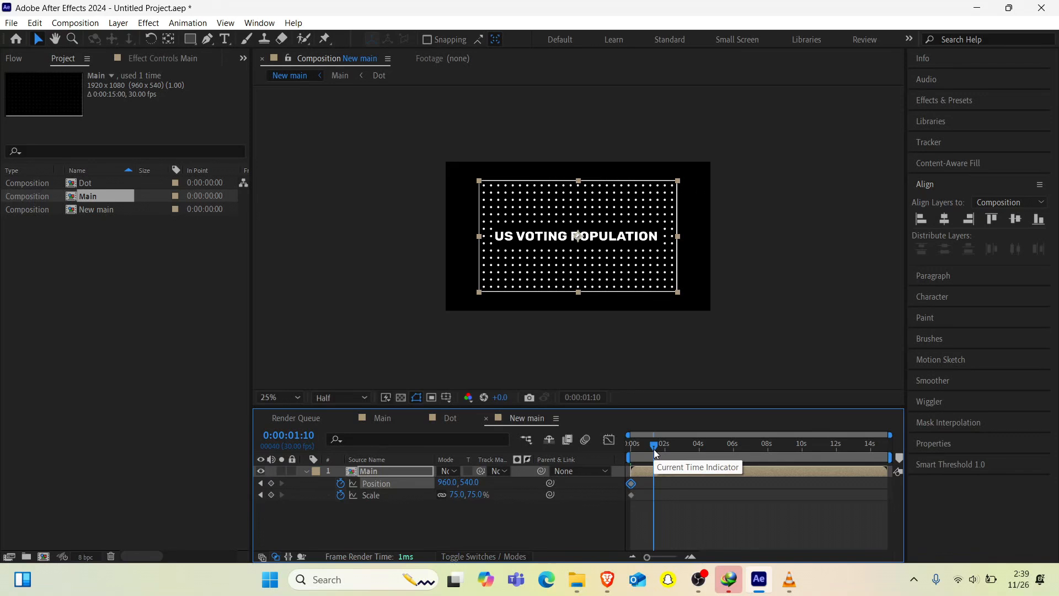
left_click(671, 557)
left_click_drag(671, 558, 665, 560)
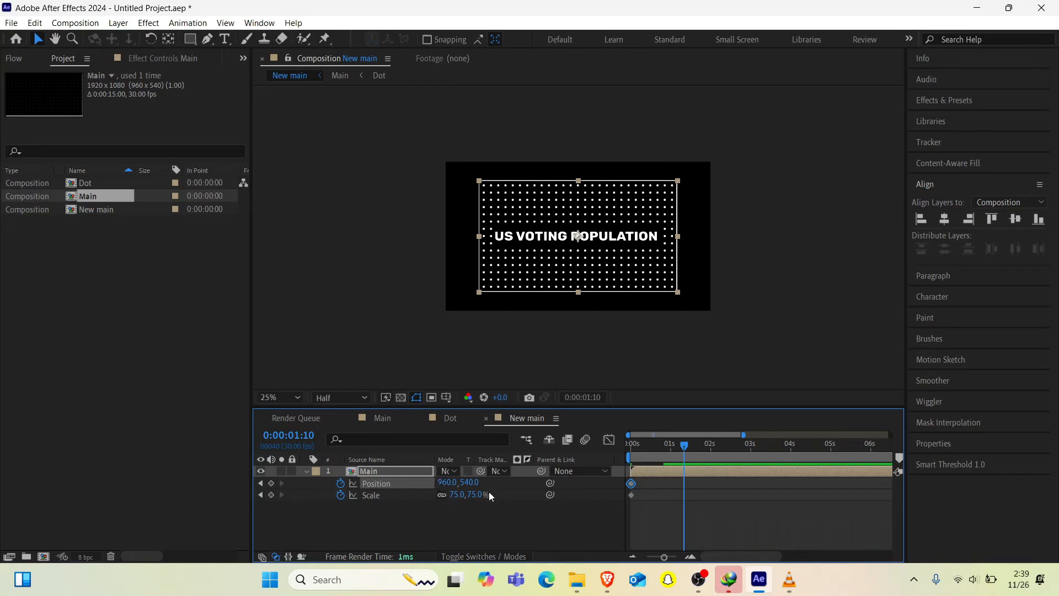
left_click(458, 500)
type("50")
key("Return")
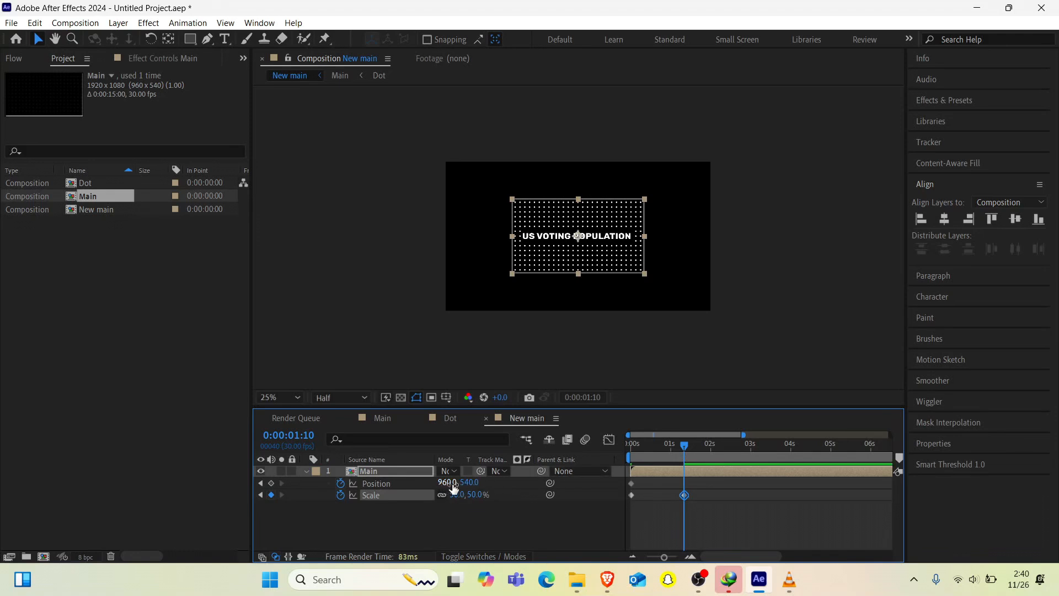
Step: Keyframe the Main layer's position to 615, 350 at 0:00:01:10
left_click_drag(453, 488, 445, 484)
left_click_drag(383, 495, 244, 514)
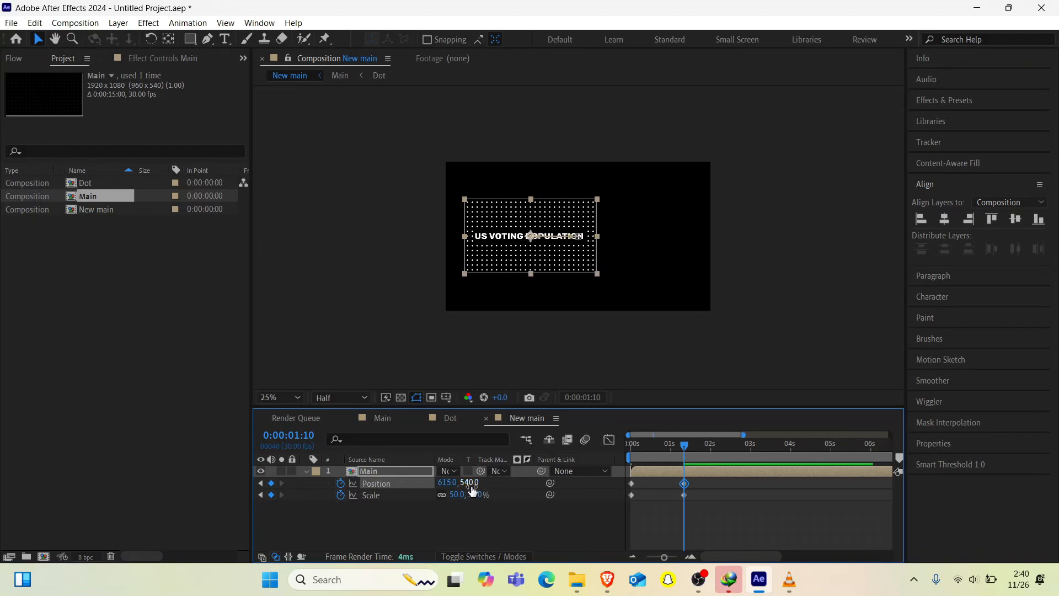
left_click_drag(470, 483, 323, 497)
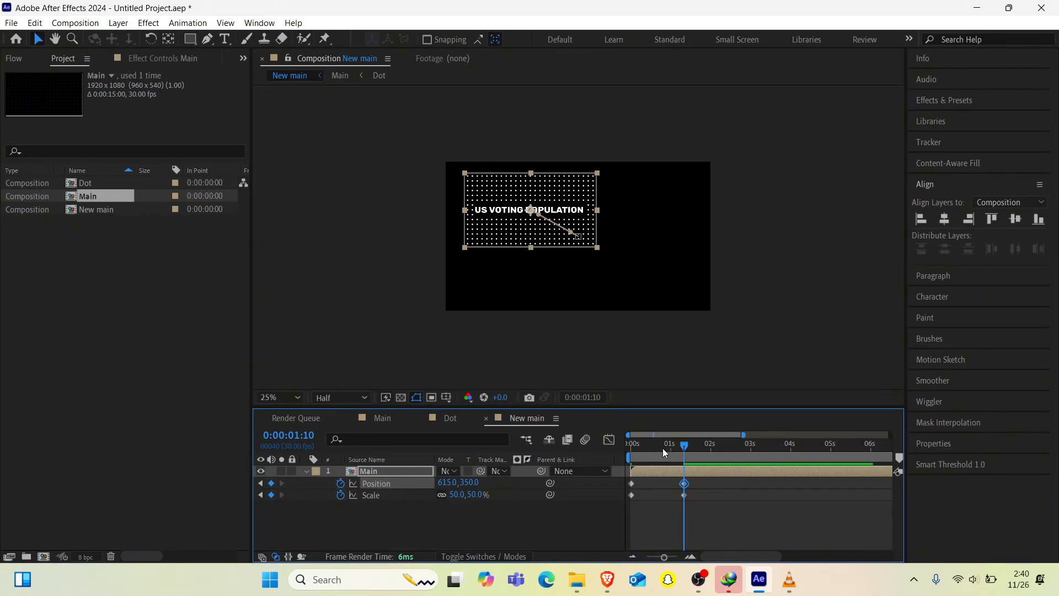
Step: Preview the move and shift all Position and Scale keyframes so that it starts at about 1 second
left_click_drag(662, 448, 602, 461)
key("space")
left_click_drag(702, 484, 660, 494)
left_click(633, 448)
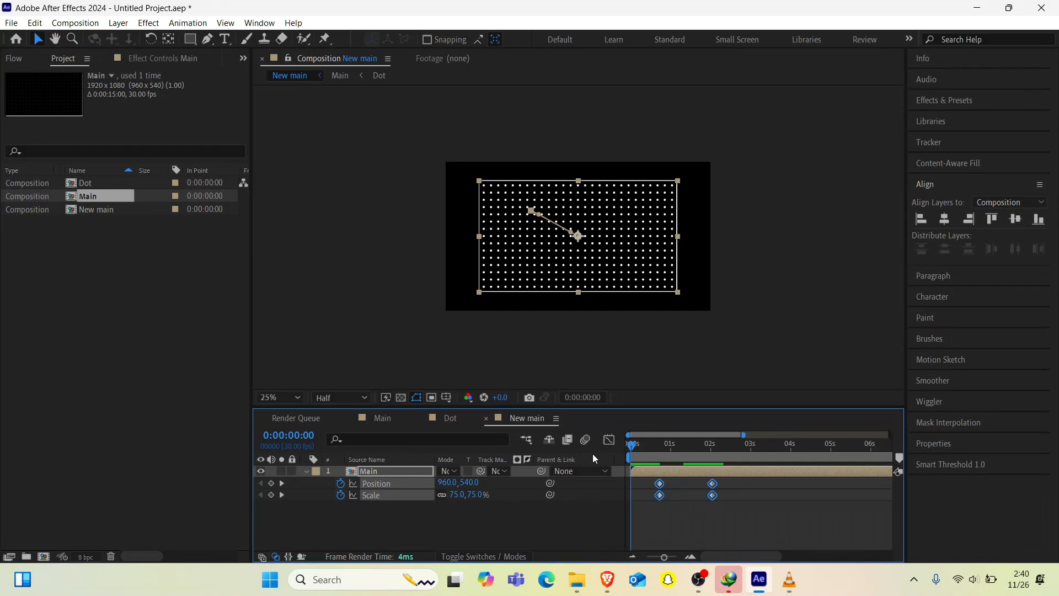
key("space")
key("space")
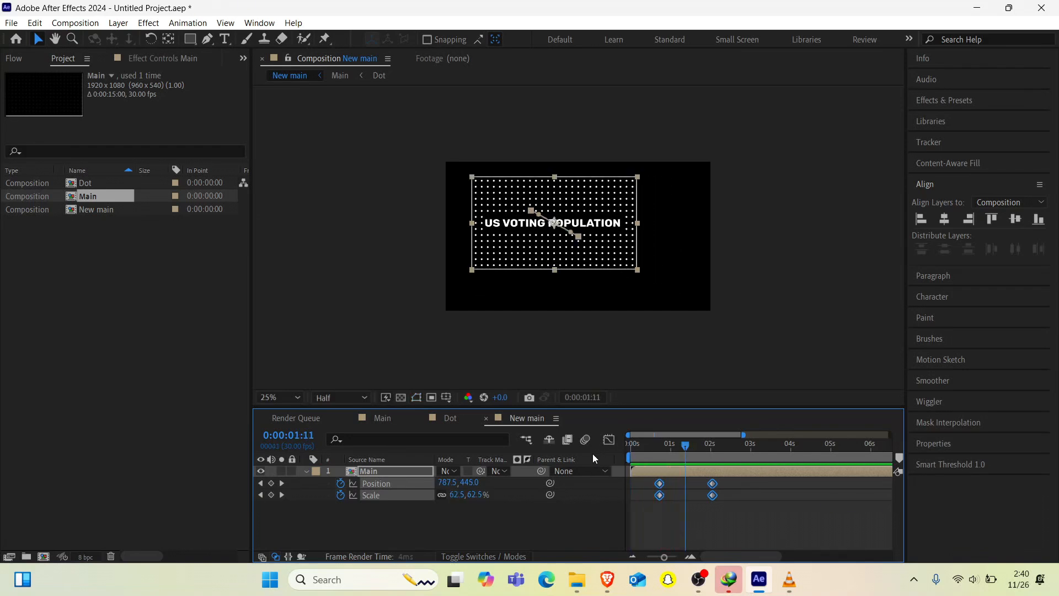
left_click_drag(662, 500, 673, 500)
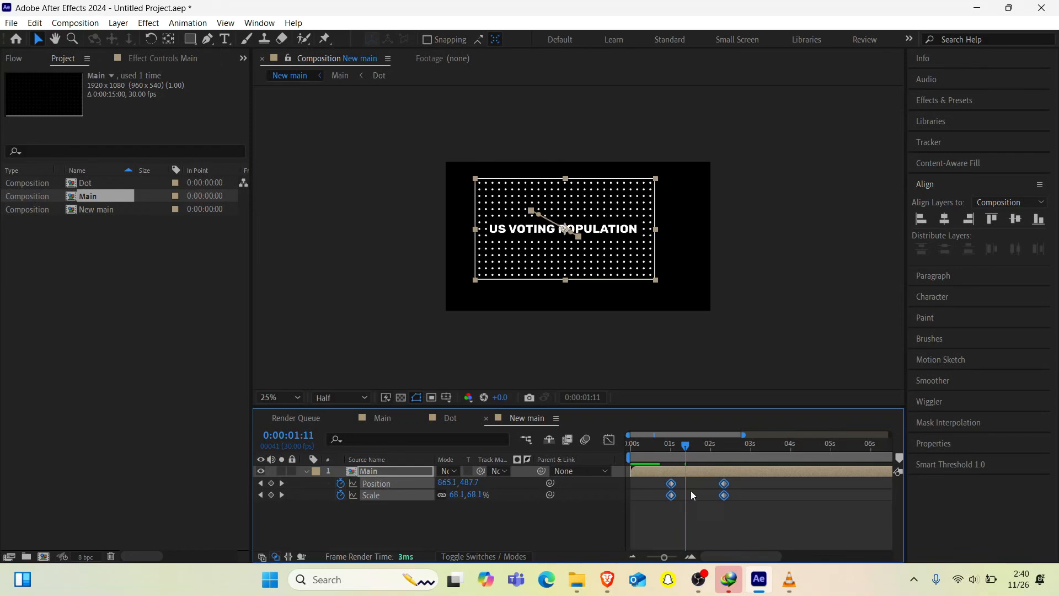
Step: Apply Easy Ease to the Position and Scale keyframes and preview the animation from the first frame
key("F9")
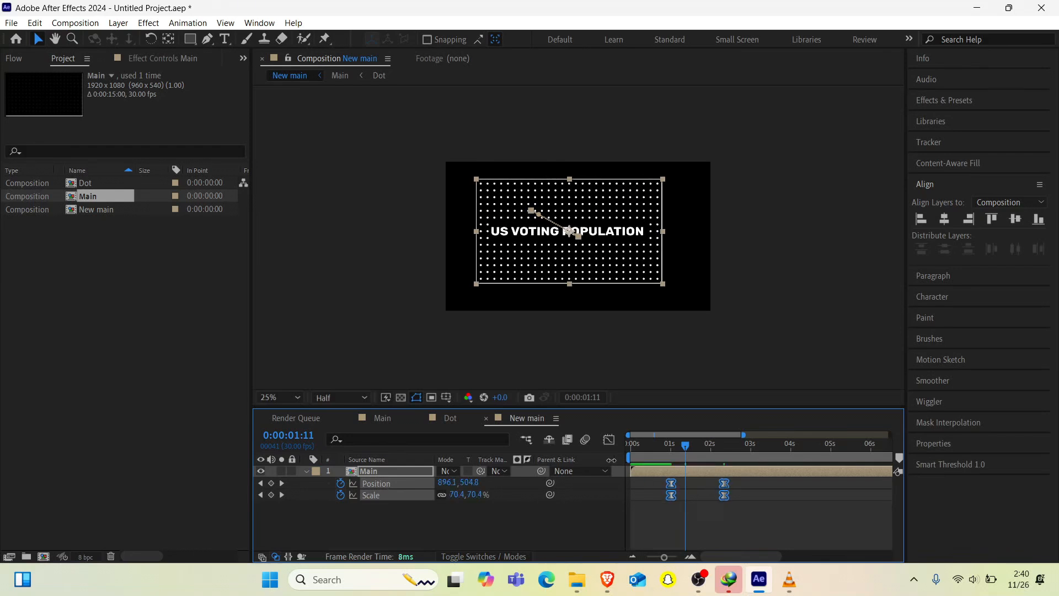
left_click(632, 442)
key("space")
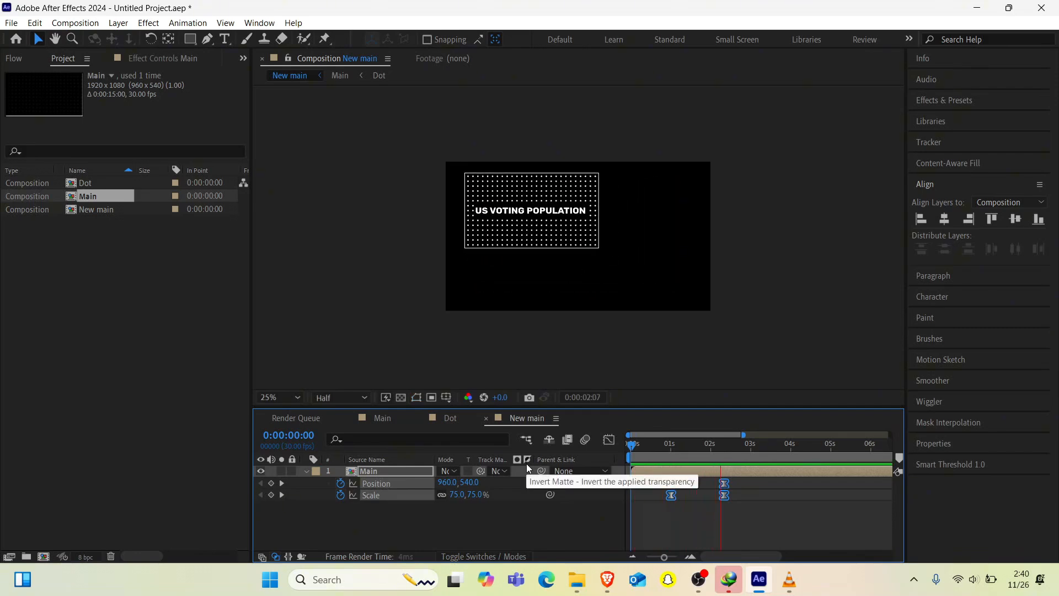
key("space")
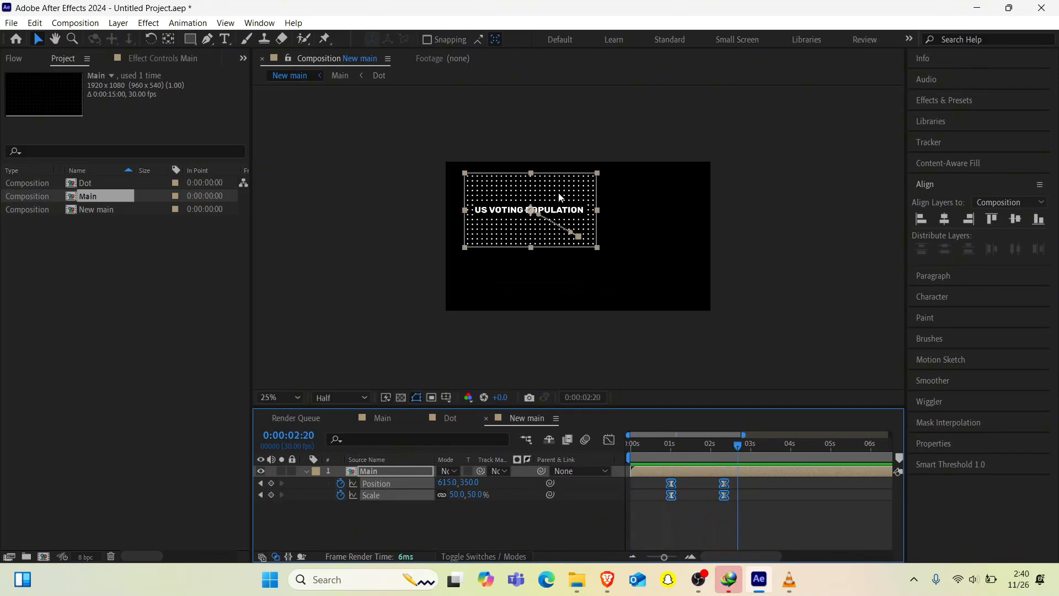
Step: Draw a square shape over the dots at the grid's lower-right corner and give it a 10 px stroke
key("period")
key("period")
key("comma")
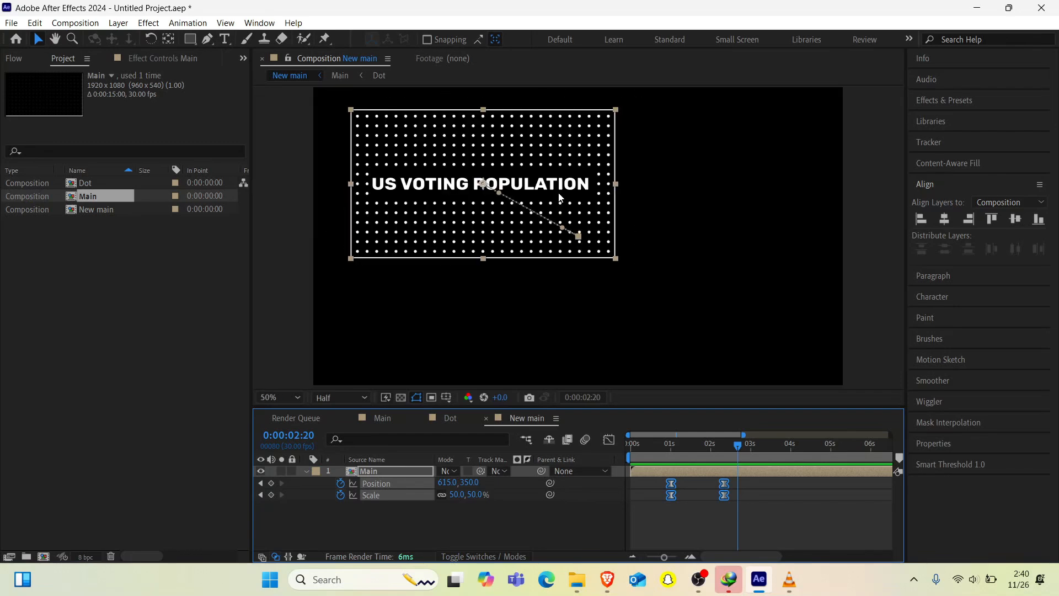
left_click(518, 528)
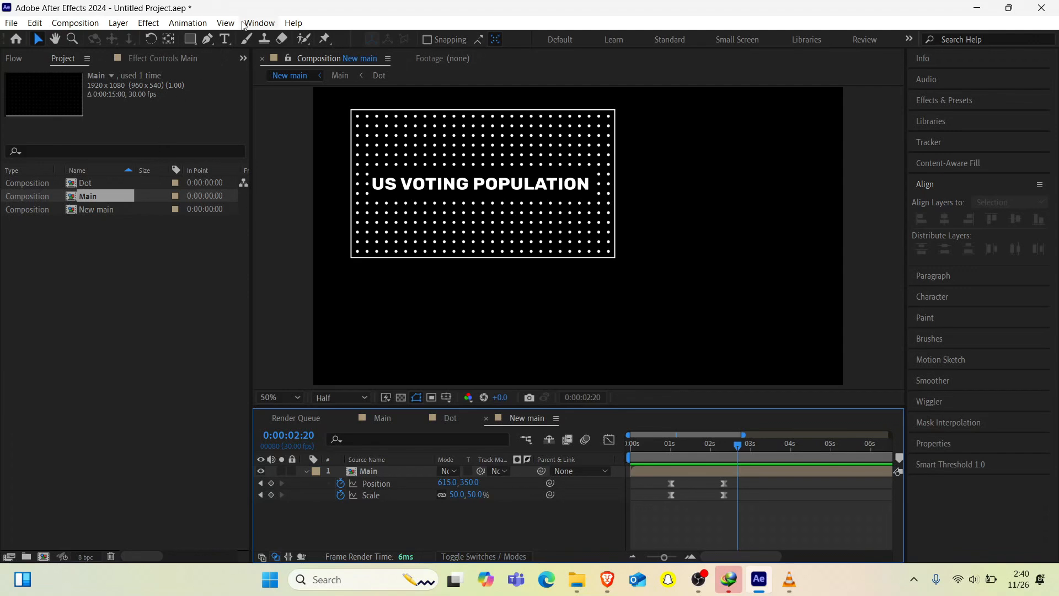
left_click(187, 41)
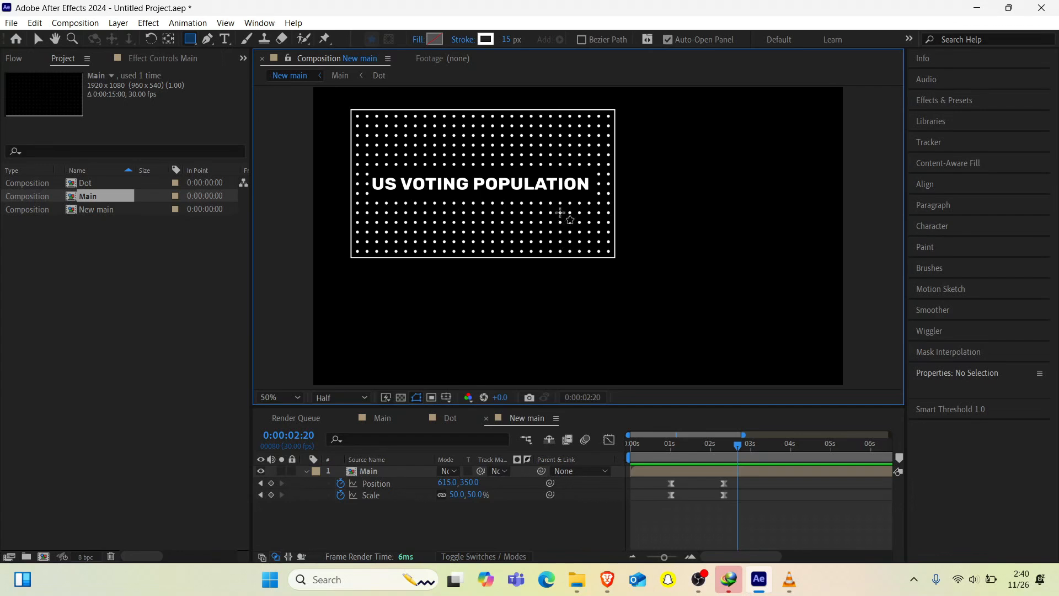
left_click_drag(559, 212, 601, 253)
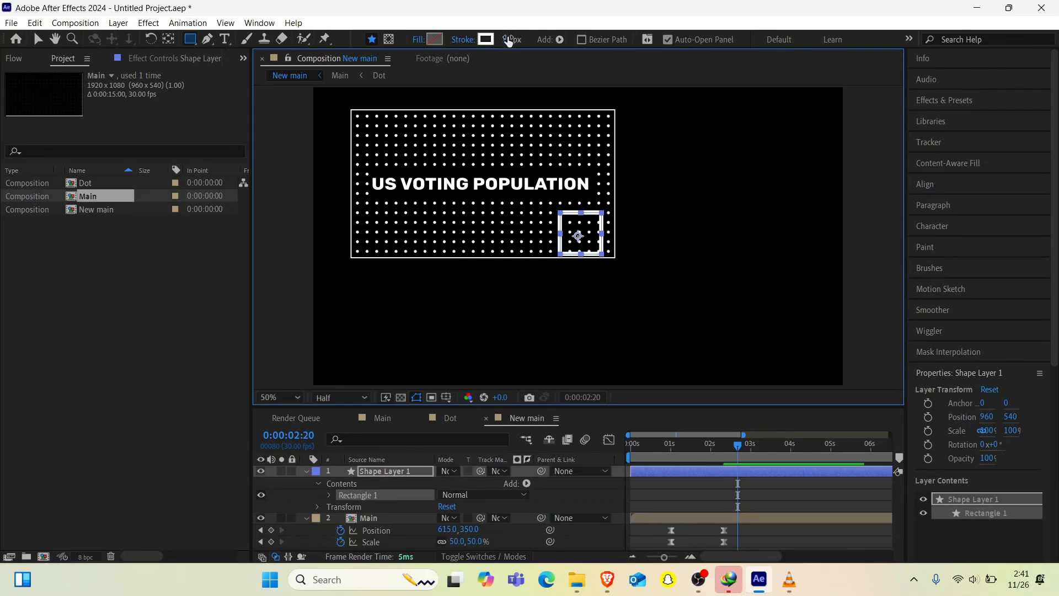
left_click(508, 39)
type("10")
key("Return")
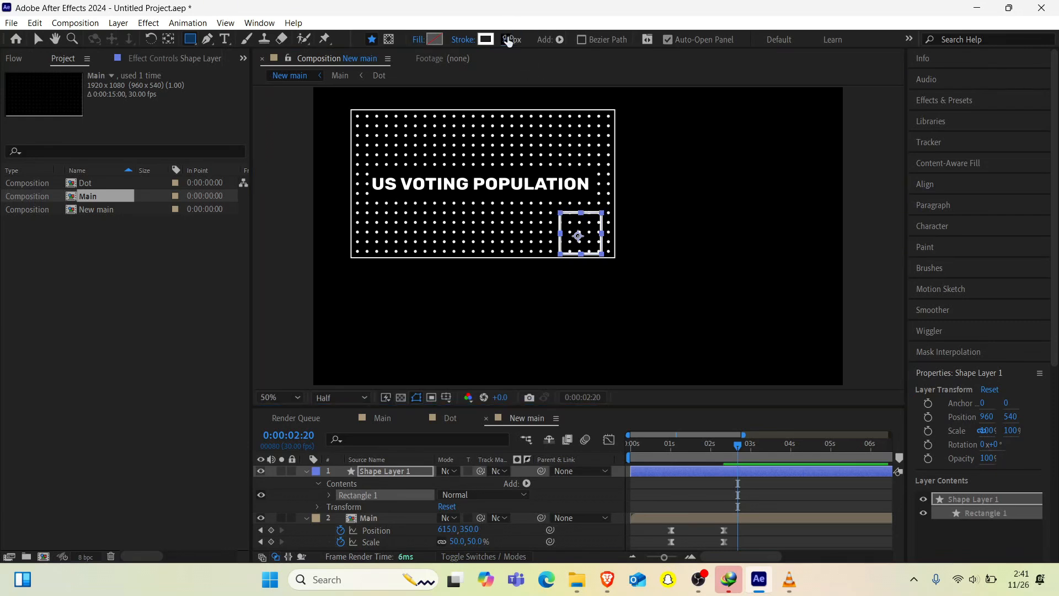
Step: Try a 28 px stroke on the square and set it back to 10 px
key("Up")
key("Up")
key("Up")
key("Up")
key("Up")
key("Up")
key("Up")
key("Up")
key("Up")
key("Up")
key("Up")
key("Up")
key("Up")
key("Up")
key("Up")
key("Up")
key("Up")
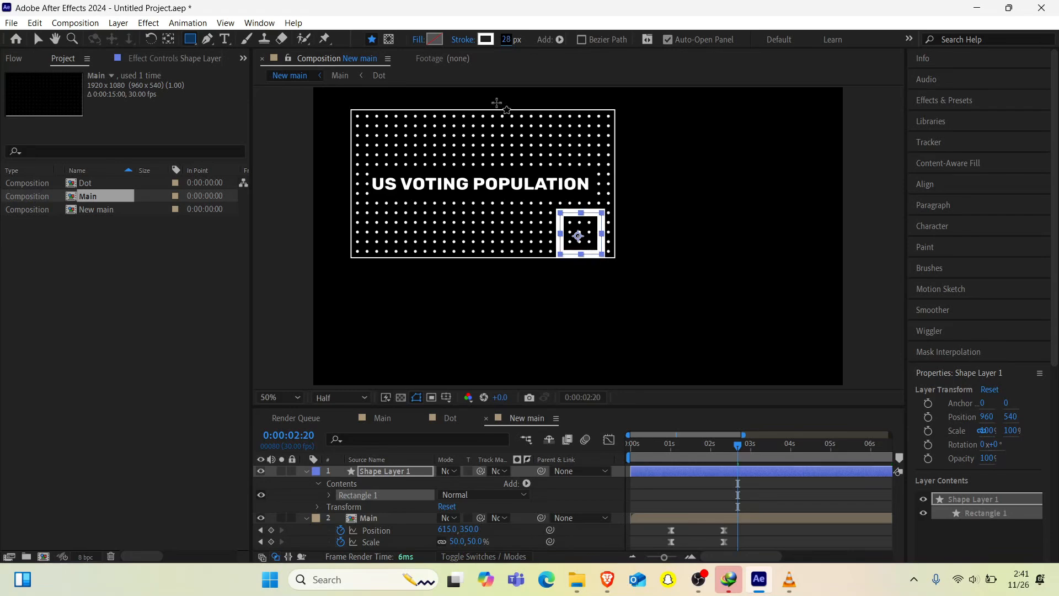
left_click(508, 44)
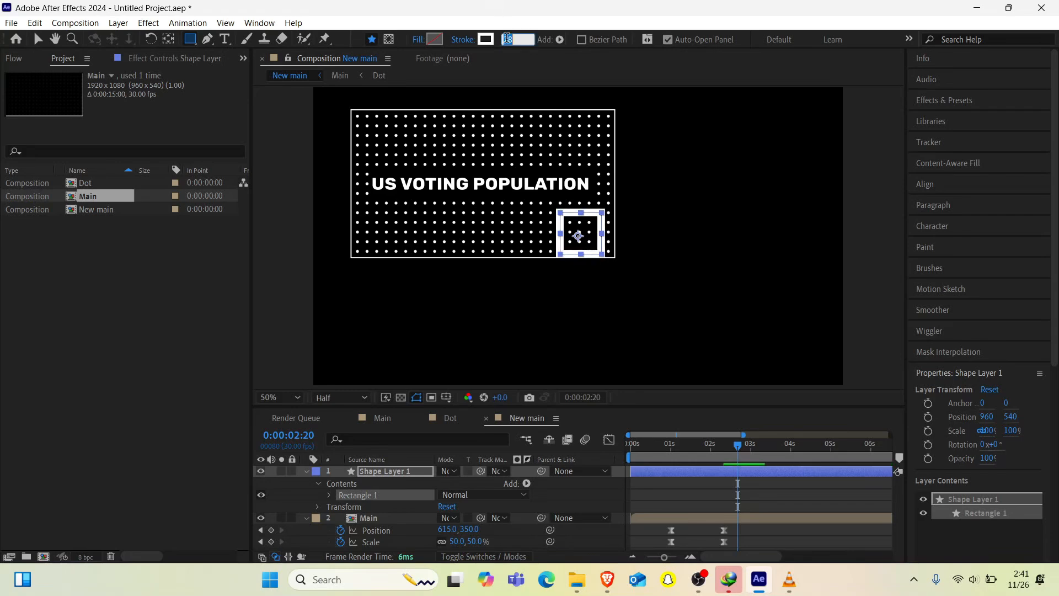
type("10")
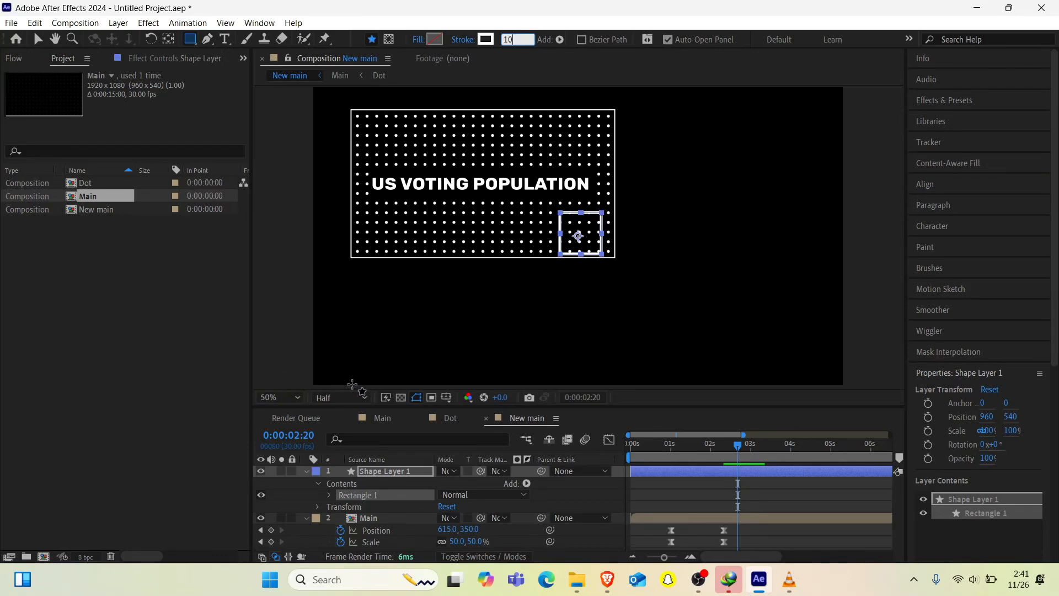
Step: Nudge the square's shape layer up to position 960, 506
left_click(395, 471)
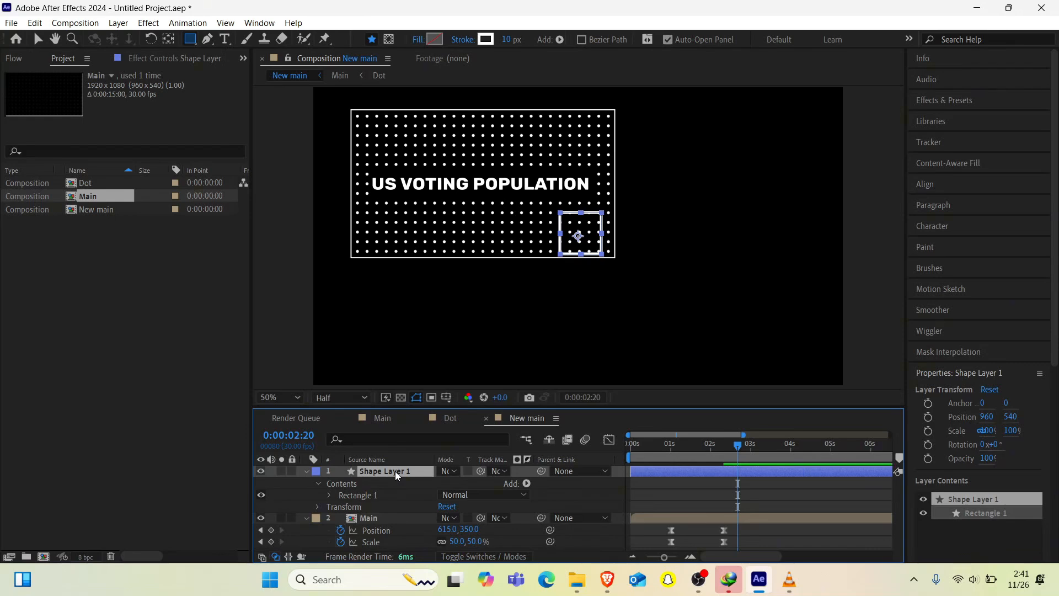
key("ctrl+alt+Home")
key("Up")
key("Up")
key("Up")
key("Up")
key("Up")
key("Up")
key("Up")
key("Up")
key("Up")
key("Up")
key("Up")
key("Up")
key("Up")
key("Up")
key("Up")
key("Up")
key("Up")
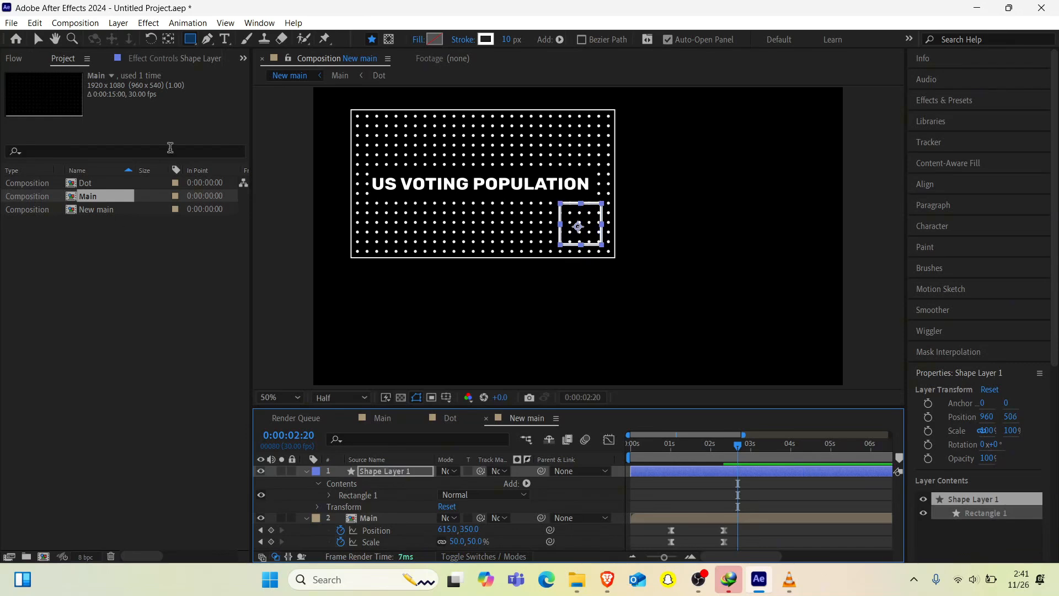
Step: Centre the anchor point on the square and nudge its layer right and up to position 991, 491
left_click(168, 39)
key("Right")
key("Right")
key("Up")
key("Up")
key("Right")
key("Right")
key("Right")
key("Right")
key("Right")
key("Right")
key("Right")
key("Right")
key("Right")
key("Right")
key("Right")
key("Right")
key("Right")
key("Right")
key("Right")
key("Right")
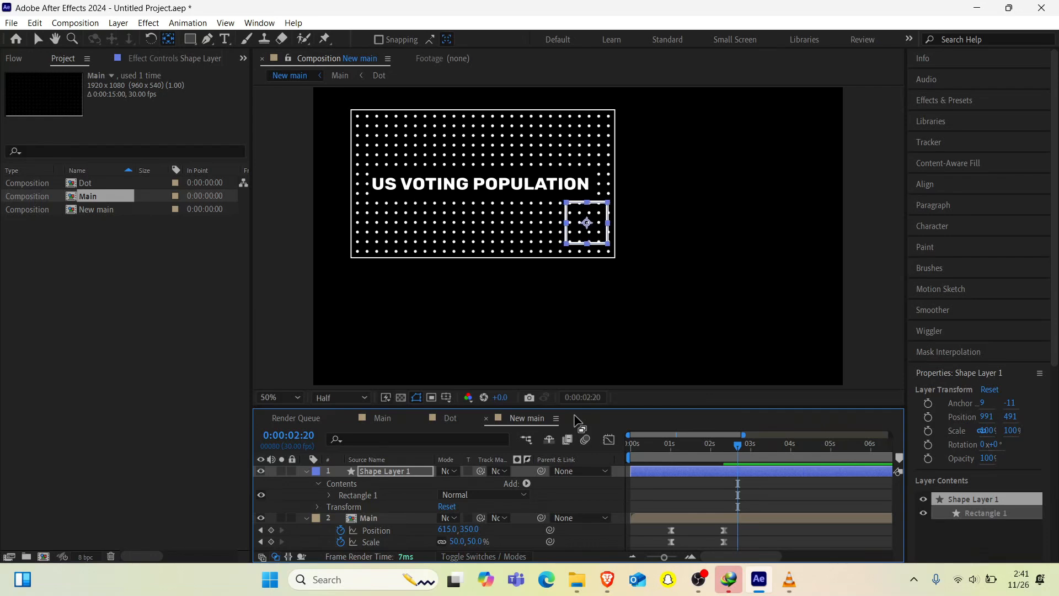
left_click(381, 470)
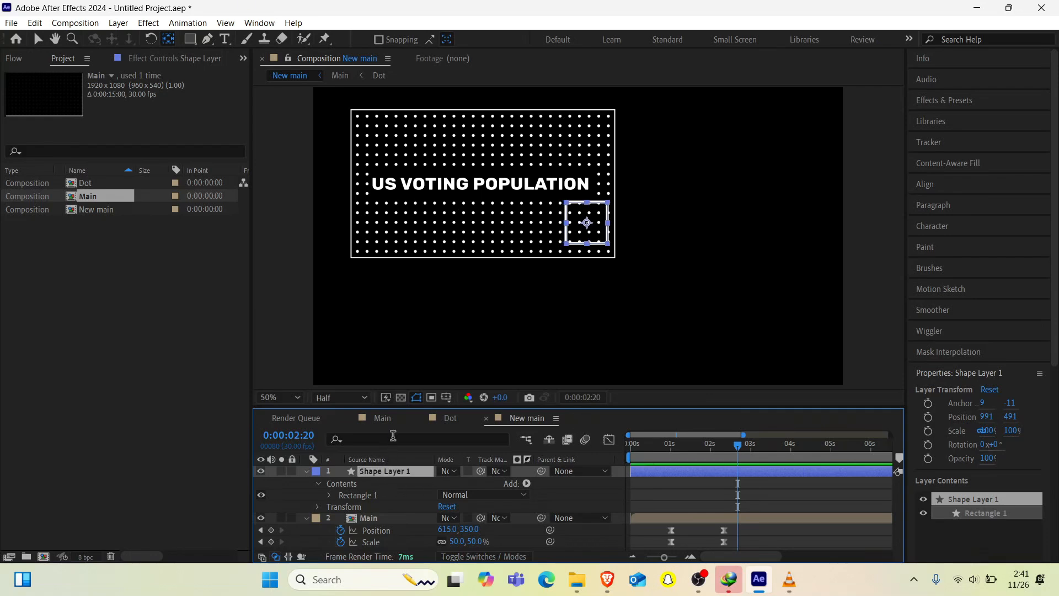
Step: Try a 50 px stroke on the square highlight frame and settle on 8 px
key("v")
left_click(612, 37)
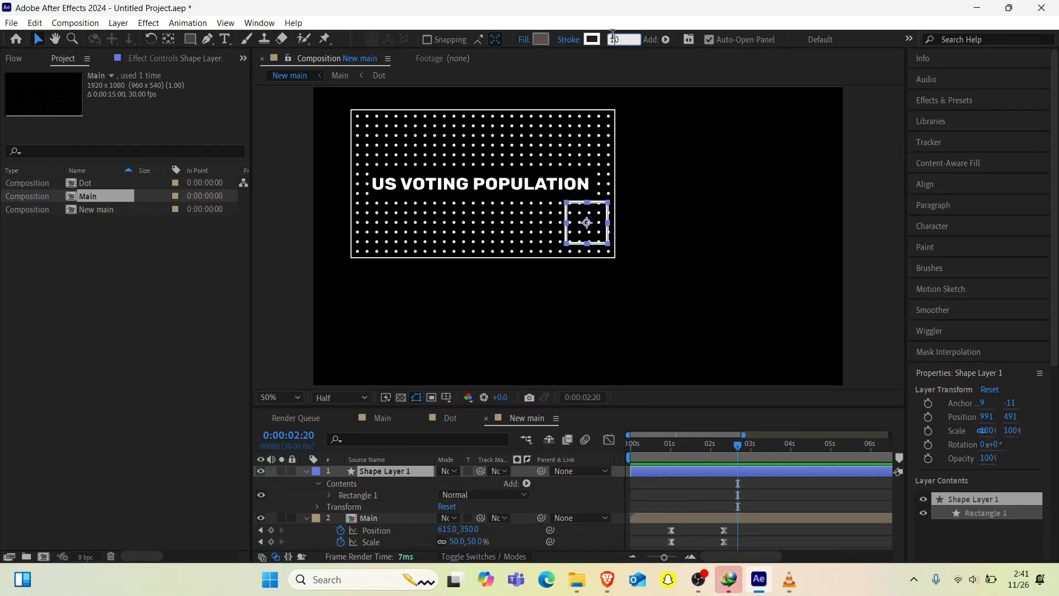
type("50")
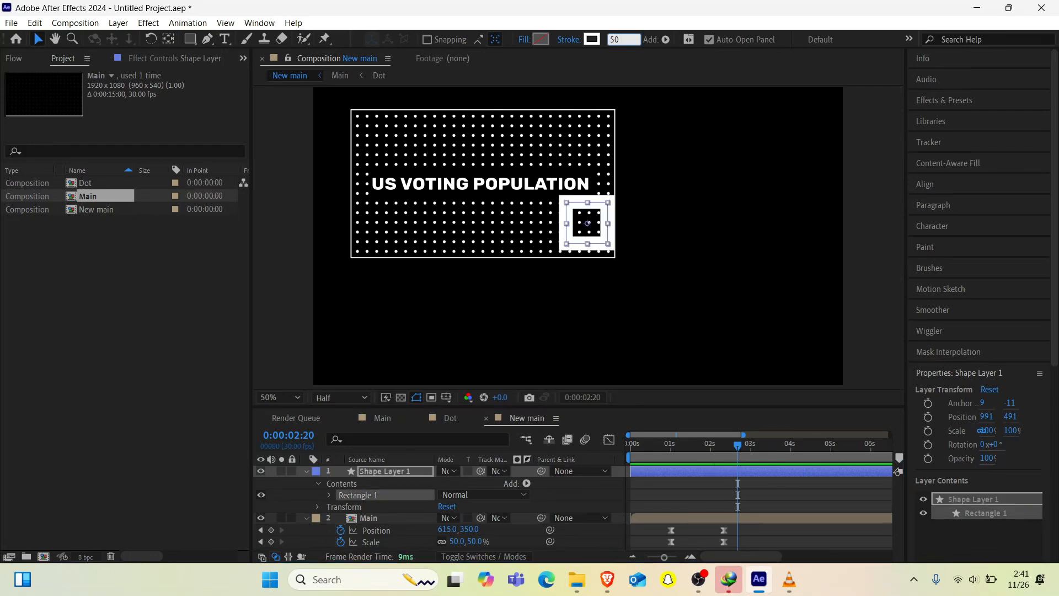
key("BackSpace")
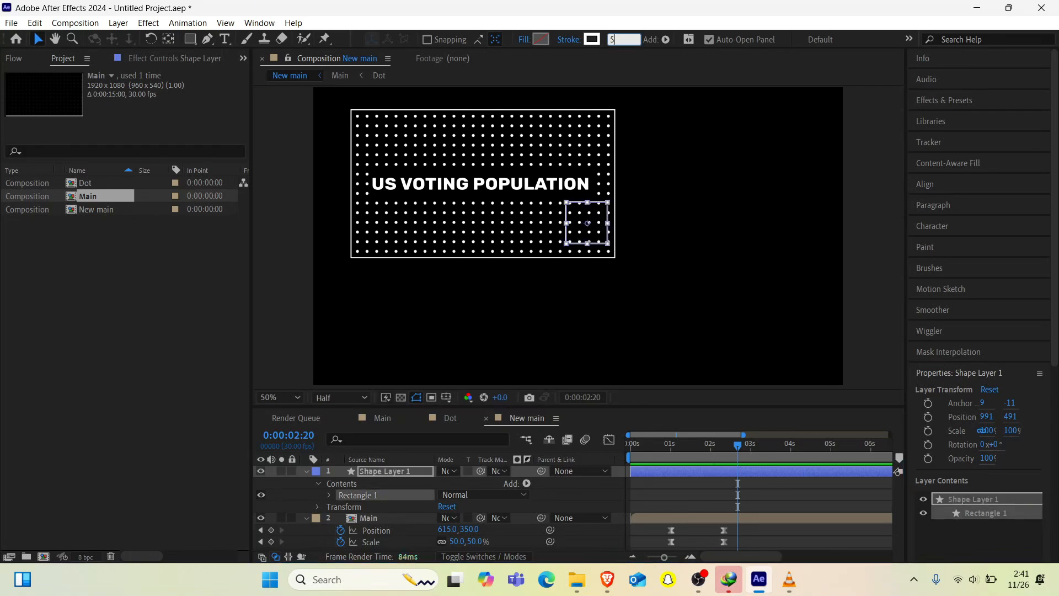
type("8")
key("Return")
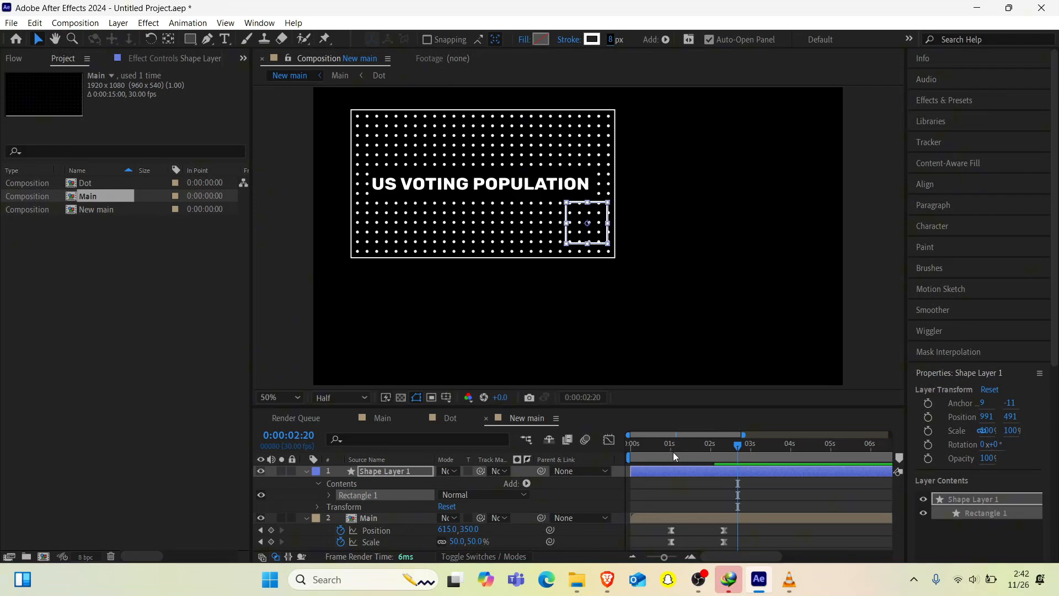
Step: Trim the start of the square's shape layer to 0:00:02:10, where the panel finishes shrinking
left_click(716, 452)
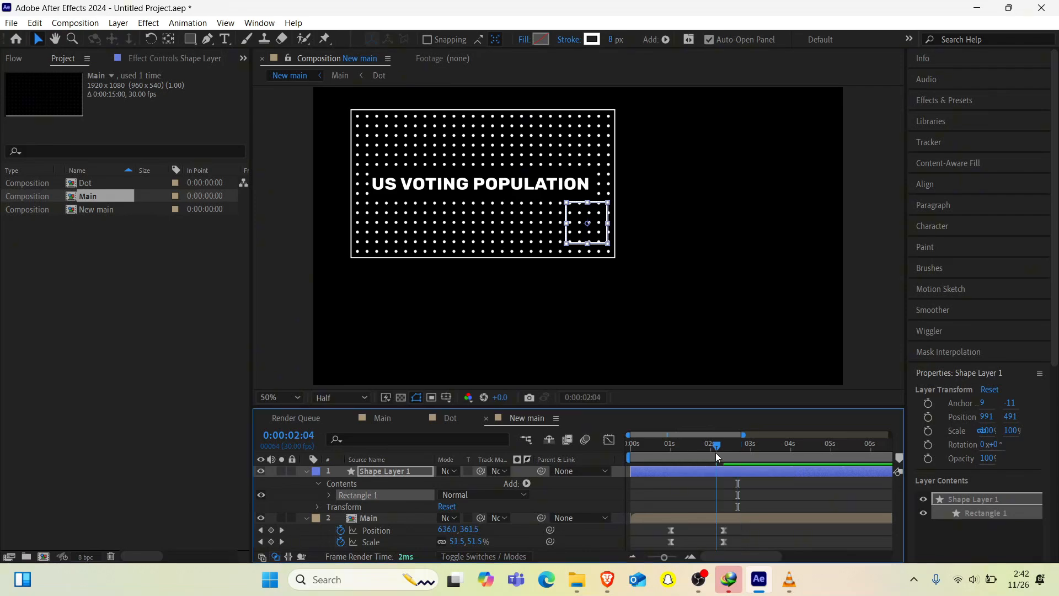
left_click_drag(716, 453, 724, 458)
key("alt+[")
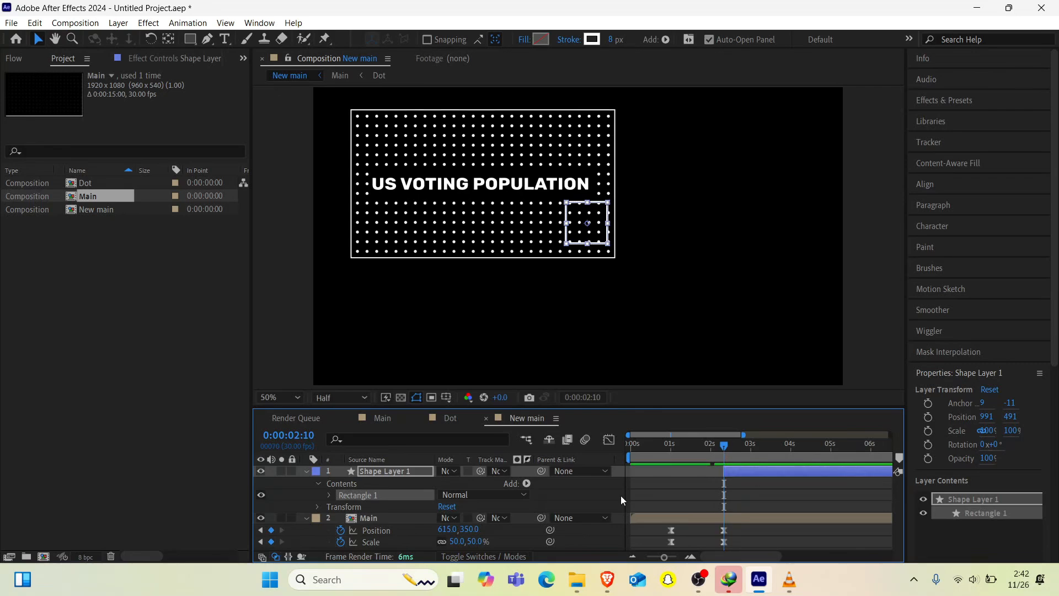
Step: Add Trim Paths to the square and keyframe Start at 36% and End at 63% at 0:00:02:10
left_click(527, 483)
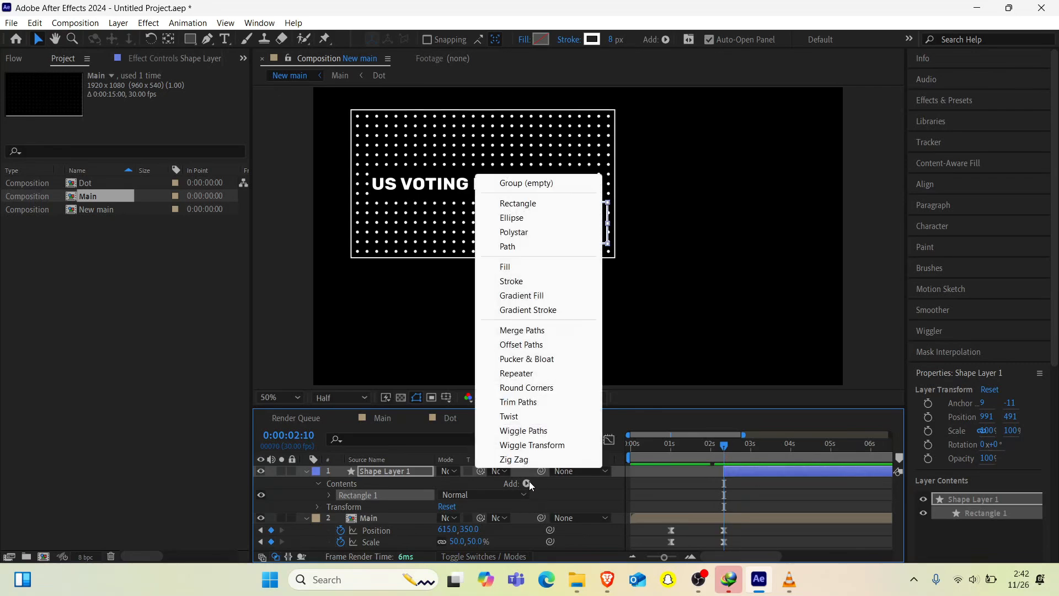
left_click(523, 402)
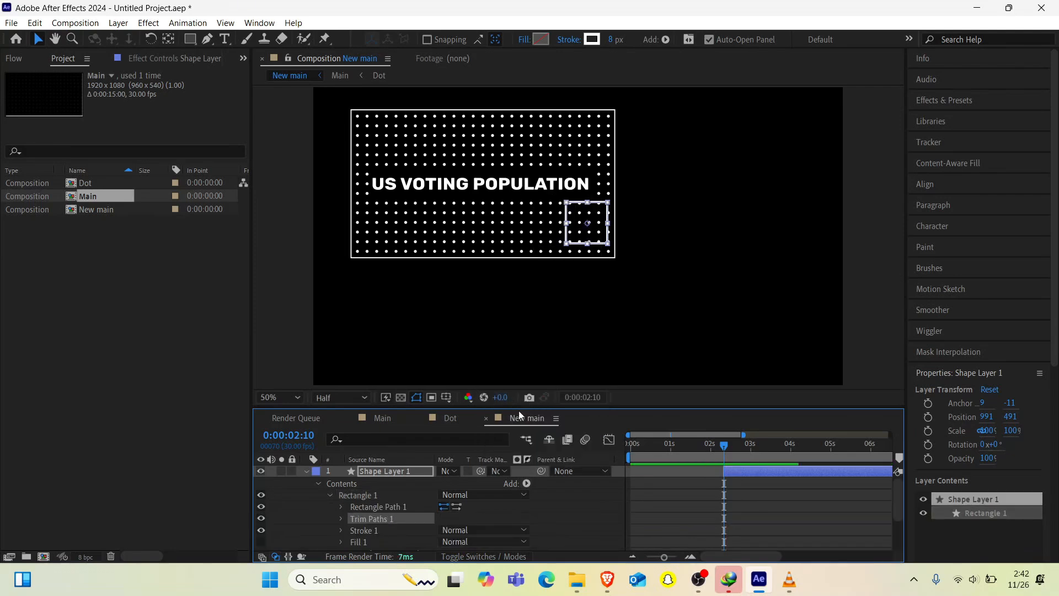
left_click(341, 518)
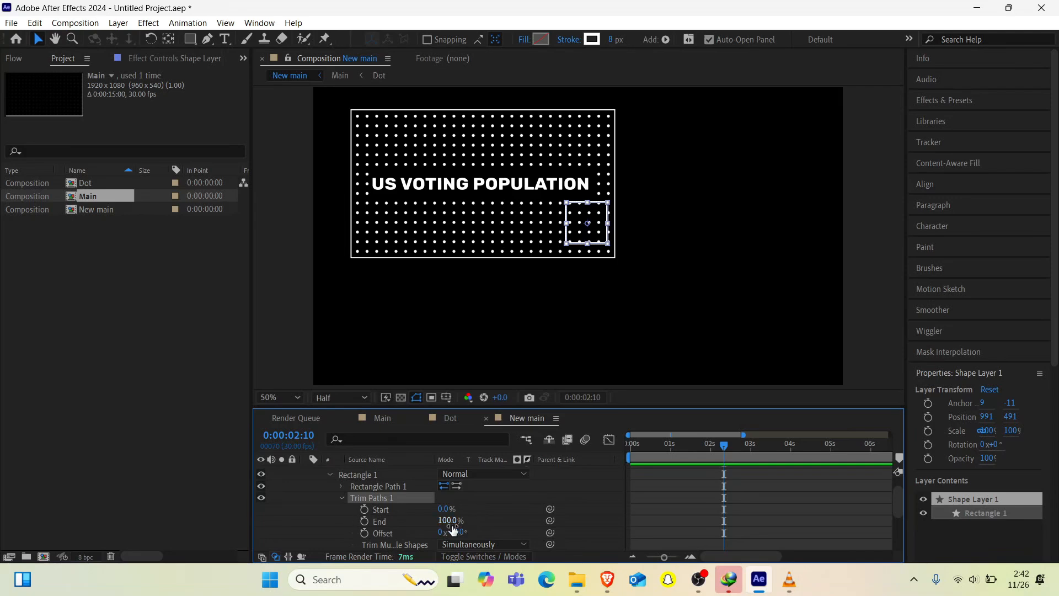
mouse_move(448, 529)
left_mouse_down()
mouse_move(385, 536)
mouse_move(421, 532)
mouse_move(456, 507)
left_mouse_up()
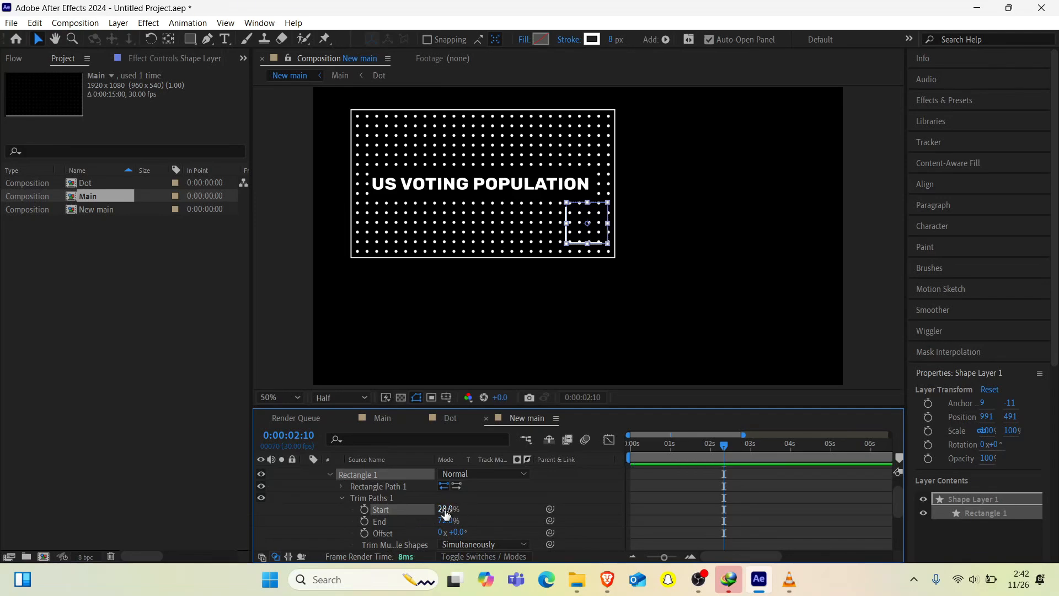
left_click_drag(444, 508, 436, 520)
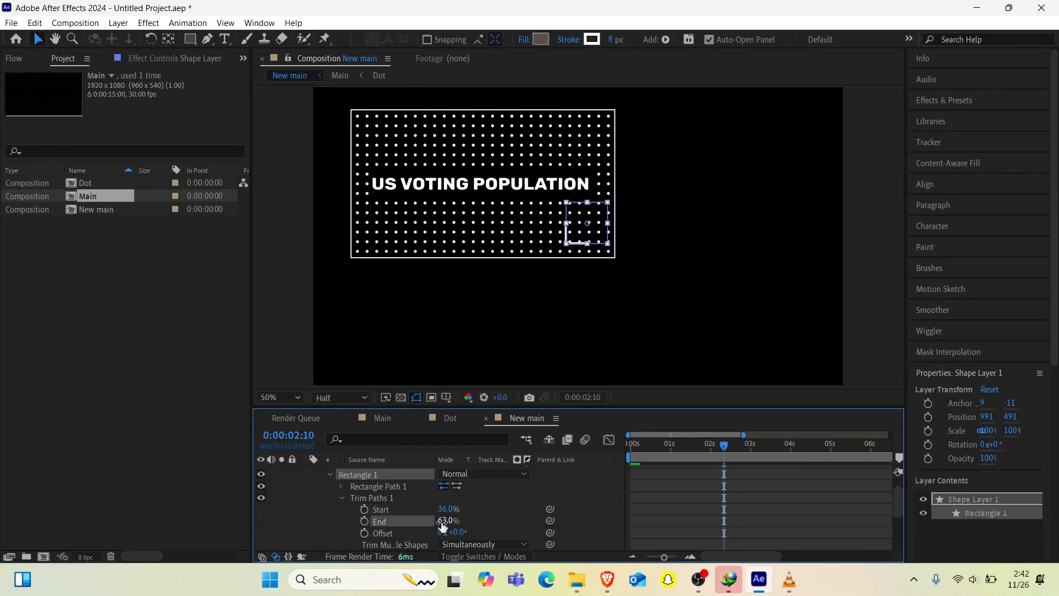
left_click(364, 508)
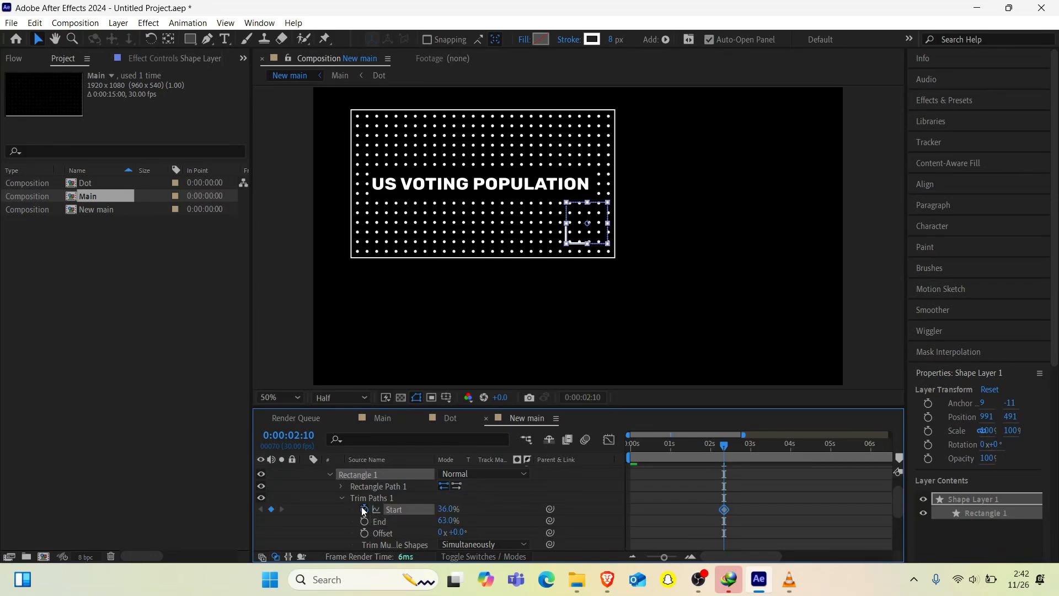
left_click(364, 520)
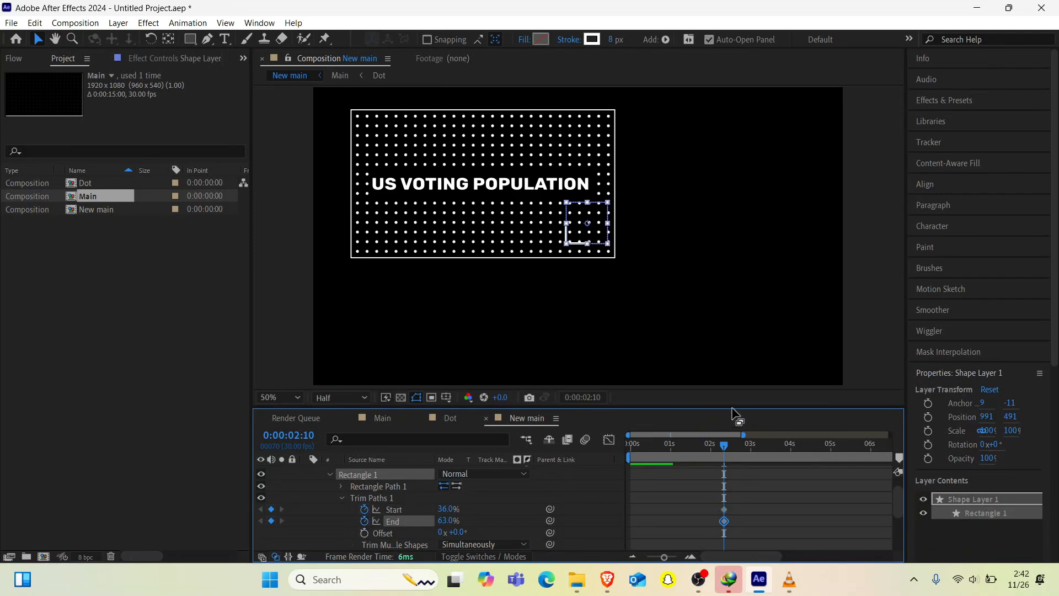
Step: Keyframe the square's Trim Paths to Start 0% and End 100% at 0:00:02:24, easy-ease all its keyframes and preview the reveal
left_click(743, 453)
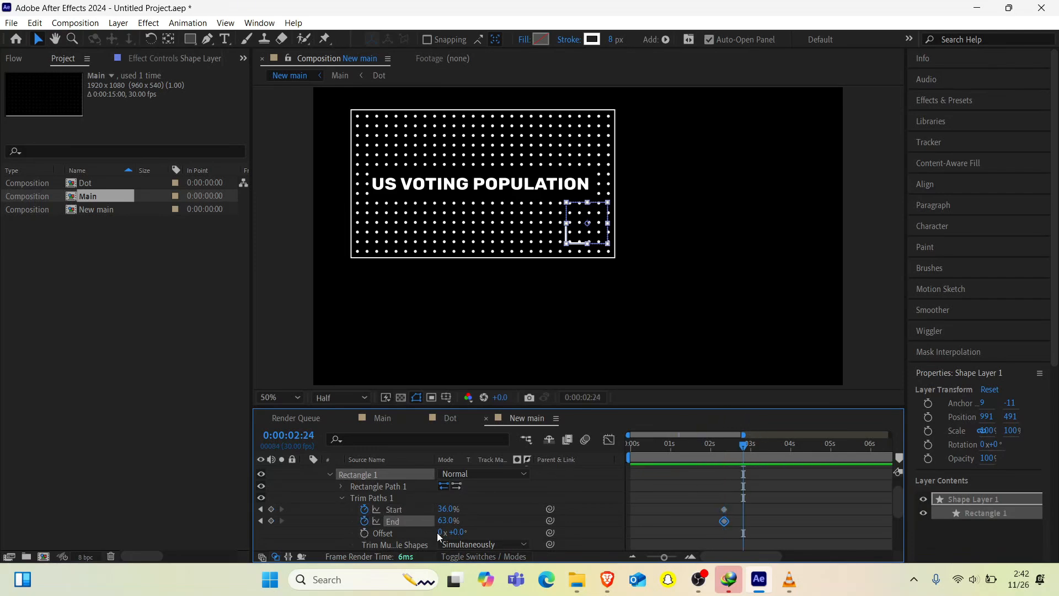
left_click_drag(443, 509, 478, 512)
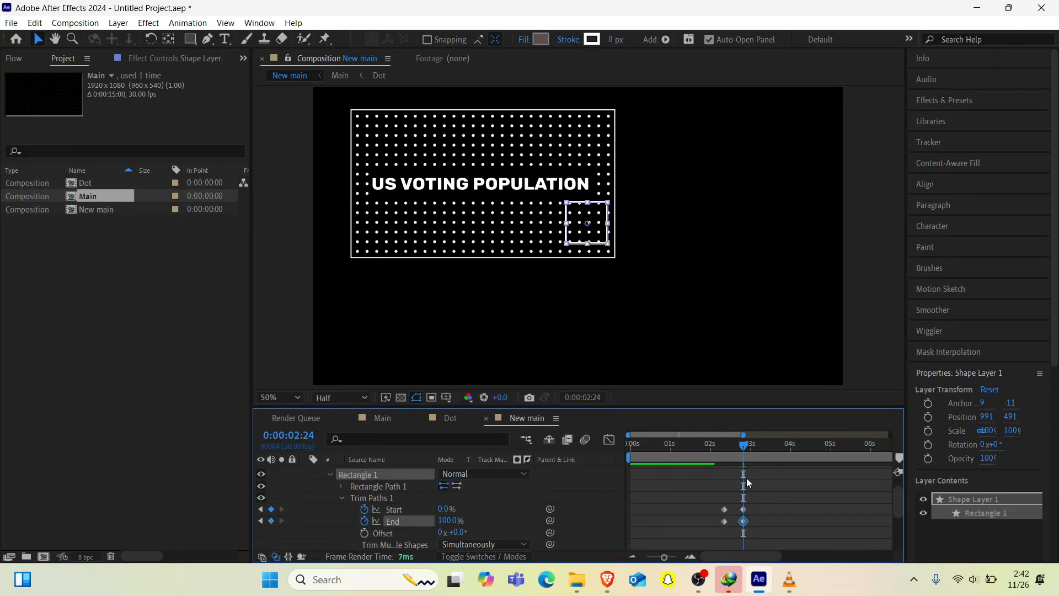
left_click_drag(753, 492, 716, 532)
key("F9")
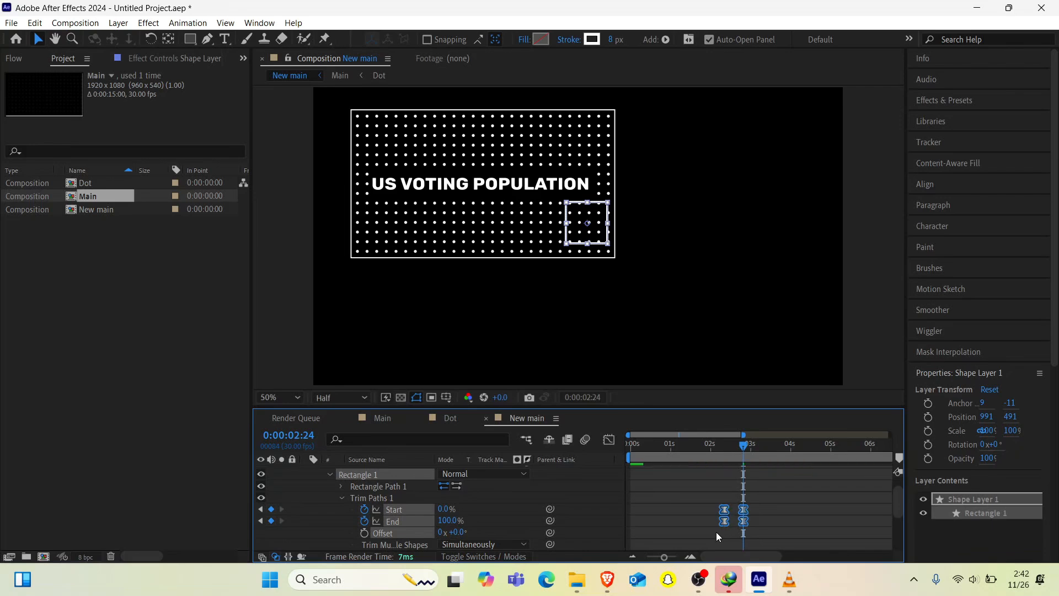
left_click(714, 445)
key("space")
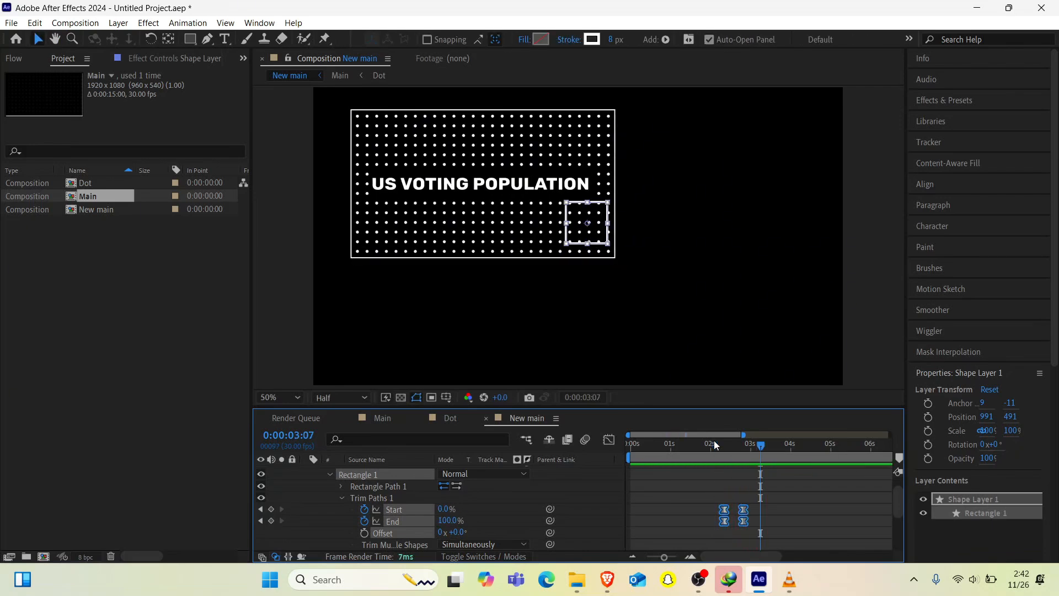
Step: Collapse the square's layer and add a 100% opacity keyframe to the Main layer at 0:00:01:28
scroll(322, 481, "up", 2)
left_click(307, 472)
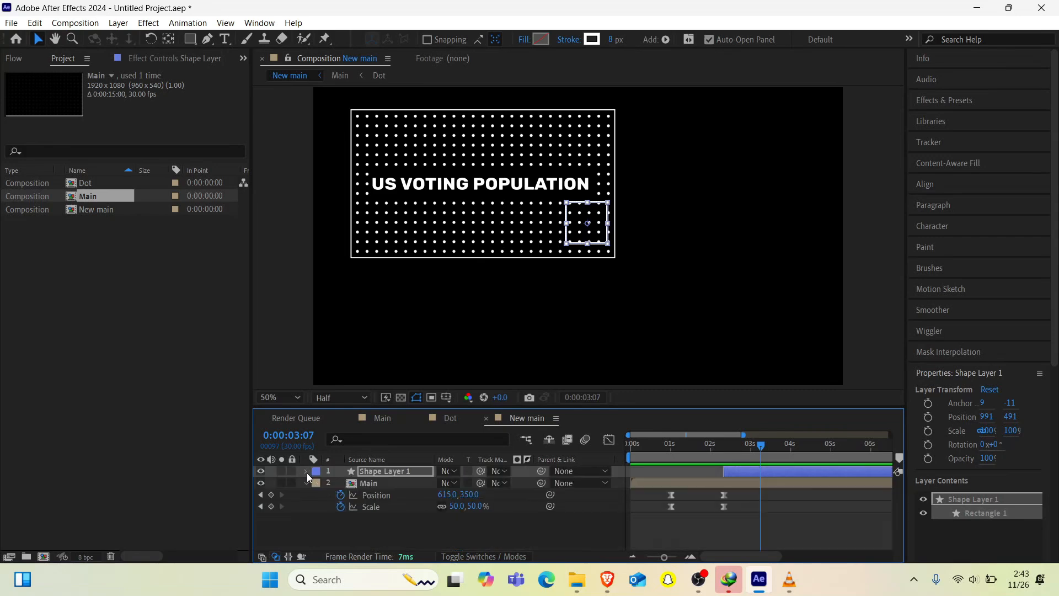
left_click(686, 485)
key("t")
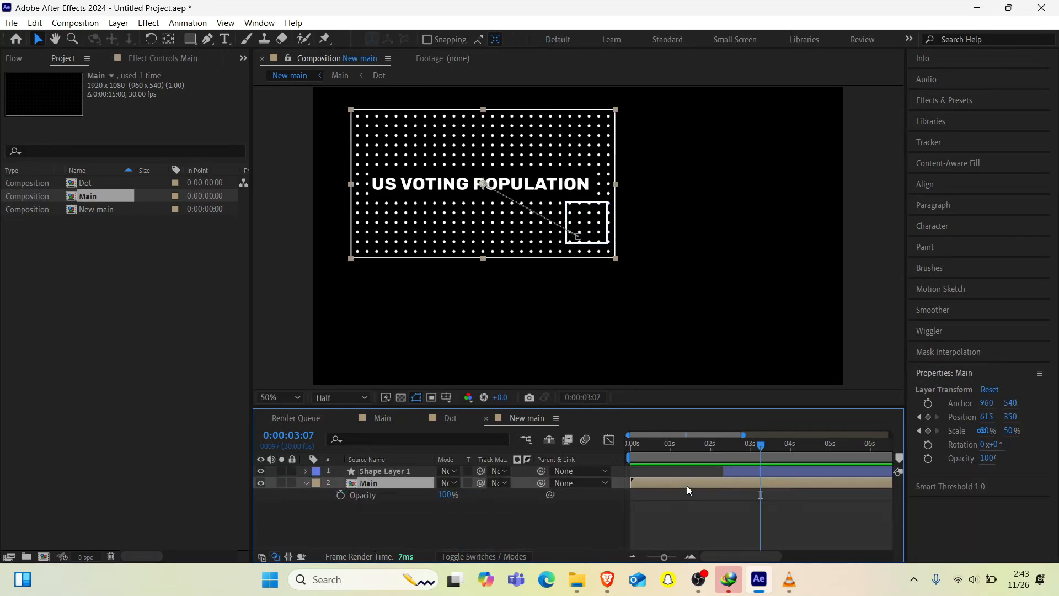
left_click_drag(705, 452, 710, 453)
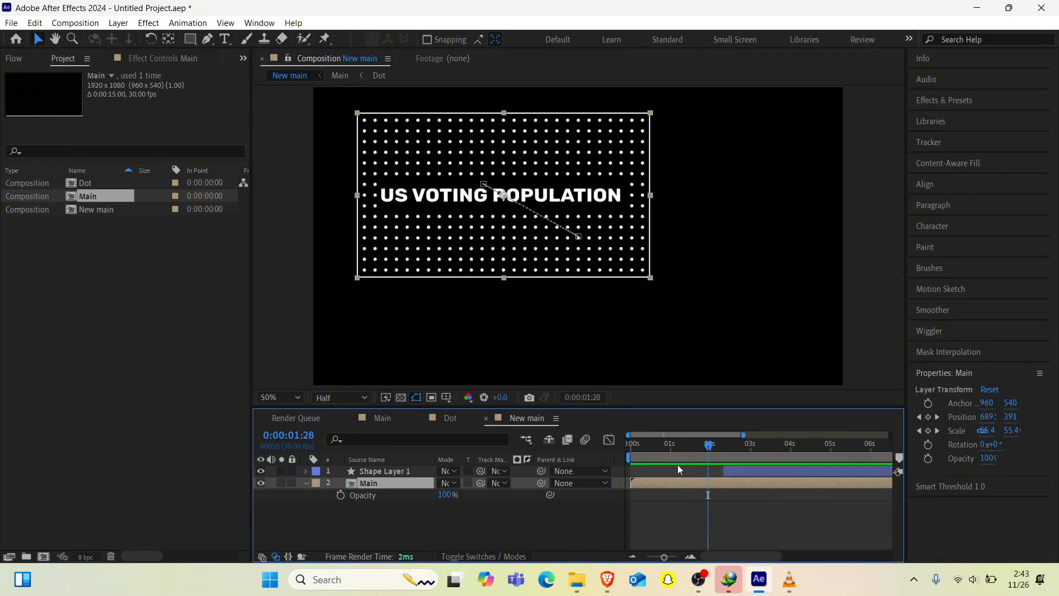
left_click(340, 495)
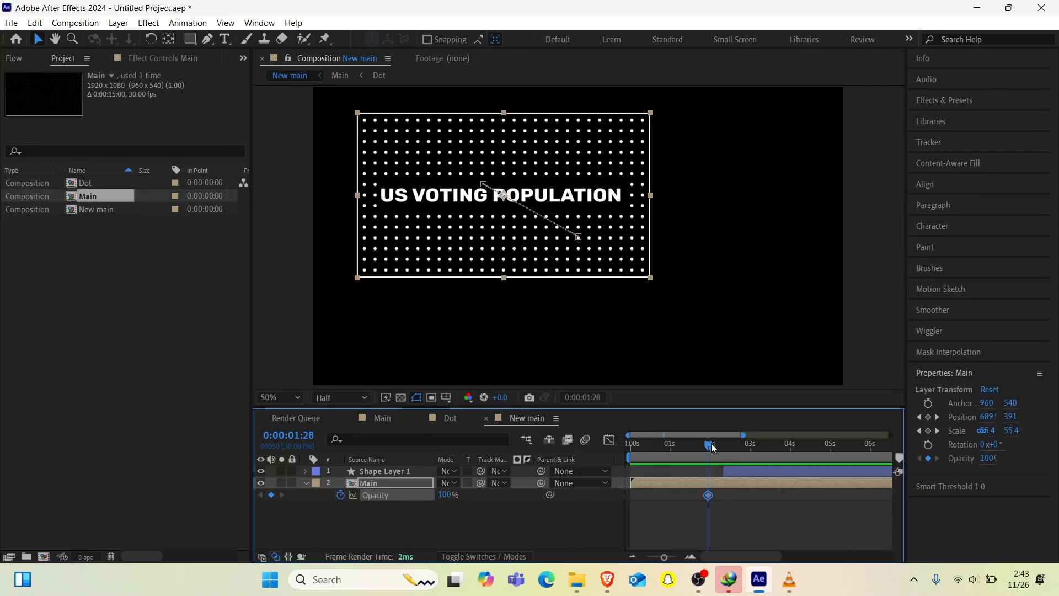
Step: Add a second Main opacity keyframe at 0:00:02:11, trying 50% and 70% before settling on 80%
left_click_drag(714, 445, 730, 447)
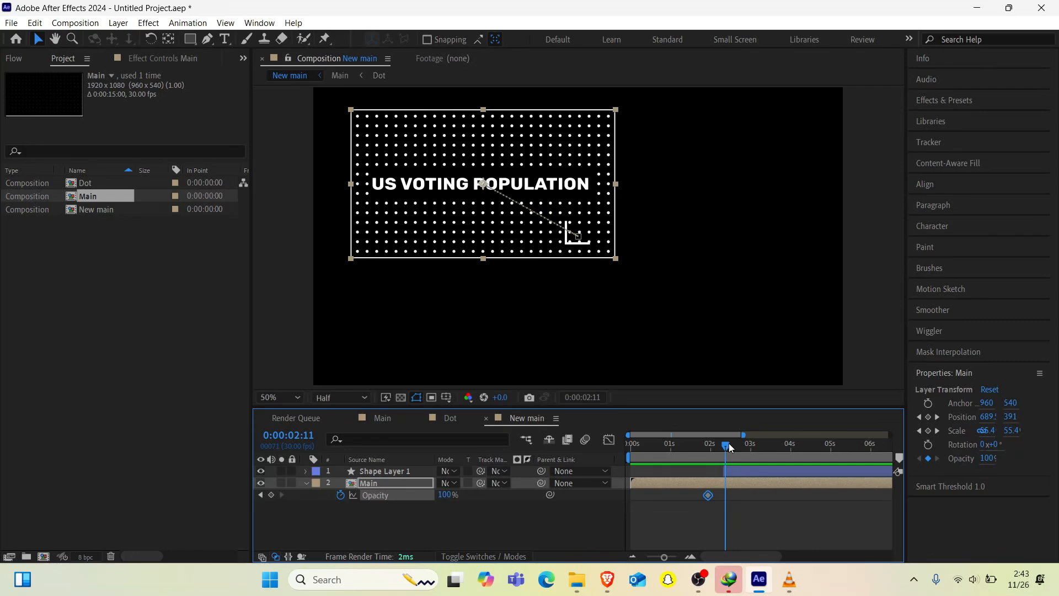
left_click(441, 494)
type("50")
key("Return")
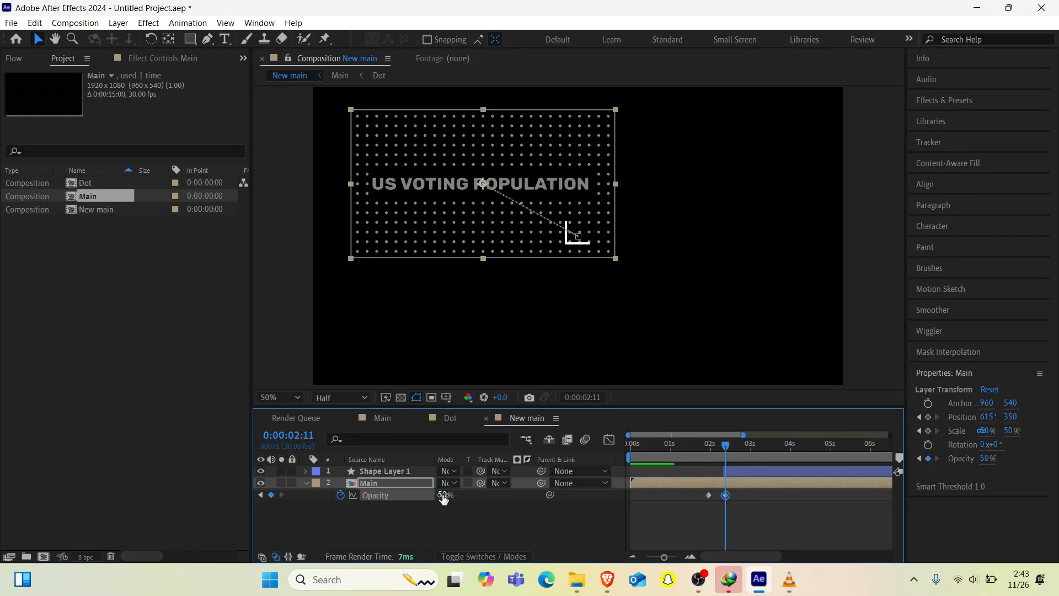
left_click(443, 495)
key("Return")
left_click(444, 495)
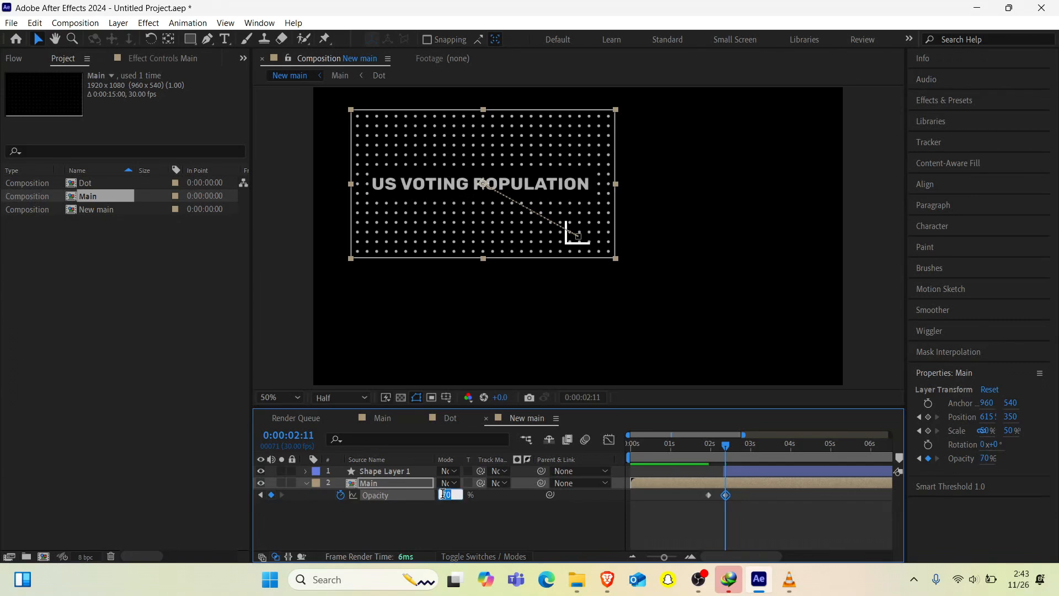
type("80")
key("Return")
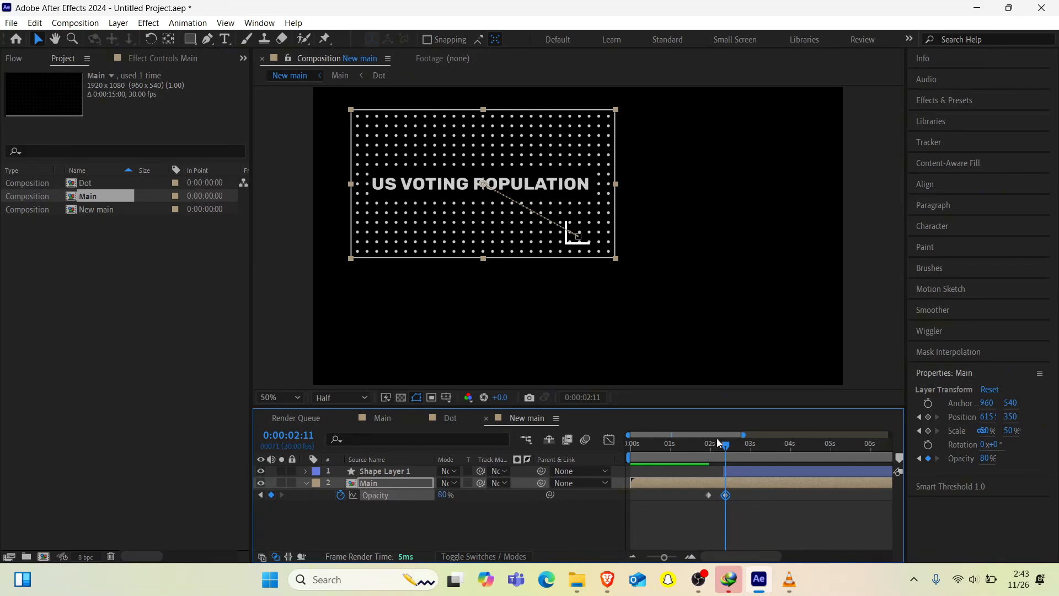
Step: Apply Easy Ease to both Main opacity keyframes and preview the animation from 0:00:00:16
left_click_drag(736, 504, 687, 492)
key("F9")
left_click(683, 453)
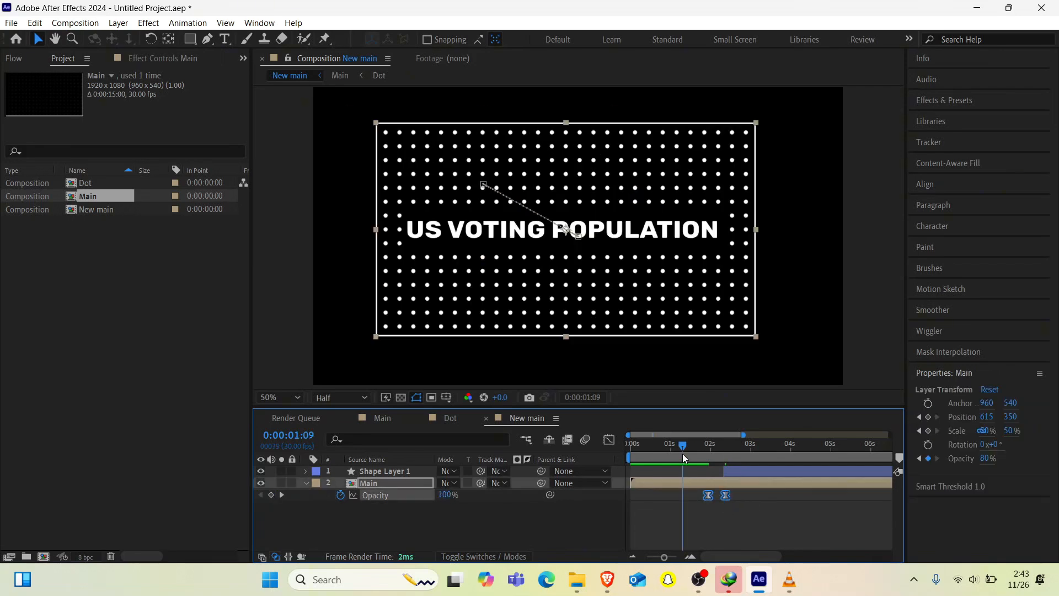
left_click(651, 446)
key("space")
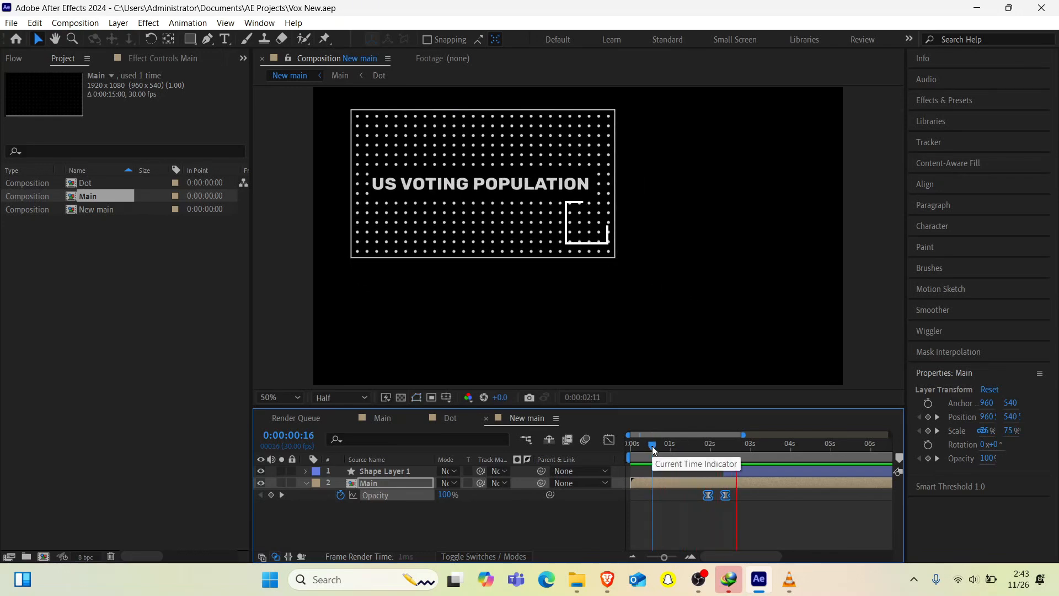
key("space")
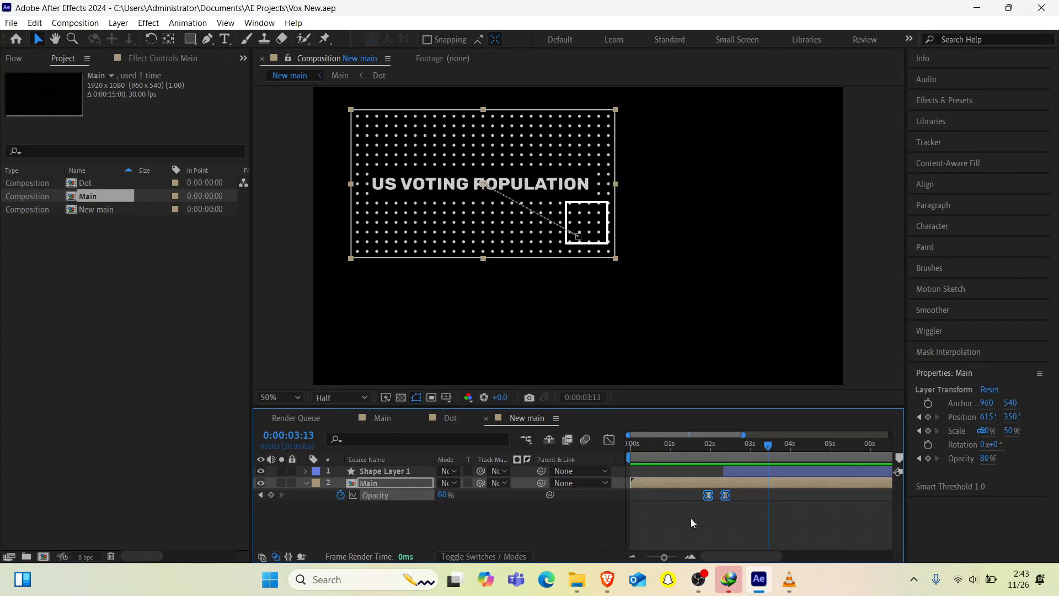
Step: Return to Main's second opacity keyframe at 0:00:02:11 and set it to 75%
left_click(260, 494)
left_click(388, 521)
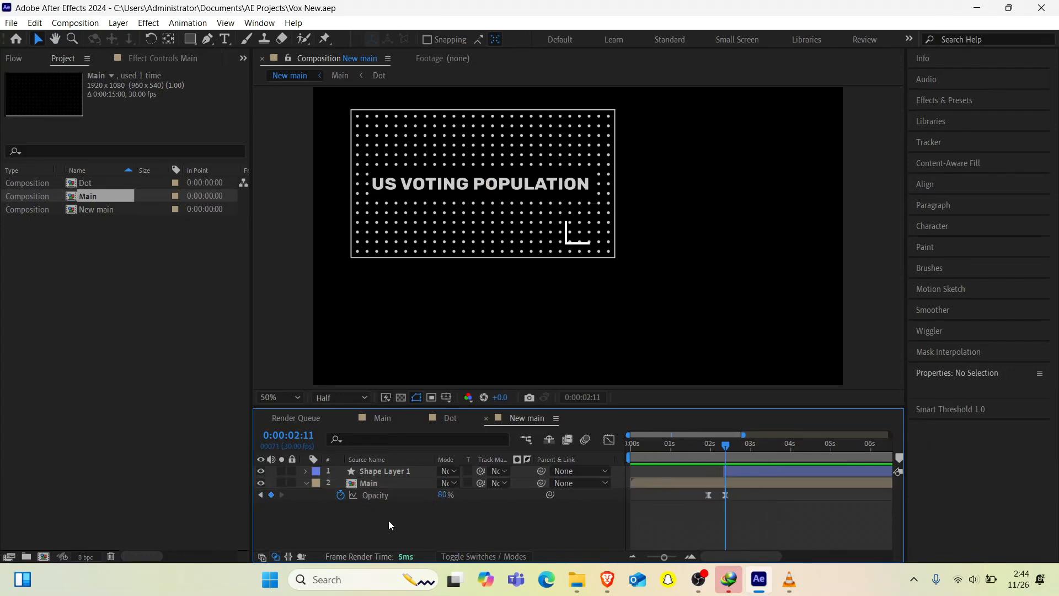
left_click(446, 495)
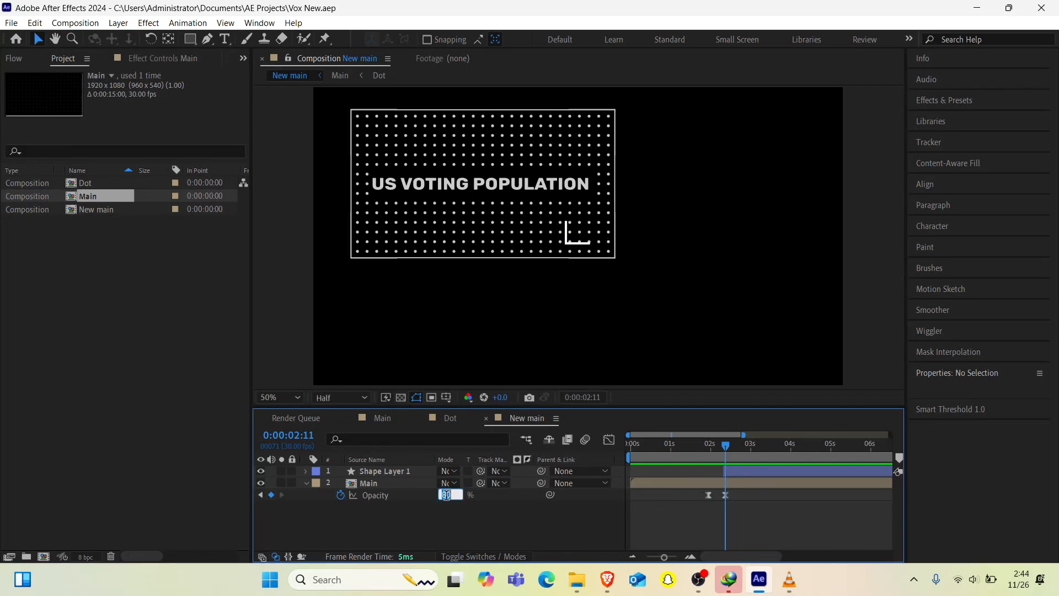
key("Return")
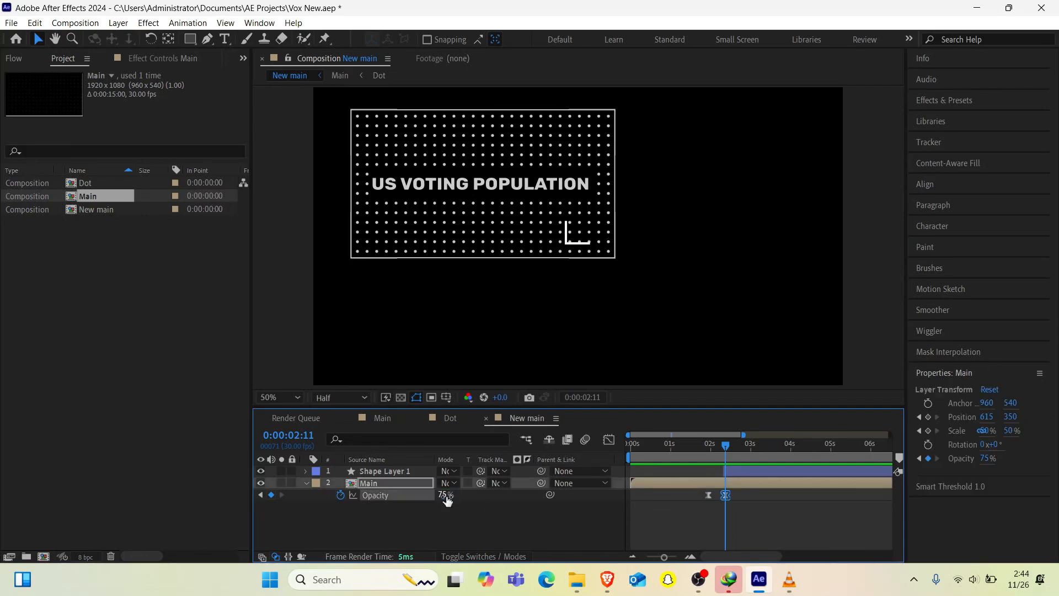
left_click(445, 496)
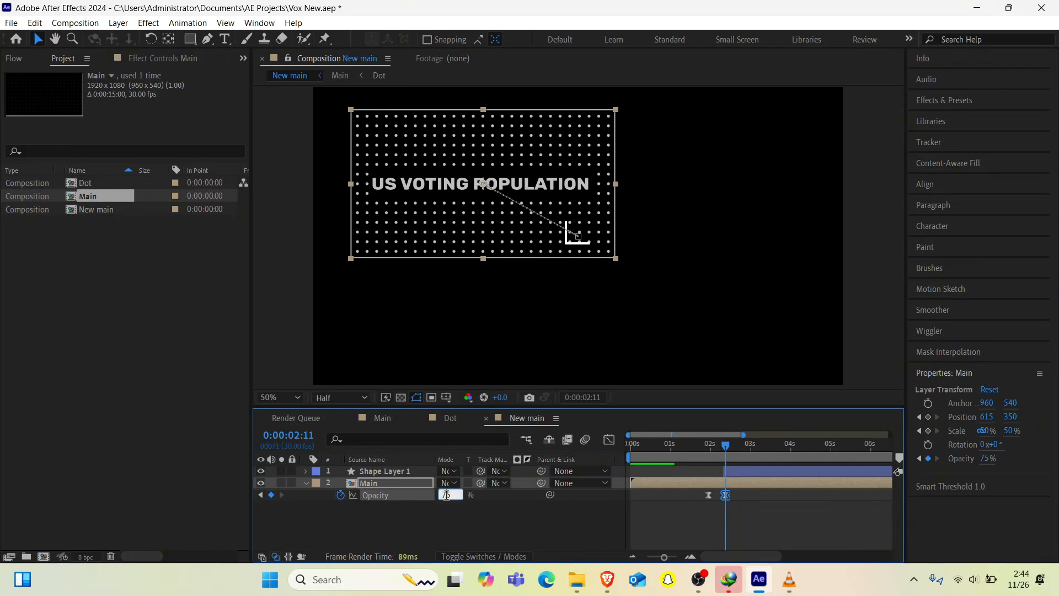
left_click(427, 524)
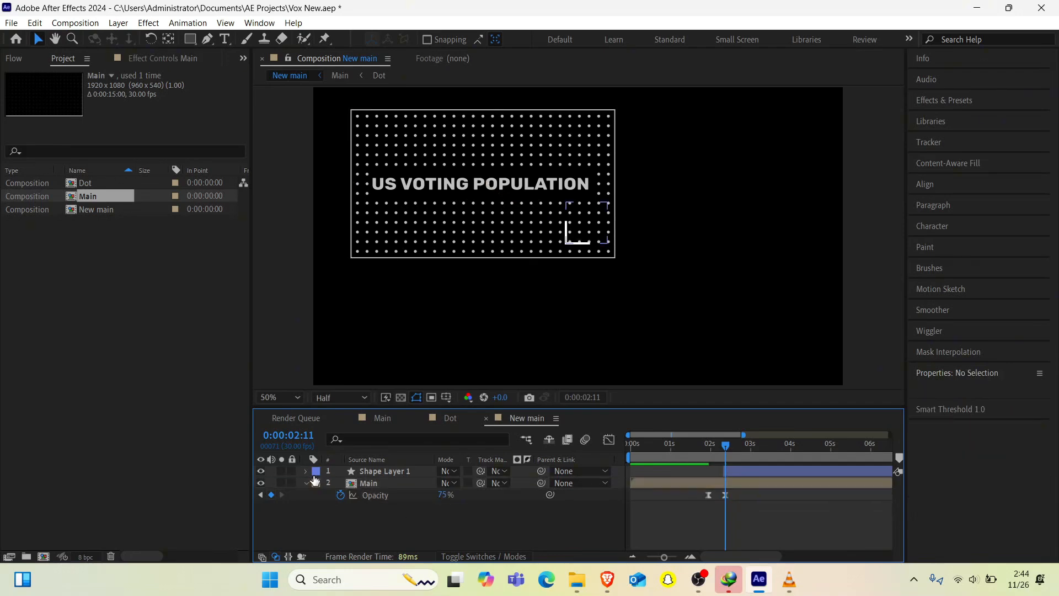
Step: Move Main's first opacity keyframe slightly earlier to lengthen the fade, and preview it from 0:00:01:20
left_click_drag(708, 494, 700, 496)
left_click(697, 452)
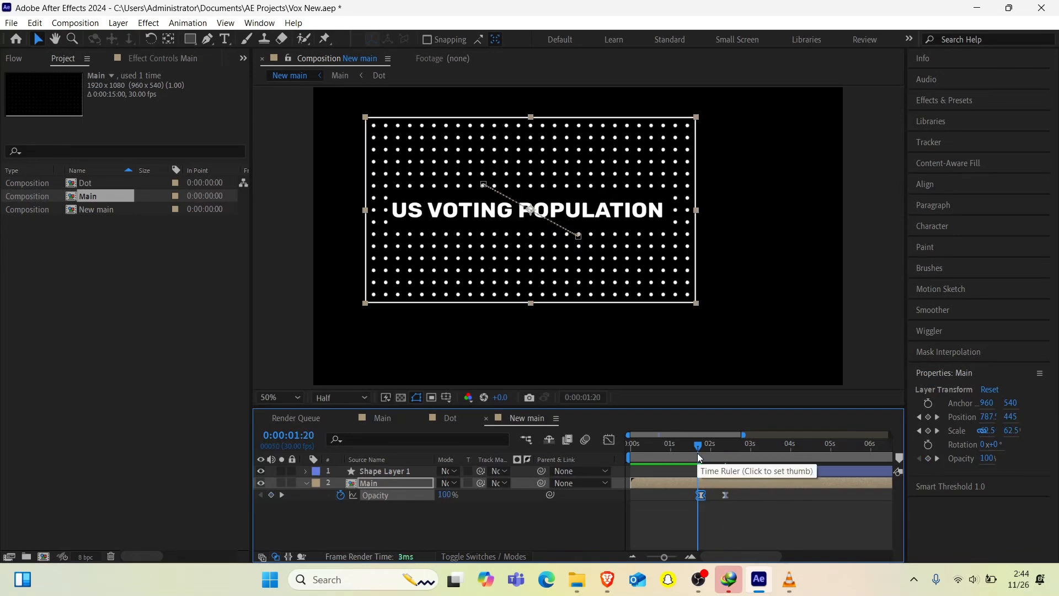
key("space")
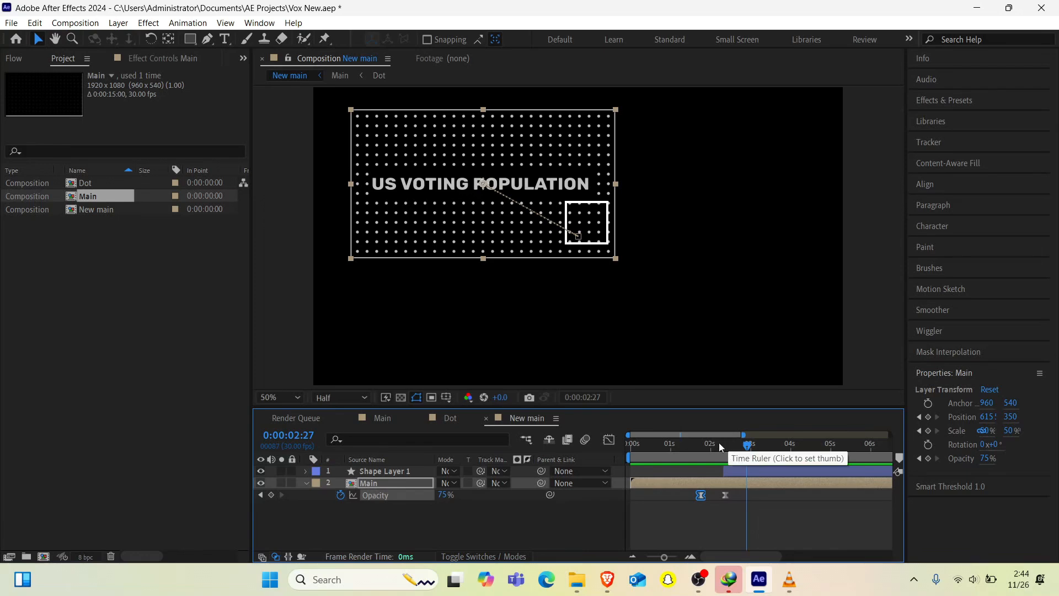
Step: Preview the fade from 0:00:01:22, move Main's first opacity keyframe earlier to 0:00:01:19, and scrub through the result
mouse_move(718, 443)
left_mouse_down()
mouse_move(696, 448)
mouse_move(745, 443)
mouse_move(701, 451)
left_mouse_up()
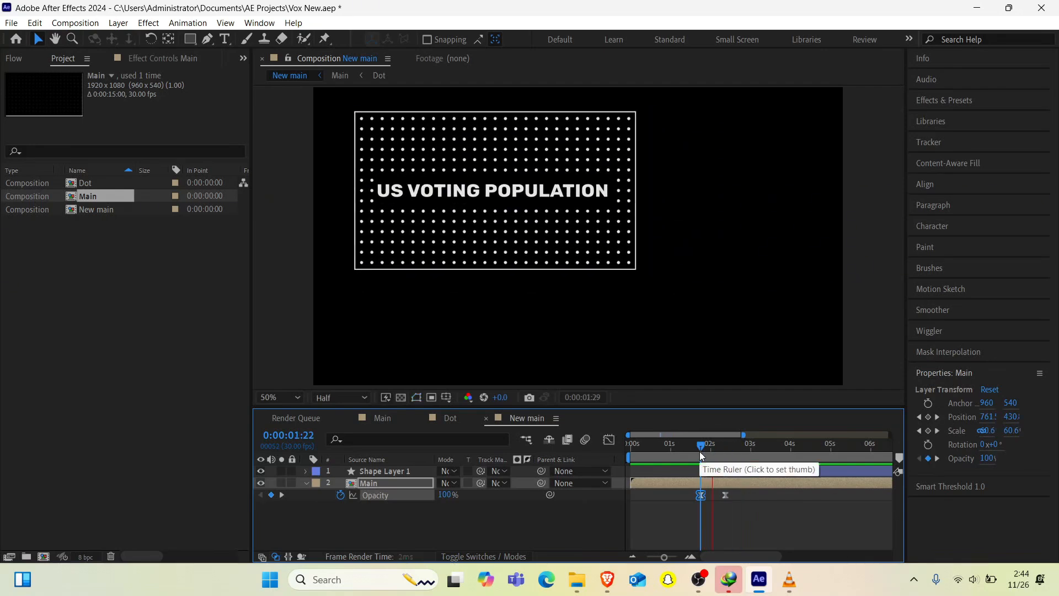
key("space")
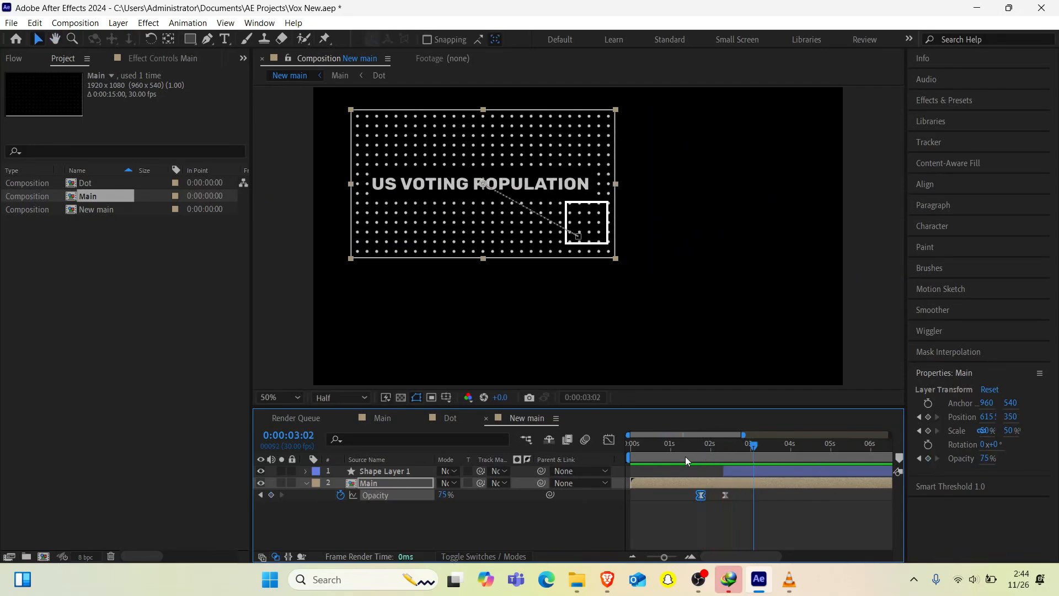
left_click(696, 444)
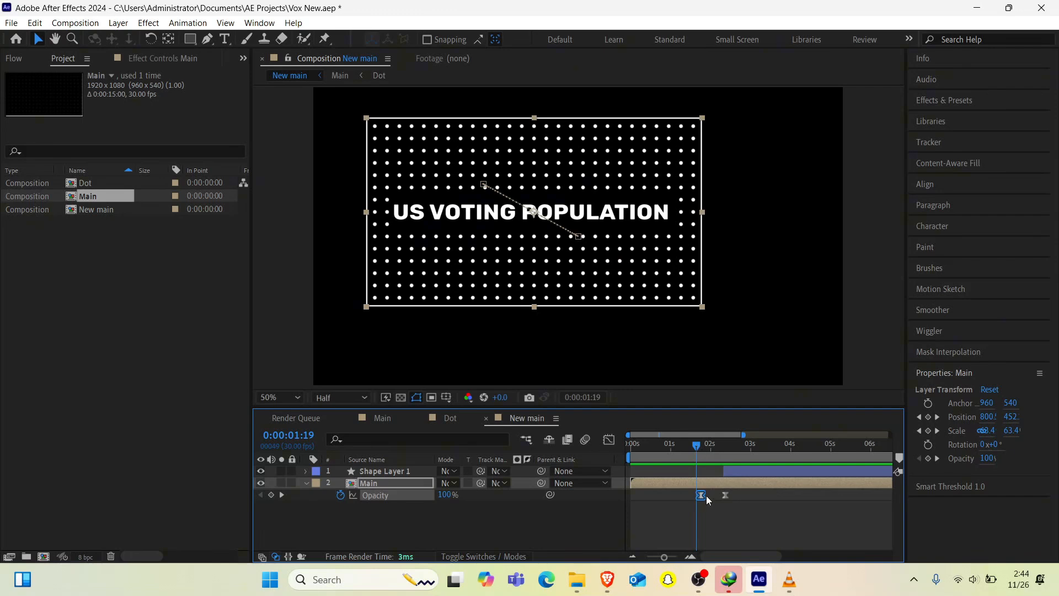
left_click_drag(700, 495, 697, 495)
left_click_drag(684, 448, 743, 451)
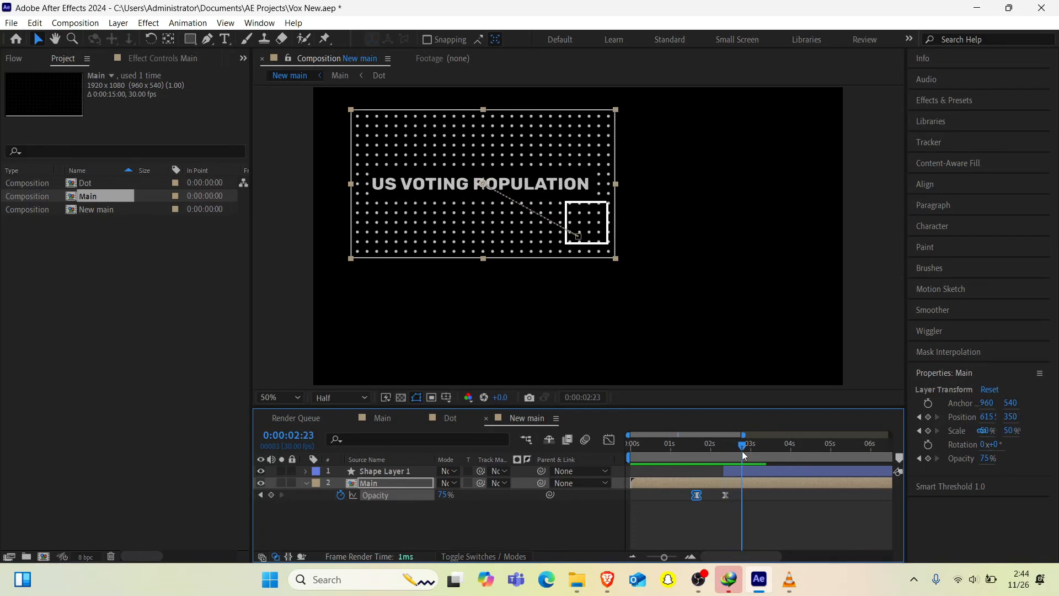
Step: At 0:00:02:28, draw a stepped four-point connector line with the Pen tool, running from the panel's right edge rightward, up and right again
left_click(748, 448)
key("F2")
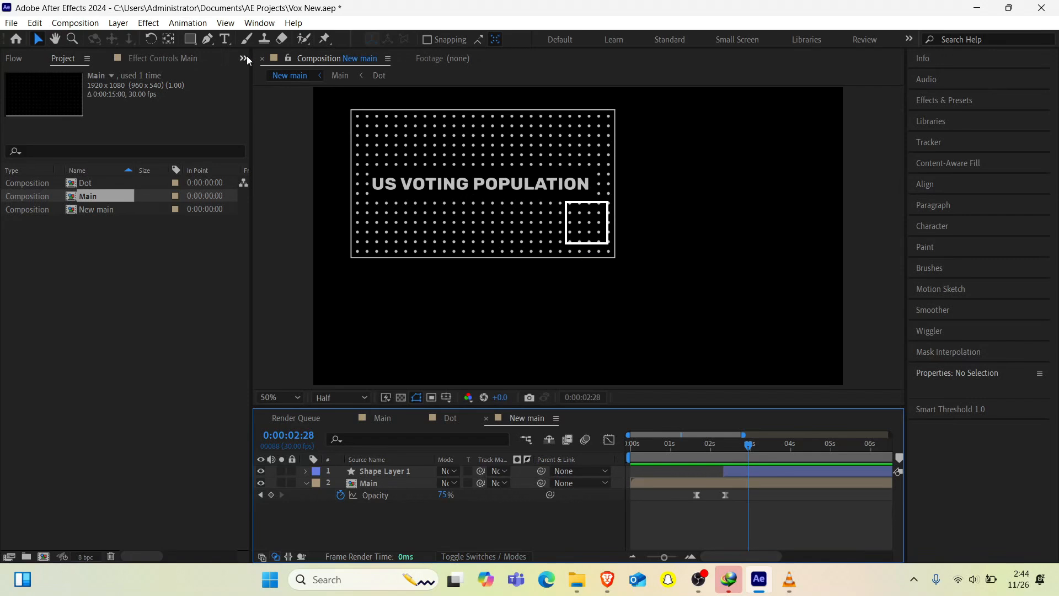
left_click(211, 43)
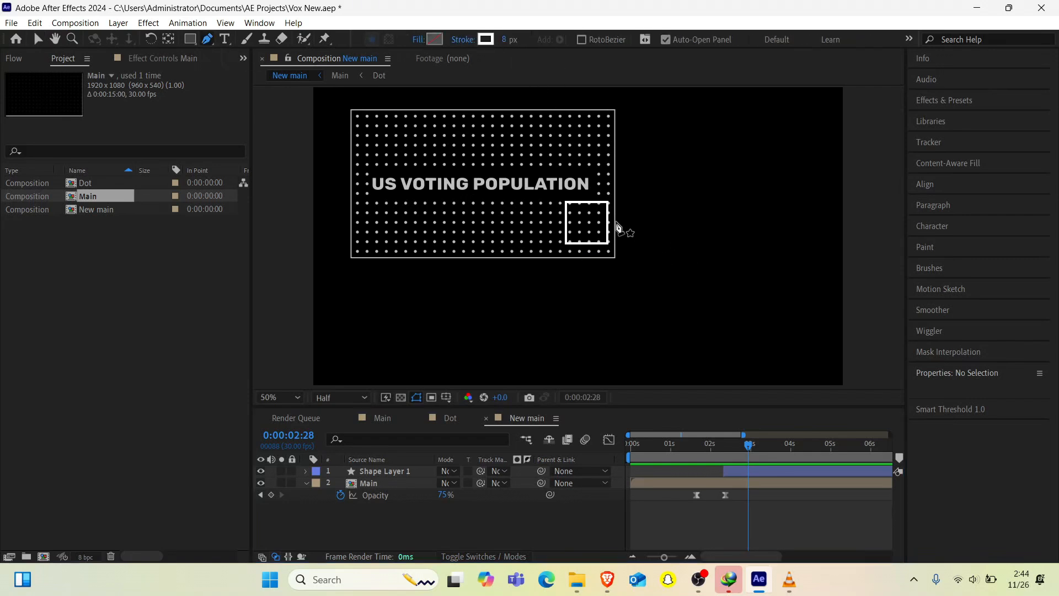
scroll(616, 226, "up", 4)
scroll(616, 226, "down", 4)
scroll(616, 226, "up", 2)
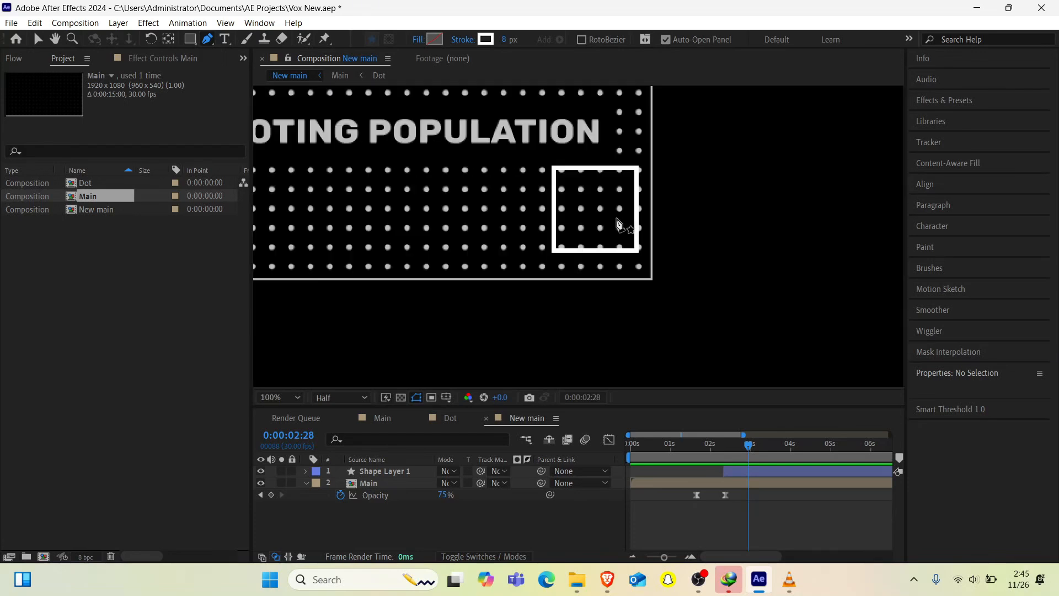
left_click(652, 211)
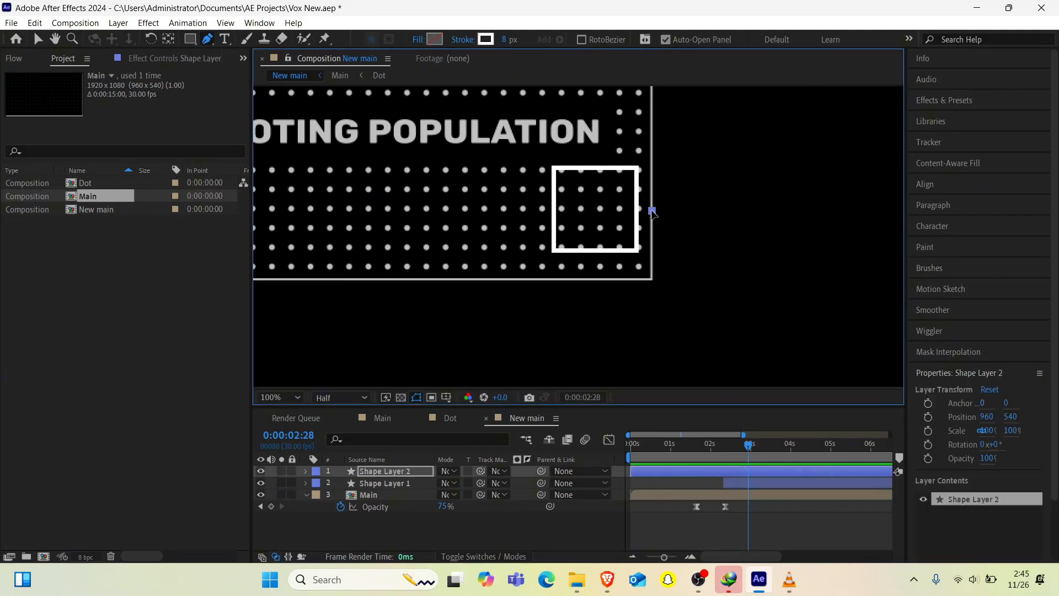
left_click(711, 210)
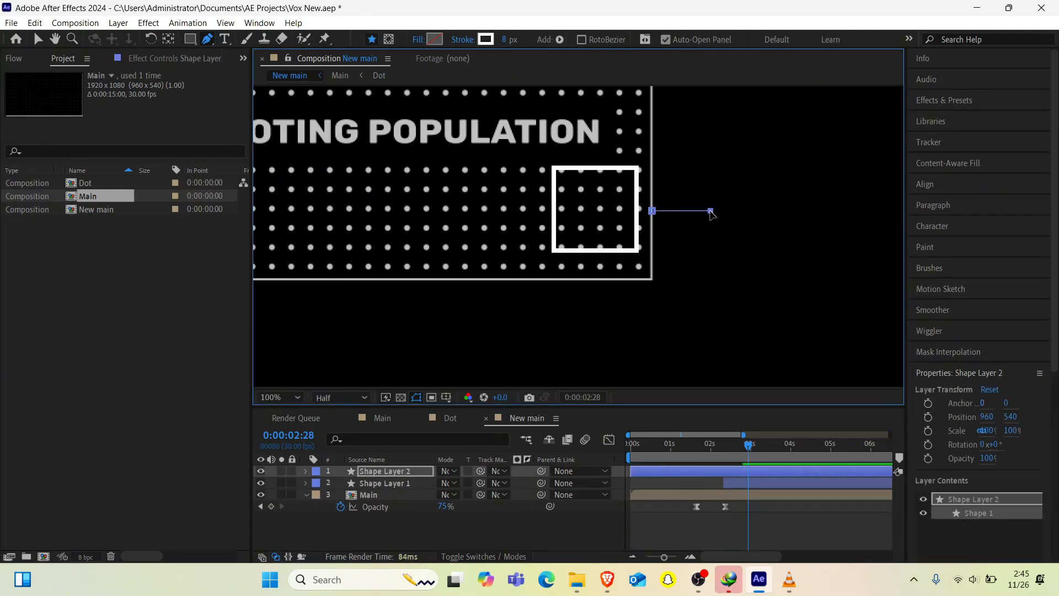
left_click(711, 134)
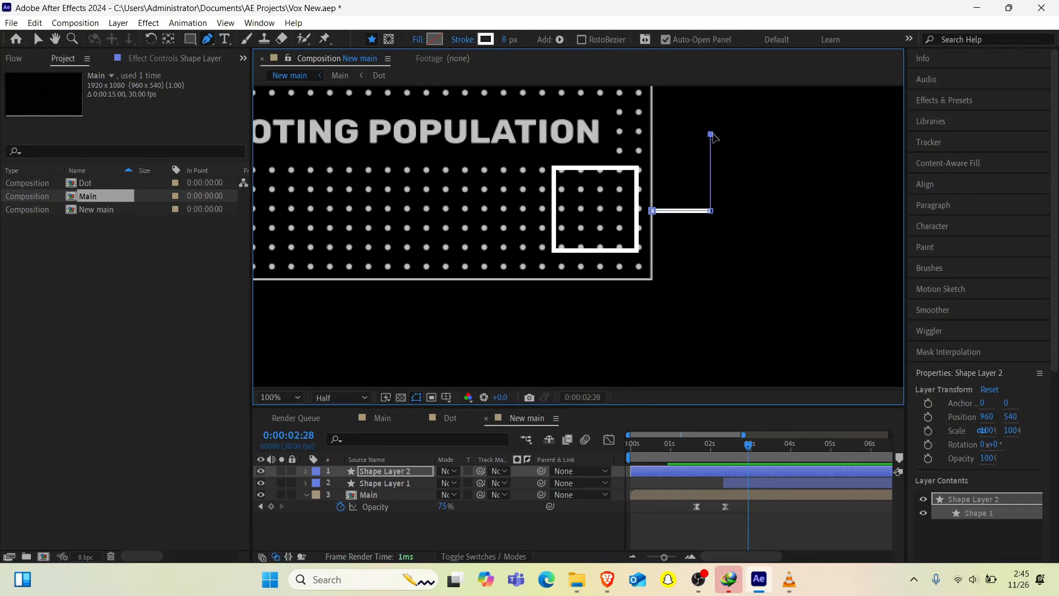
left_click(776, 134)
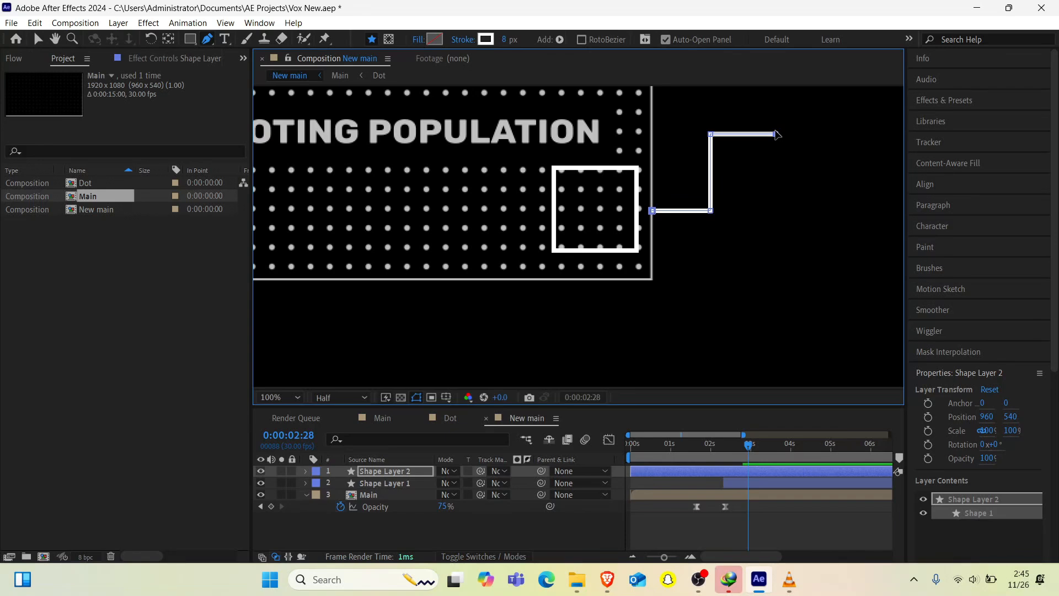
Step: Add Trim Paths to the connector line and keyframe its End at 0% at 0:00:02:28
left_click(306, 471)
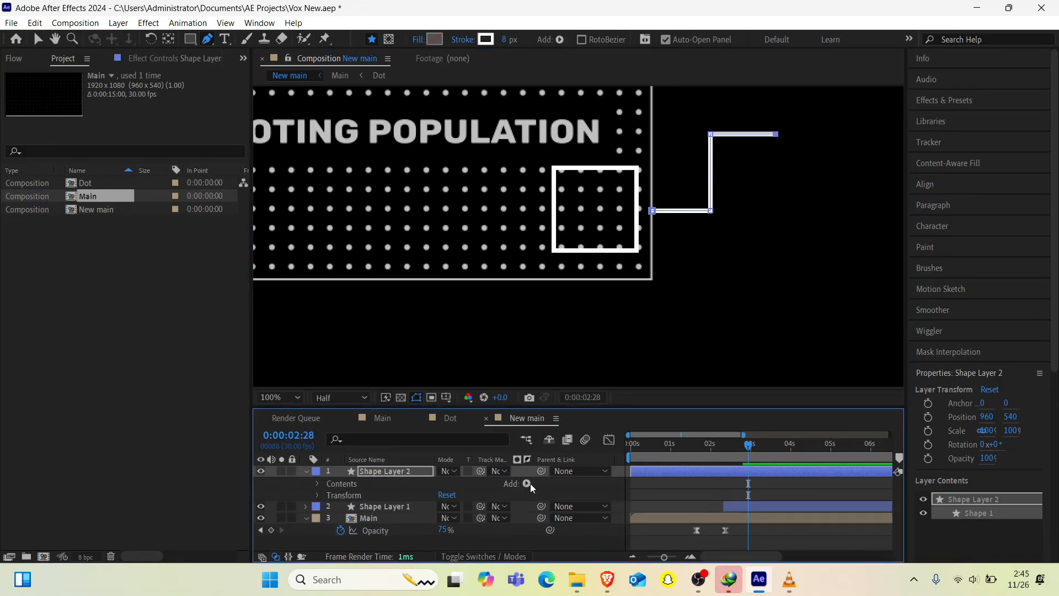
left_click(529, 483)
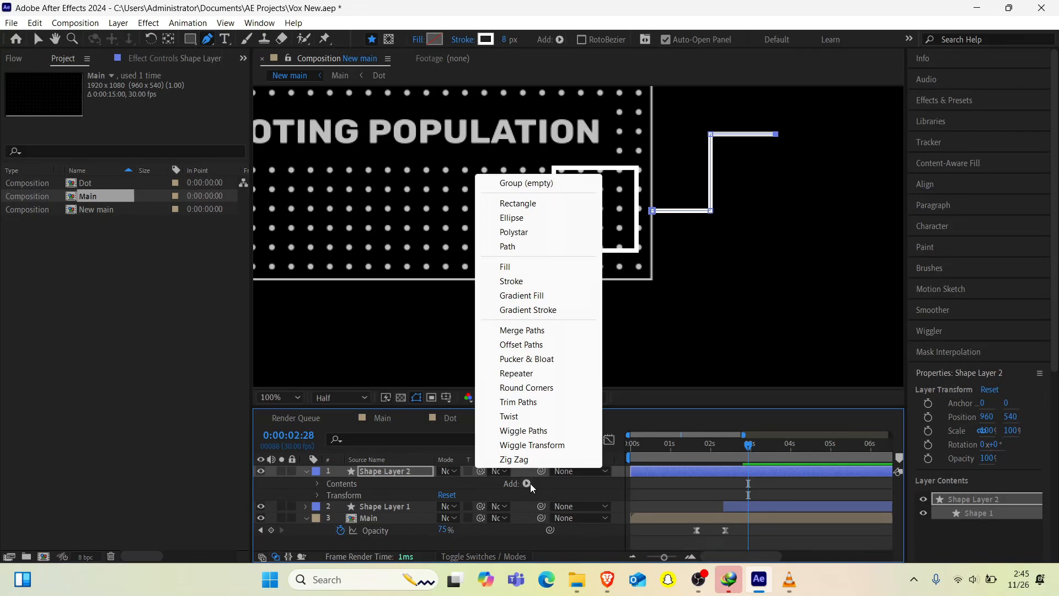
left_click(527, 403)
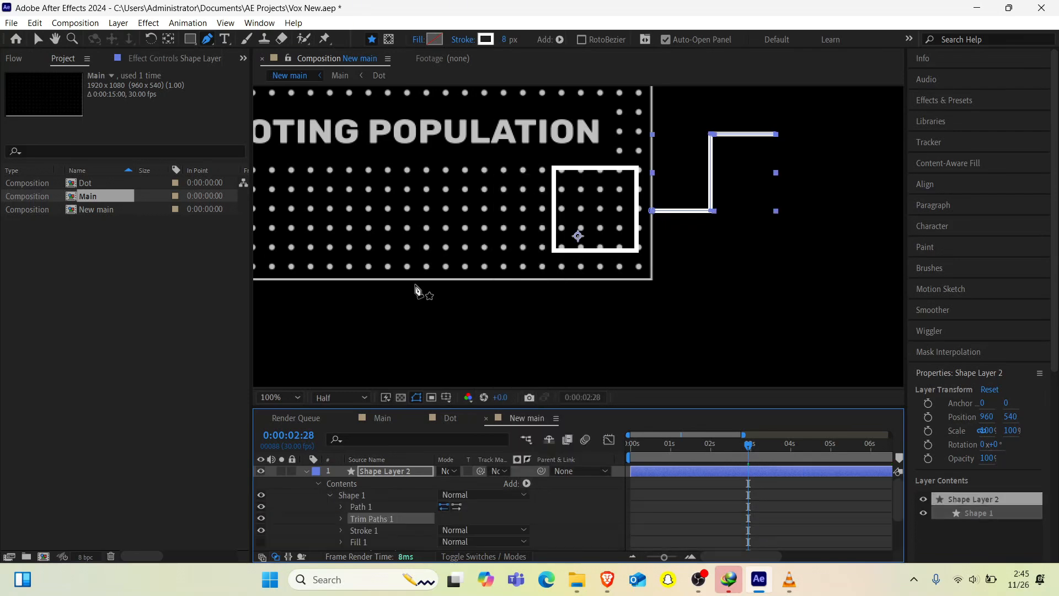
left_click(341, 519)
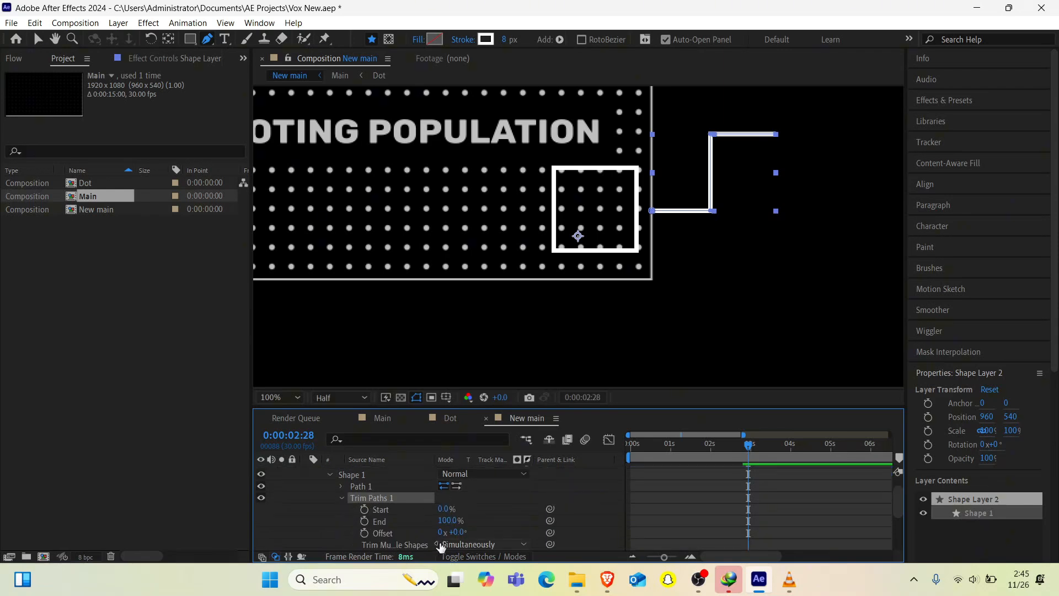
left_click_drag(447, 520, 375, 533)
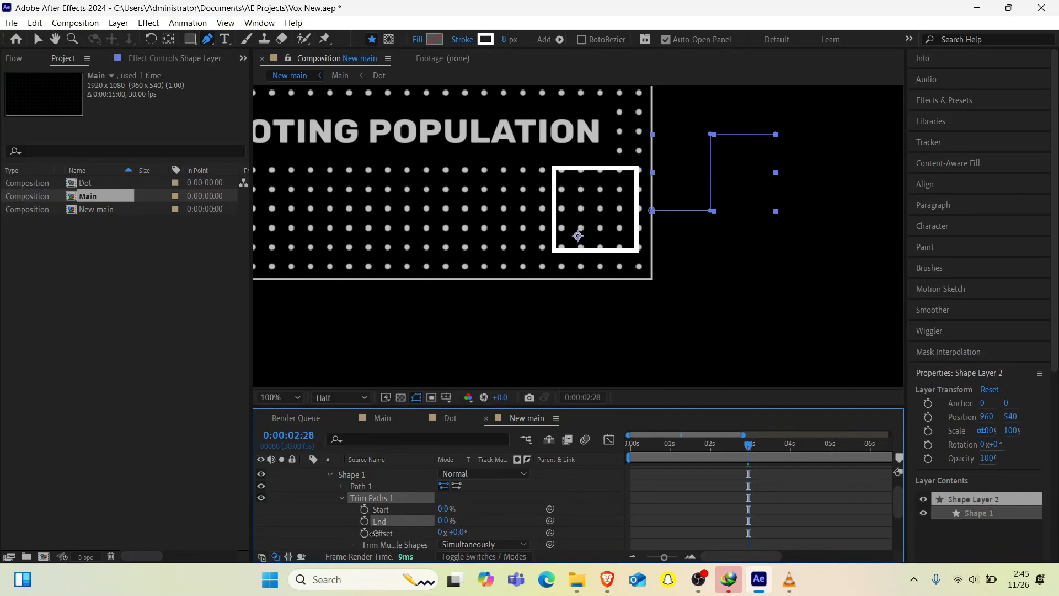
left_click(364, 520)
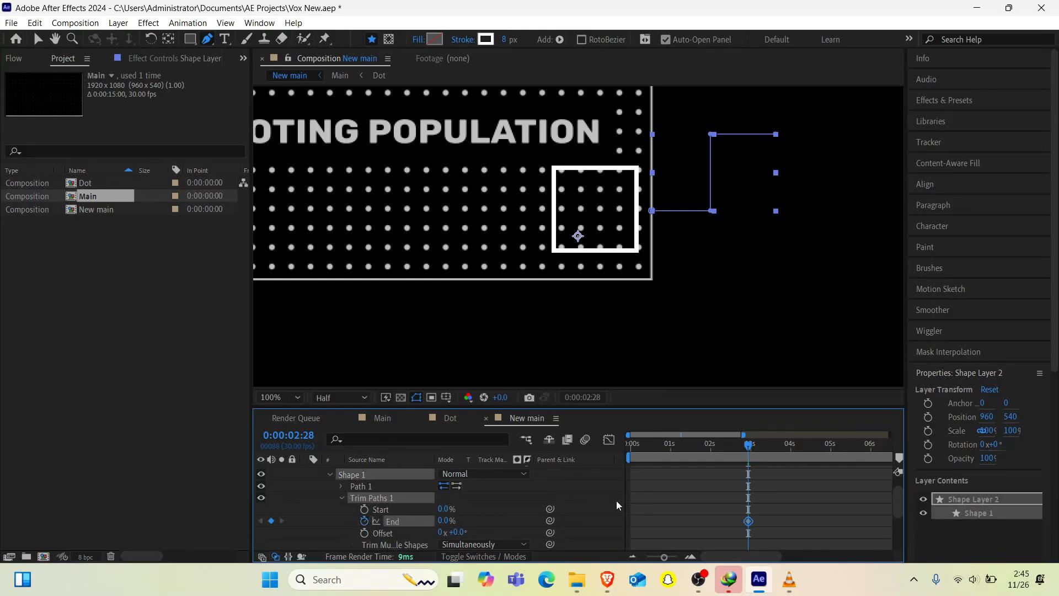
Step: Set the connector's Trim Paths End to 100% at 0:00:03:12 and apply Easy Ease to both End keyframes
left_click(767, 457)
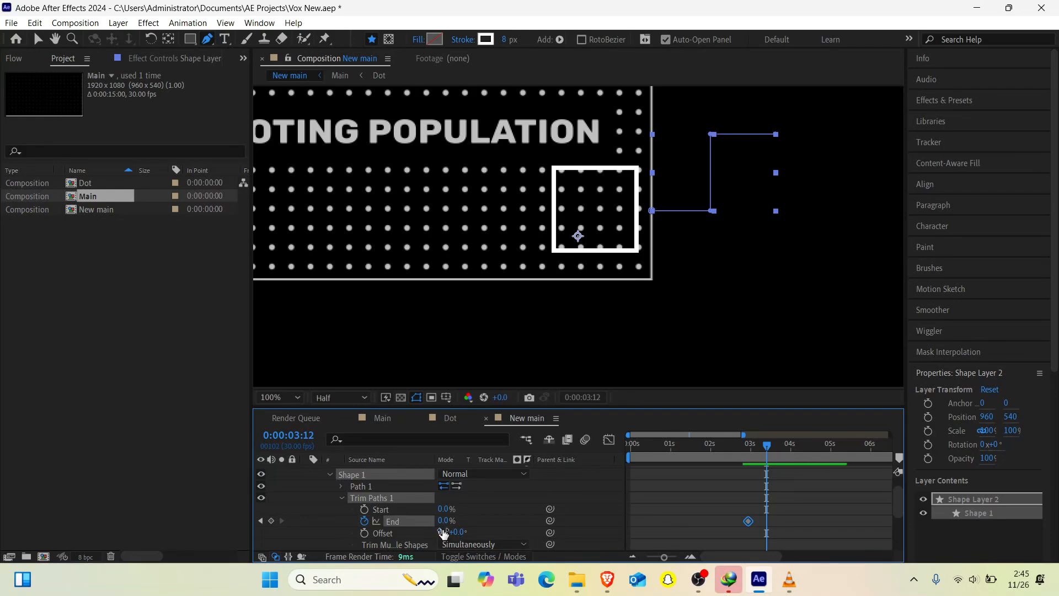
left_click_drag(443, 525, 735, 525)
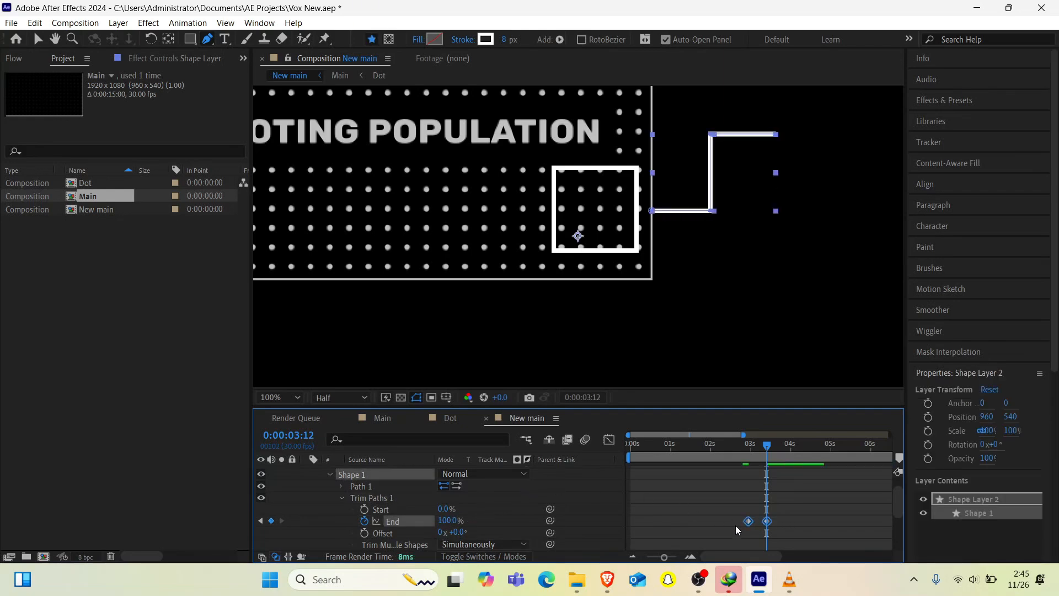
key("F9")
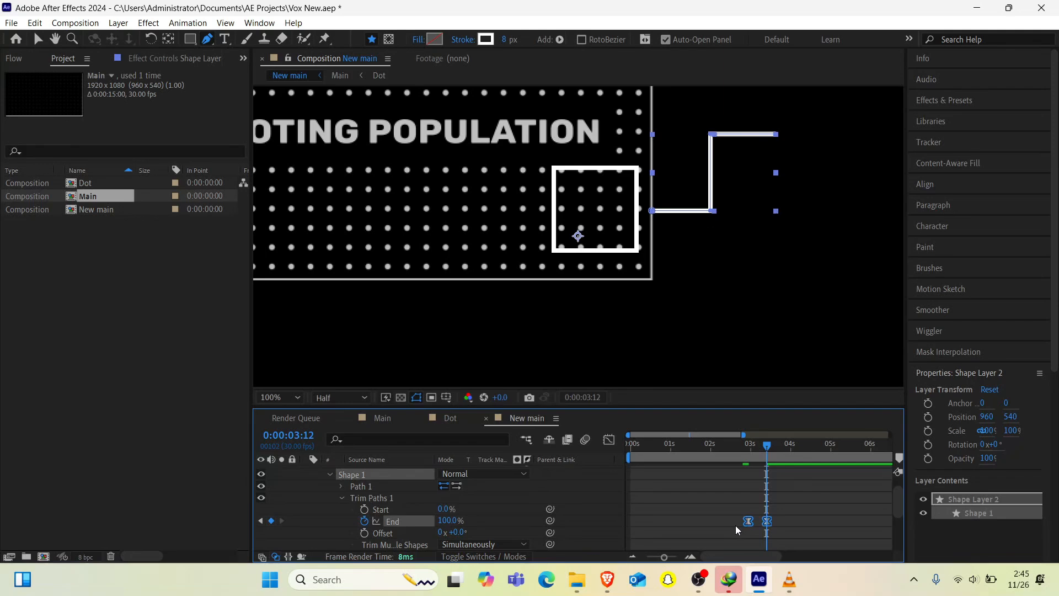
Step: Preview the connector line's draw-on animation and view the whole composition
left_click(724, 445)
key("space")
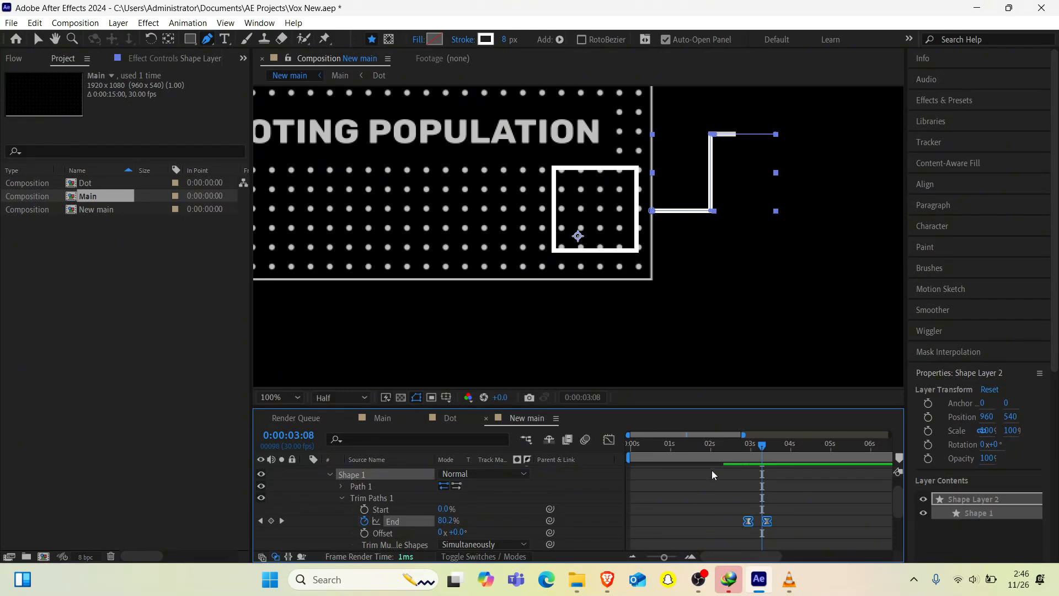
key("space")
key("space")
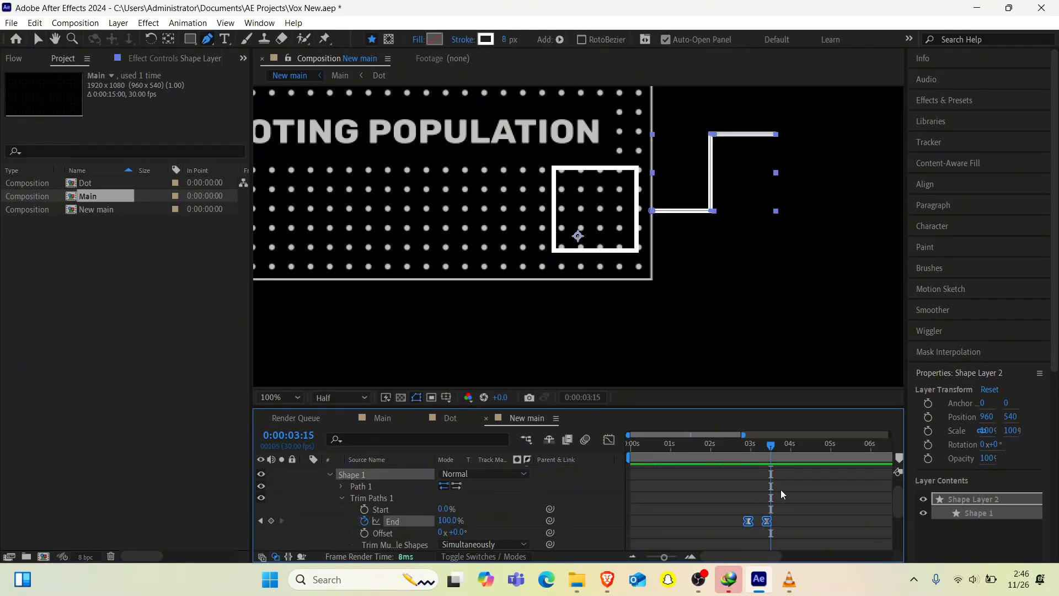
scroll(636, 233, "down", 1)
scroll(333, 494, "up", 1)
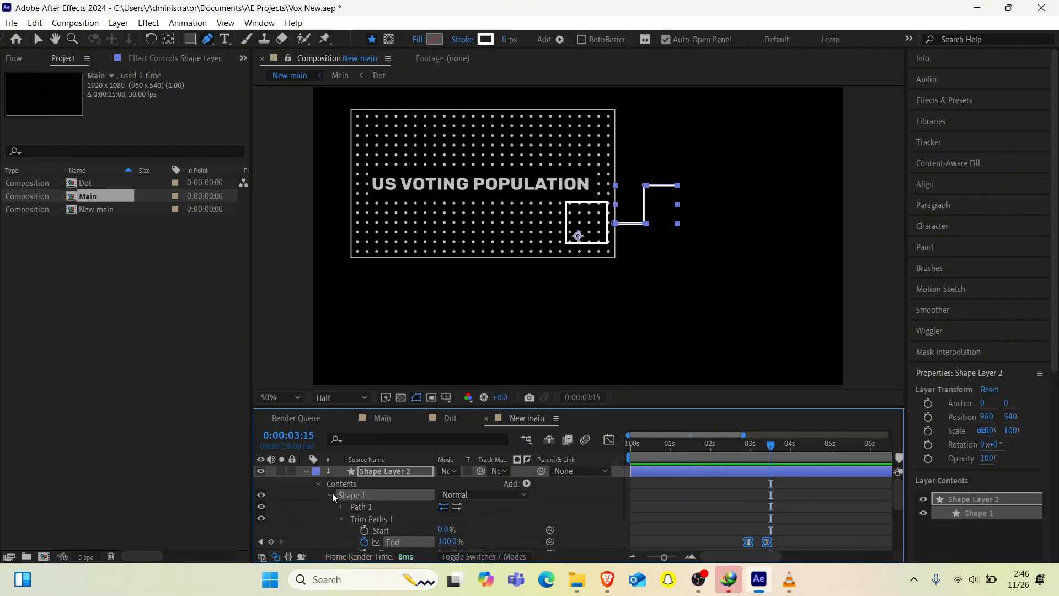
Step: Split Shape Layer 2 at 0:00:02:10, where Shape Layer 1 starts, and delete the earlier part
left_click(305, 470)
left_click(382, 484)
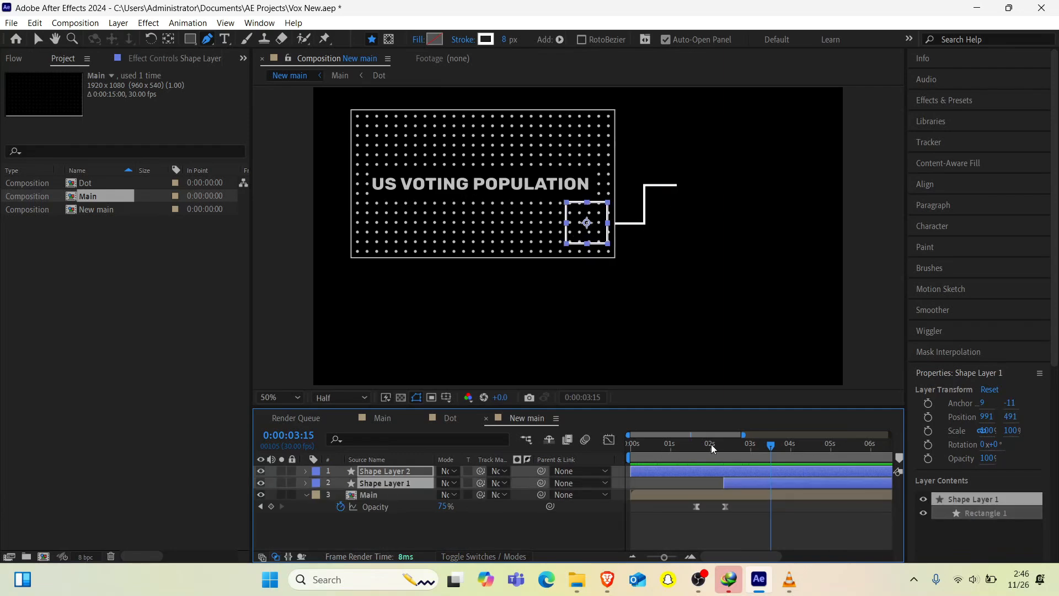
left_click_drag(712, 445, 725, 445)
left_click(716, 471)
key("ctrl+shift+d")
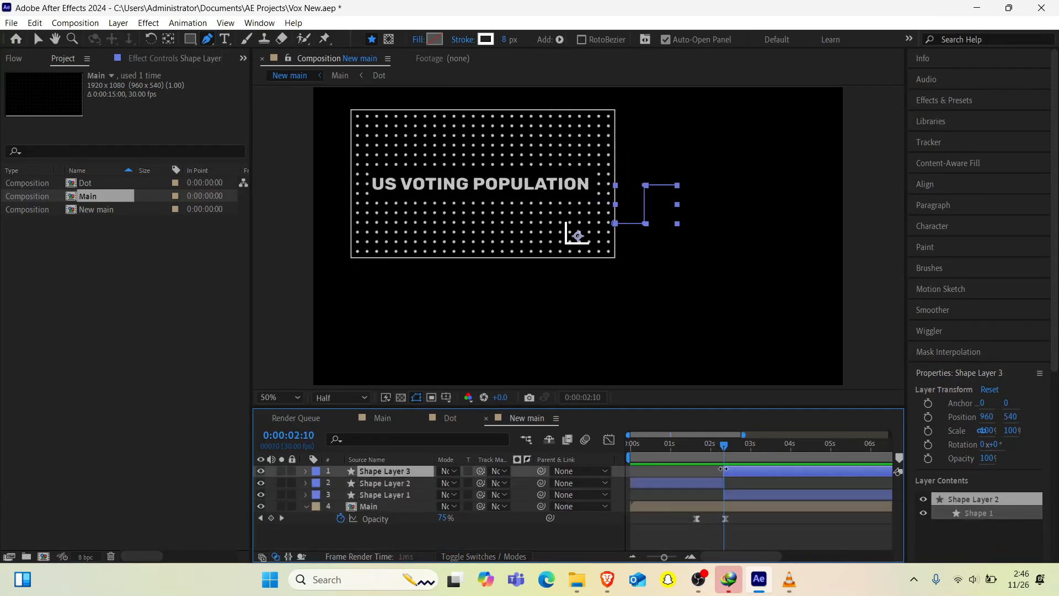
left_click(708, 483)
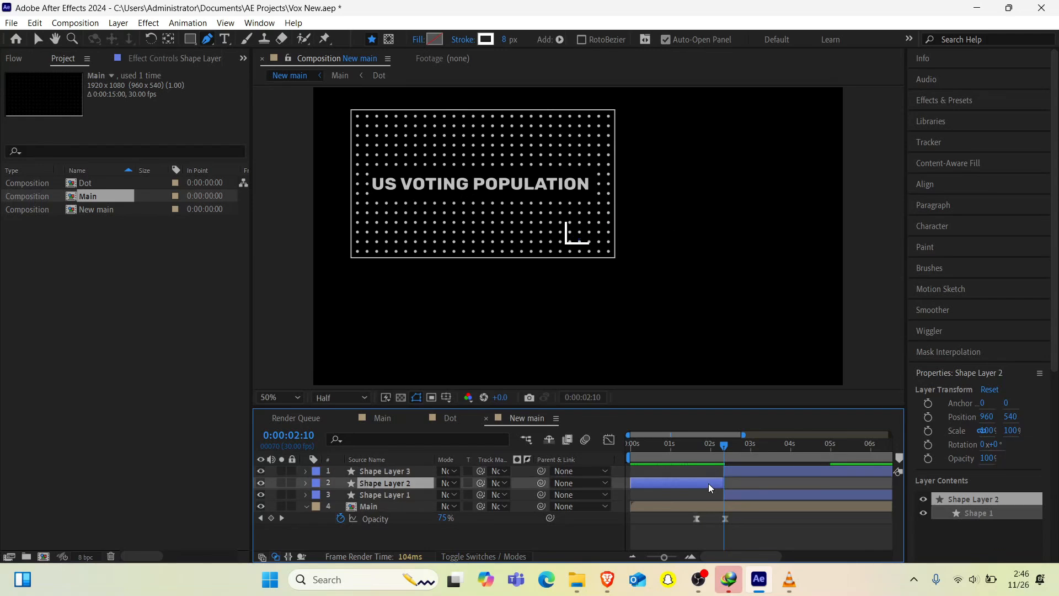
key("Delete")
Step: At 0:00:03:14, duplicate the square highlight Shape Layer 1 and place the copy above all other layers
left_click_drag(725, 447, 769, 444)
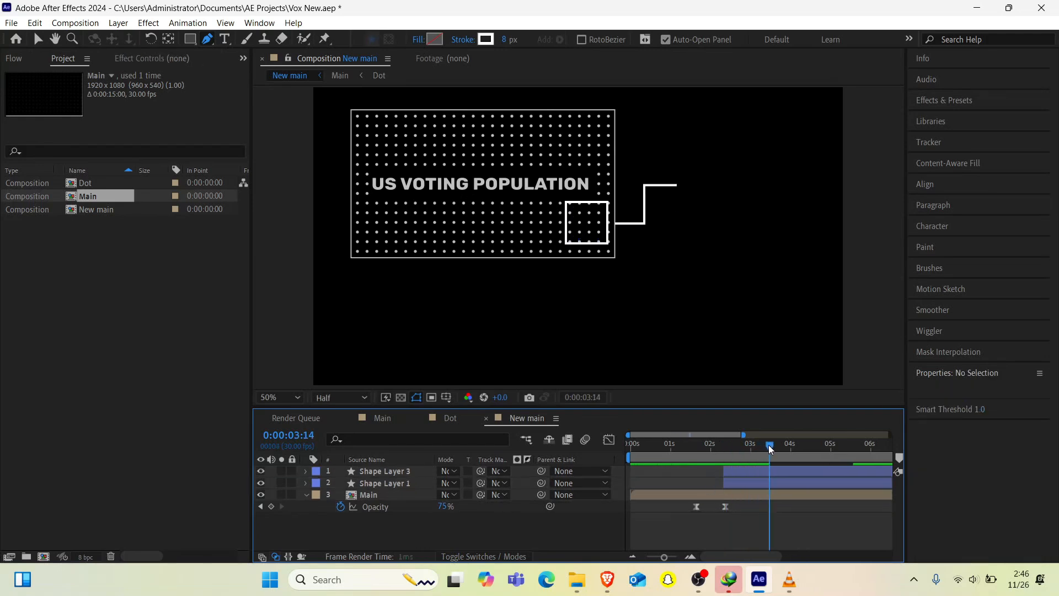
left_click(384, 483)
key("ctrl+d")
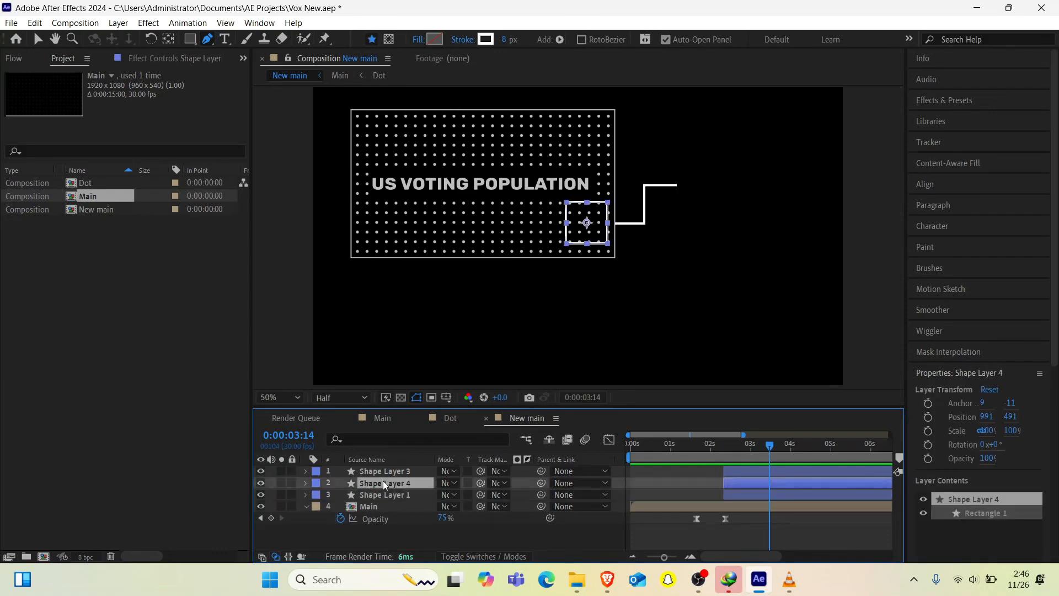
left_click_drag(381, 482, 380, 470)
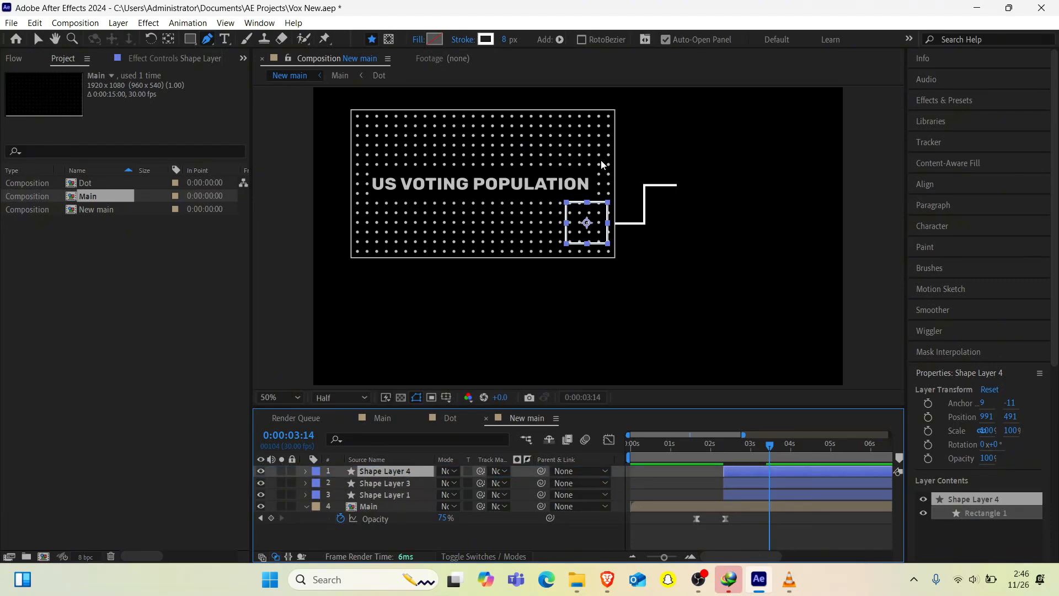
Step: Move the duplicated square to the connector's free end and enlarge it to about 164% by 166%, touching the line
key("v")
left_click_drag(586, 216, 743, 182)
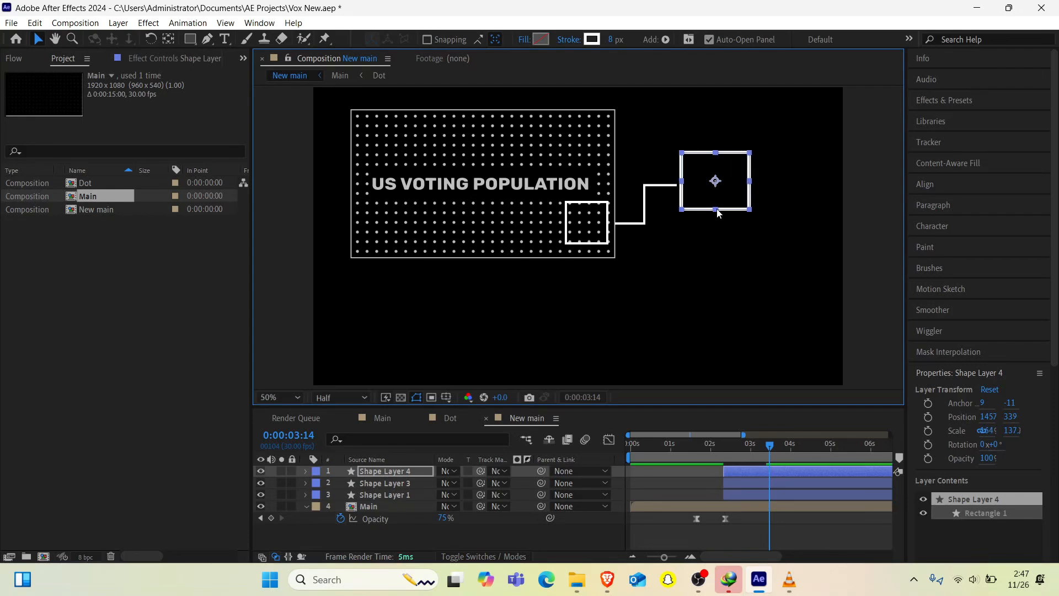
left_click_drag(717, 213, 718, 218)
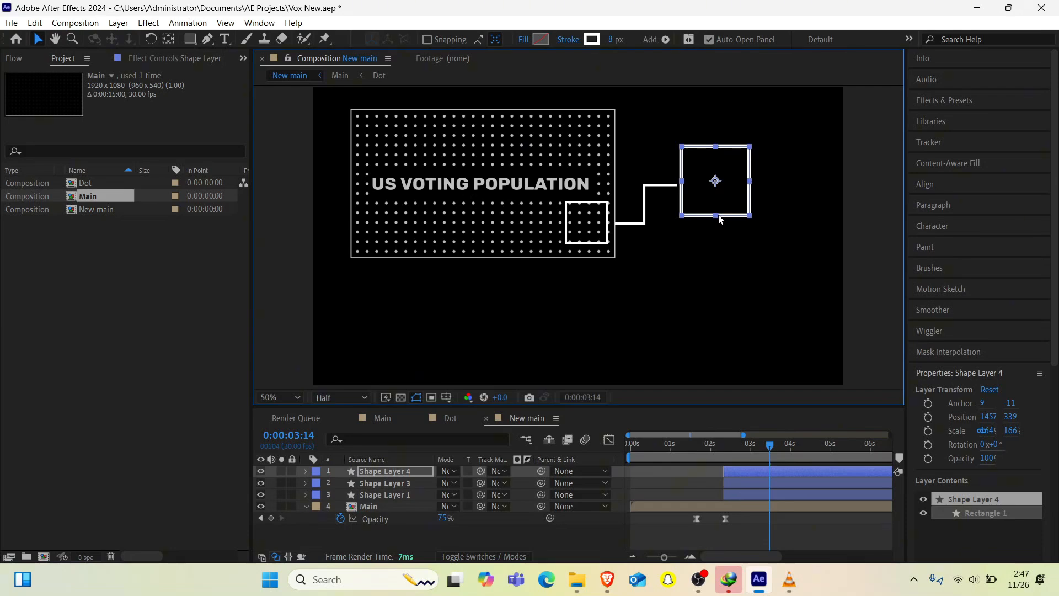
left_click_drag(727, 167, 723, 168)
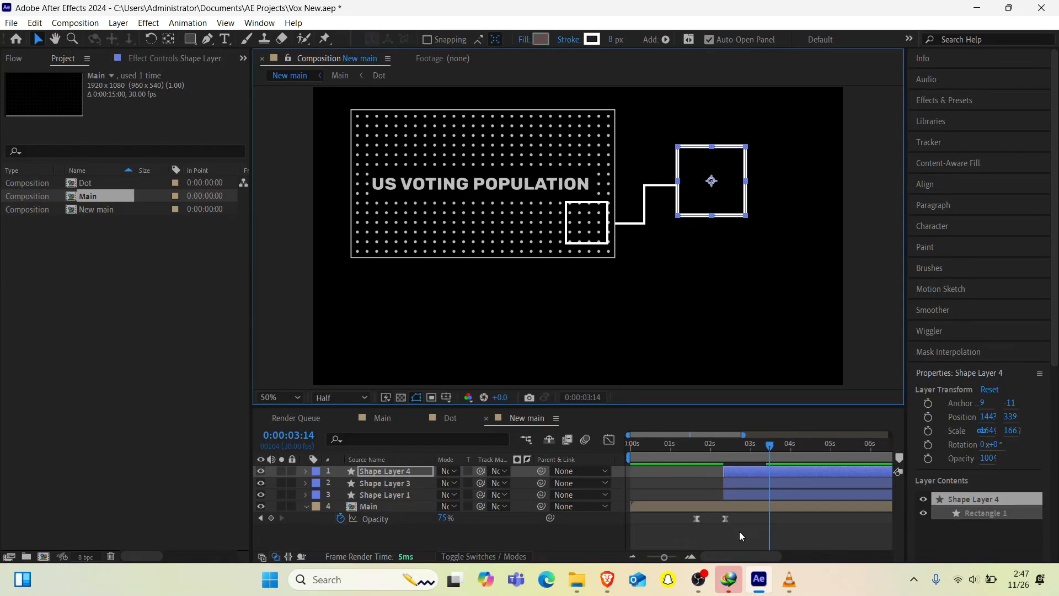
Step: Place the Dot composition inside the enlarged square as the top layer and show its effect controls
left_click_drag(100, 182, 713, 177)
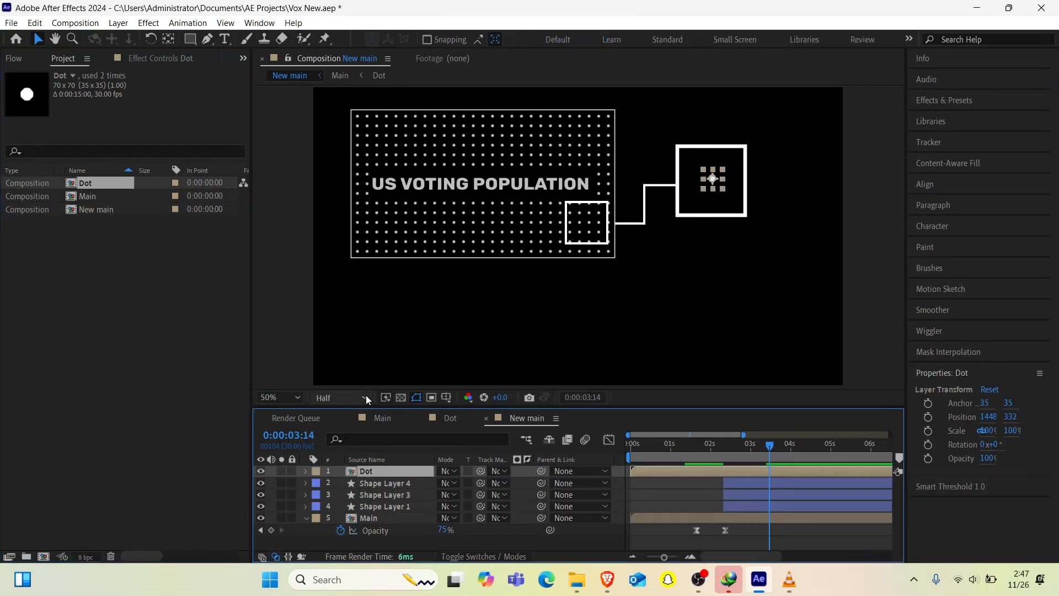
left_click(164, 56)
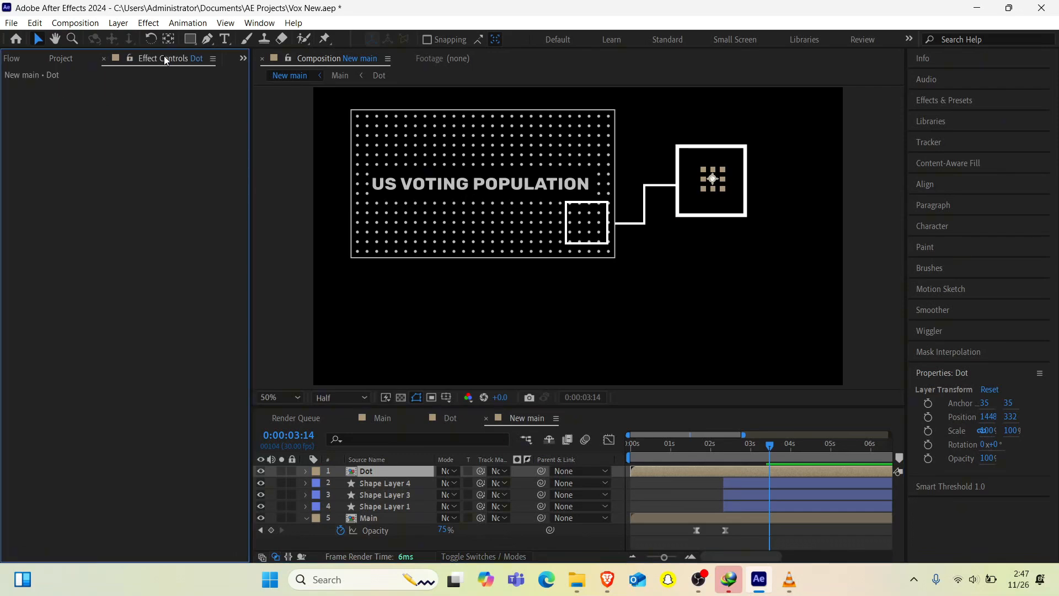
left_click(365, 473)
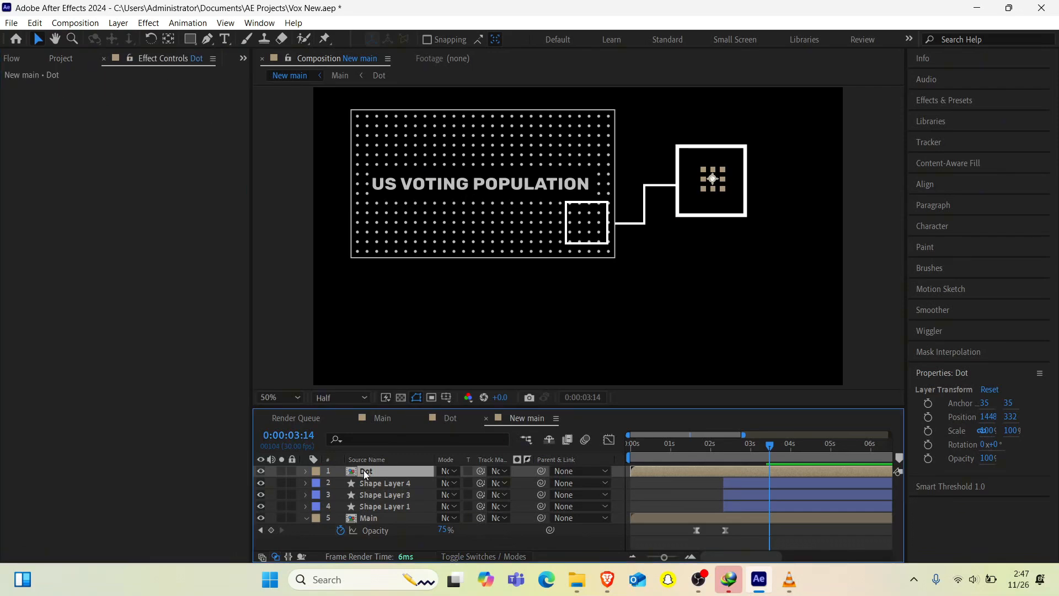
Step: Apply Motion Tile to the Dot layer and set its output width to 680 and output height to 570
key("ctrl+space")
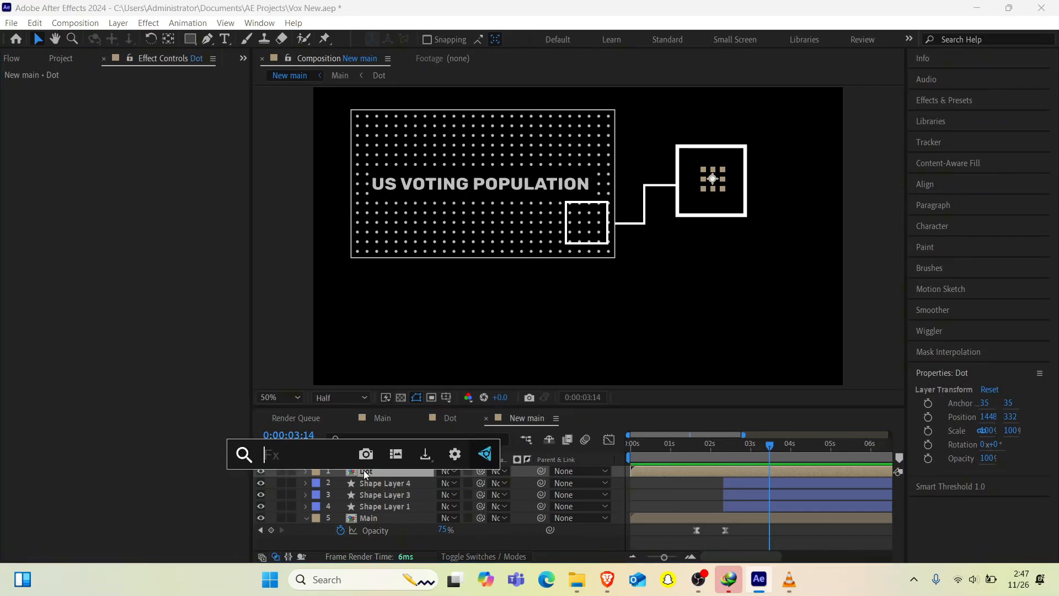
type("motio")
key("Return")
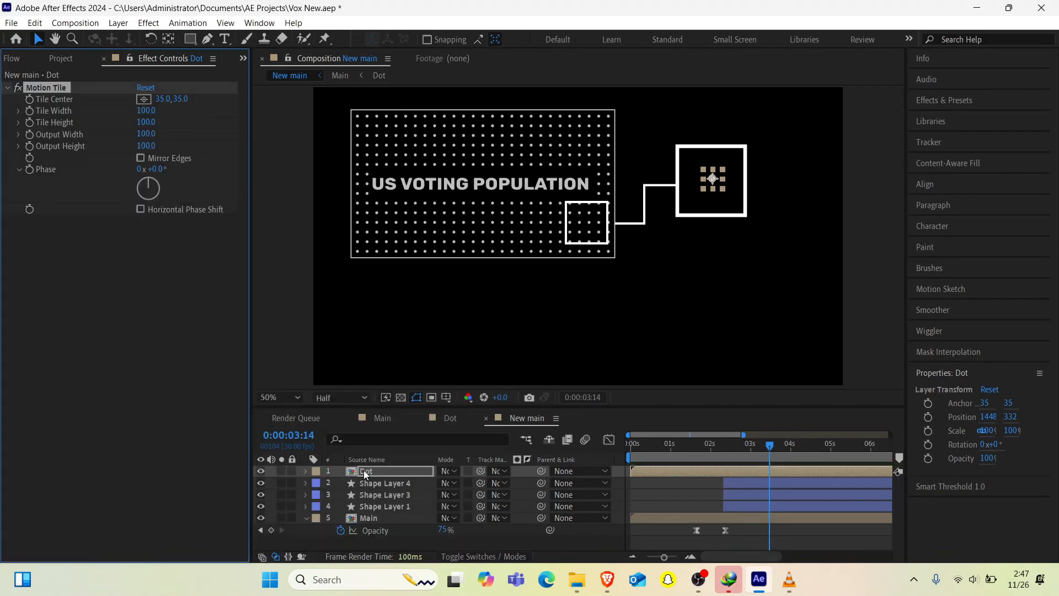
left_click(146, 145)
type("480")
key("Return")
mouse_move(175, 149)
left_mouse_down()
mouse_move(161, 152)
mouse_move(172, 134)
mouse_move(149, 149)
mouse_move(164, 143)
left_mouse_up()
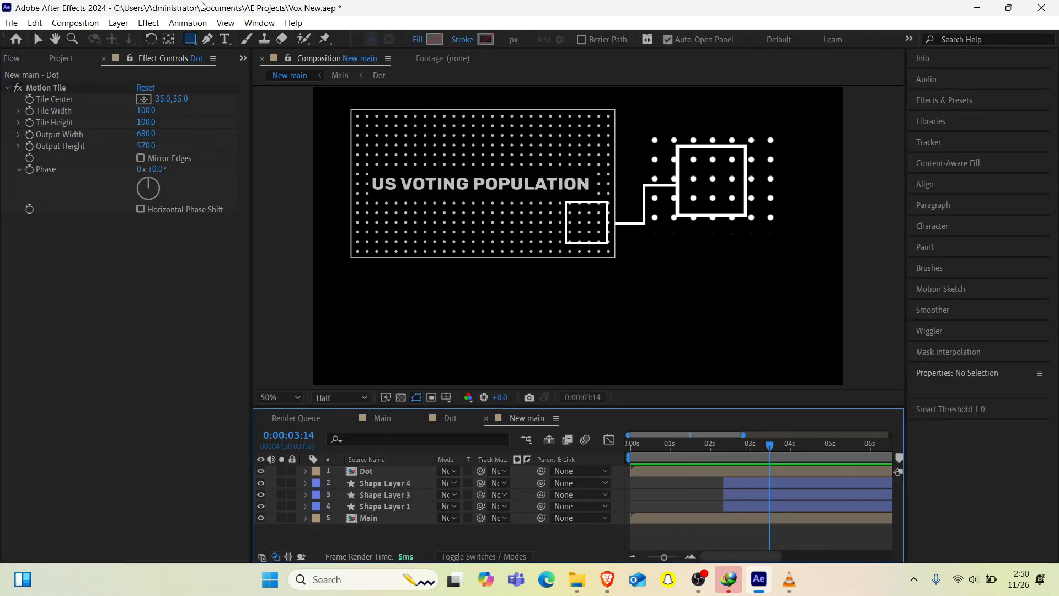
Step: Draw a red F80000 rectangle covering the enlarged square and nudge it into alignment at position 956, 536
left_click(186, 38)
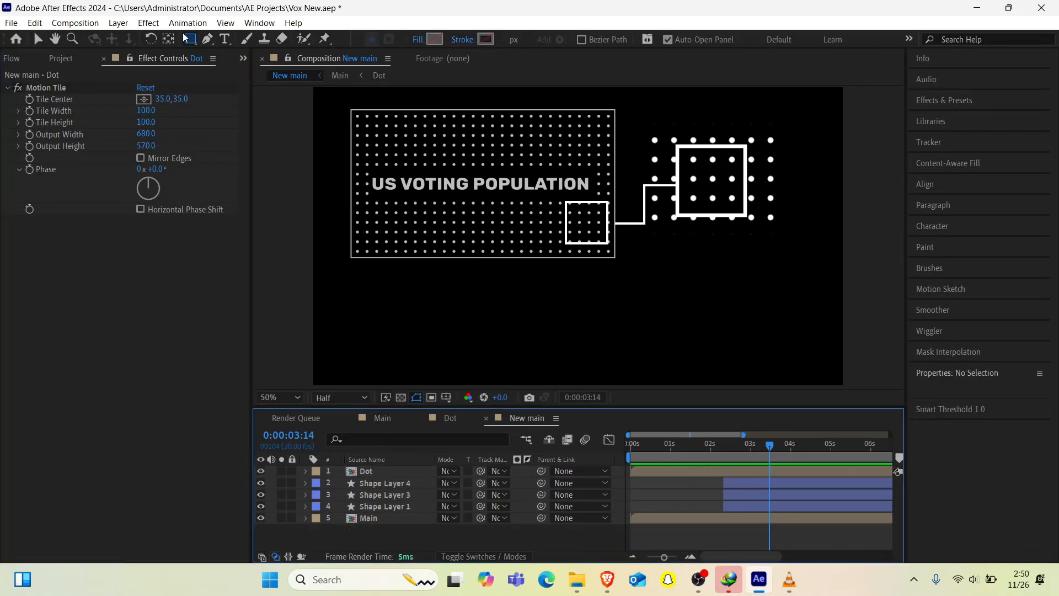
left_click(433, 39)
type("FF0000")
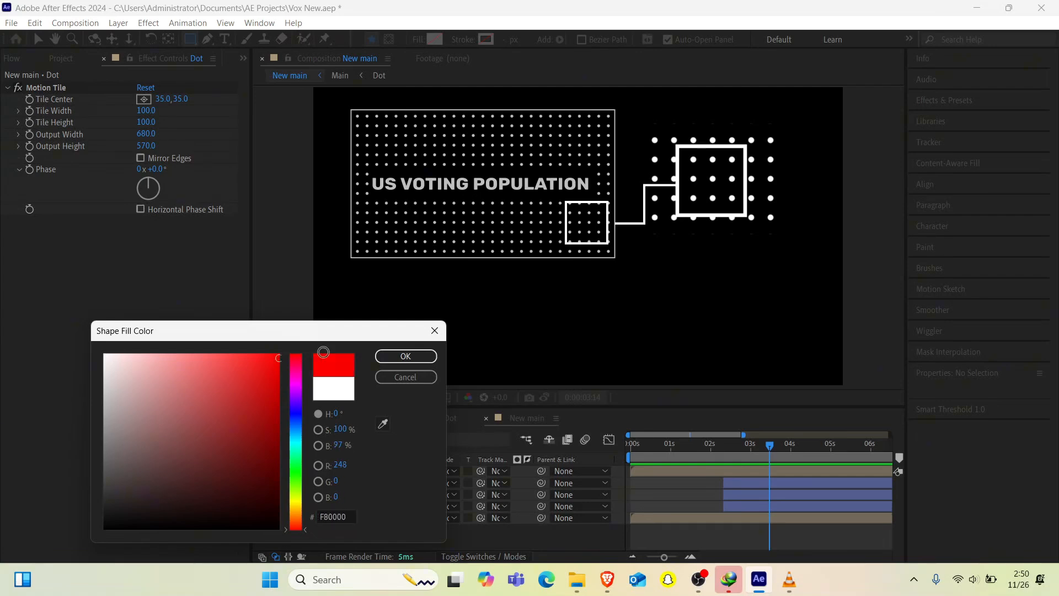
left_click(404, 354)
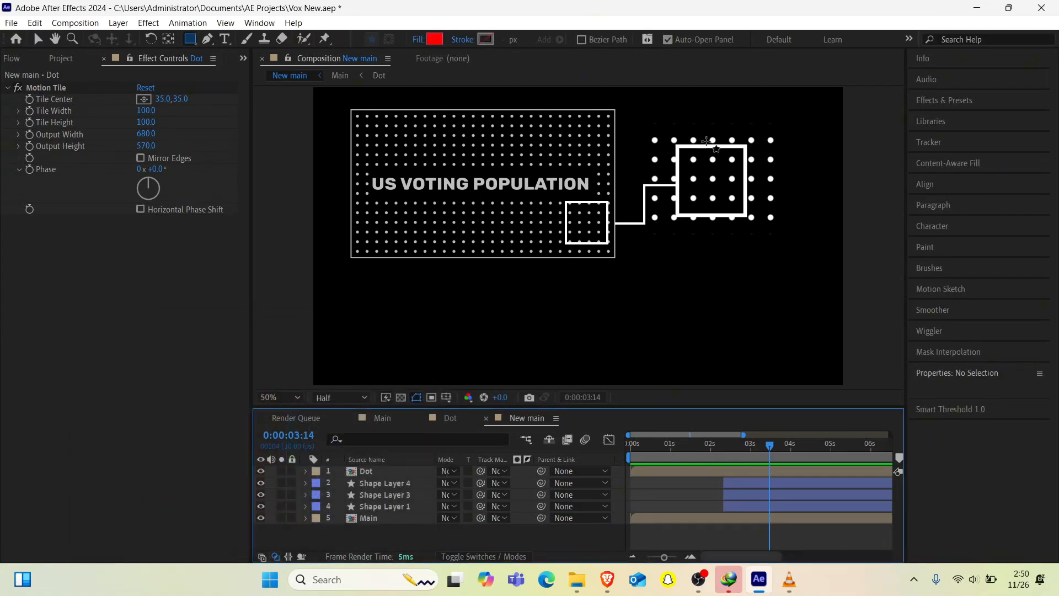
left_click_drag(676, 146, 747, 215)
key("Left")
key("Left")
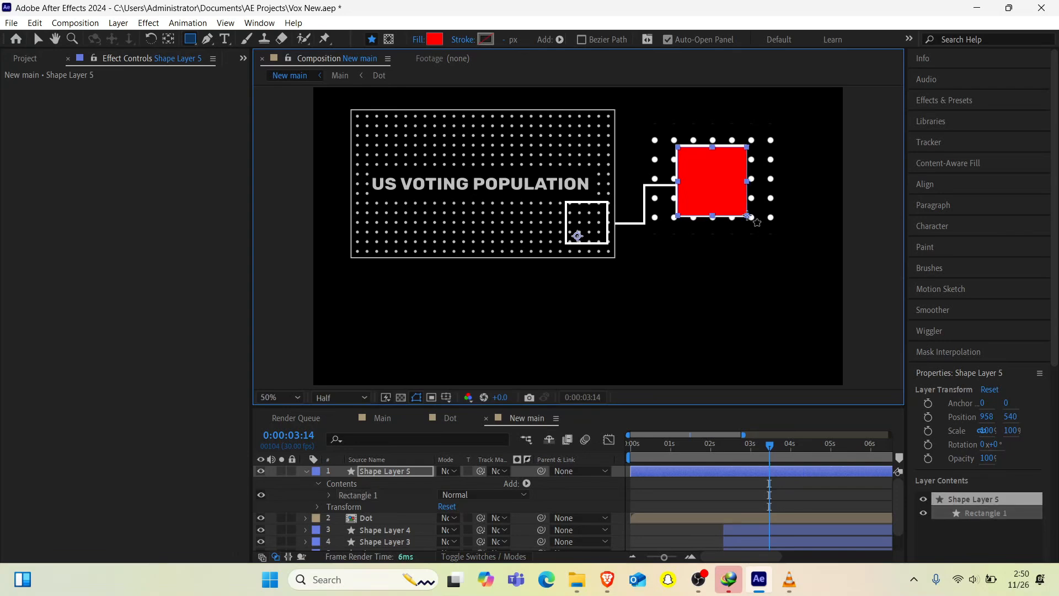
key("Up")
key("Up")
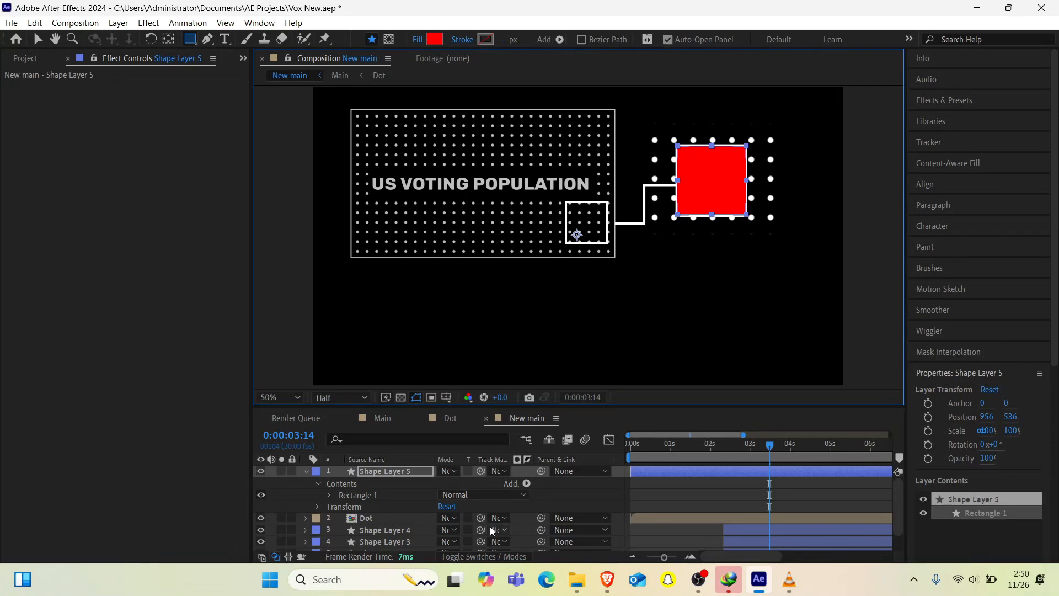
Step: Use the red rectangle as the Dot layer's alpha matte and raise Dot's Motion Tile output to 1400 wide by 1310 high
left_click_drag(481, 519, 394, 474)
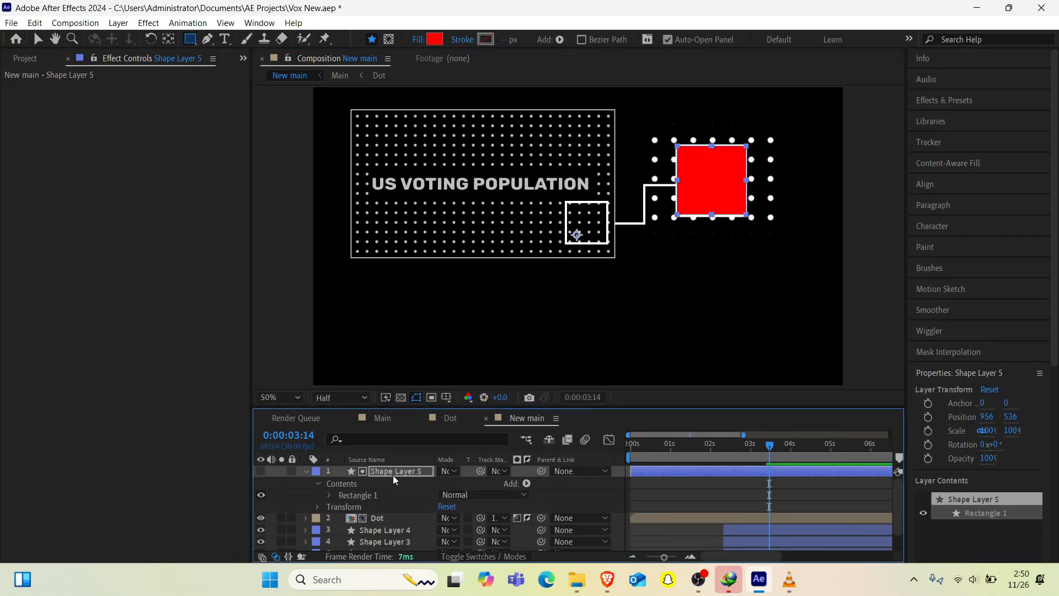
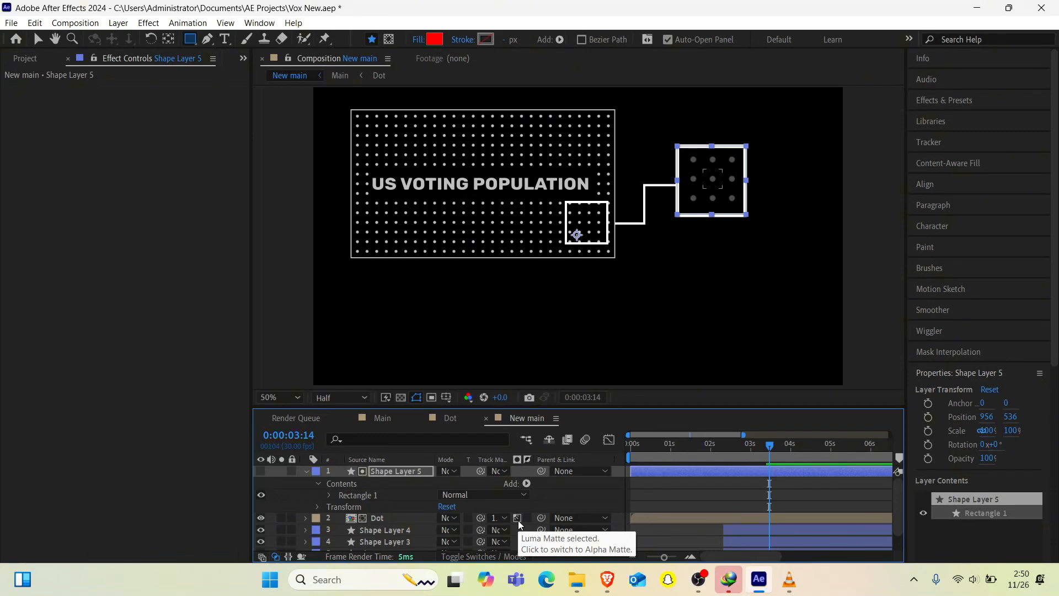
left_click(518, 520)
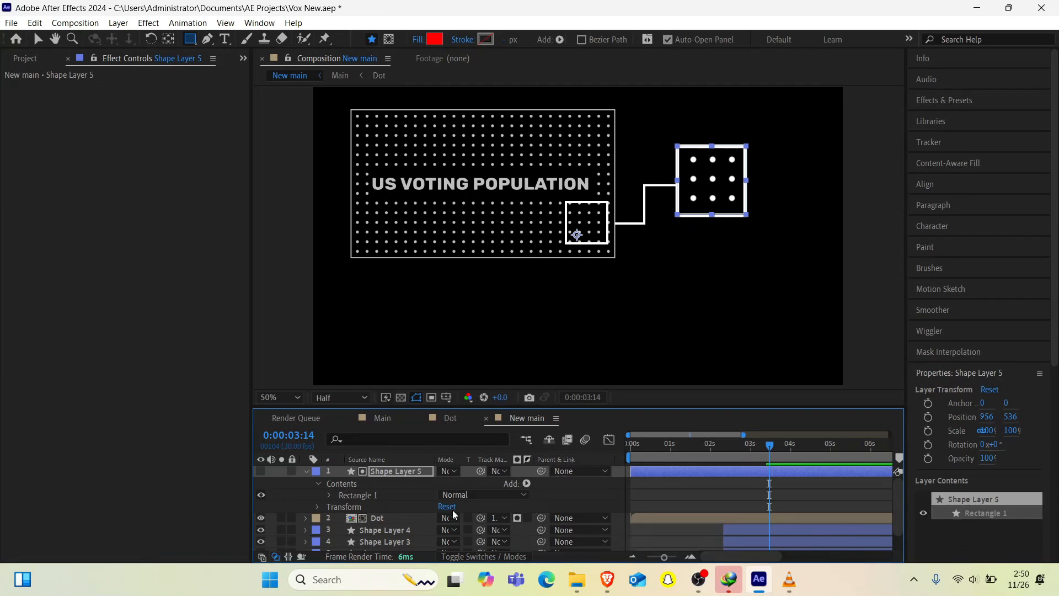
left_click(378, 518)
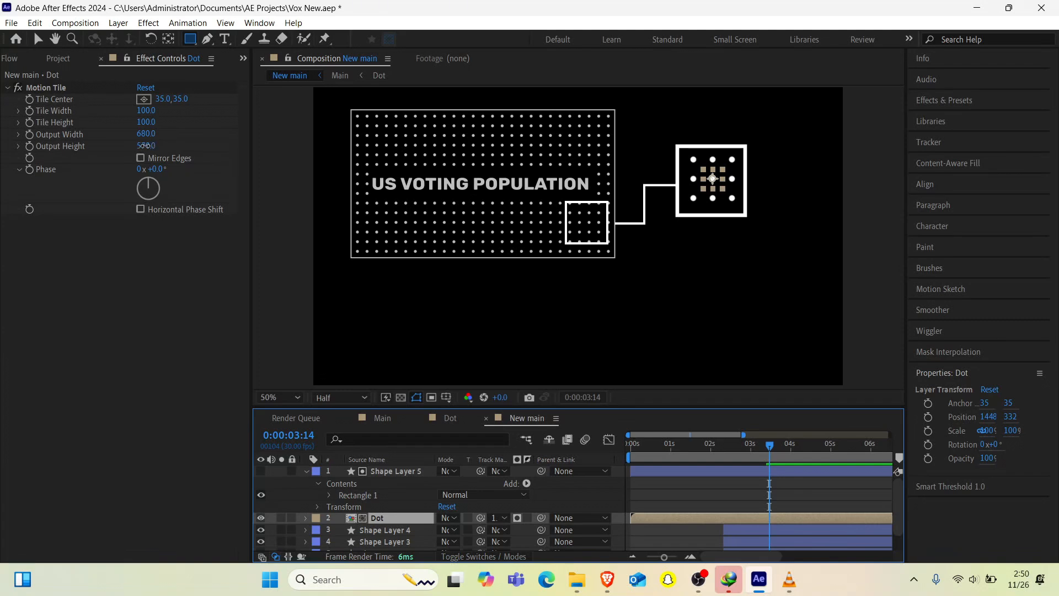
left_click_drag(144, 145, 190, 130)
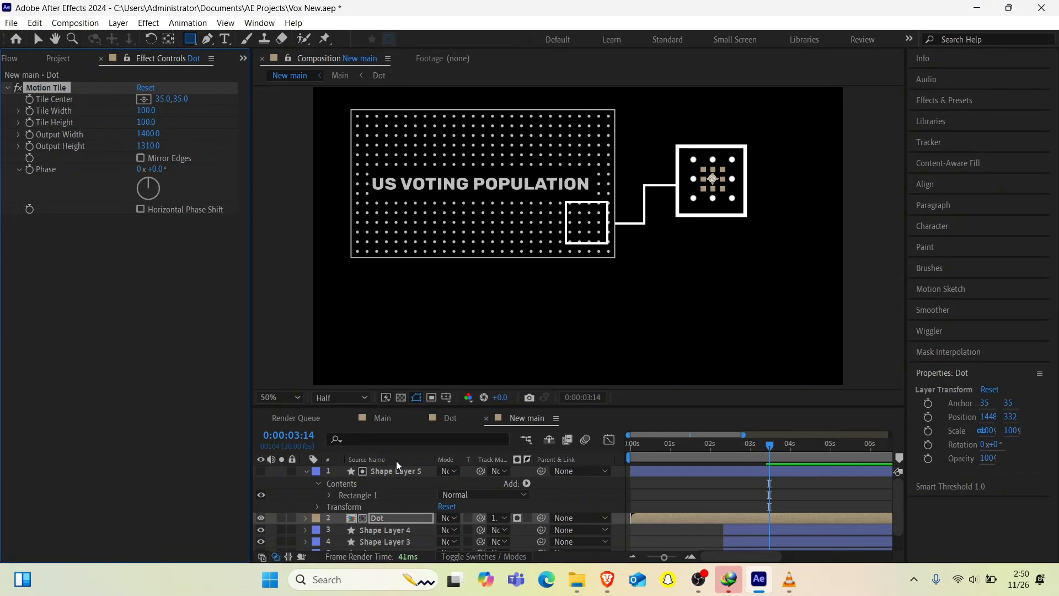
Step: Nudge the Dot layer to position 1446, 342 so its nine dots sit centred in the enlarged square
key("v")
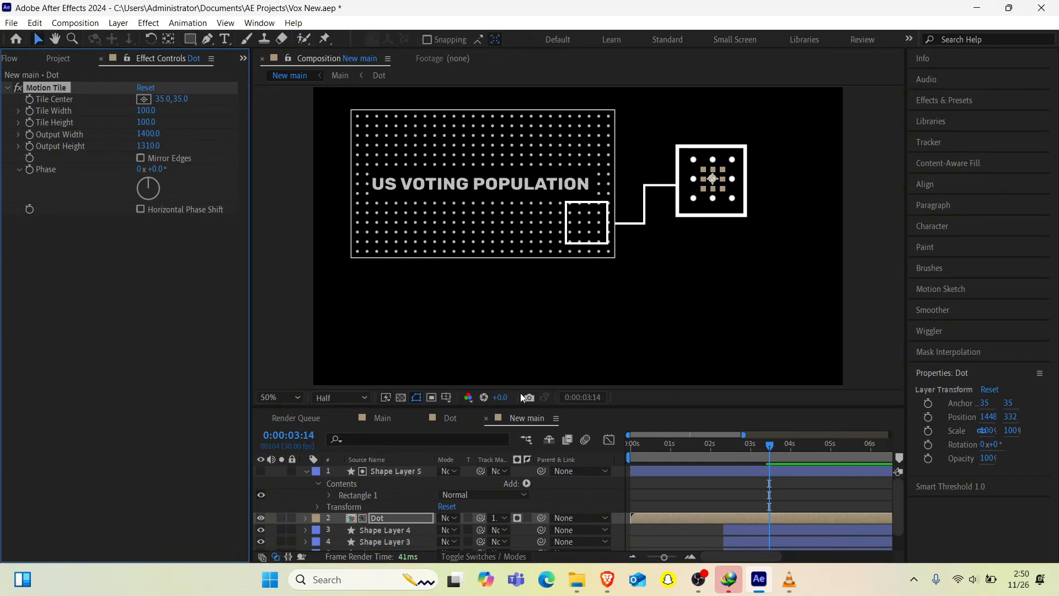
left_click(415, 518)
key("Down")
key("Down")
key("Down")
key("Down")
key("Down")
key("Down")
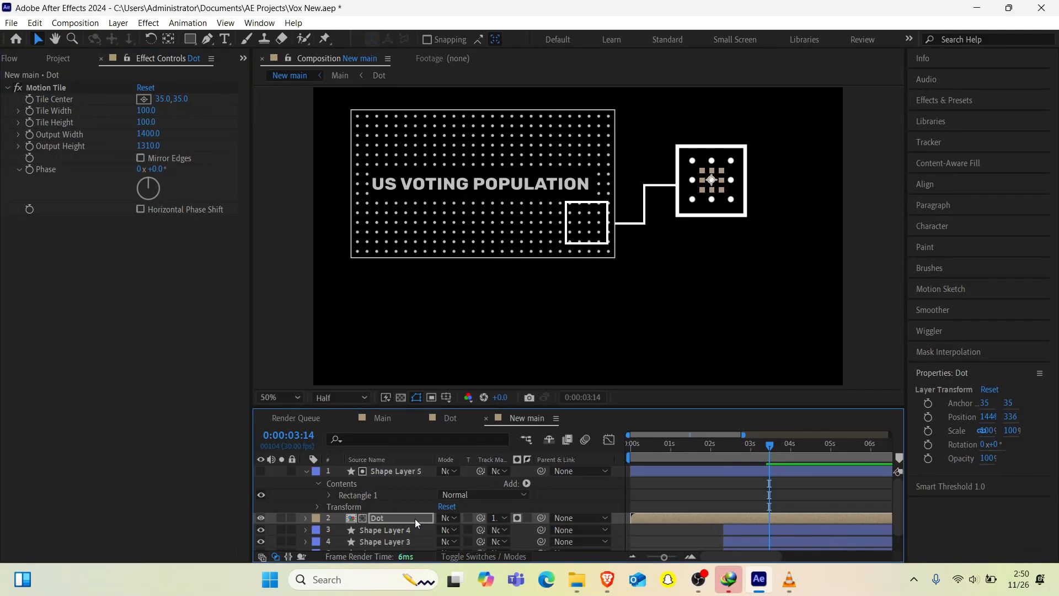
key("Down")
key("Down")
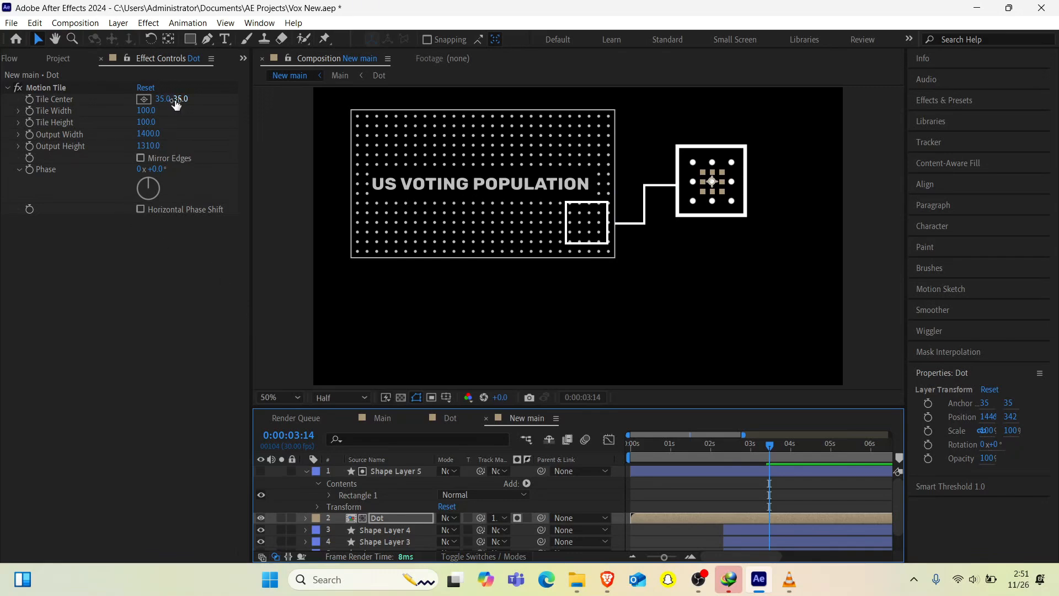
Step: Try a vertical Tile Center of 125 in the Dot layer's Motion Tile and undo it
left_click_drag(175, 105, 244, 94)
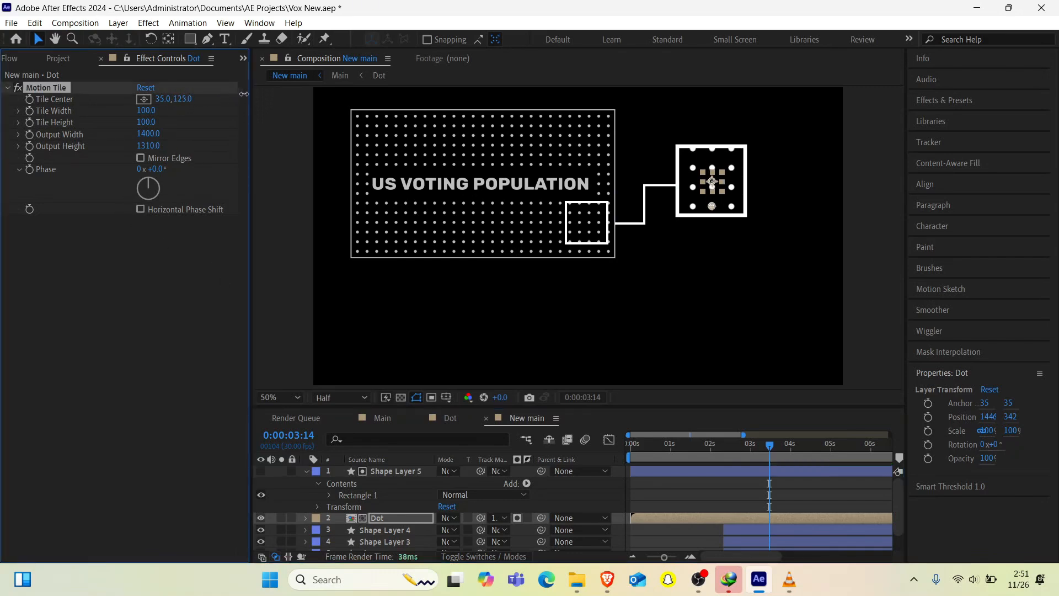
key("ctrl+z")
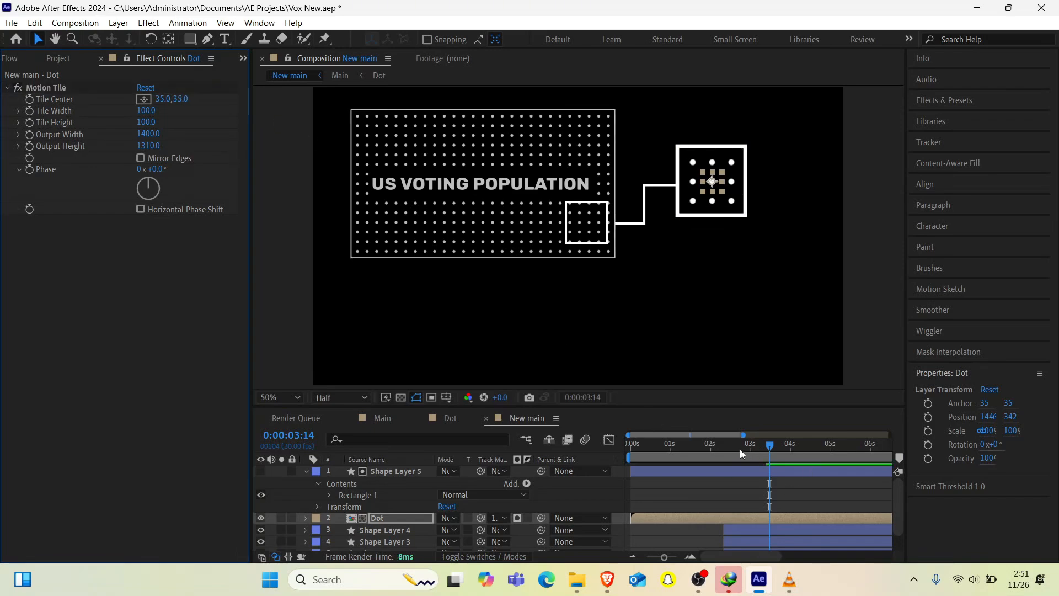
Step: Trim the Dot layer to start at 0:00:02:10 and add a Tile Center keyframe at 0:00:02:27
left_click_drag(739, 448, 724, 449)
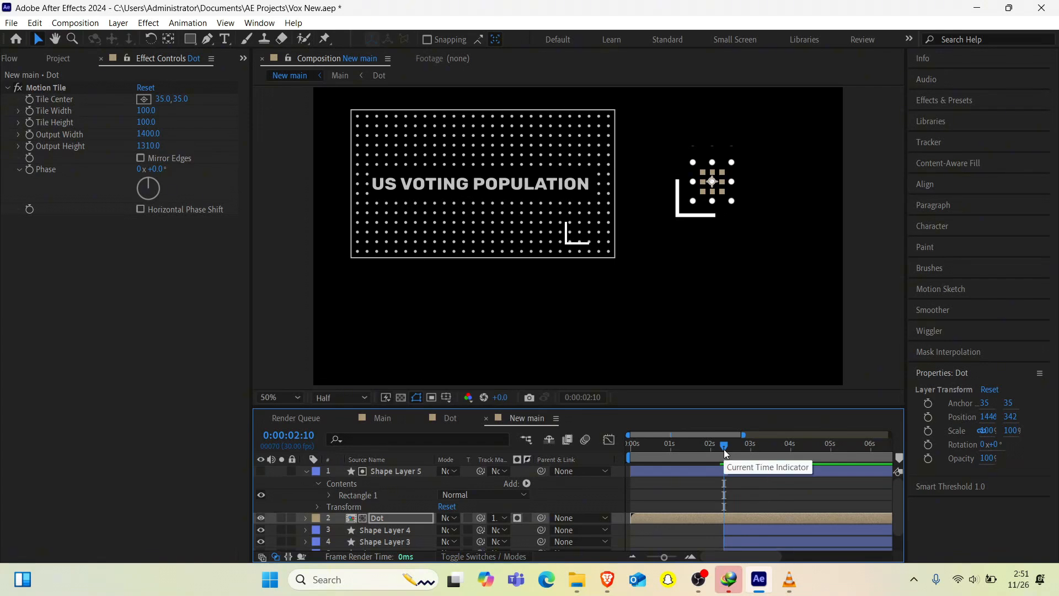
key("alt+bracketleft")
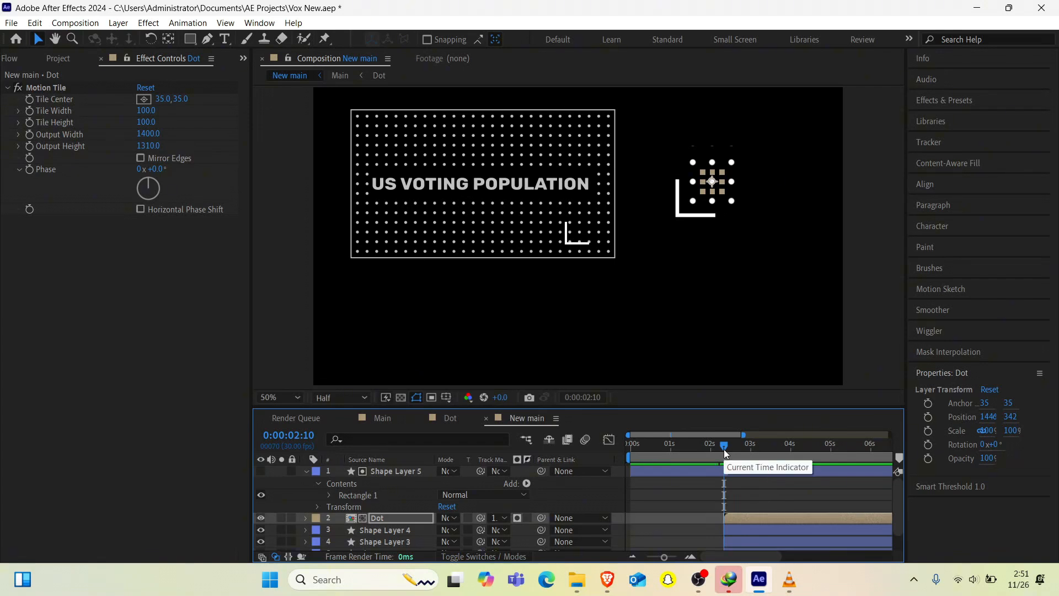
left_click_drag(724, 448, 748, 448)
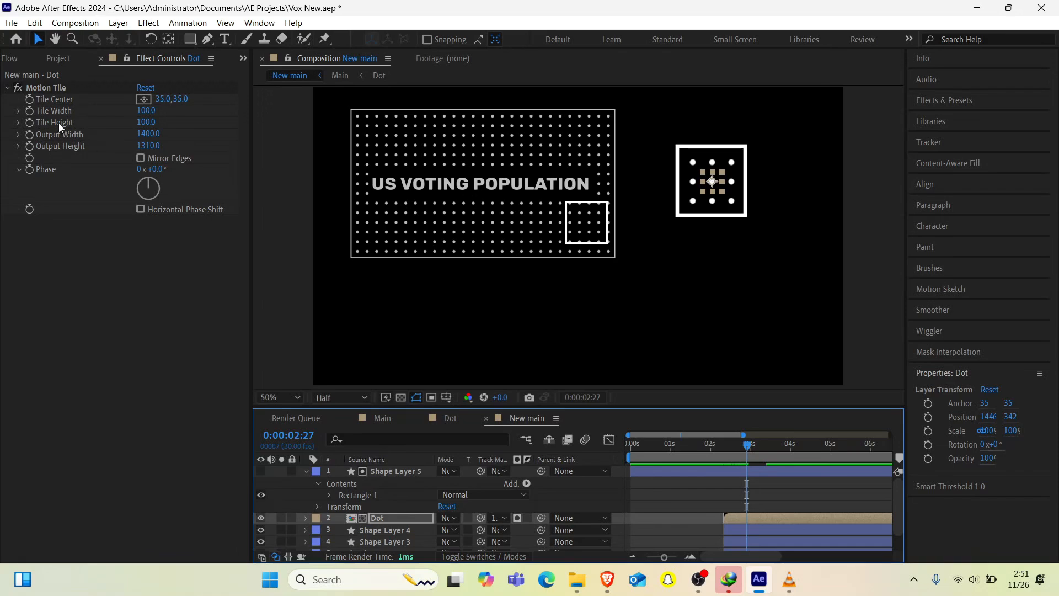
left_click(28, 100)
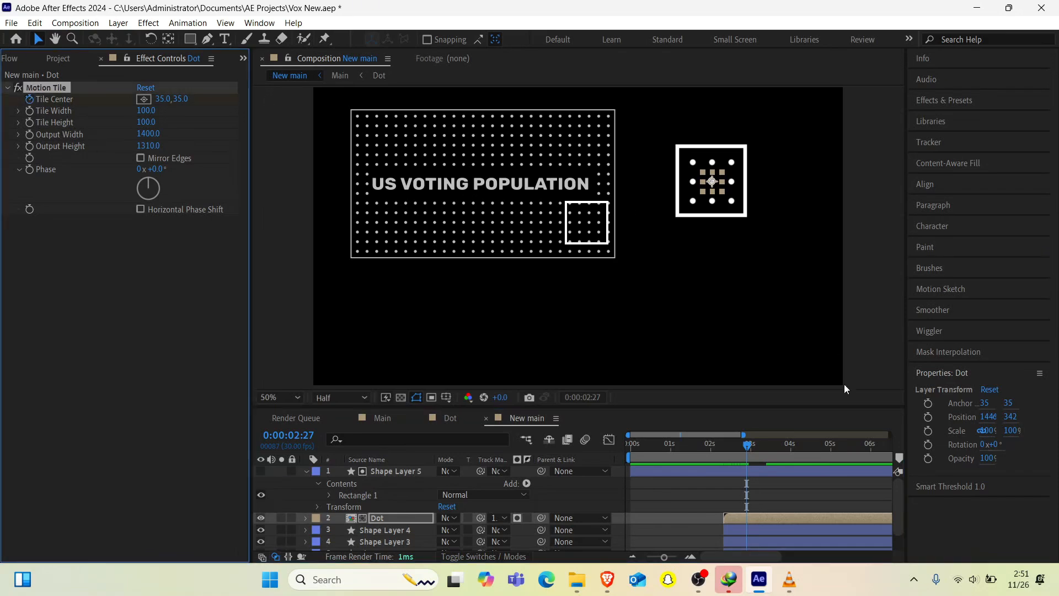
Step: At 0:00:04:14, keyframe Dot's Tile Center at 35, 1017 so the dots scroll vertically
left_click_drag(799, 447, 809, 447)
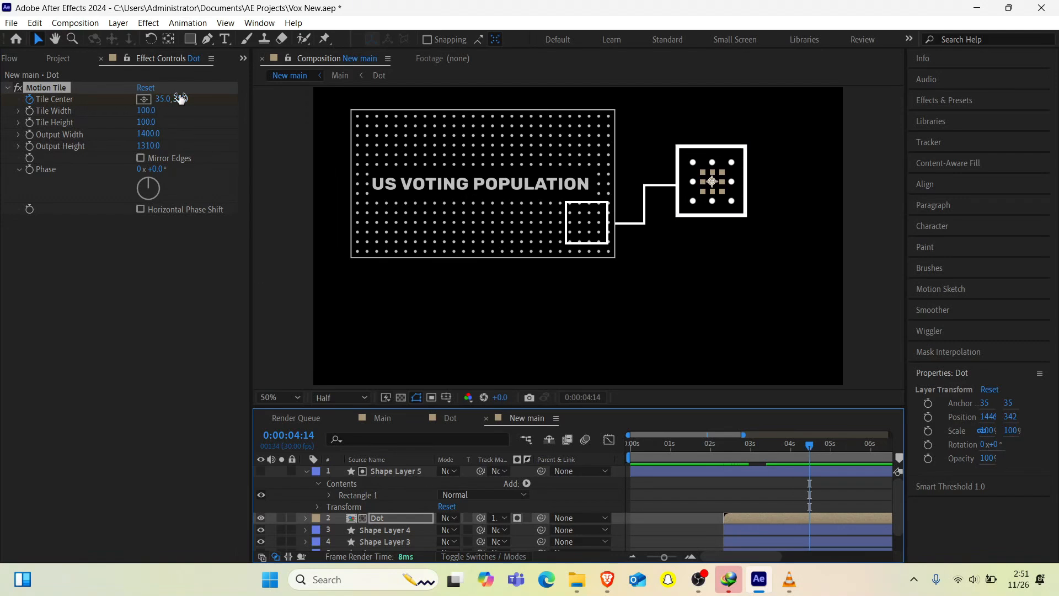
left_click_drag(182, 99, 377, 98)
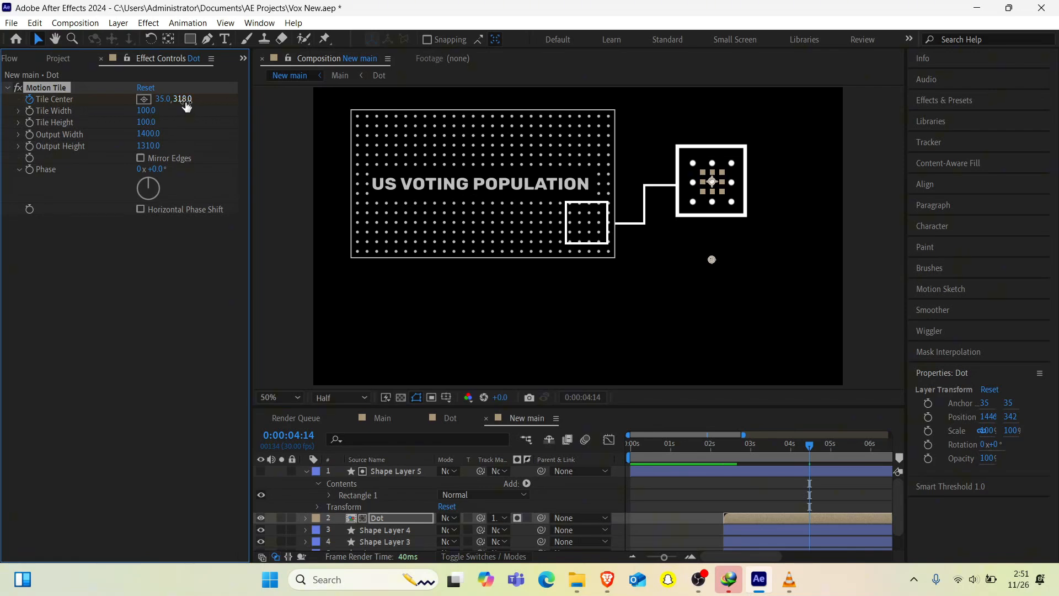
left_click_drag(183, 101, 316, 102)
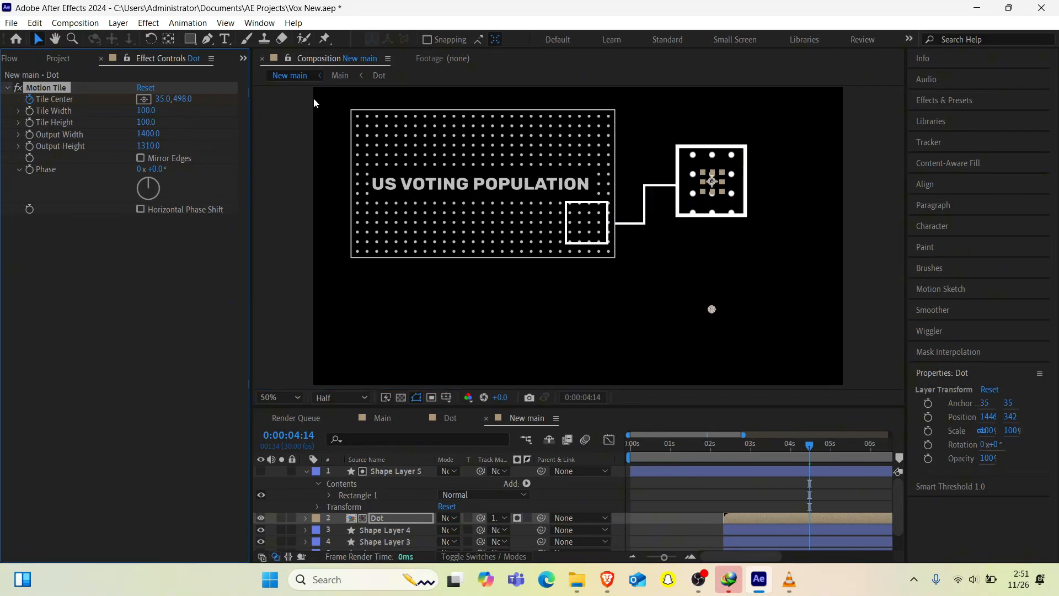
left_click_drag(179, 99, 490, 96)
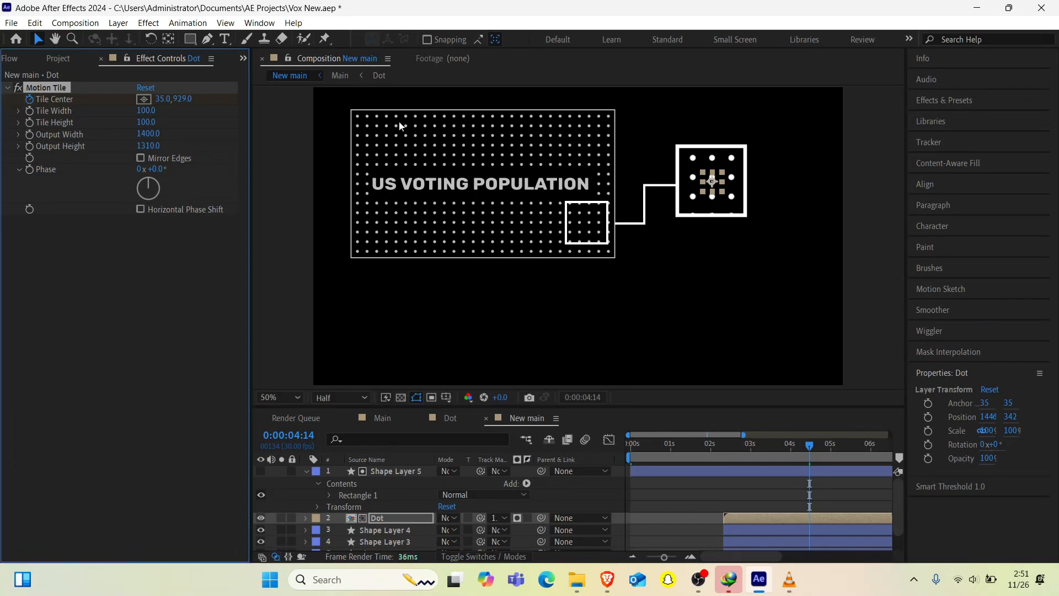
left_click_drag(182, 102, 236, 103)
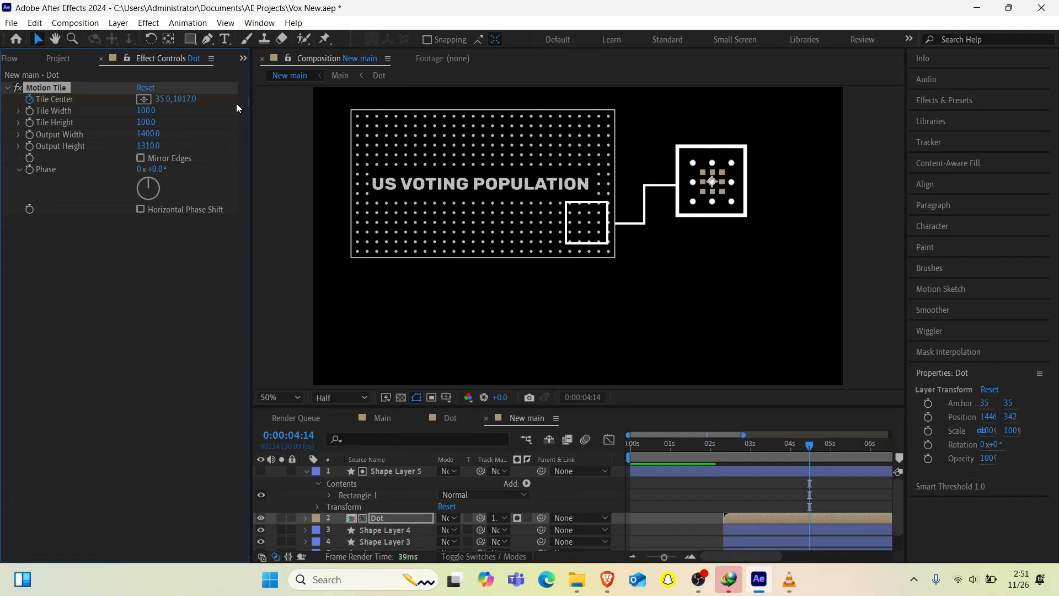
Step: Apply Easy Ease to both Tile Center keyframes and preview the animation from about 0:00:01:27
key("u")
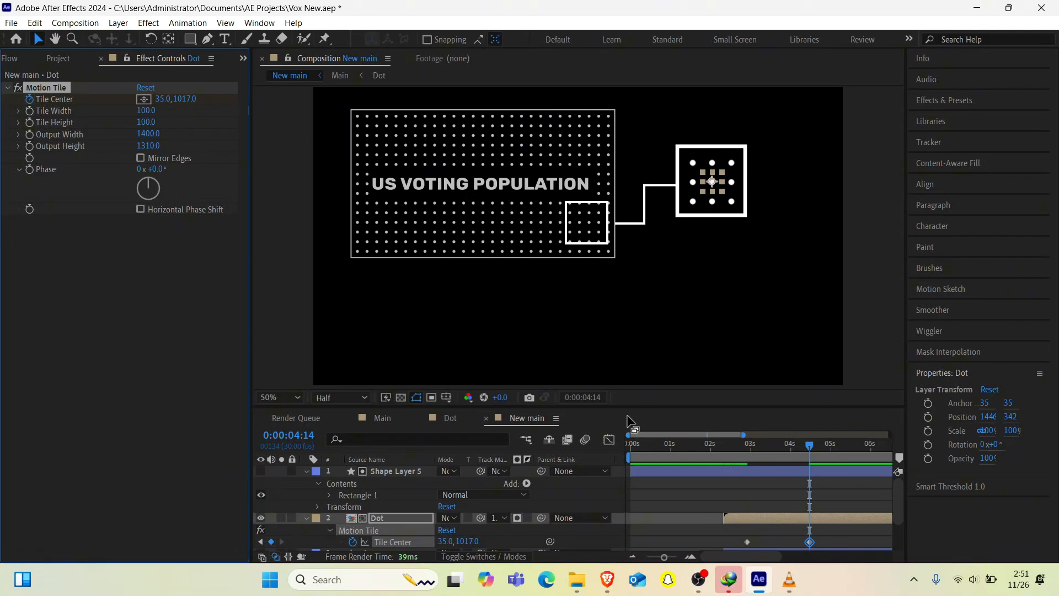
left_click_drag(826, 542, 743, 545)
key("F9")
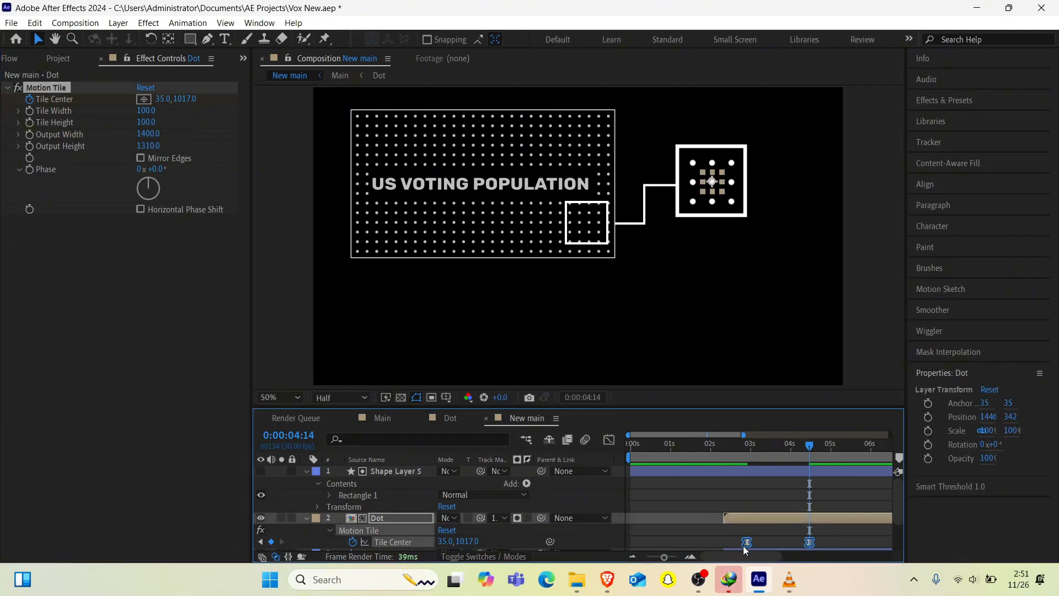
left_click(707, 448)
key("space")
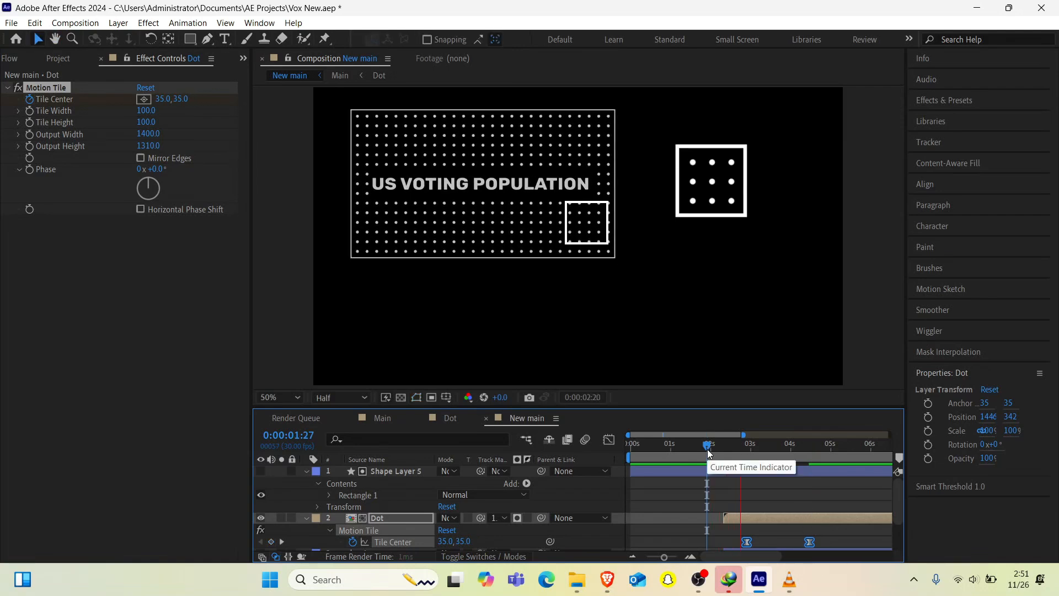
key("space")
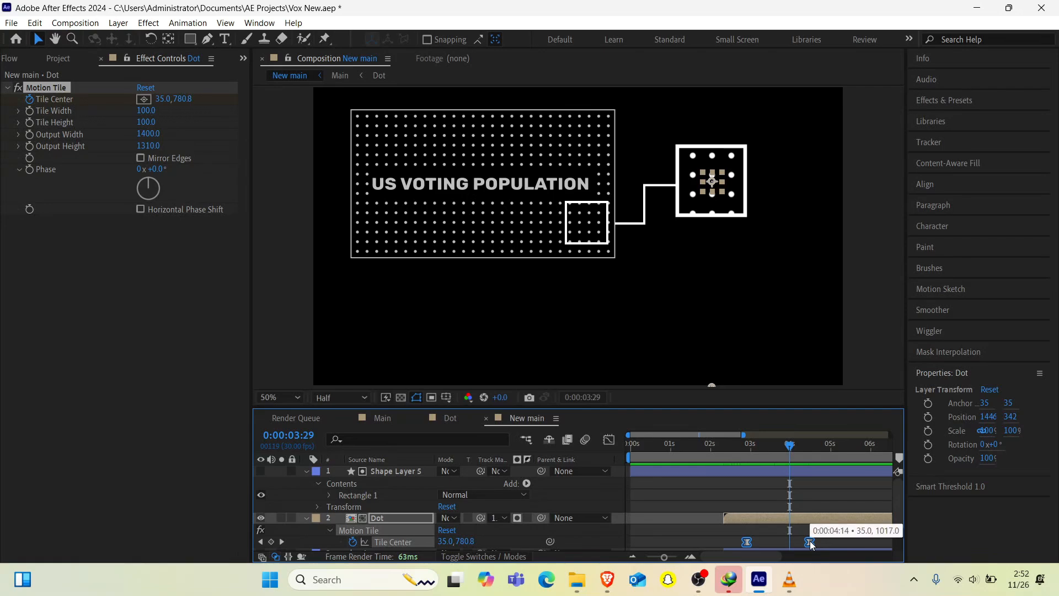
Step: Slow the dot scroll by moving the last Tile Center keyframe to 0:00:06:09 and preview it from 0:00:01:29
left_click_drag(810, 543, 885, 545)
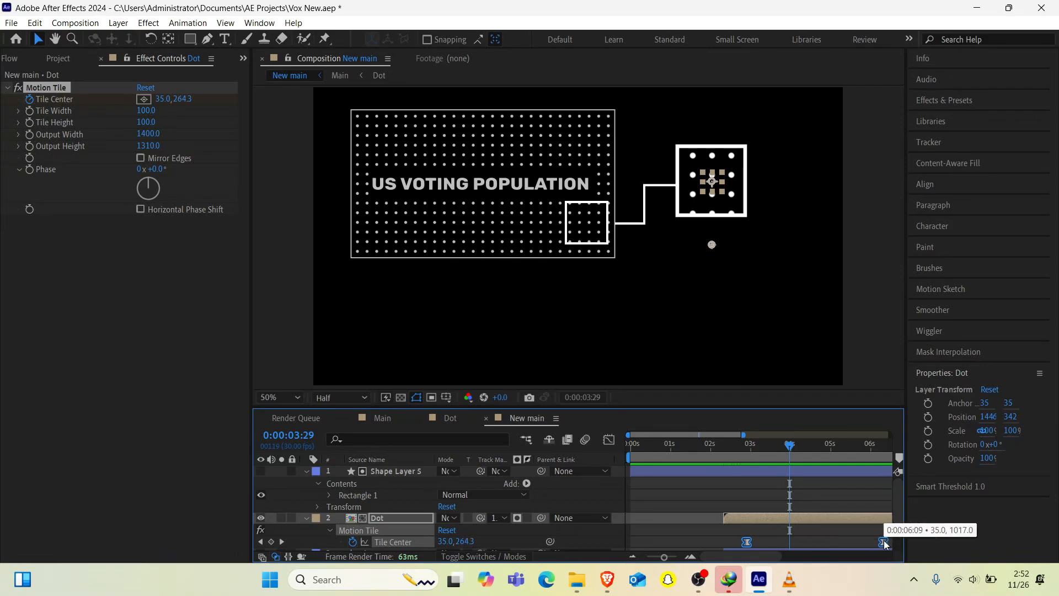
left_click(711, 456)
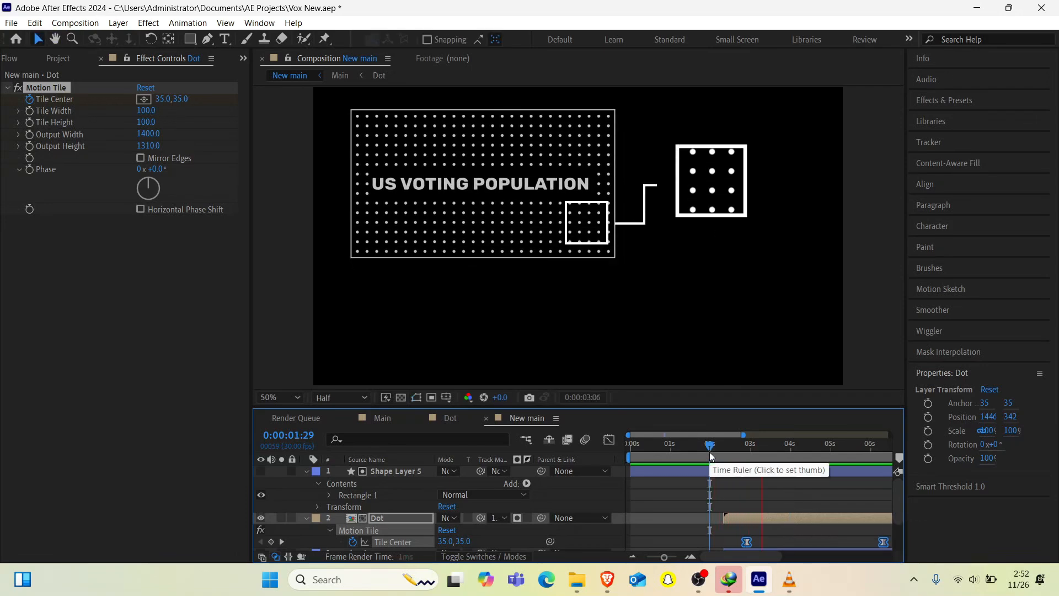
key("space")
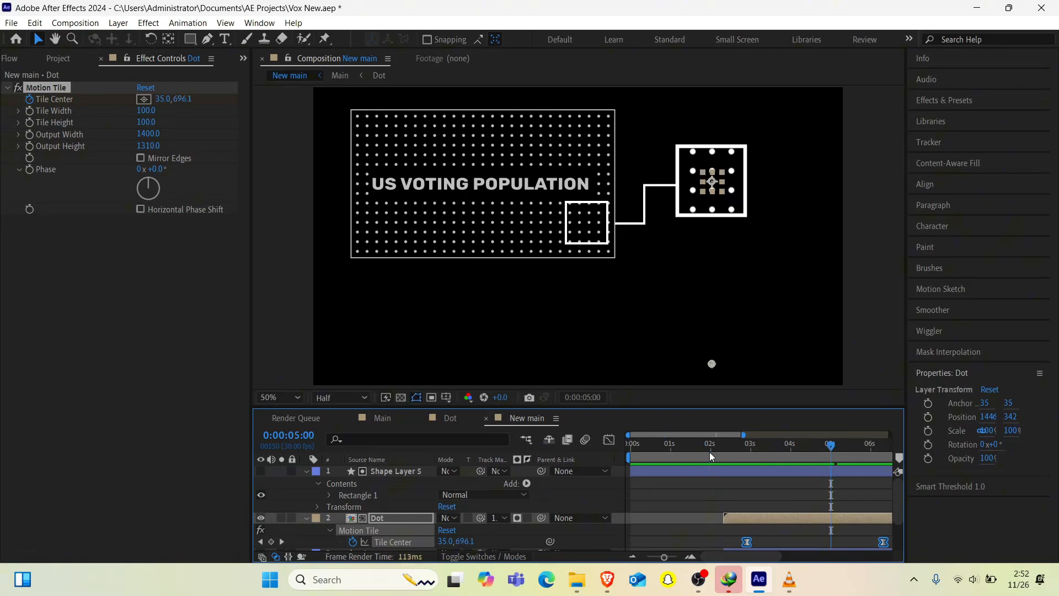
scroll(789, 522, "right", 4)
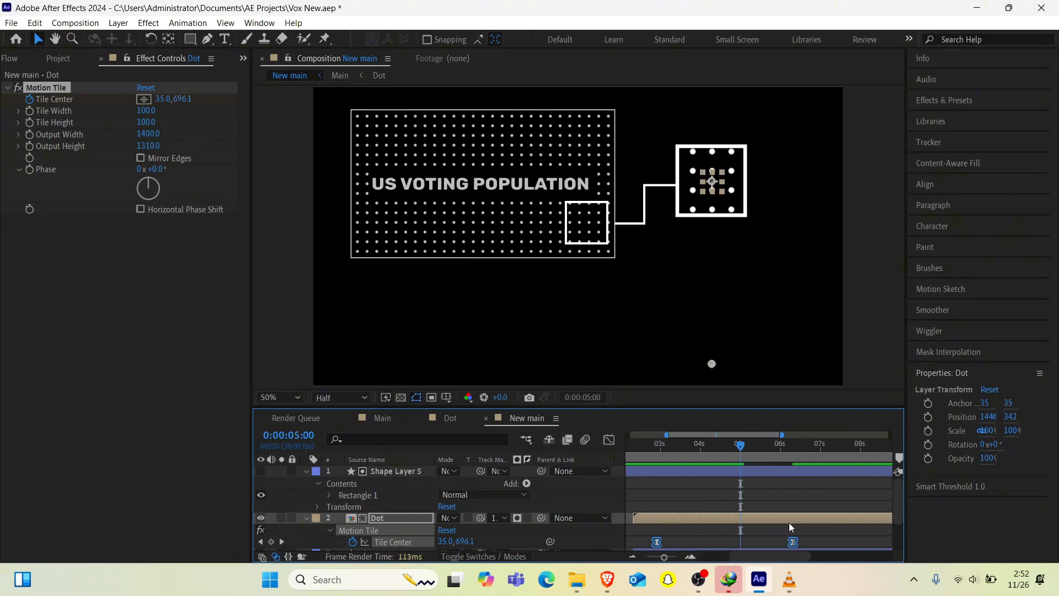
Step: Slow the dot scroll further by moving Dot's last Tile Center keyframe about two seconds along the timeline, and preview it
left_click_drag(792, 544, 872, 539)
scroll(809, 548, "left", 6)
left_click(721, 457)
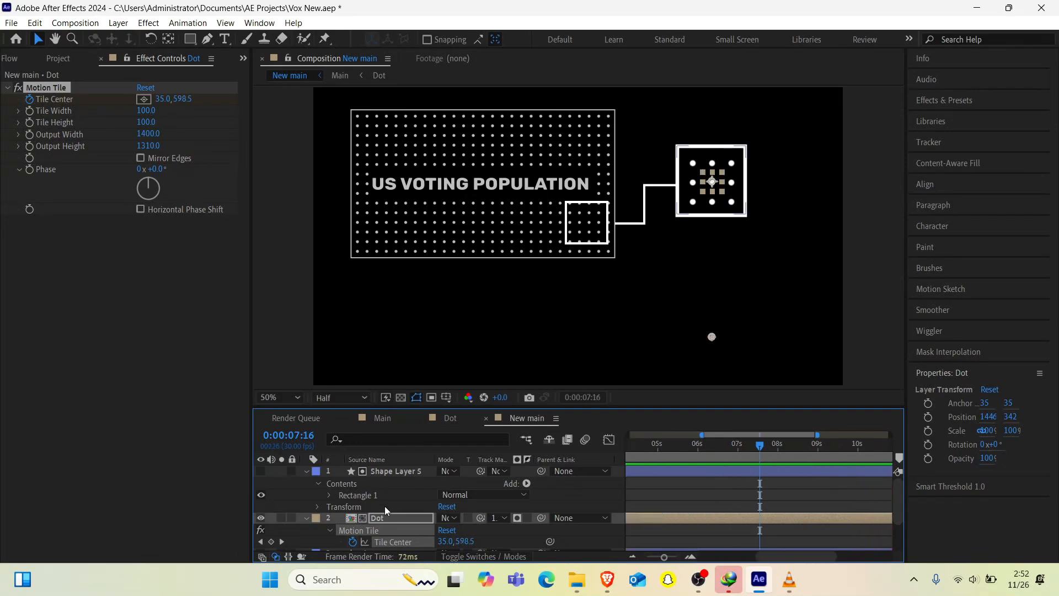
Step: Stretch Shape Layer 4's square frame into a wider, slightly taller rectangle and reposition it to about 1507, 339, meeting the connector
left_click(305, 473)
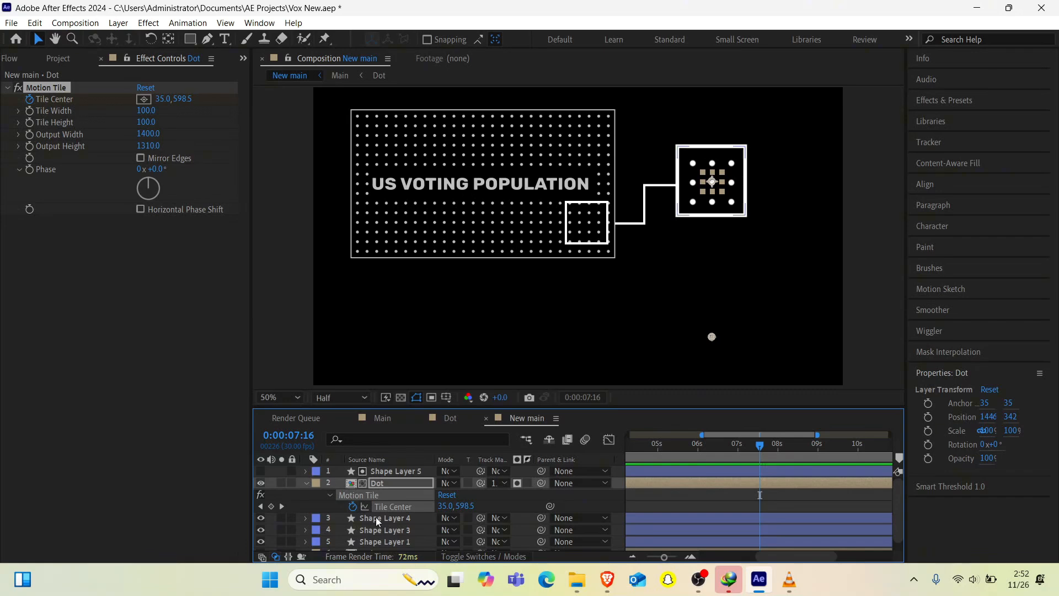
left_click(735, 191)
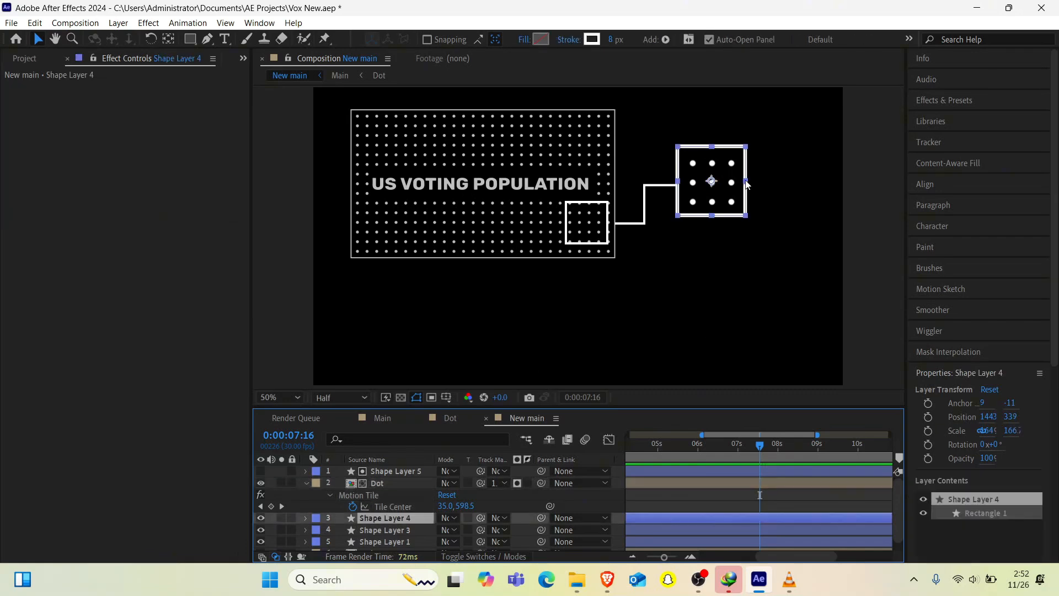
mouse_move(747, 184)
left_mouse_down()
mouse_move(767, 184)
mouse_move(761, 177)
left_mouse_up()
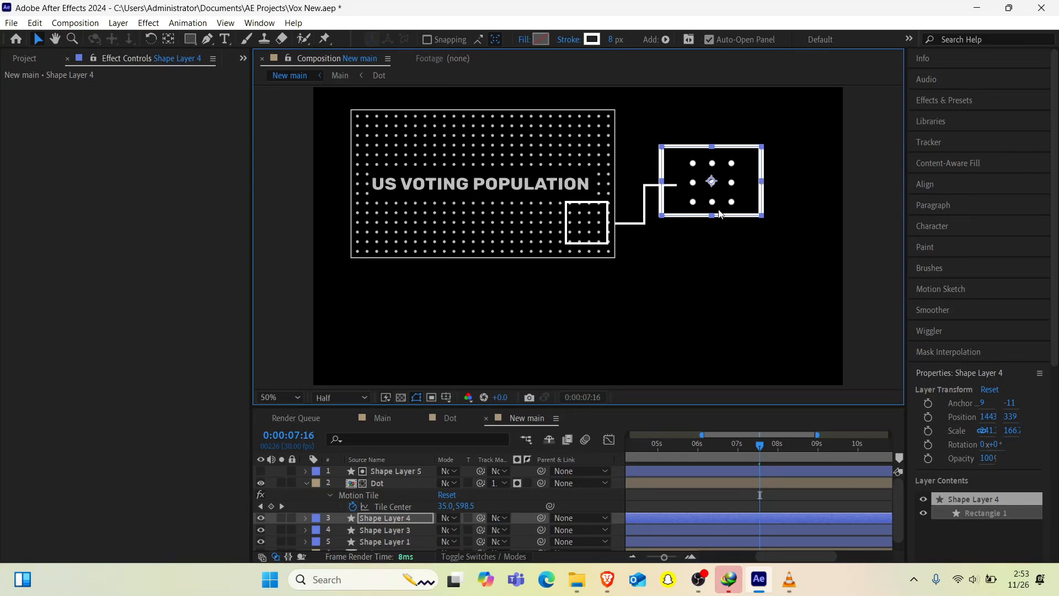
mouse_move(713, 215)
left_mouse_down()
mouse_move(727, 204)
mouse_move(724, 213)
left_mouse_up()
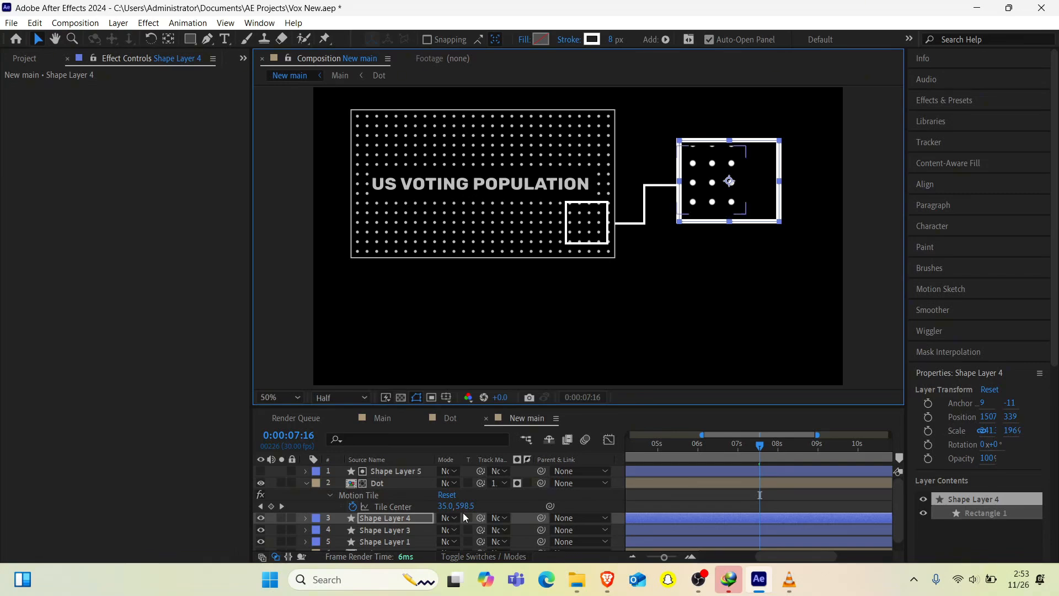
Step: Enlarge the Shape Layer 5 matte to about 132.1 by 116.8% and move it to about 862, 576 inside the widened frame
left_click(384, 471)
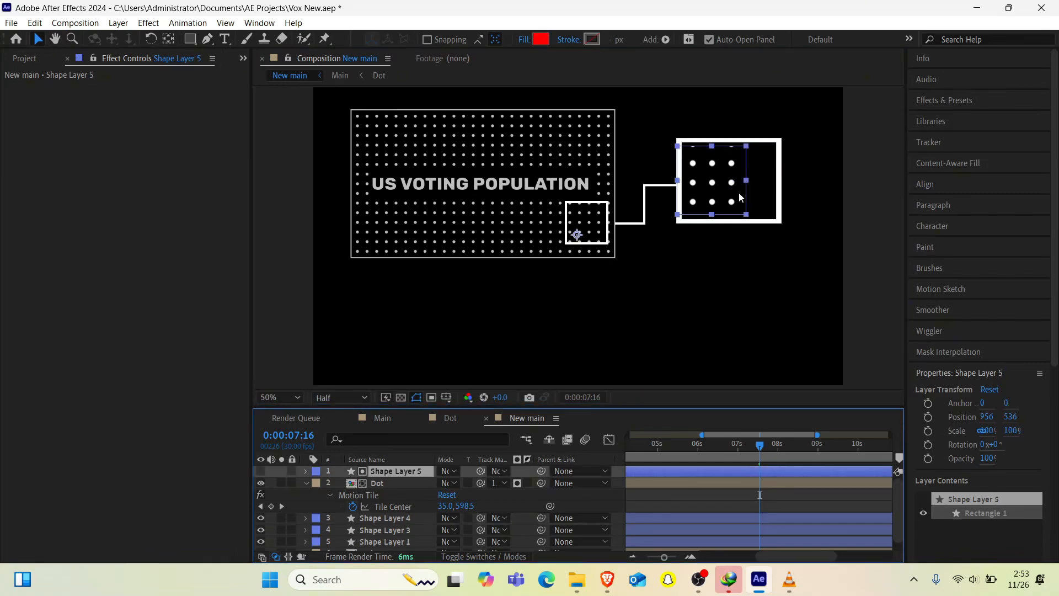
left_click_drag(748, 182, 769, 182)
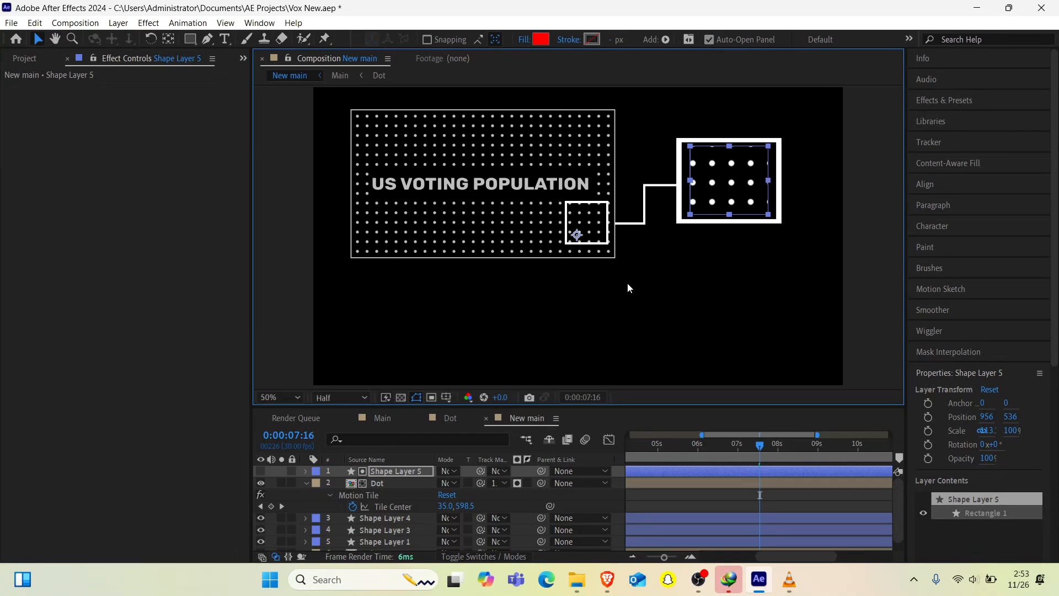
key("s")
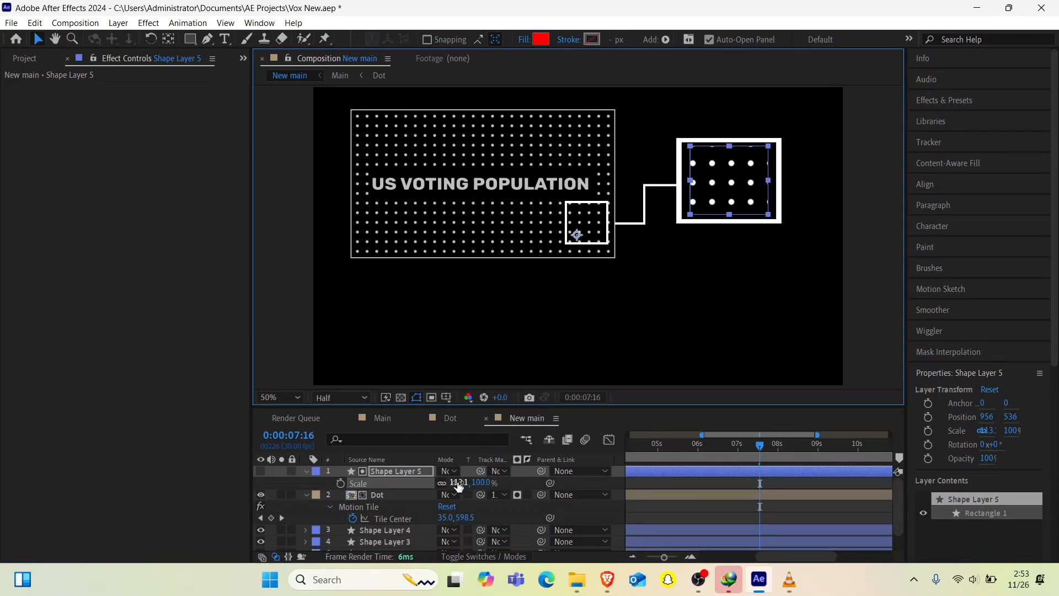
left_click_drag(459, 483, 470, 484)
left_click_drag(735, 192, 710, 202)
left_click(707, 199)
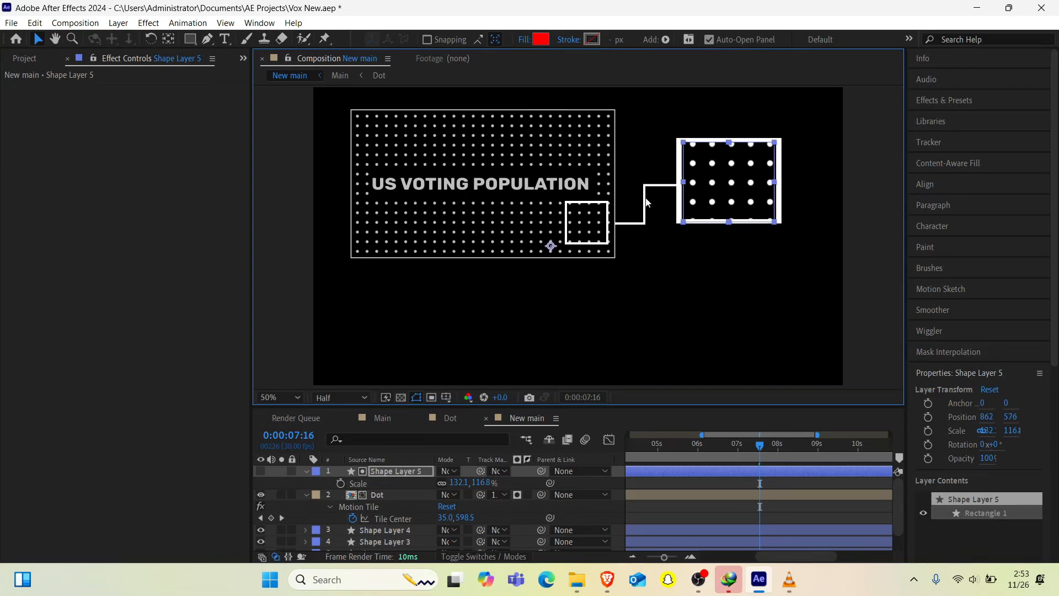
Step: Center Shape Layer 5's anchor point, widen the matte to 144.9%, and nudge it up to fit the frame
left_click(168, 39)
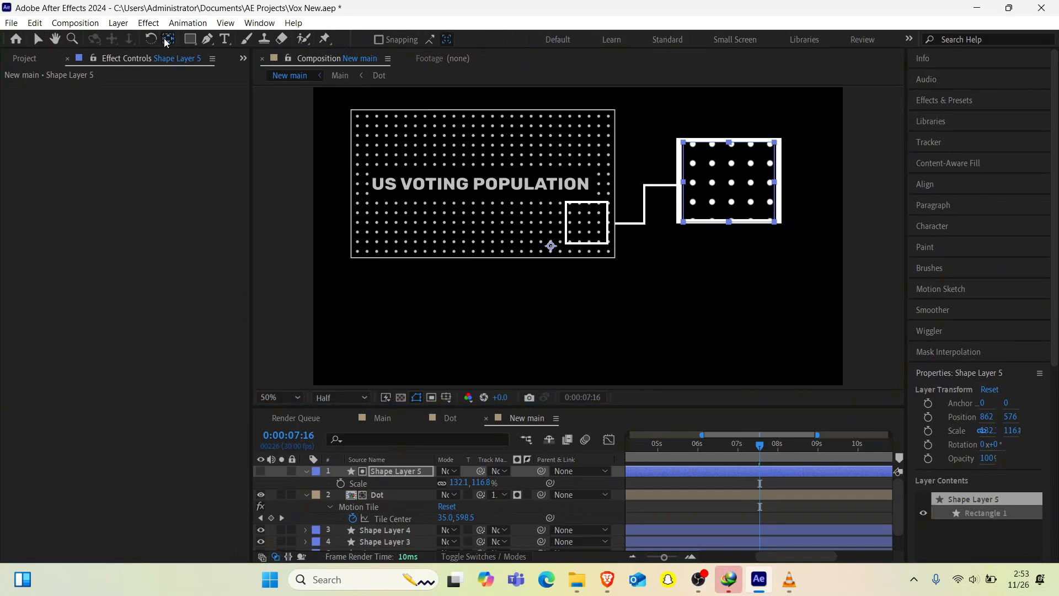
key("ctrl+alt+Home")
key("v")
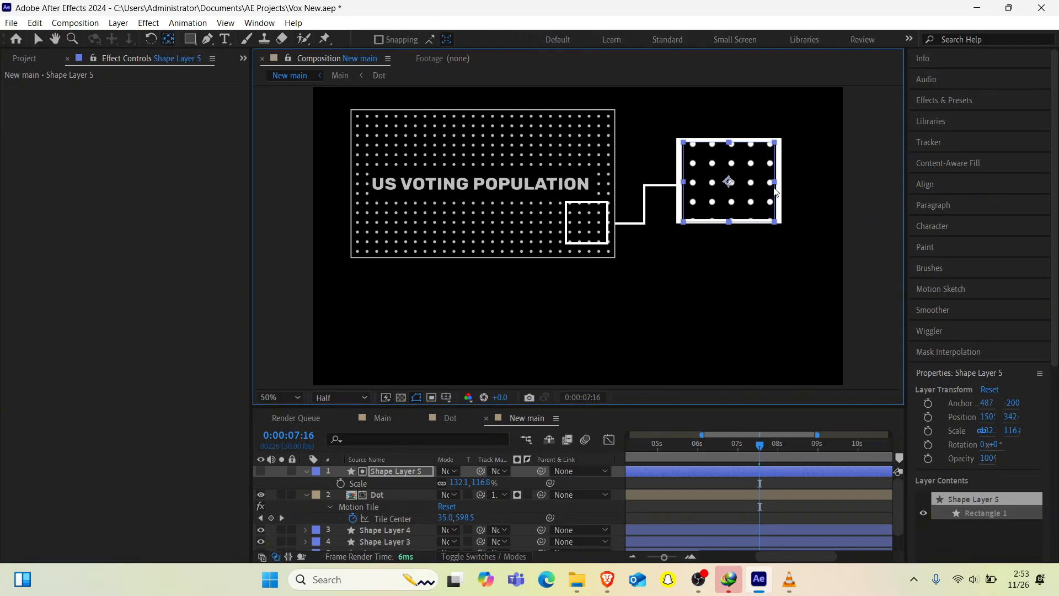
left_click_drag(775, 186, 779, 186)
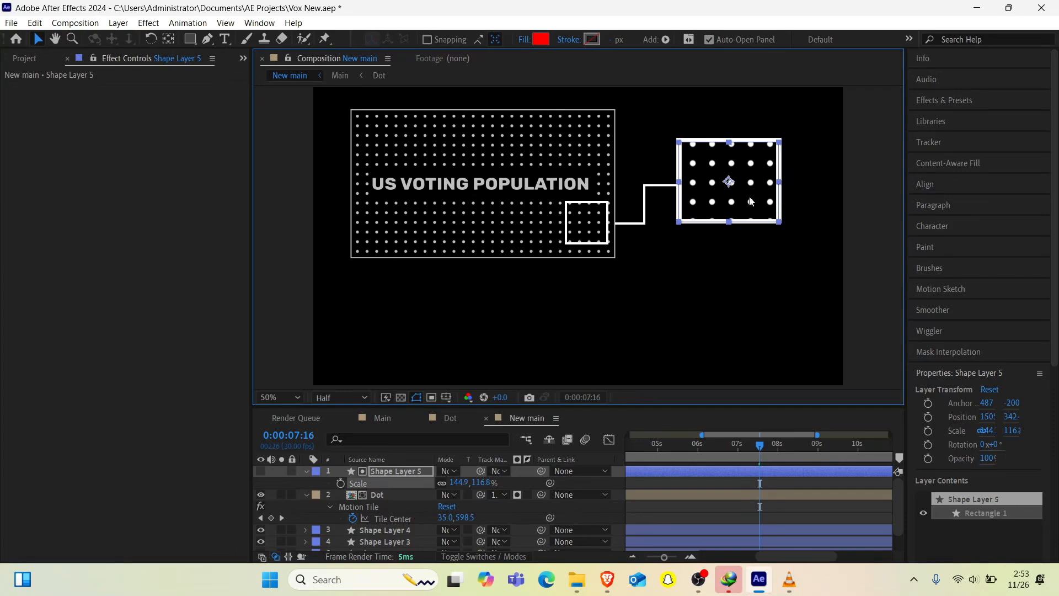
key("Up")
key("Up")
key("Up")
key("Up")
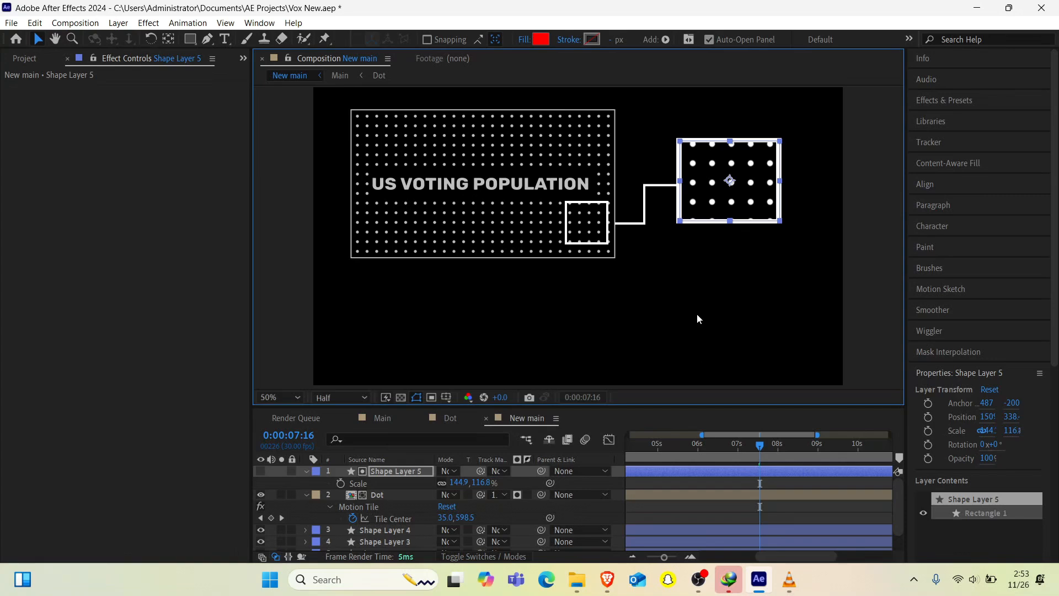
Step: Set Shape Layer 4's stroke width to 5 px and preview the dot scroll from 0:00:03:28
scroll(704, 497, "left", 4)
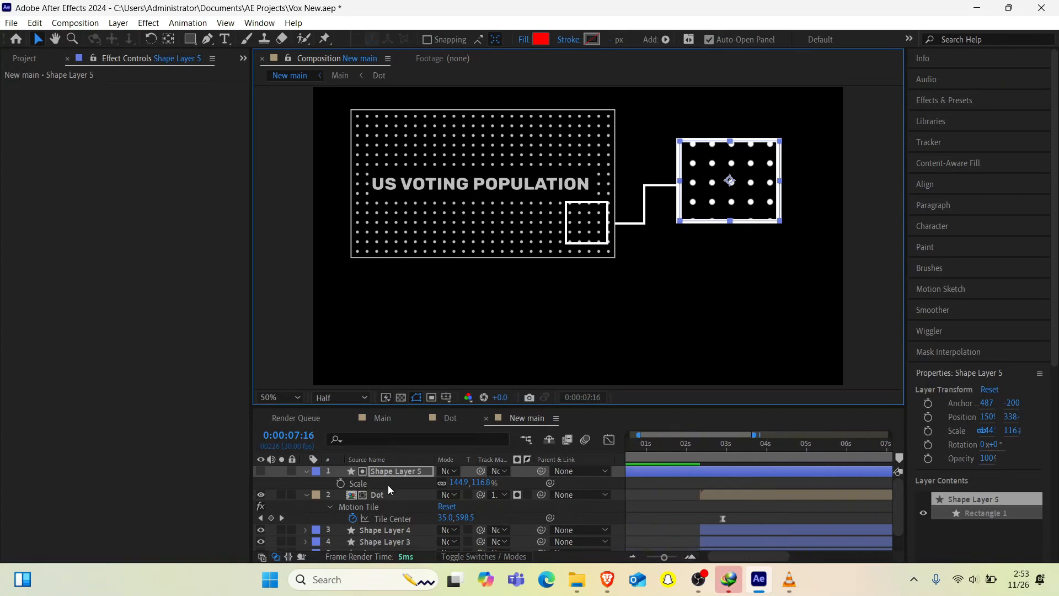
left_click(381, 530)
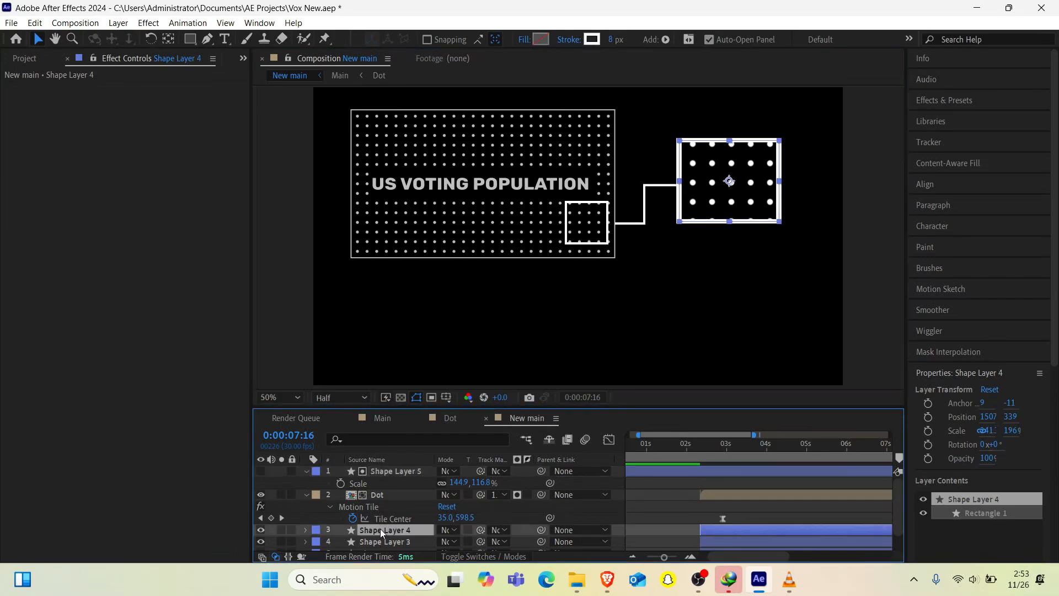
left_click(615, 40)
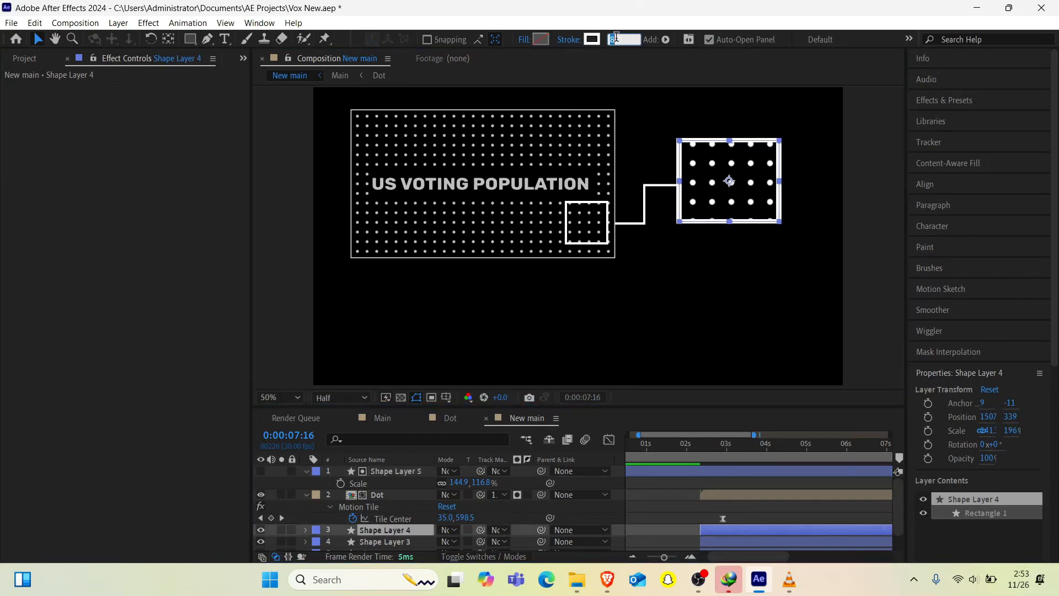
type("5")
key("Return")
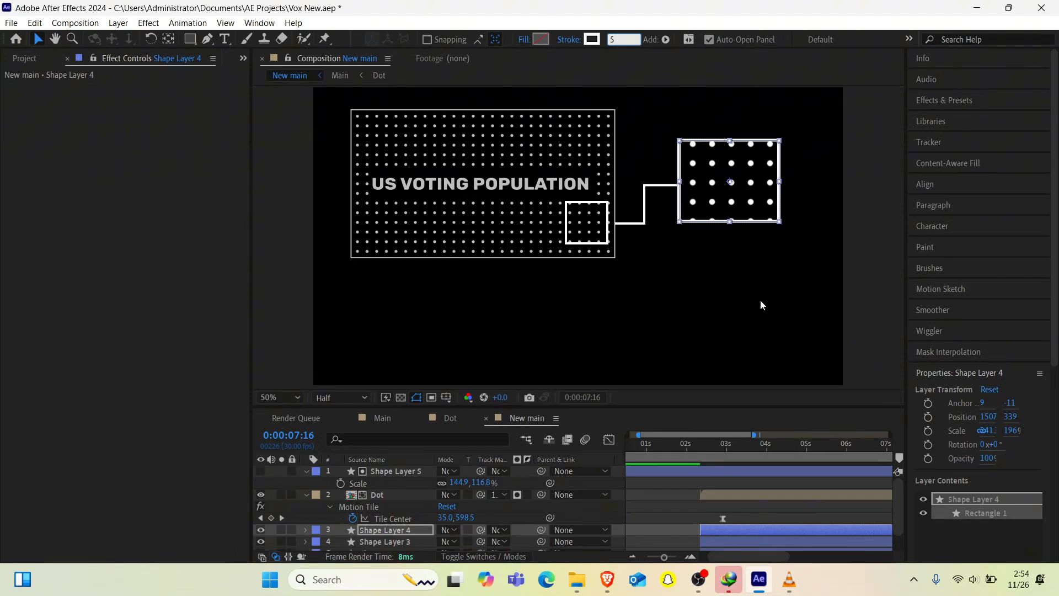
left_click_drag(676, 447, 762, 448)
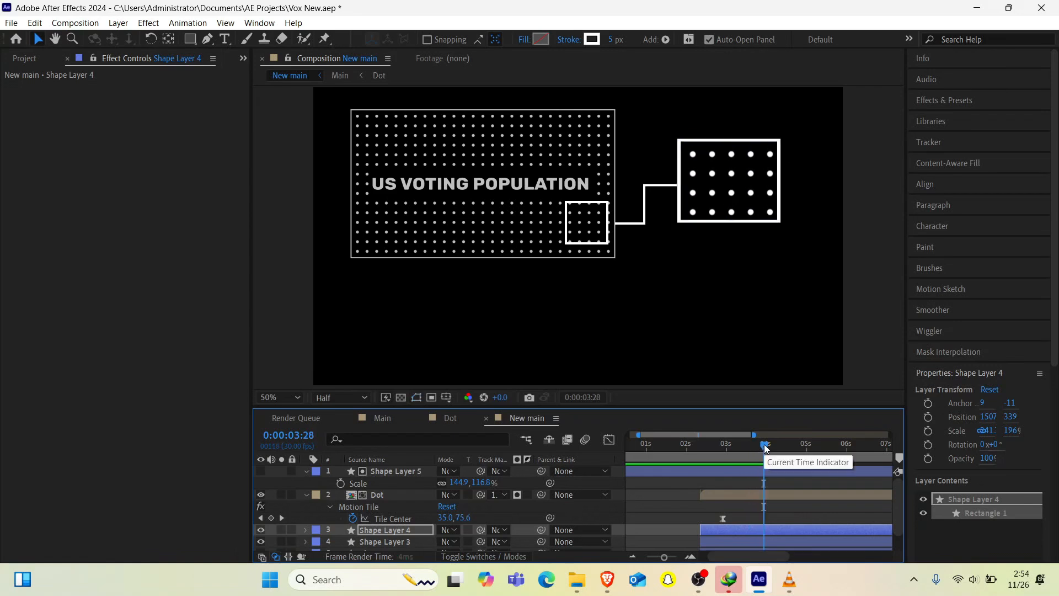
key("space")
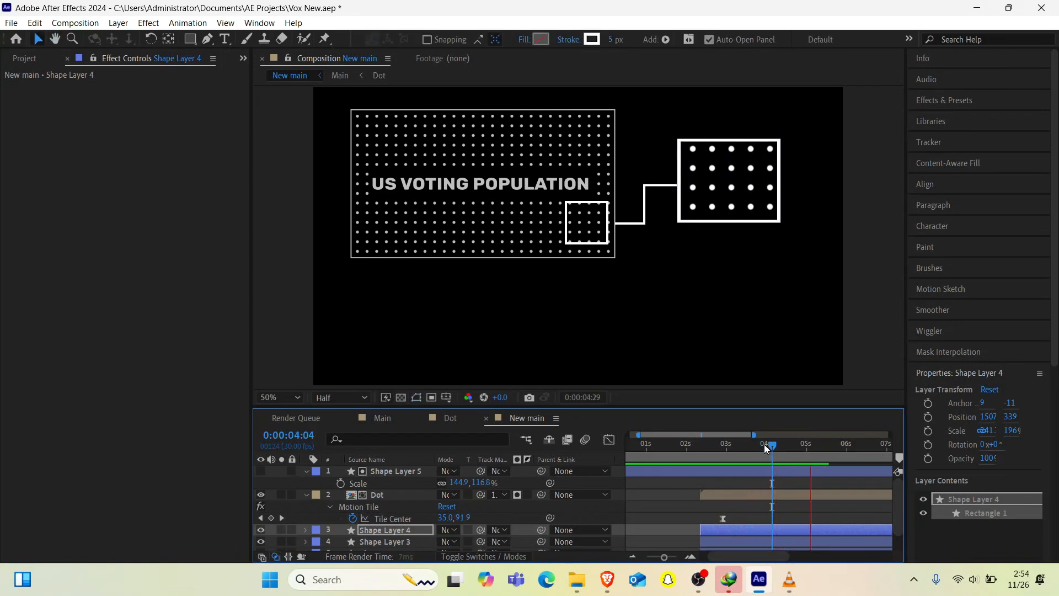
Step: Increase the Shape Layer 5 matte's vertical scale to about 137.8%, then stretch Shape Layer 4's frame vertically to match
left_click(730, 141)
left_click_drag(728, 137, 728, 135)
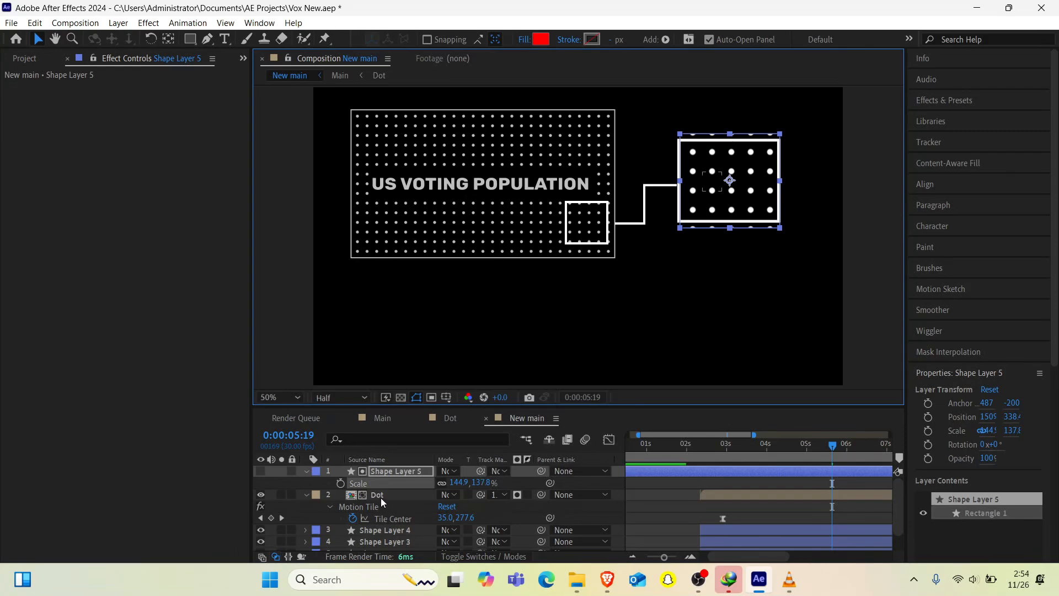
left_click(383, 530)
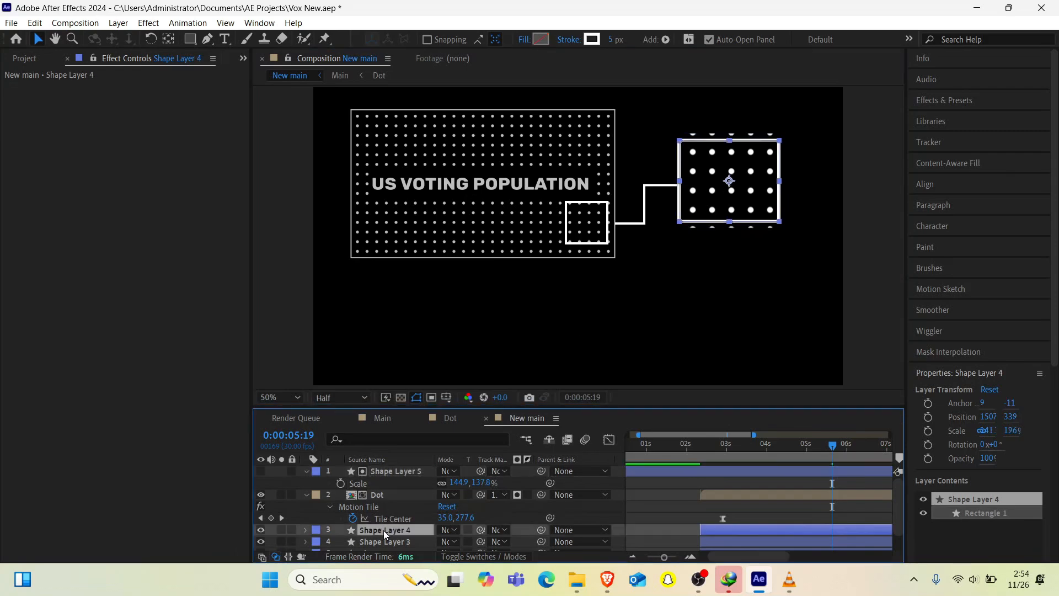
left_click_drag(729, 140, 729, 136)
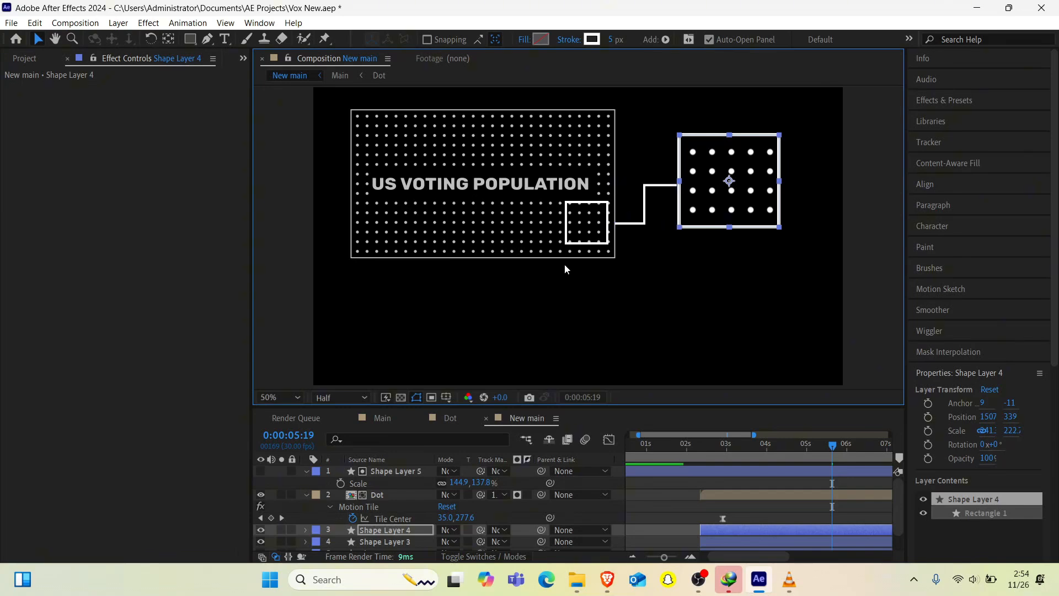
Step: Copy the "US VOTING POPULATION" text layer from the Main composition into New main, above the Main layer
scroll(394, 504, "down", 1)
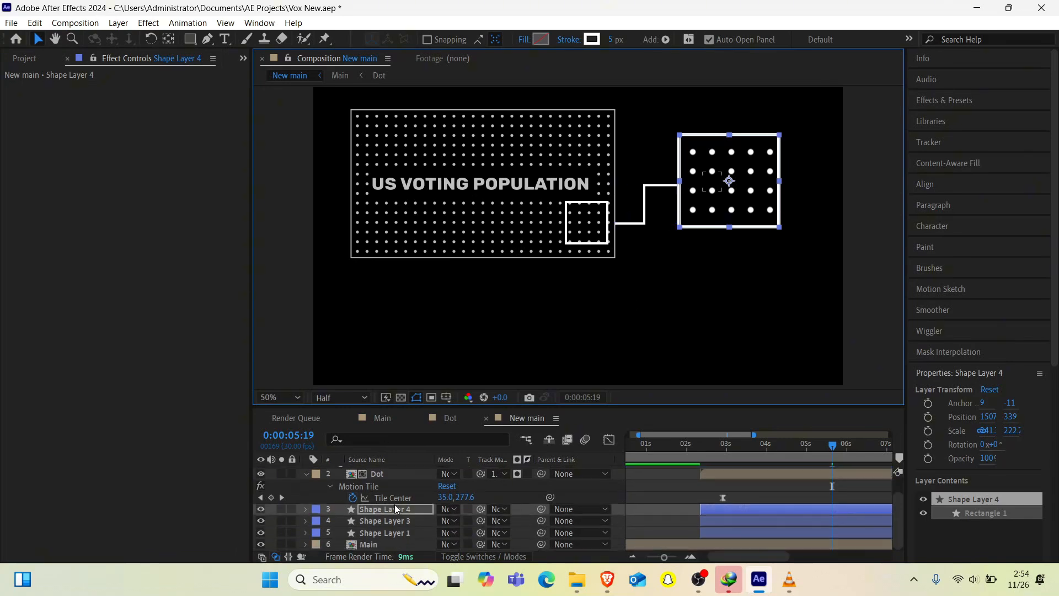
double_click(377, 543)
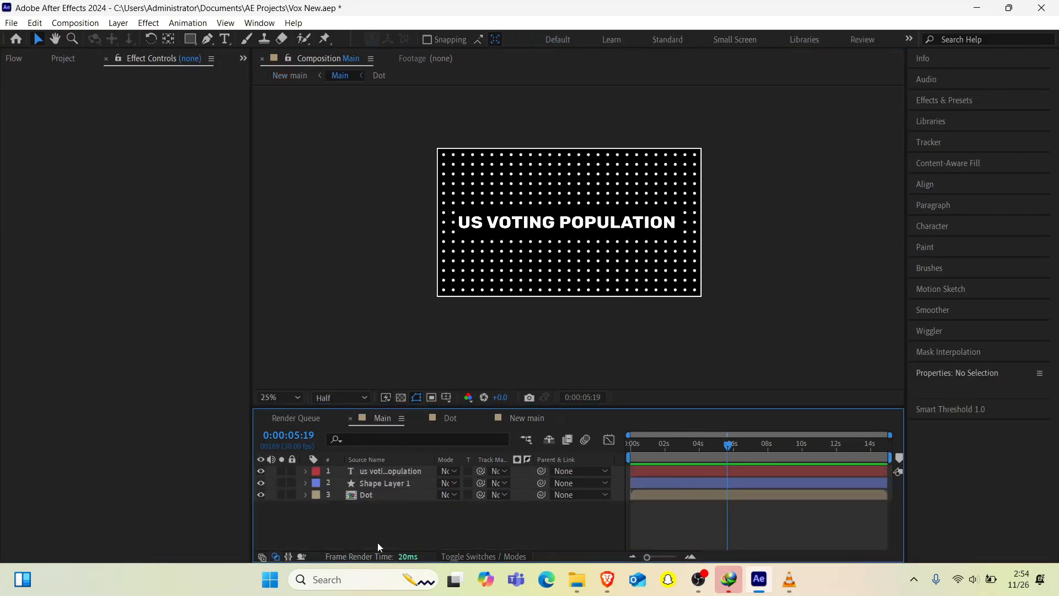
left_click(388, 475)
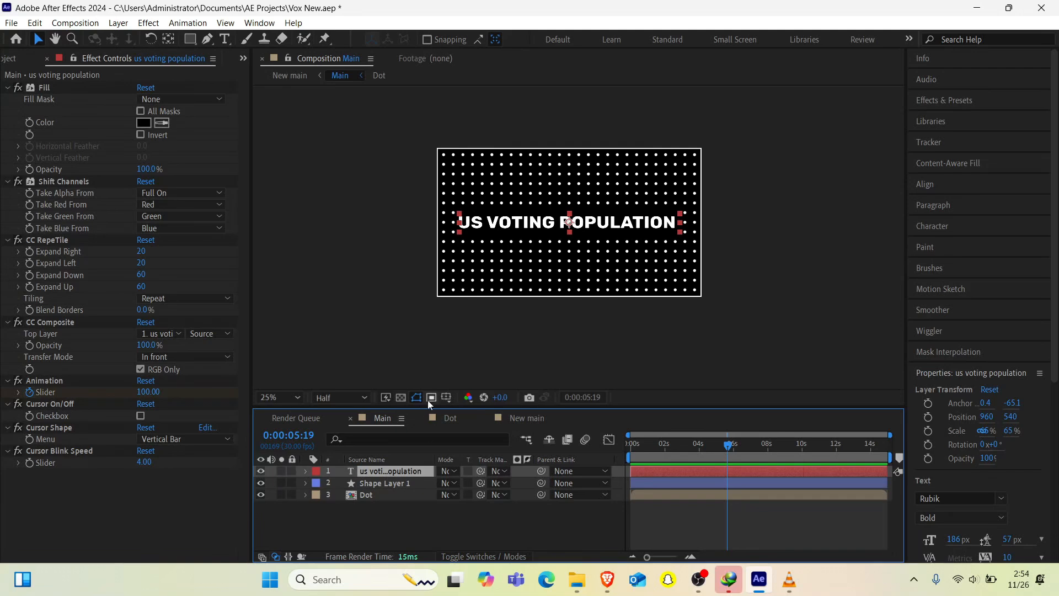
left_click(524, 417)
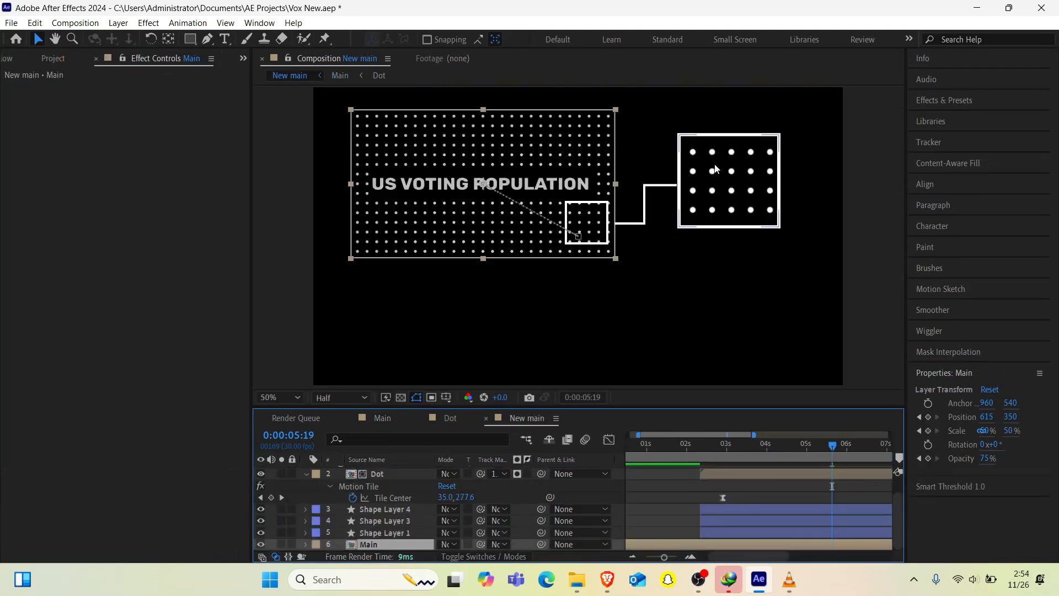
key("ctrl+v")
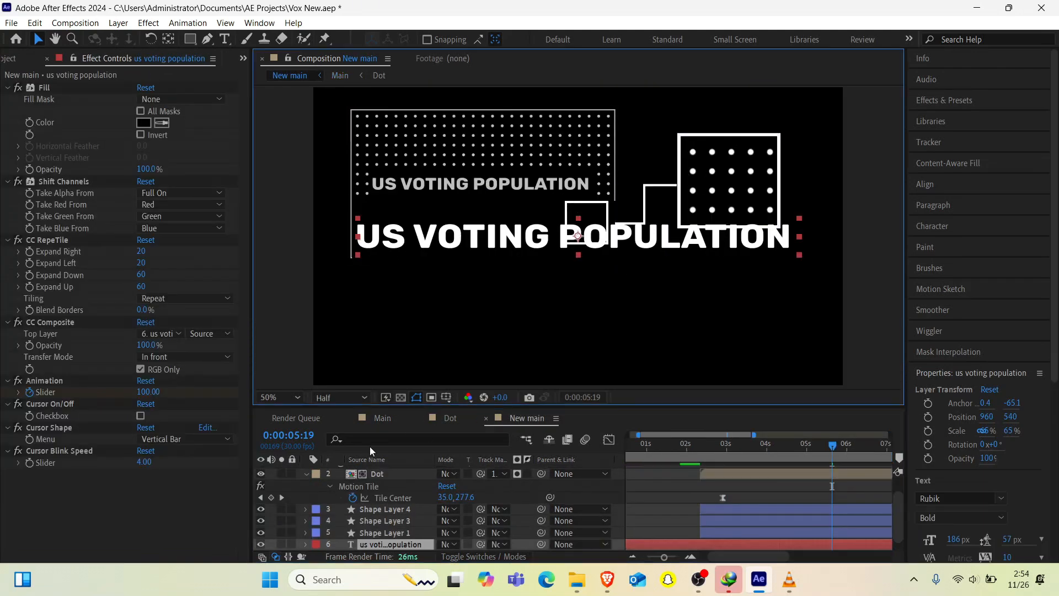
Step: Scale the pasted text layer down to 14%
left_click(382, 541)
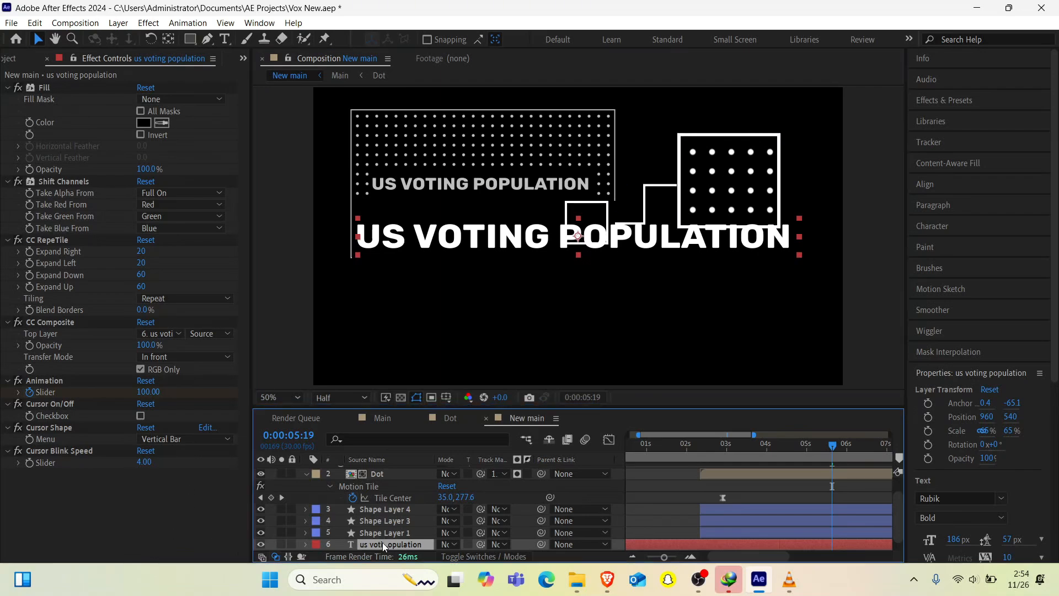
key("s")
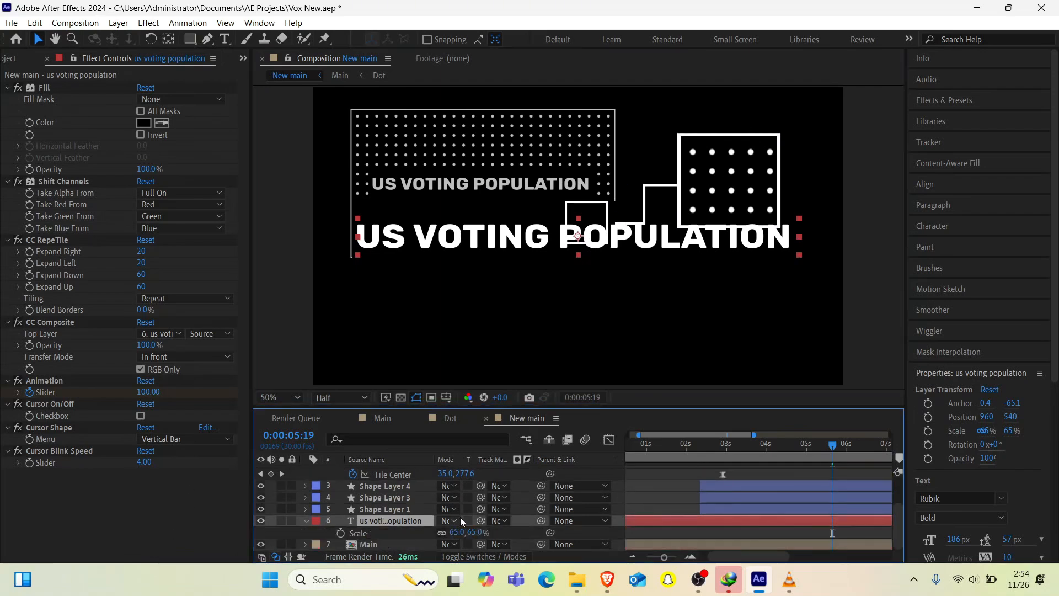
left_click_drag(441, 532, 420, 533)
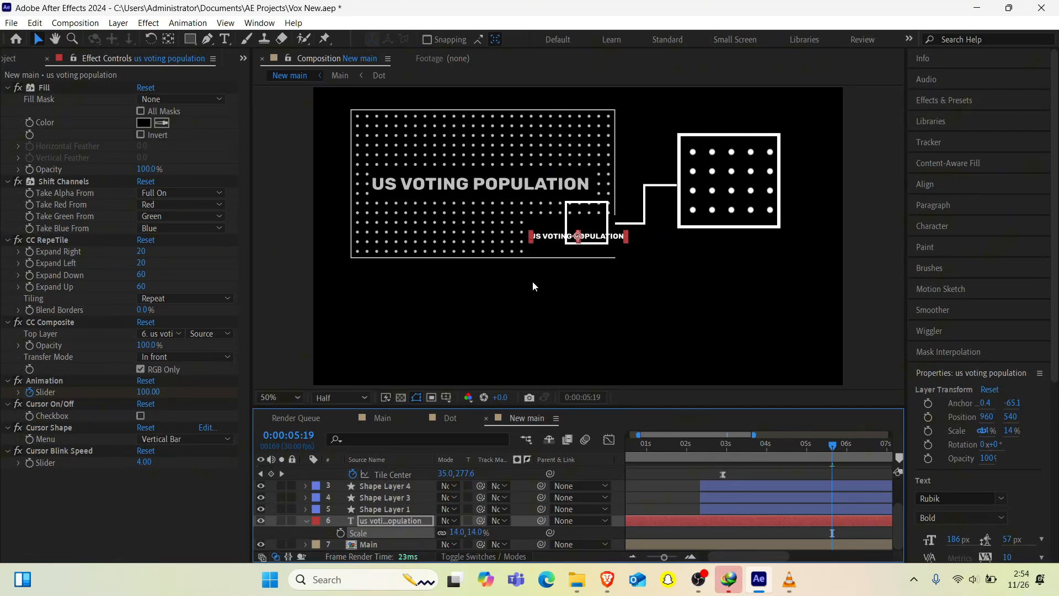
Step: Replace the pasted layer's text with "sample"
double_click(381, 520)
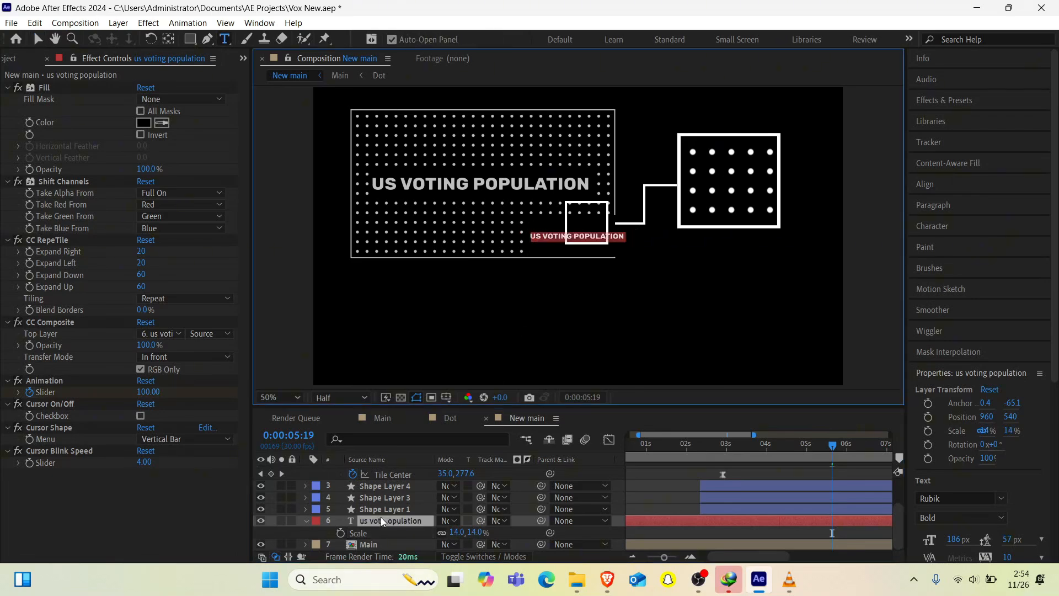
type("sampl")
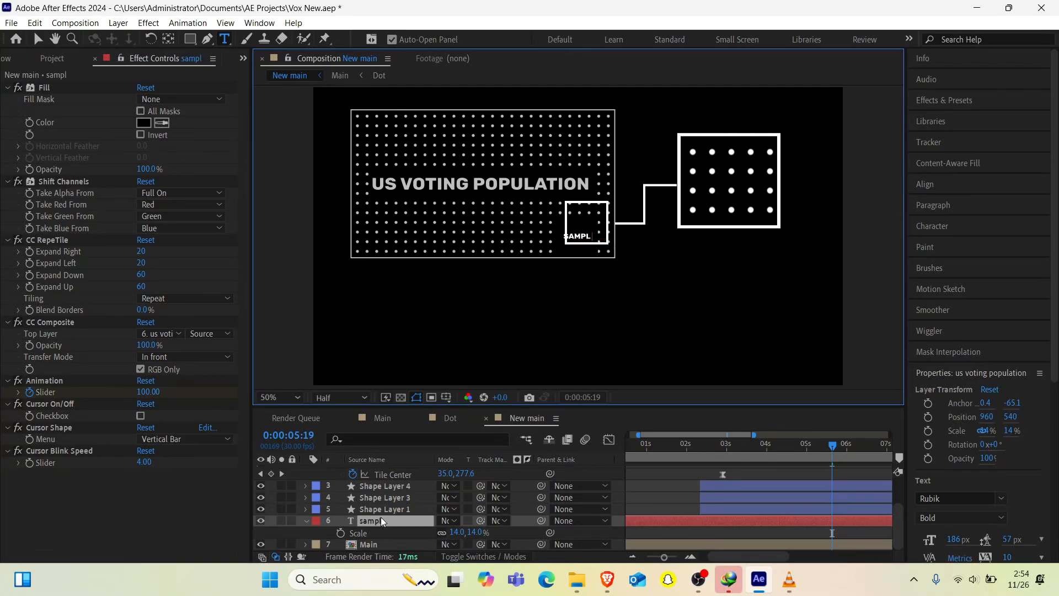
type("e")
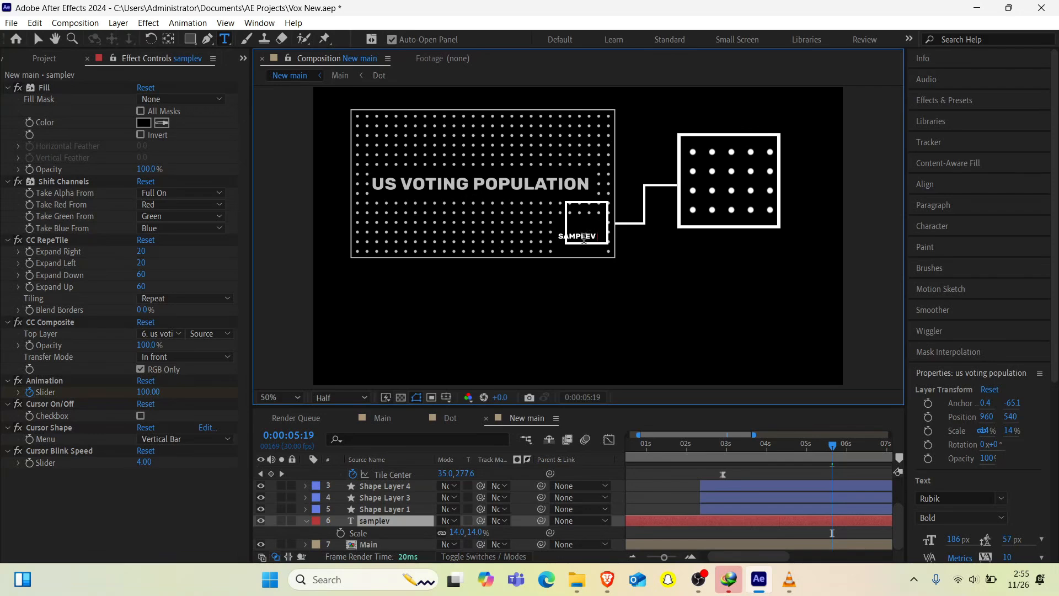
key("BackSpace")
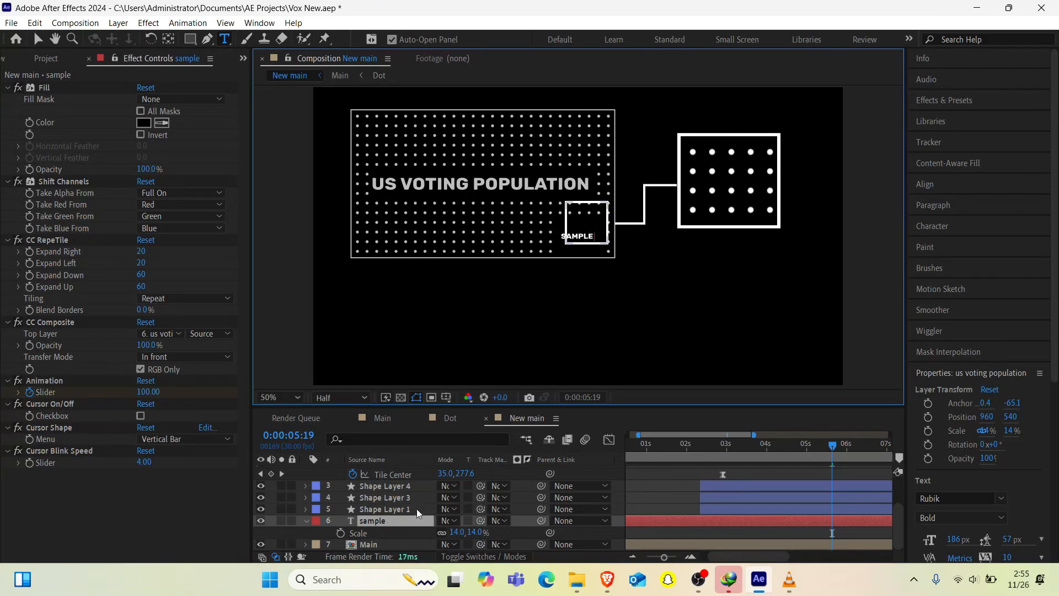
double_click(407, 523)
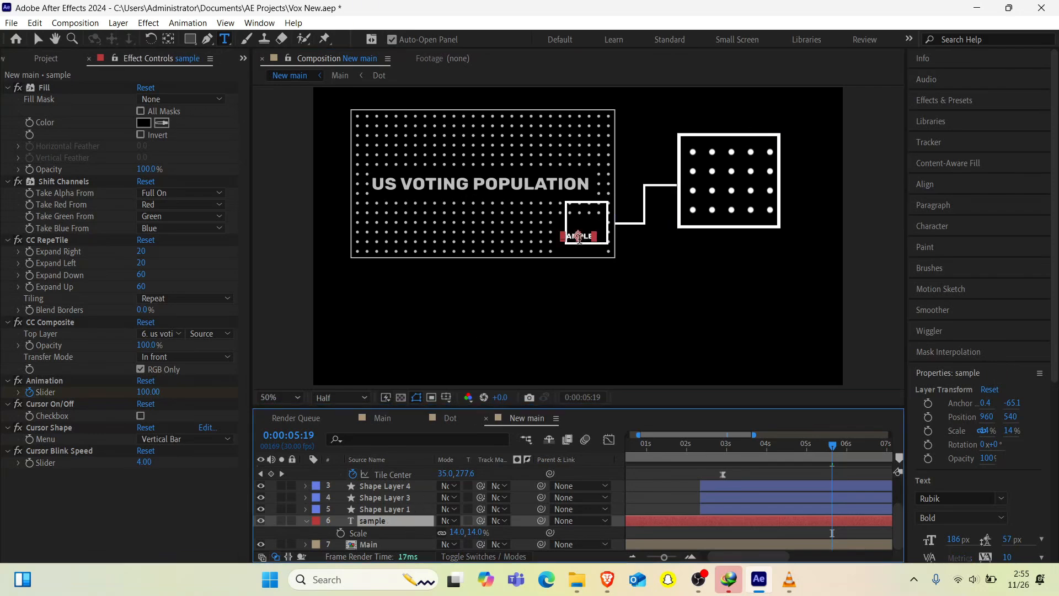
Step: Move the sample text into the middle of the enlarged dotted frame and scale it up to 30%
key("Escape")
key("v")
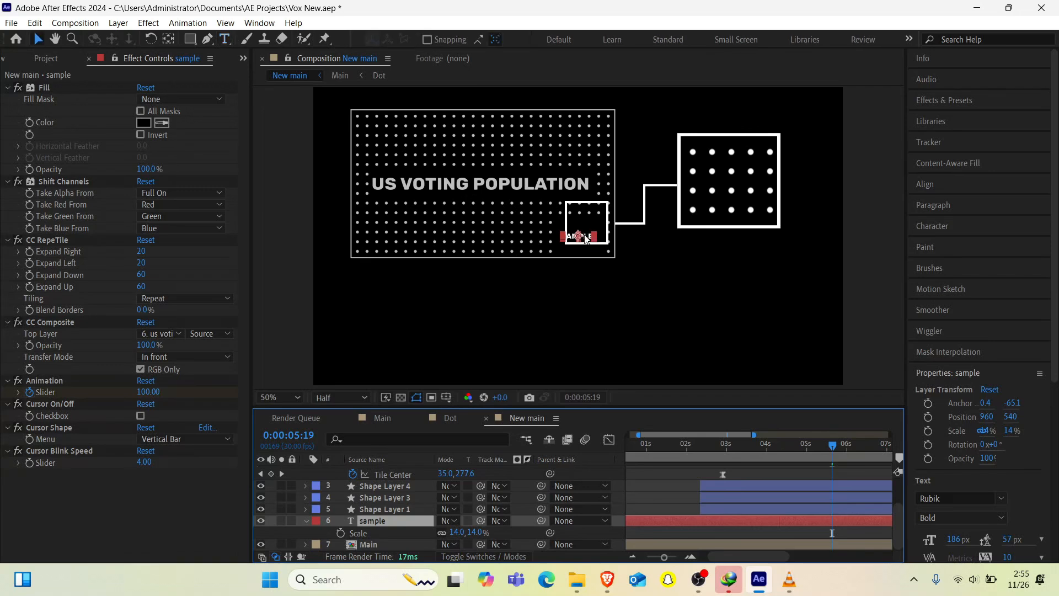
left_click_drag(585, 239, 739, 186)
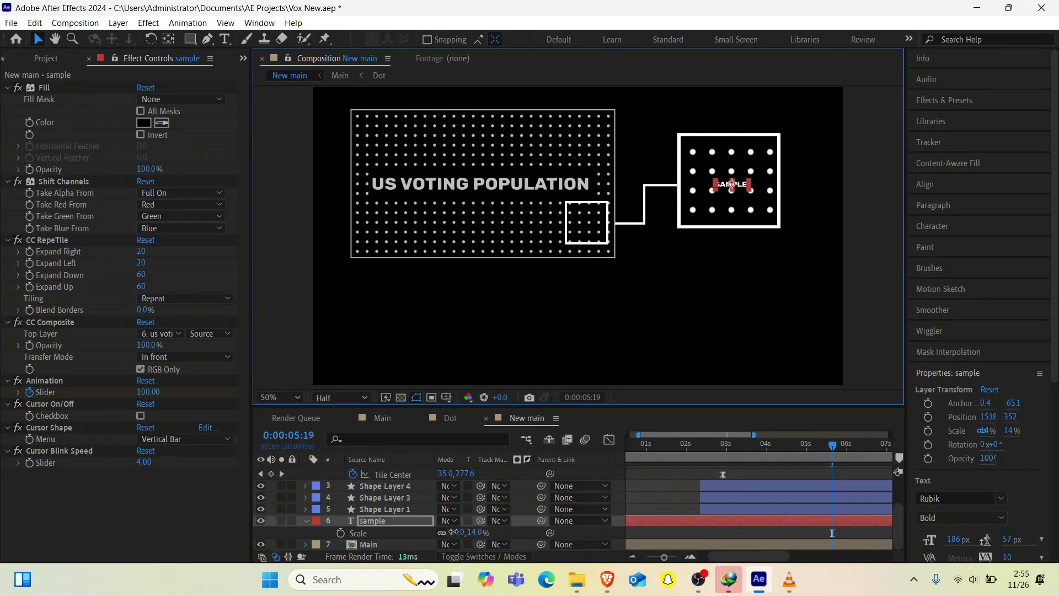
left_click_drag(453, 532, 461, 530)
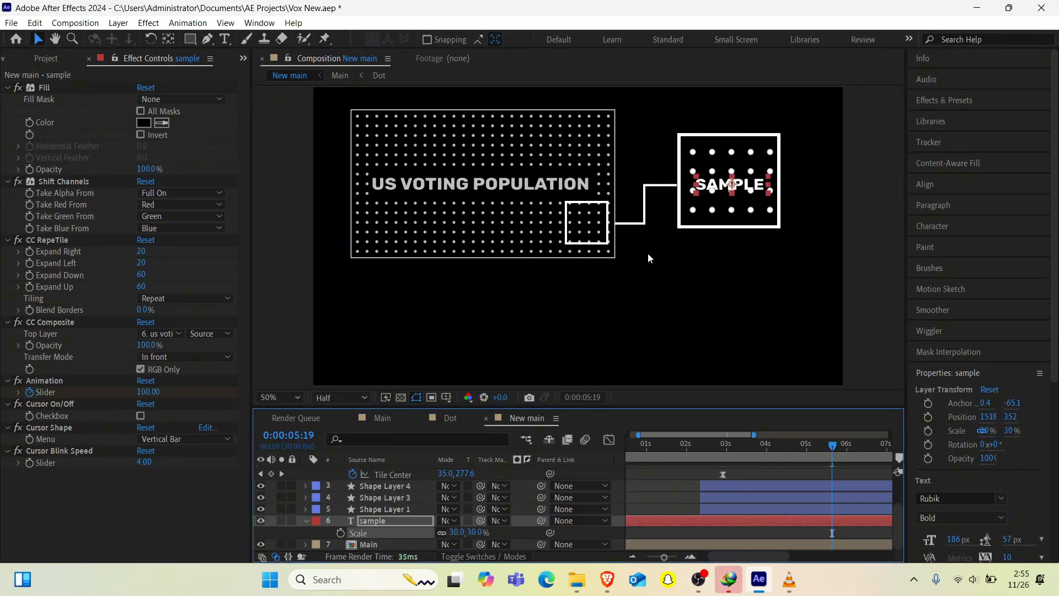
left_click_drag(744, 186, 741, 186)
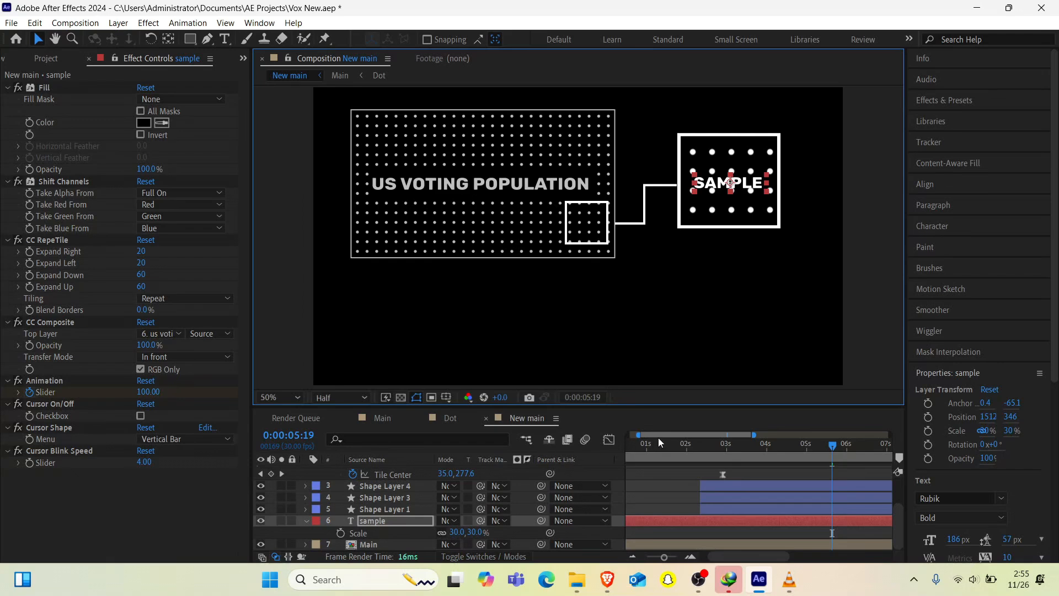
Step: Split the sample text layer at 0:00:02:11 and delete the part before that time
left_click(705, 447)
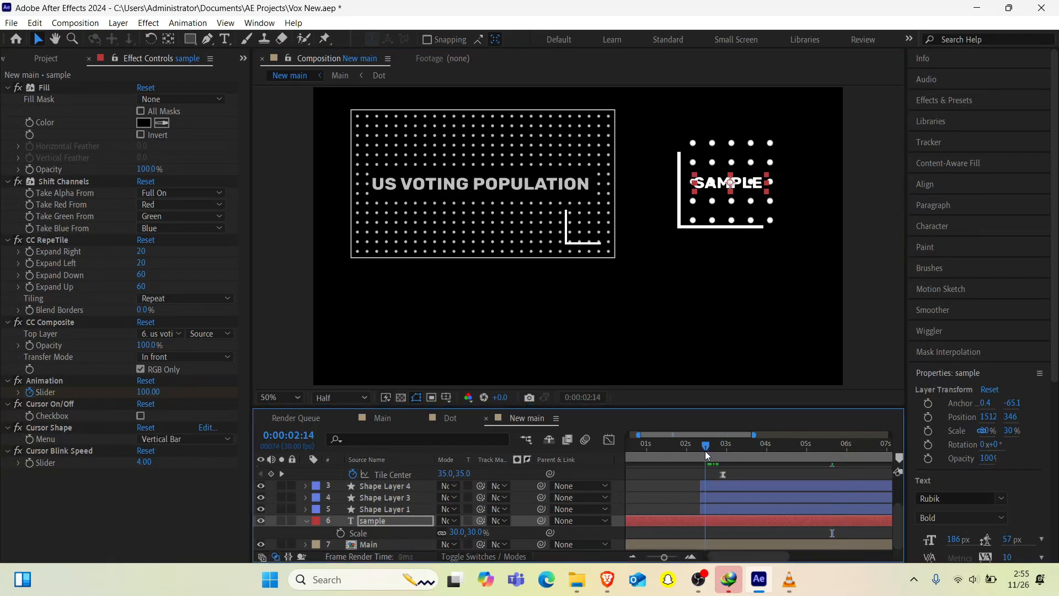
left_click_drag(705, 451, 701, 452)
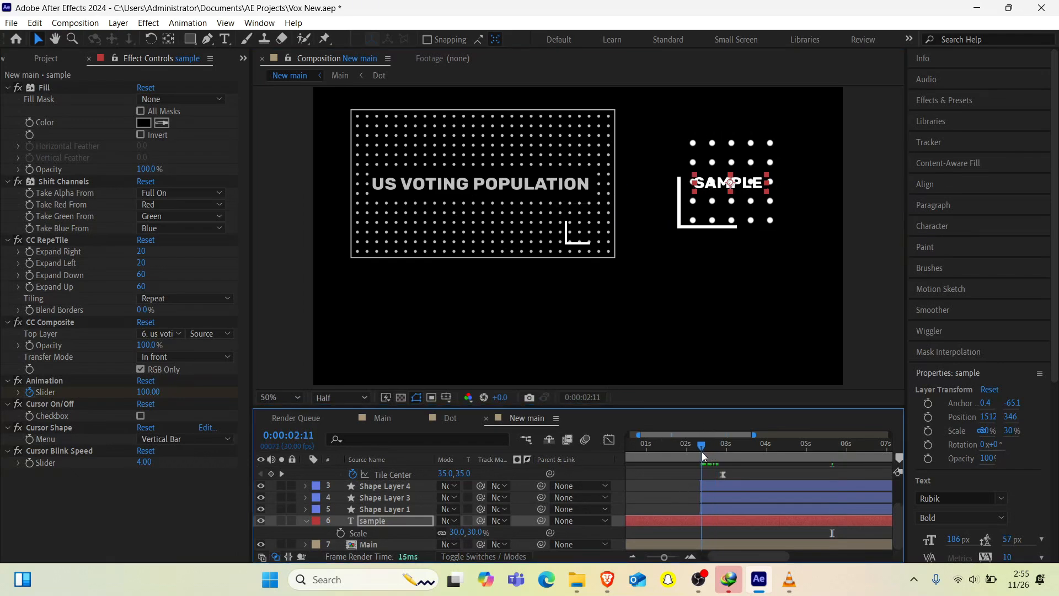
left_click(694, 520)
key("ctrl+shift+d")
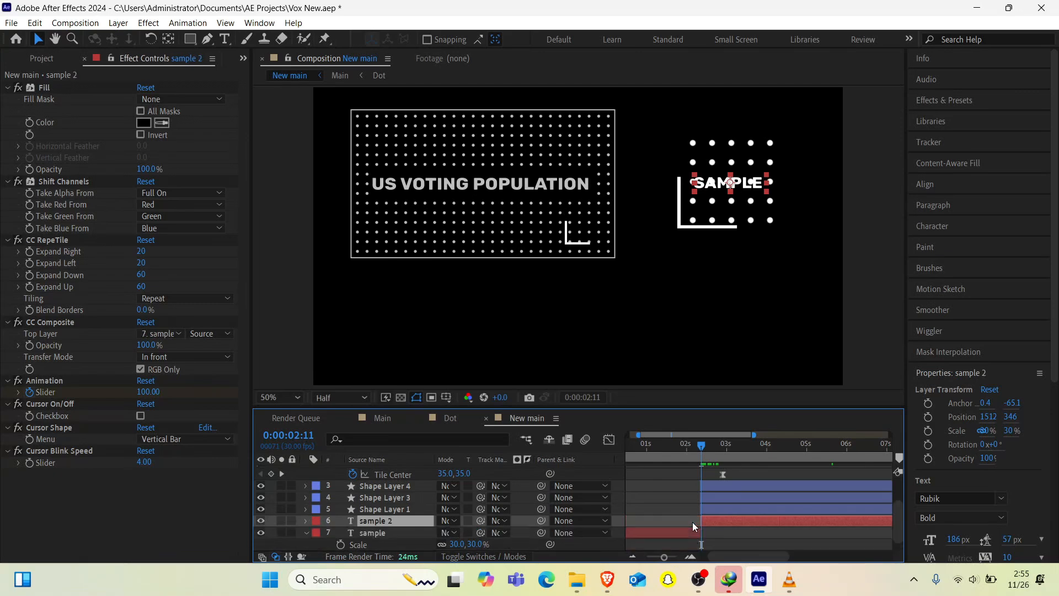
left_click(675, 533)
key("Delete")
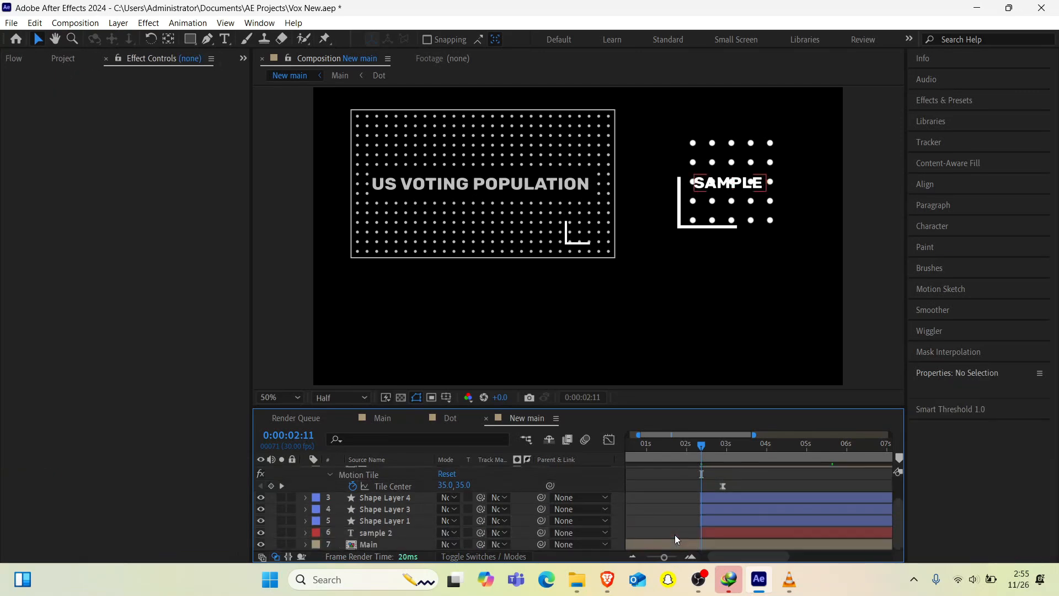
Step: Preview the New main animation from the beginning
scroll(674, 534, "up", 3)
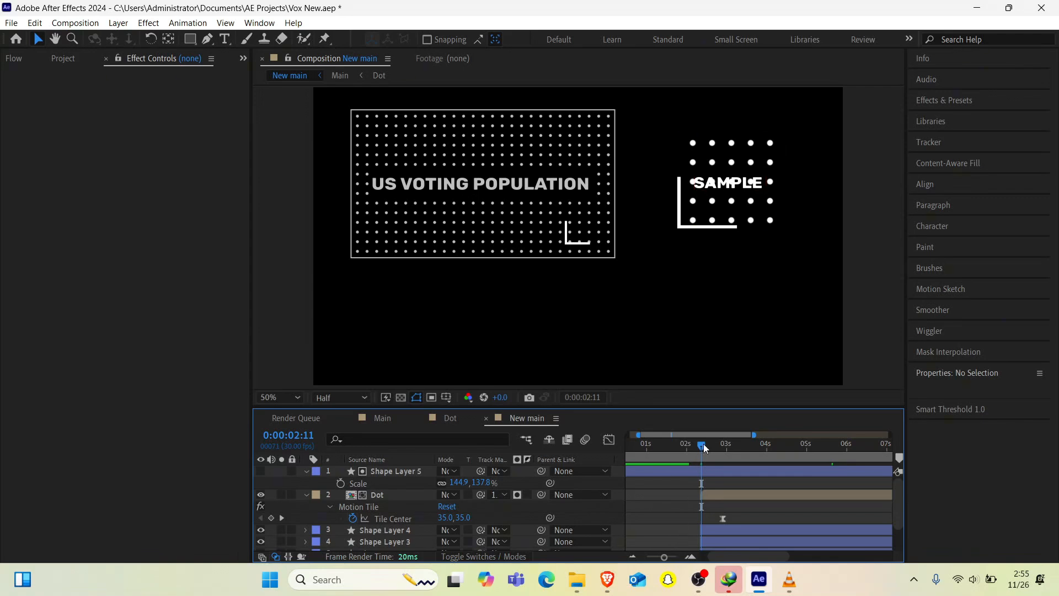
left_click(705, 469)
left_click_drag(671, 446, 627, 455)
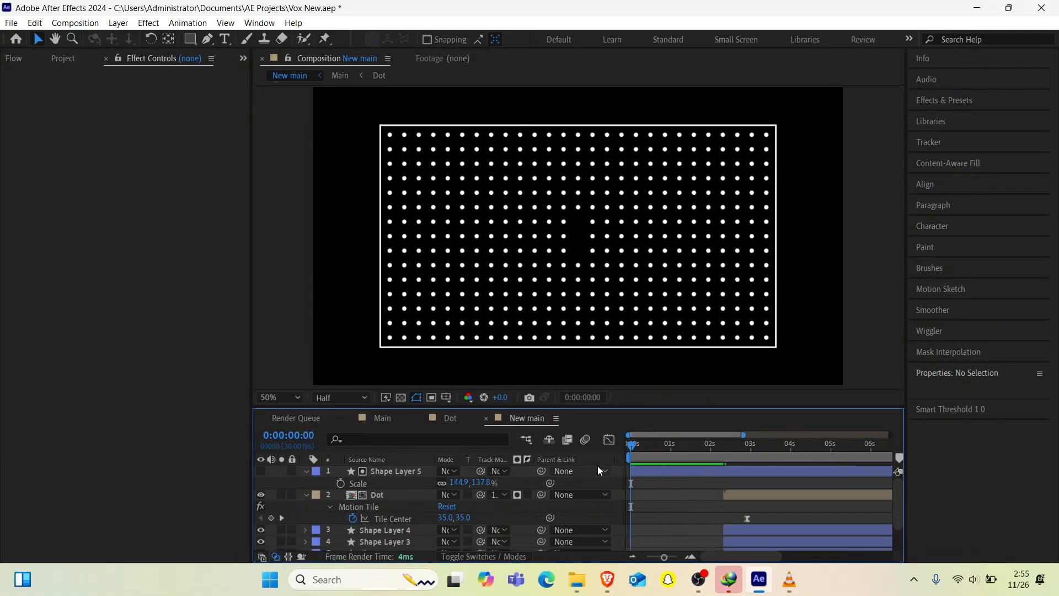
key("space")
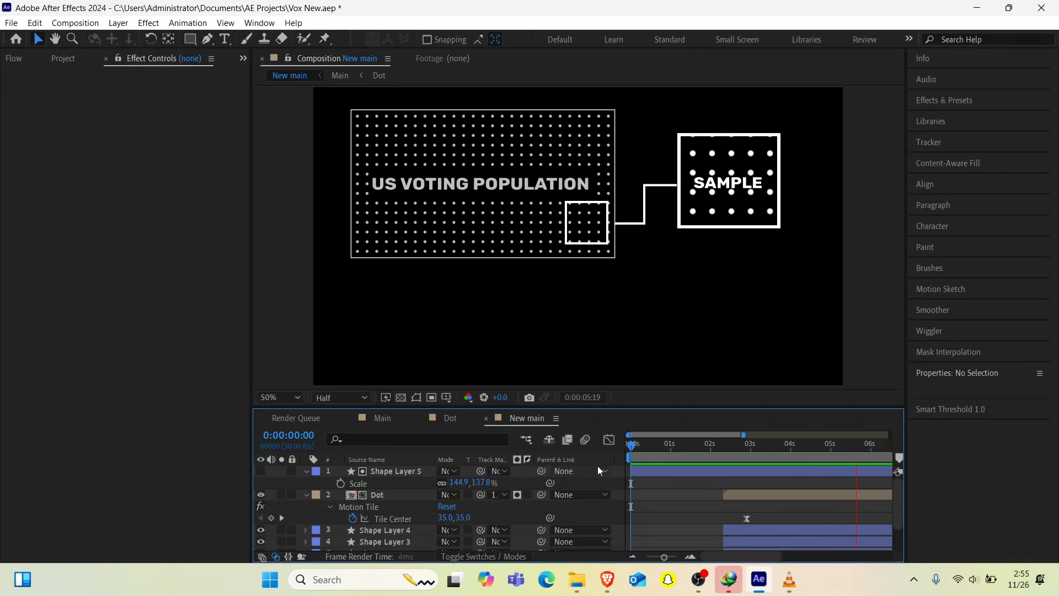
key("space")
Step: Move the sample 2 text layer to the top of the stack and set its CC RepeTile expansion to 8 on all four sides
scroll(382, 511, "down", 2)
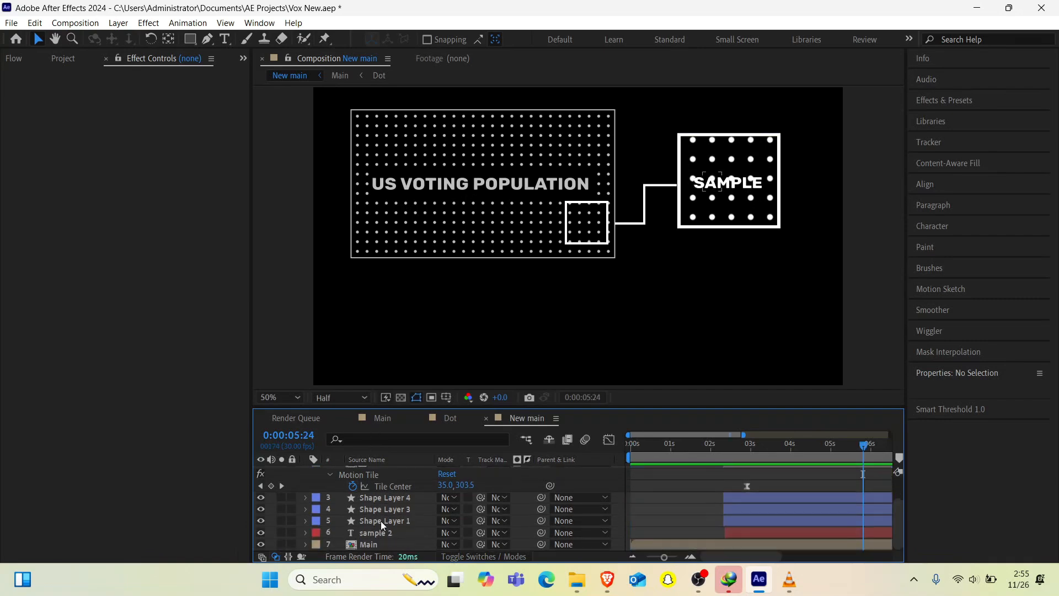
left_click_drag(376, 532, 386, 465)
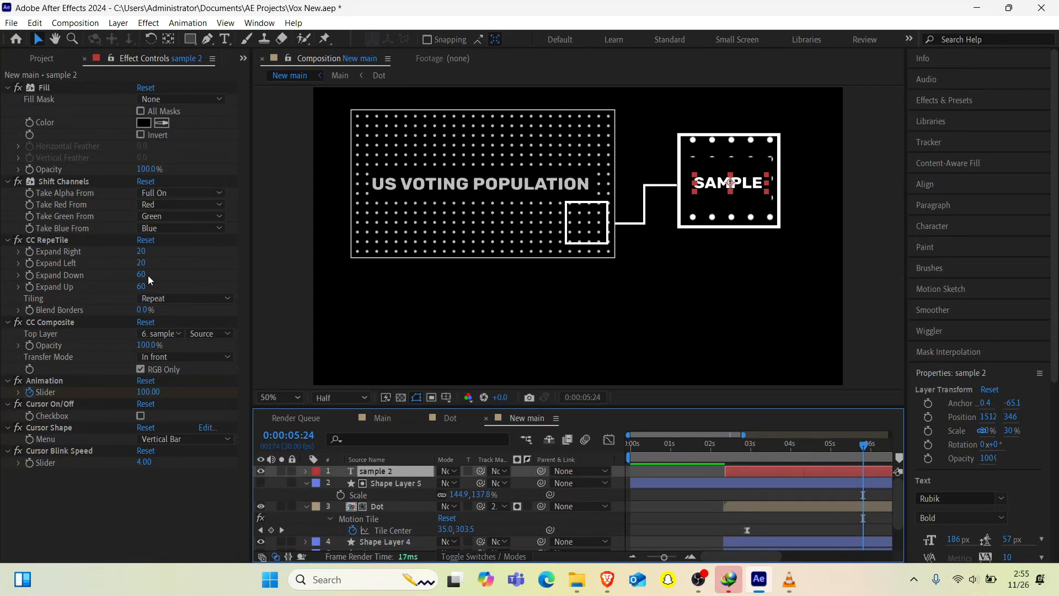
left_click(142, 251)
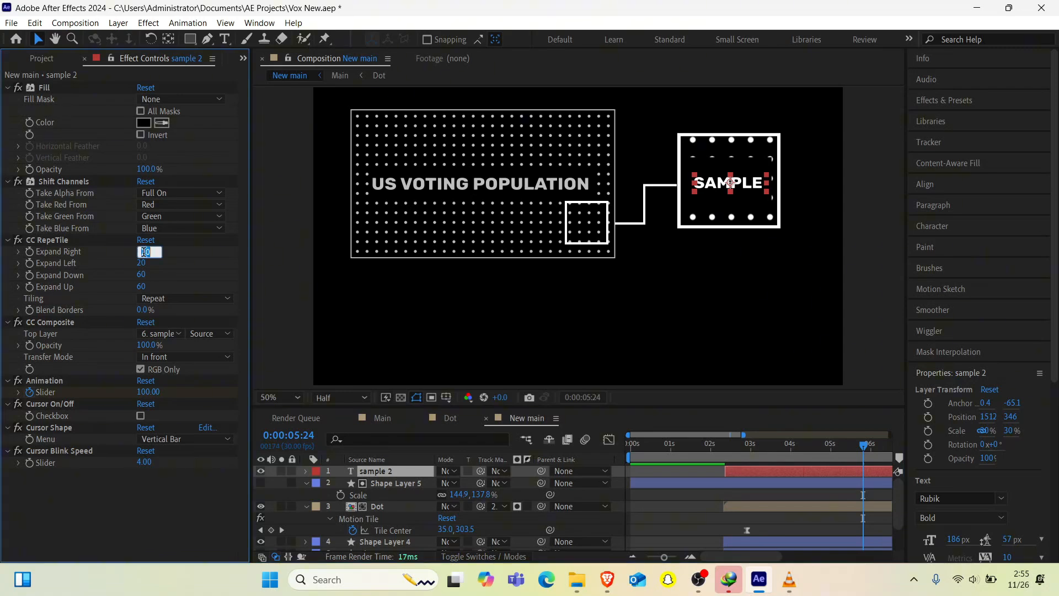
type("8")
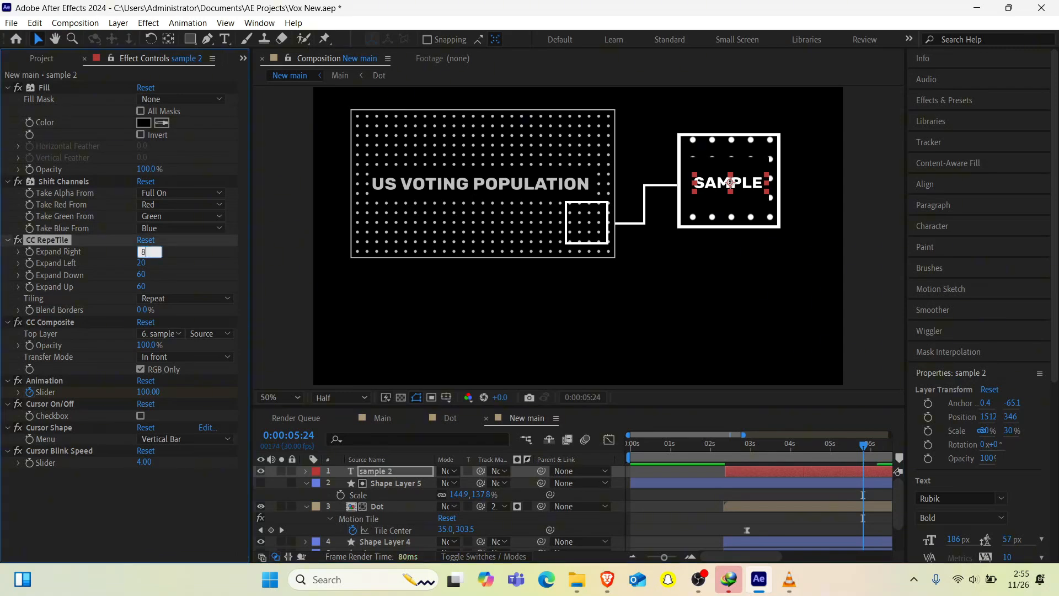
left_click(141, 263)
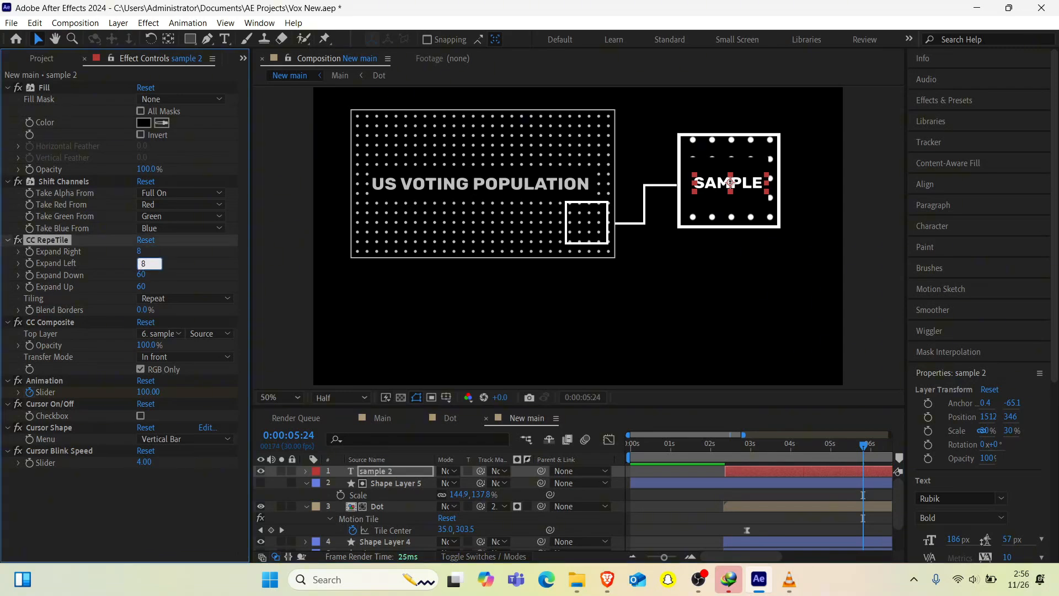
left_click(143, 275)
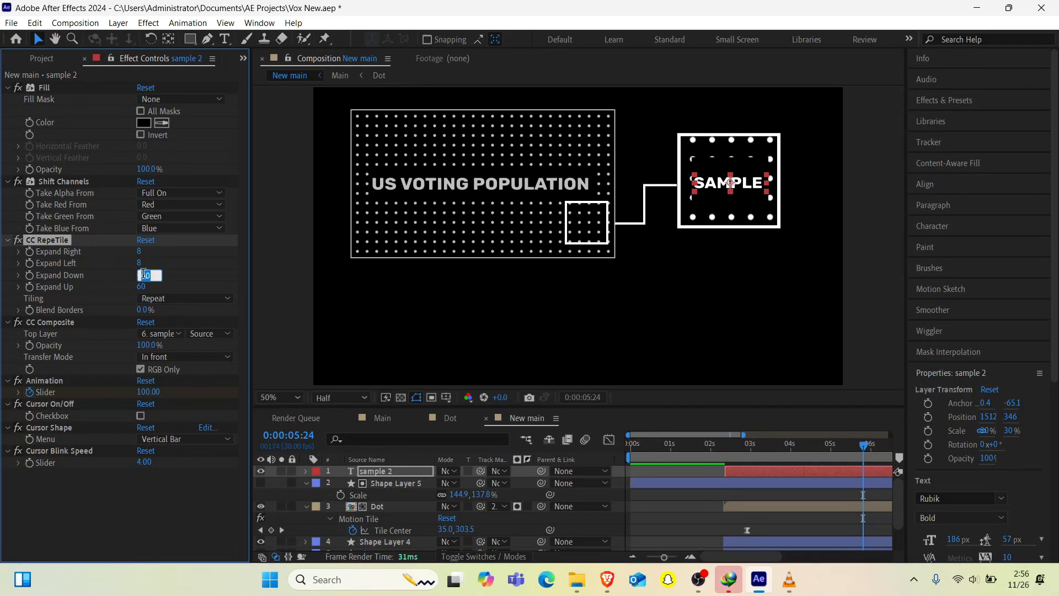
type("8")
left_click(142, 286)
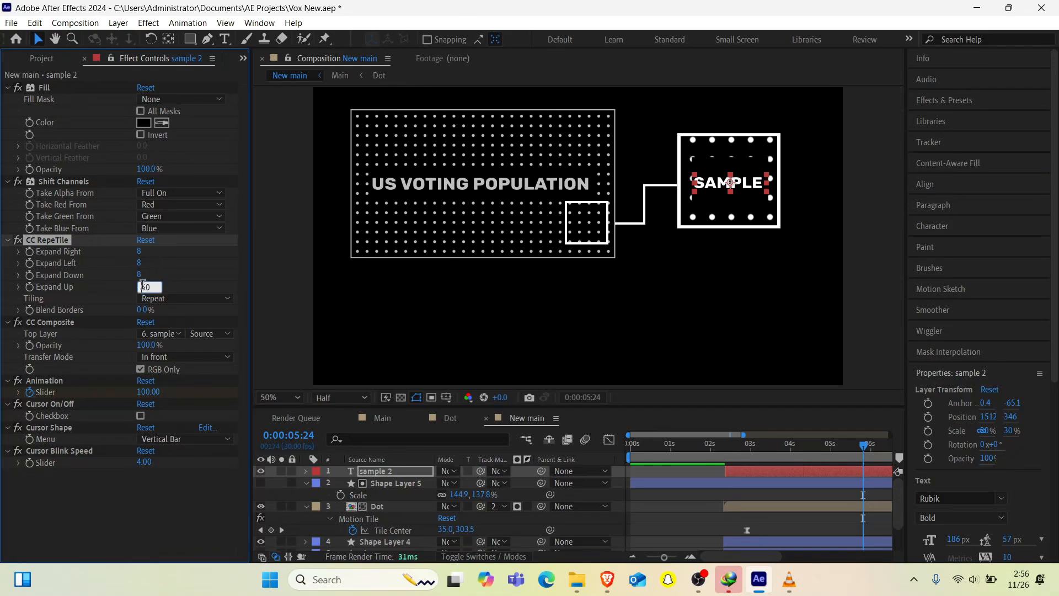
type("8")
key("Return")
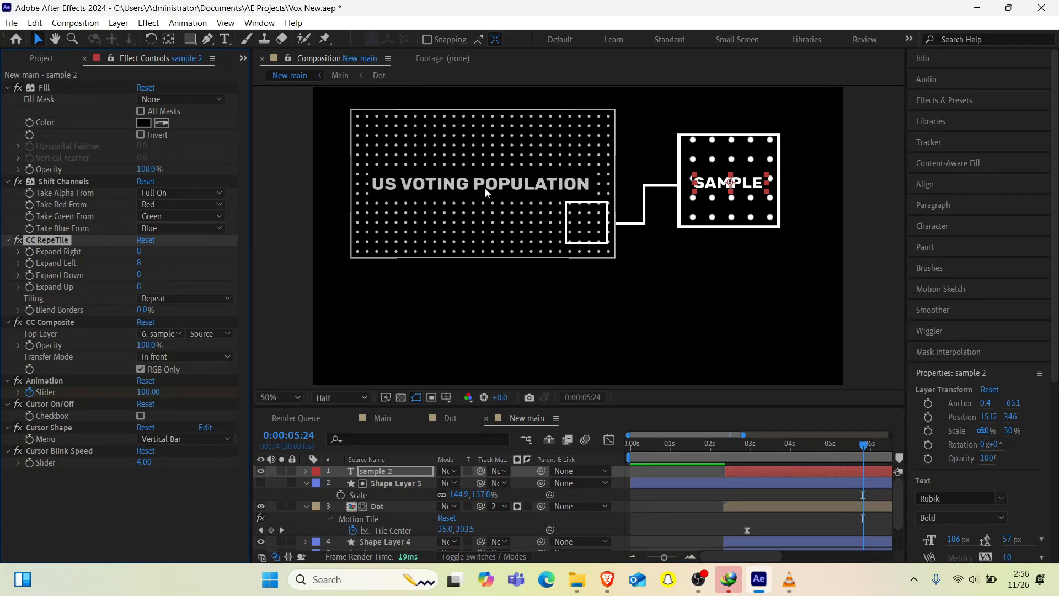
Step: Nudge the SAMPLE text slightly right and up to position 1516, 338 within its frame
key("ctrl+Up")
key("ctrl+Up")
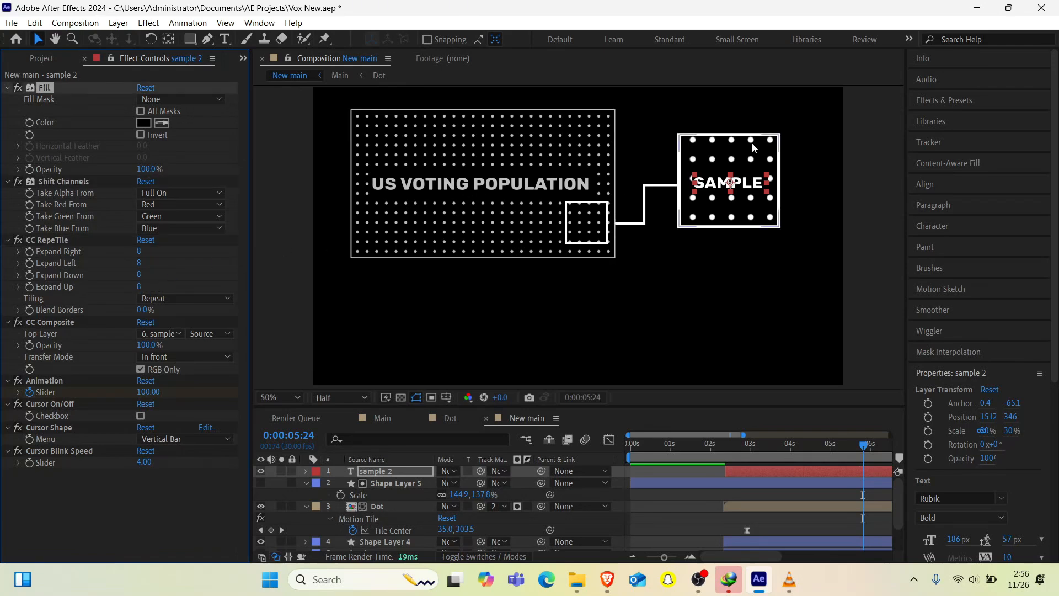
key("ctrl+Down")
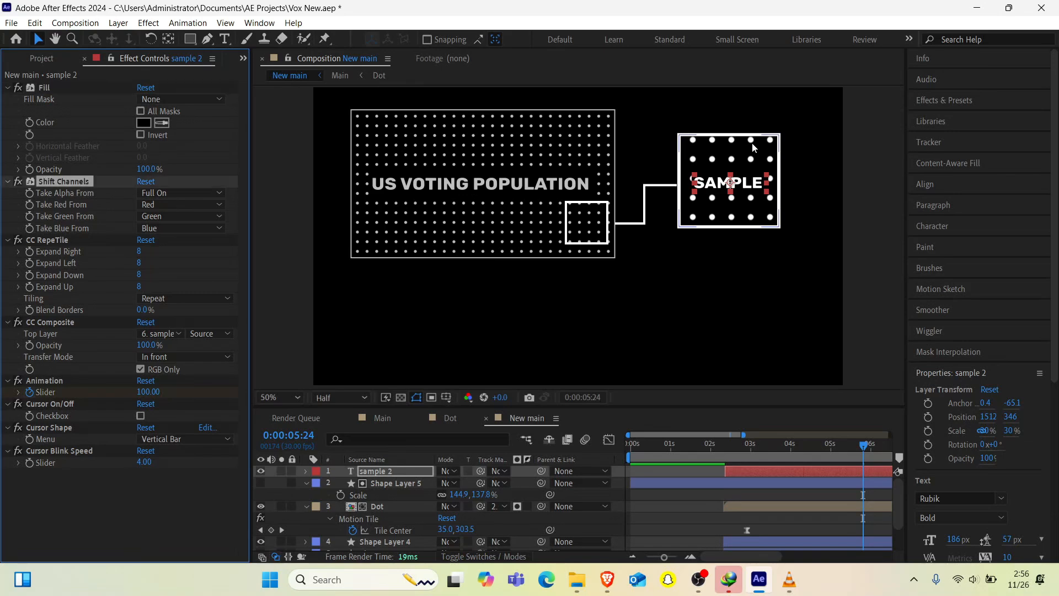
left_click(371, 472)
key("Right")
key("Right")
key("Up")
key("Up")
key("Up")
key("Up")
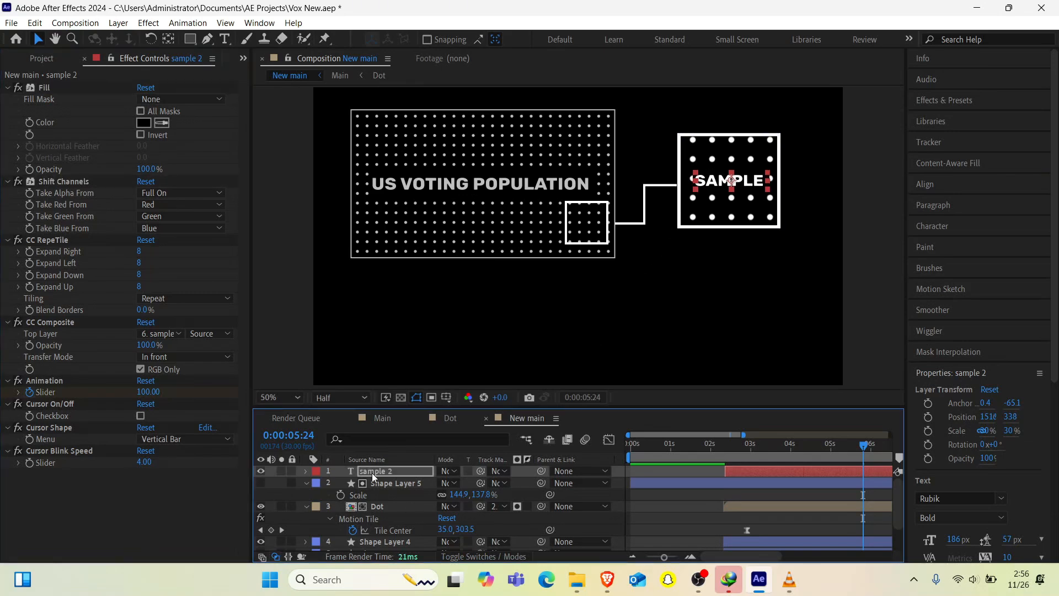
Step: Shift the sample 2 layer's two Animation slider keyframes to start at about 2.5 seconds, and preview the text reveal
left_click(732, 443)
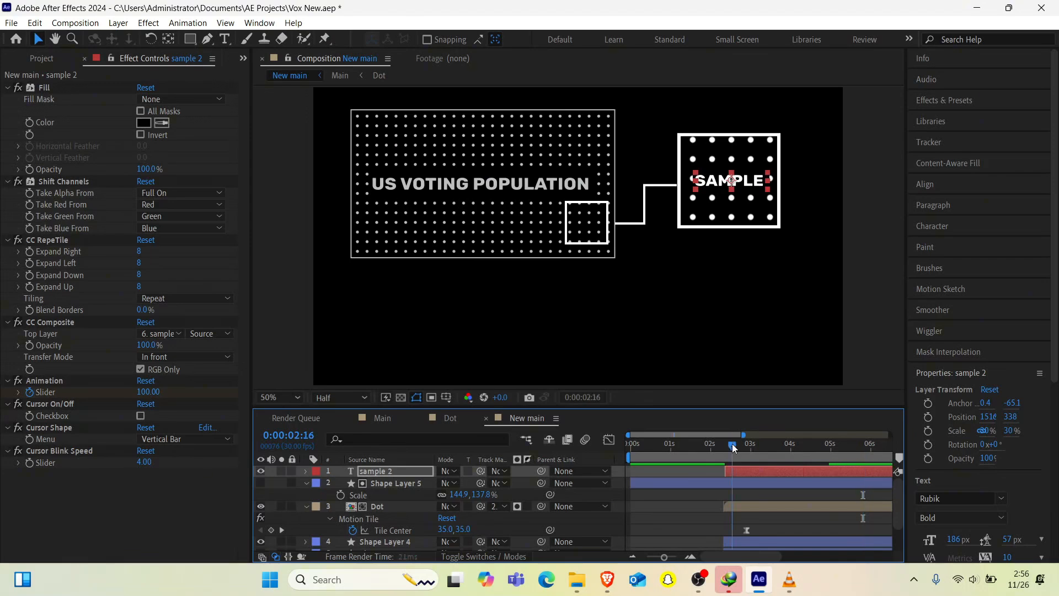
mouse_move(732, 443)
left_mouse_down()
mouse_move(716, 448)
mouse_move(751, 448)
left_mouse_up()
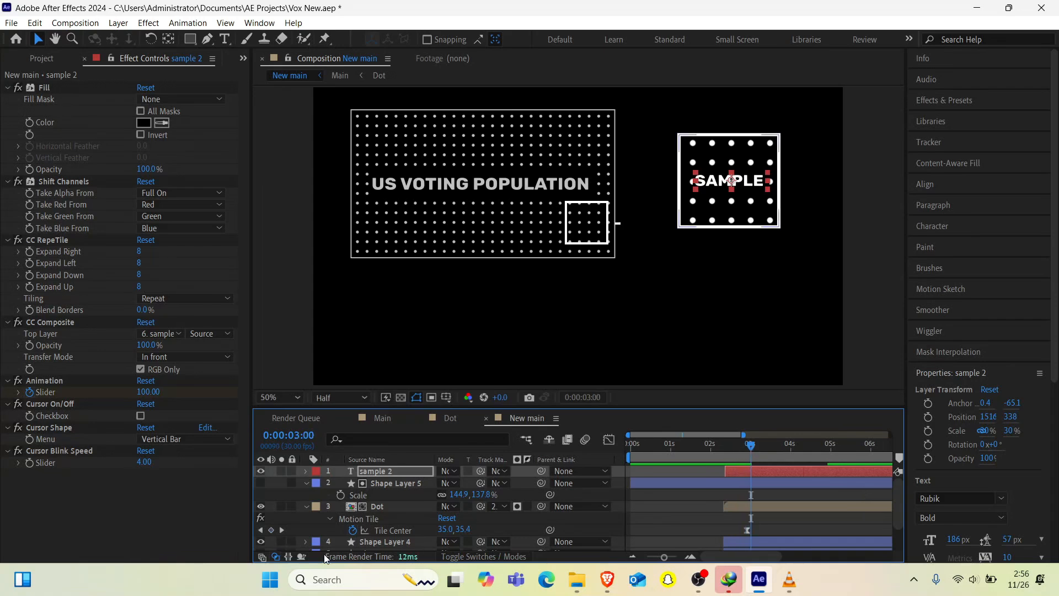
left_click(366, 471)
key("u")
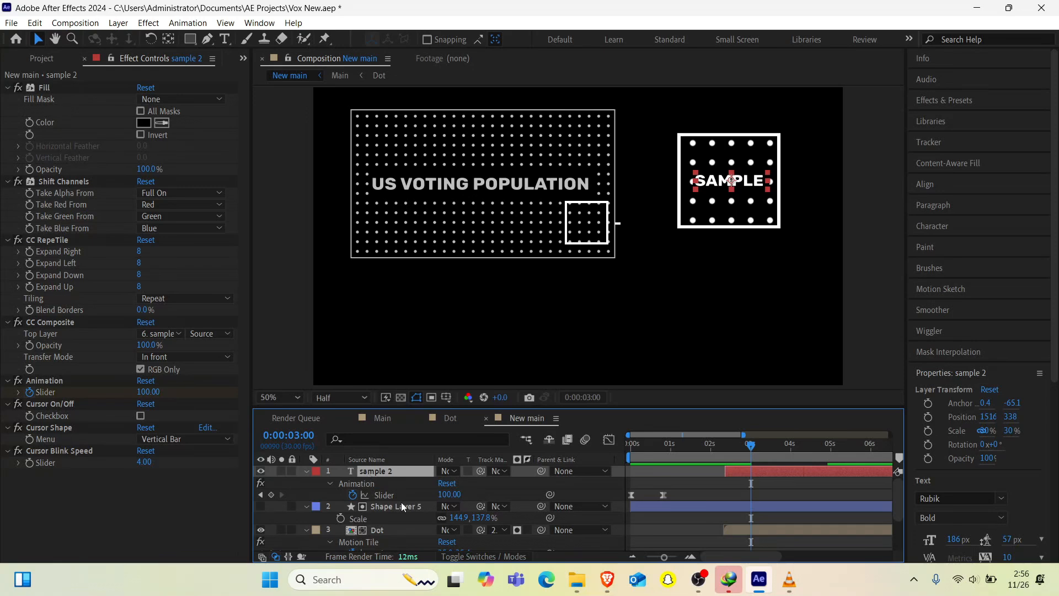
left_click_drag(674, 491, 730, 504)
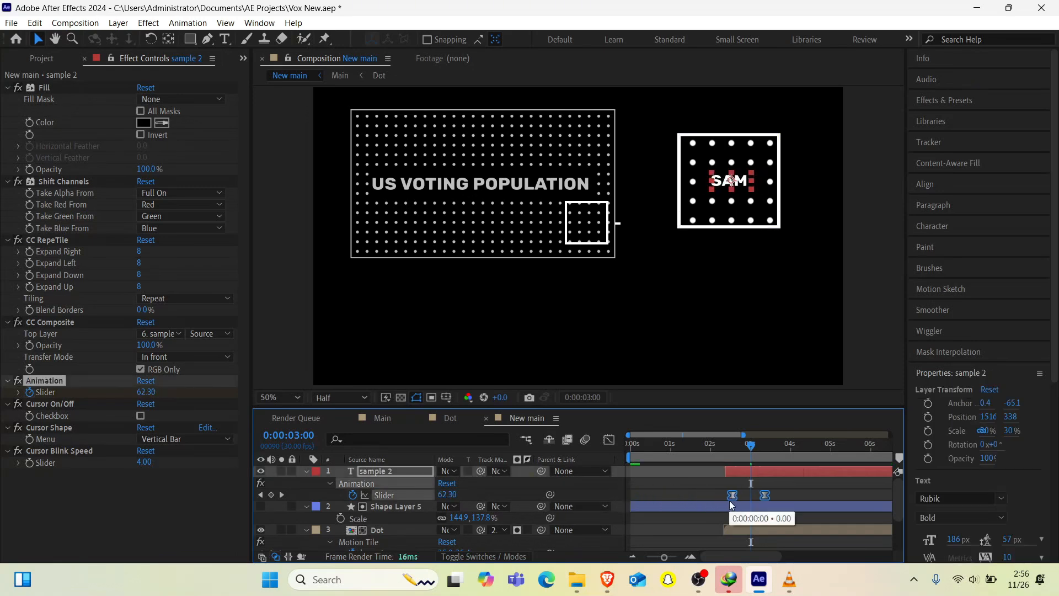
left_click(728, 444)
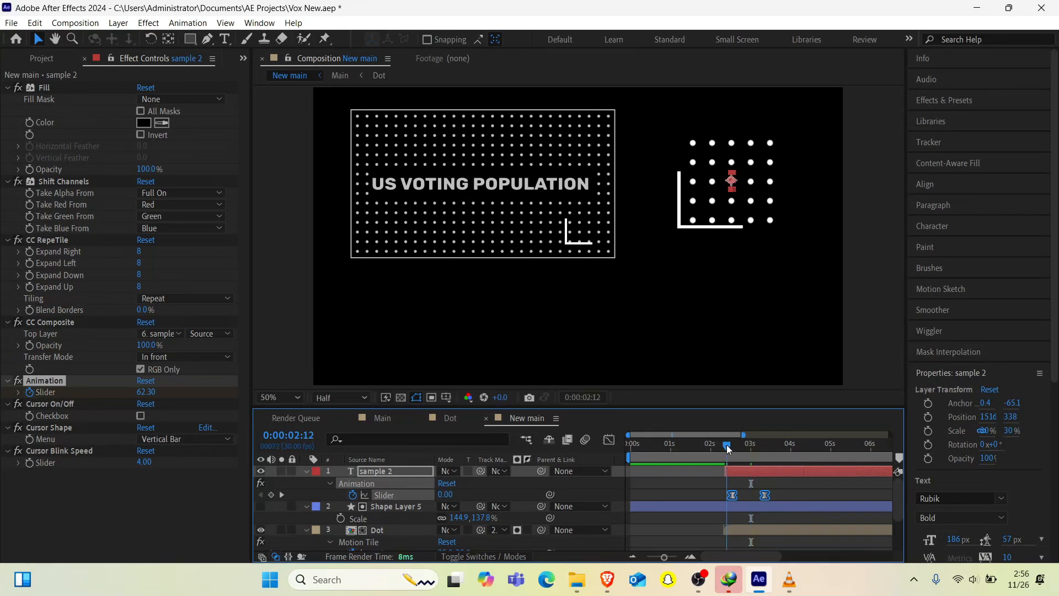
left_click_drag(733, 444, 764, 446)
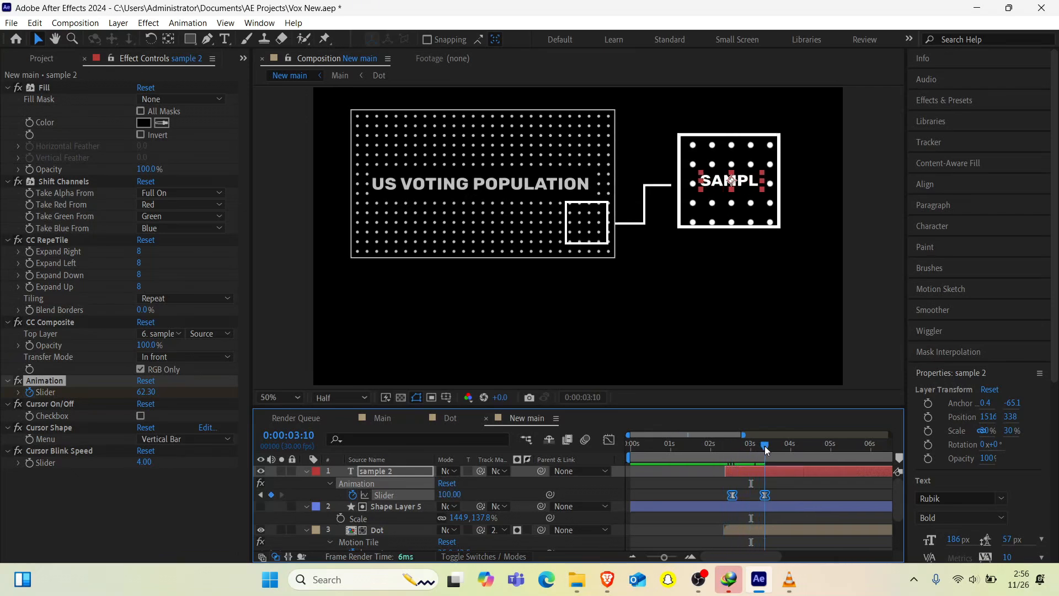
left_click_drag(732, 494, 732, 494)
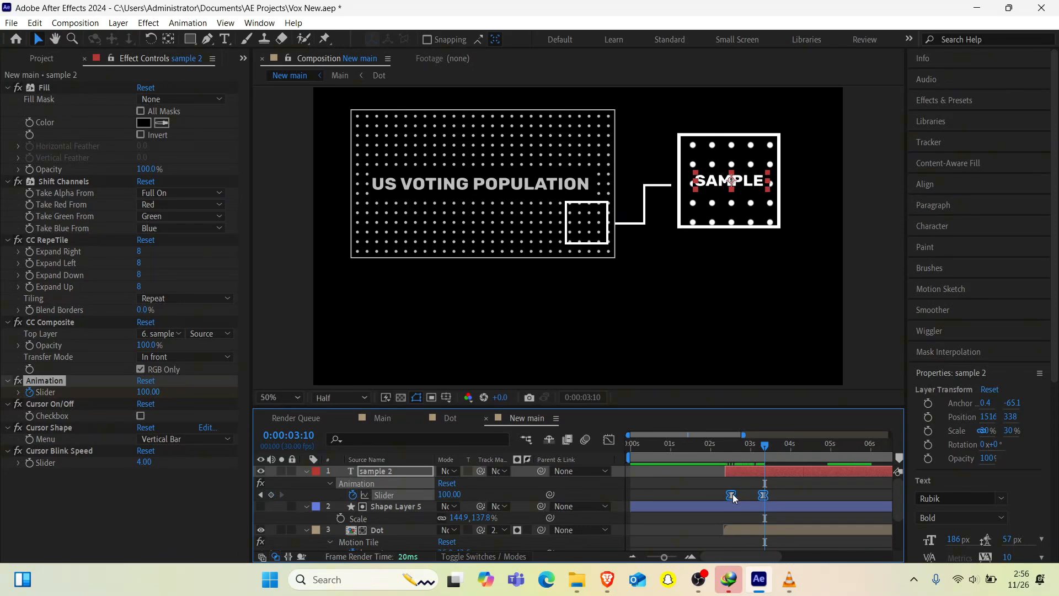
left_click(699, 445)
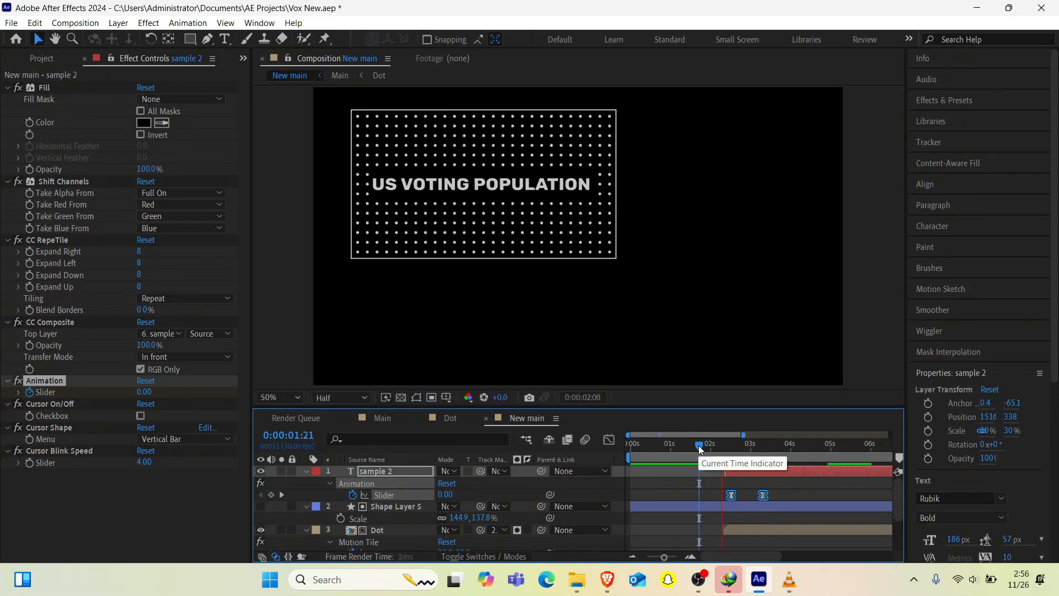
key("space")
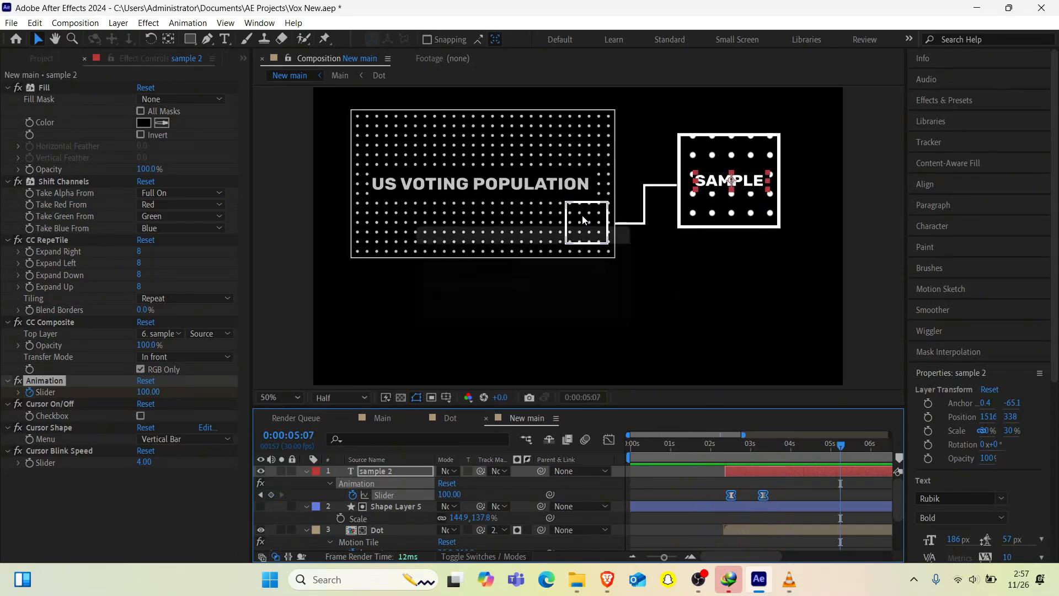
Step: Create a 1920x1080, 30 fps composition named "2nd Scene" with a duration of 15 seconds
left_click(240, 58)
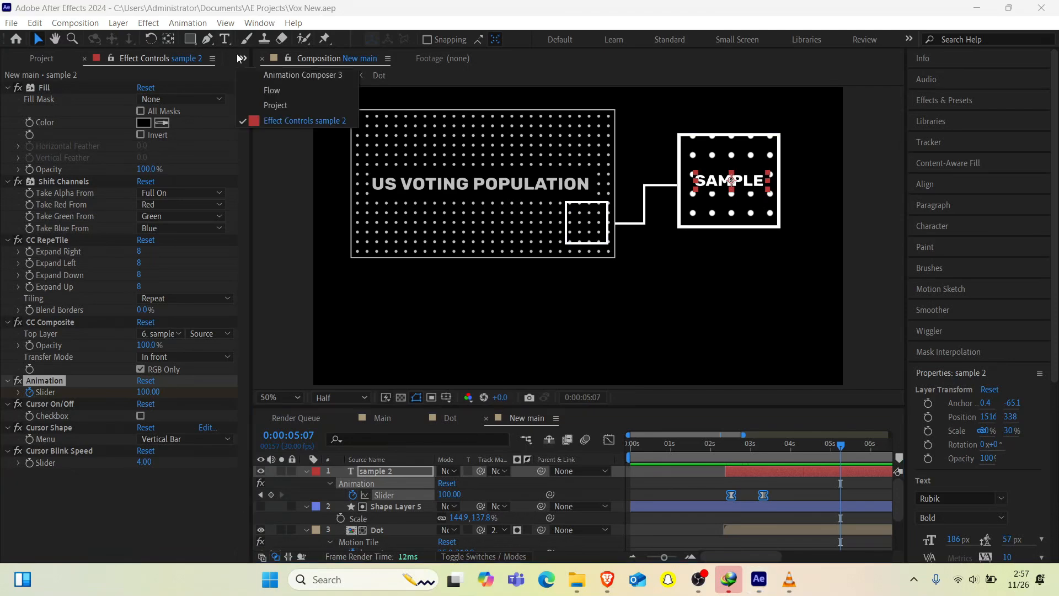
left_click(277, 104)
key("comma")
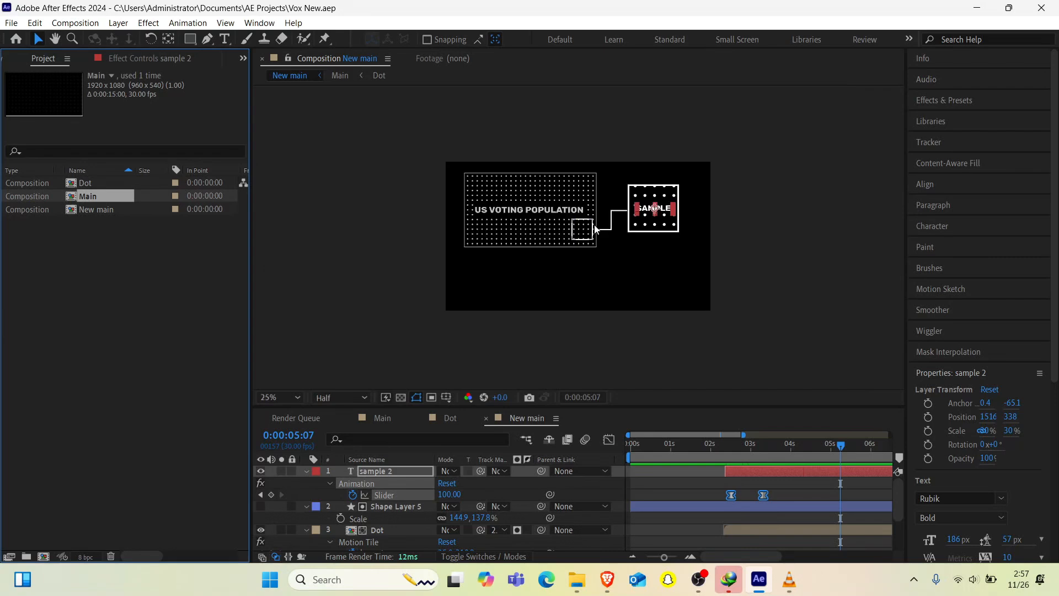
scroll(595, 229, "up", 2)
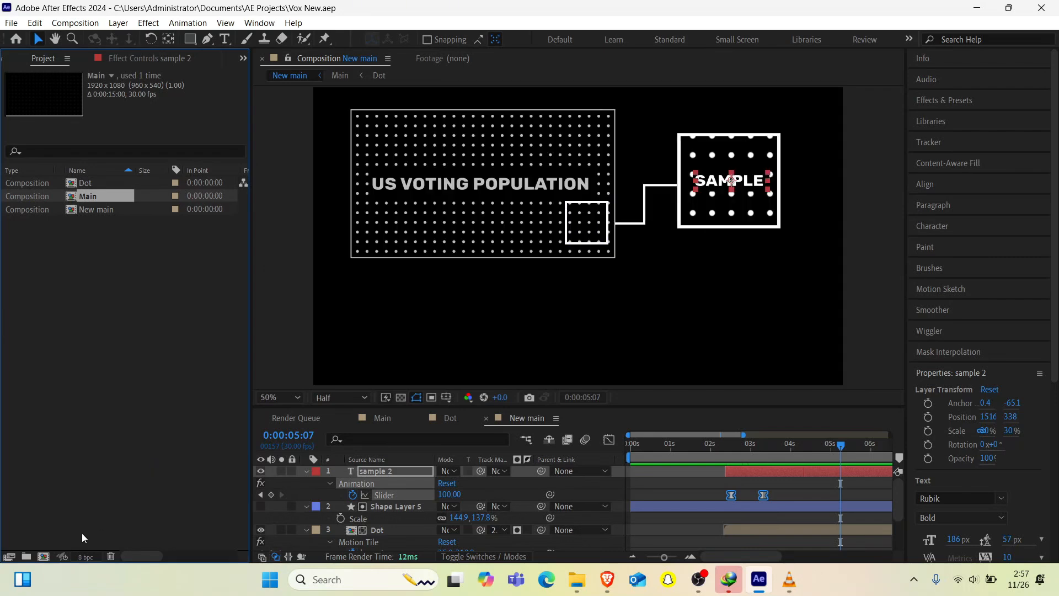
left_click(45, 557)
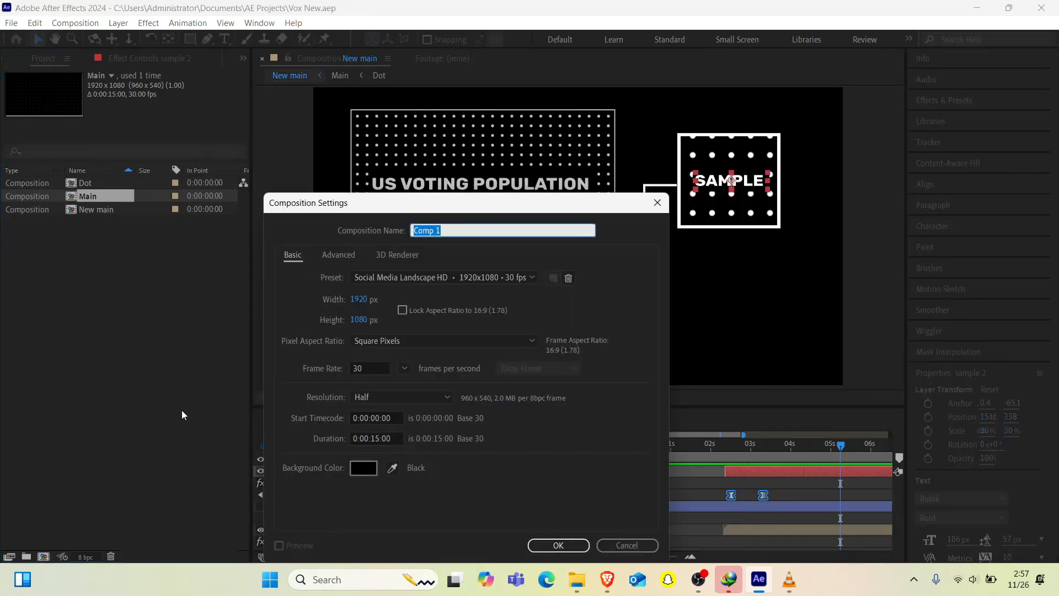
type("2nd Scene")
key("Return")
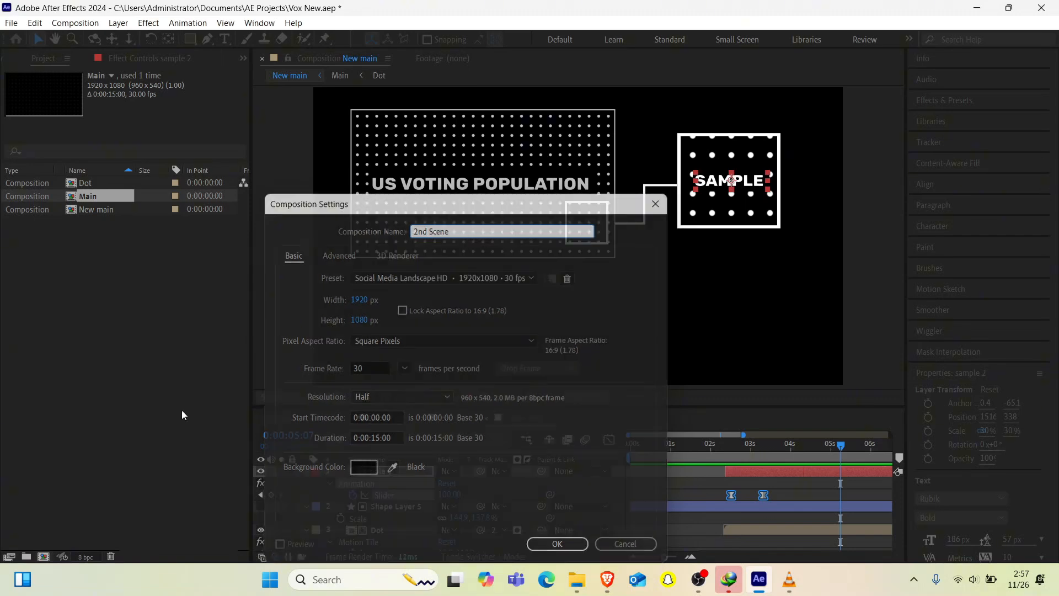
Step: In New main, pre-compose sample 2, Shape Layer 5, Dot and Shape Layer 4 into a new composition named "Sample Pre"
left_click(512, 423)
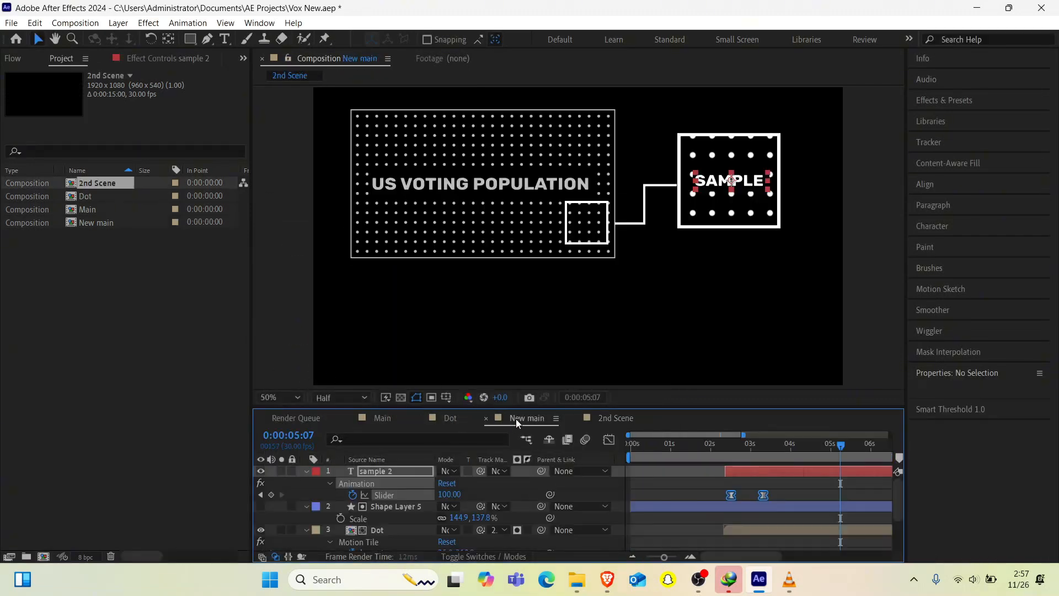
left_click(308, 468)
left_click(401, 505)
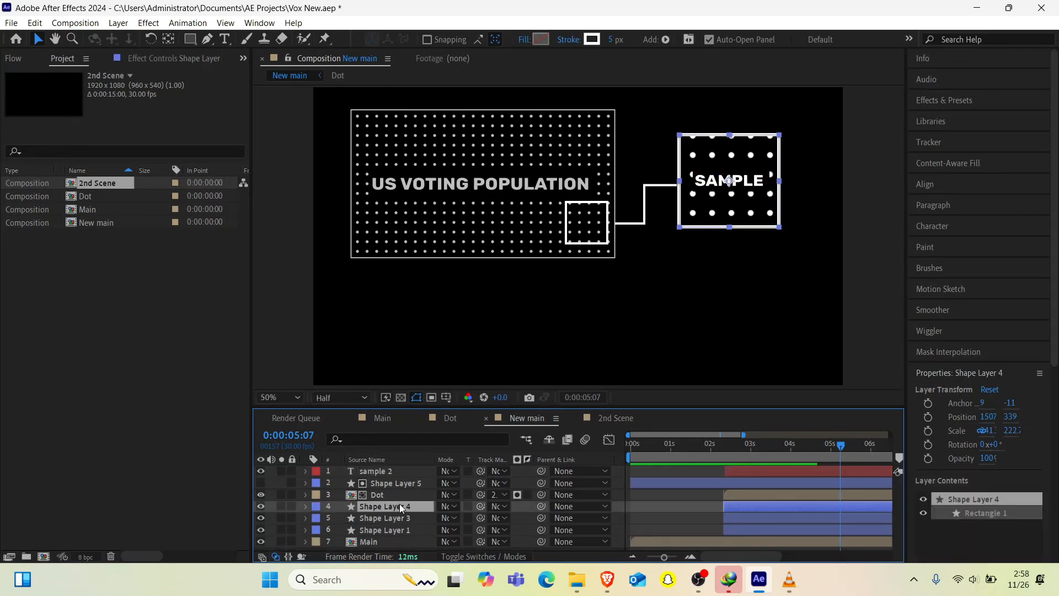
left_click(409, 471, "shift")
key("ctrl+shift+c")
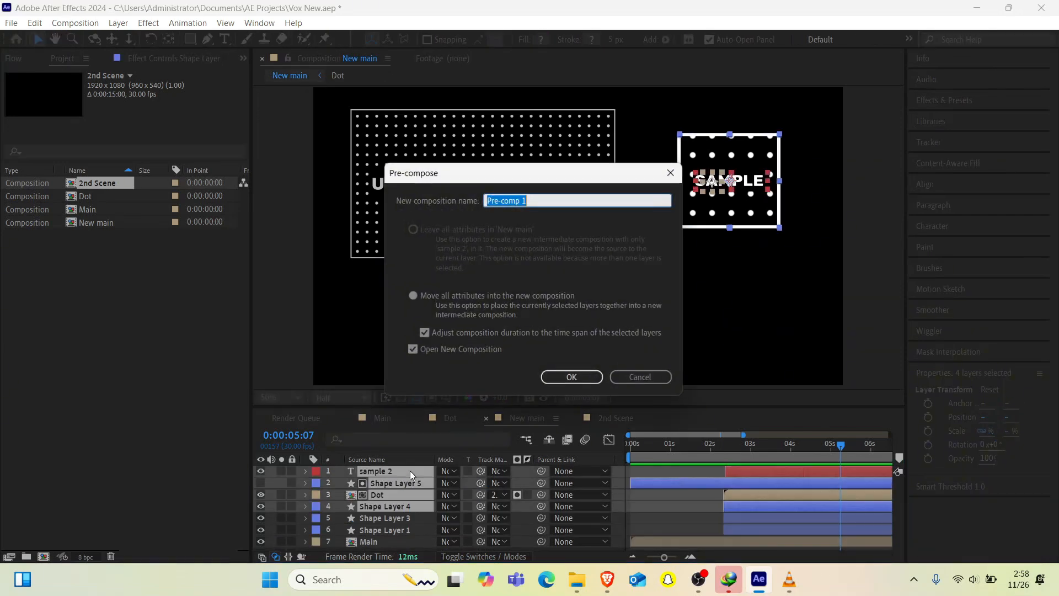
type("Sample Pre")
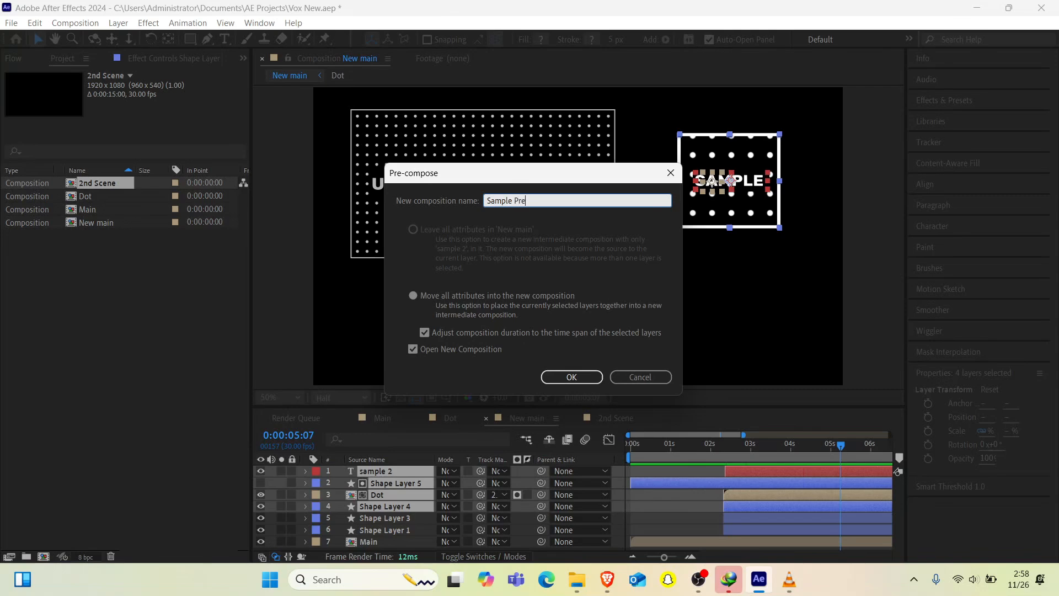
key("Return")
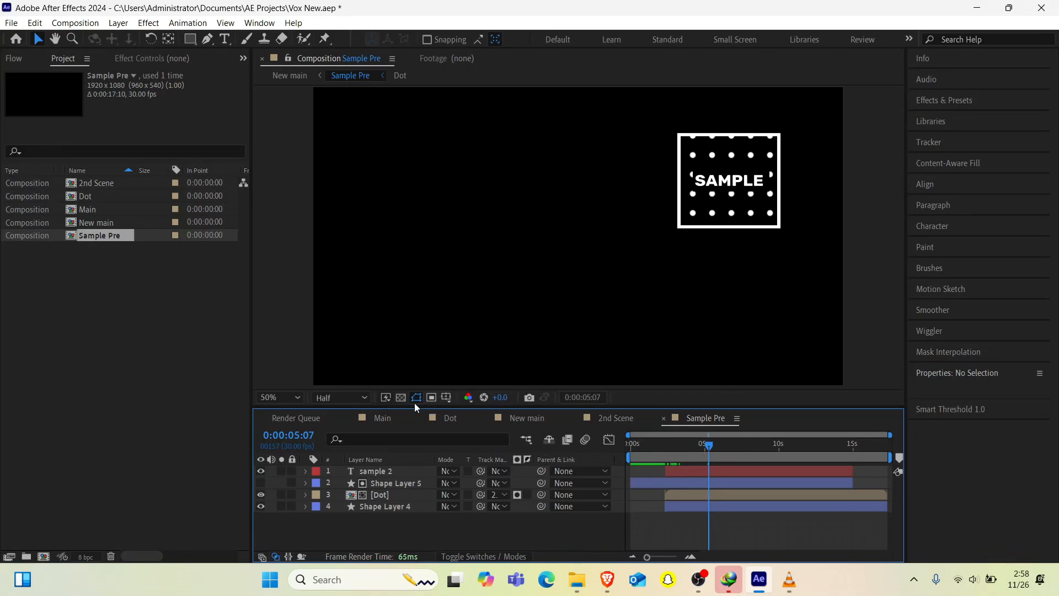
Step: Crop the Sample Pre composition to a region of interest of about 410 x 392 px drawn just outside the SAMPLE frame
left_click(431, 399)
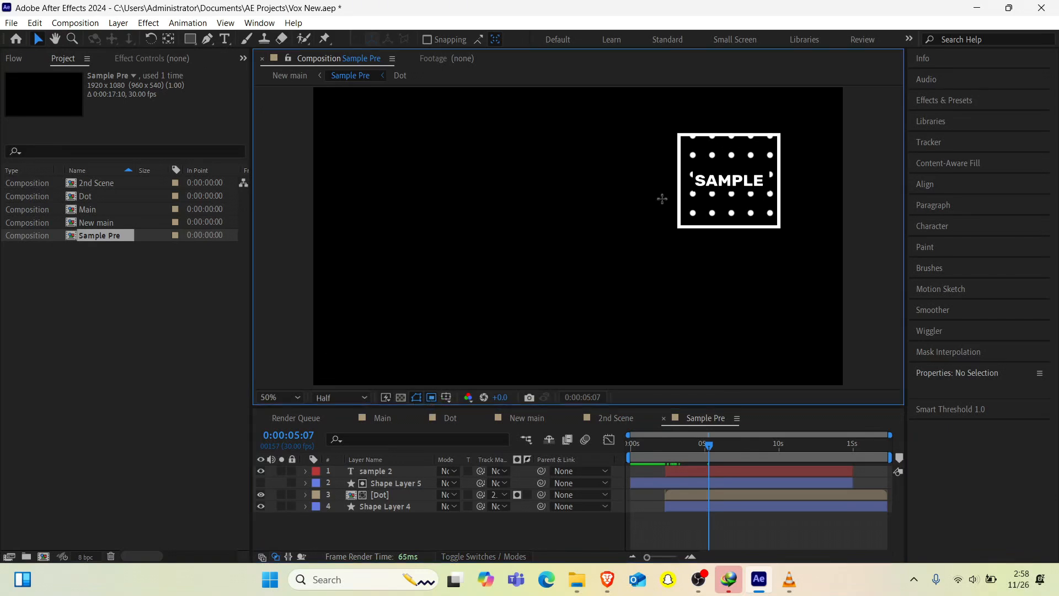
left_click_drag(673, 127, 788, 237)
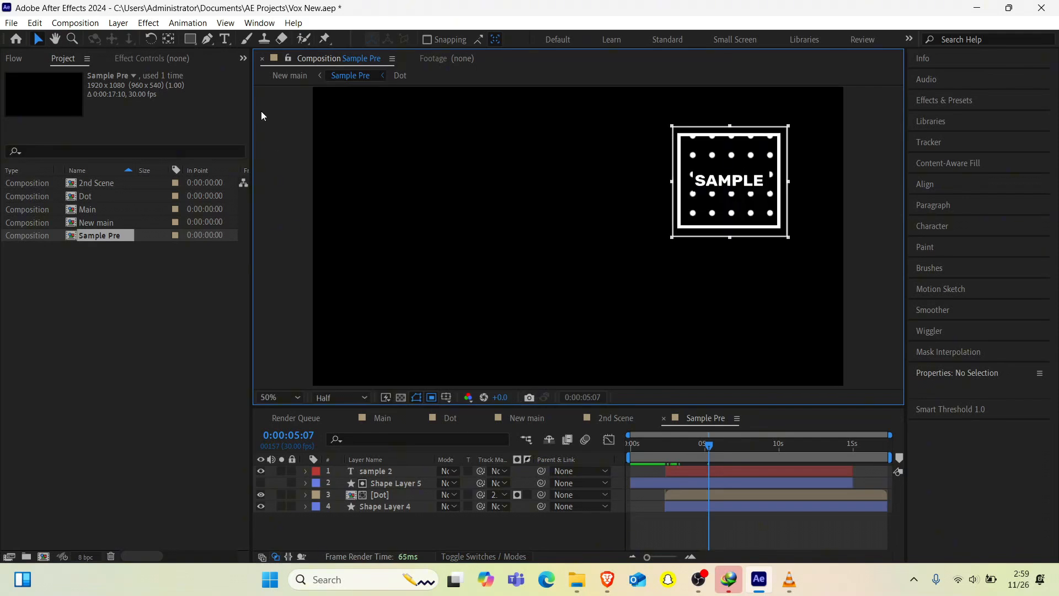
left_click(72, 25)
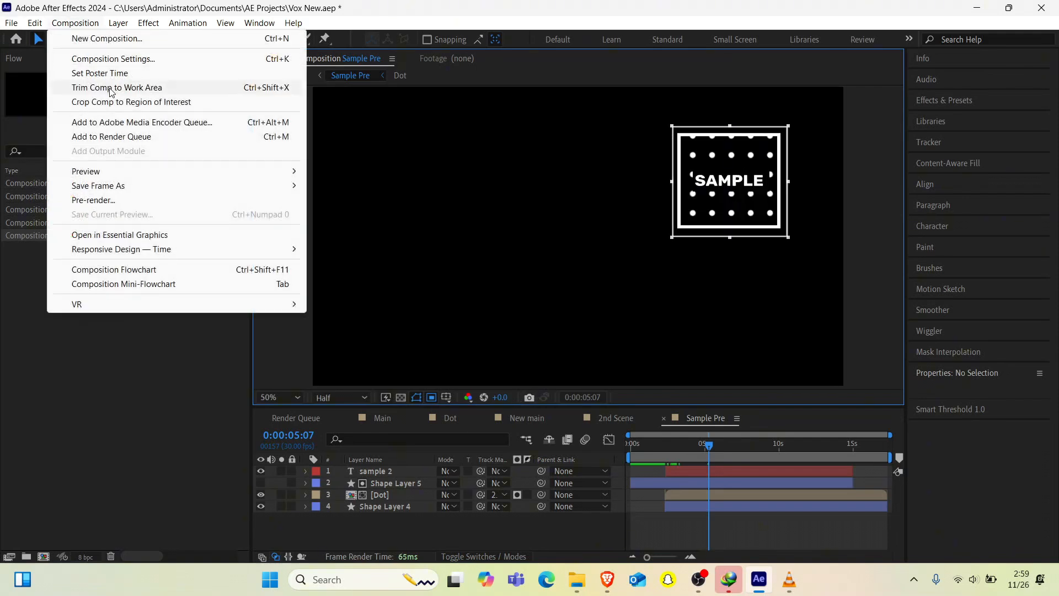
left_click(110, 103)
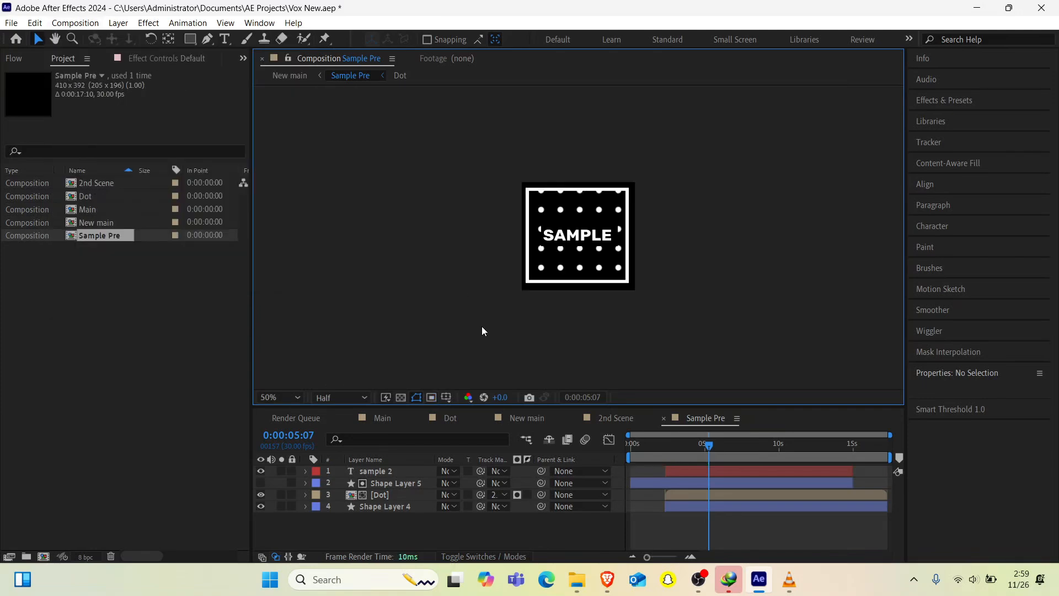
Step: Add Sample Pre as a layer in 2nd Scene and align it to the composition's centre at about 3 seconds
left_click(611, 414)
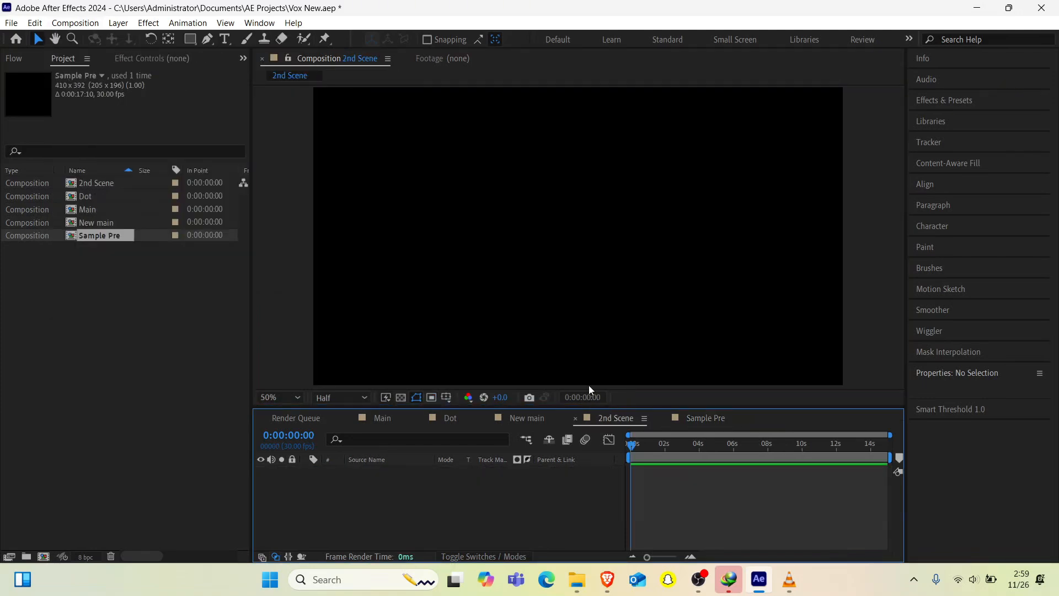
left_click_drag(95, 232, 398, 495)
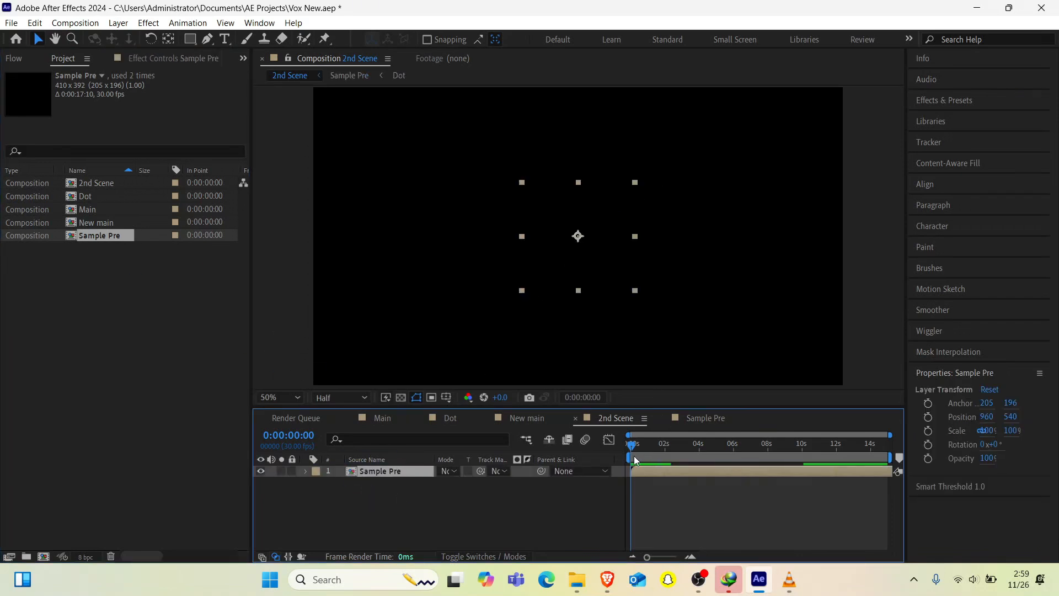
left_click_drag(633, 444, 684, 445)
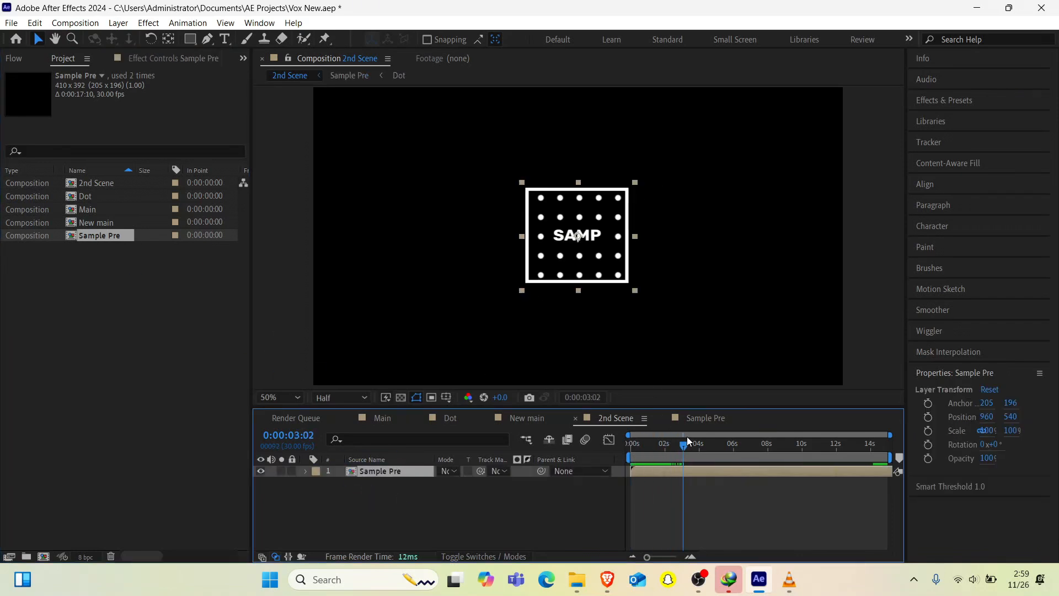
left_click(931, 184)
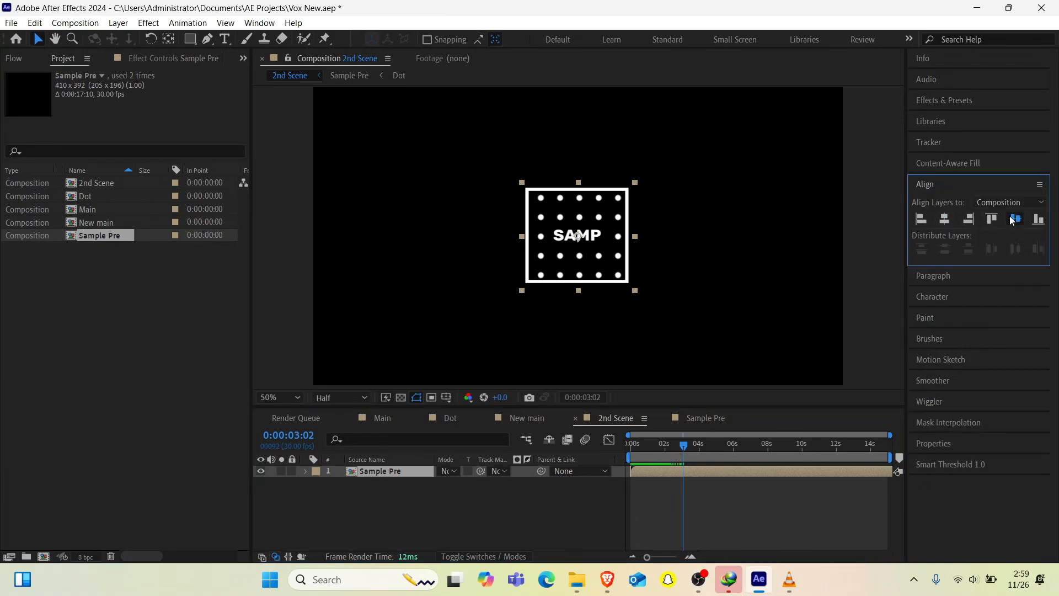
Step: Return to the New main composition to work on its Sample Pre layer
left_click(703, 417)
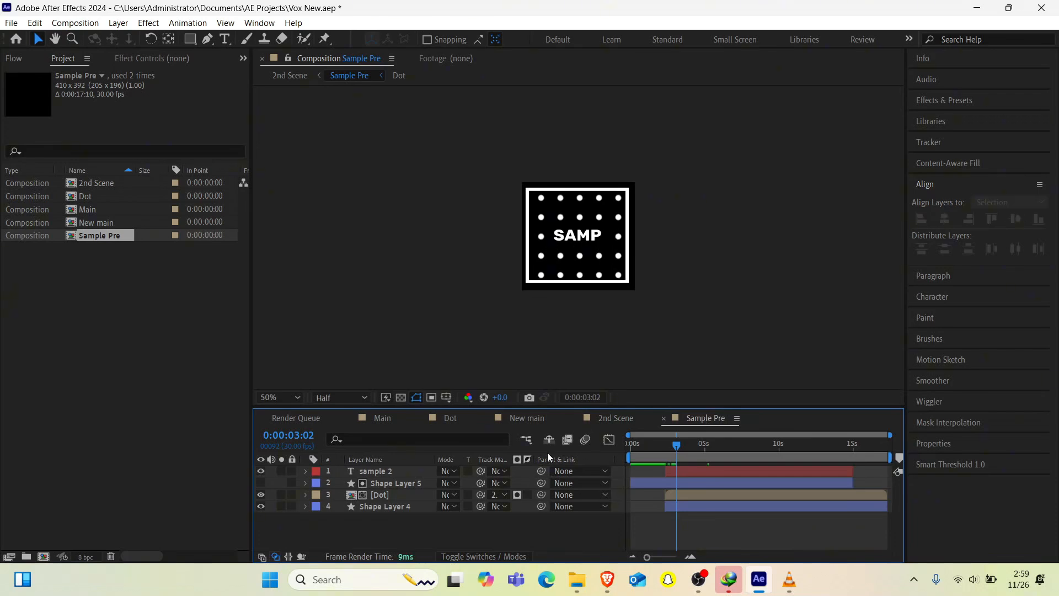
left_click(538, 418)
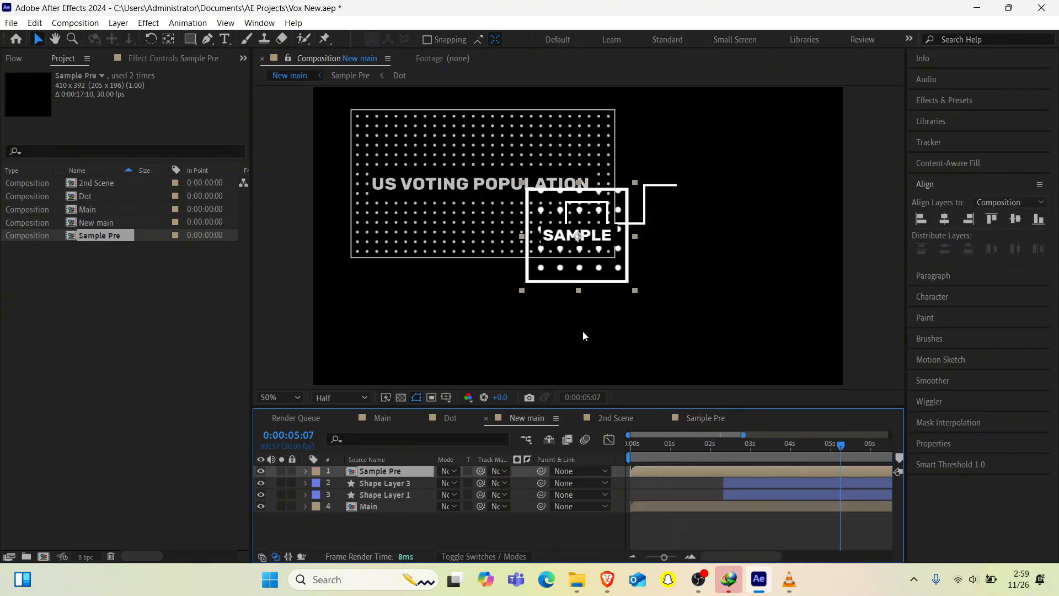
Step: Move the Sample Pre layer so the SAMPLE box's edge meets the free end of the connector line
left_click_drag(568, 256, 721, 204)
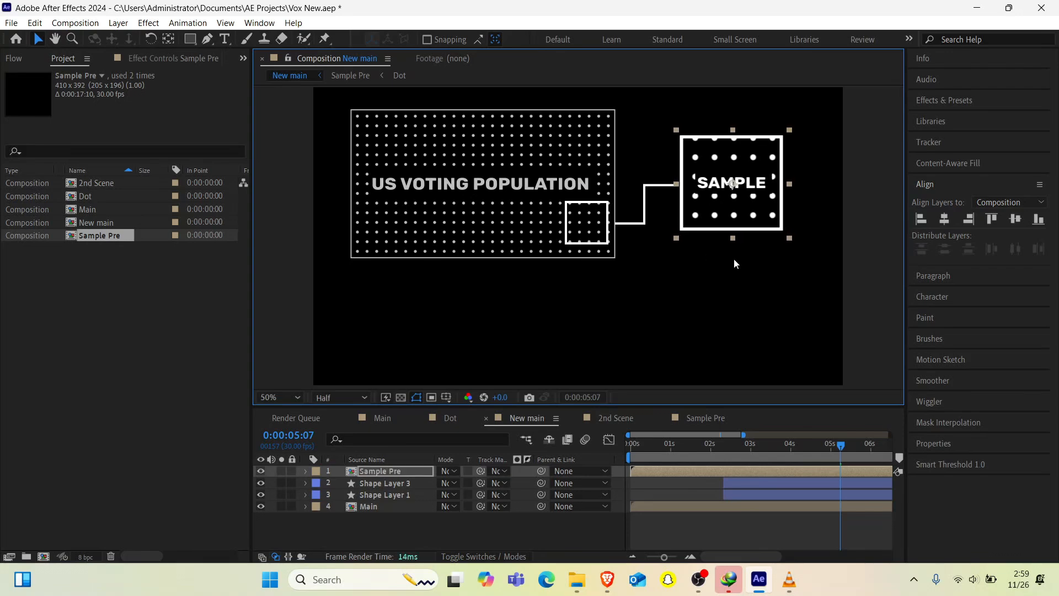
key("Left")
key("Left")
key("Left")
key("Left")
key("Left")
key("Left")
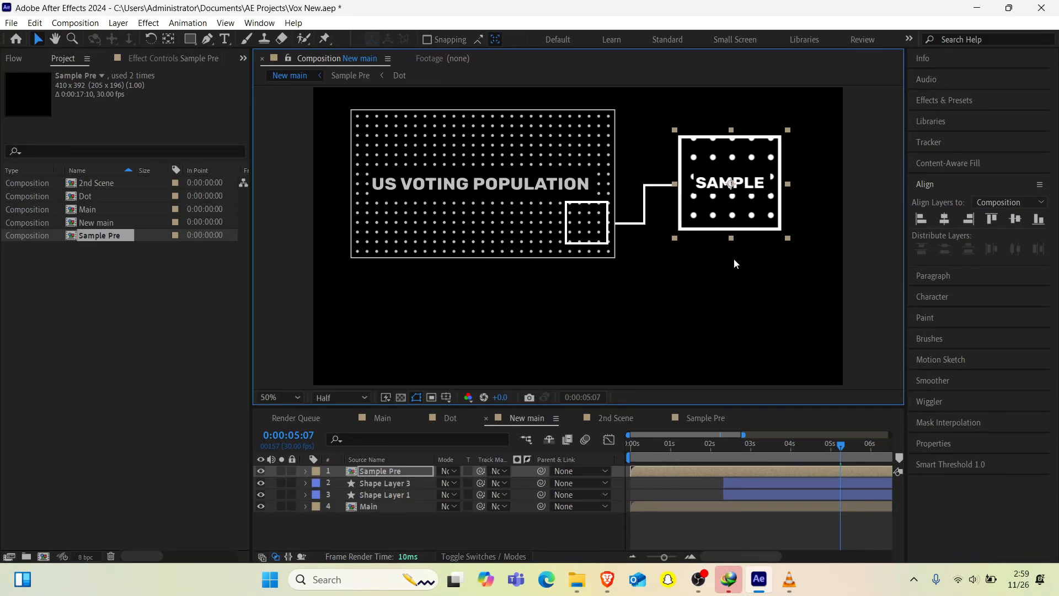
key("Left")
key("Left")
key("Left")
key("Left")
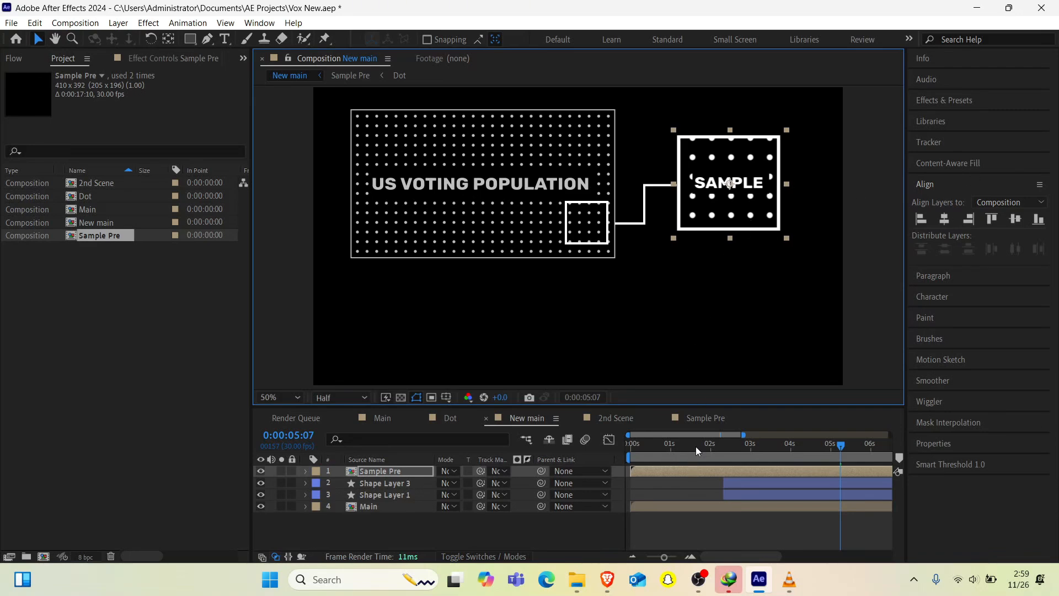
Step: Shift the Sample Pre layer to start at about 0.5 seconds in the New main timeline and preview the animation
left_click_drag(695, 446, 729, 468)
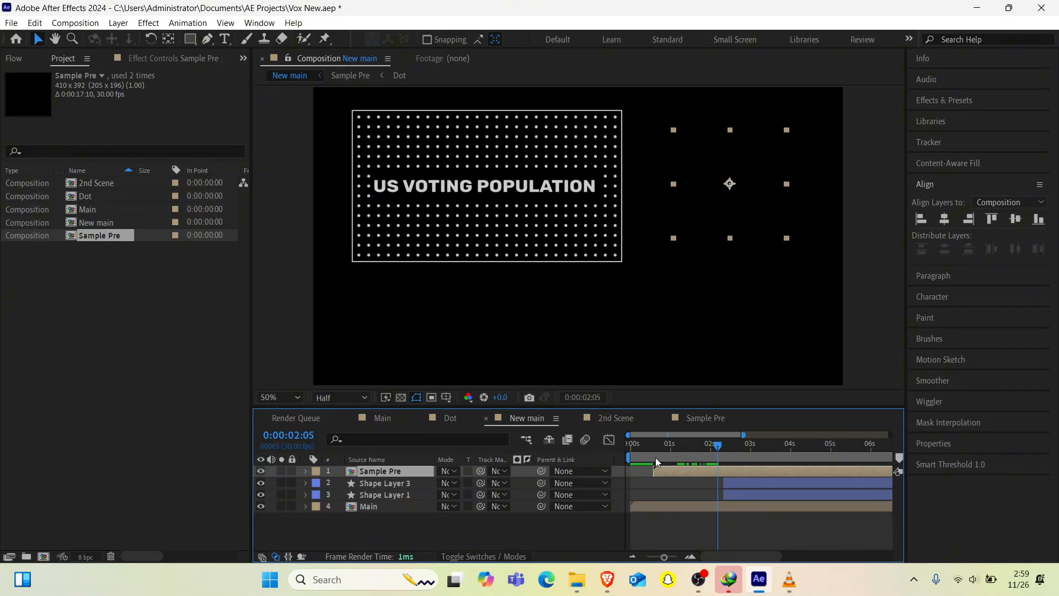
left_click(655, 457)
key("space")
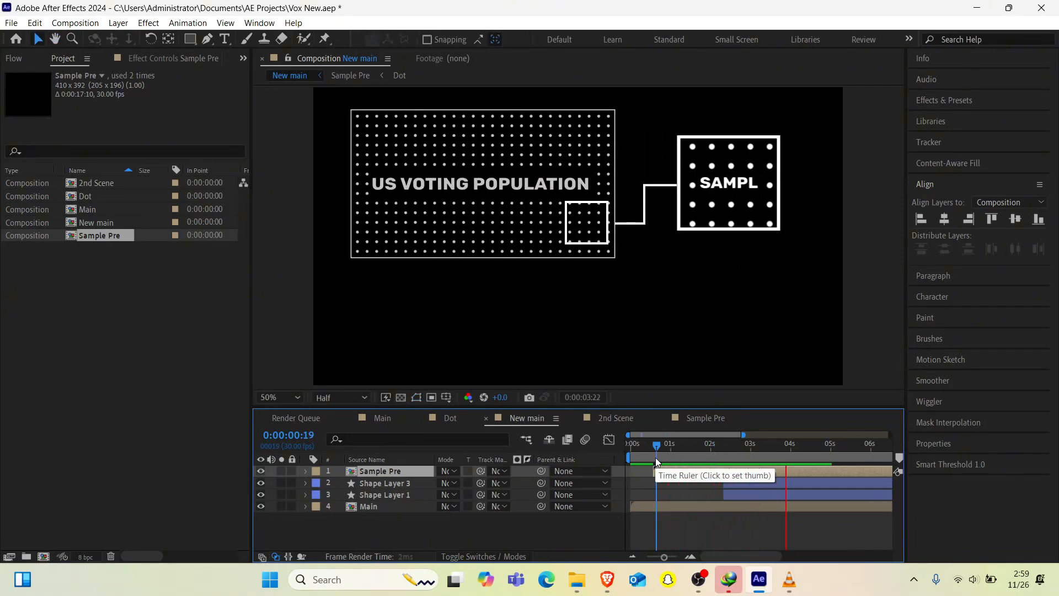
key("space")
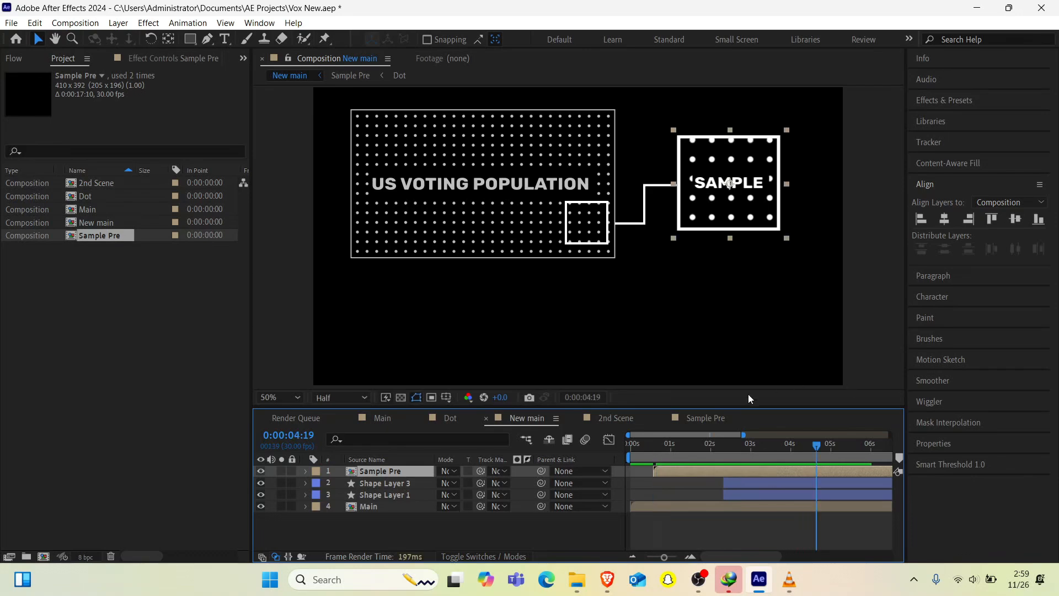
Step: Open the 2nd Scene composition and add phone-call.png to it above the Sample Pre layer
left_click(706, 419)
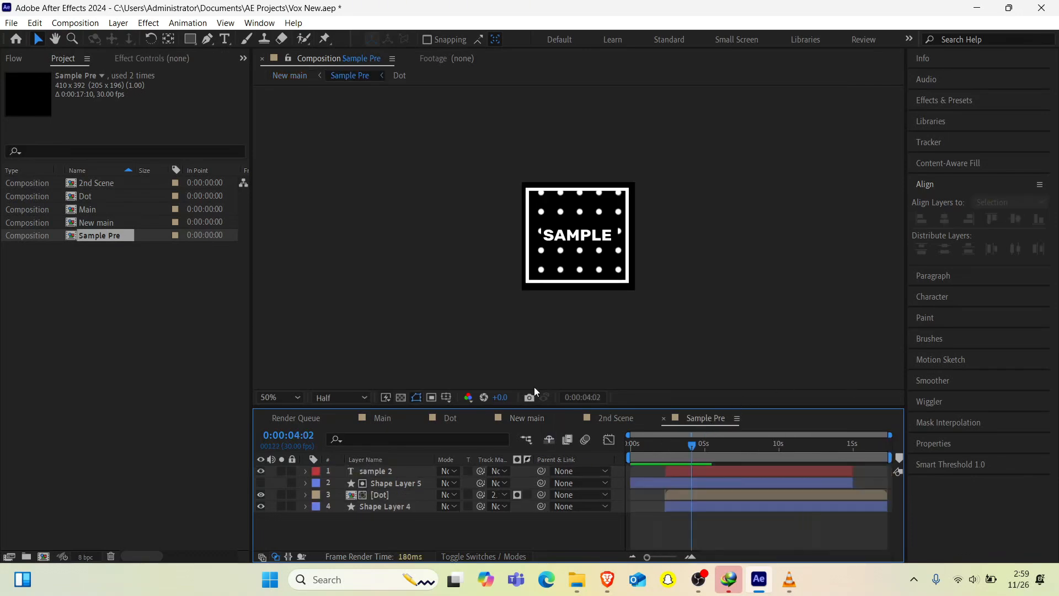
left_click(611, 418)
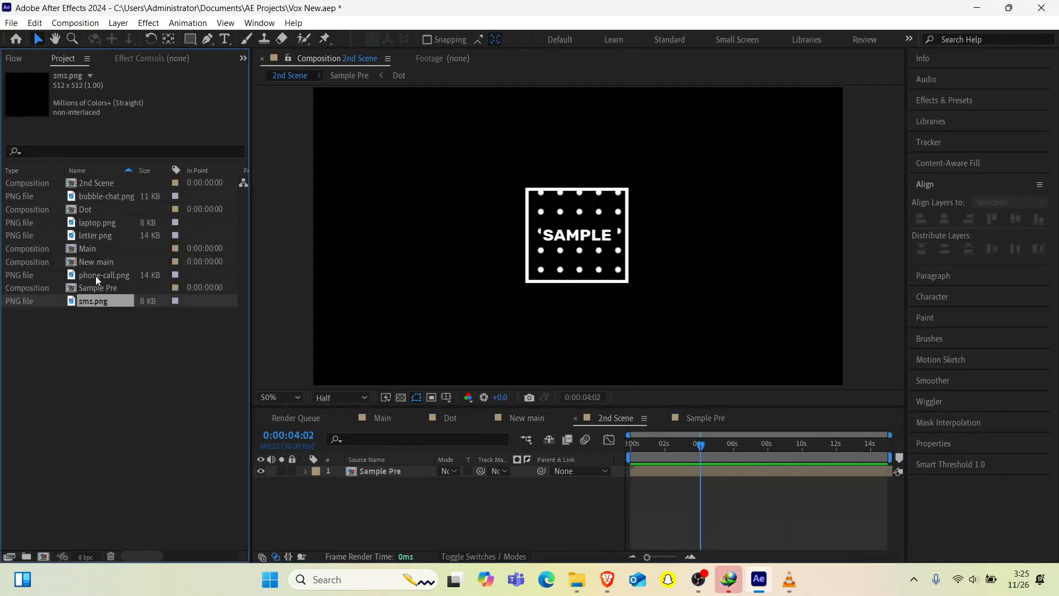
left_click(95, 275)
left_click_drag(237, 279, 644, 167)
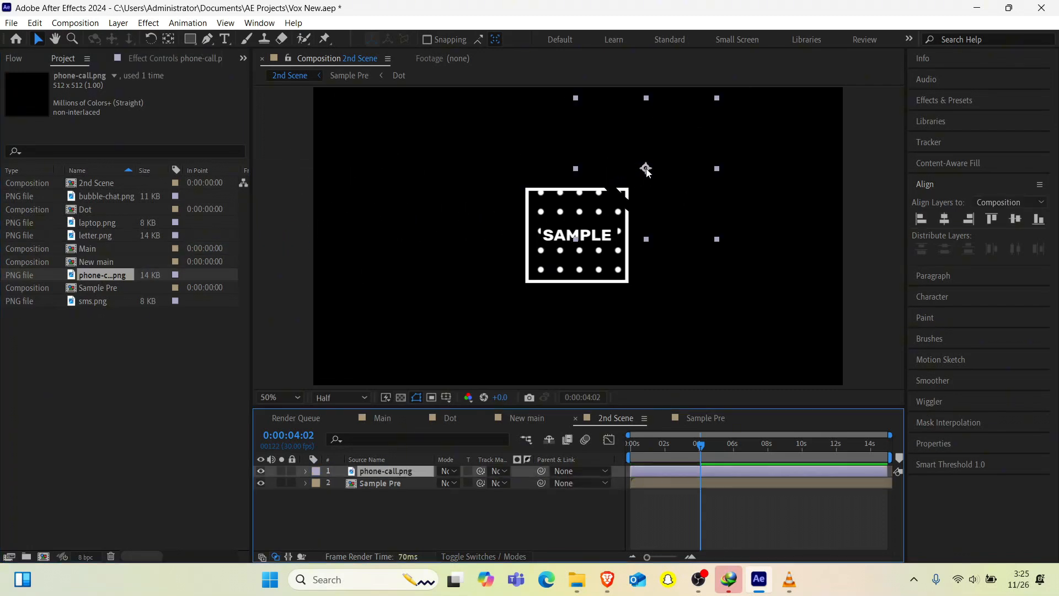
Step: Apply a Fill effect to the phone-call.png layer and set its color to white (FFFFFF)
key("ctrl+space")
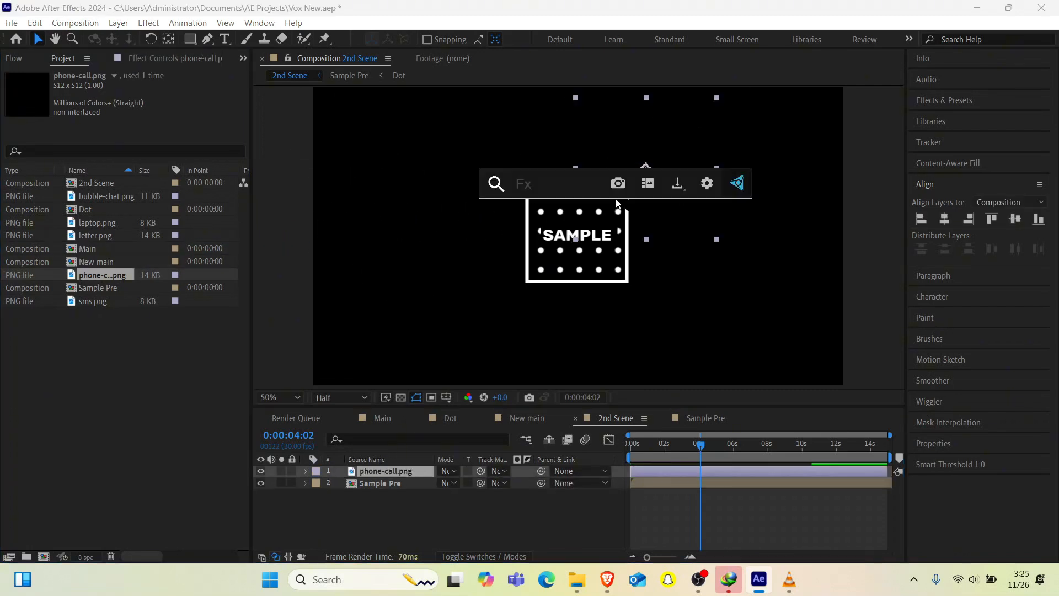
type("fil")
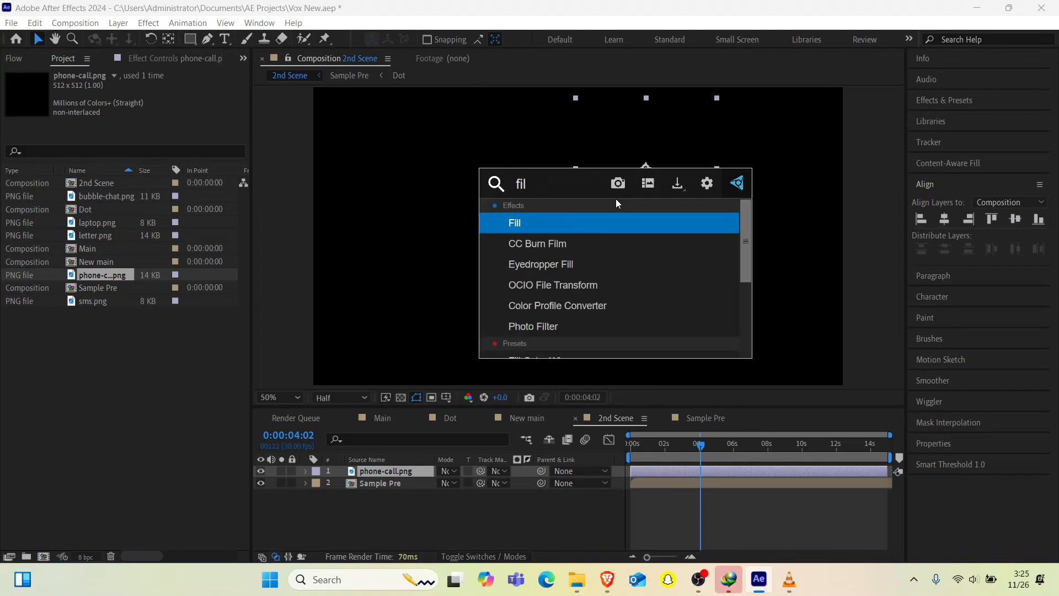
key("Return")
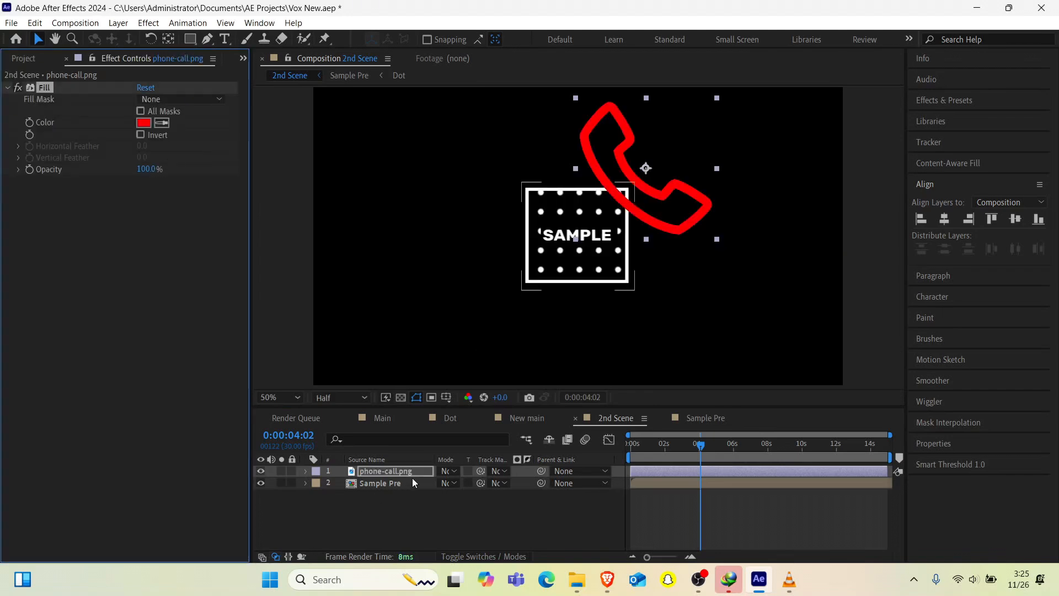
left_click(144, 124)
left_click_drag(147, 468, 81, 318)
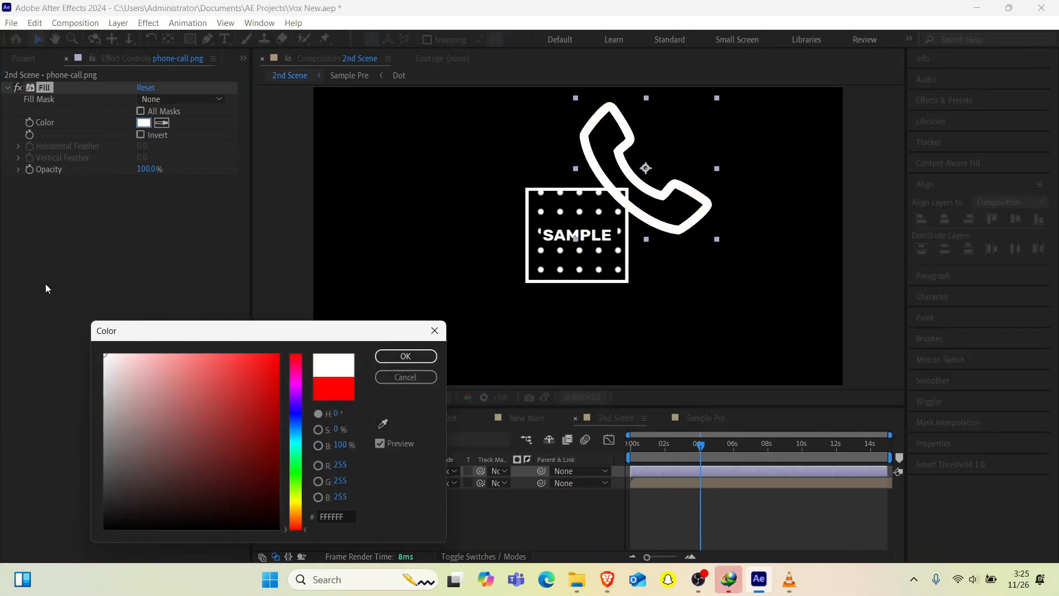
left_click(418, 361)
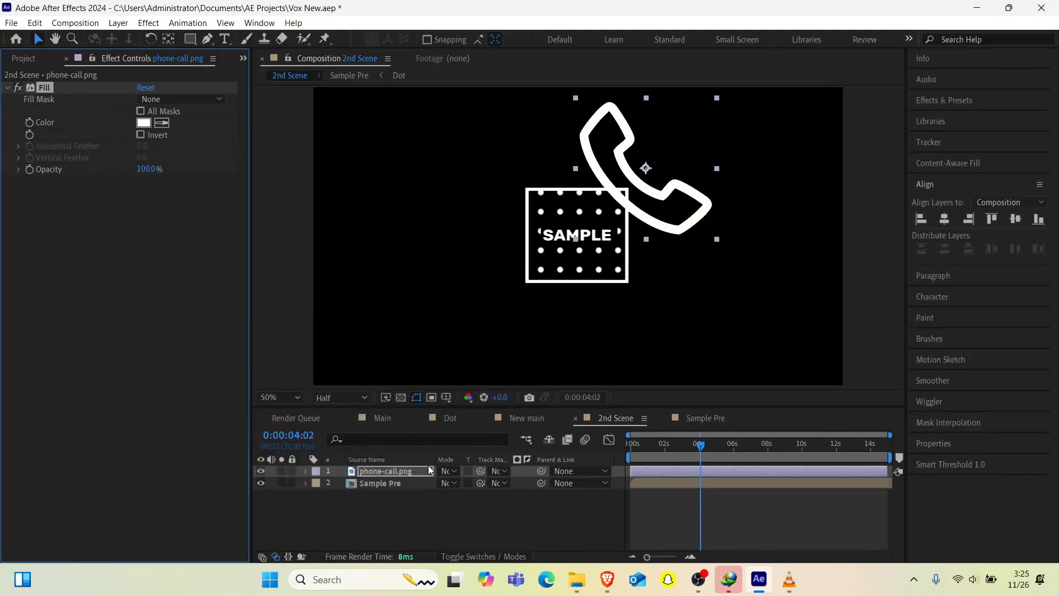
Step: Scale the phone icon to 36% and place it diagonally above the SAMPLE box's upper-right corner
key("s")
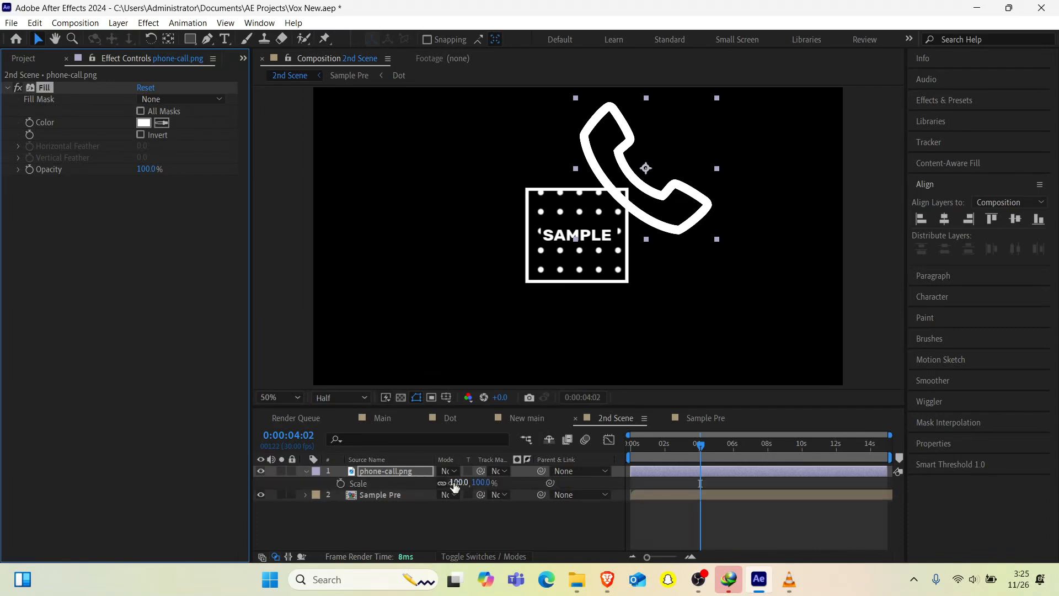
left_click_drag(458, 483, 412, 486)
left_click_drag(640, 153, 671, 149)
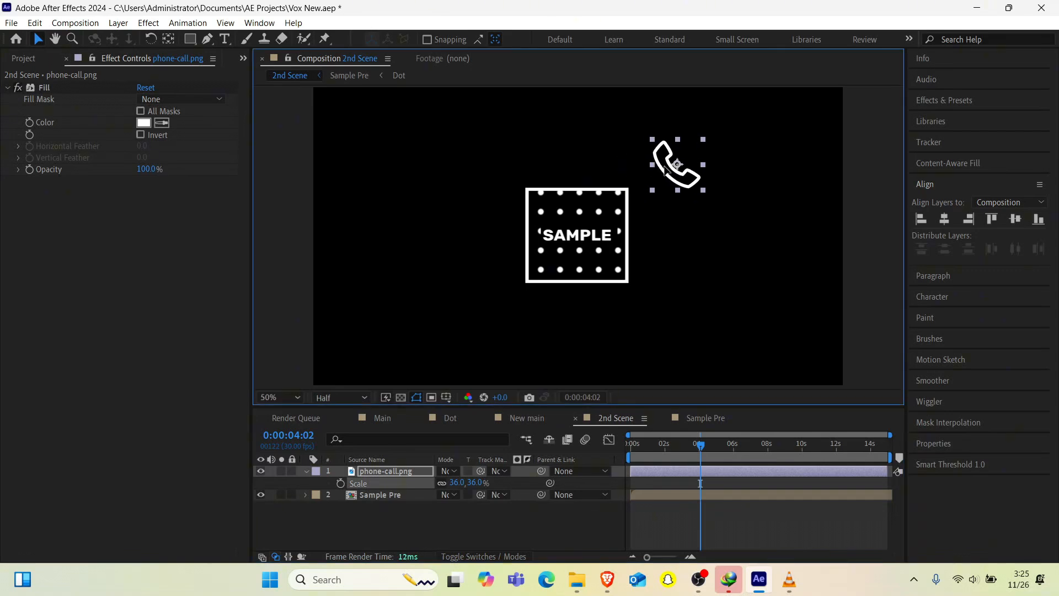
Step: Add bubble-chat.png from the project files to the 2nd Scene composition near the phone icon
left_click(243, 58)
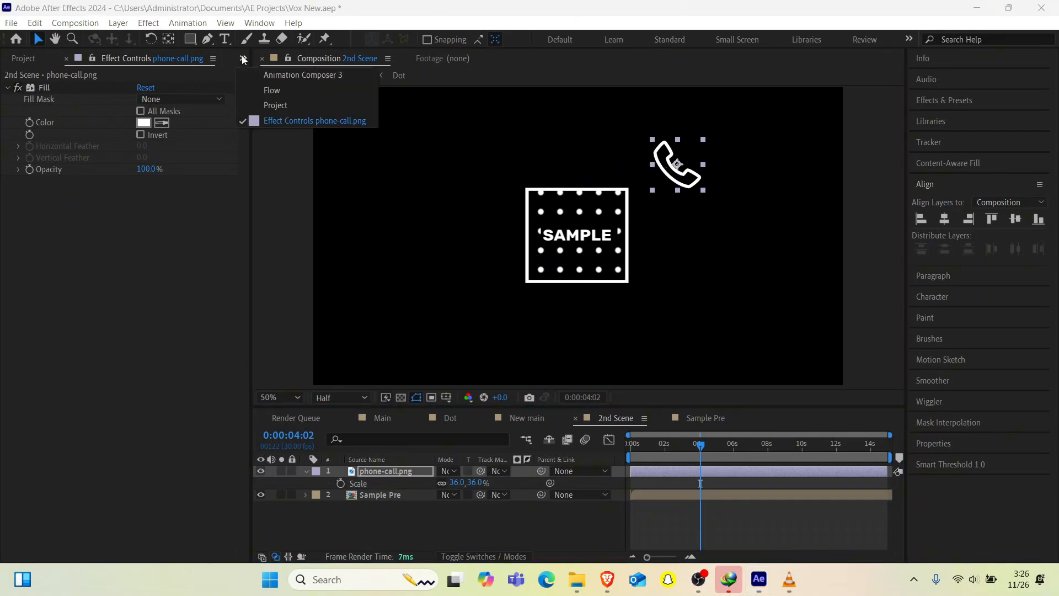
left_click(270, 103)
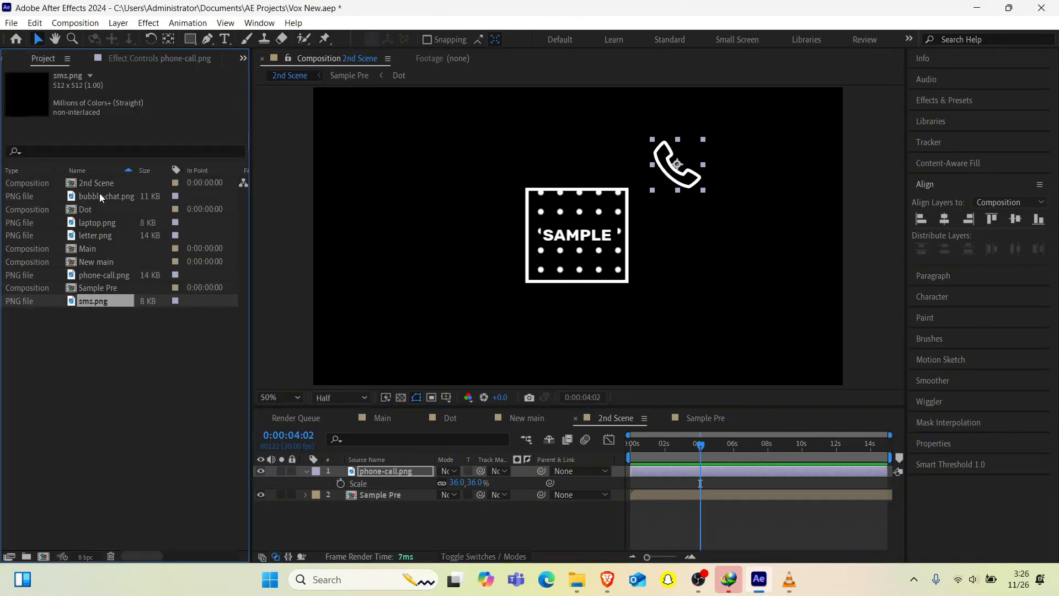
left_click_drag(99, 196, 713, 158)
Step: Apply a Fill effect to the bubble-chat.png layer and set its color to white (FFFFFF)
key("ctrl+space")
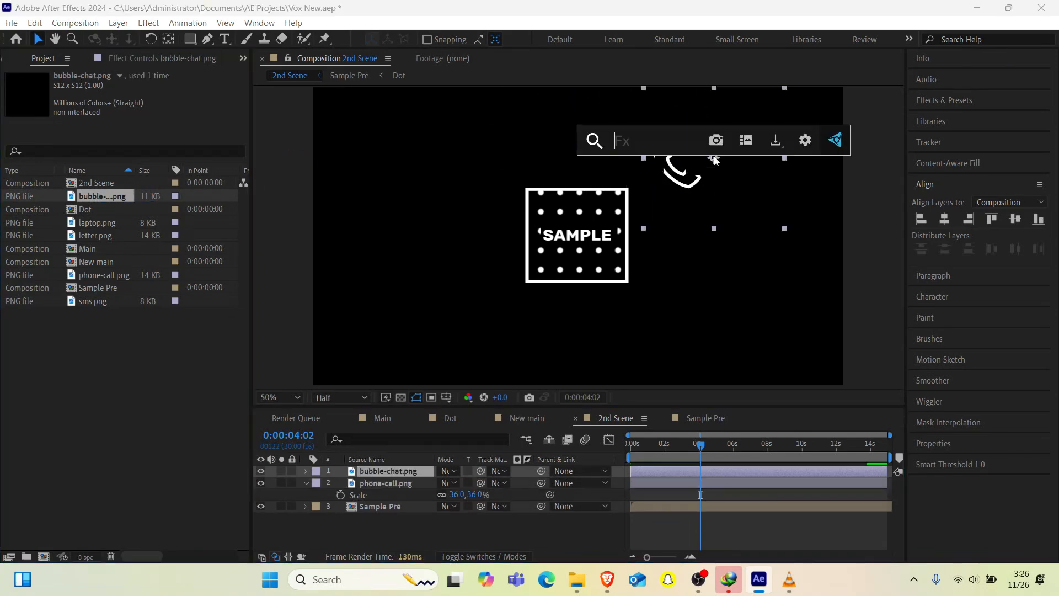
type("fi")
key("Return")
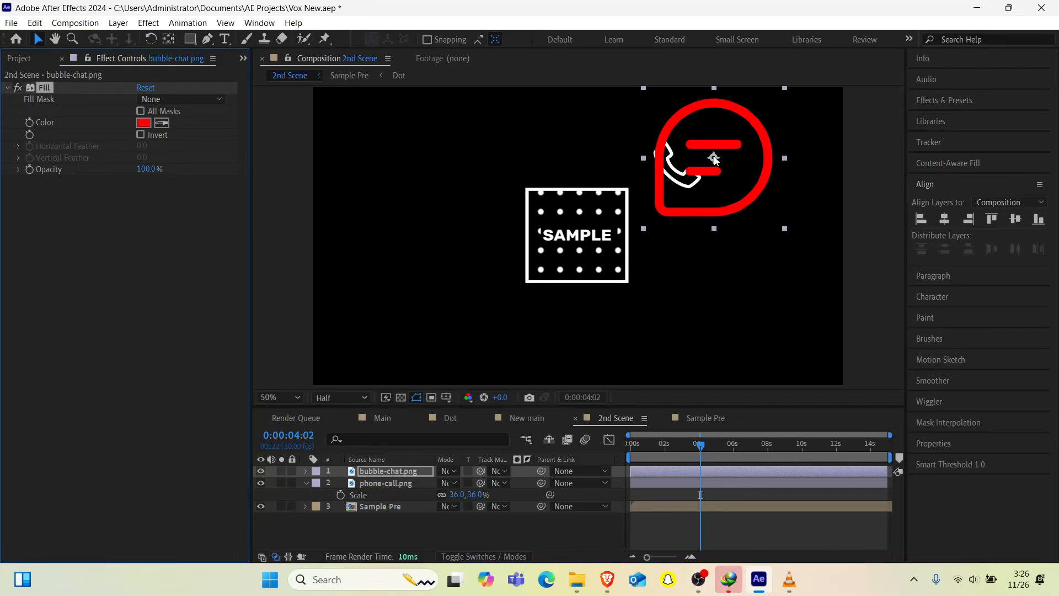
left_click(143, 122)
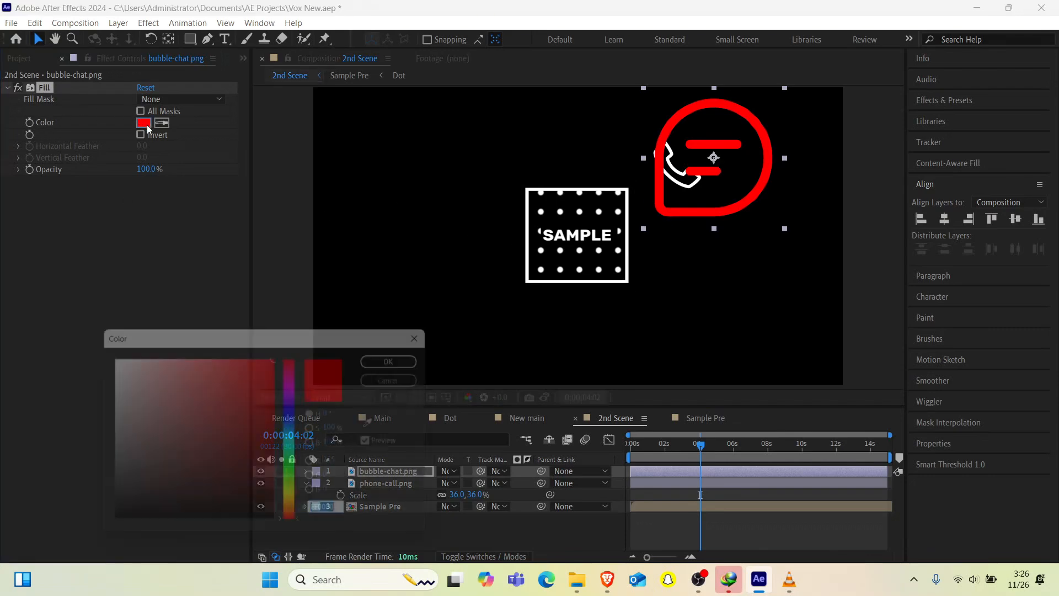
type("ffffff")
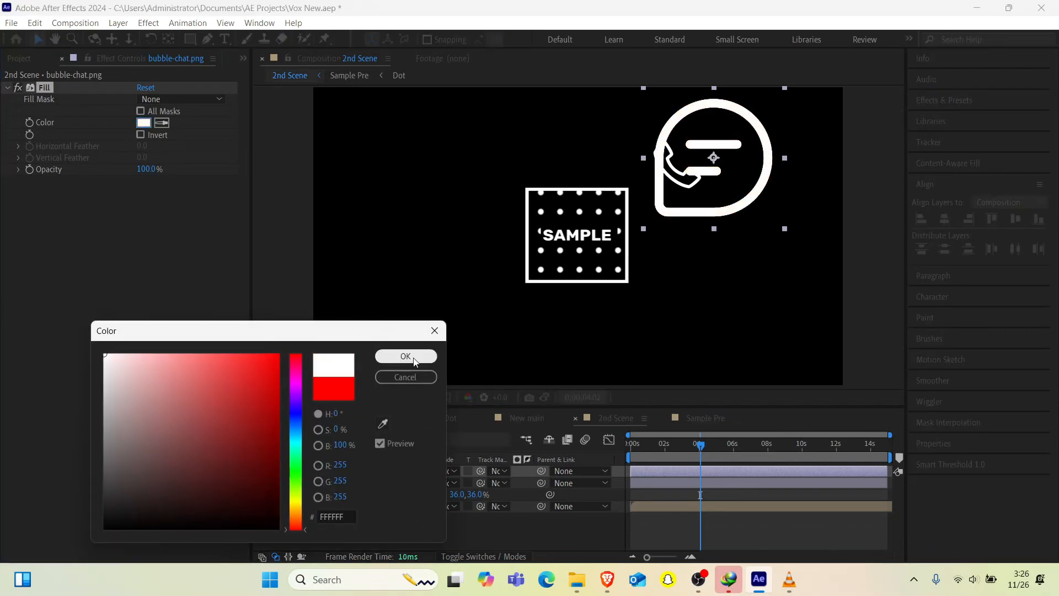
left_click(414, 359)
Step: Scale the chat bubble icon to 30% and nestle it against the upper-right side of the phone icon
key("s")
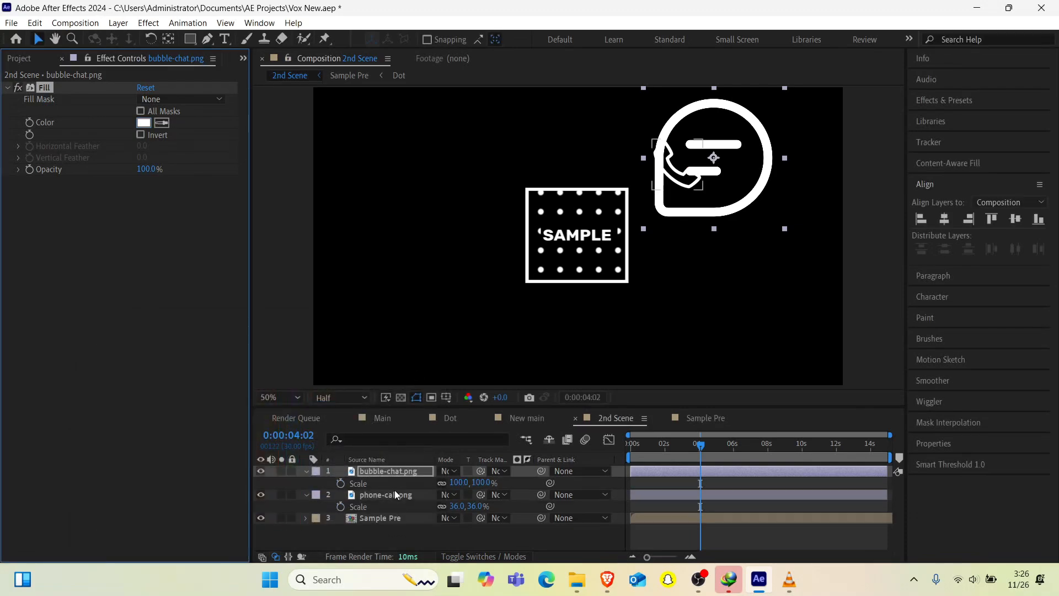
left_click_drag(457, 484, 414, 490)
left_click_drag(713, 150, 691, 138)
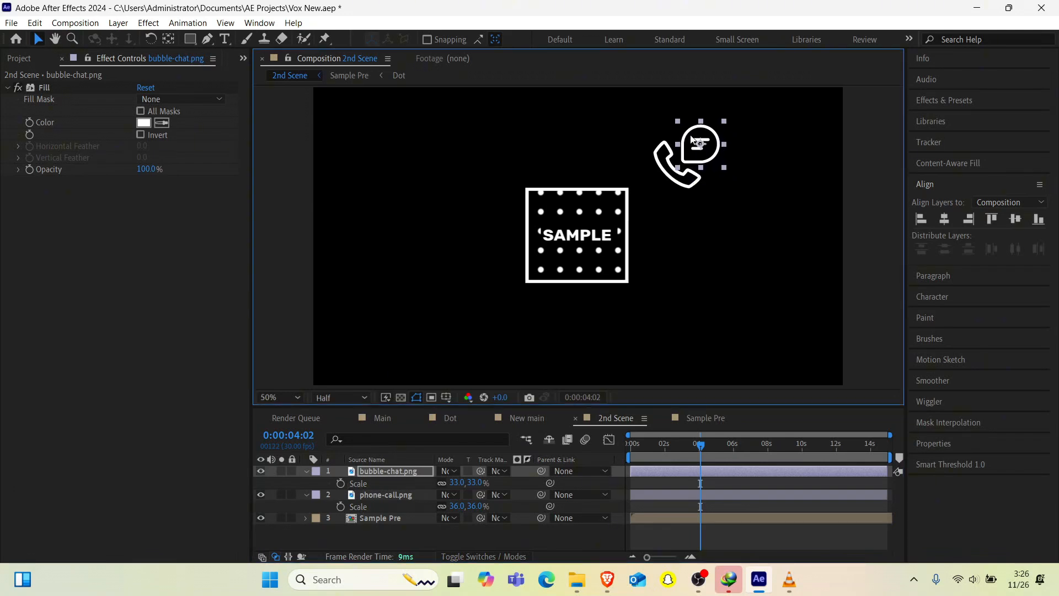
left_click(453, 482)
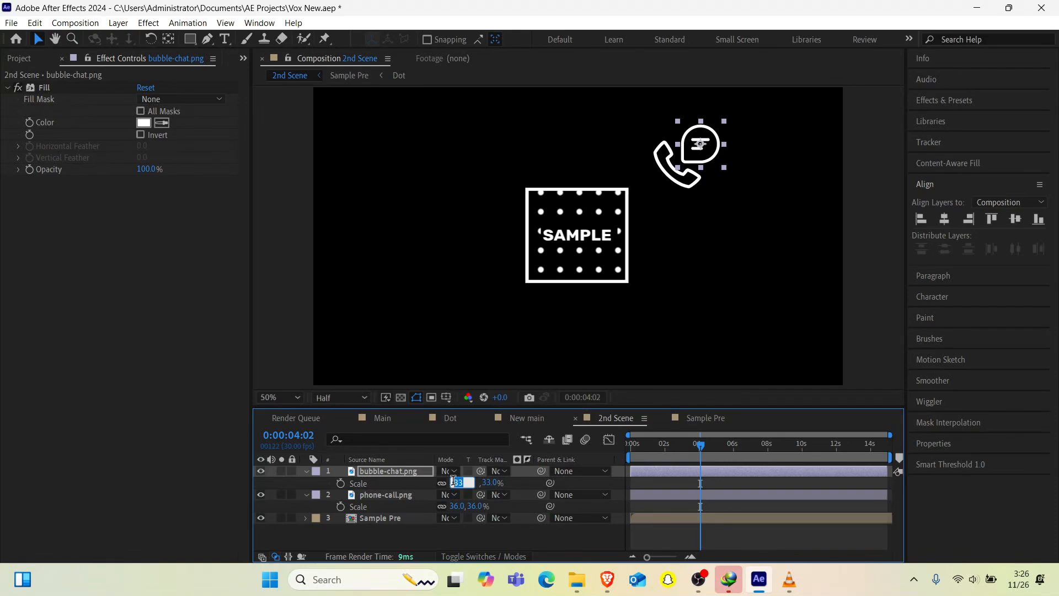
type("30")
key("Return")
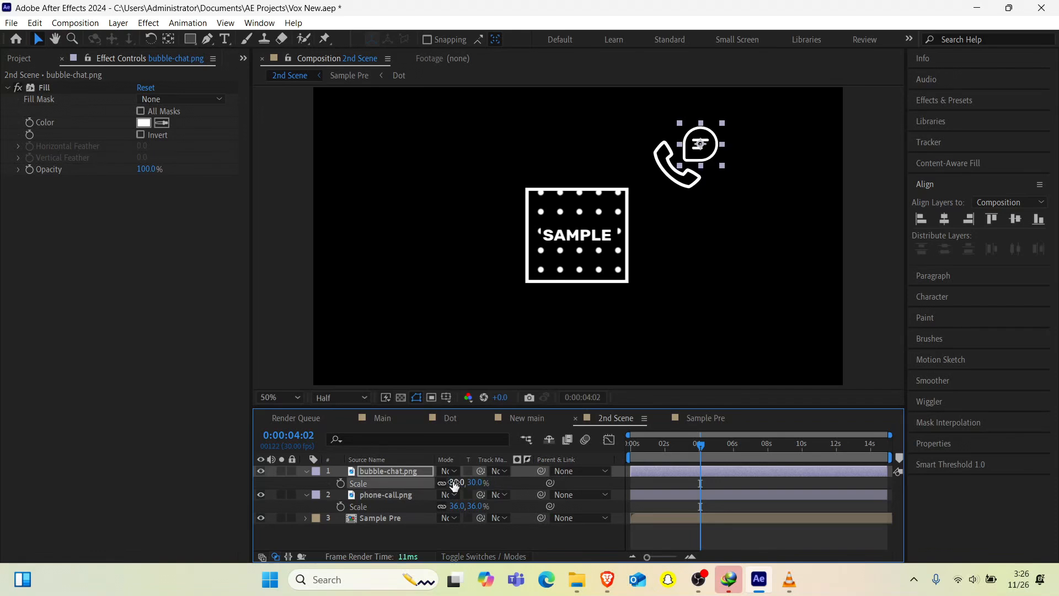
left_click_drag(708, 138, 702, 132)
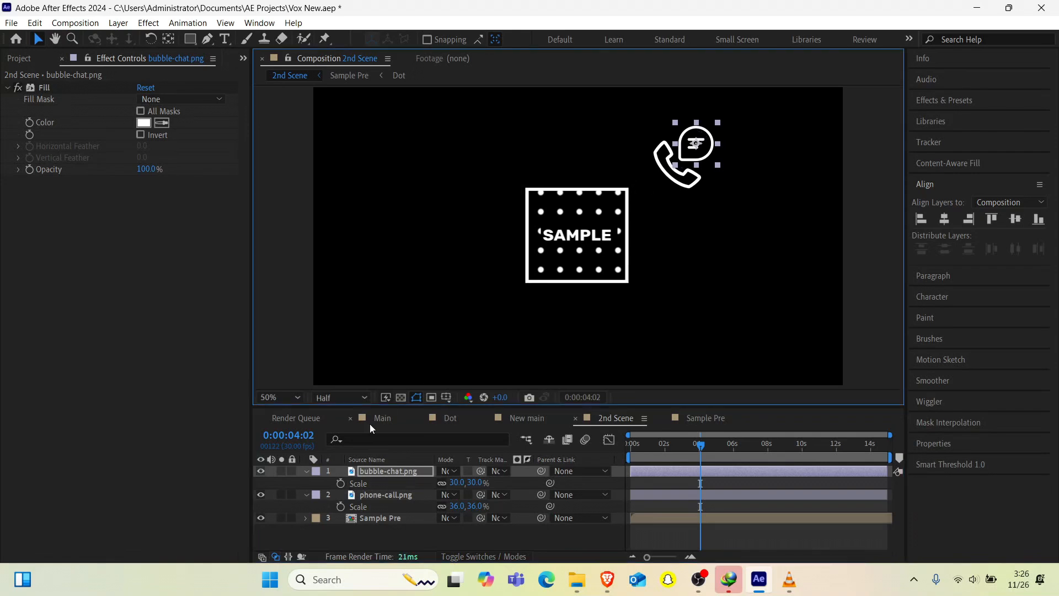
Step: Pre-compose the bubble-chat.png and phone-call.png layers into a new composition named Phonebubble, moving all attributes into it
left_click(307, 471)
left_click(368, 483)
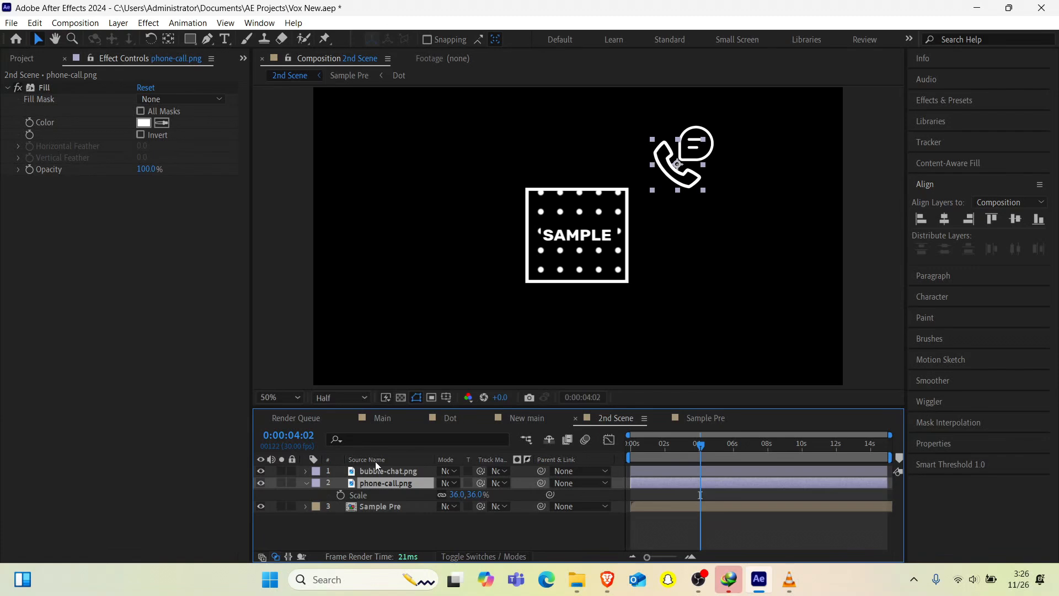
left_click(376, 470, "shift")
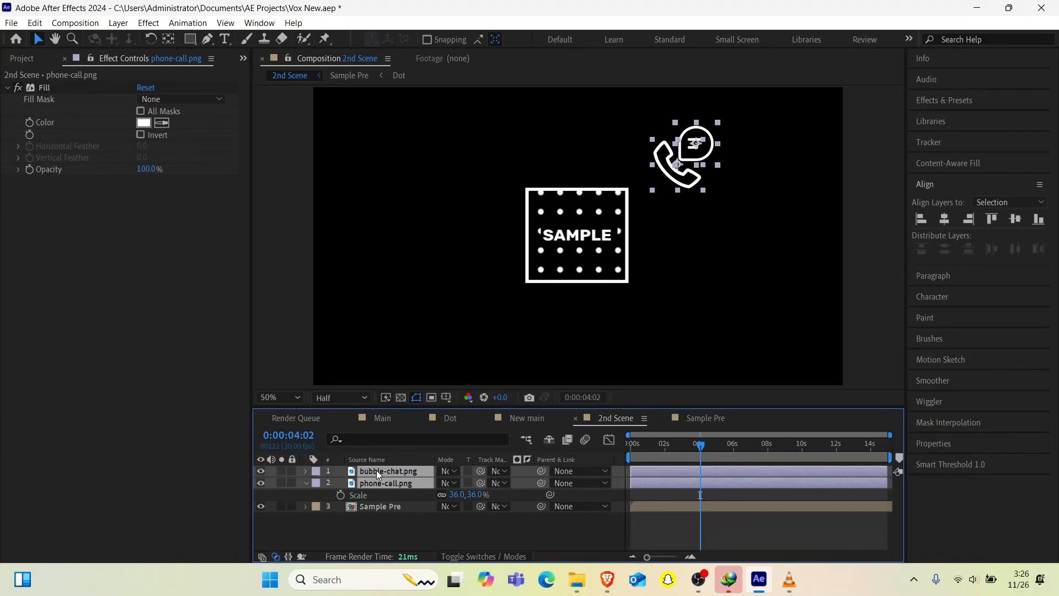
key("ctrl+shift+c")
type("Phonebubble")
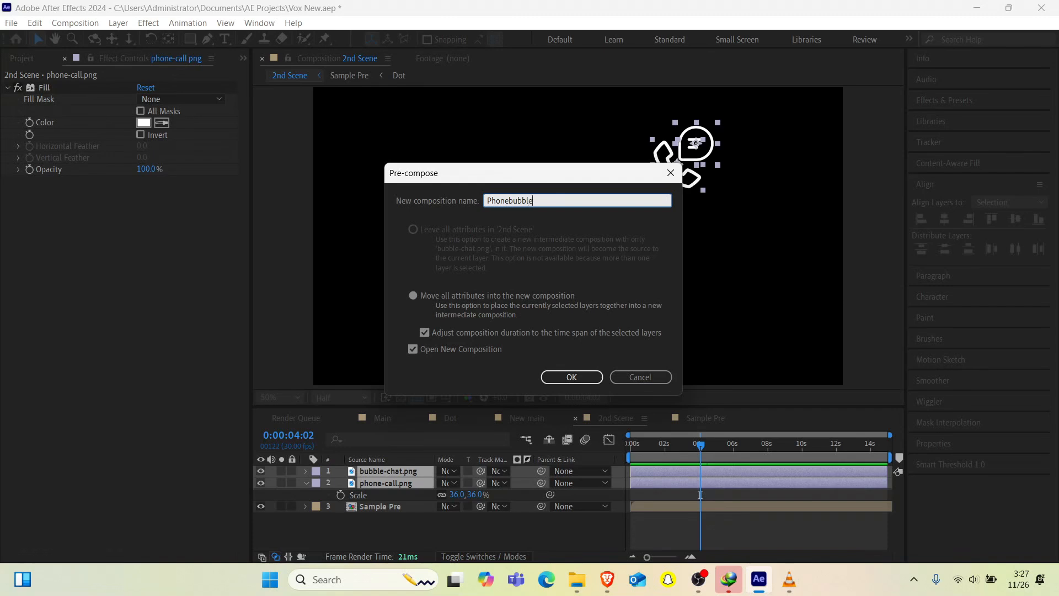
key("Return")
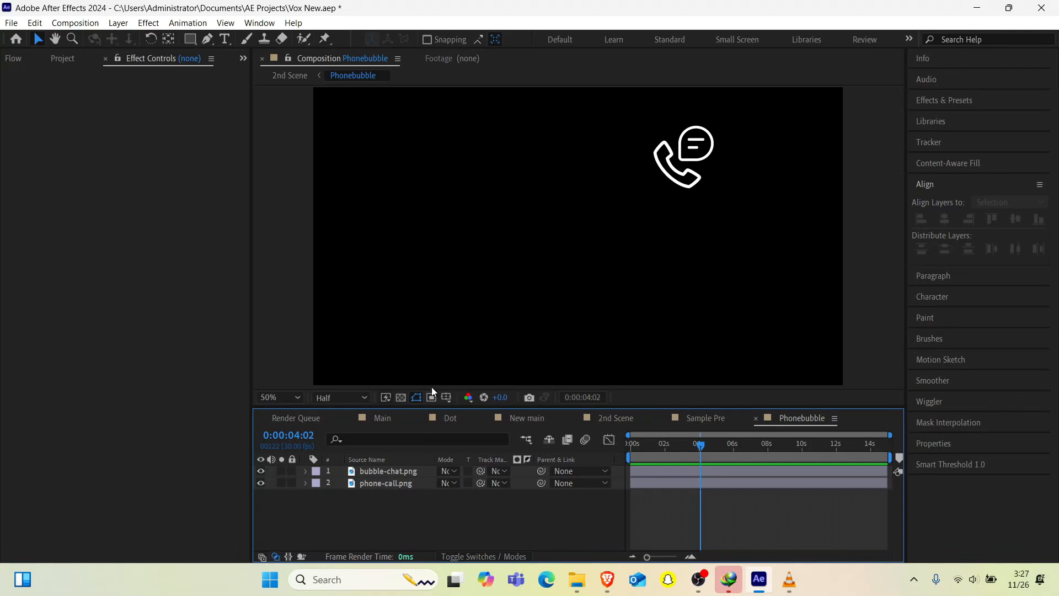
Step: Crop the Phonebubble composition to a region of interest drawn closely around the phone and chat bubble icons
left_click(435, 400)
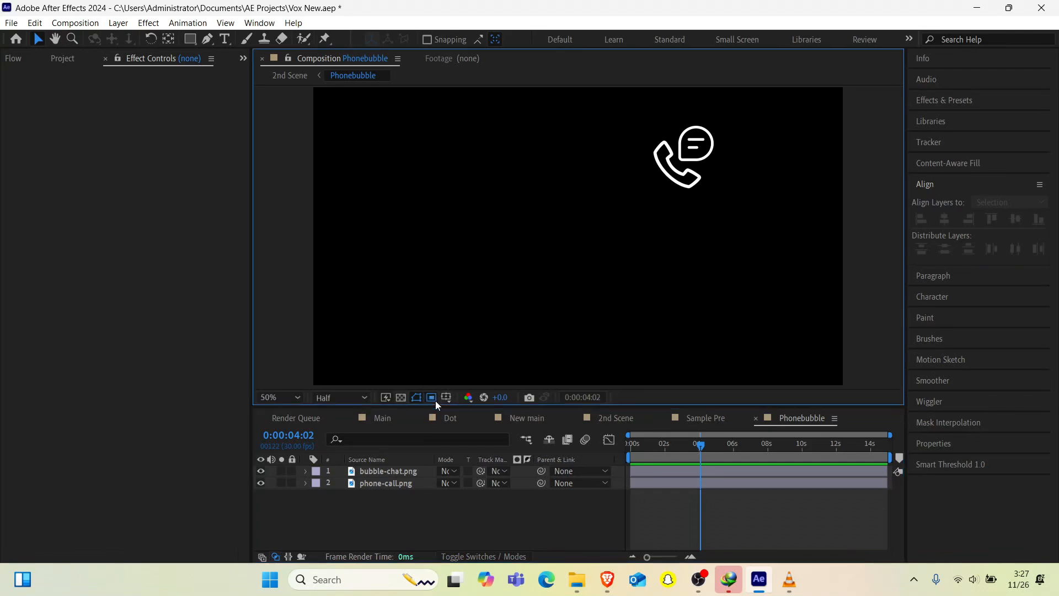
left_click_drag(638, 123, 724, 197)
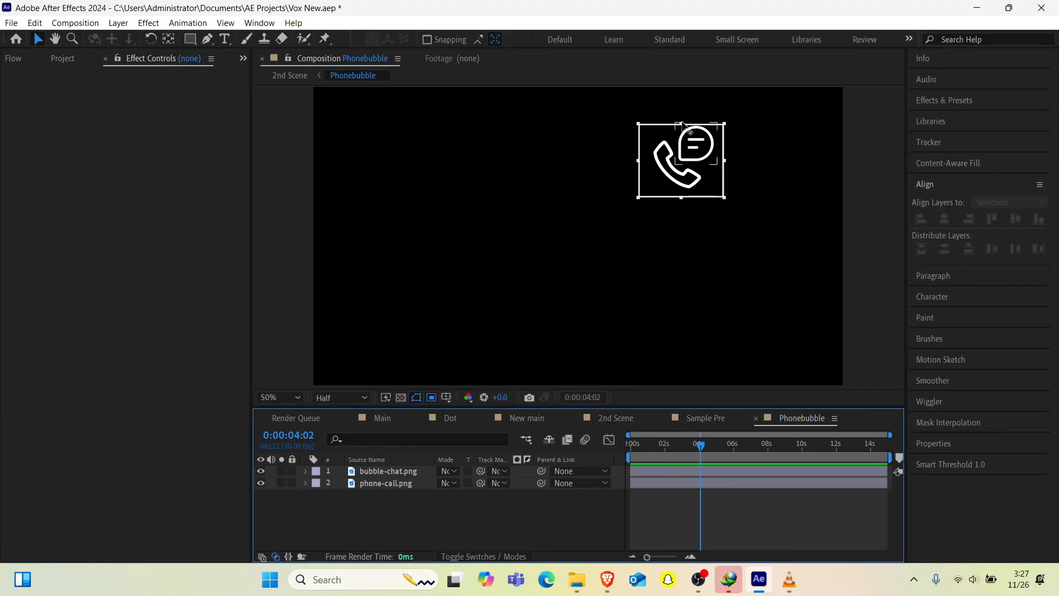
left_click_drag(682, 125, 685, 115)
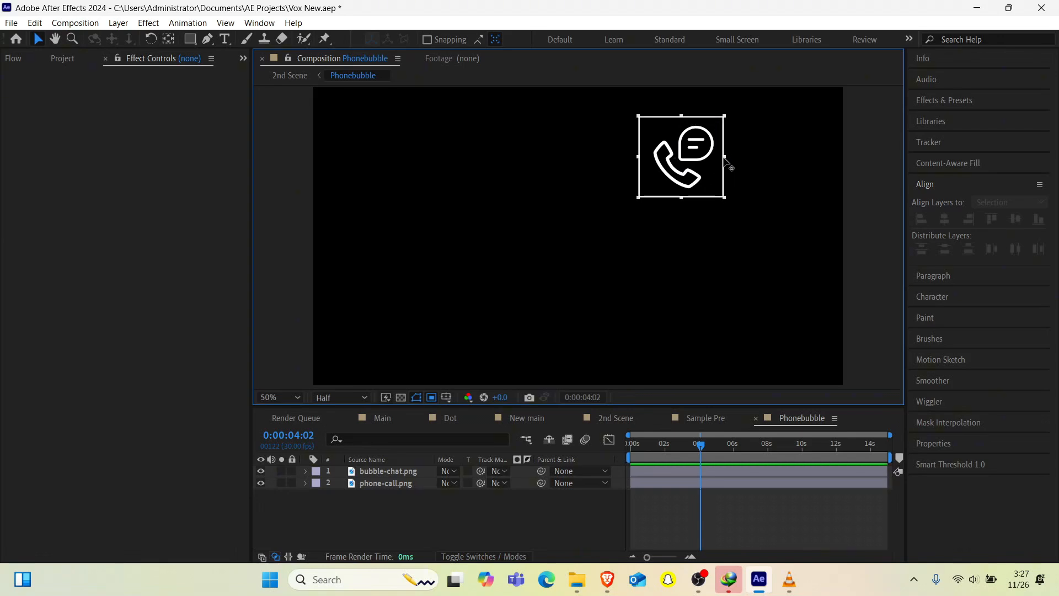
left_click_drag(728, 166, 733, 161)
left_click(75, 23)
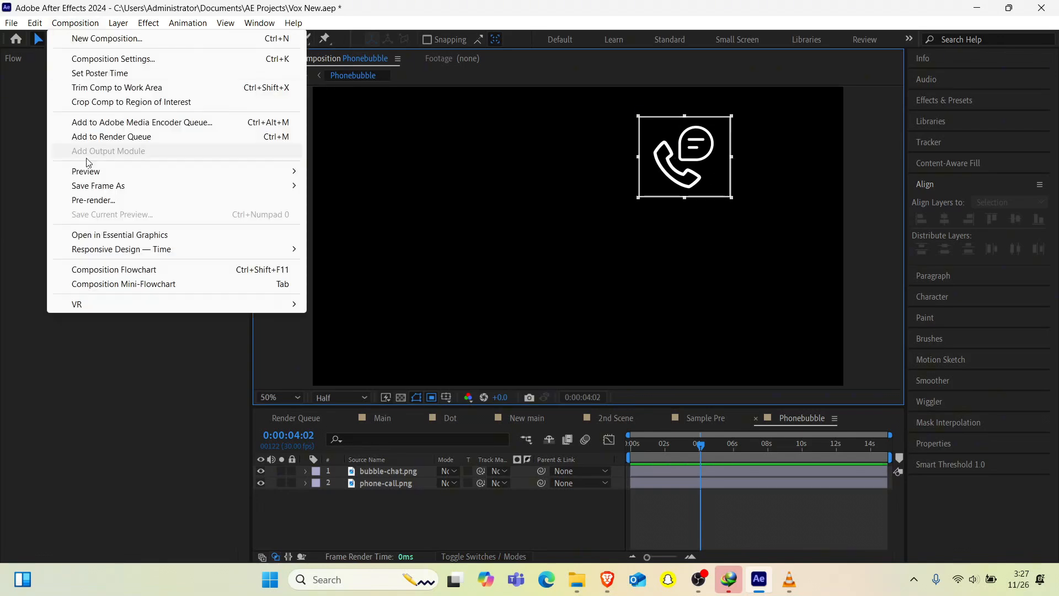
left_click(119, 101)
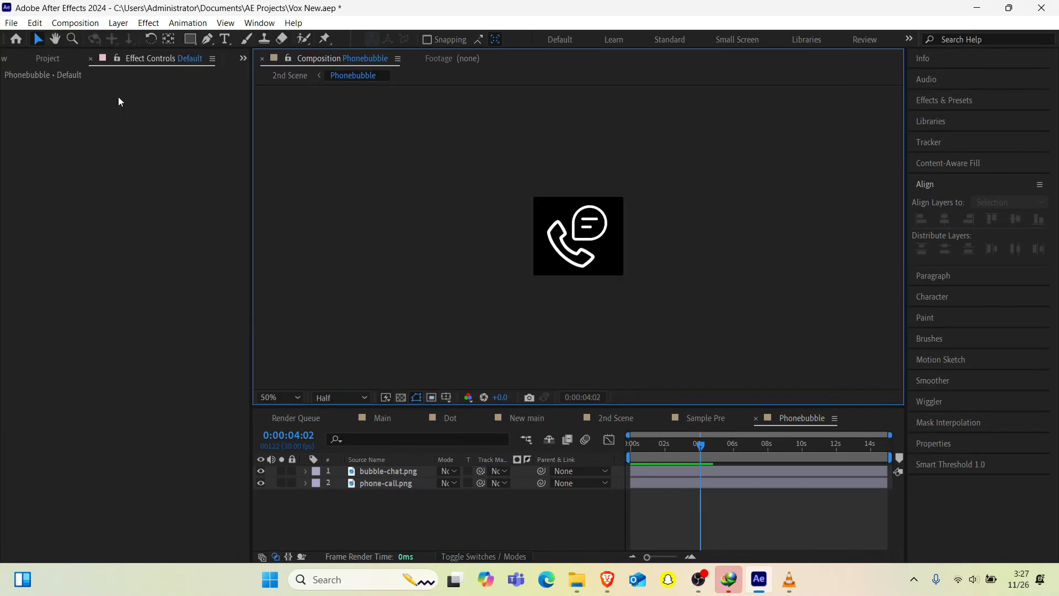
Step: Return to the 2nd Scene composition and move the Phonebubble layer above and to the right of the SAMPLE box
left_click(689, 418)
left_click(619, 418)
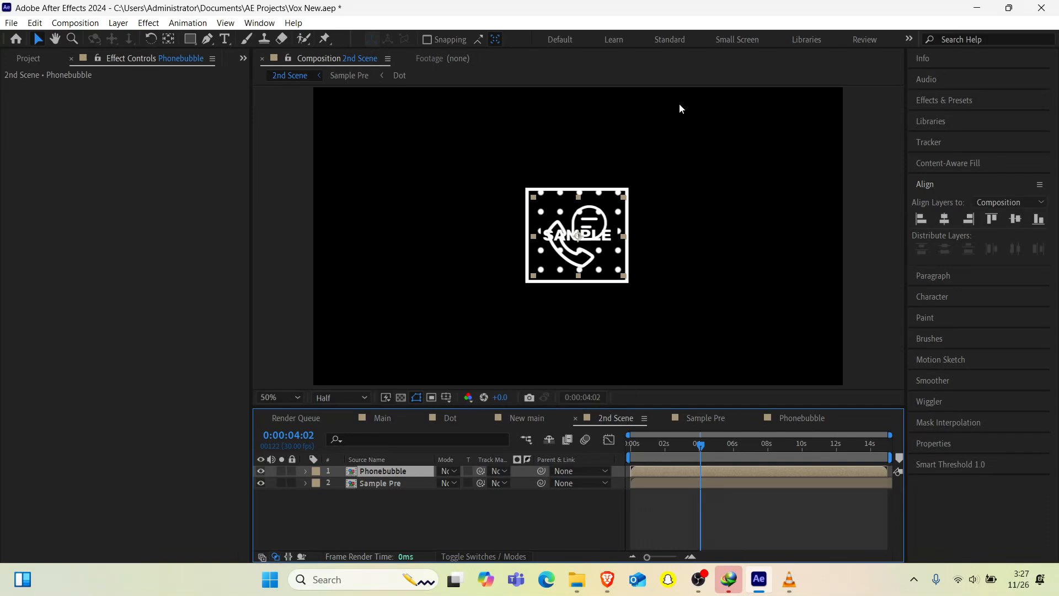
left_click_drag(572, 229, 688, 136)
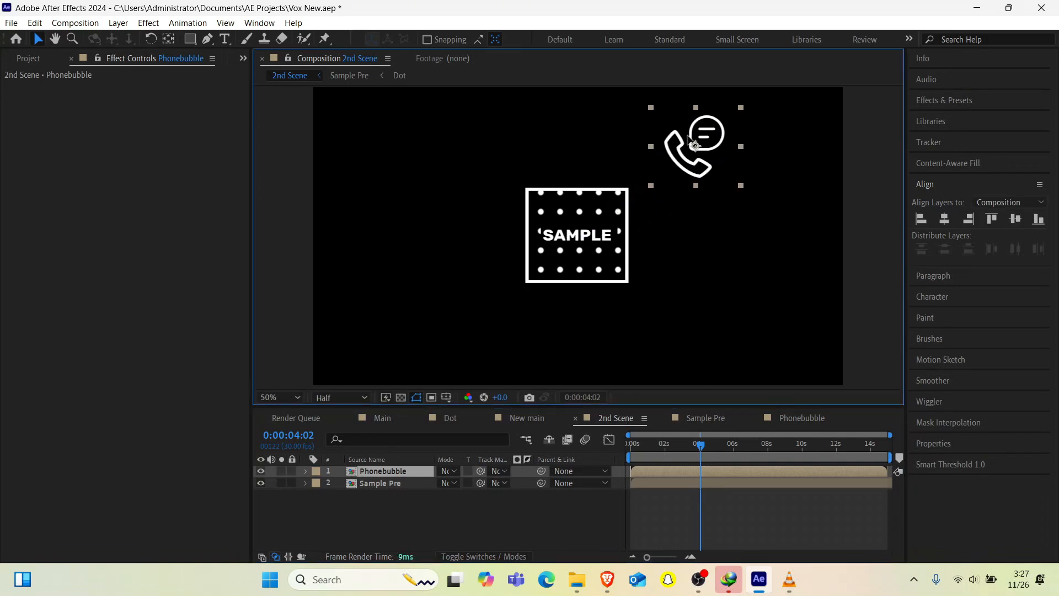
Step: Scale the Phonebubble layer to 80% and shift it slightly closer to the SAMPLE box
left_click(398, 472)
key("s")
left_click(458, 484)
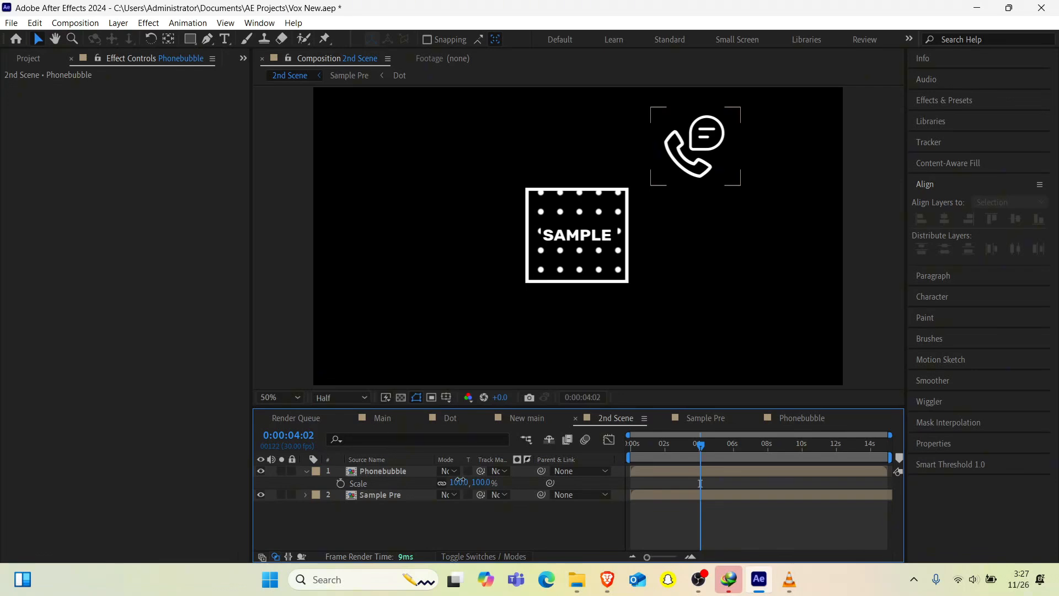
left_click_drag(460, 483, 453, 483)
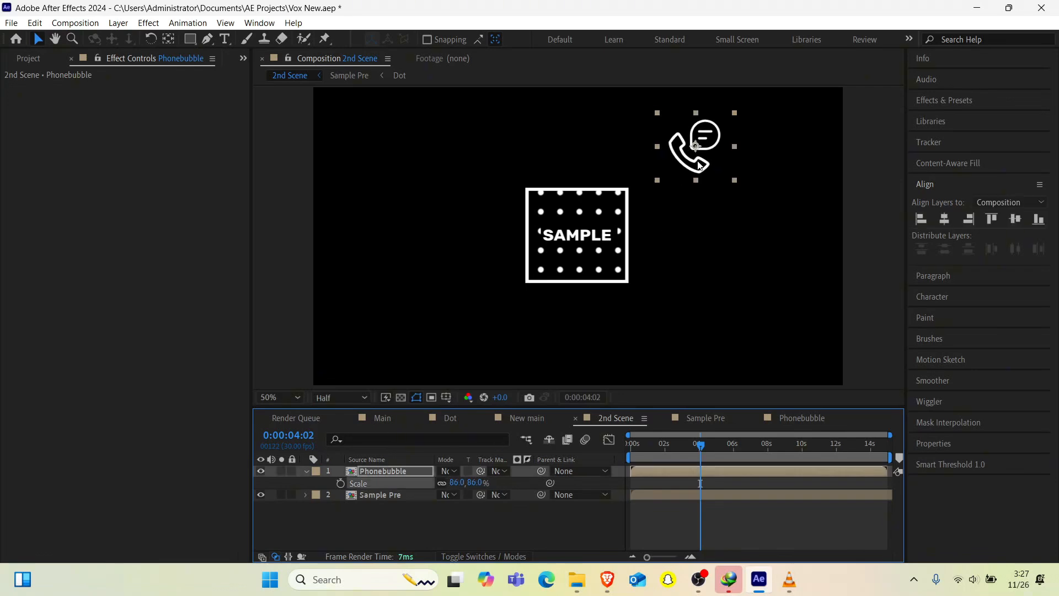
left_click(456, 482)
type("80")
key("Return")
left_click(693, 148)
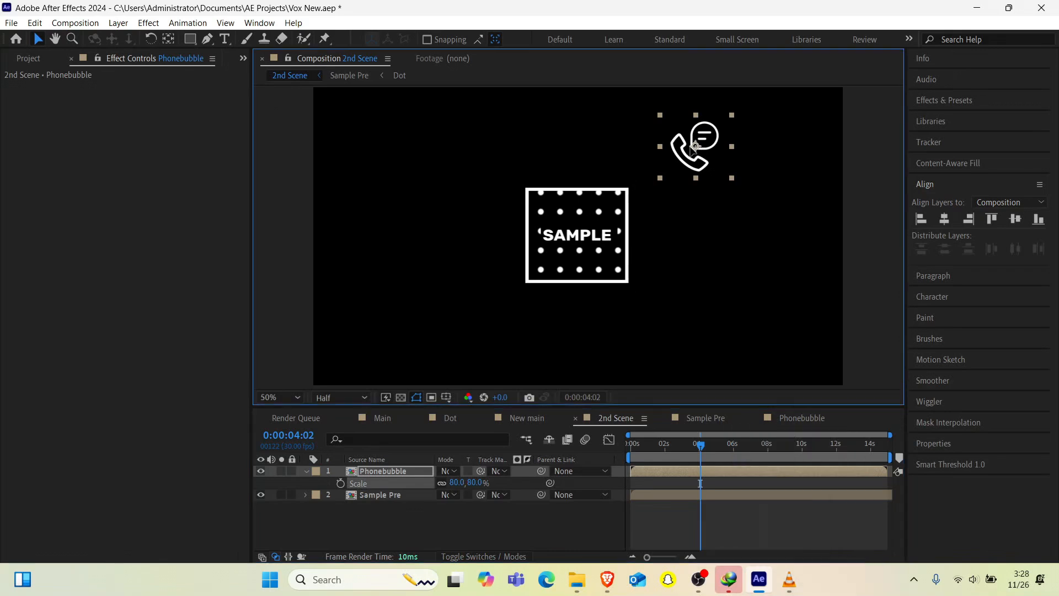
left_click_drag(691, 148, 673, 151)
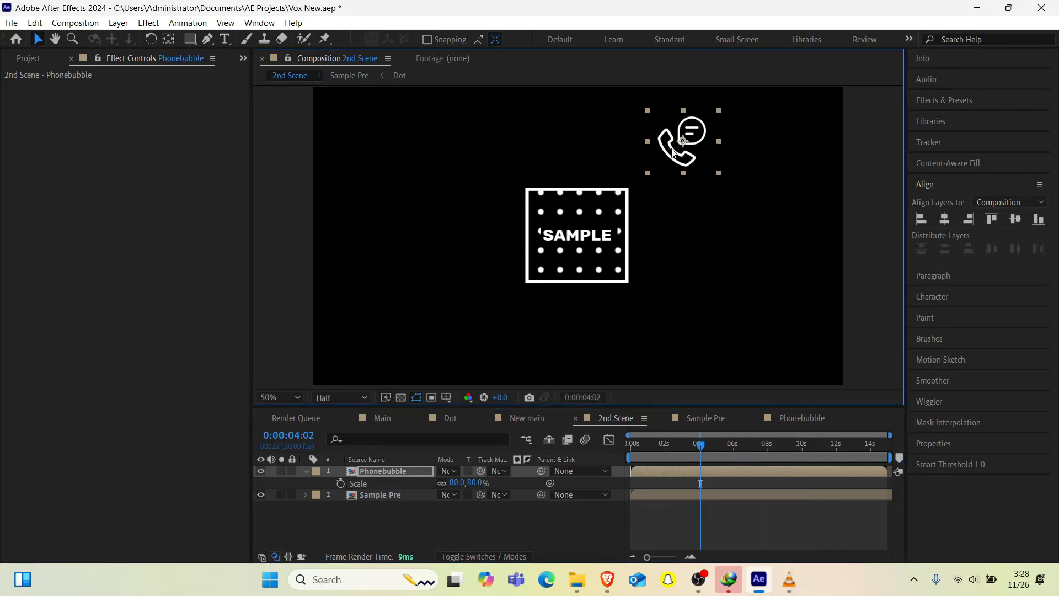
left_click(364, 522)
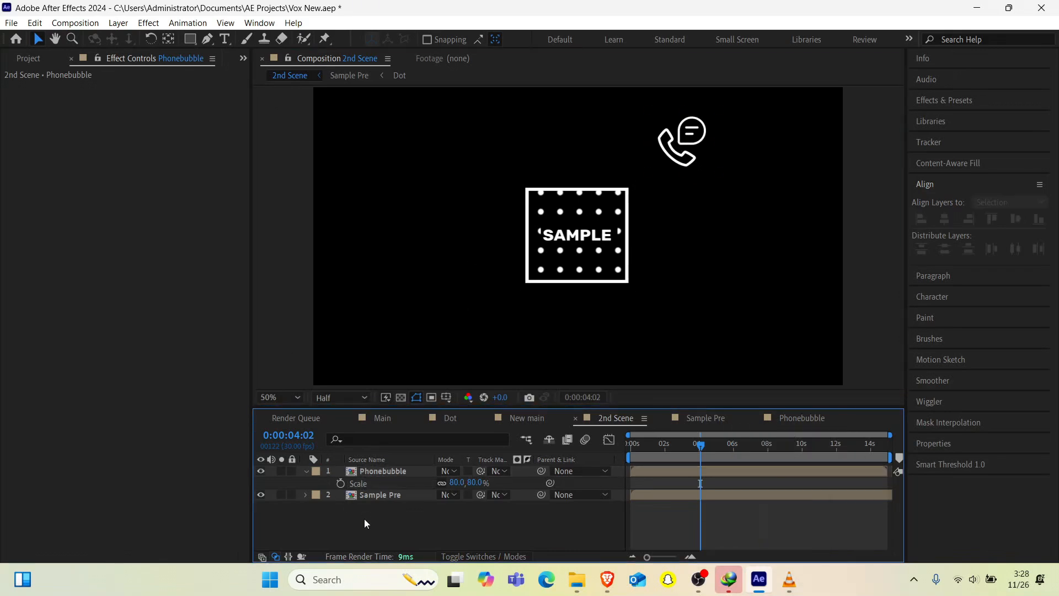
Step: Set up the Pen tool with no fill and a solid white stroke 3 px wide, with no layer selected
left_click(207, 39)
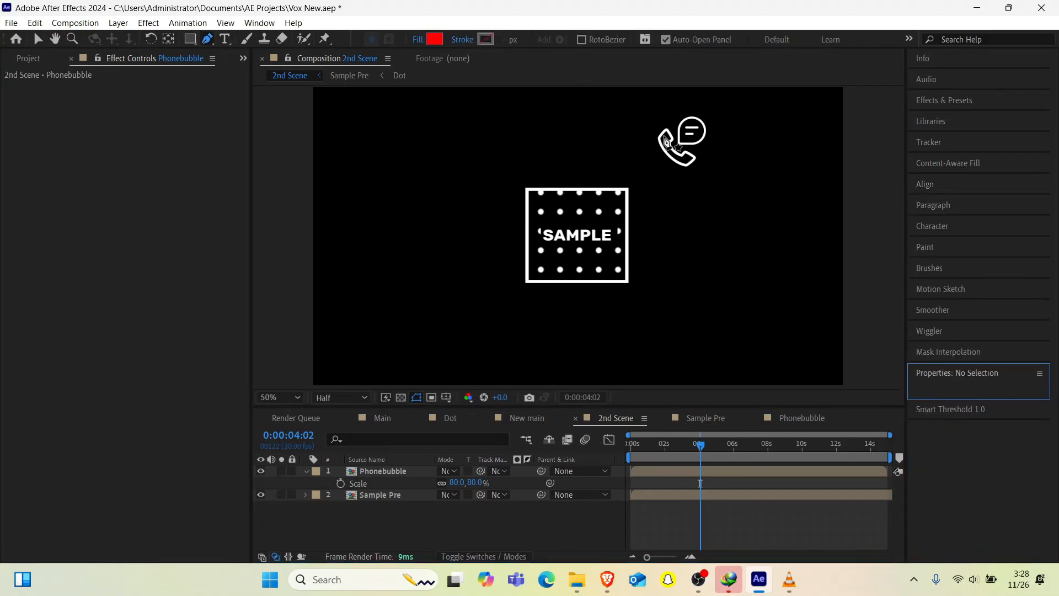
left_click(421, 42)
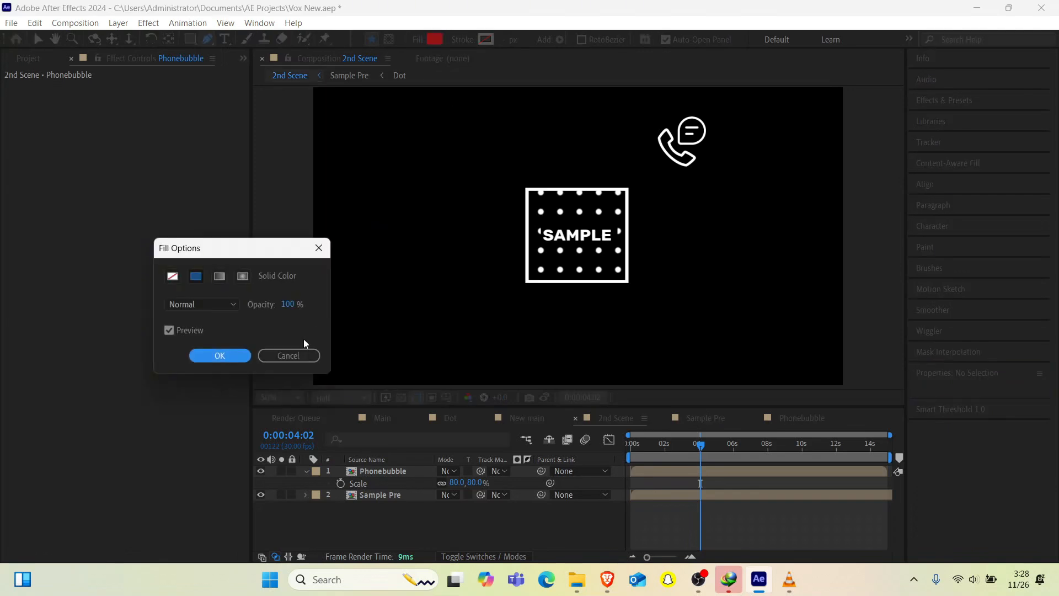
left_click(173, 276)
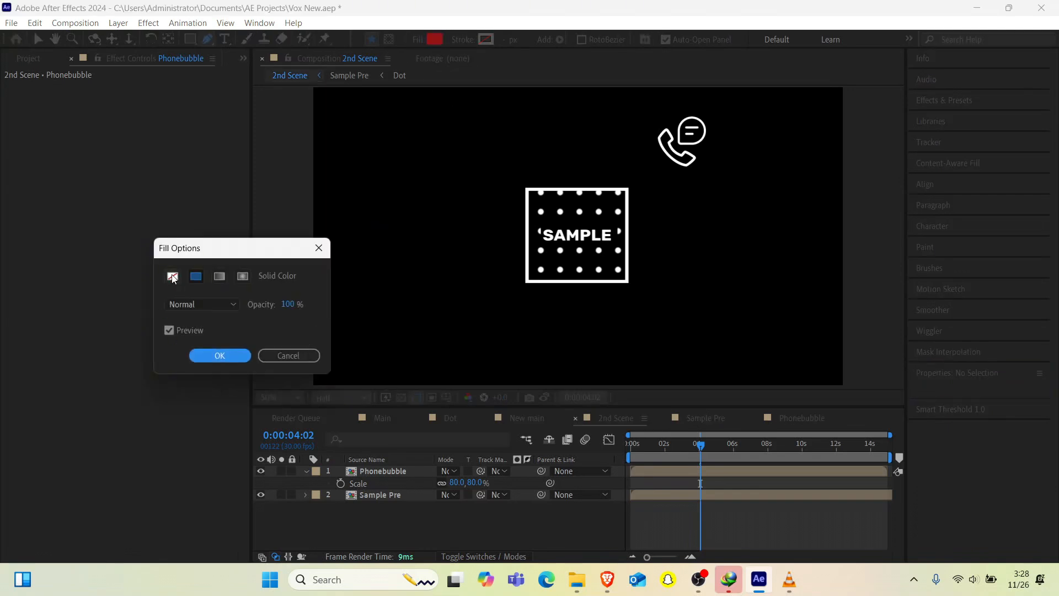
left_click(205, 357)
left_click(472, 44)
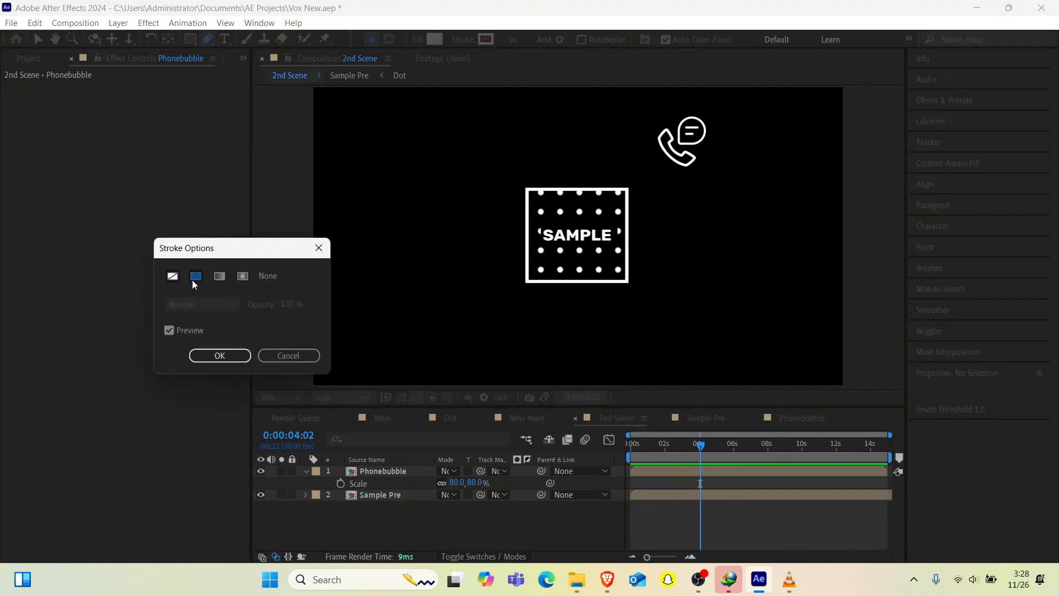
left_click(196, 275)
left_click(206, 356)
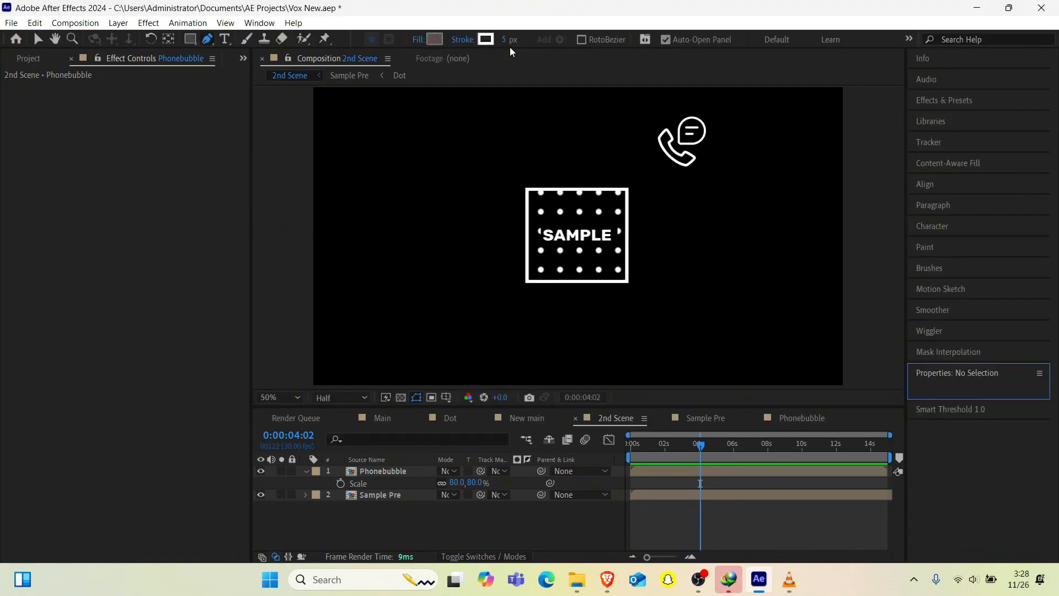
left_click(505, 40)
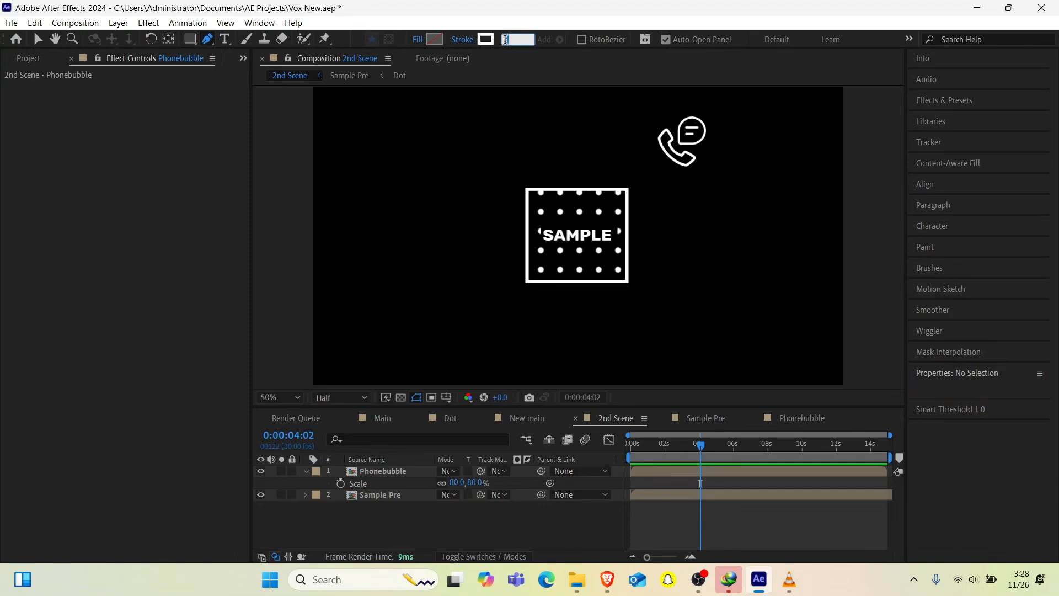
type("3")
key("Return")
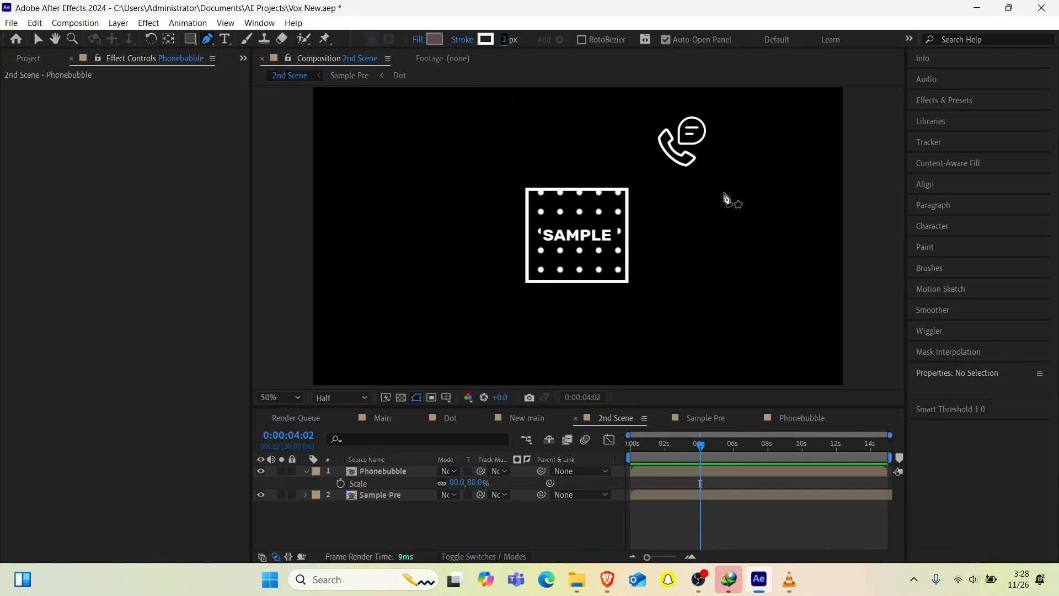
Step: Draw a bent connector line from the phone icon horizontally toward the SAMPLE box, ending just inside the box's upper edge
scroll(664, 136, "up", 1)
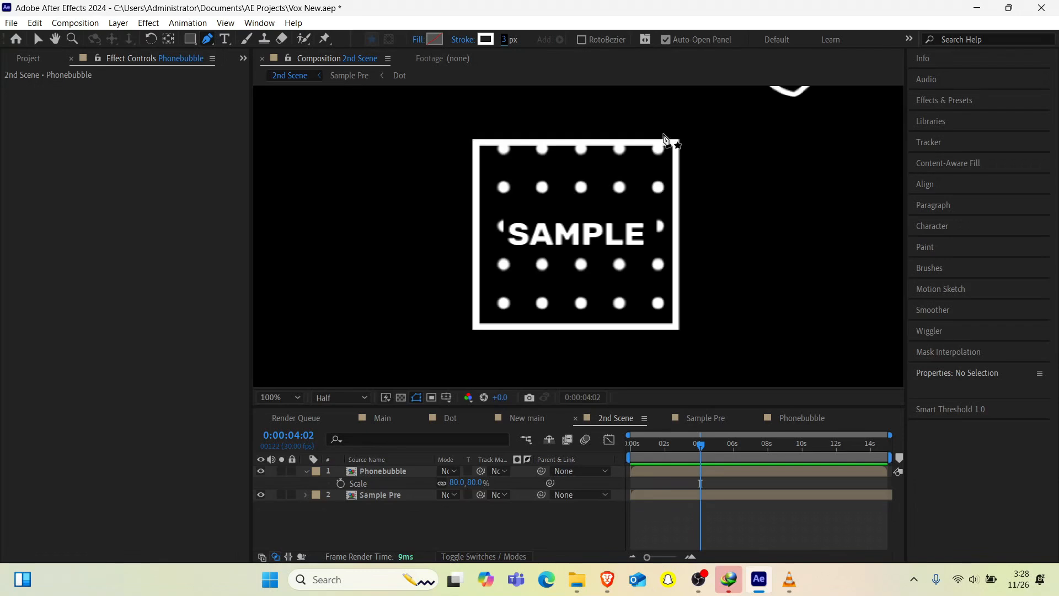
key("h")
left_click_drag(713, 183, 694, 318)
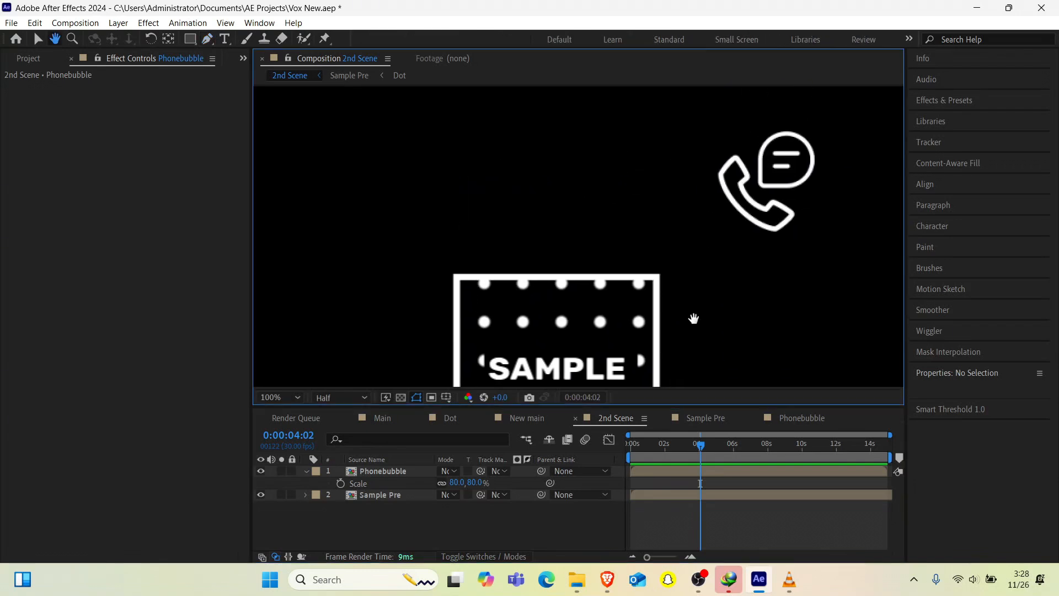
key("g")
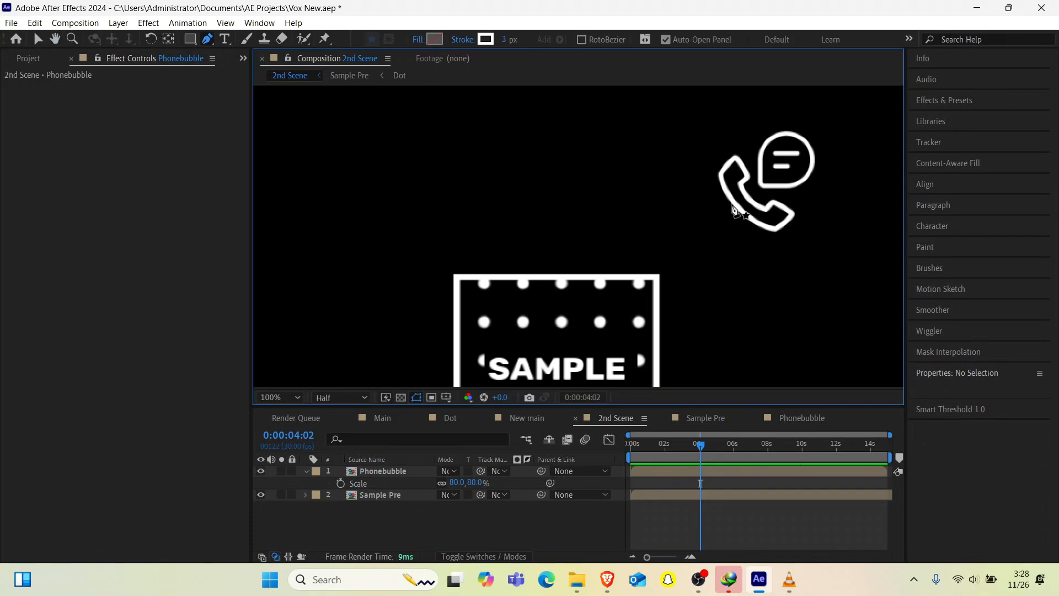
left_click(731, 204)
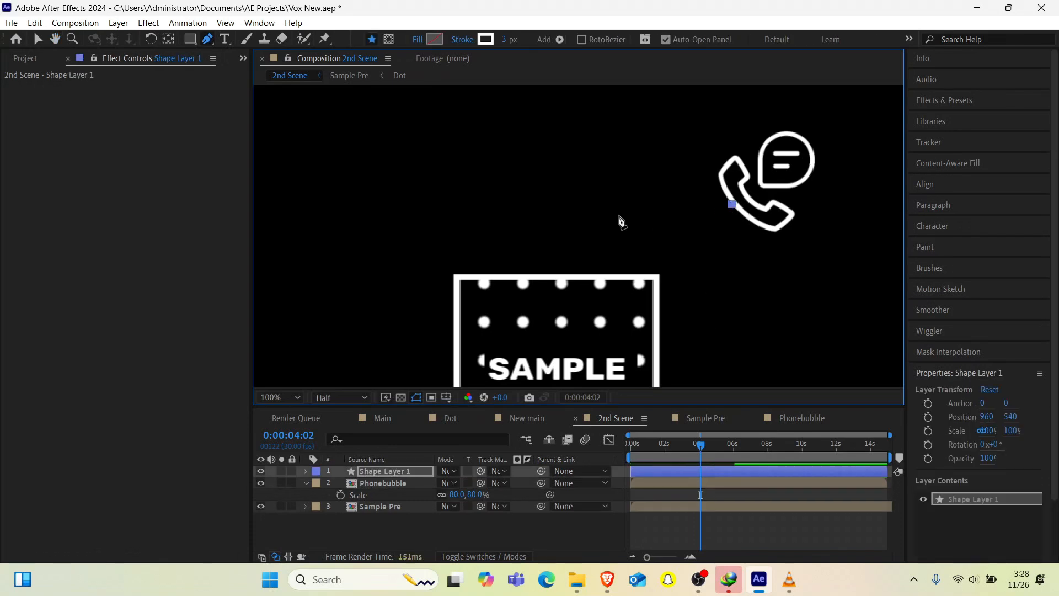
left_click(607, 204)
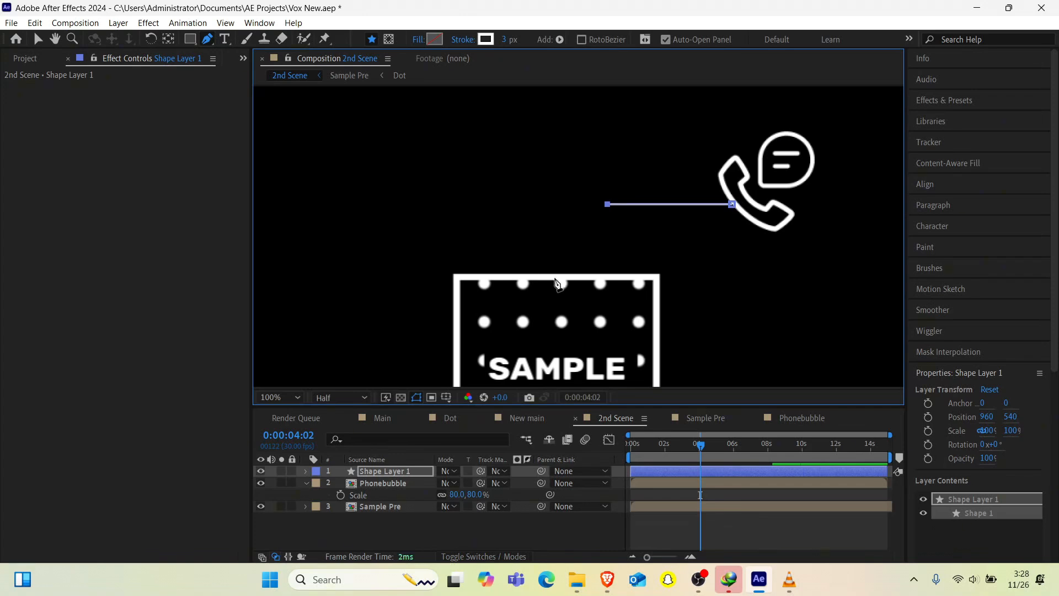
left_click(555, 256)
left_click_drag(555, 257, 539, 296)
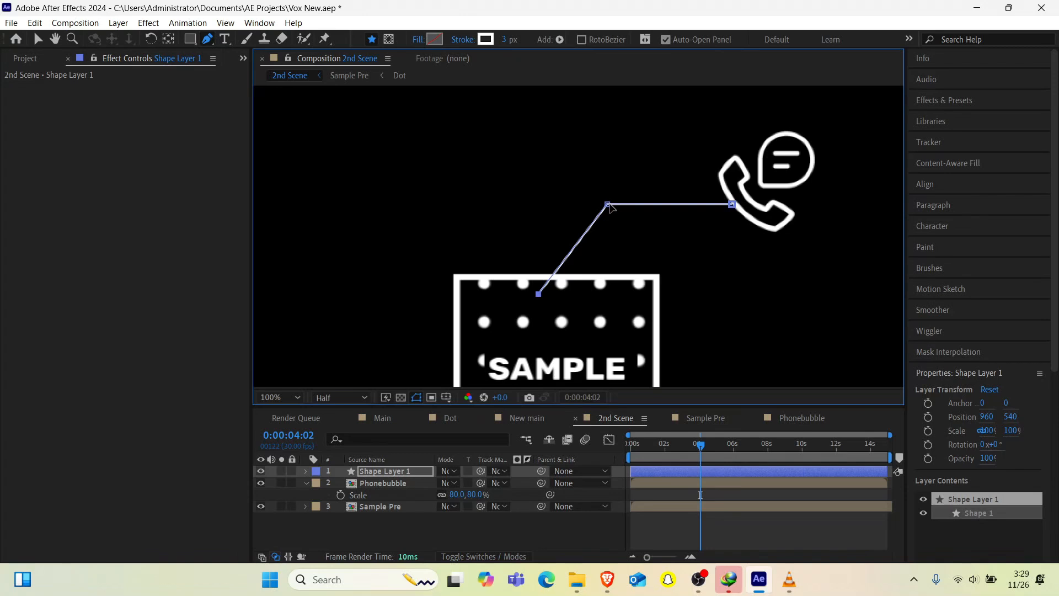
Step: Adjust the connector line's points, shifting its corner left, its lower end slightly right, and pulling its phone end away from the icon
left_click_drag(609, 204, 598, 205)
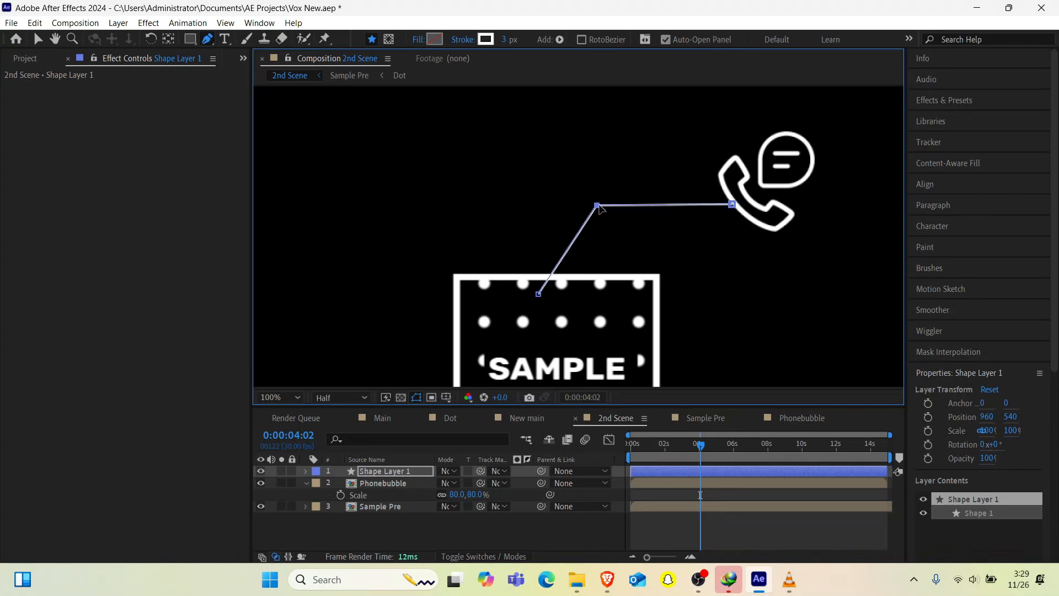
key("comma")
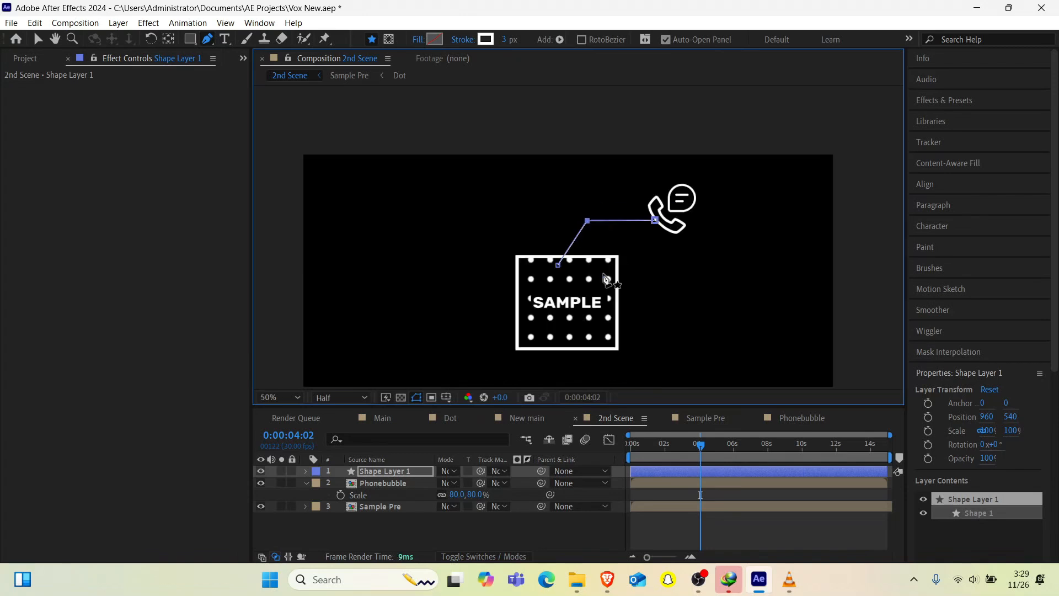
left_click_drag(558, 266, 563, 267)
key("period")
left_click_drag(730, 206, 700, 208)
Step: Nudge the Phonebubble layer about 50 px left until the phone icon meets the end of the connector line
left_click(398, 485)
key("shift+Left")
key("shift+Left")
key("shift+Left")
key("shift+Left")
key("shift+Left")
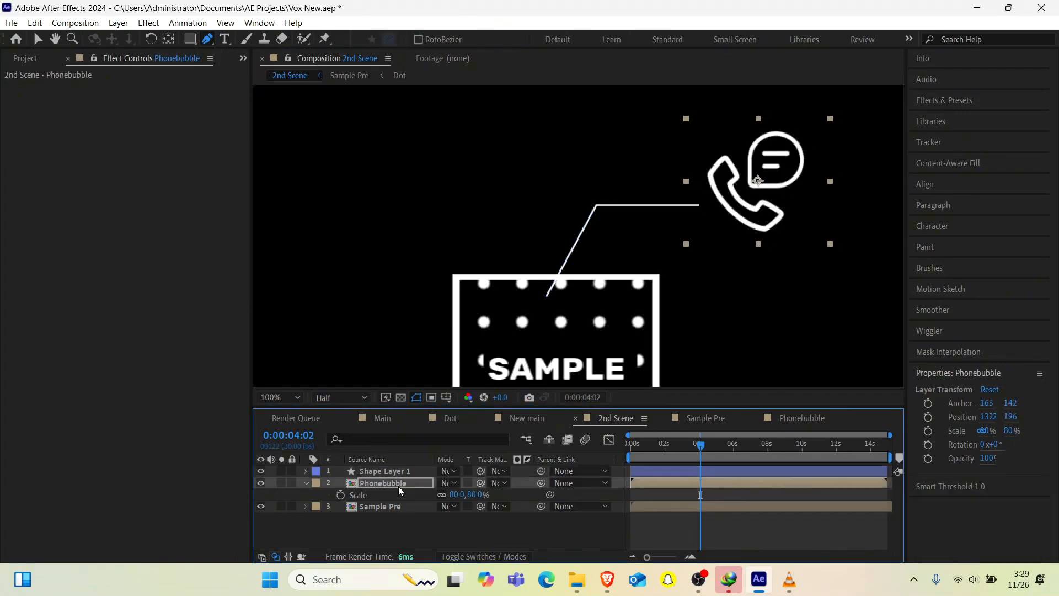
Step: Add Trim Paths to the connector line's Shape Layer 1 and reveal its properties
left_click(371, 471)
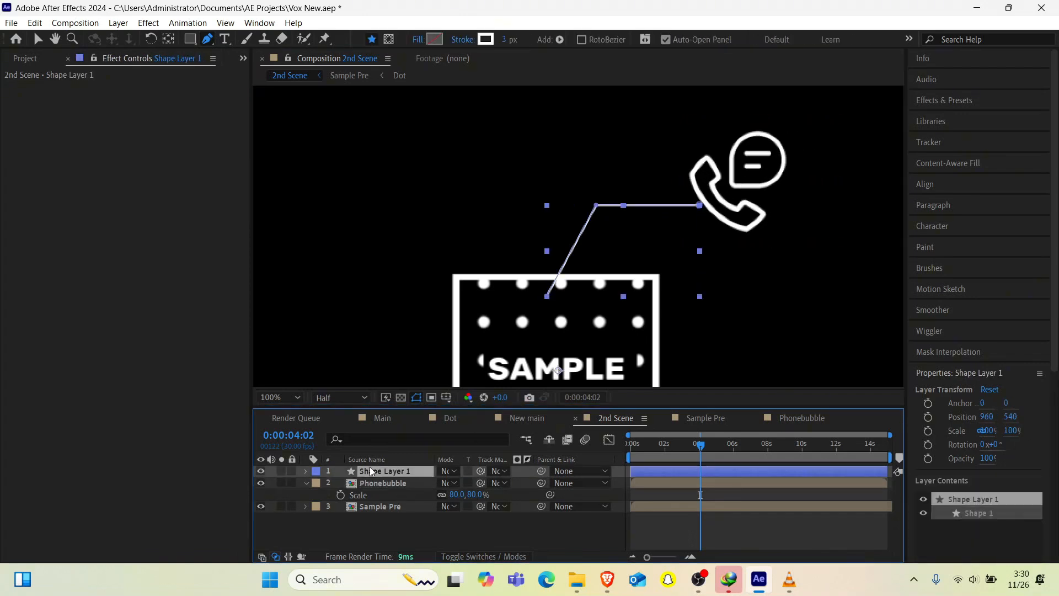
left_click(305, 472)
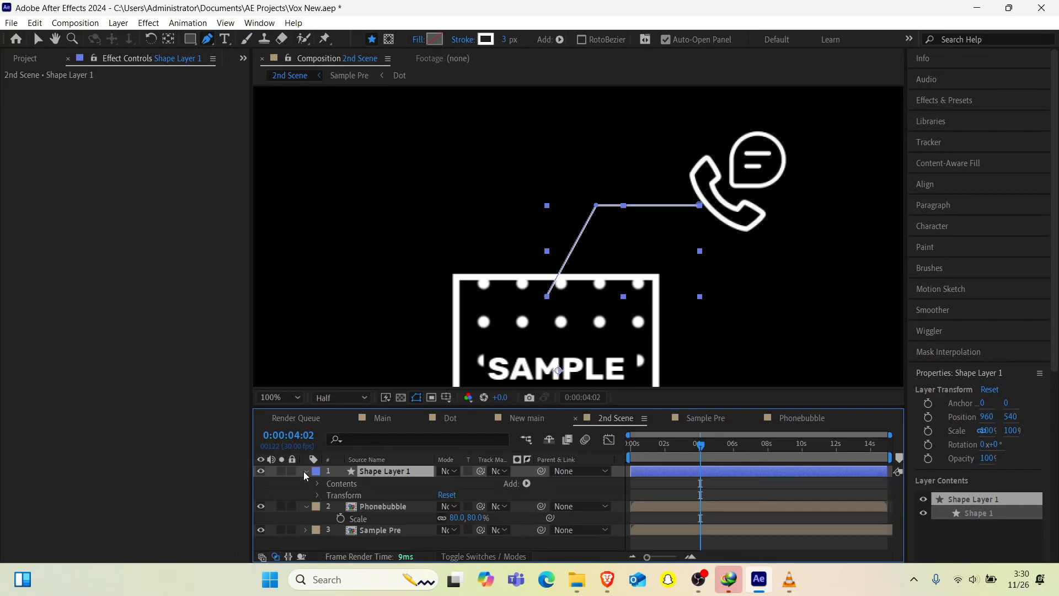
left_click(523, 485)
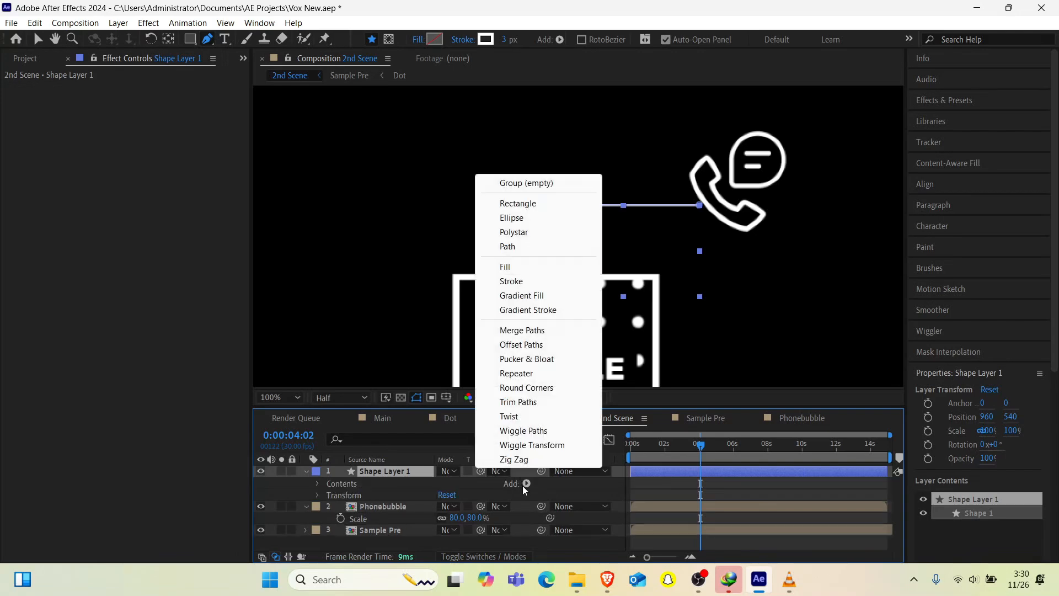
left_click(523, 402)
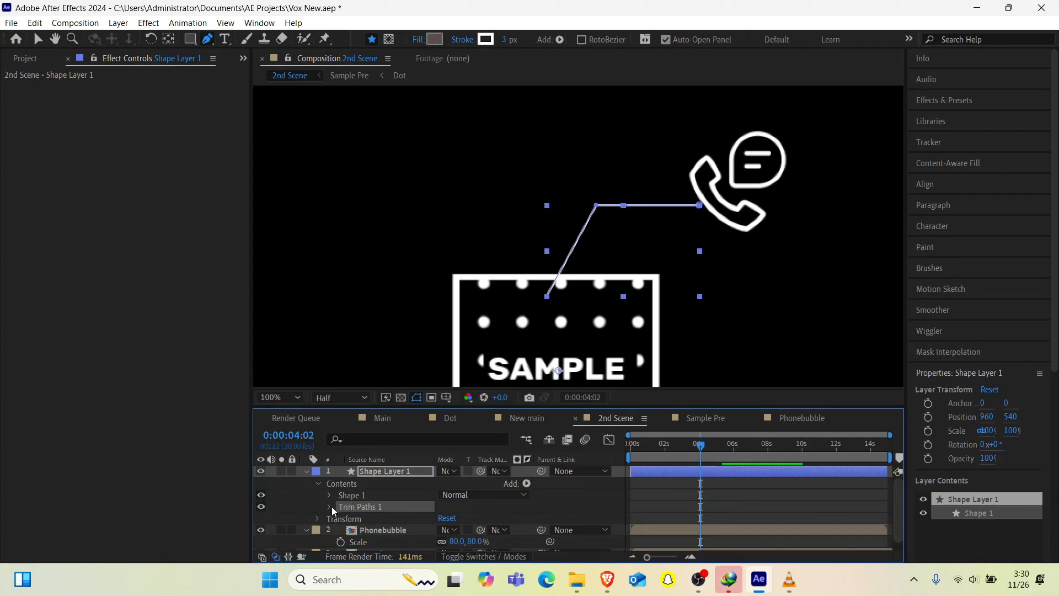
left_click(330, 506)
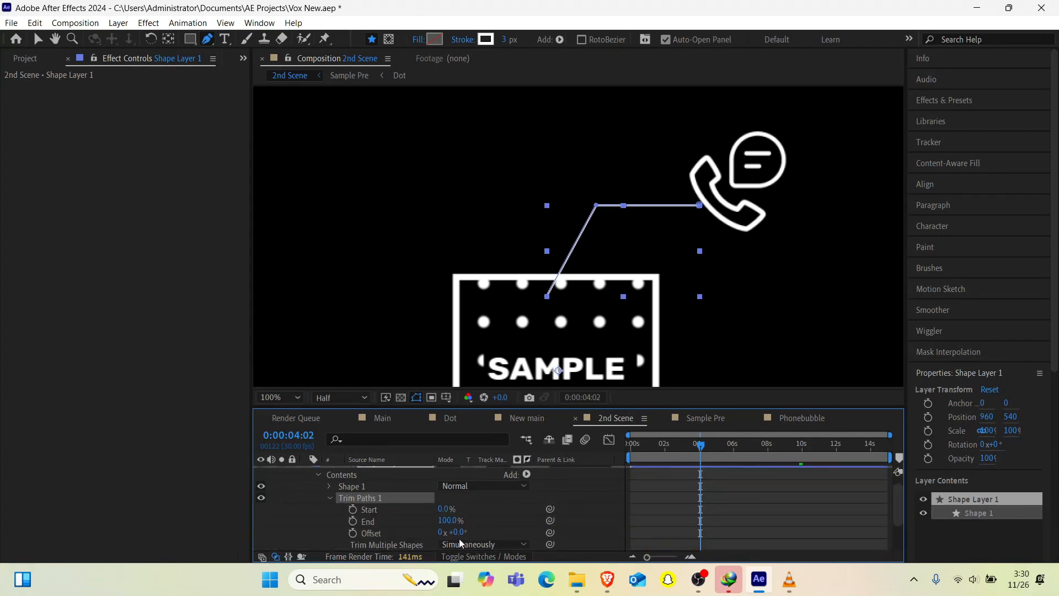
Step: Animate the connector line's Trim Paths End from 0% at 0:00:04:02 to 100% at 0:00:05:14
left_click_drag(450, 520, 398, 527)
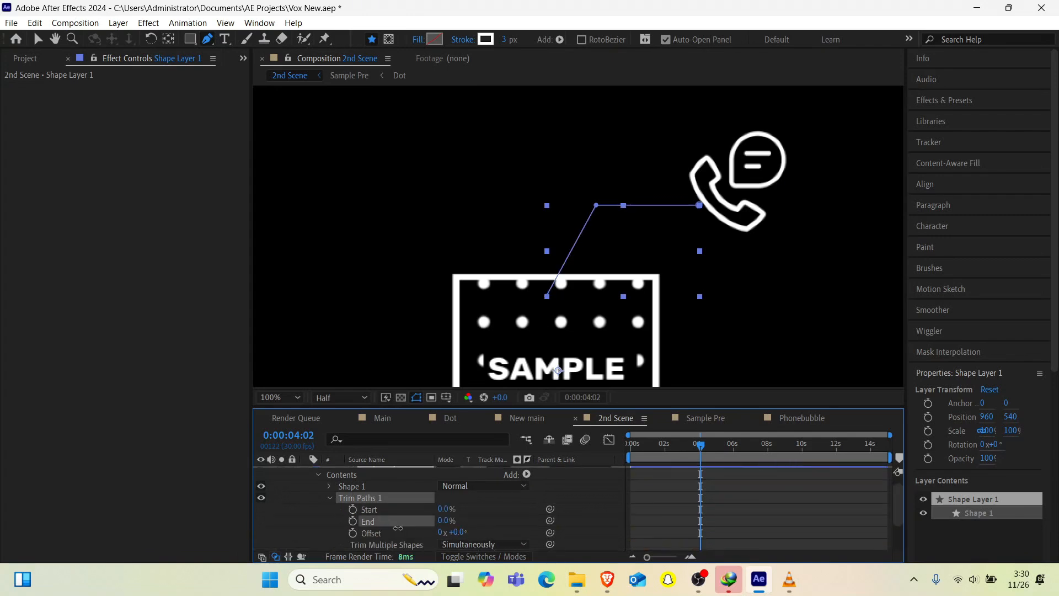
left_click(353, 520)
left_click(725, 451)
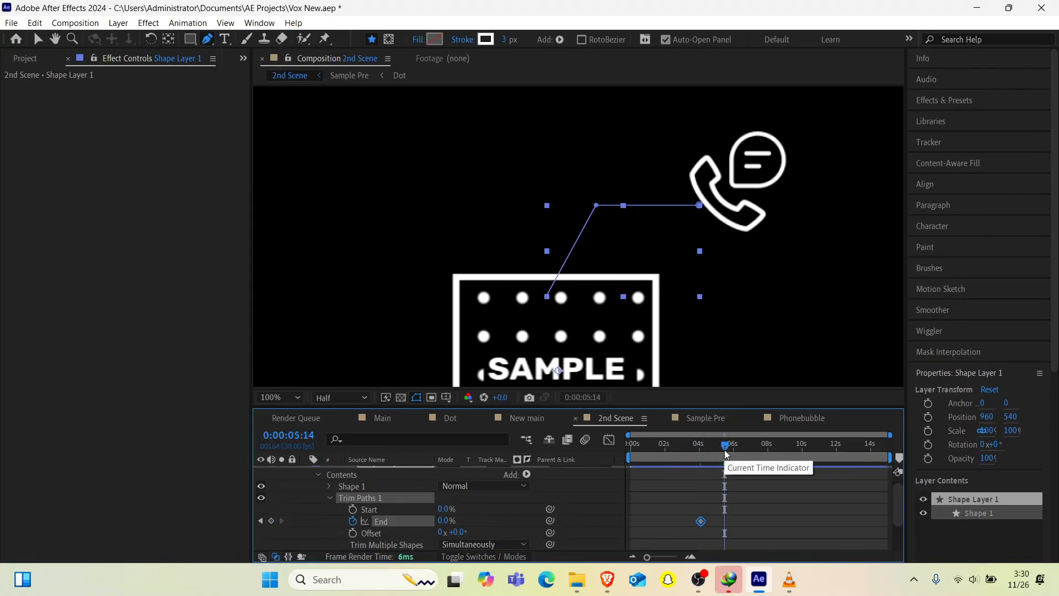
mouse_move(441, 521)
left_mouse_down()
mouse_move(402, 528)
mouse_move(617, 507)
left_mouse_up()
Step: Apply Easy Ease to both Trim Paths End keyframes and preview the line drawing on from the phone icon
left_click_drag(763, 512, 669, 545)
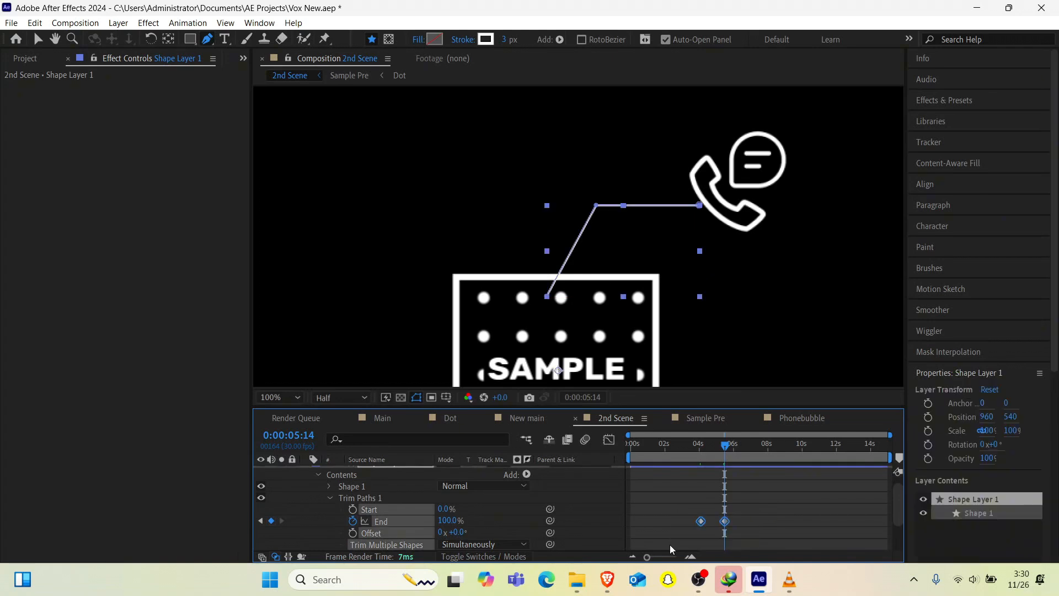
key("F9")
left_click(694, 448)
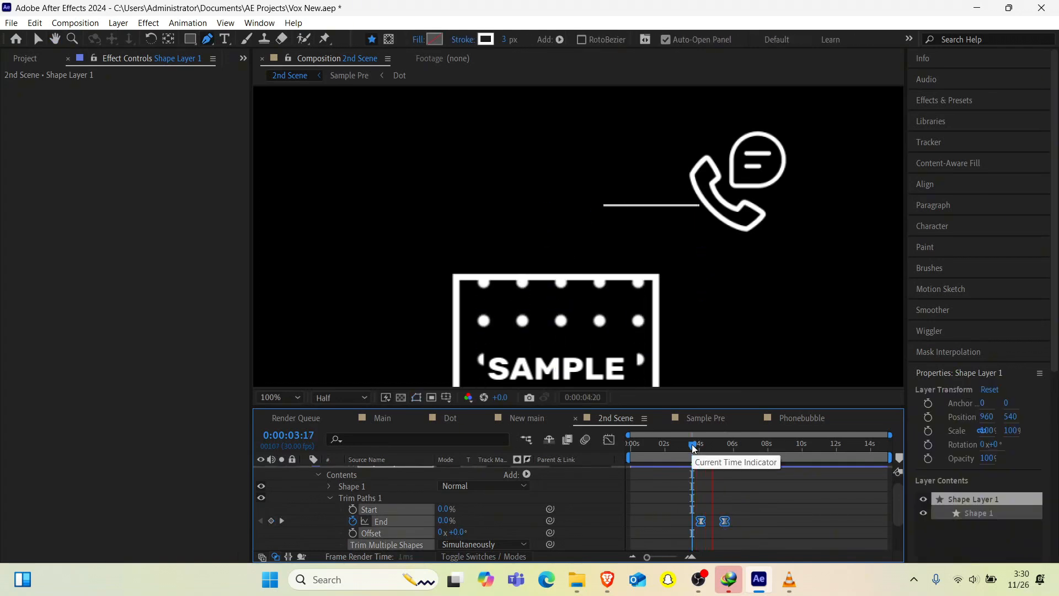
mouse_move(694, 448)
left_mouse_down()
mouse_move(726, 457)
mouse_move(727, 472)
left_mouse_up()
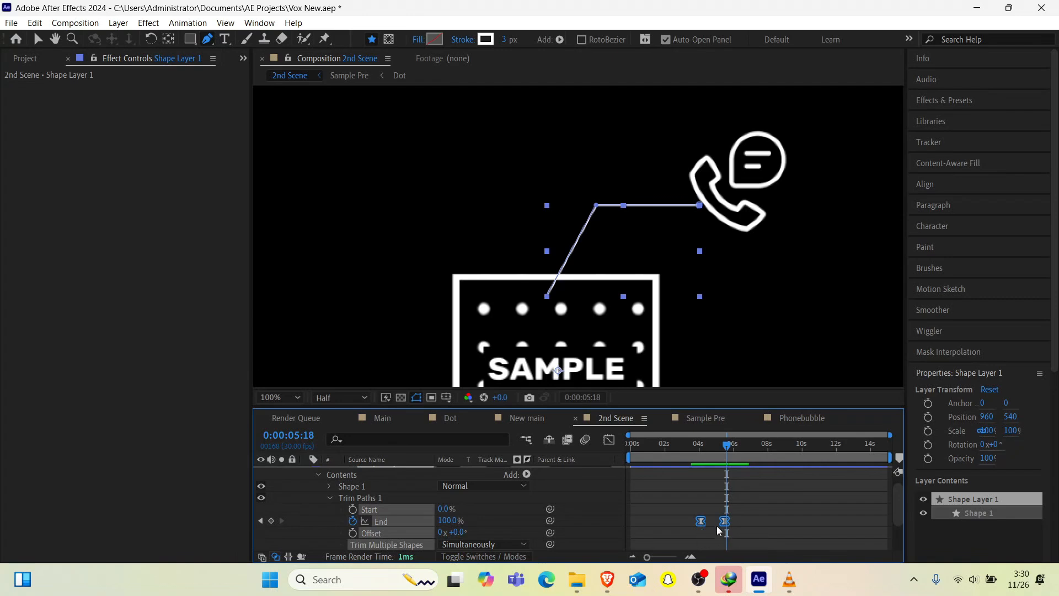
Step: Speed up the line's draw-on by moving its last Trim Paths End keyframe earlier twice, previewing the result in between
left_click_drag(726, 525, 717, 523)
left_click(693, 456)
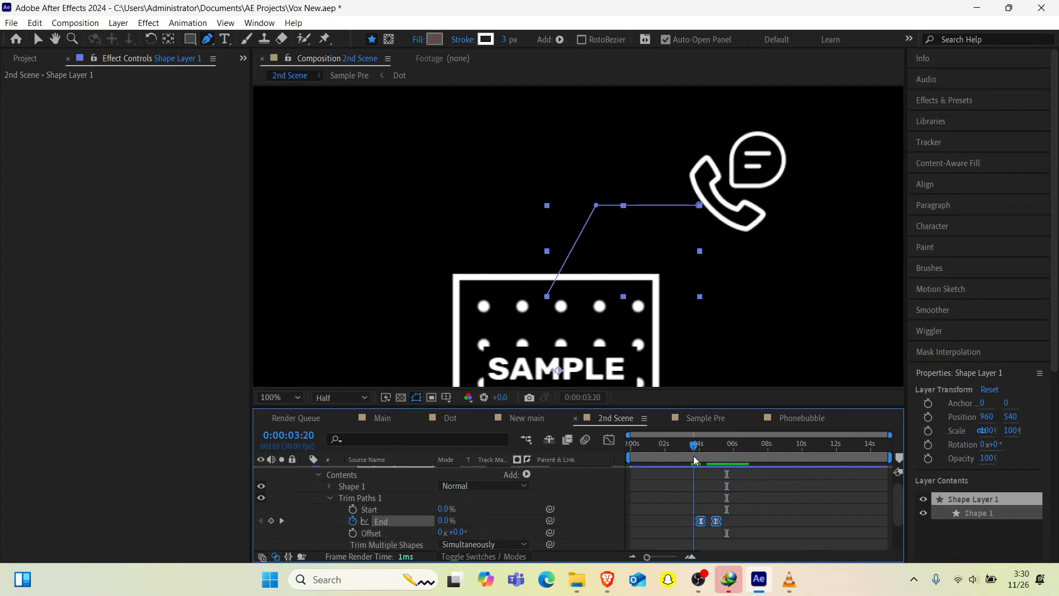
key("space")
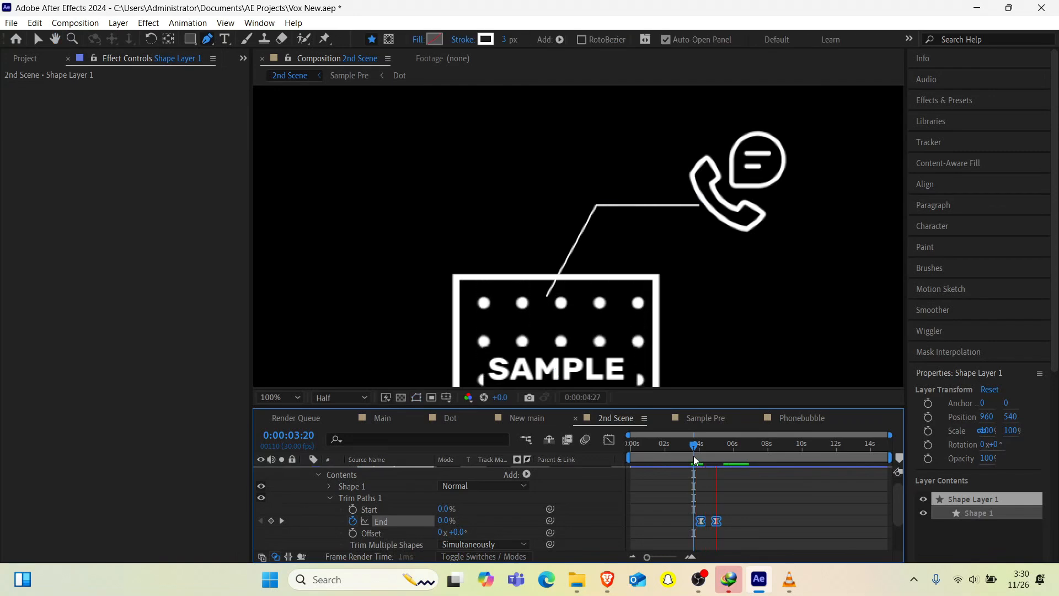
key("space")
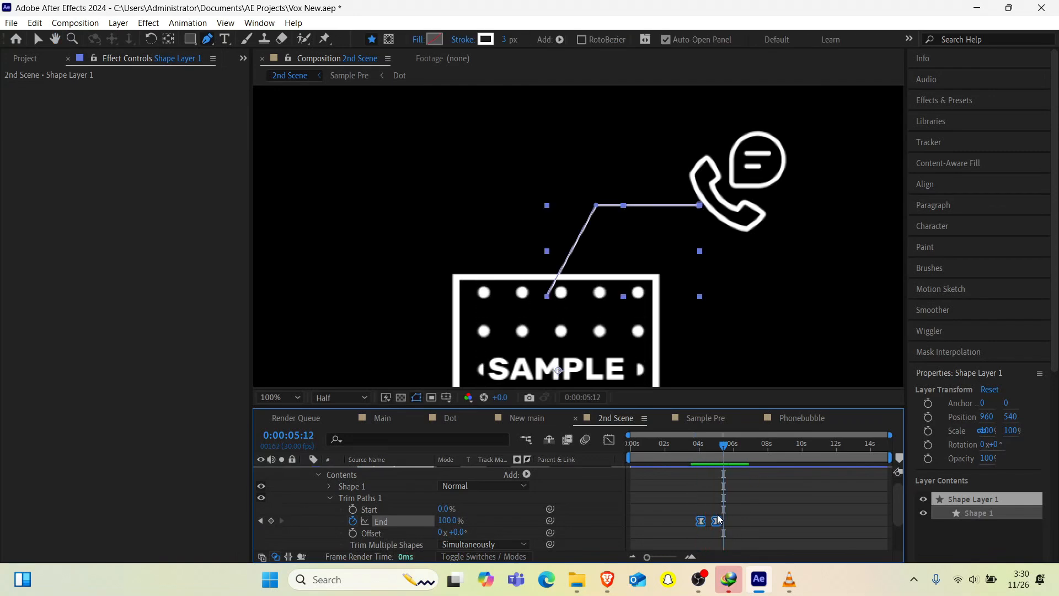
left_click_drag(716, 526, 711, 527)
Step: Collapse Shape Layer 1, deselect all layers and set the stroke for new shapes to None
scroll(314, 506, "up", 1)
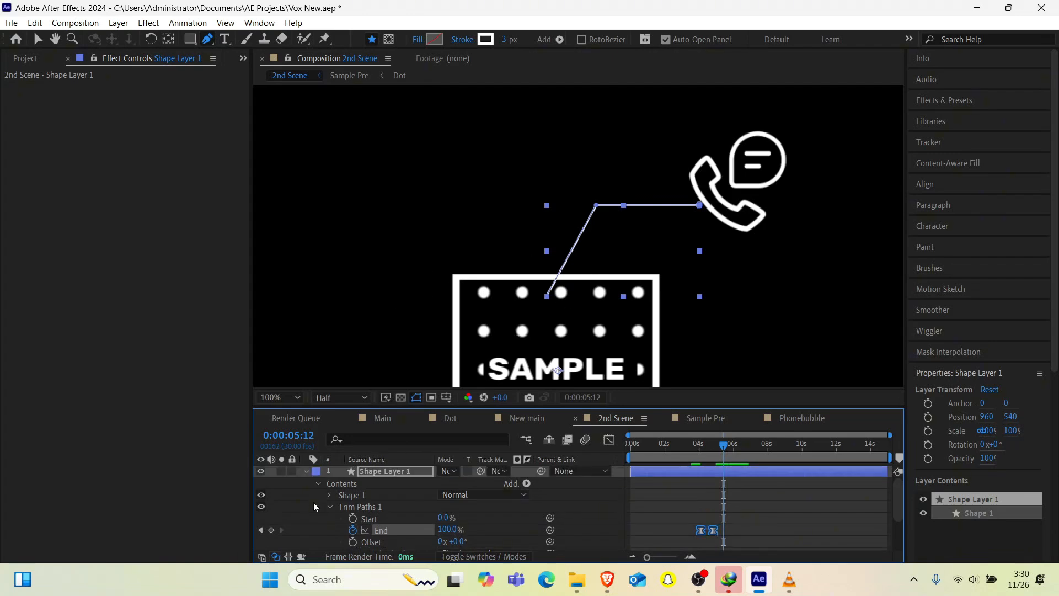
left_click(305, 470)
left_click(342, 538)
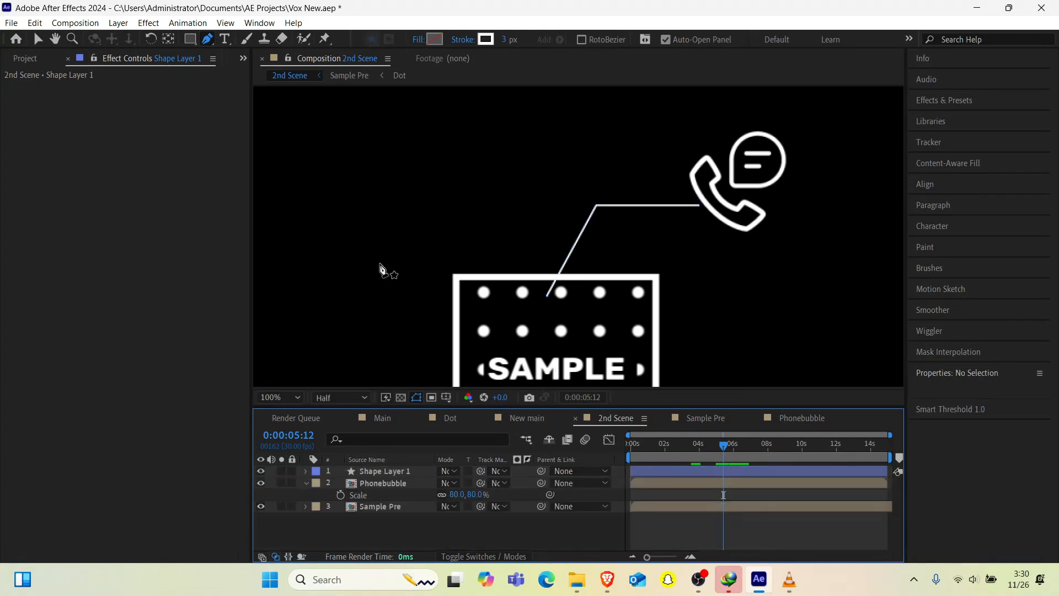
left_click(463, 39)
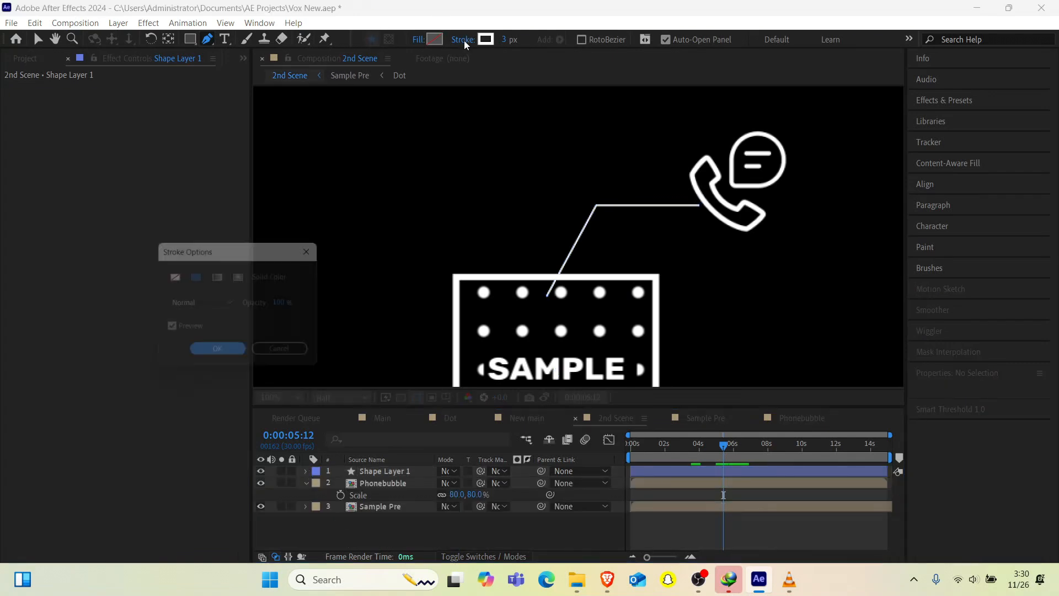
left_click(172, 281)
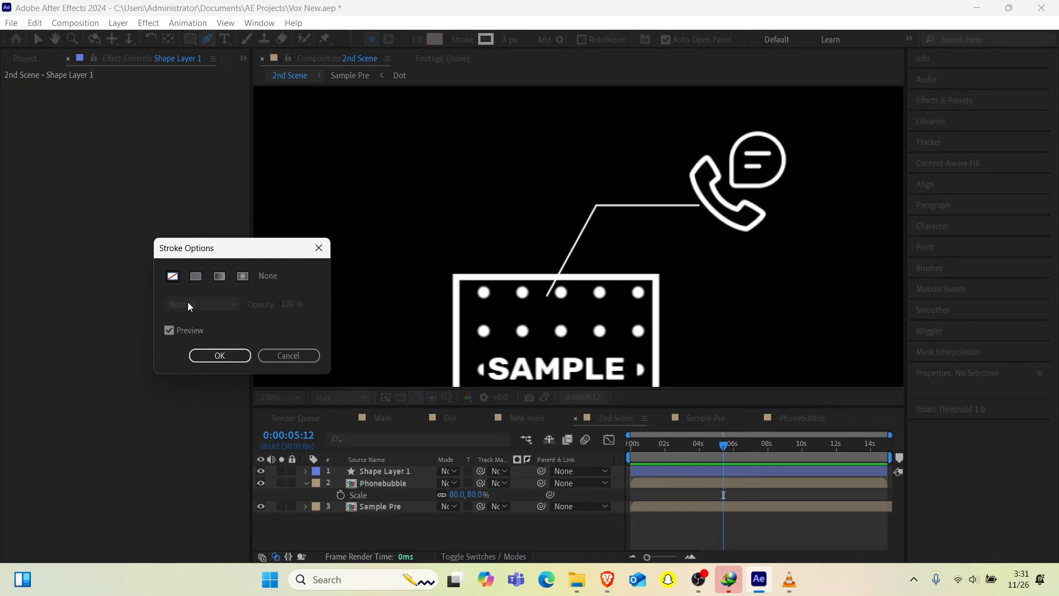
left_click(207, 356)
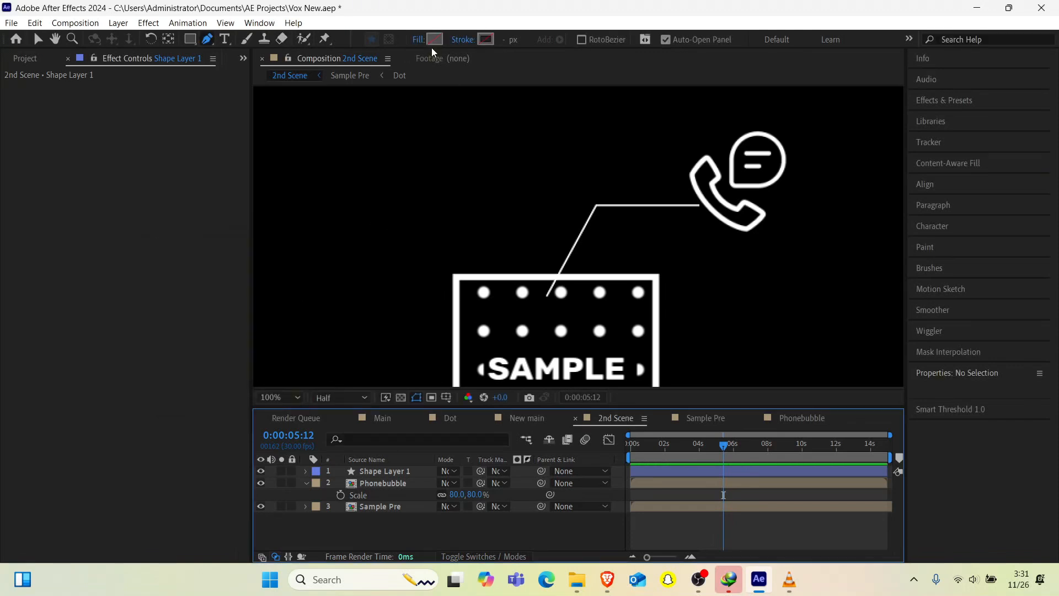
Step: Set the fill color for new shapes to yellow FFE804
left_click(435, 39)
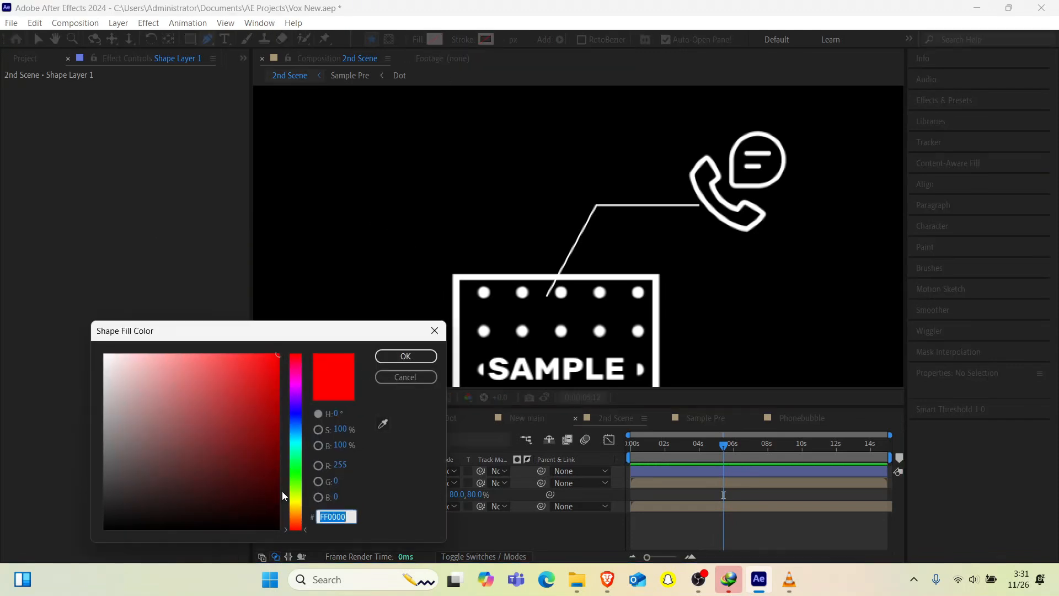
left_click(297, 502)
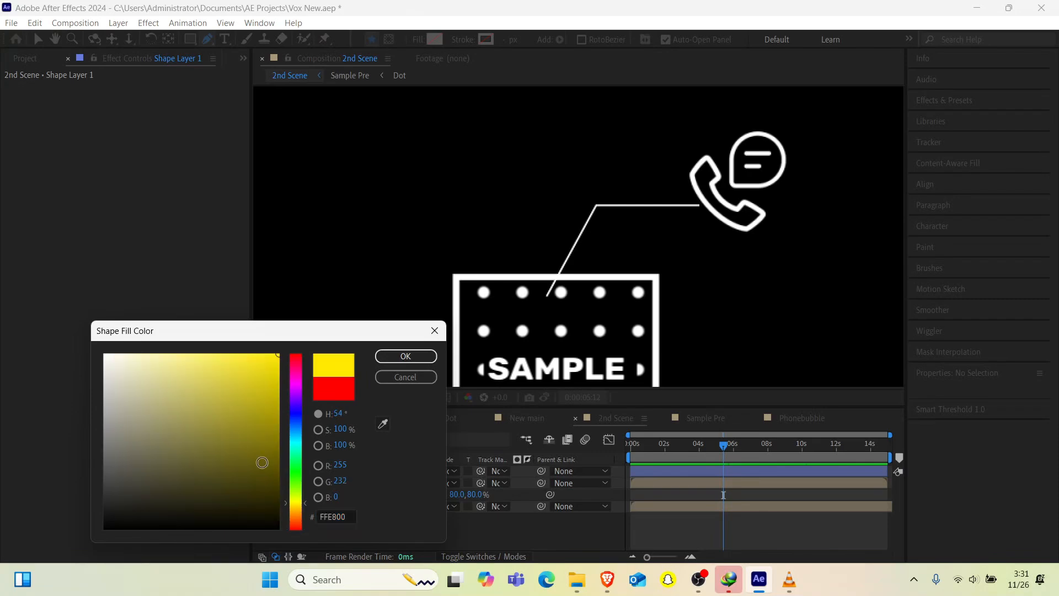
left_click(277, 354)
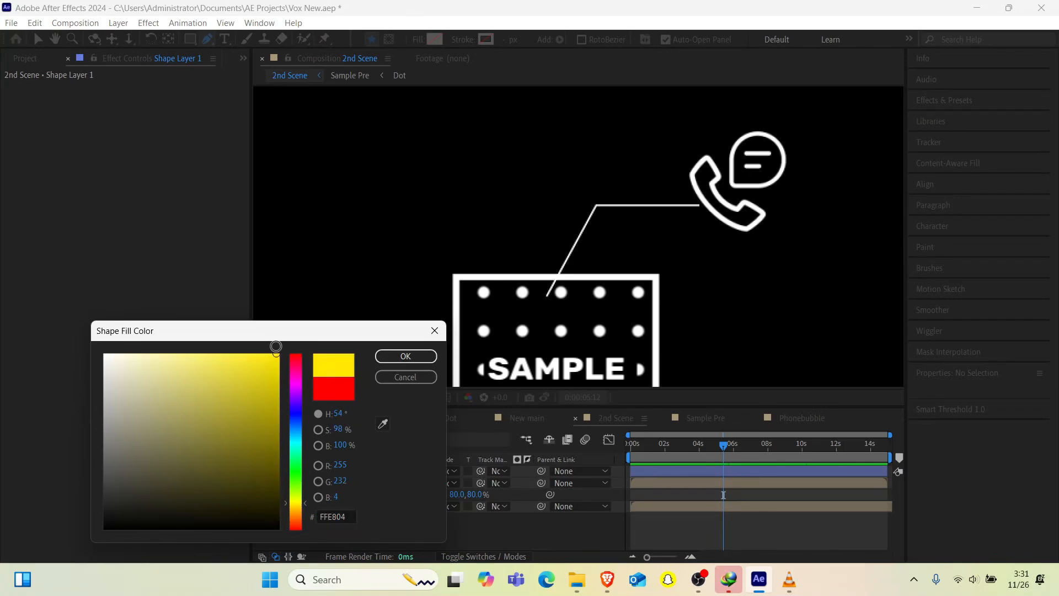
left_click(384, 356)
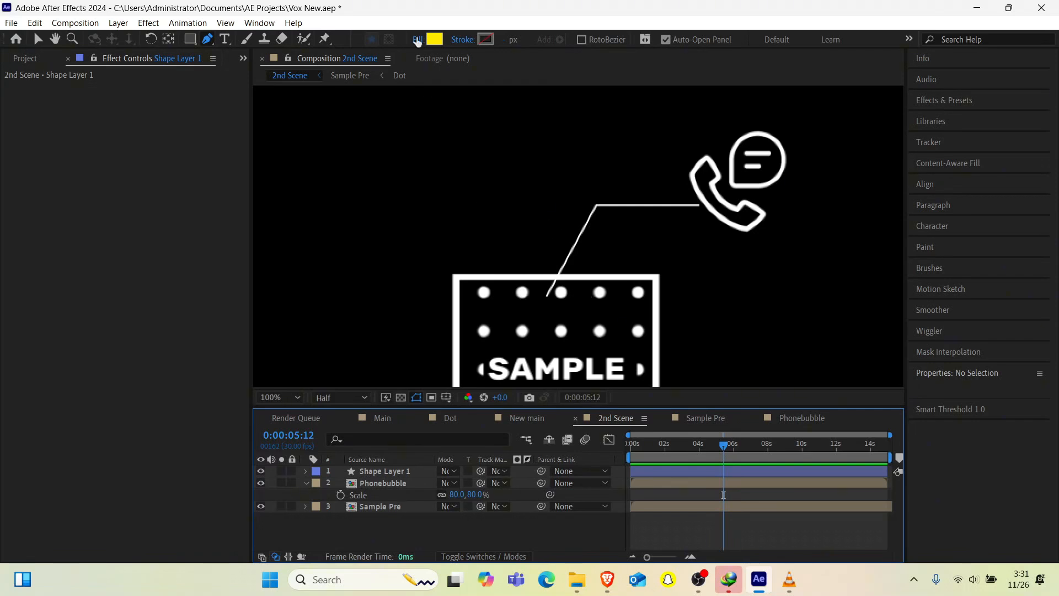
Step: Draw a small yellow circle with the Ellipse tool at the connector line's lower end inside the SAMPLE box
left_click(187, 41)
left_click_drag(187, 41, 253, 68)
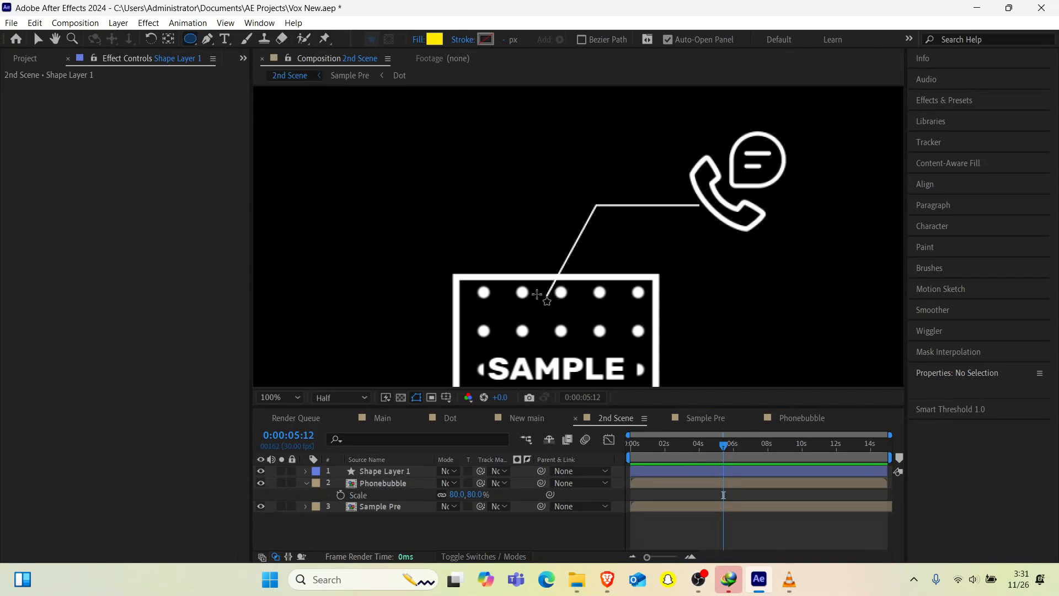
left_click_drag(536, 294, 567, 324)
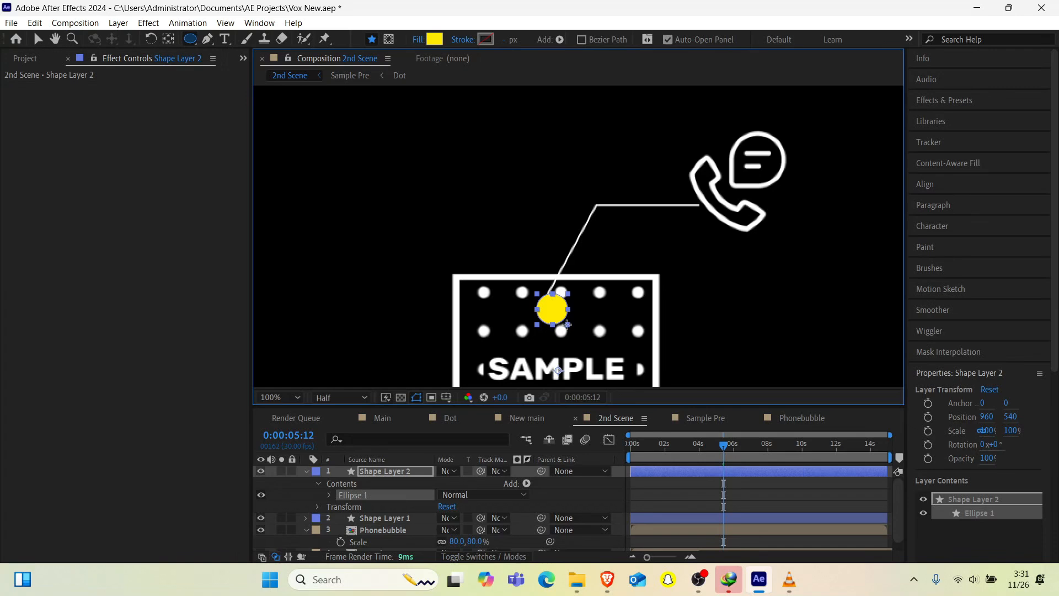
mouse_move(568, 324)
left_mouse_down()
mouse_move(516, 309)
mouse_move(554, 308)
mouse_move(544, 315)
left_mouse_up()
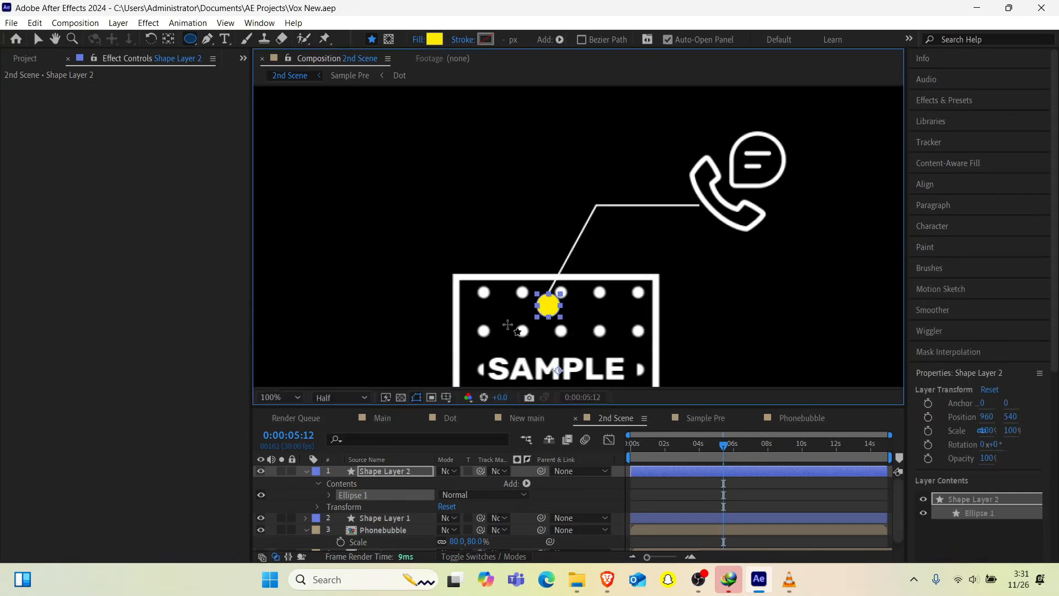
Step: Nudge the yellow circle's layer left and up to position 951, 530, toward the end of the connector line
key("Up")
key("Left")
key("Left")
key("Left")
key("Left")
key("Left")
key("Left")
key("Left")
key("Left")
key("Left")
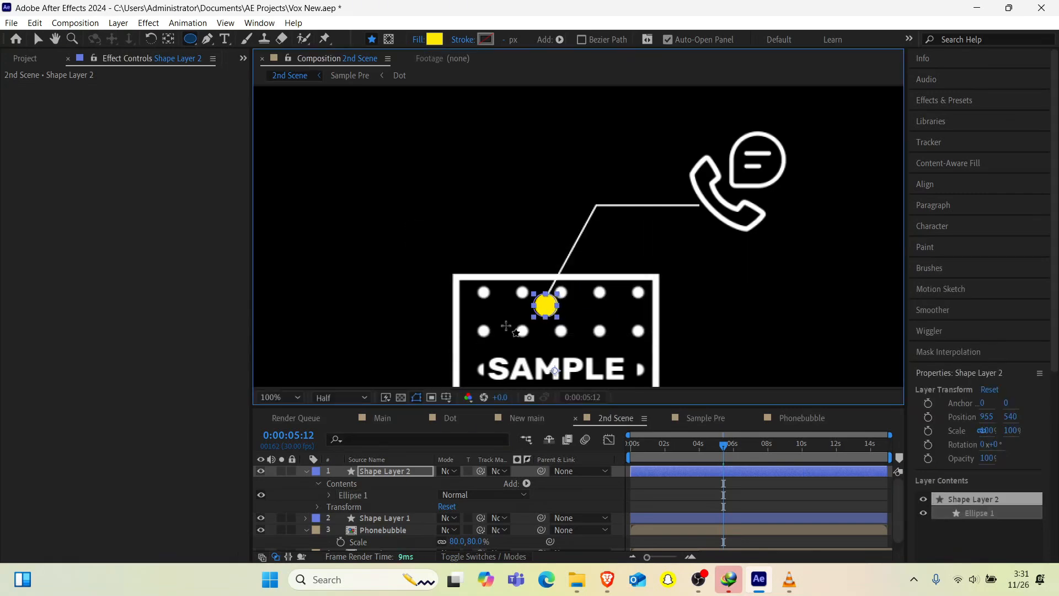
key("Up")
key("Up")
key("Up")
key("Up")
key("Up")
key("Up")
key("Up")
key("Up")
key("Up")
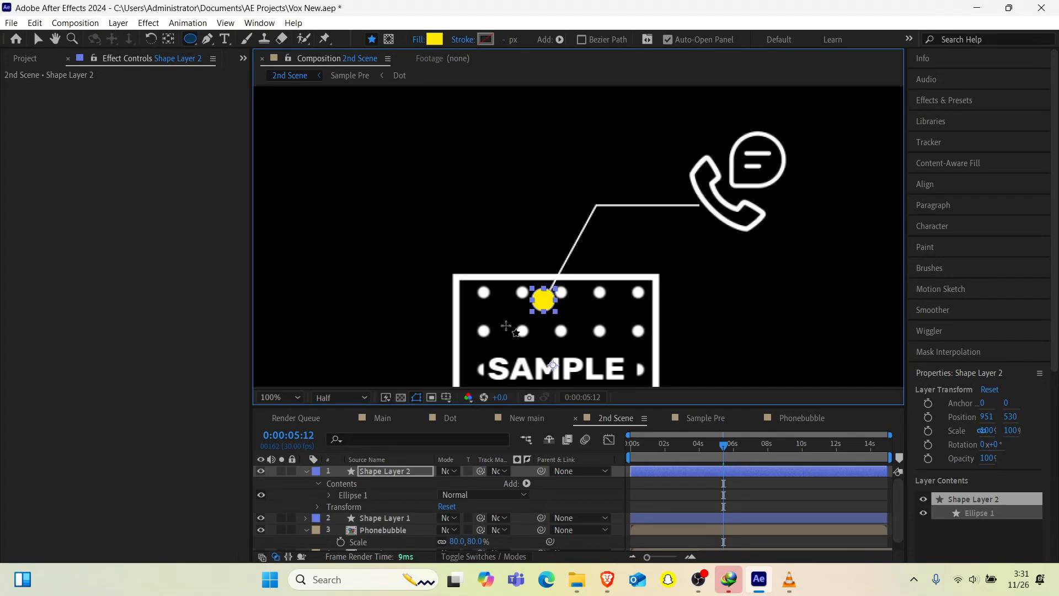
Step: Reduce the yellow circle layer's Scale to 80%, after first trying 50%
left_click(394, 473)
key("s")
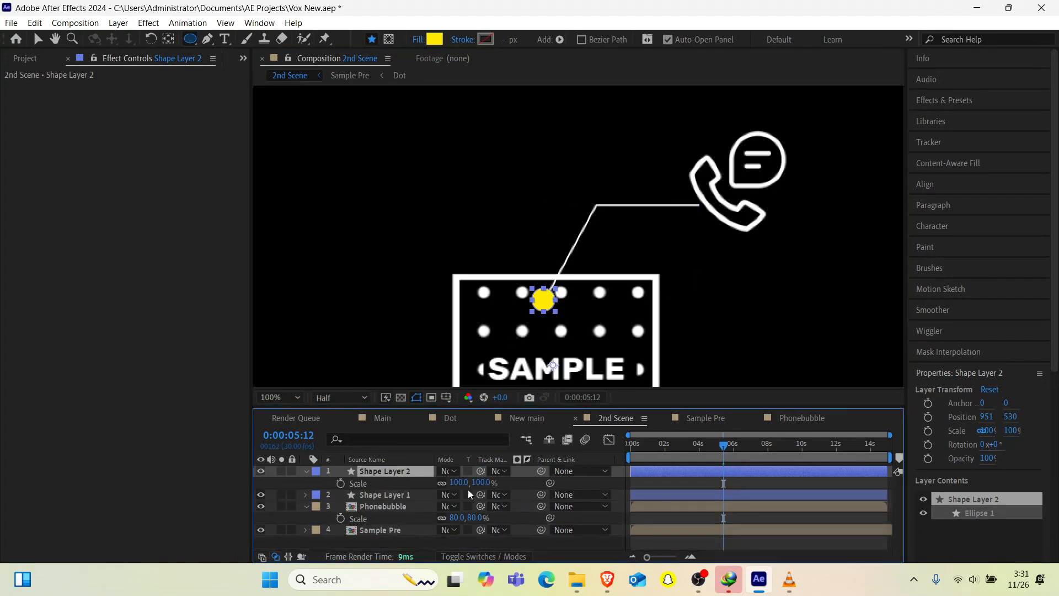
left_click(454, 483)
type("50")
key("Return")
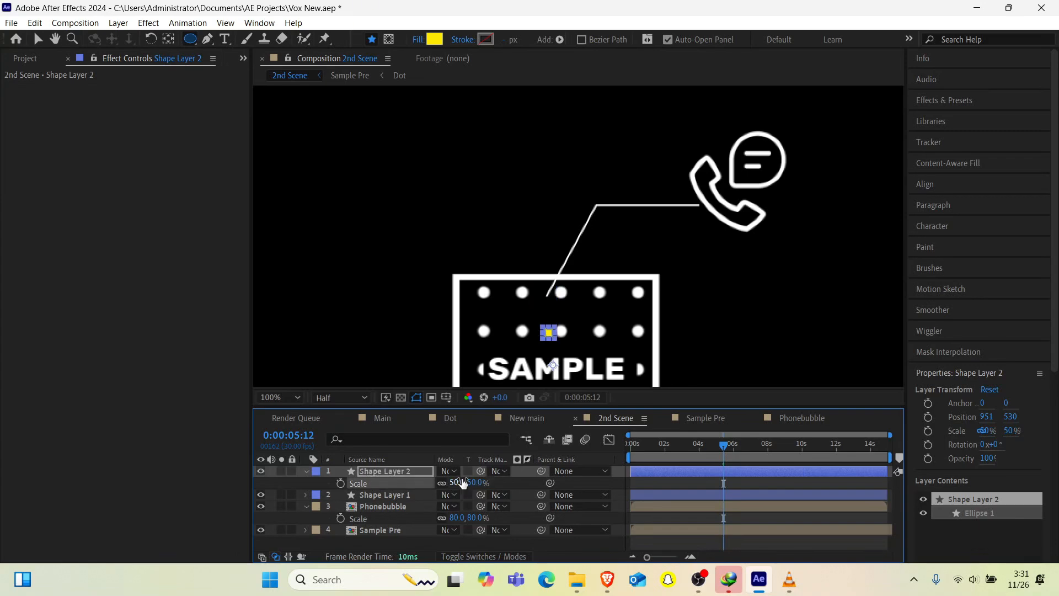
left_click(455, 483)
type("80")
key("Return")
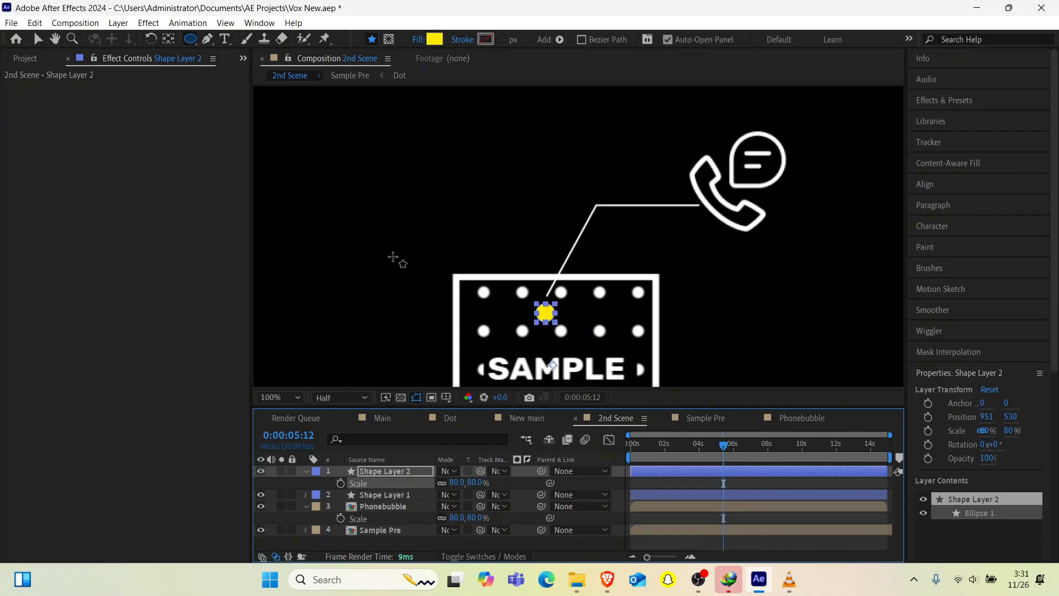
Step: Nudge the scaled yellow circle to position 952, 506 so it sits on the connector line's lower end
key("Up")
key("Up")
key("Up")
key("Up")
key("Up")
key("Up")
key("Up")
key("Up")
key("Up")
key("Up")
key("Up")
key("Up")
key("Up")
key("Up")
key("Up")
key("Up")
key("Up")
key("Up")
key("Up")
key("Up")
key("Up")
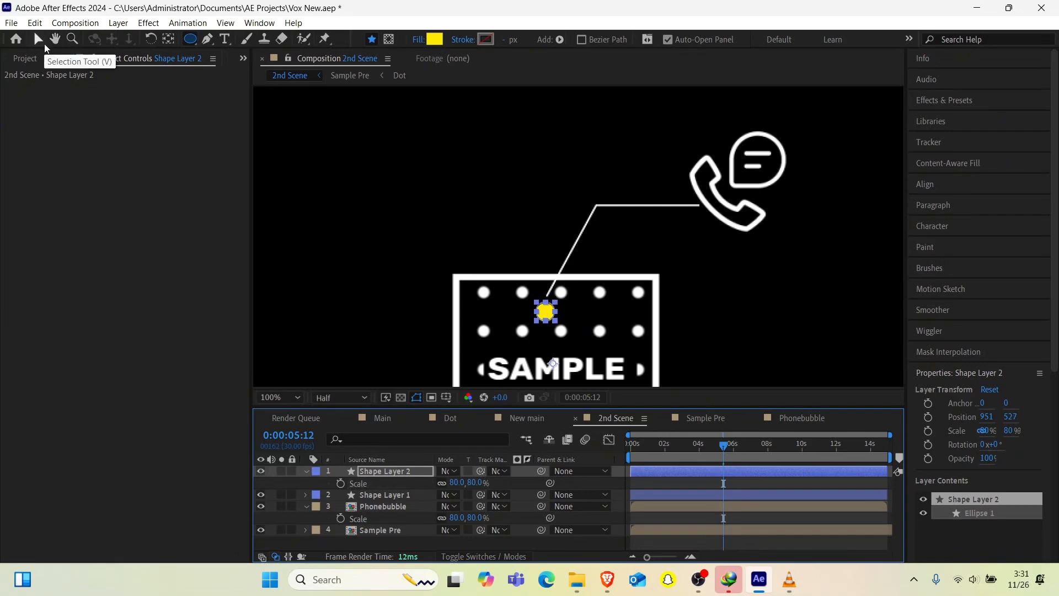
key("Up")
key("Up")
key("Up")
key("Up")
key("Up")
key("Up")
key("Up")
key("Up")
key("Up")
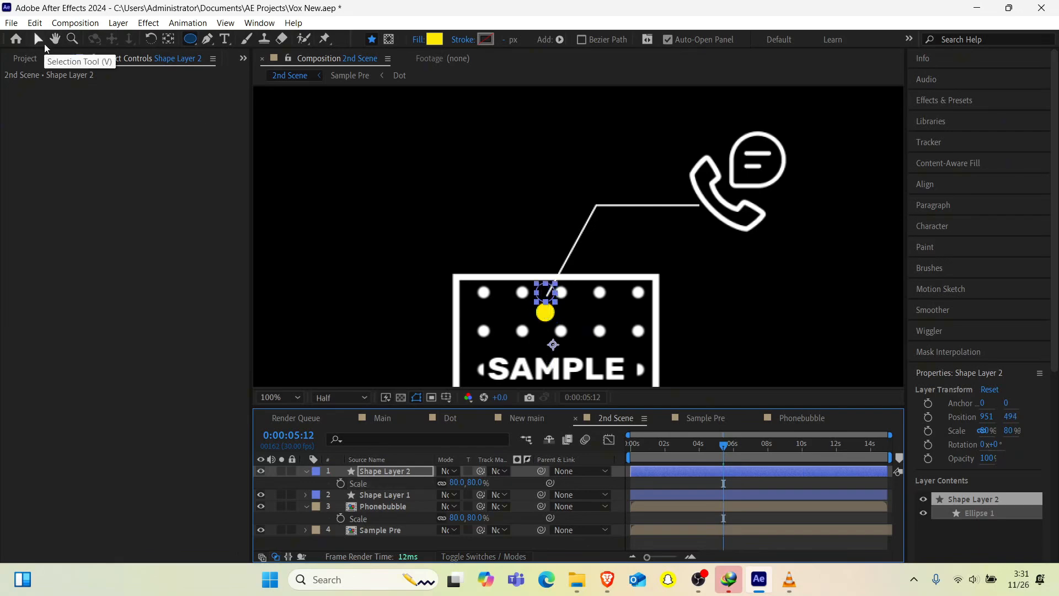
key("Right")
key("Down")
key("Down")
key("Down")
key("Down")
key("Down")
key("Down")
key("Down")
key("Down")
key("Down")
key("Down")
key("Down")
key("Down")
key("Down")
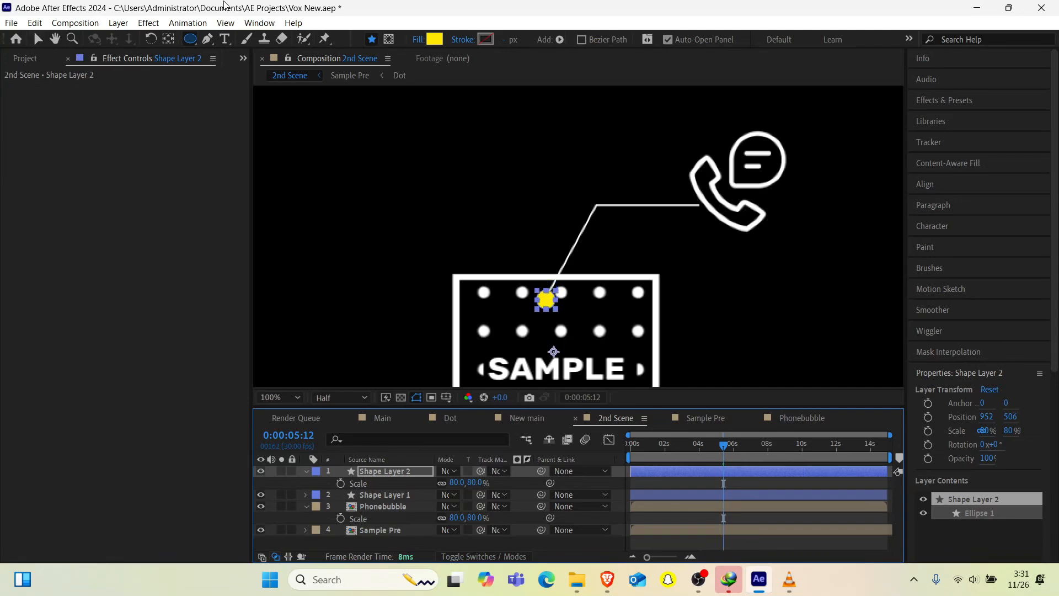
Step: Move the anchor point of Shape Layer 2 to the center of the yellow circle
left_click(171, 37)
left_click_drag(554, 352, 546, 298)
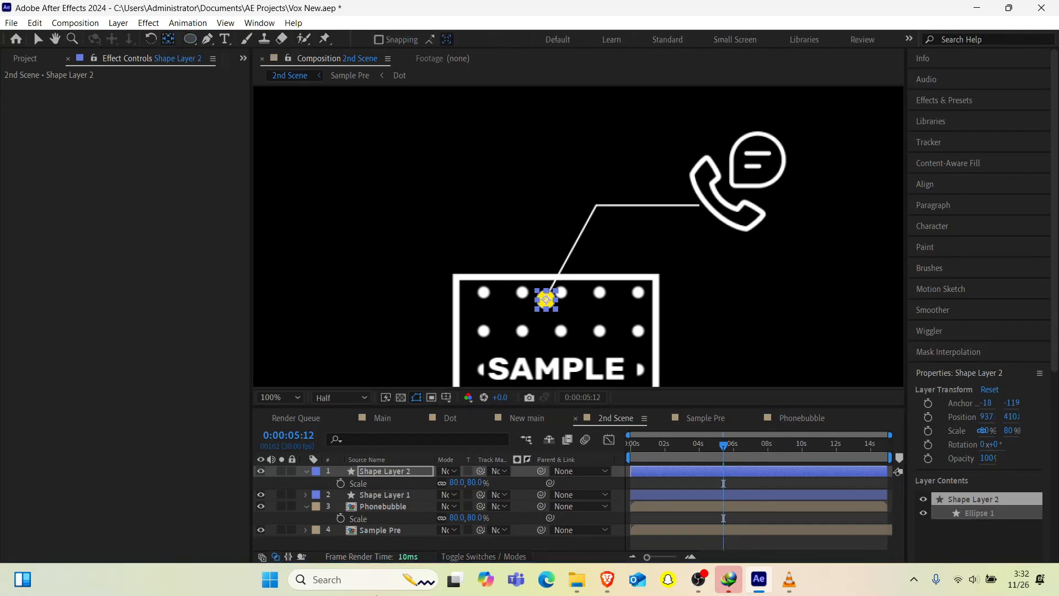
left_click(387, 551)
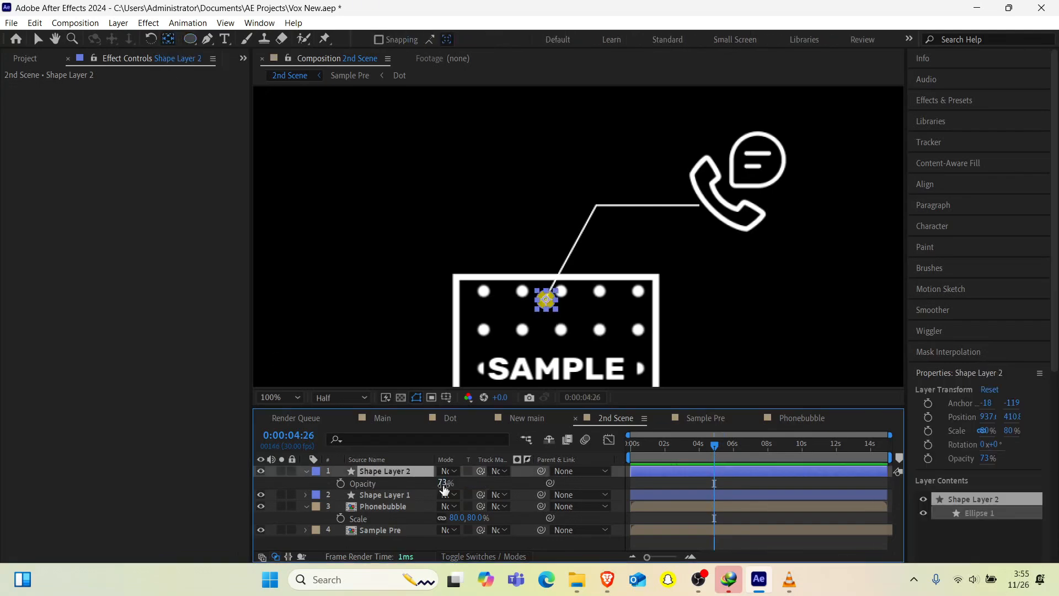
Step: Set the yellow circle layer's Opacity to 0% and keyframe it at 0:00:04:19
left_click_drag(443, 484, 394, 485)
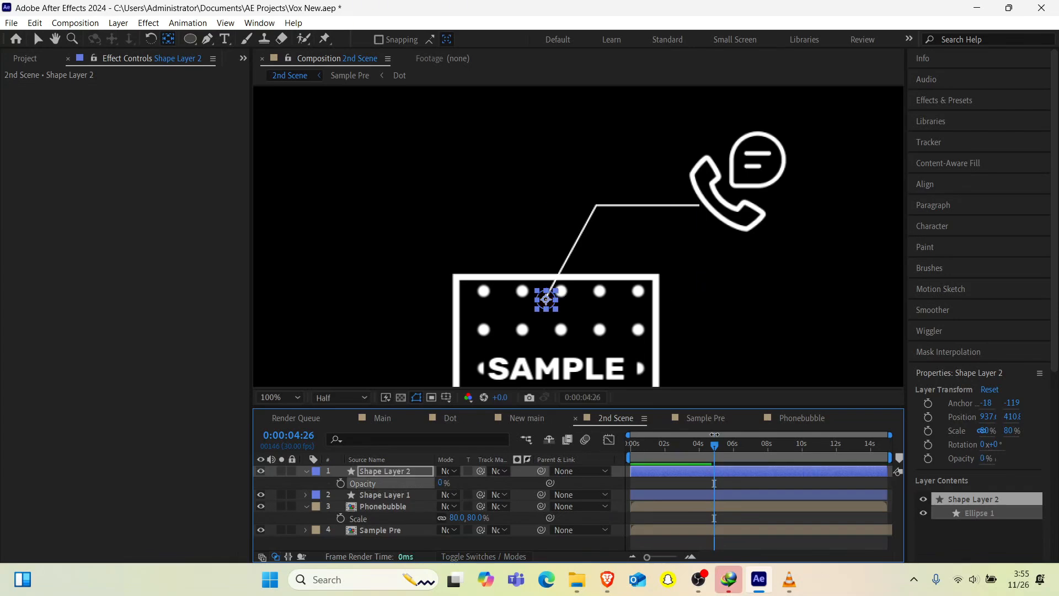
left_click_drag(713, 444, 710, 445)
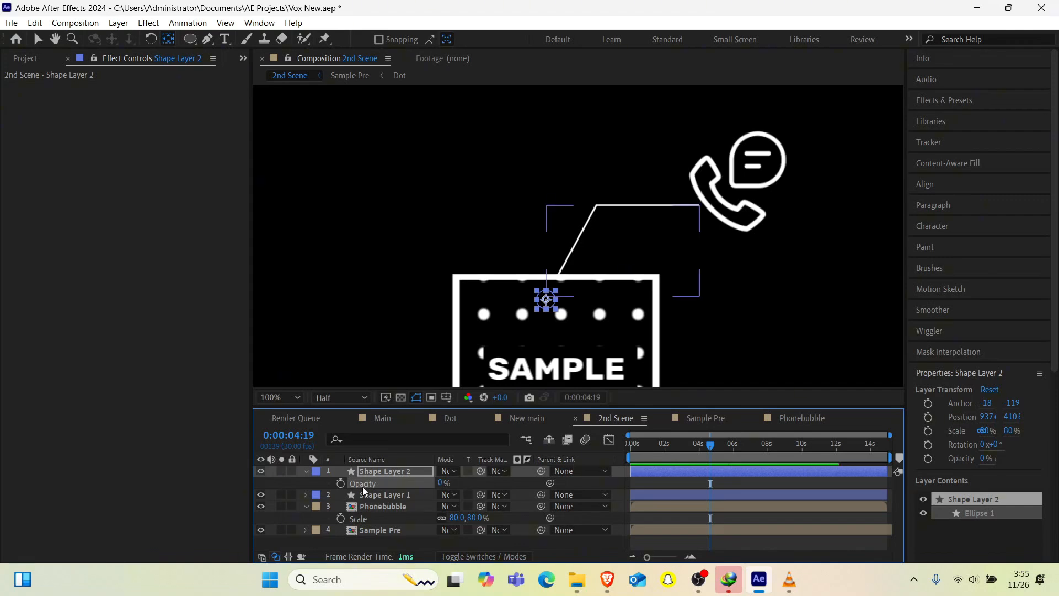
left_click(340, 483)
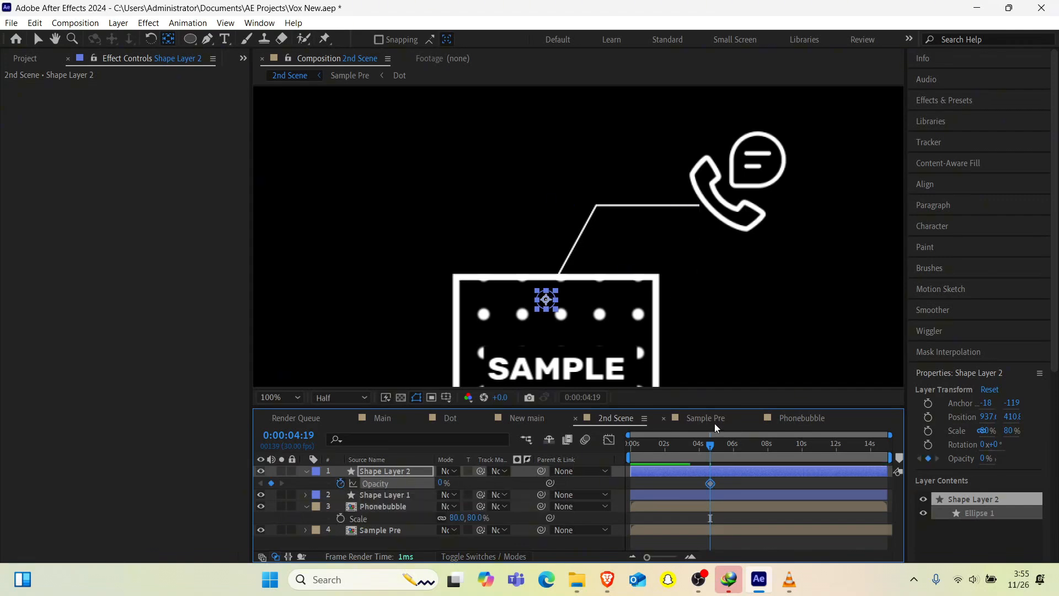
Step: Set Shape Layer 2's Opacity to 100% at 0:00:04:21, two frames after its 0% keyframe
left_click_drag(666, 557, 683, 558)
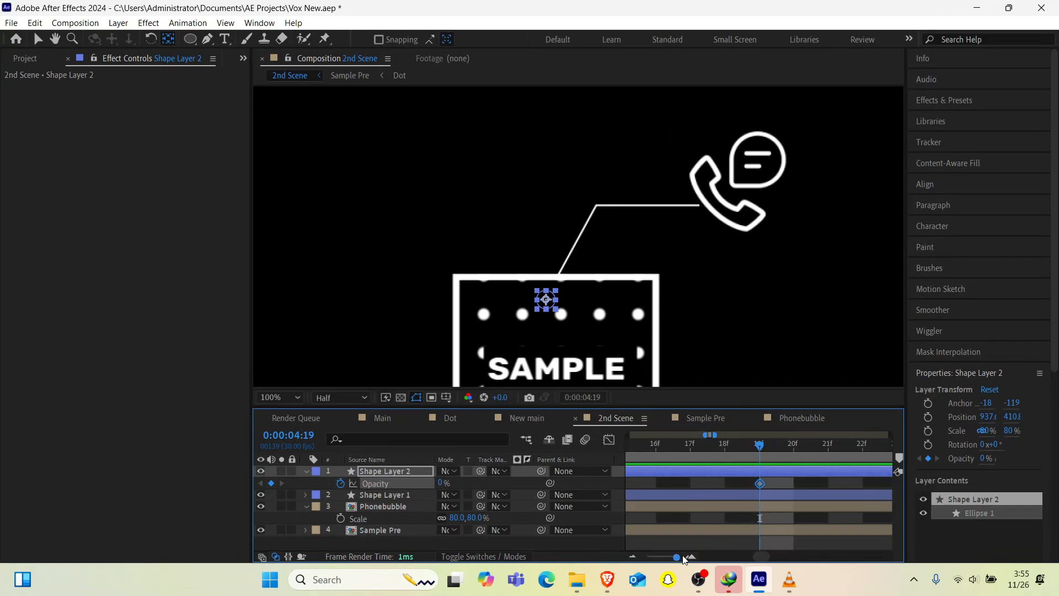
left_click_drag(764, 448, 794, 445)
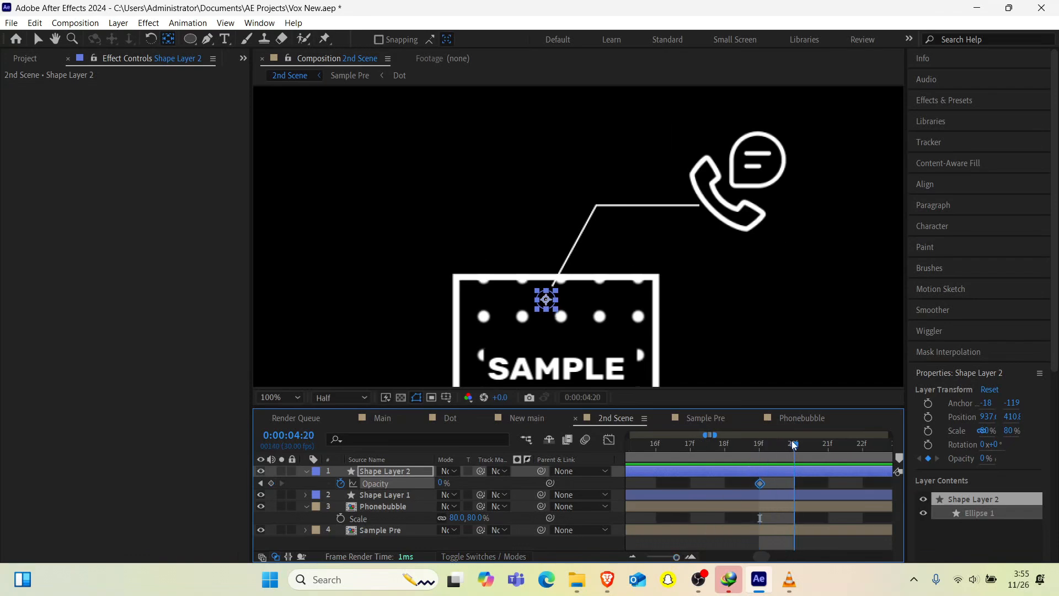
left_click(828, 444)
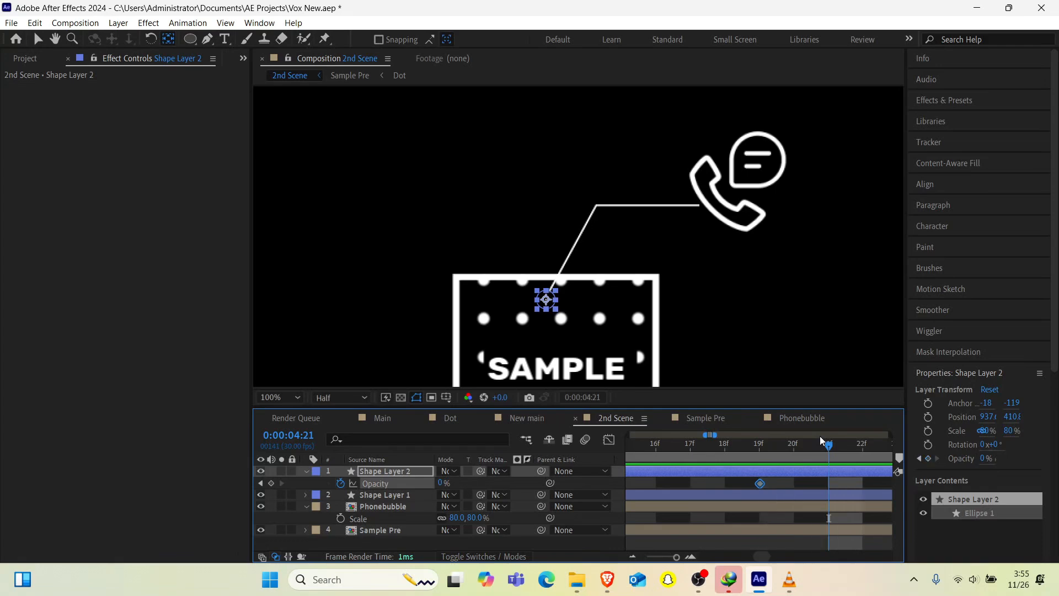
left_click(441, 484)
type("100")
key("Return")
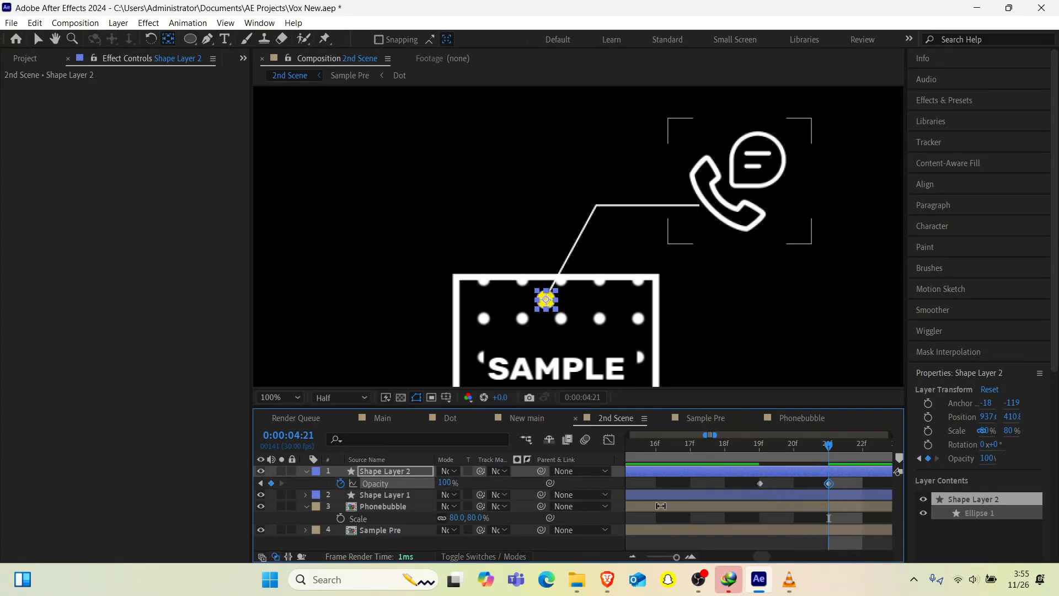
Step: Apply Easy Ease to both Opacity keyframes of Shape Layer 2 and preview the dot's fade-in
left_click_drag(839, 481, 747, 485)
key("F9")
key("space")
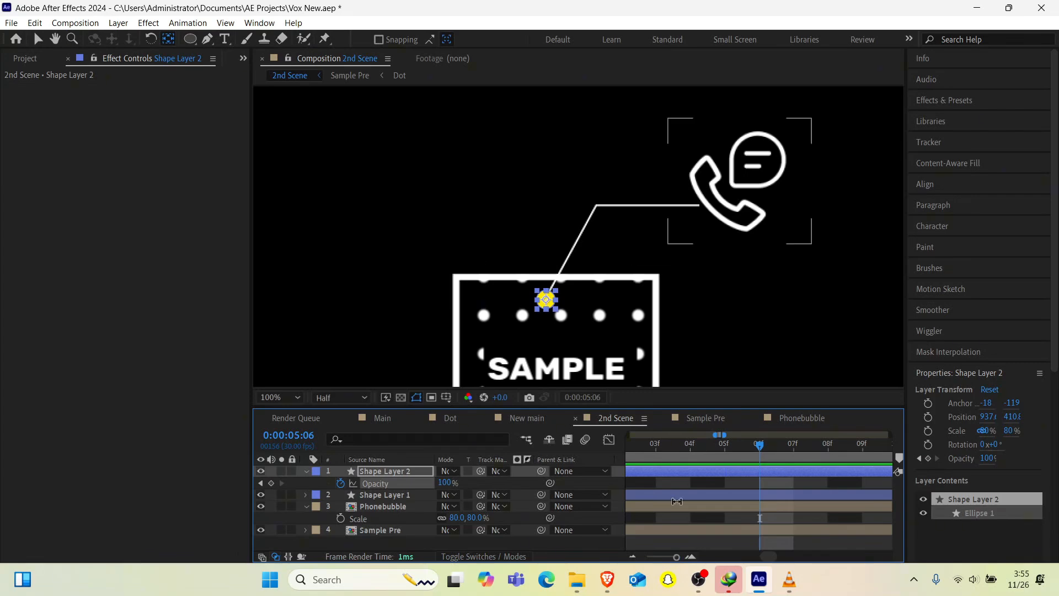
Step: Lengthen the yellow dot's fade-in by moving its 100% Opacity keyframe to about 0:00:04:27, and preview the result
scroll(676, 500, "left", 5)
scroll(676, 500, "right", 2)
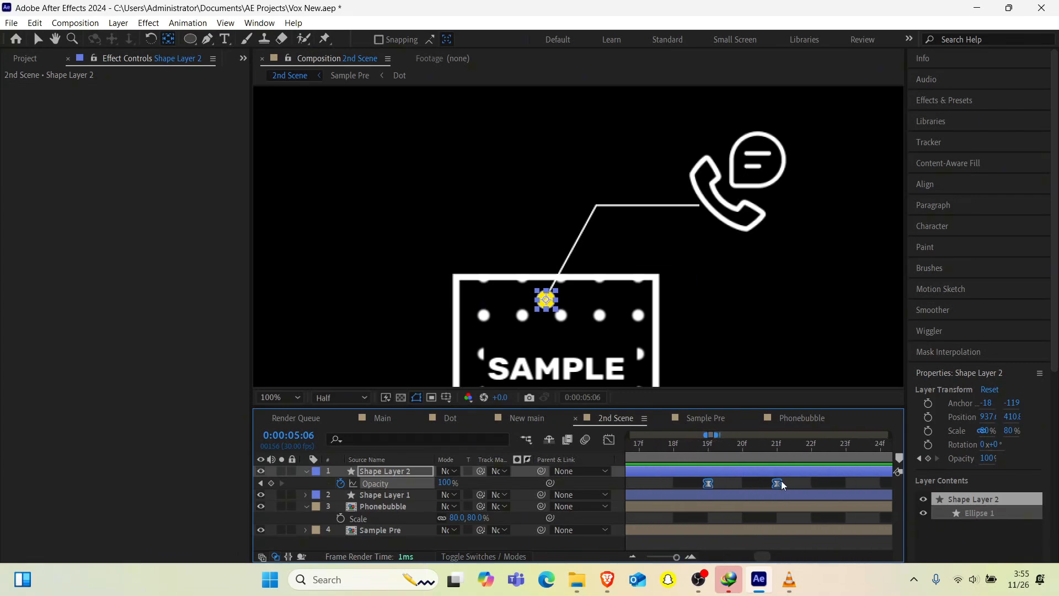
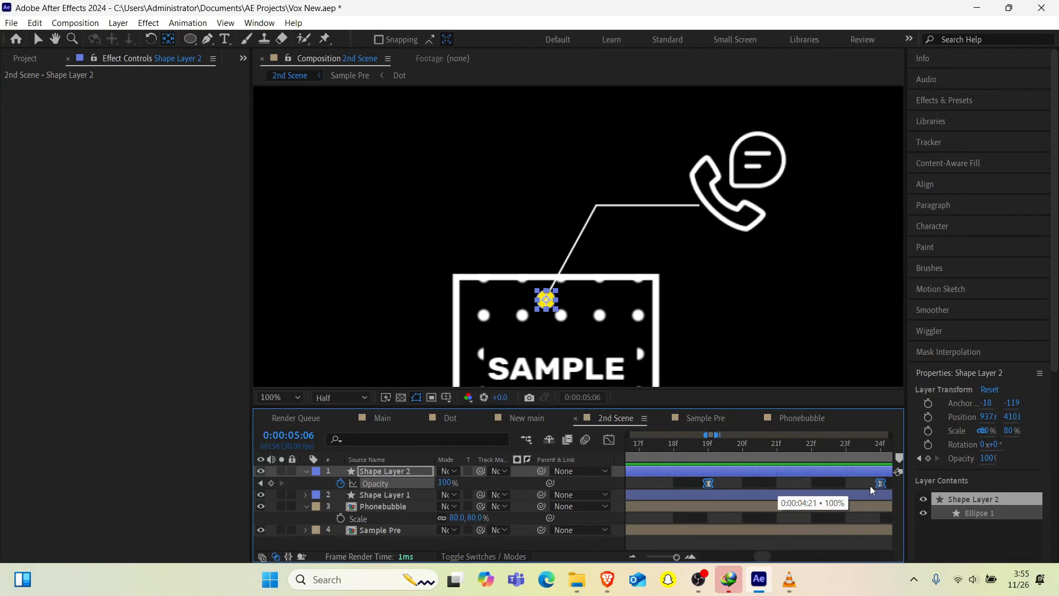
left_click(666, 444)
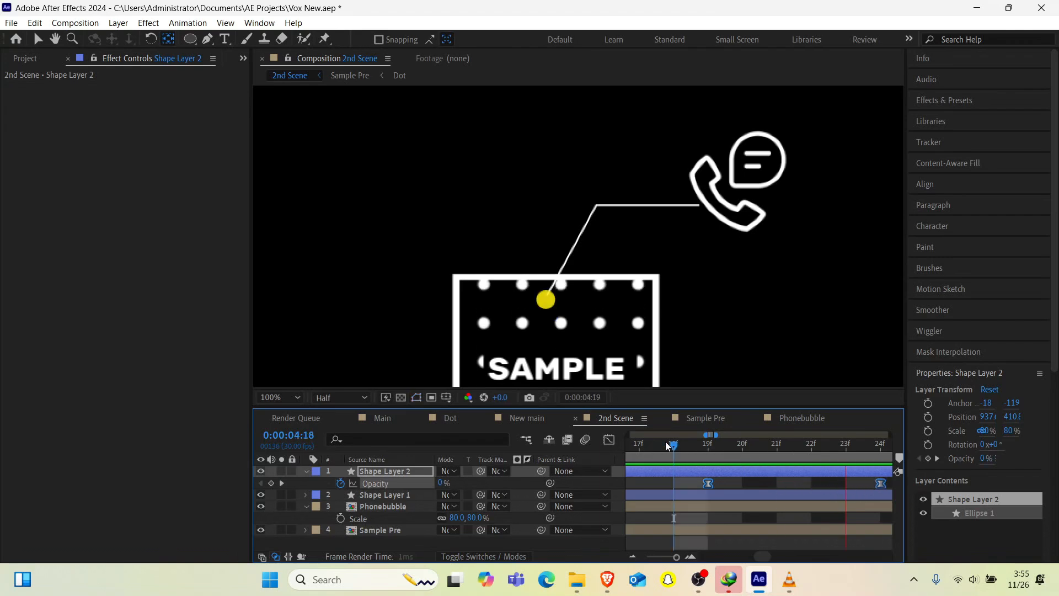
key("space")
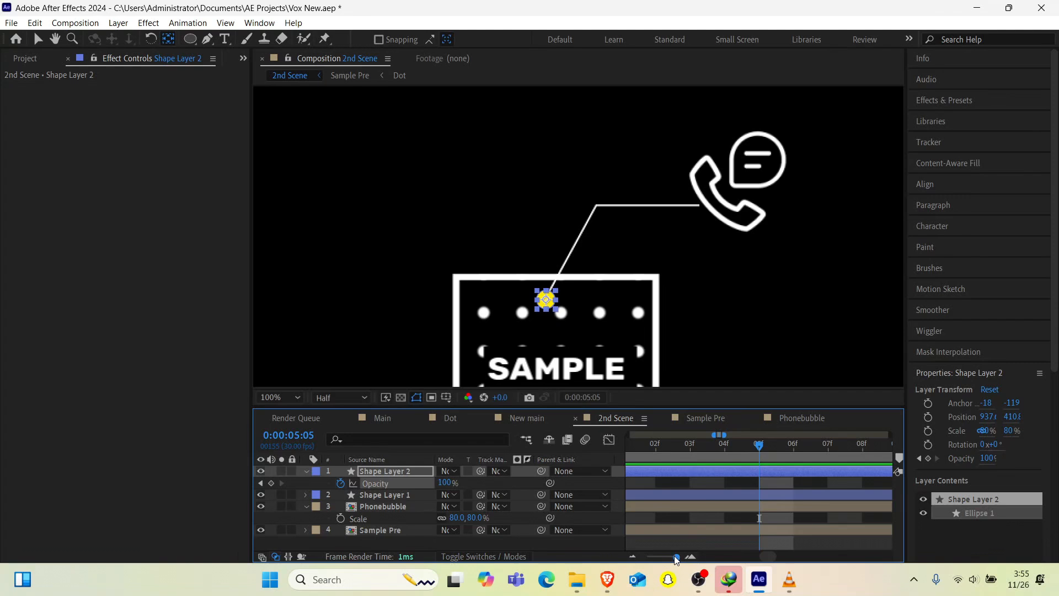
left_click_drag(674, 554, 671, 557)
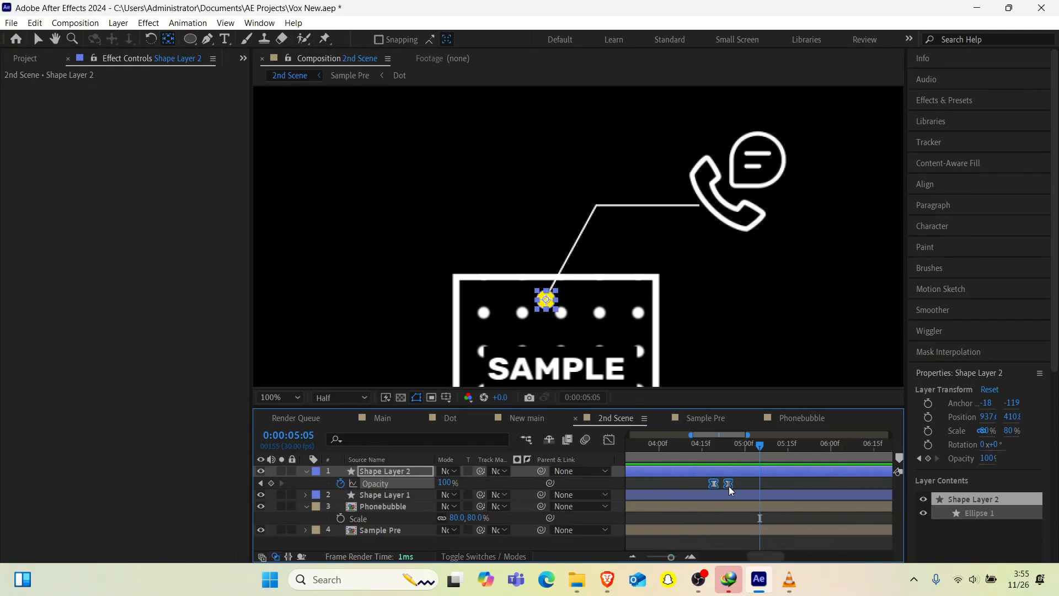
left_click_drag(729, 485, 733, 484)
left_click(691, 454)
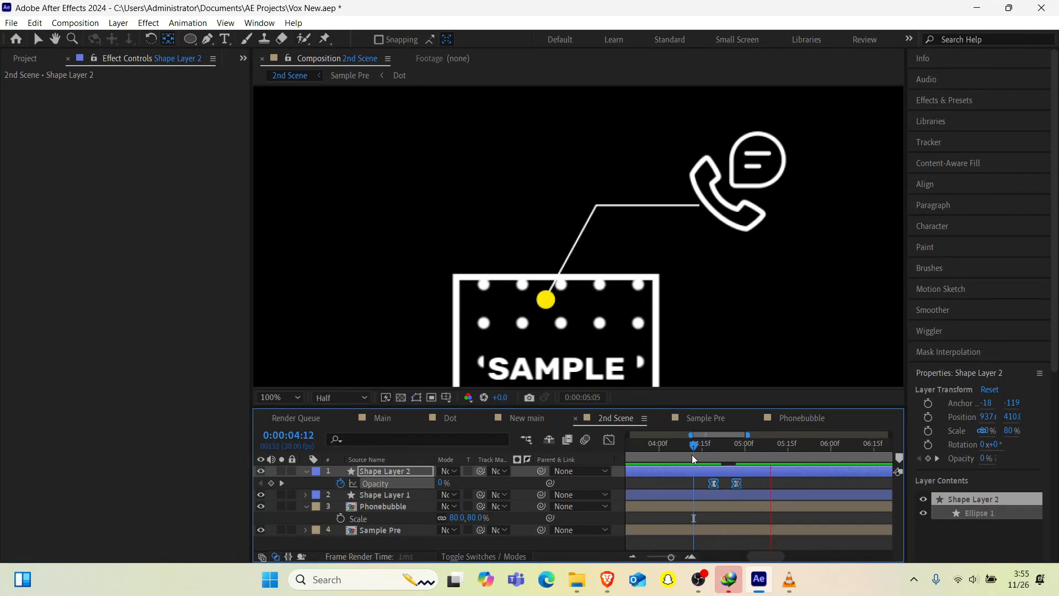
key("space")
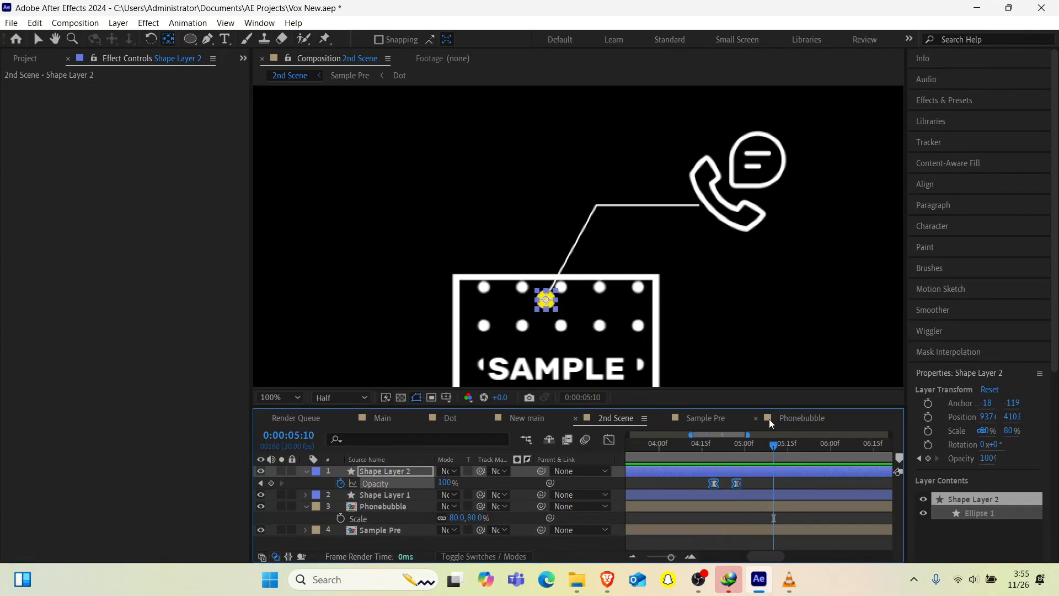
Step: With the Phonebubble layer selected, browse the first transitions folder of Animation Composer's Starter Presets
left_click(243, 58)
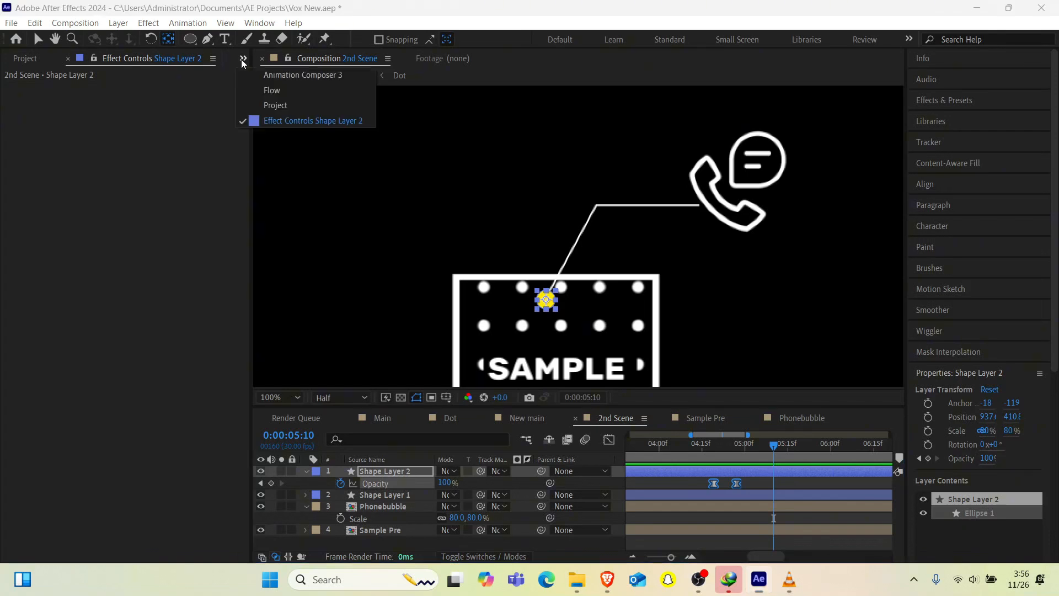
left_click(305, 73)
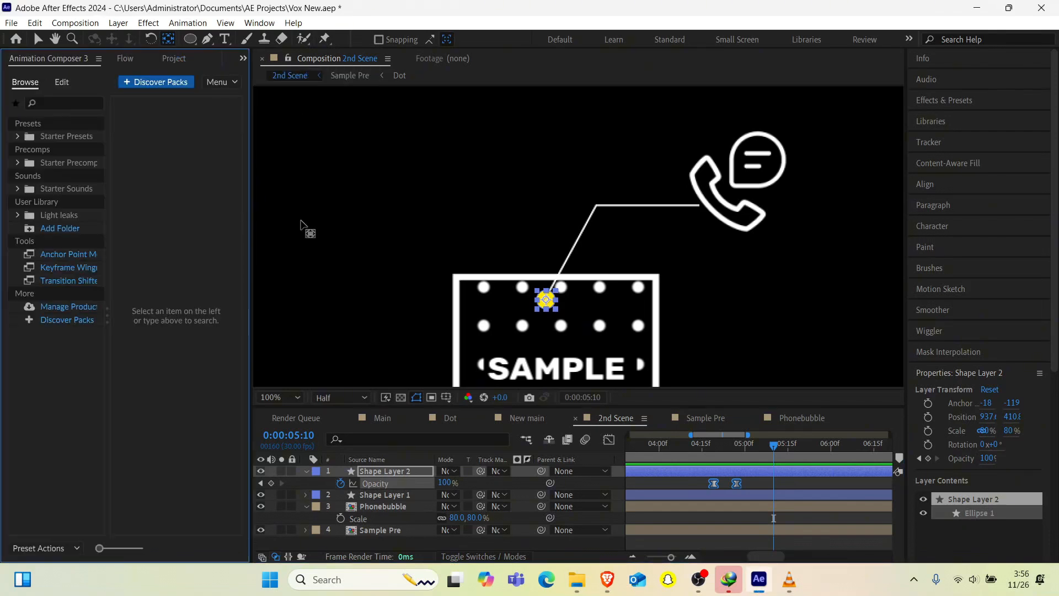
left_click(370, 506)
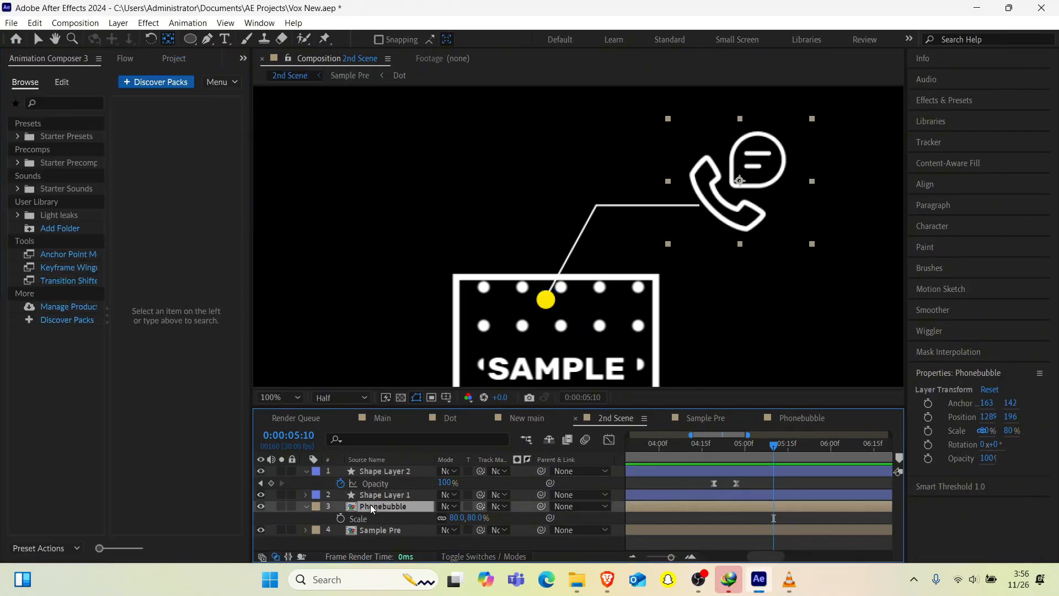
left_click(17, 137)
left_click(59, 151)
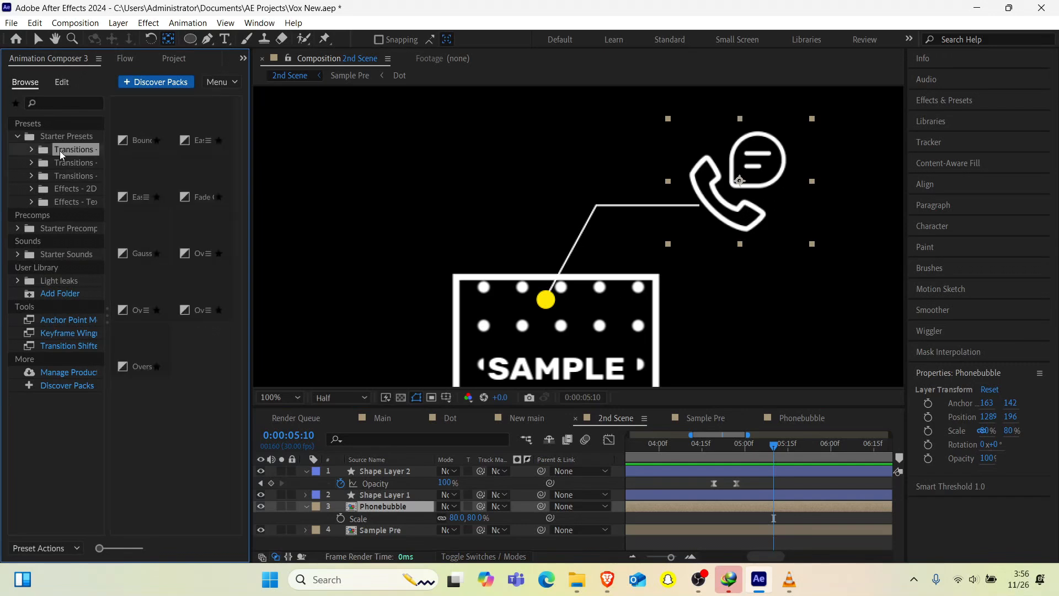
Step: Apply the last preset in the open transitions folder to the Phonebubble layer as an In transition, and preview it from the start
mouse_move(122, 122)
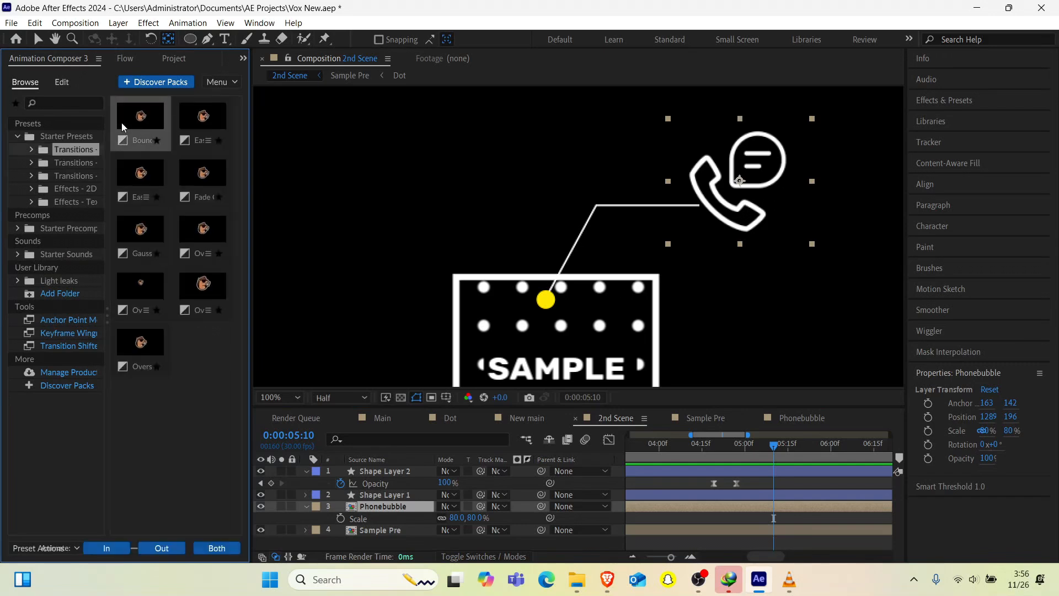
mouse_move(211, 111)
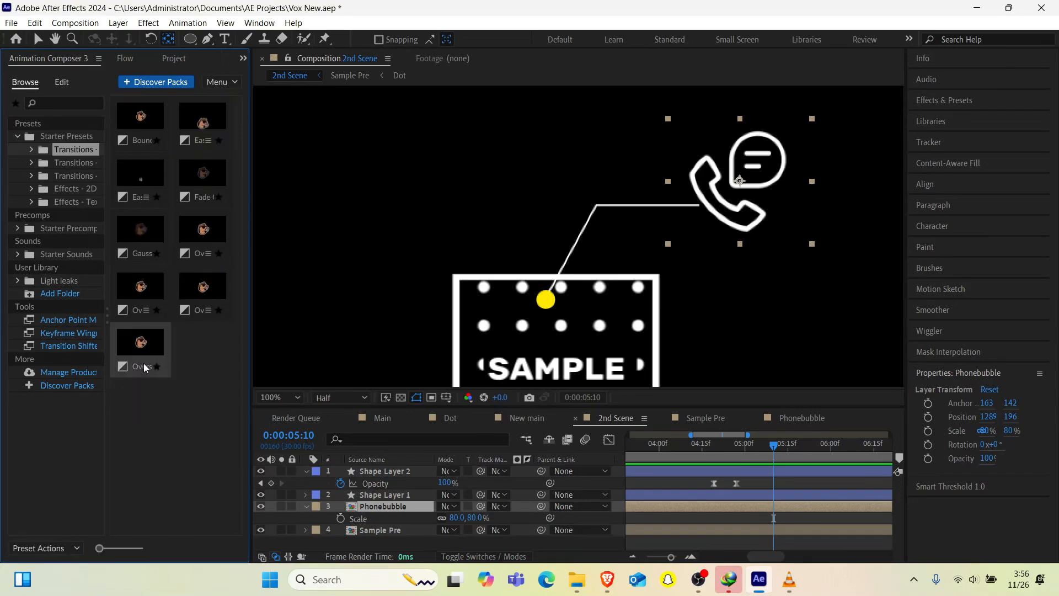
mouse_move(143, 363)
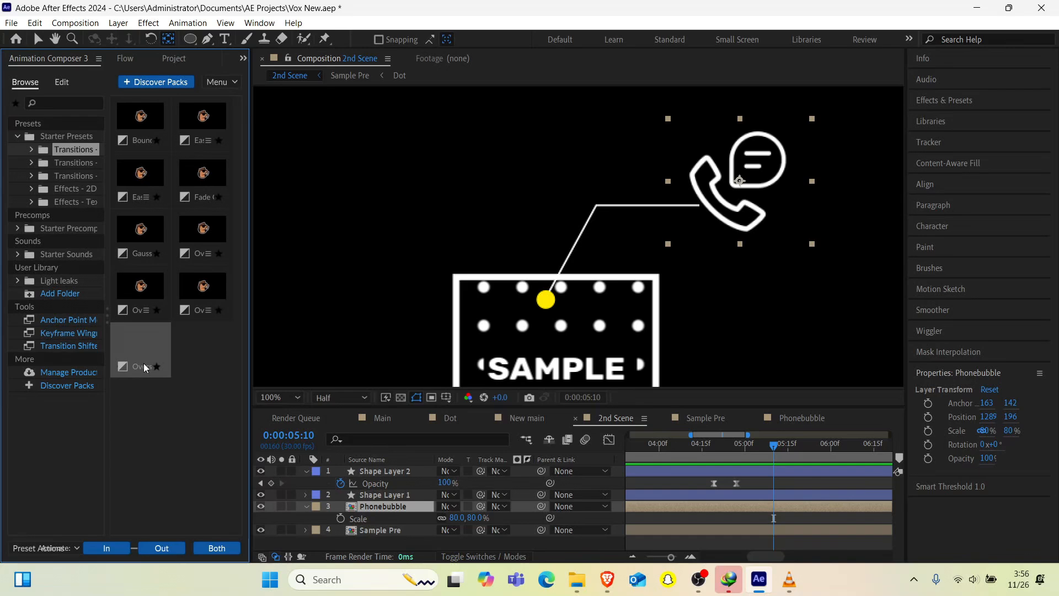
left_click(115, 547)
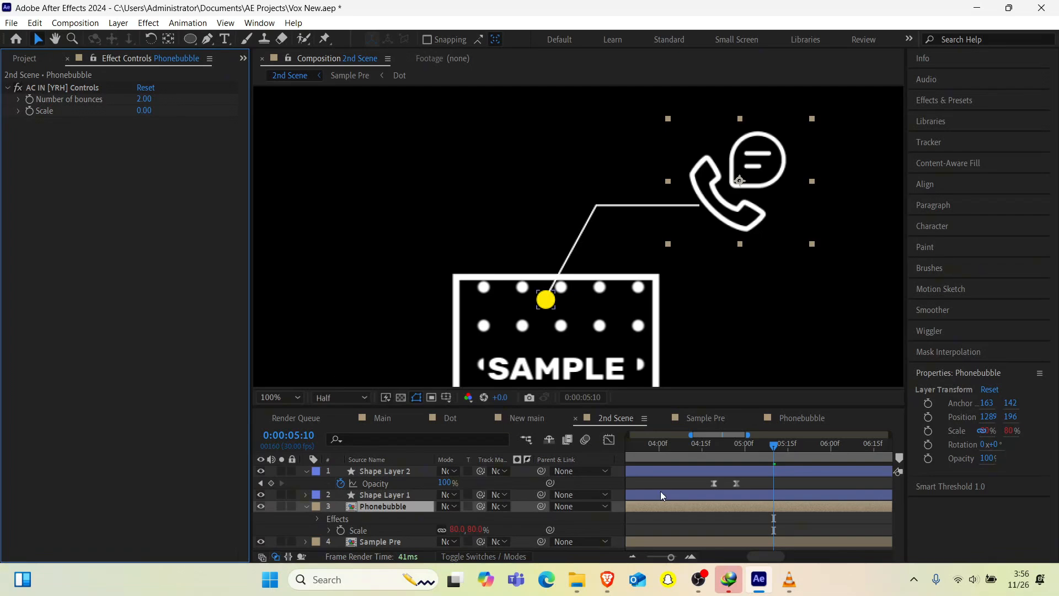
scroll(693, 492, "left", 8)
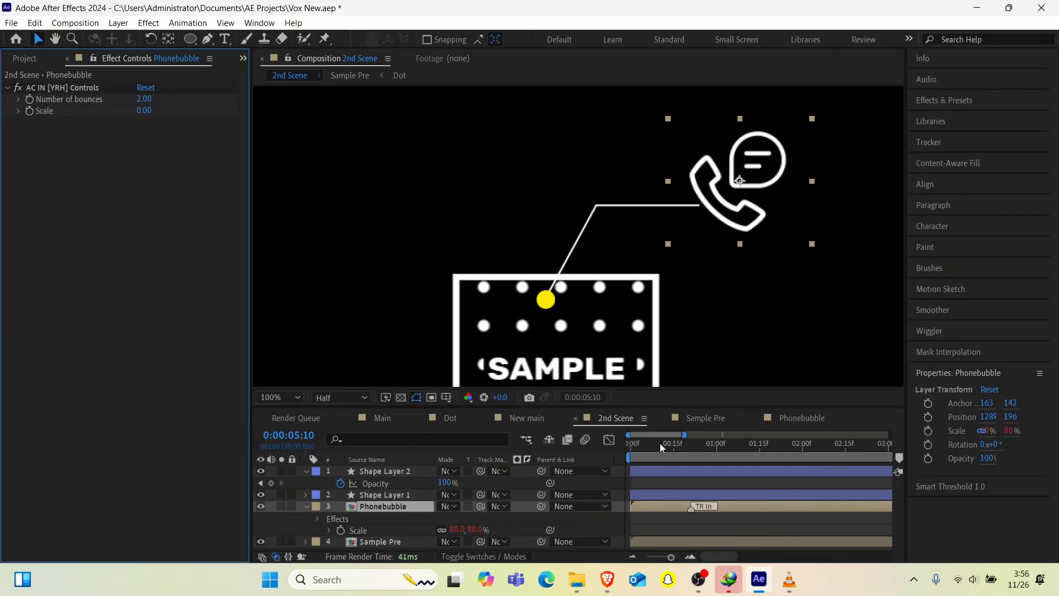
left_click_drag(659, 443, 588, 450)
key("space")
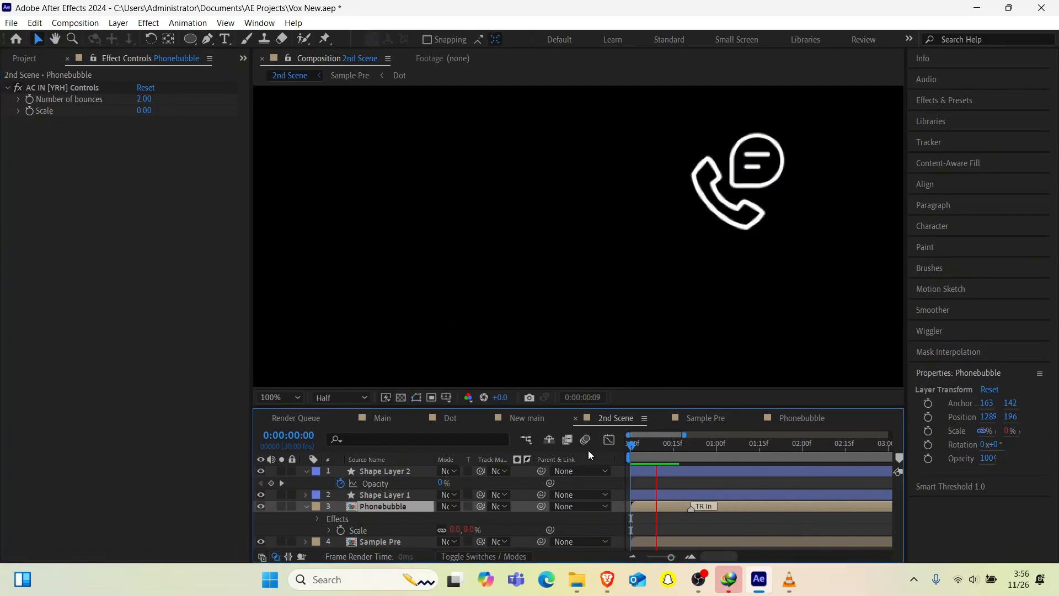
key("space")
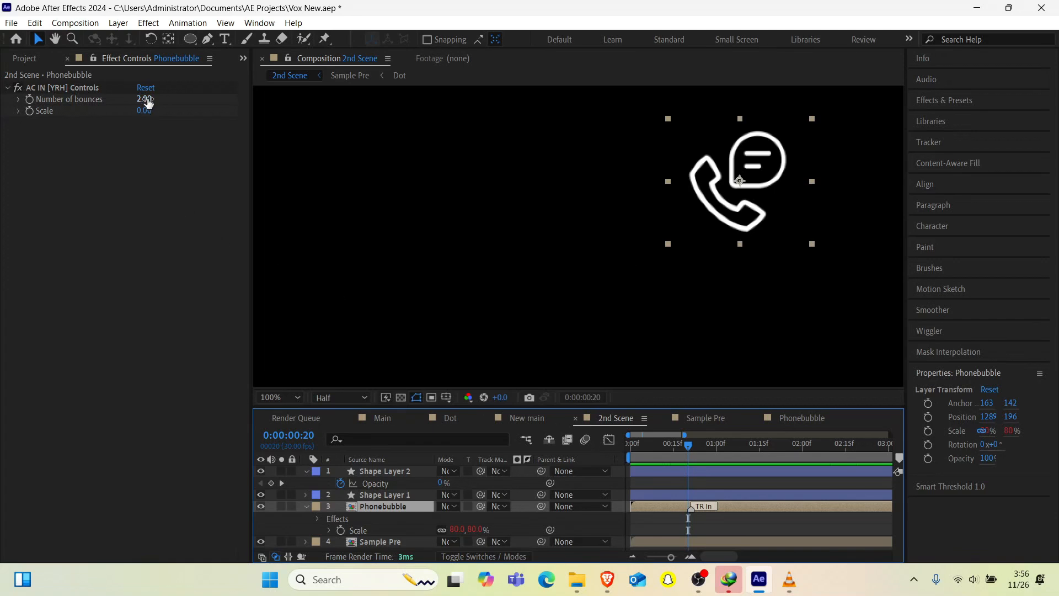
Step: Set the Phonebubble transition's Number of bounces to 1 and preview the composition from the start
left_click(144, 99)
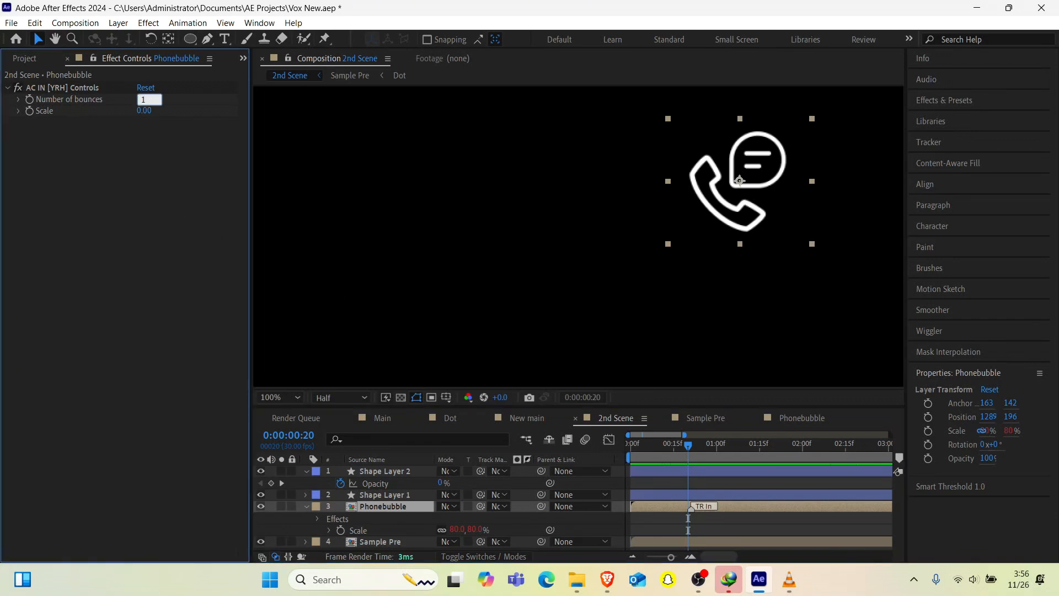
type("1")
key("Return")
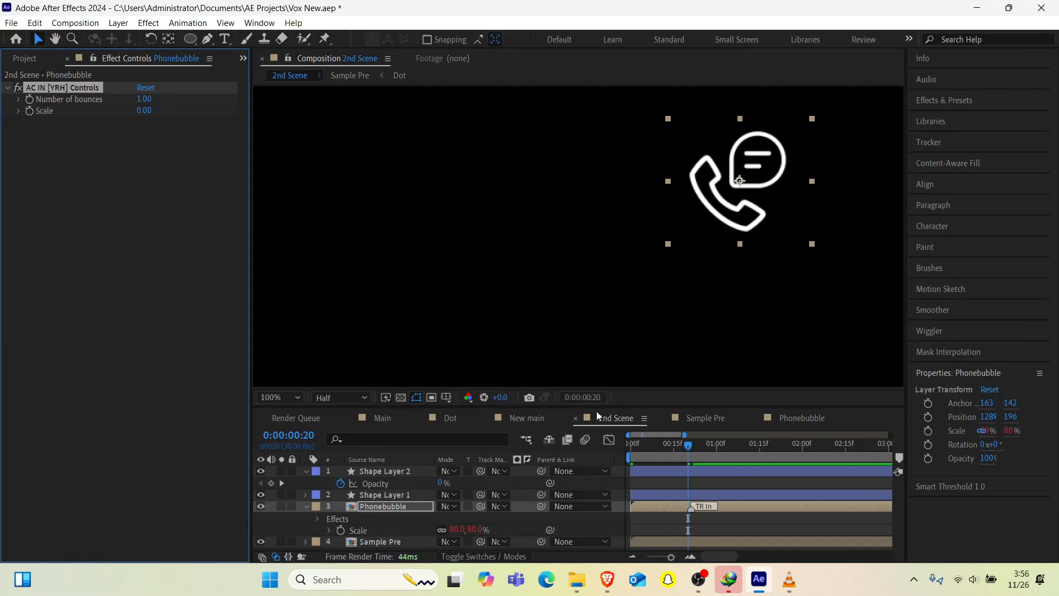
left_click(656, 448)
left_click_drag(656, 448, 506, 451)
key("space")
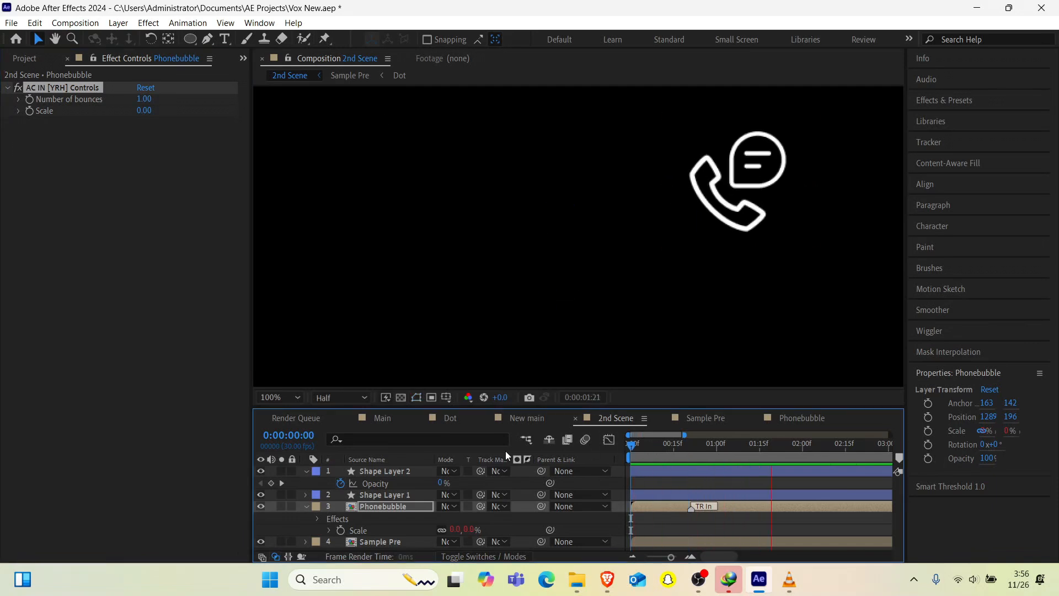
key("space")
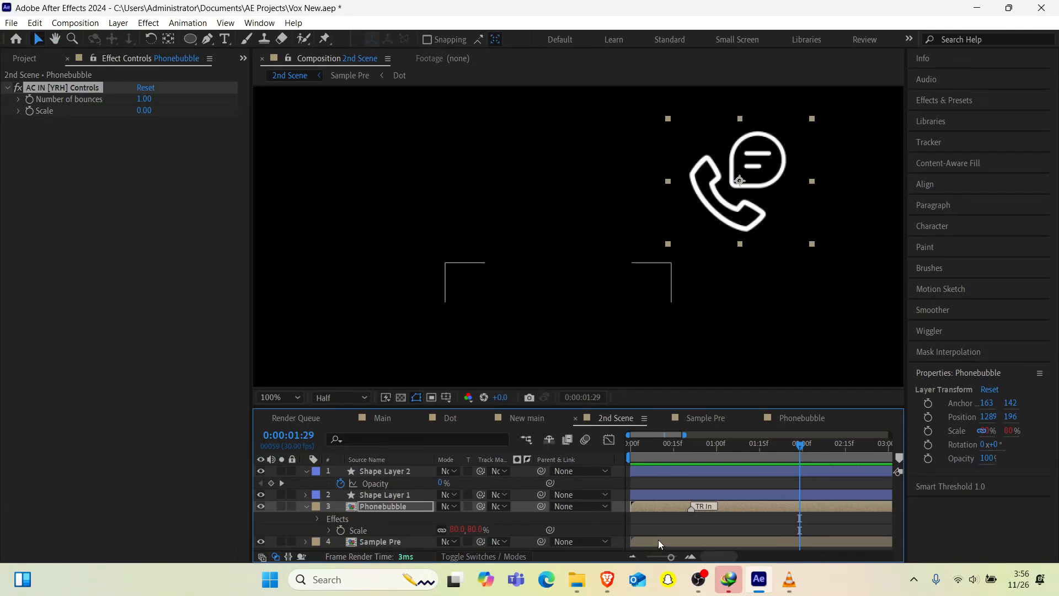
Step: Split the Sample Pre layer at 0:00:04:02 and select its earlier part
left_click_drag(665, 456, 856, 460)
scroll(694, 368, "down", 2)
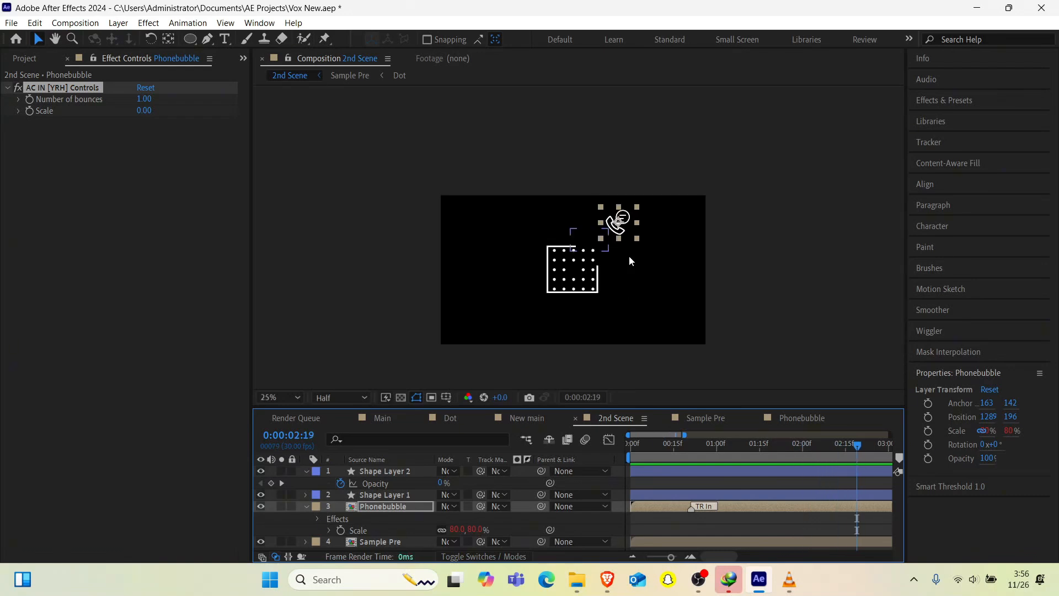
scroll(628, 255, "up", 1)
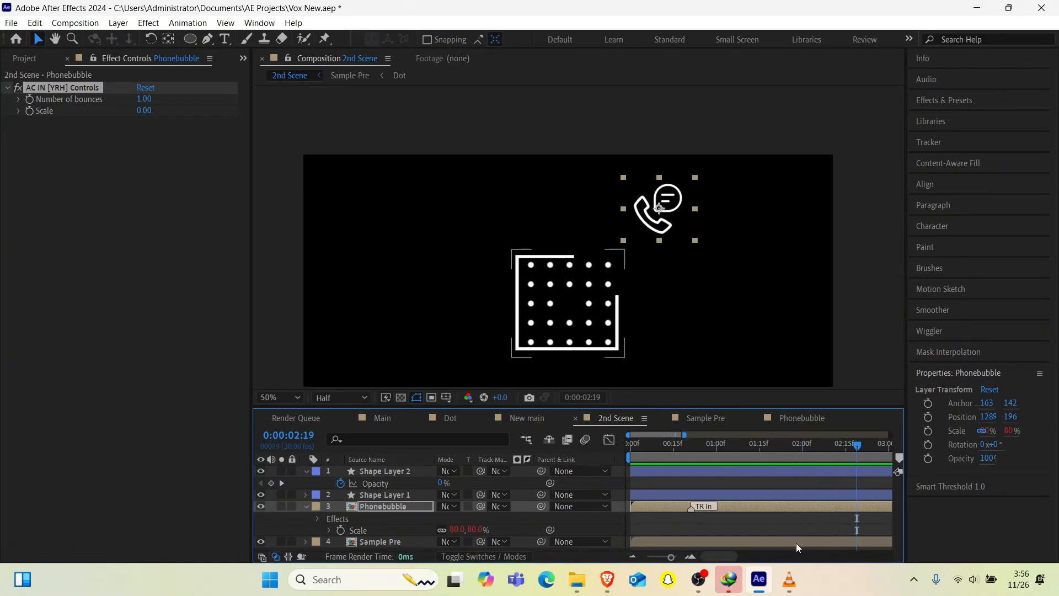
scroll(753, 535, "right", 2)
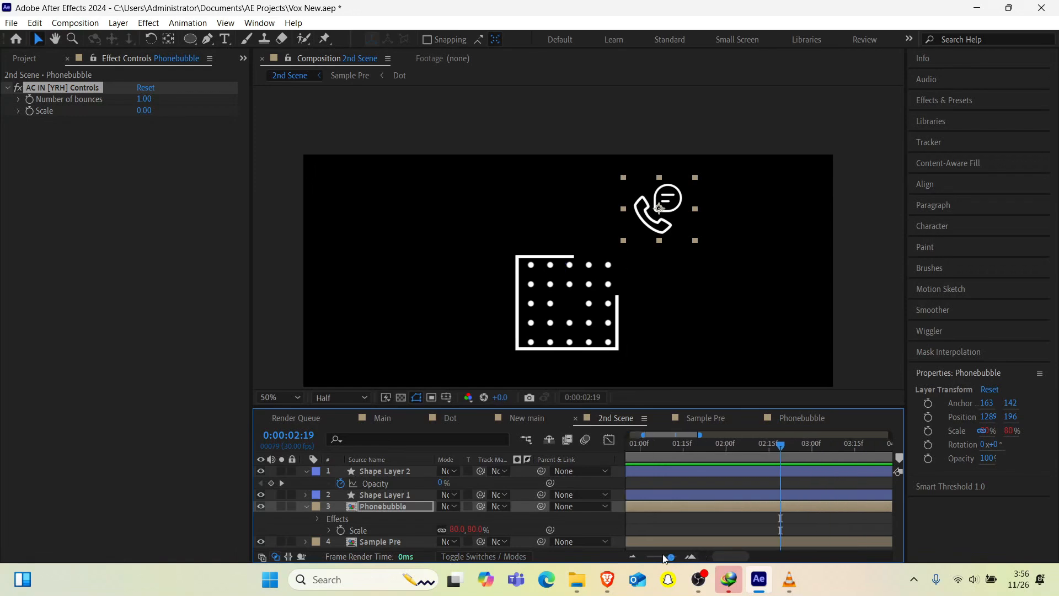
left_click_drag(671, 559, 661, 557)
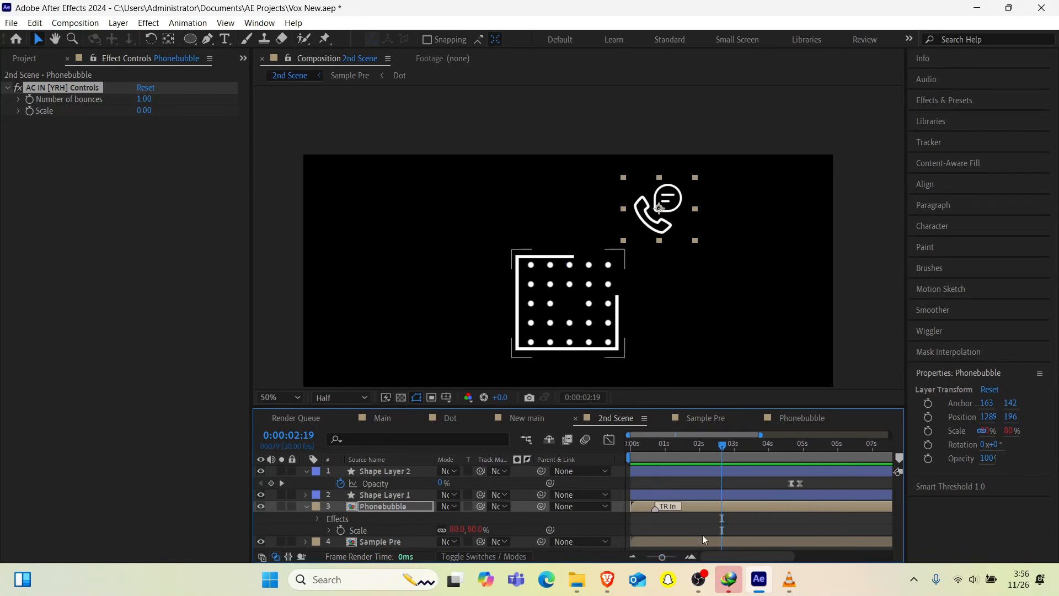
left_click_drag(762, 445, 772, 448)
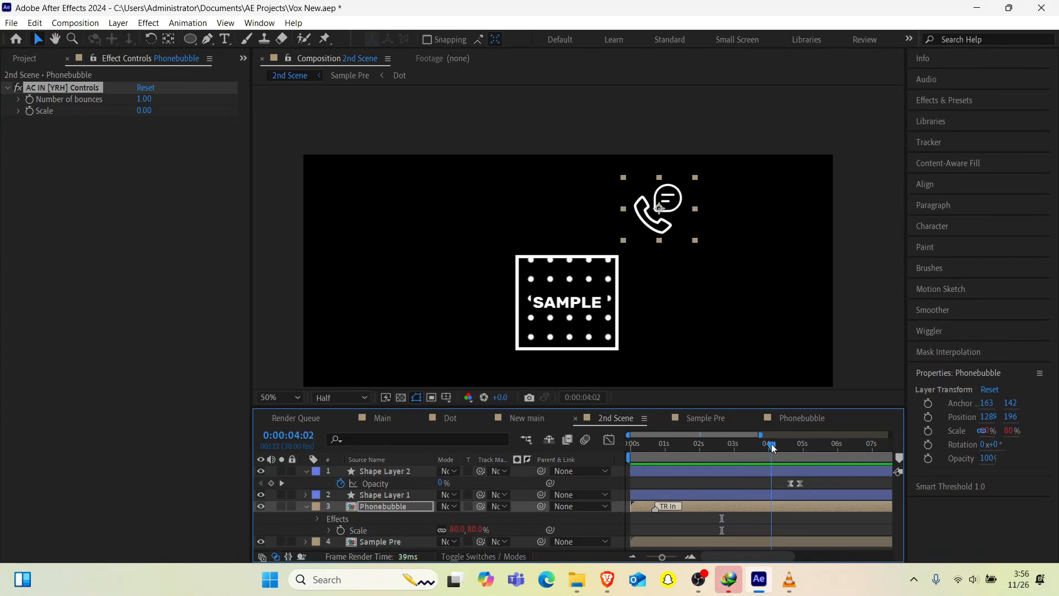
left_click(771, 540)
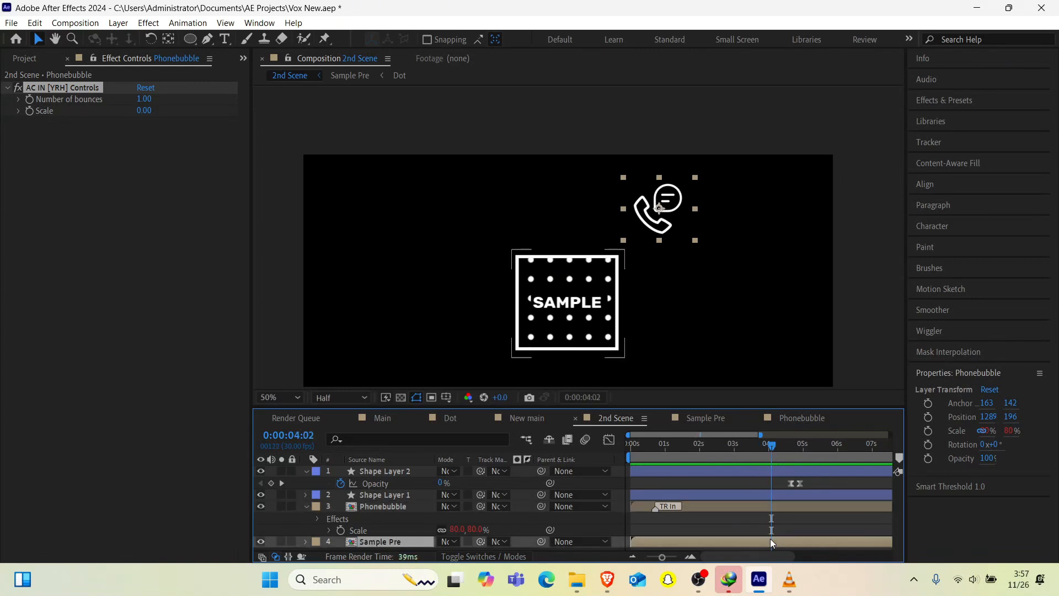
key("ctrl+shift+d")
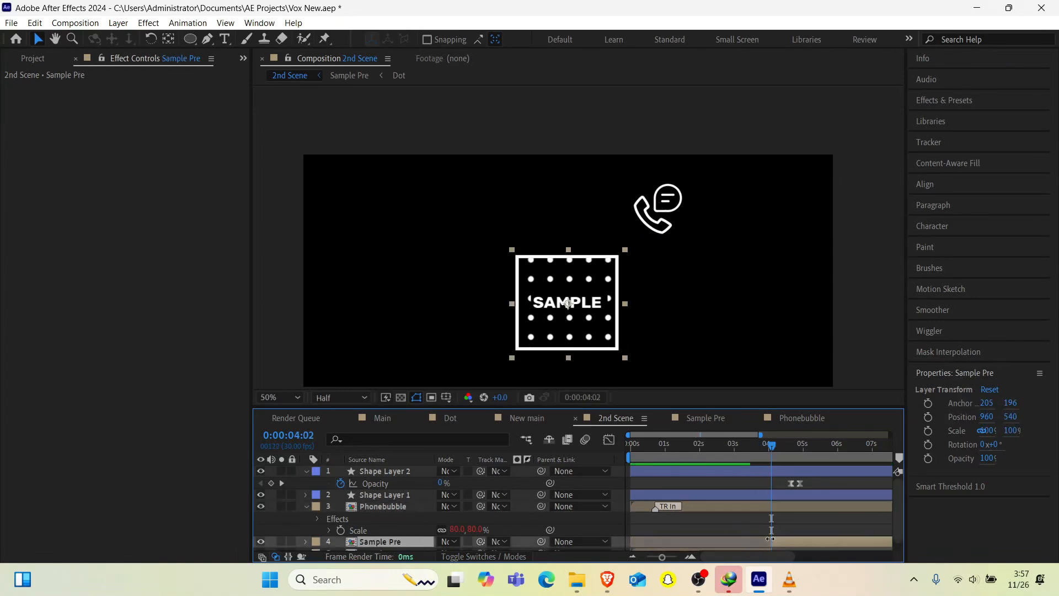
scroll(727, 530, "down", 1)
left_click(725, 541)
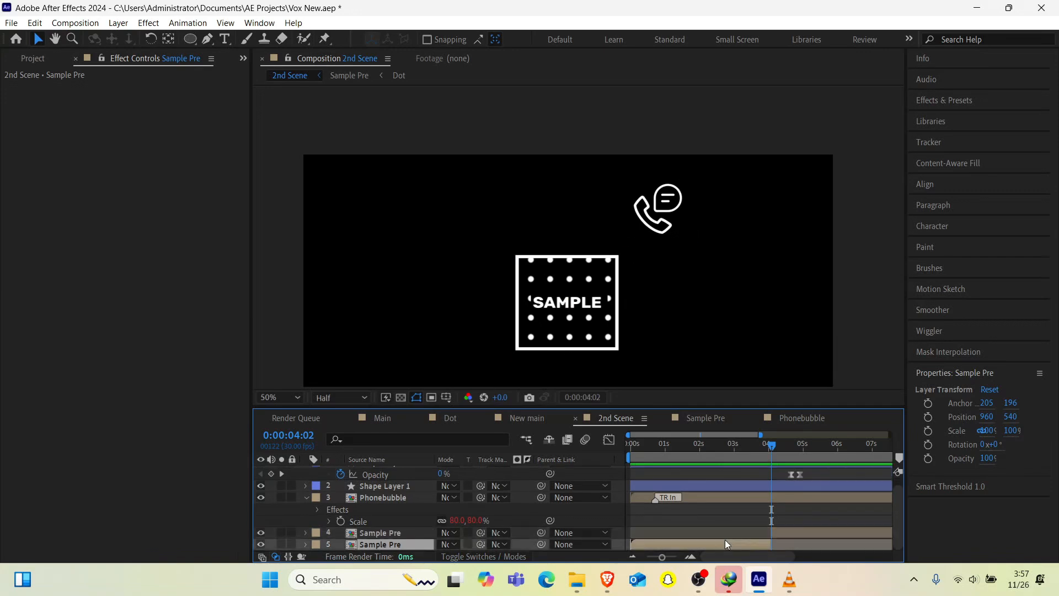
Step: Delete the earlier part of the split Sample Pre layer, shift the remaining part to start at 0:00:00:00, and preview the composition
key("Delete")
key("Home")
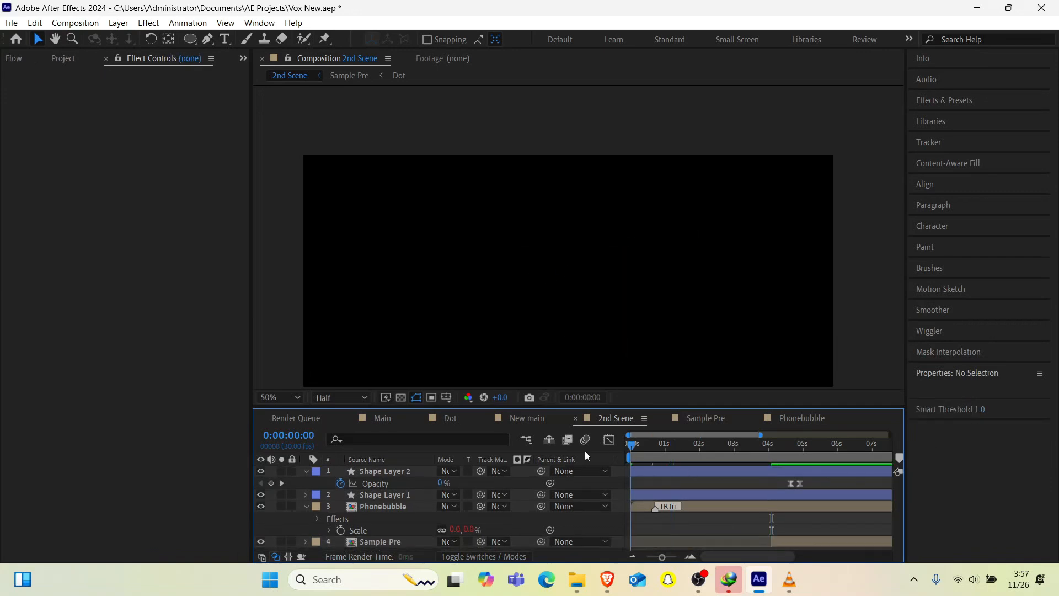
left_click(362, 542)
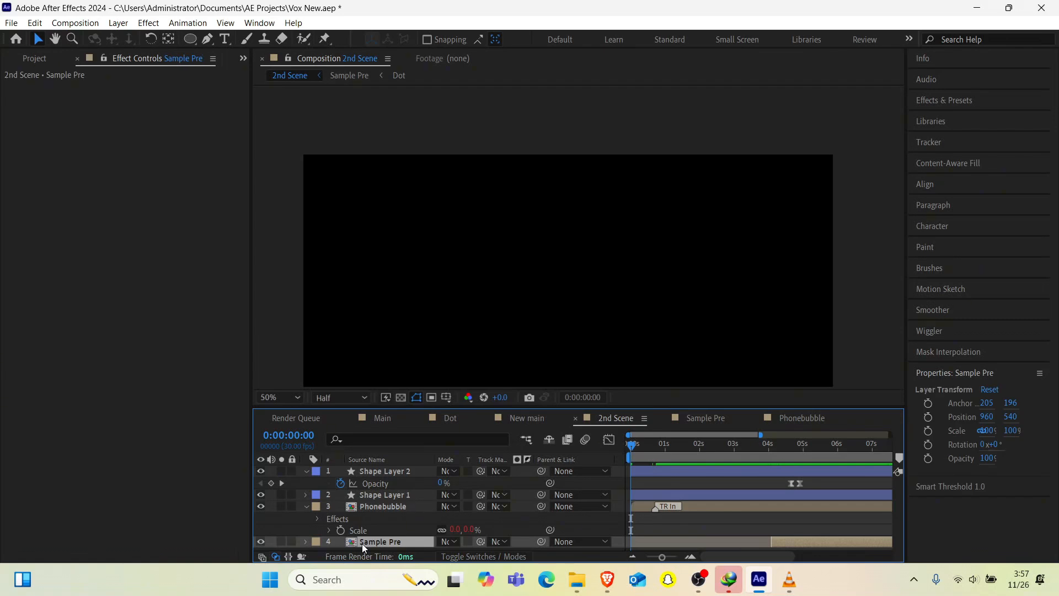
key("bracketleft")
key("space")
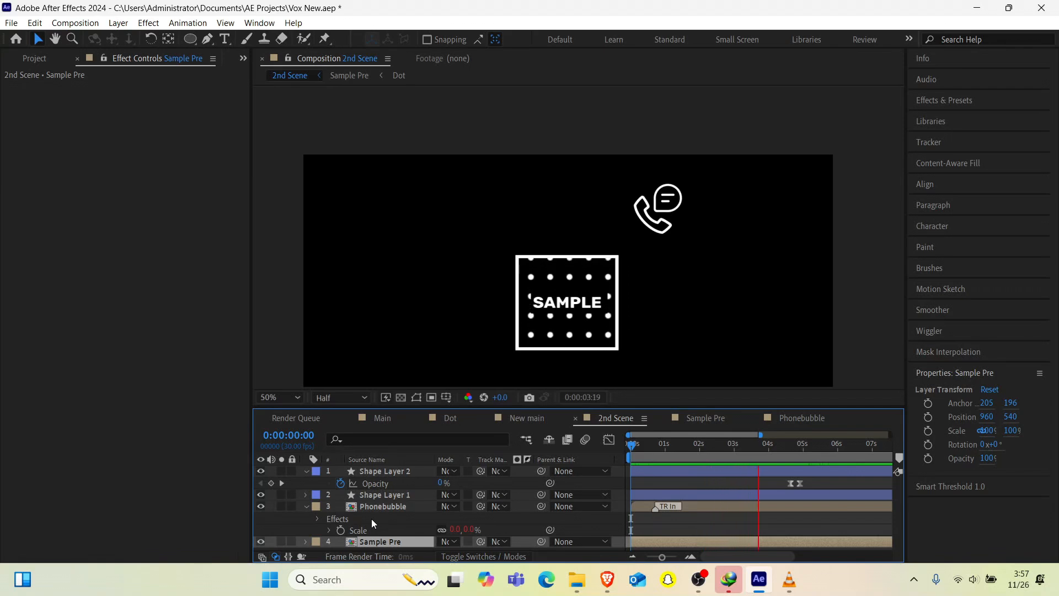
key("space")
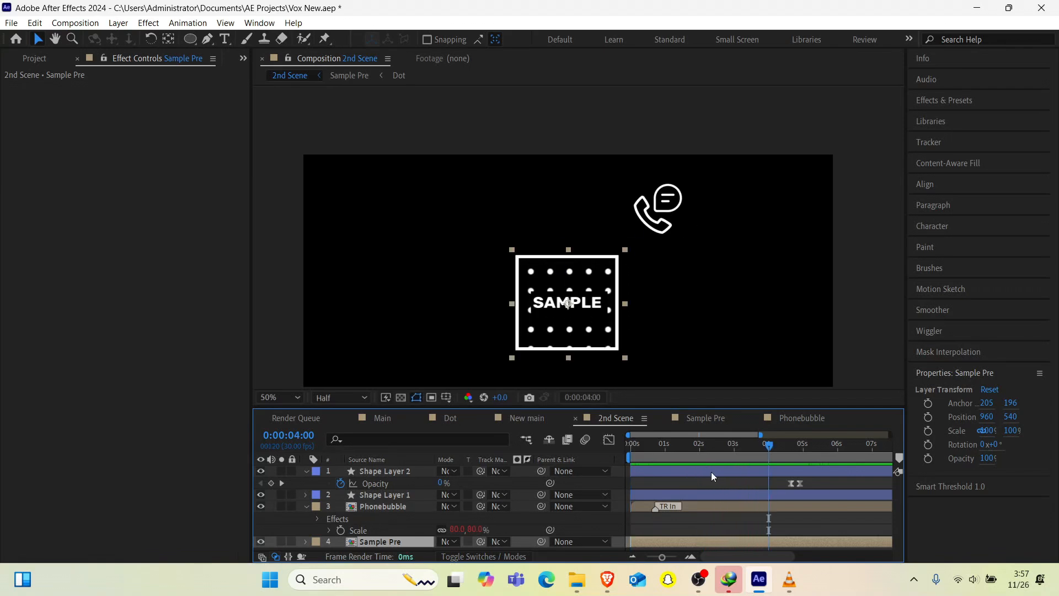
Step: Slide the yellow dot layer (Shape Layer 2) earlier, split it at 0:00:02:03, and delete its earlier part
mouse_move(693, 445)
left_mouse_down()
mouse_move(634, 447)
mouse_move(704, 448)
left_mouse_up()
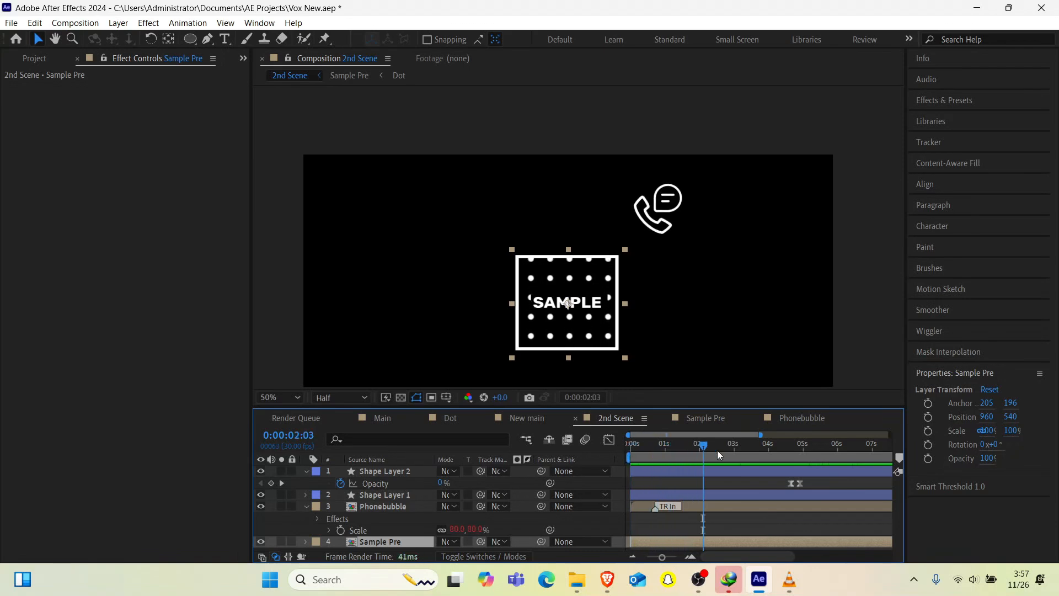
left_click(731, 468)
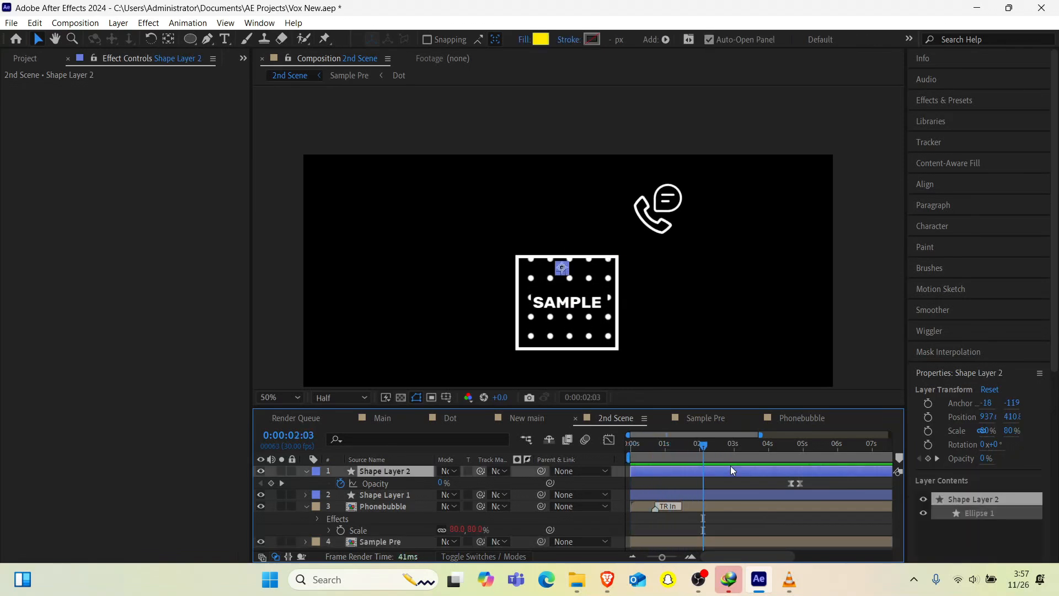
left_click_drag(732, 475, 652, 482)
key("ctrl+shift+d")
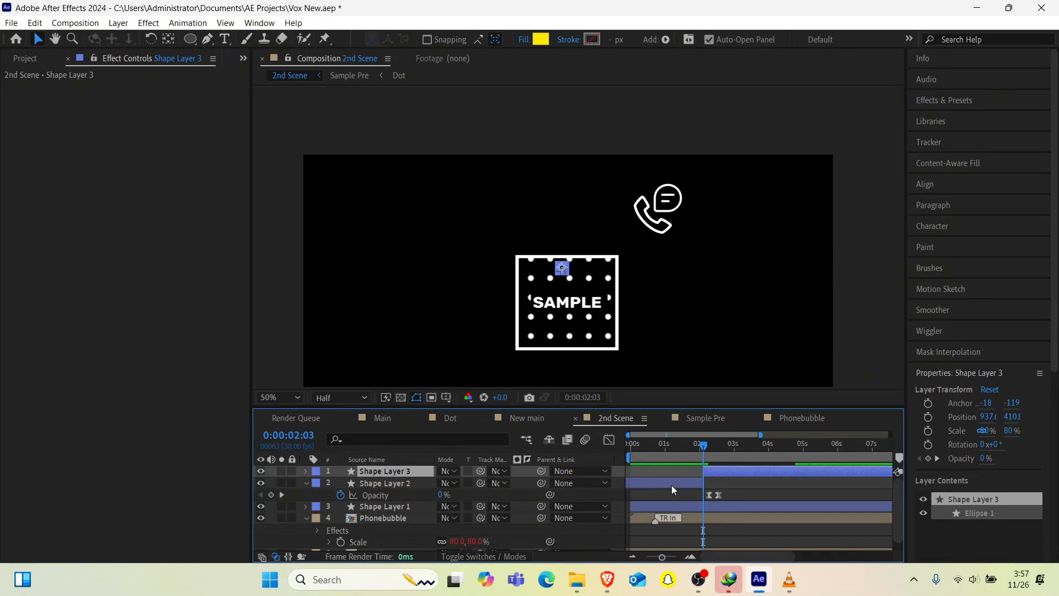
left_click(671, 485)
key("Delete")
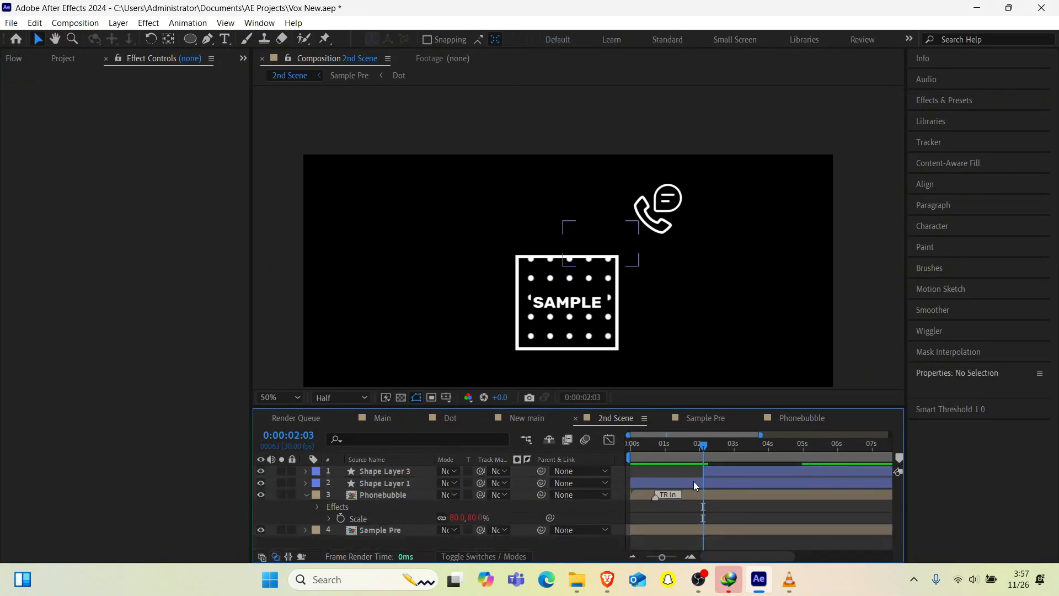
Step: Check the timing of the line layer's End keyframes, split the layer at 0:00:03:29, and delete its earlier part
left_click(693, 481)
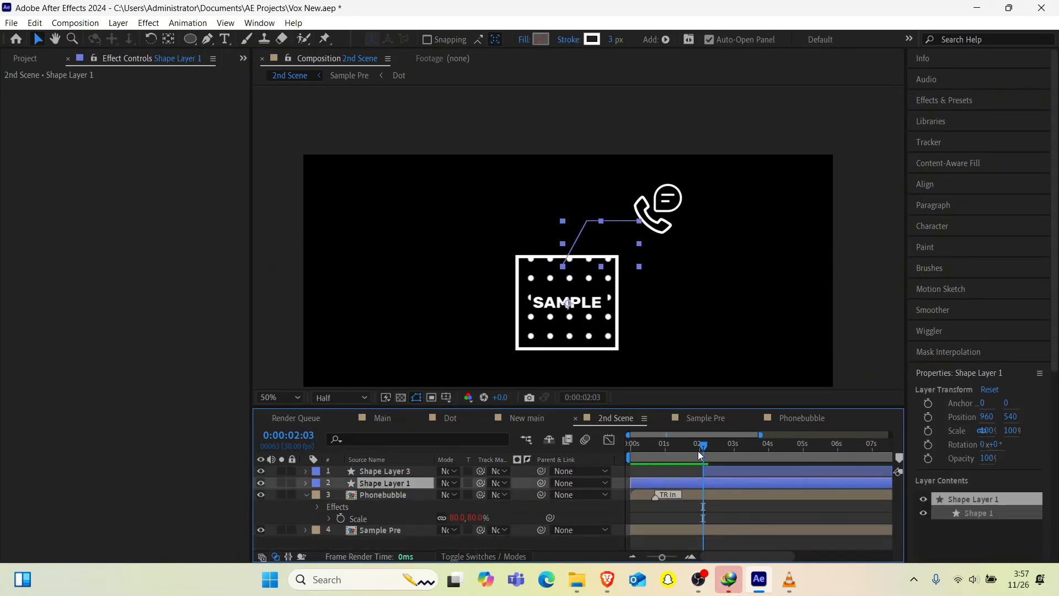
left_click_drag(705, 454, 675, 458)
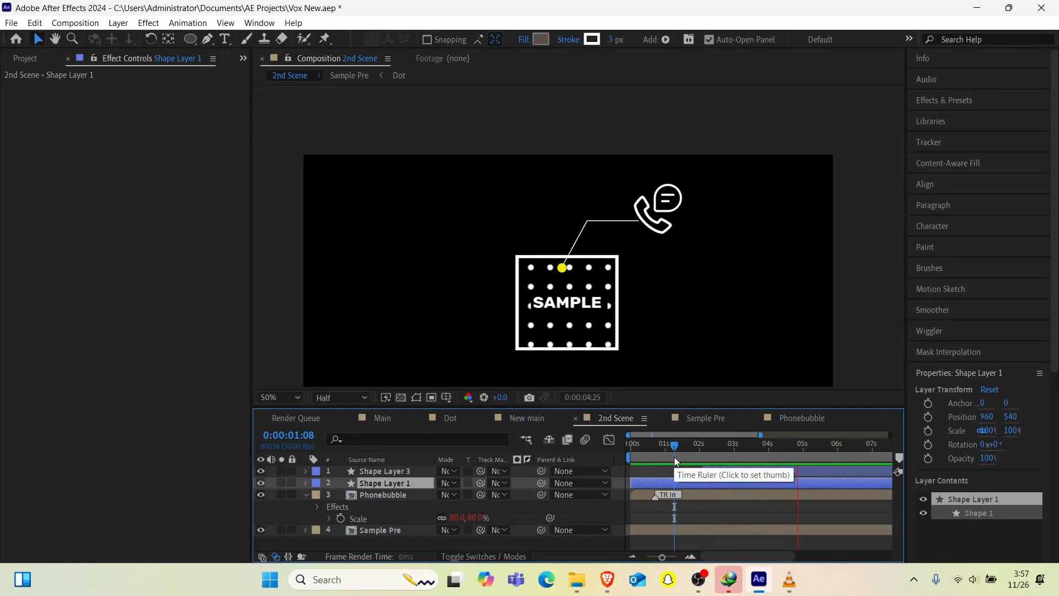
key("space")
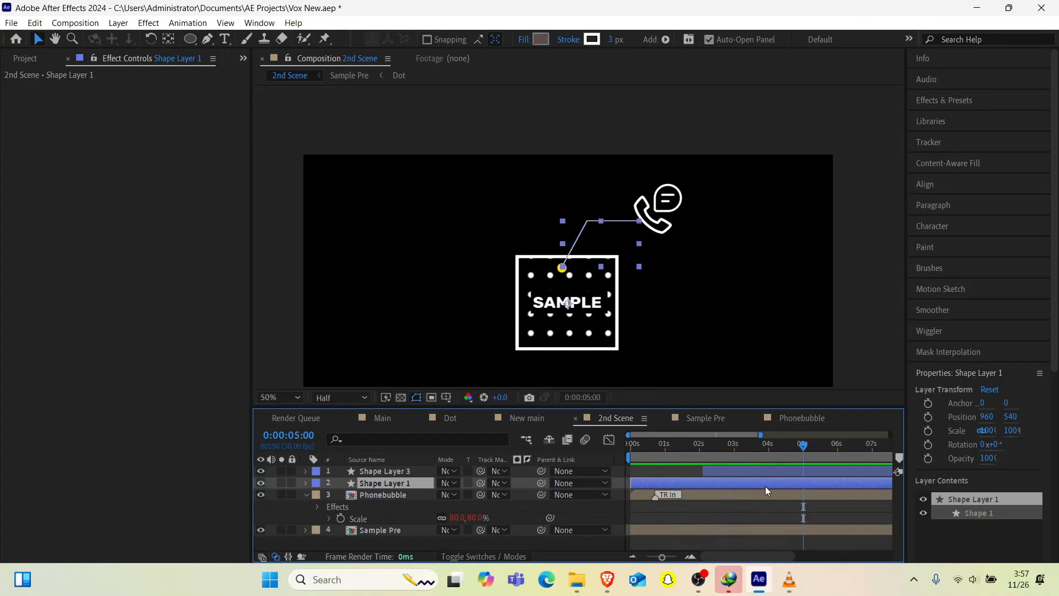
key("u")
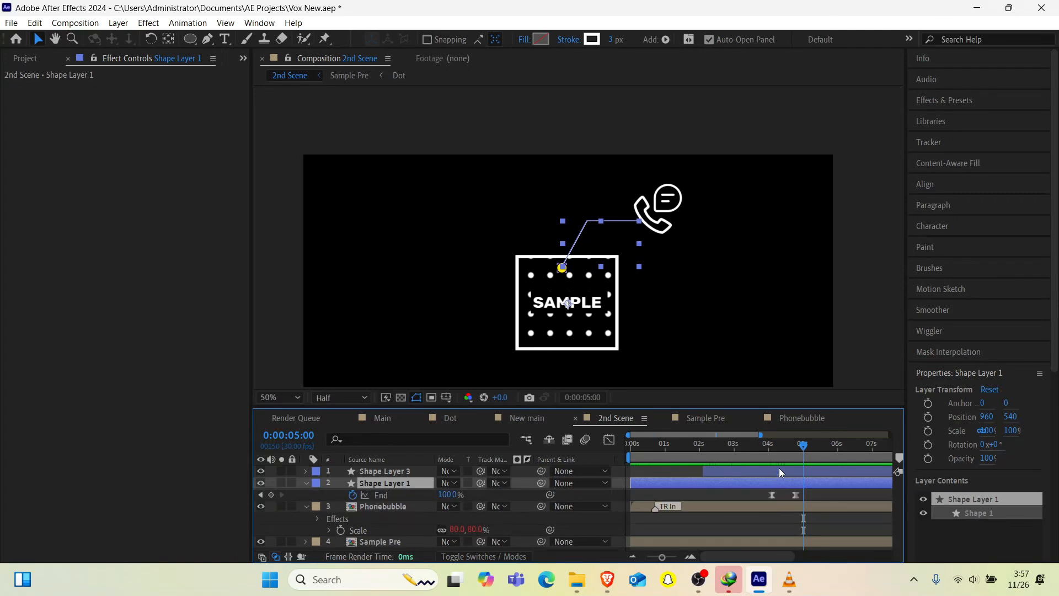
mouse_move(775, 455)
left_mouse_down()
mouse_move(763, 462)
mouse_move(789, 451)
mouse_move(769, 461)
left_mouse_up()
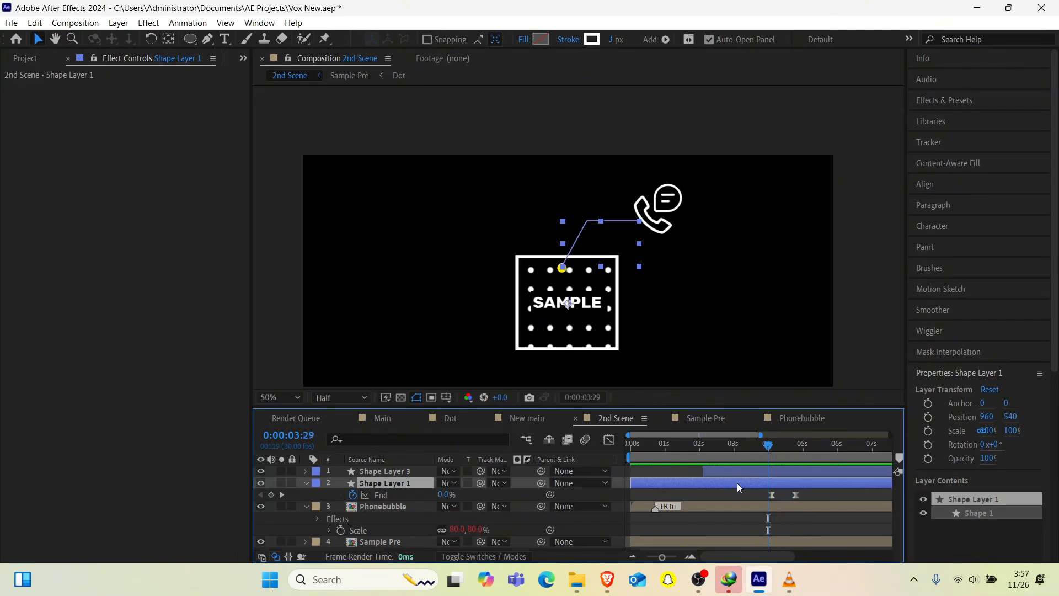
key("ctrl+shift+d")
left_click(730, 495)
key("Delete")
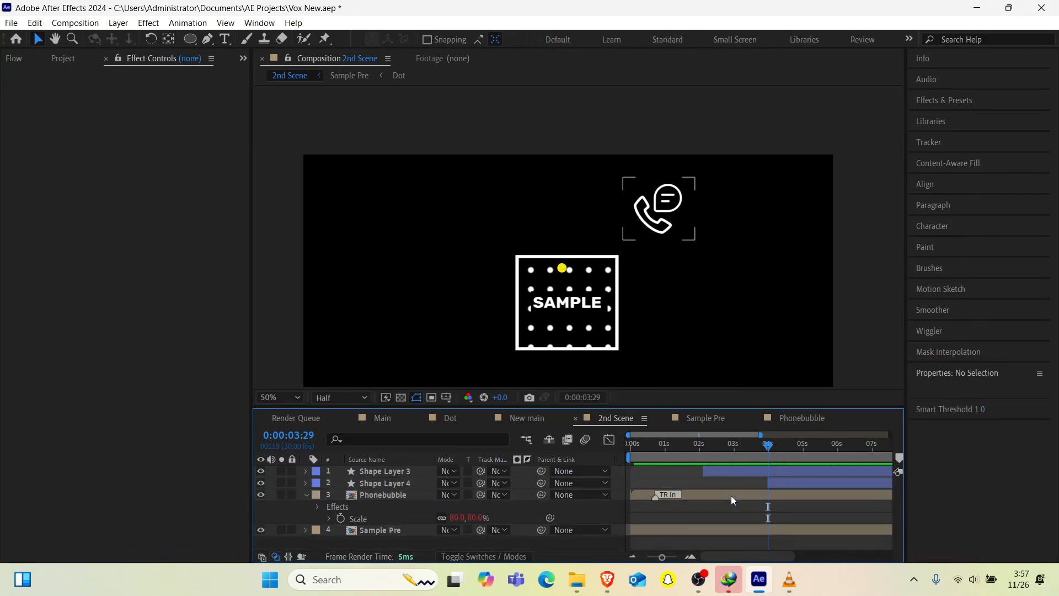
Step: Shift the yellow dot layer so it starts shortly after the line layer and fades in as the line finishes, and preview the timing
left_click(721, 472)
key("t")
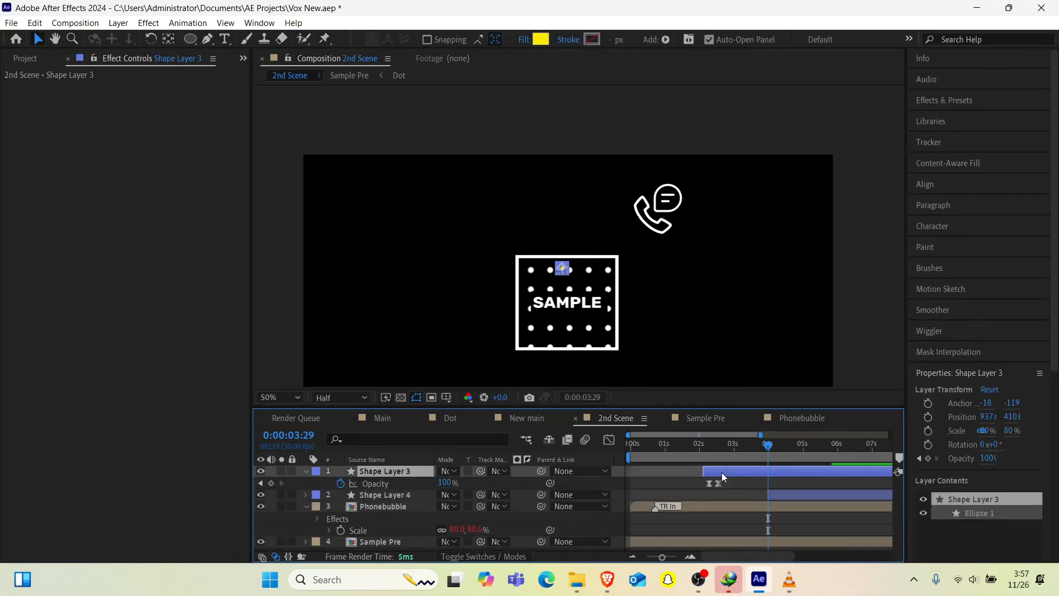
mouse_move(696, 442)
left_mouse_down()
mouse_move(705, 444)
mouse_move(694, 445)
left_mouse_up()
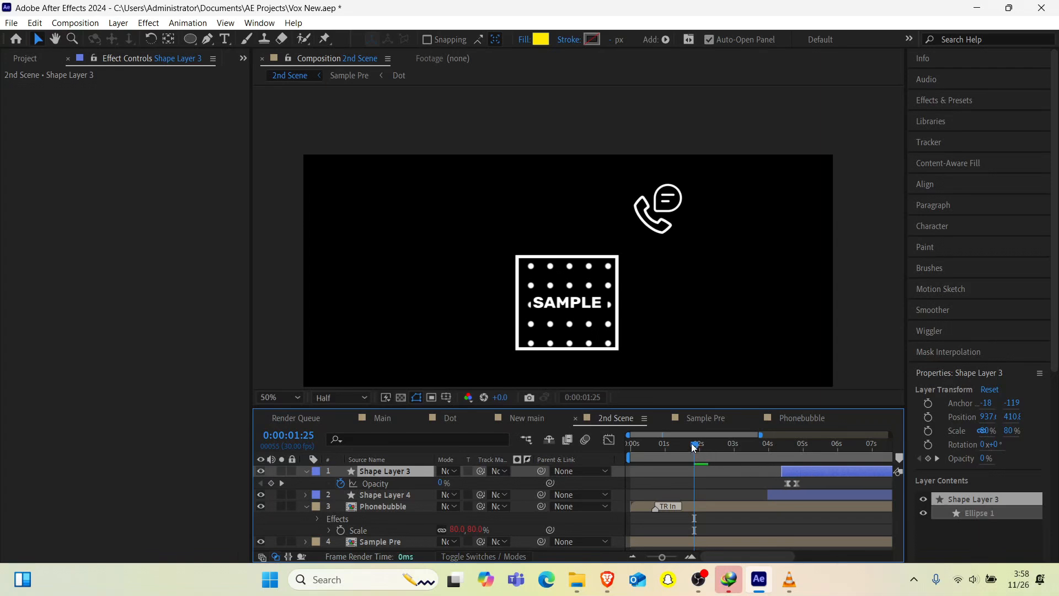
left_click_drag(691, 444, 703, 444)
key("space")
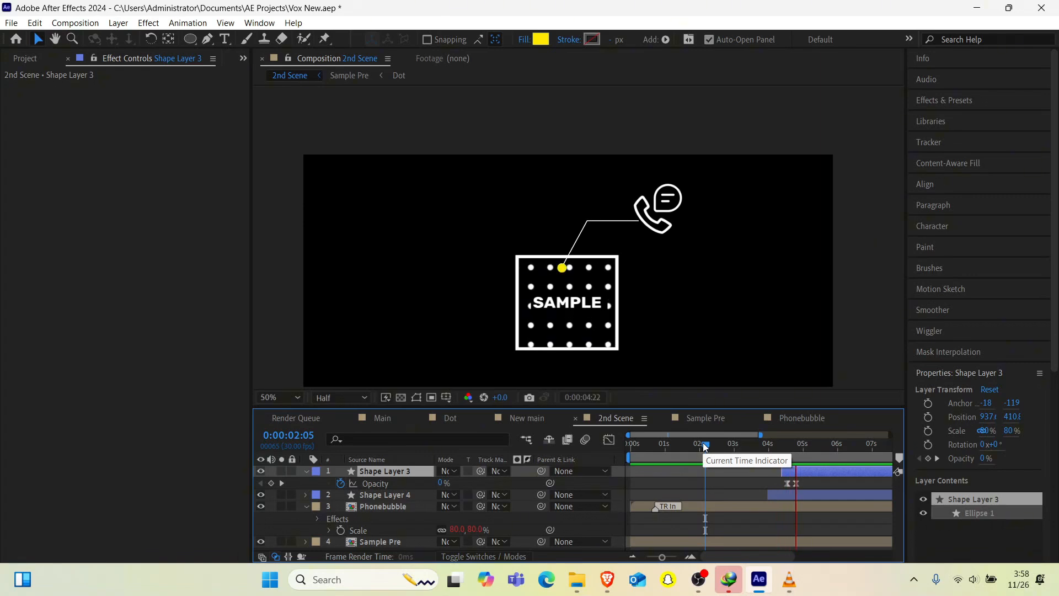
key("space")
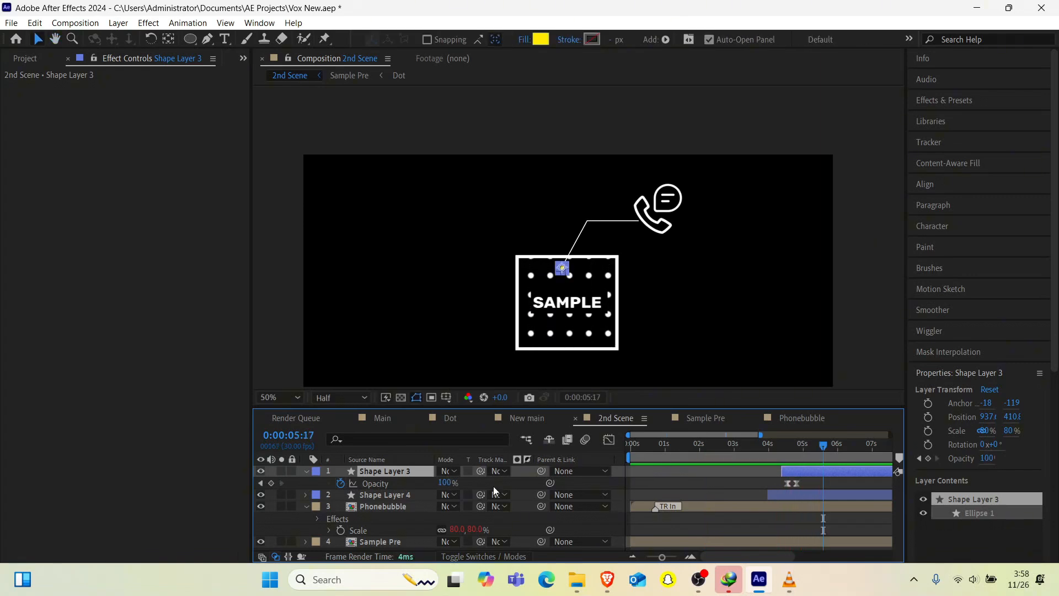
Step: Collapse the open properties of the yellow dot and Phonebubble layers and preview the composition from the start
left_click(307, 472)
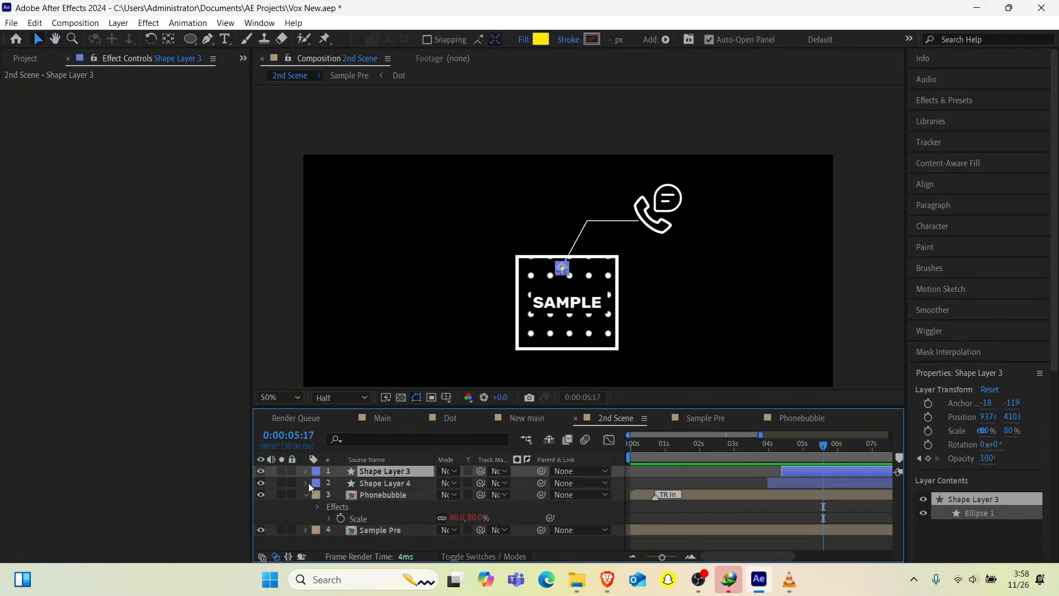
left_click(306, 494)
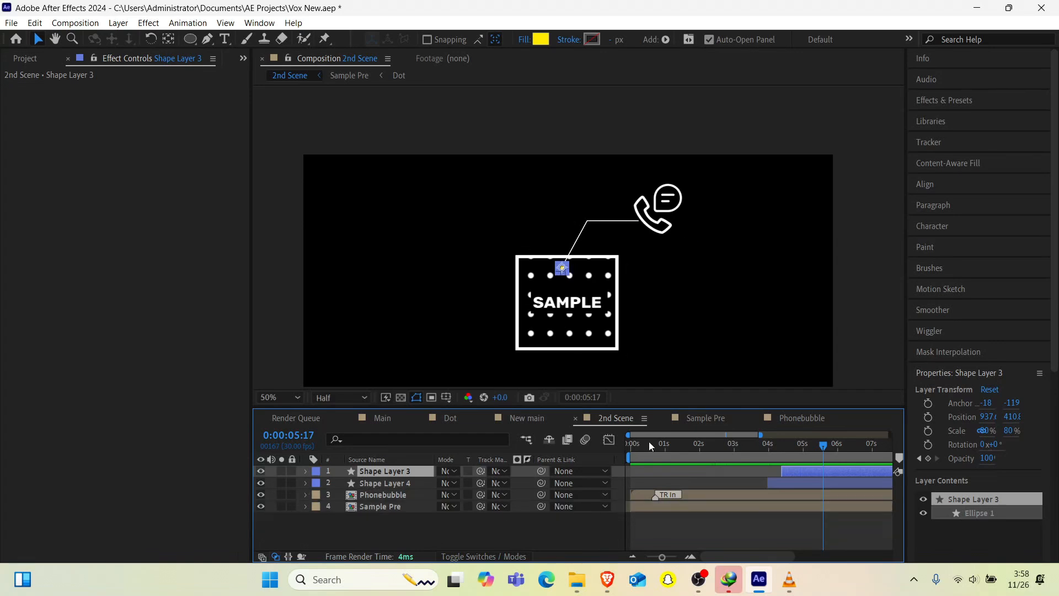
key("Home")
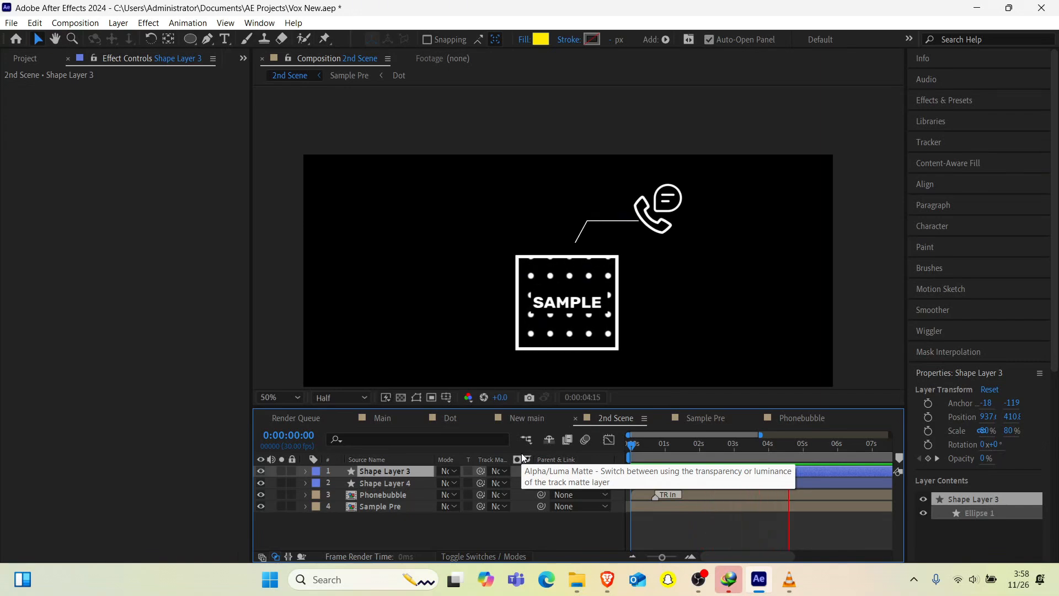
key("space")
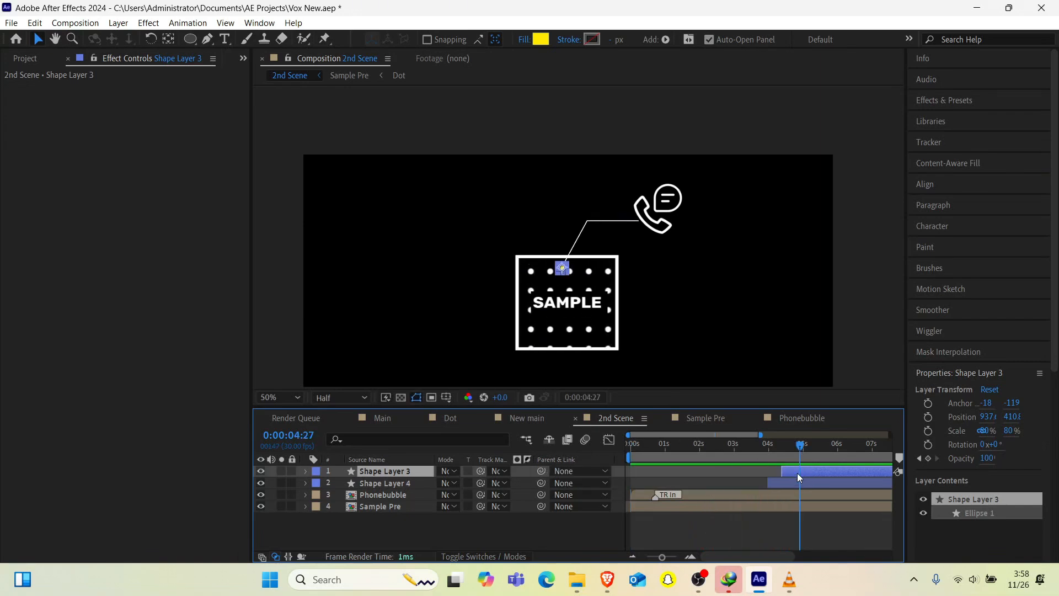
Step: Shift the yellow dot and line layers together so the line starts just before the two-second mark, and preview from the start
left_click(790, 482, "shift")
left_click_drag(789, 482, 759, 484)
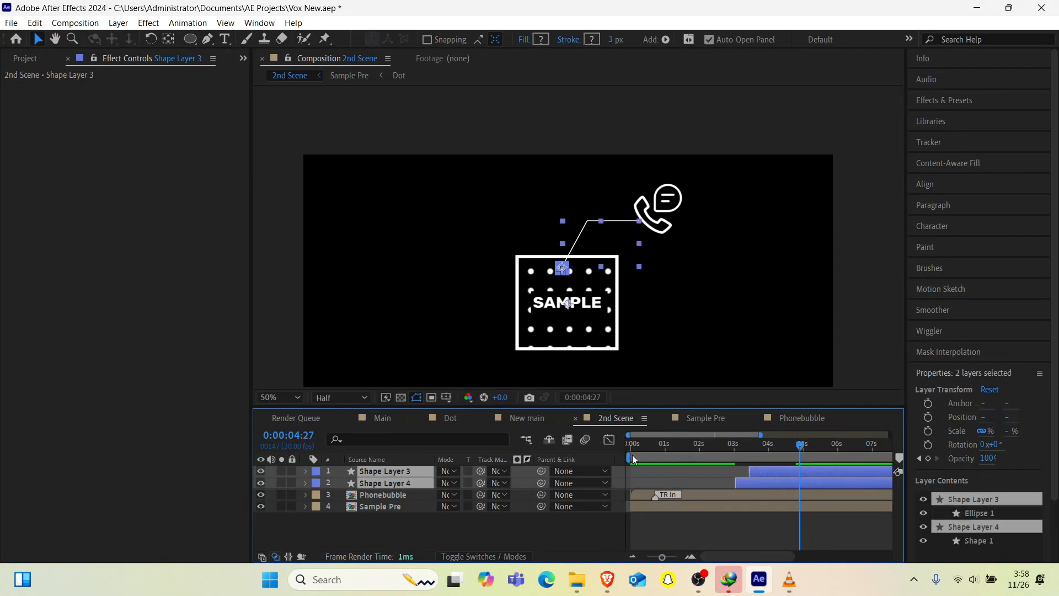
key("Home")
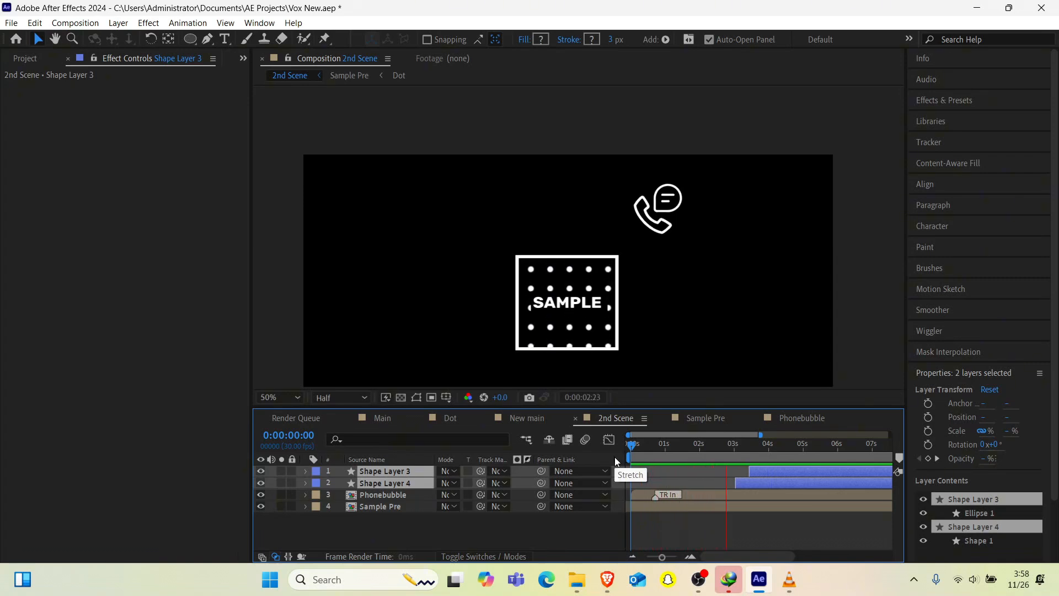
key("space")
key("space")
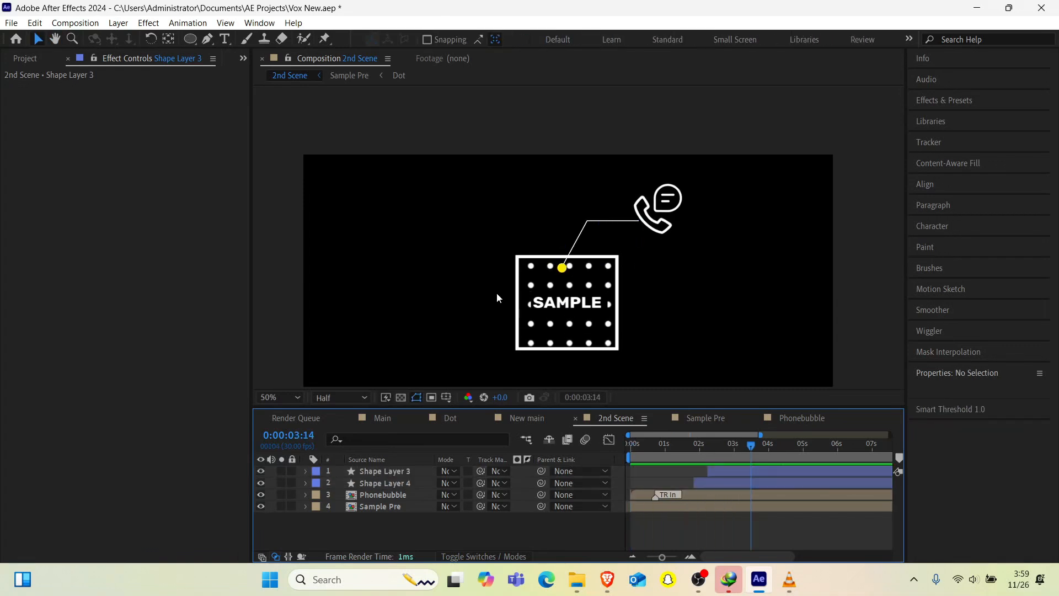
Step: Place sms.png from the project files in the 2nd Scene composition, below and to the left of the SAMPLE box
key("space")
left_click_drag(720, 238, 713, 175)
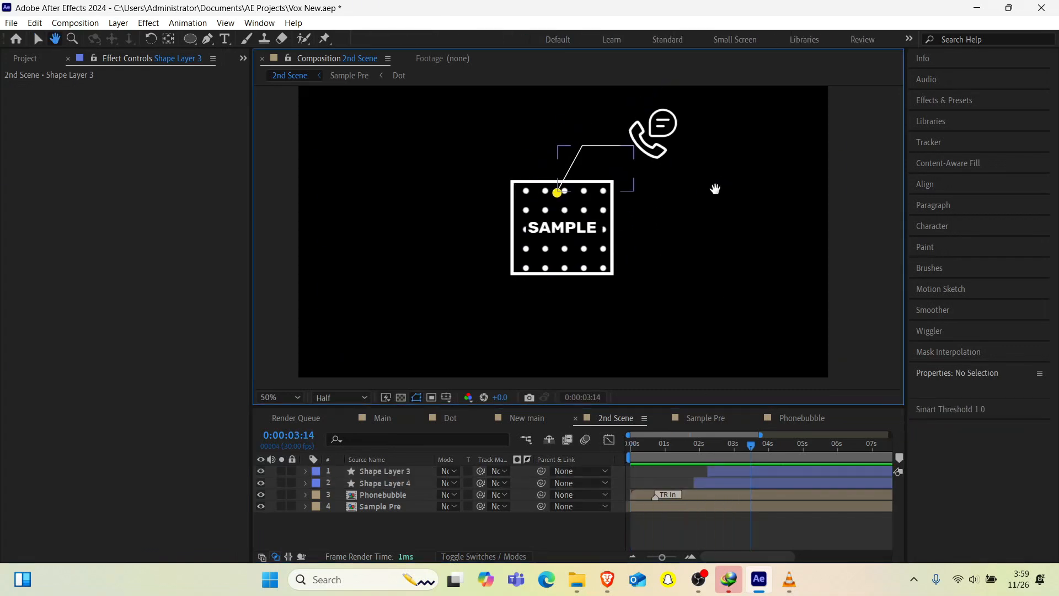
left_click(242, 58)
left_click(276, 106)
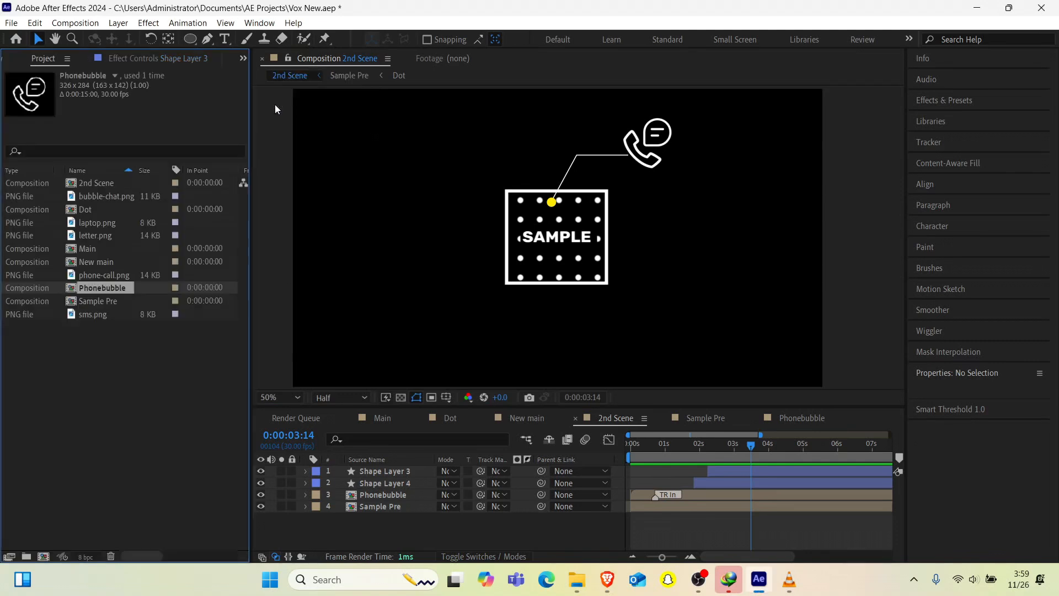
left_click(98, 316)
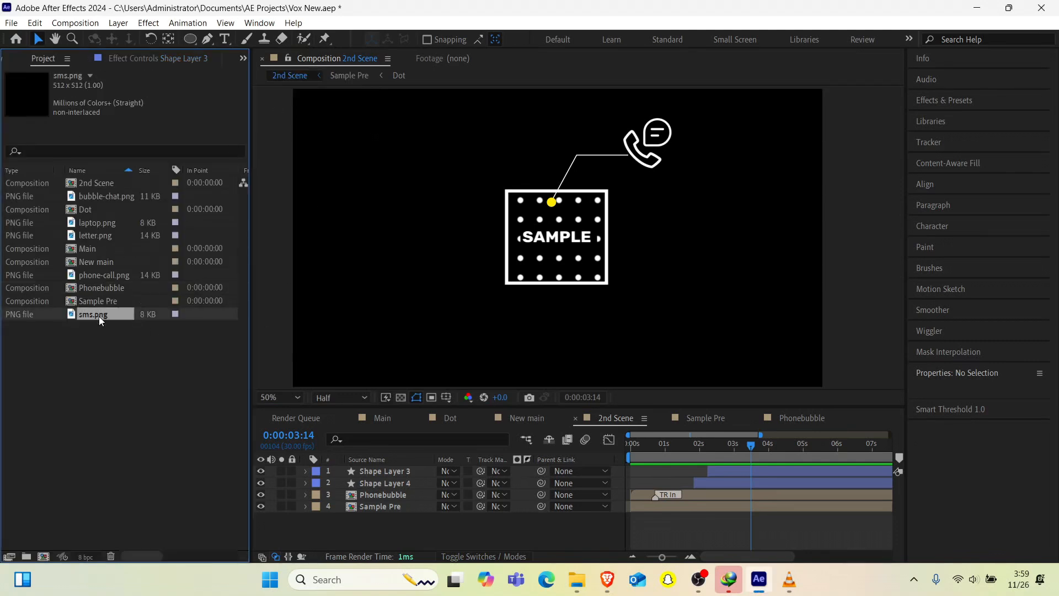
left_click_drag(98, 316, 411, 300)
Step: Apply the Fill effect to the sms.png layer and set its color to white (FFFFFF)
key("ctrl+space")
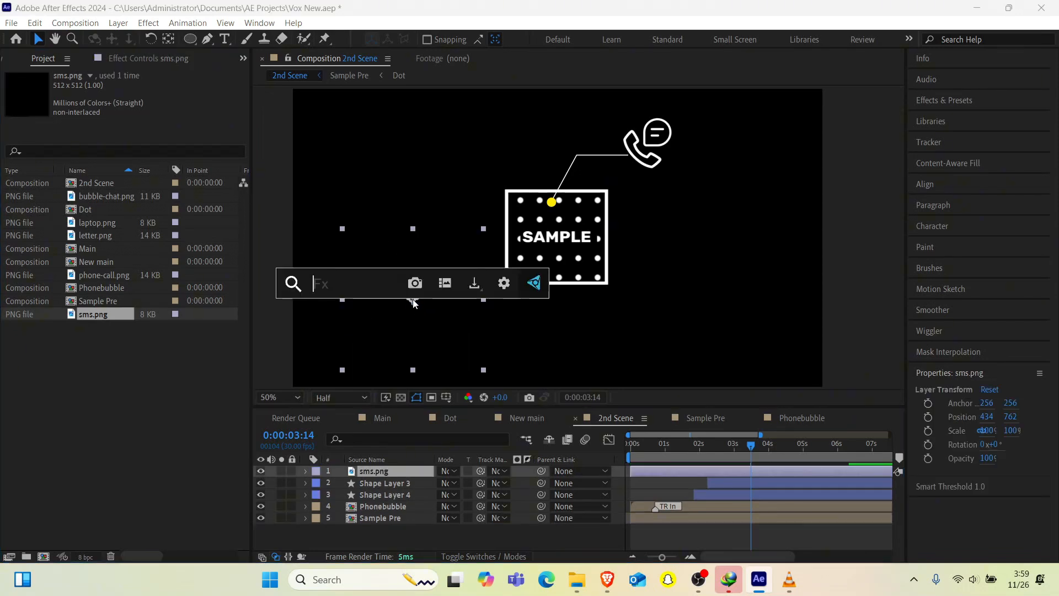
type("fi")
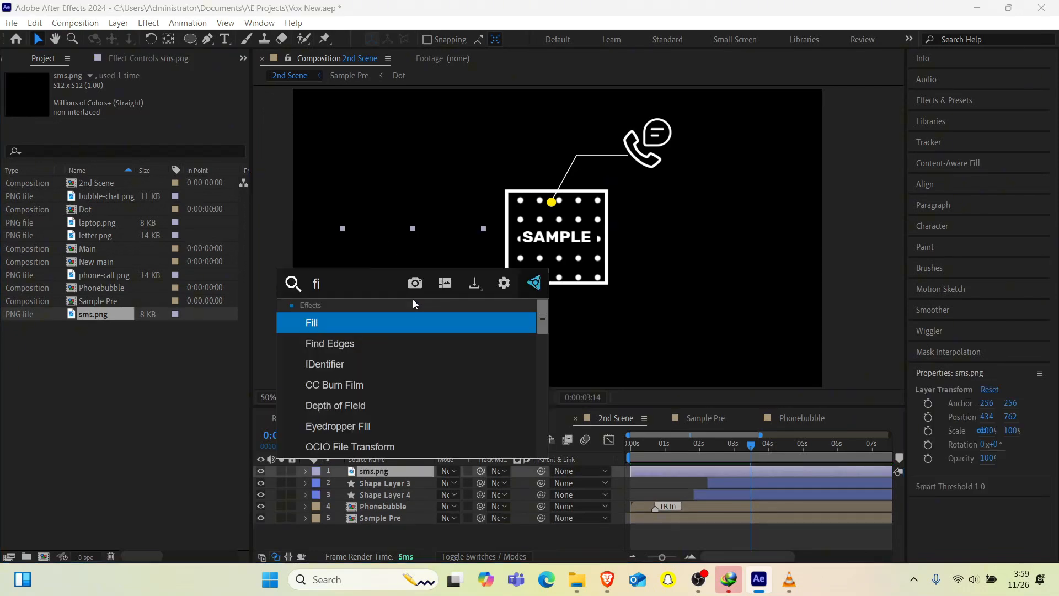
key("Return")
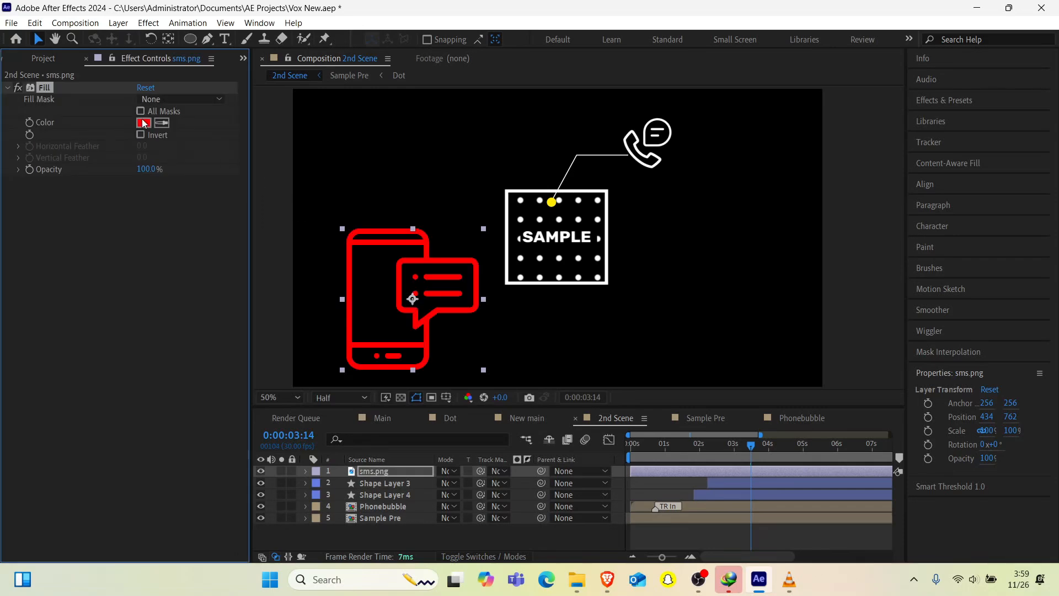
left_click(143, 126)
left_click_drag(130, 444, 1, 305)
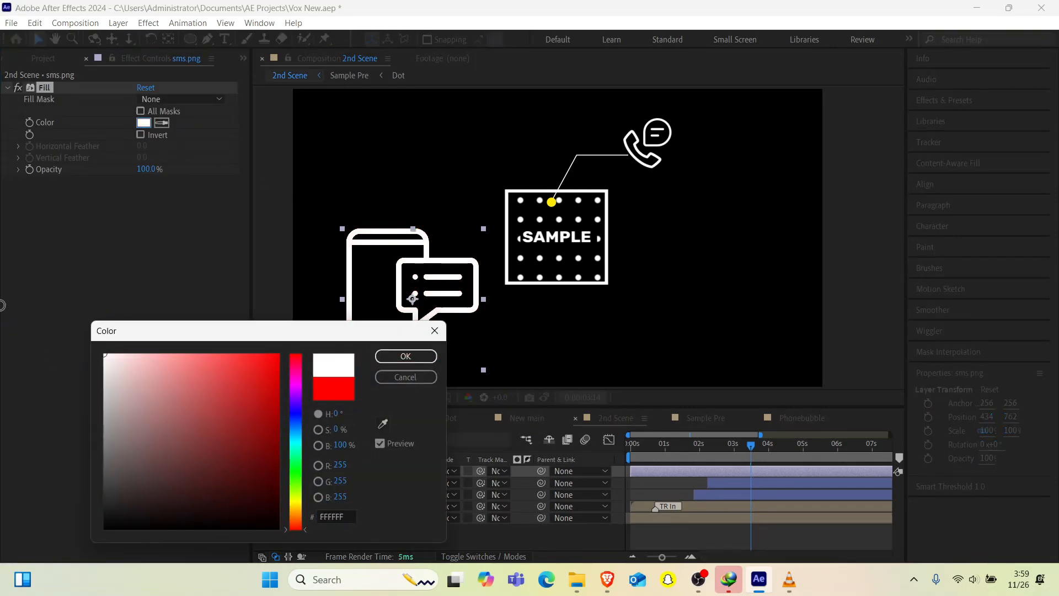
left_click(424, 360)
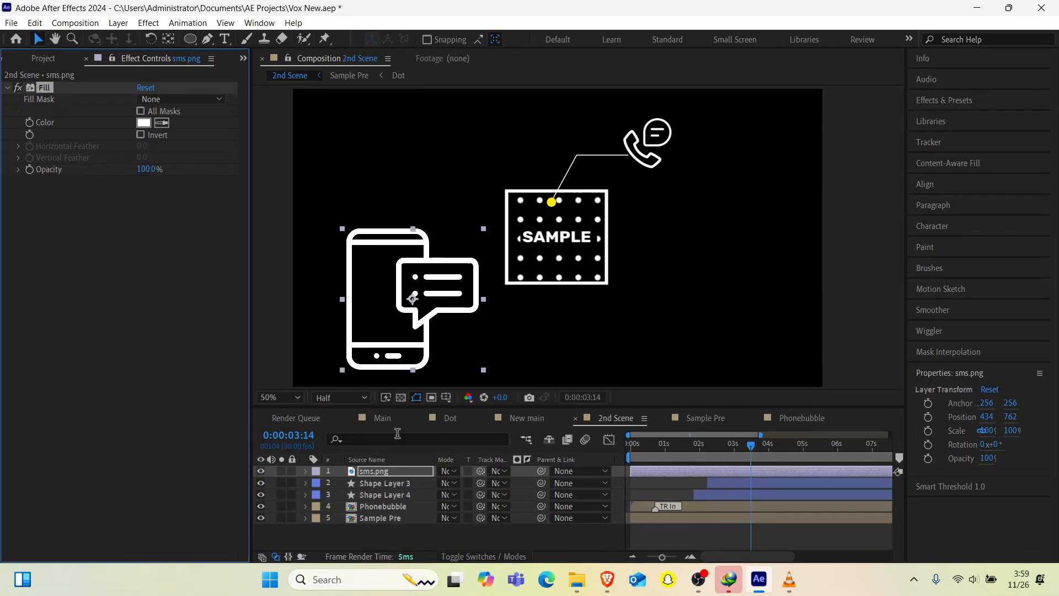
Step: Set the scale of the sms.png layer to 63%
left_click(391, 472)
key("s")
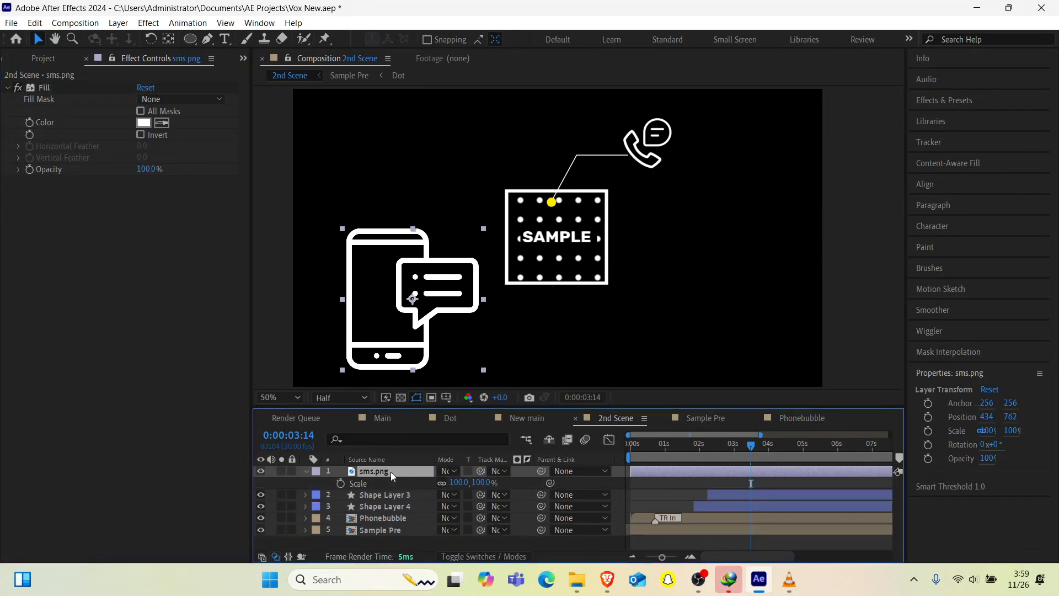
left_click(459, 483)
type("63")
key("Return")
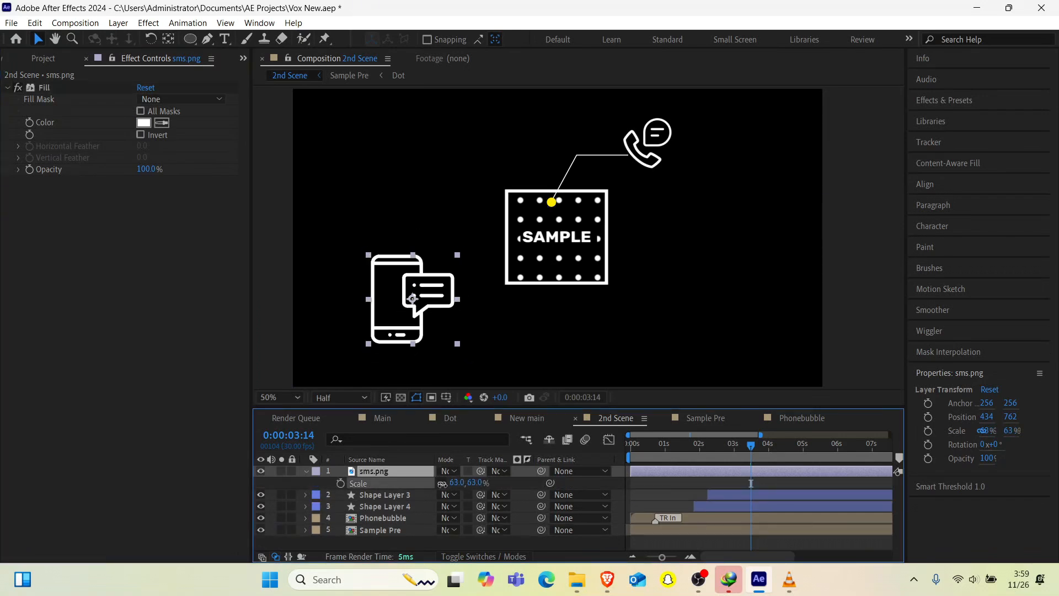
Step: Scale the sms.png icon down to 45% and place it below and to the right of the SAMPLE box
left_click_drag(443, 484, 439, 491)
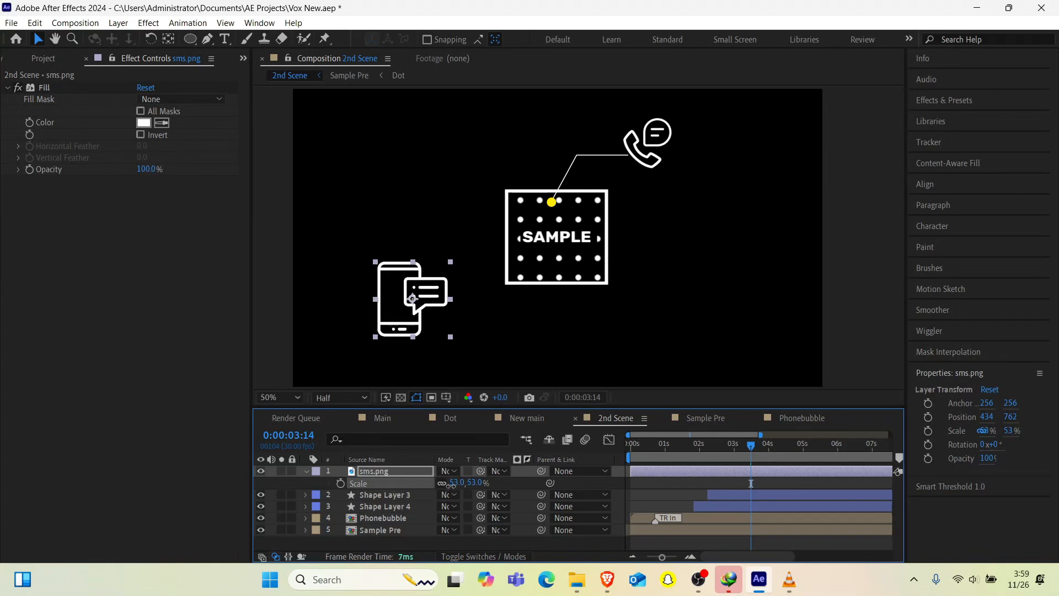
left_click(451, 484)
key("Return")
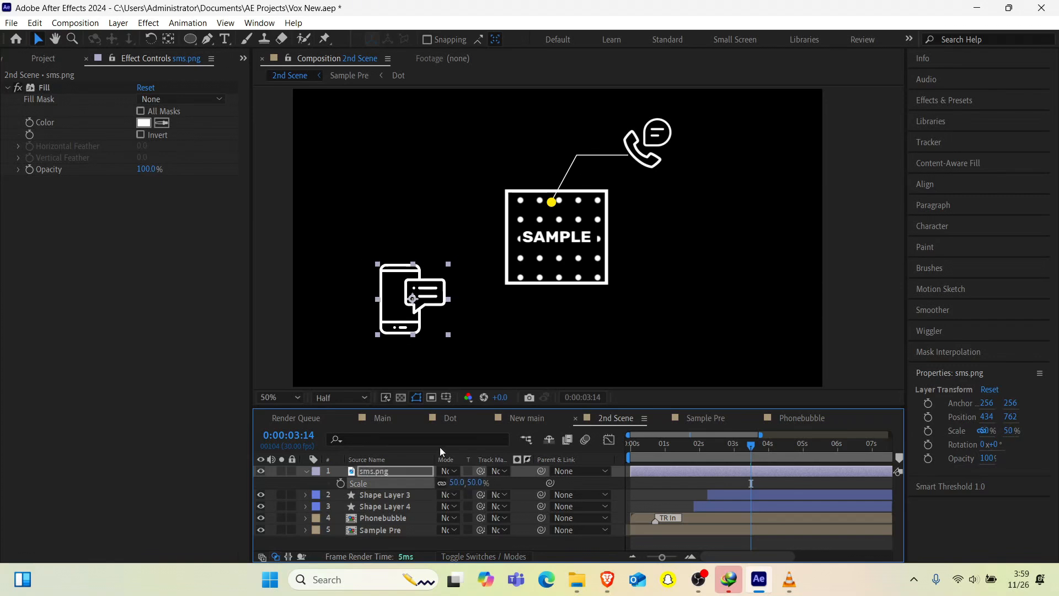
left_click_drag(394, 312, 651, 323)
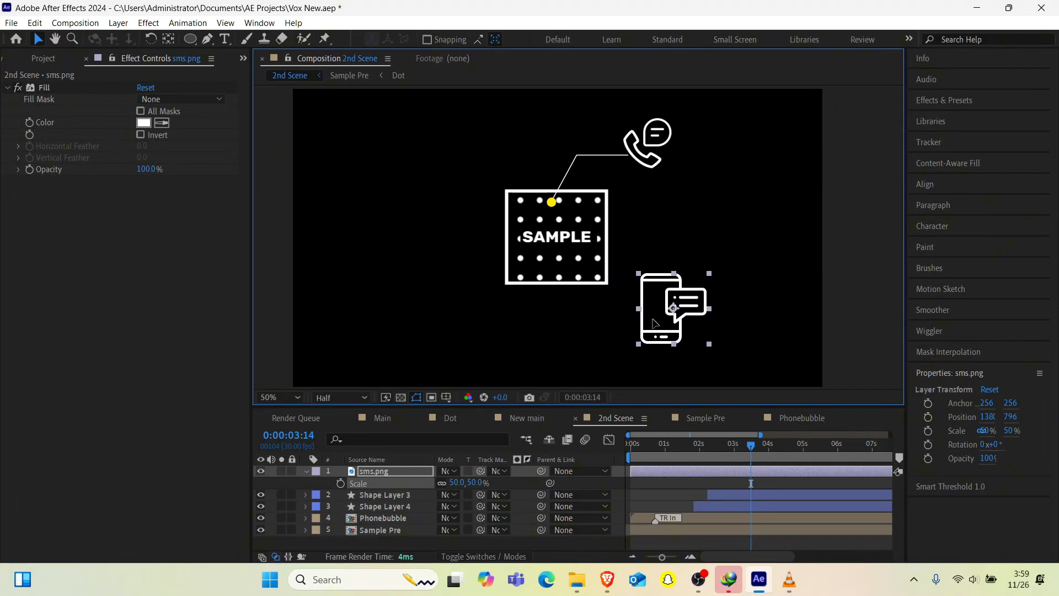
left_click(455, 483)
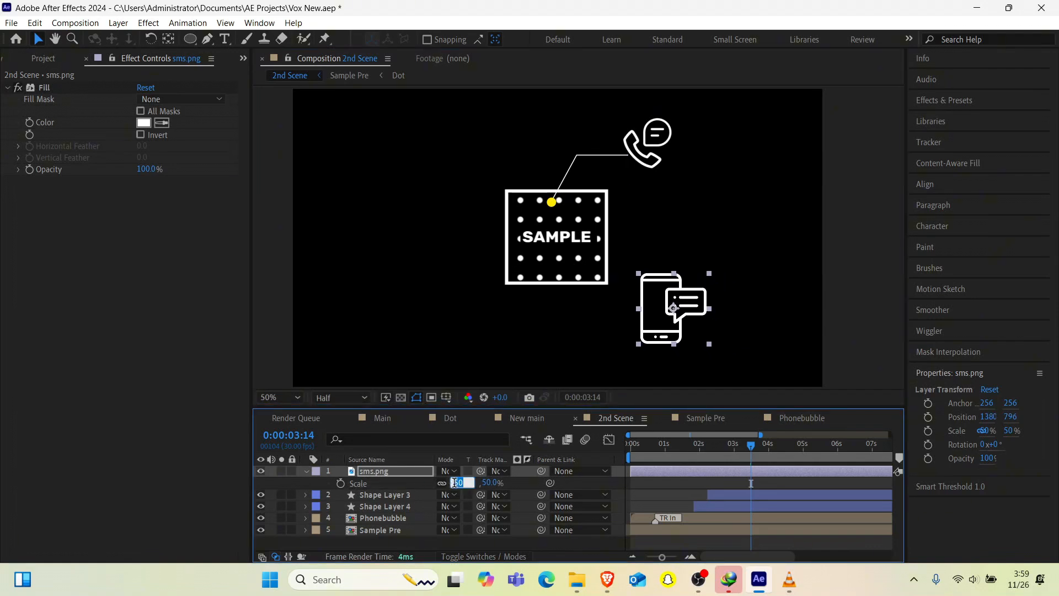
type("45")
key("Return")
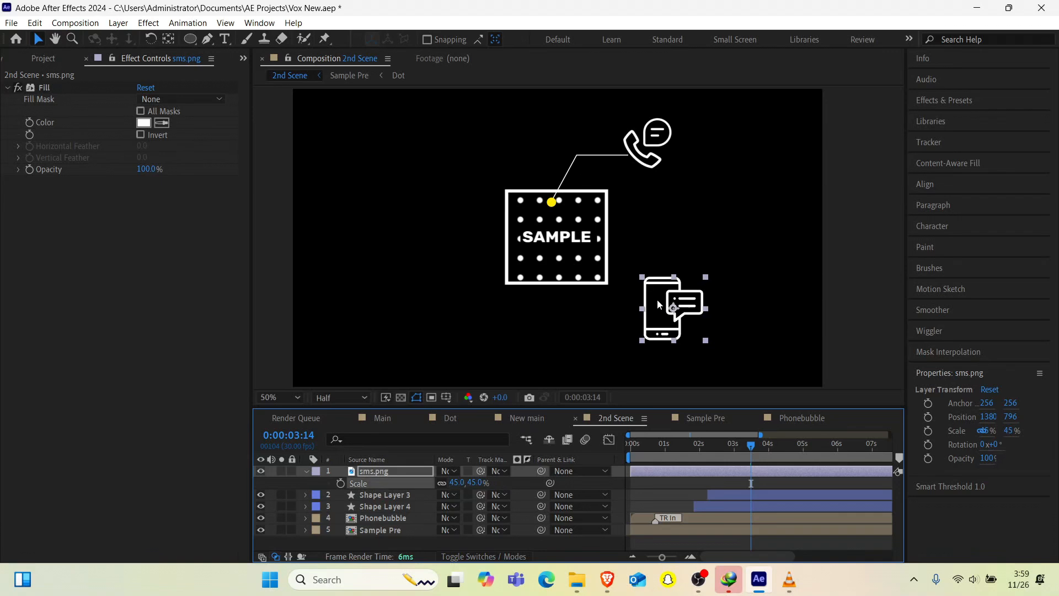
left_click_drag(658, 304, 672, 296)
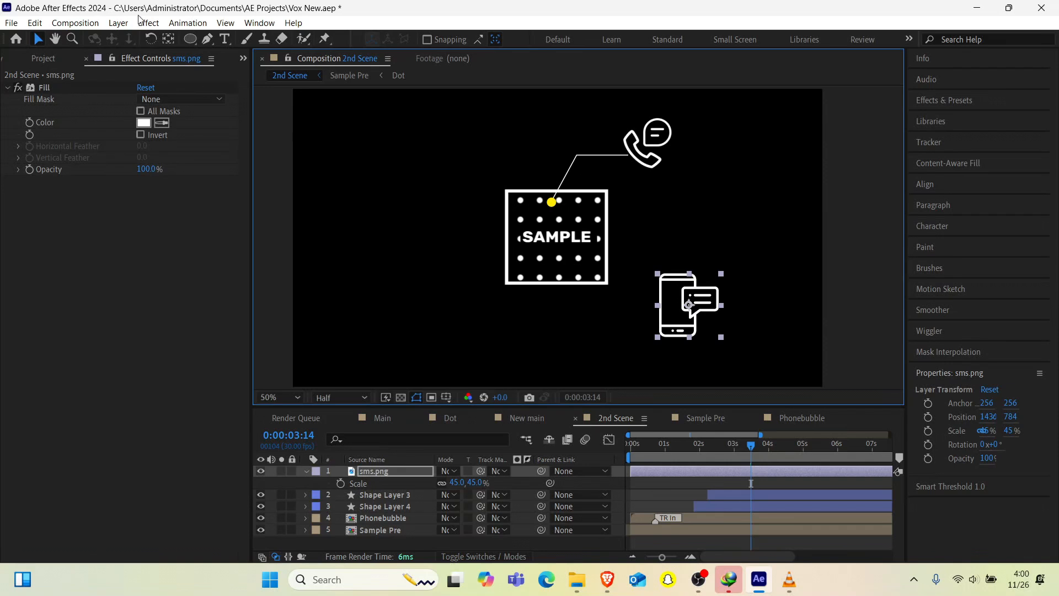
Step: Prepare the Pen tool for a new shape layer with no fill and a white (FFFFFF) stroke
left_click(207, 38)
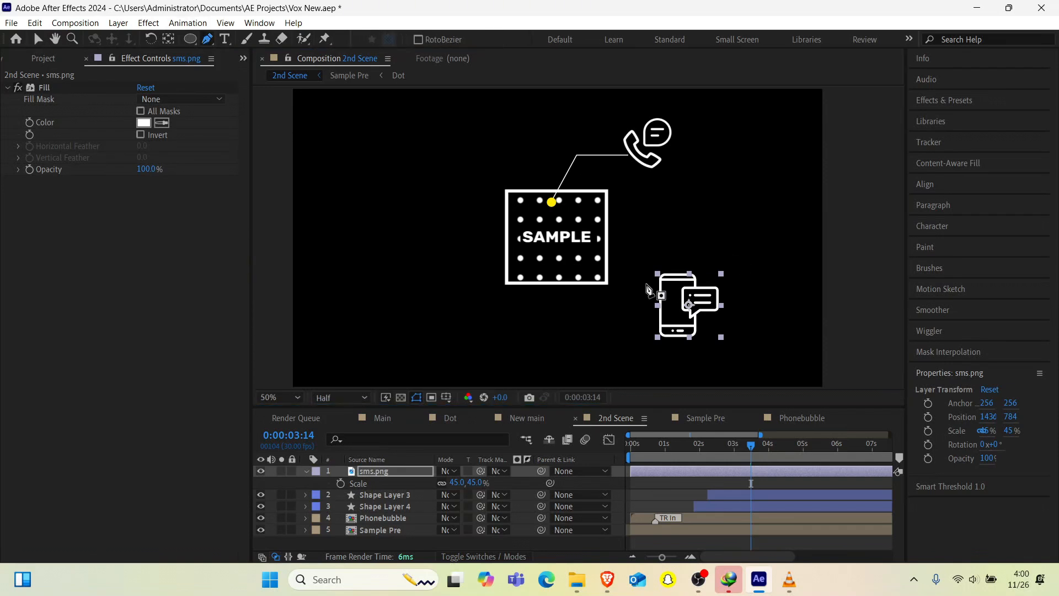
left_click(311, 474)
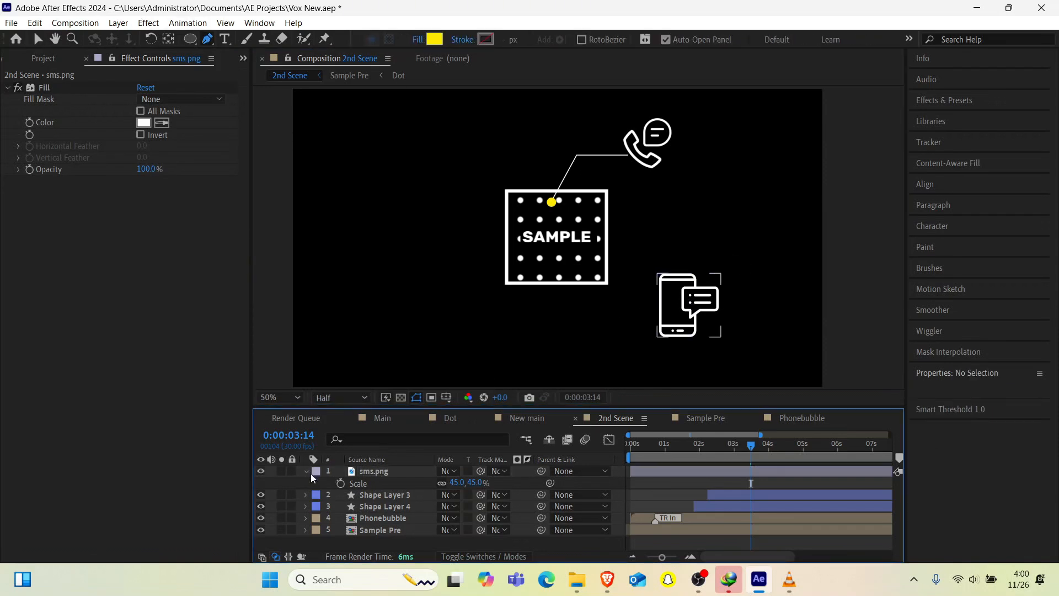
left_click(306, 472)
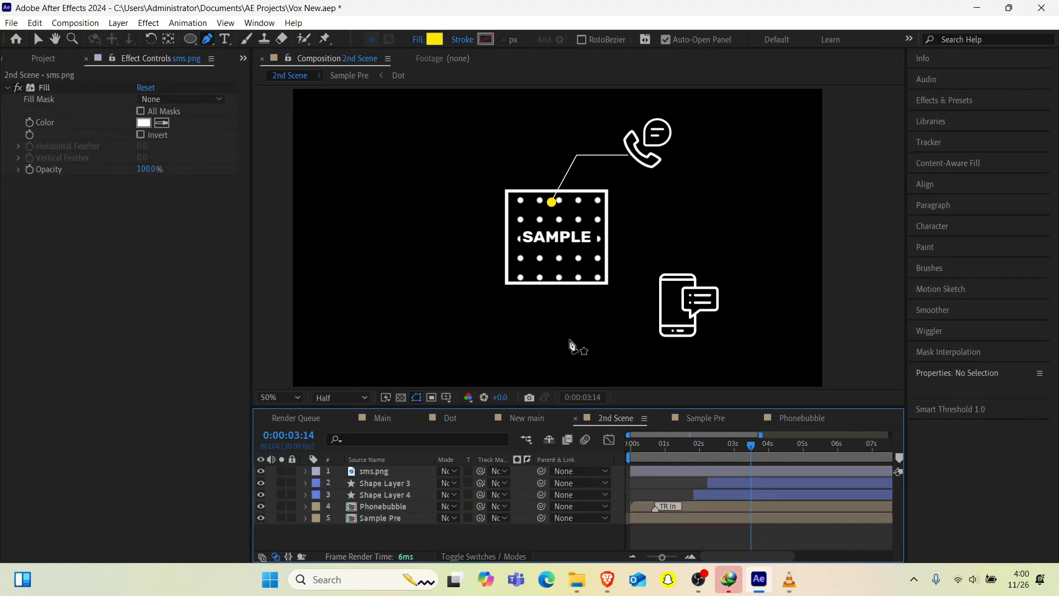
left_click(420, 41)
left_click(172, 277)
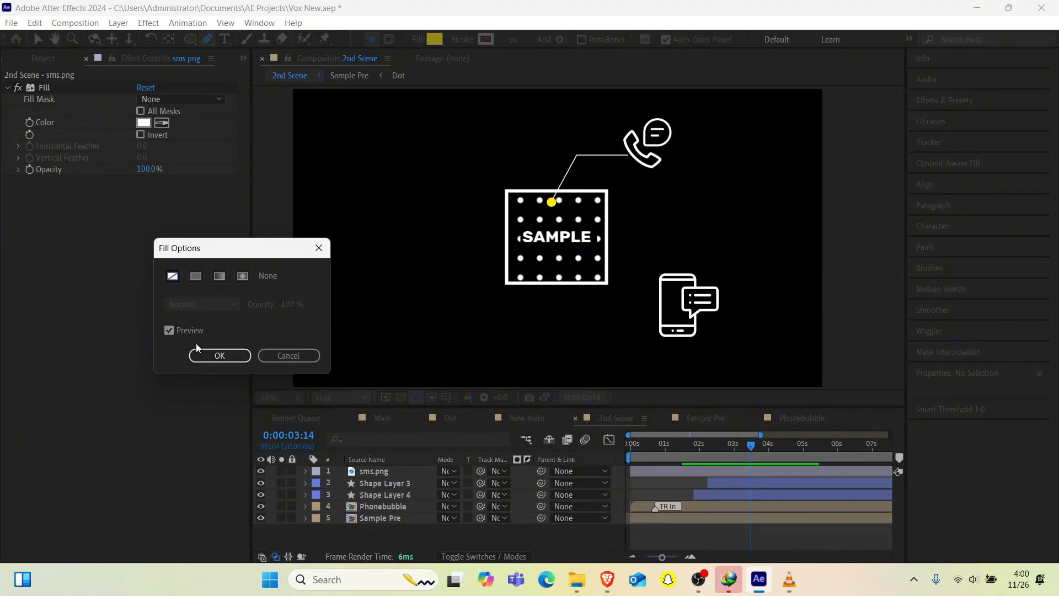
left_click(215, 354)
left_click(486, 42)
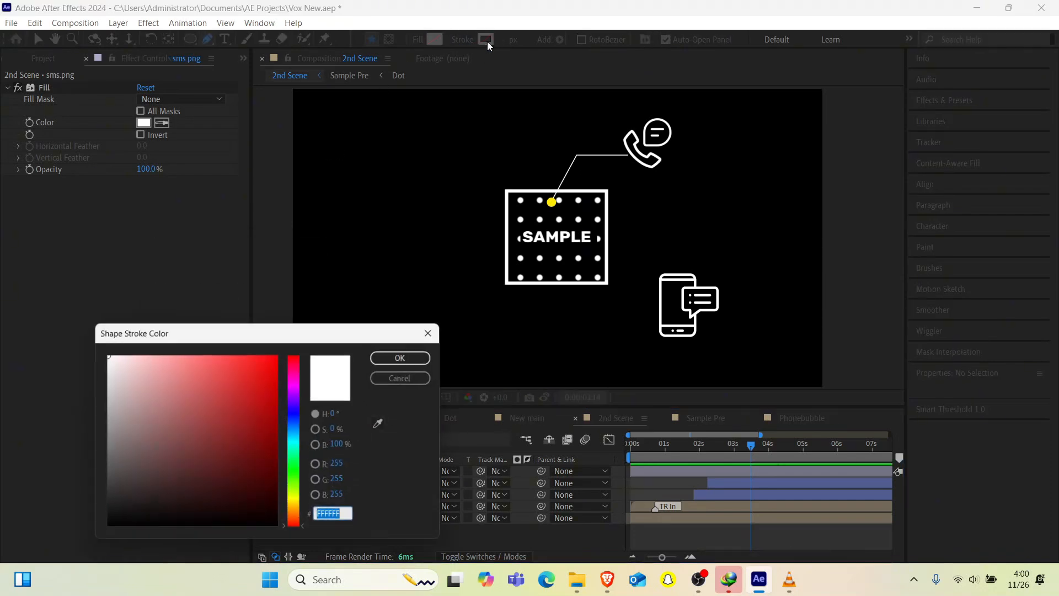
left_click(405, 356)
Step: Draw a bent line from the SMS icon's left edge to the SAMPLE box's right edge near its lower corner
left_click(658, 306)
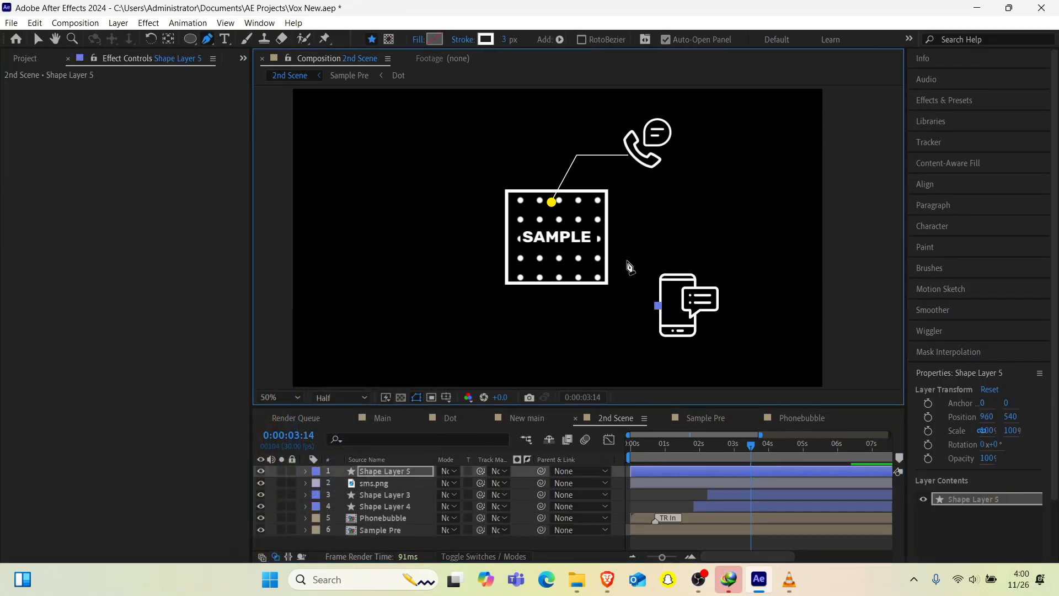
left_click(627, 274)
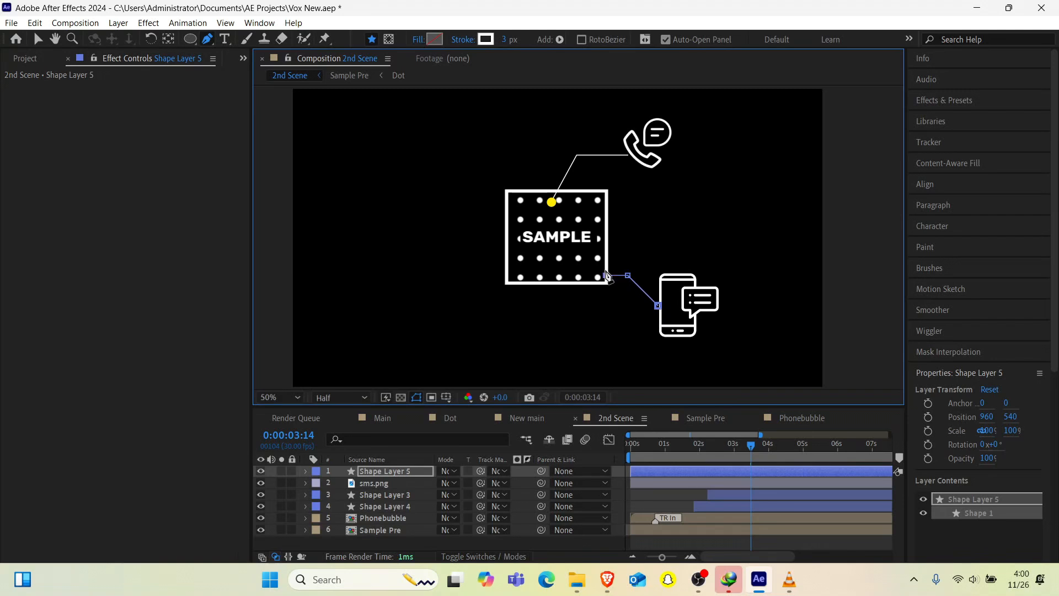
left_click(605, 275)
left_click(398, 546)
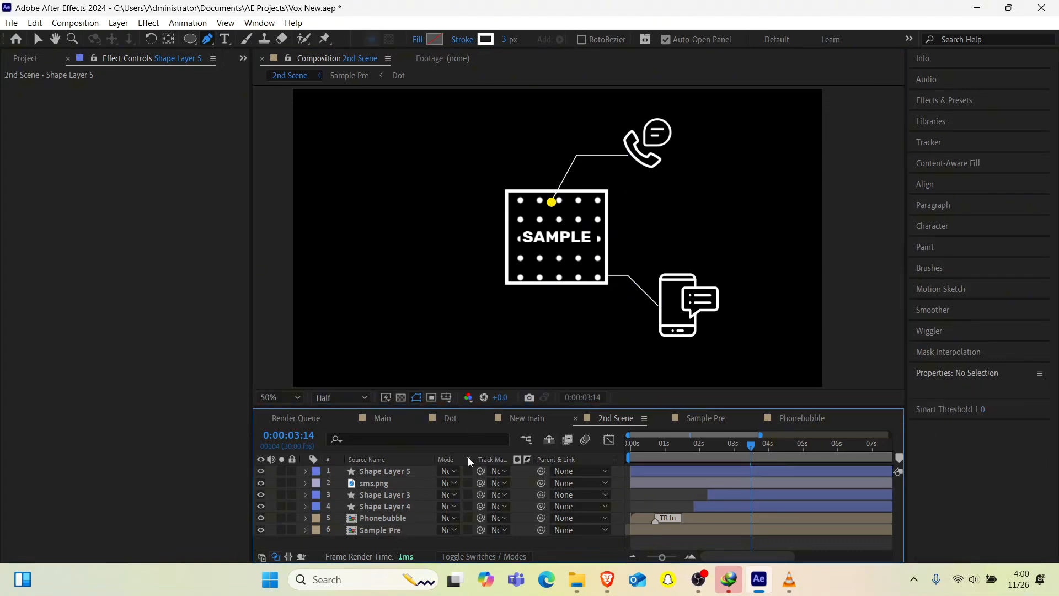
Step: Copy the End keyframes of the phone line's layer, Shape Layer 4
left_click(380, 517)
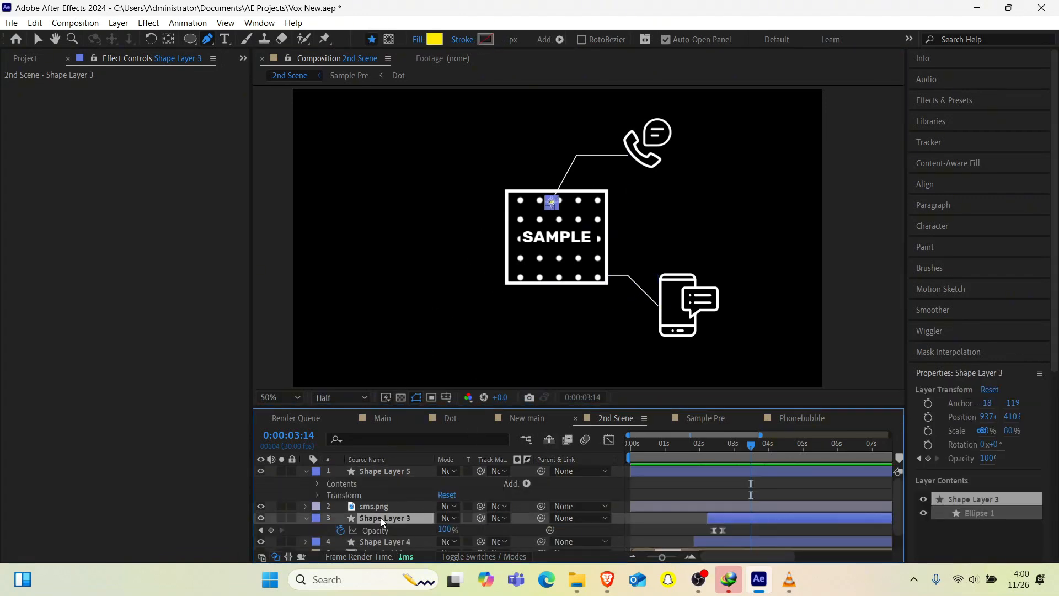
left_click(382, 524)
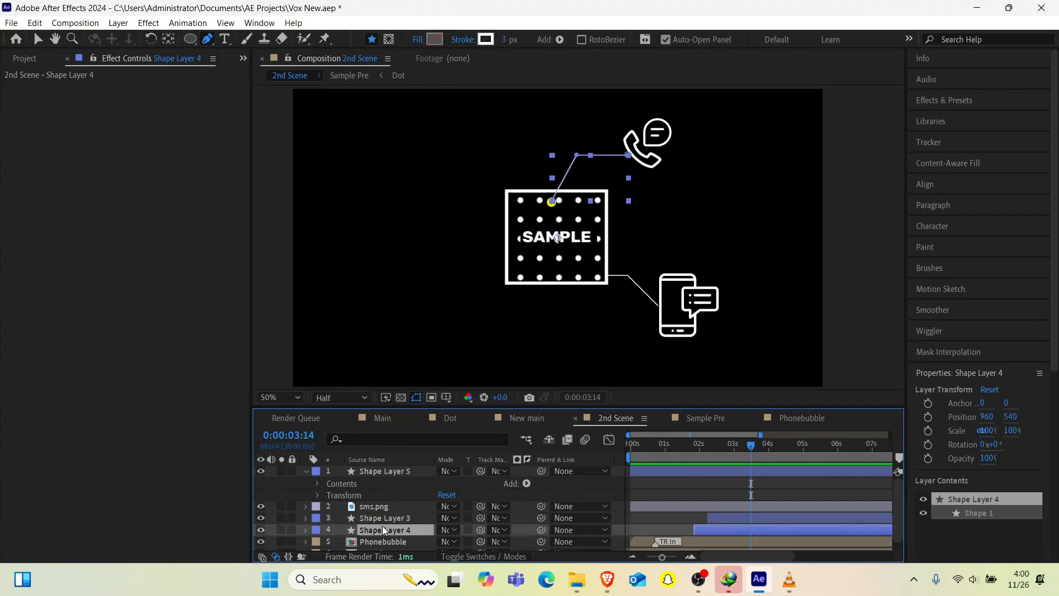
key("u")
scroll(386, 521, "down", 1)
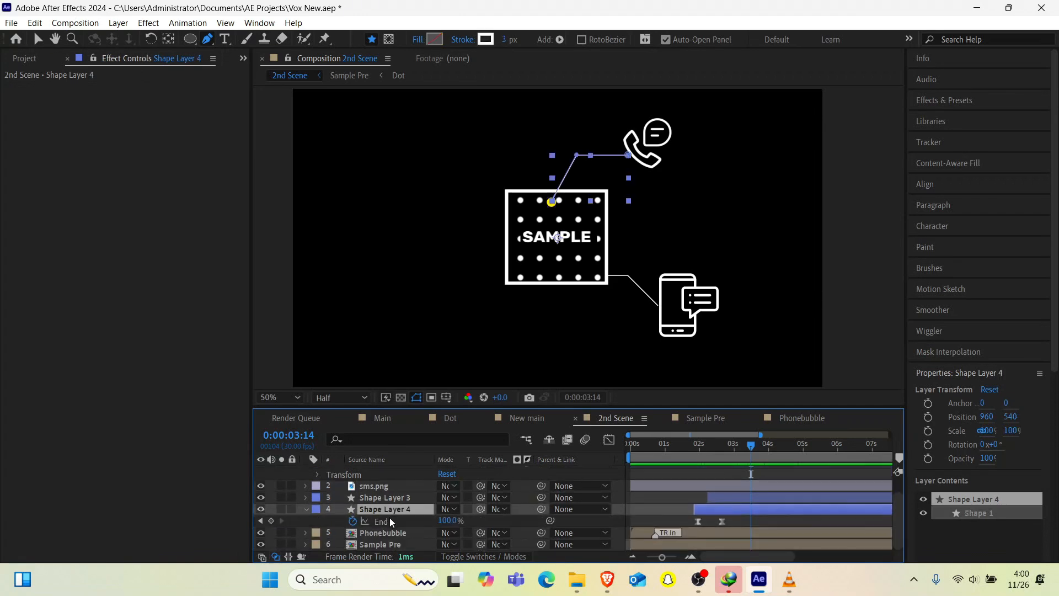
left_click(389, 519)
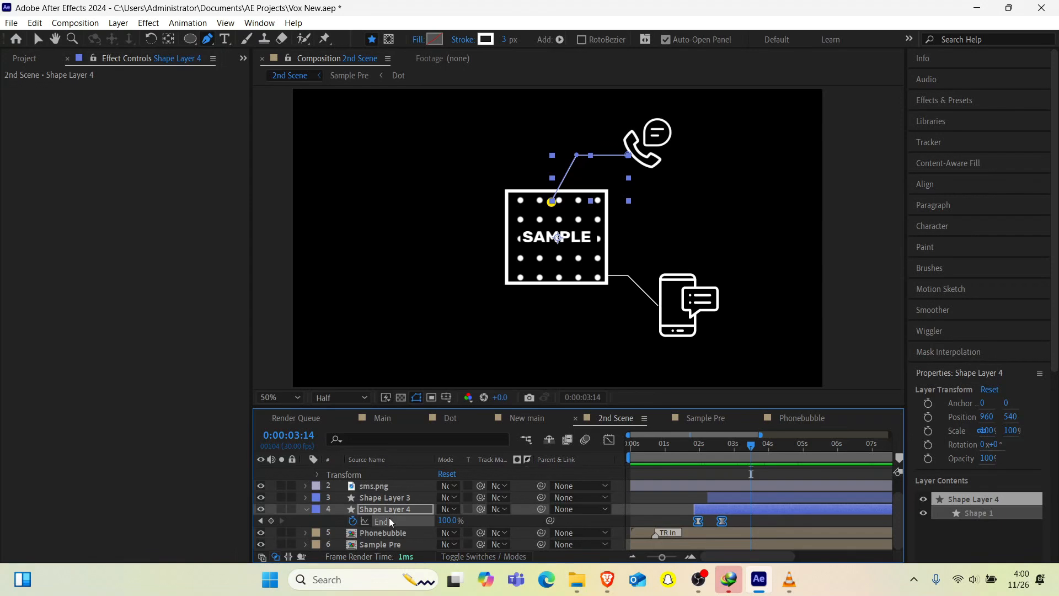
scroll(424, 480, "up", 2)
Step: Trim the start of the SMS line's layer, Shape Layer 5, to 0:00:01:28
left_click(388, 470)
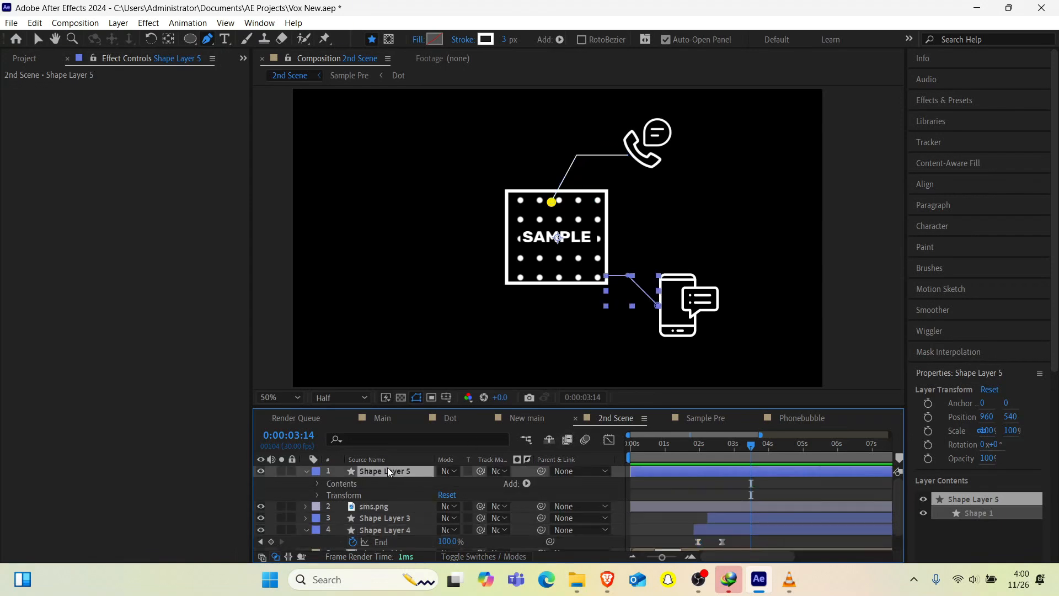
left_click(698, 455)
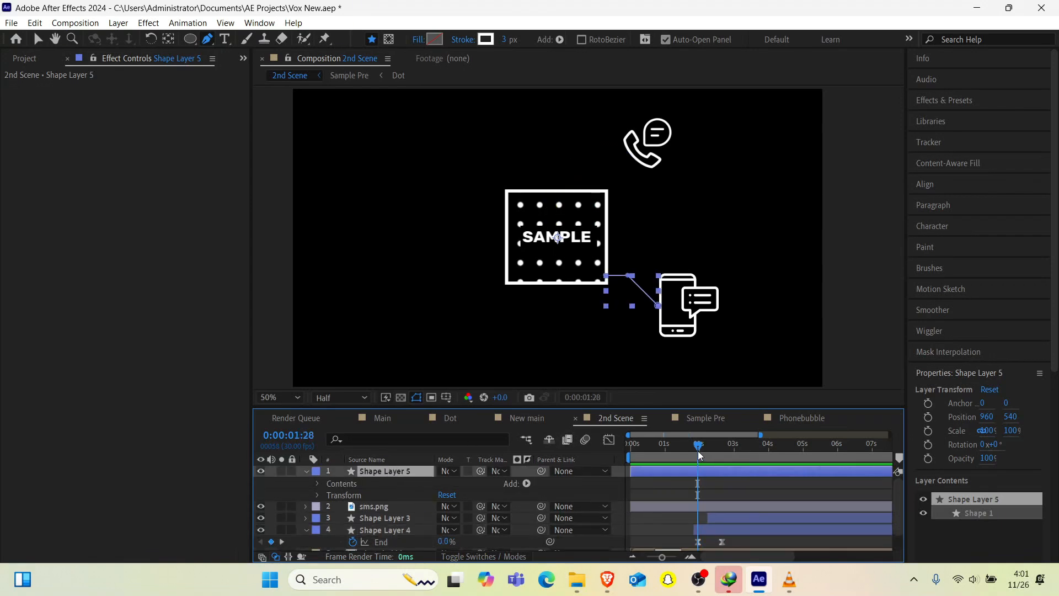
key("alt+bracketleft")
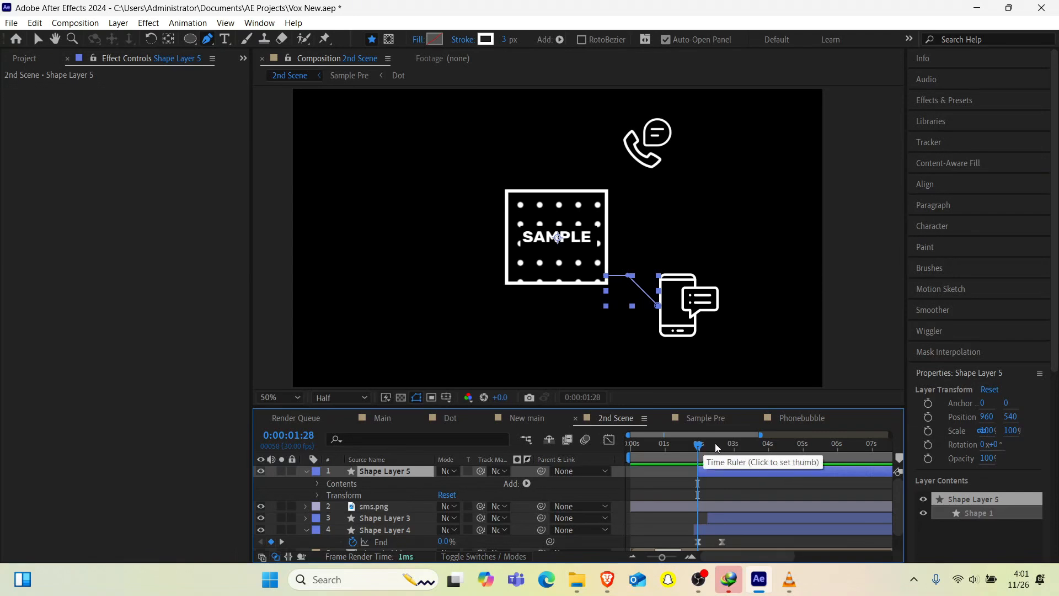
Step: Paste the copied End keyframes onto Shape Layer 5 at 0:00:02:29 and preview the line animation
left_click_drag(699, 455, 733, 446)
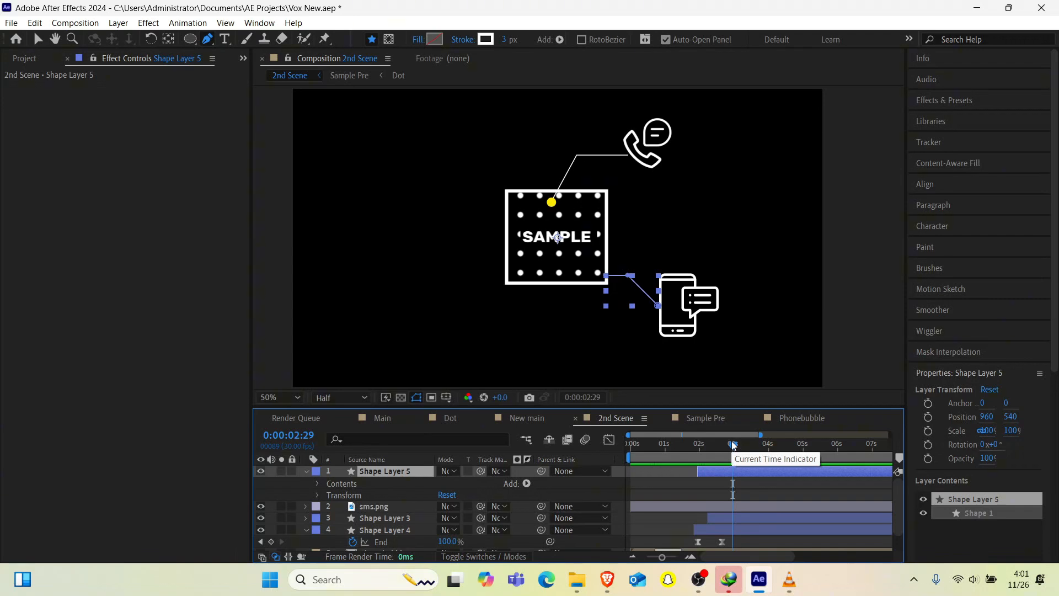
key("ctrl+v")
key("space")
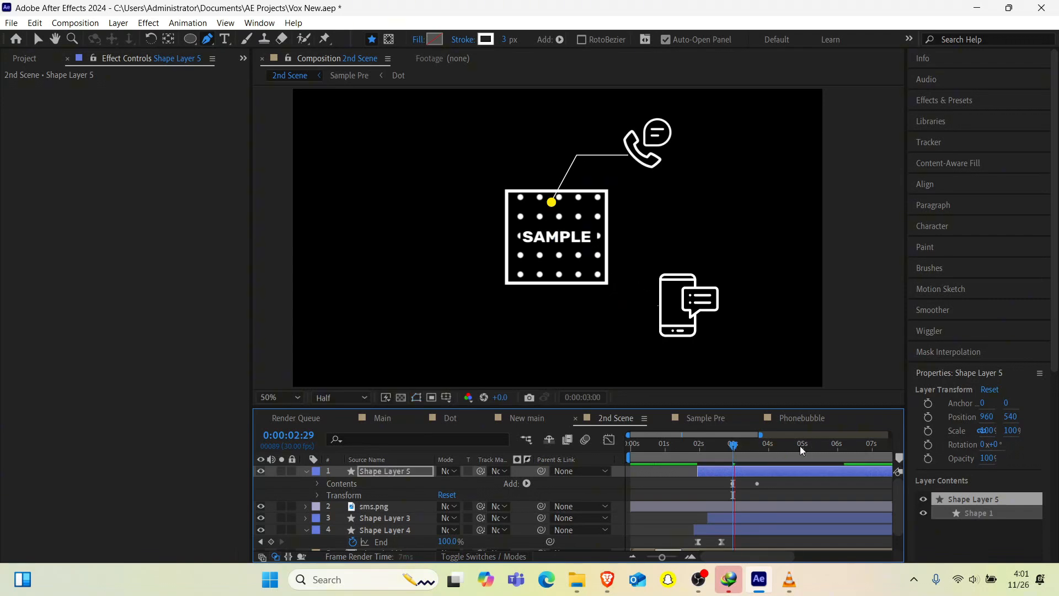
key("space")
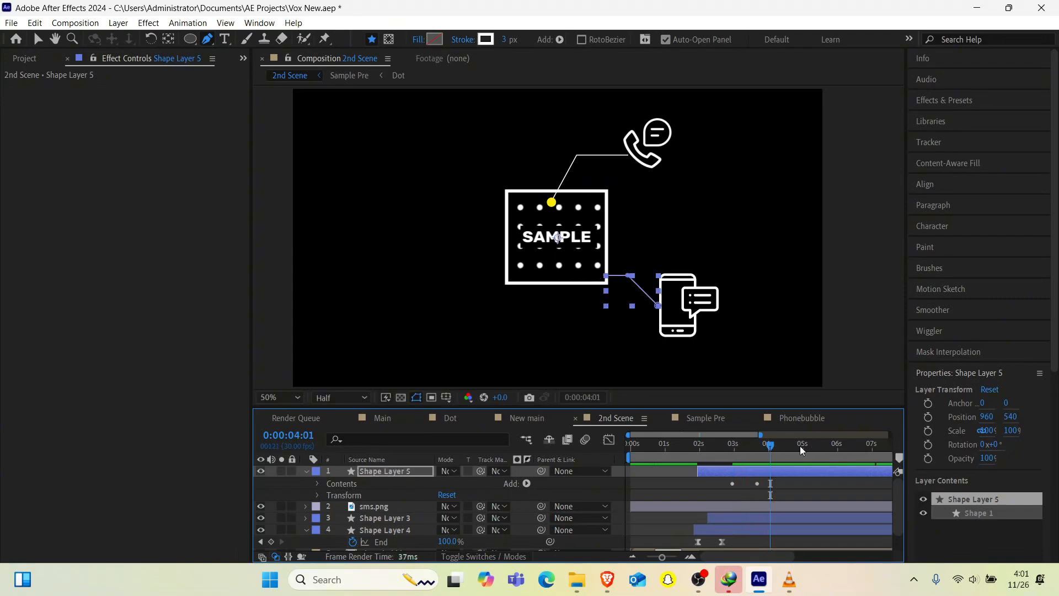
Step: Duplicate the yellow dot layer, Shape Layer 3, and move the copy to the top of the layer stack
left_click(381, 531)
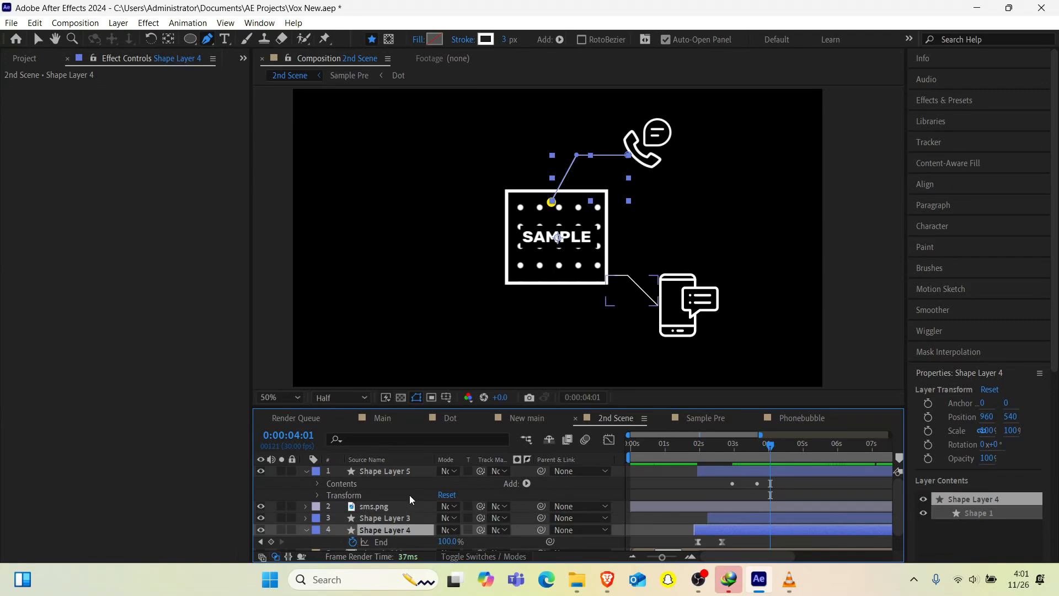
left_click(385, 518)
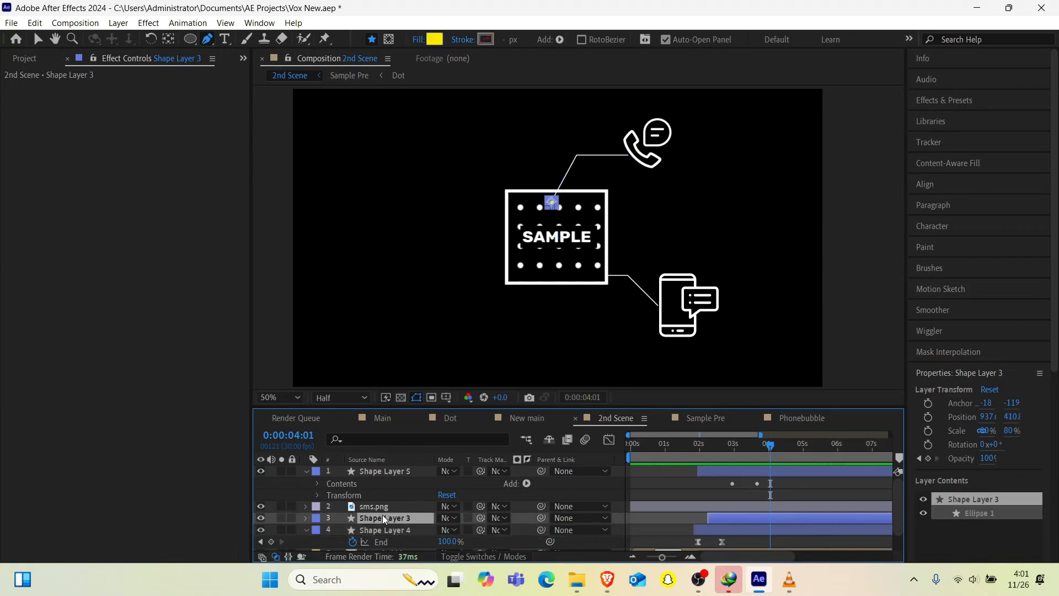
key("ctrl+d")
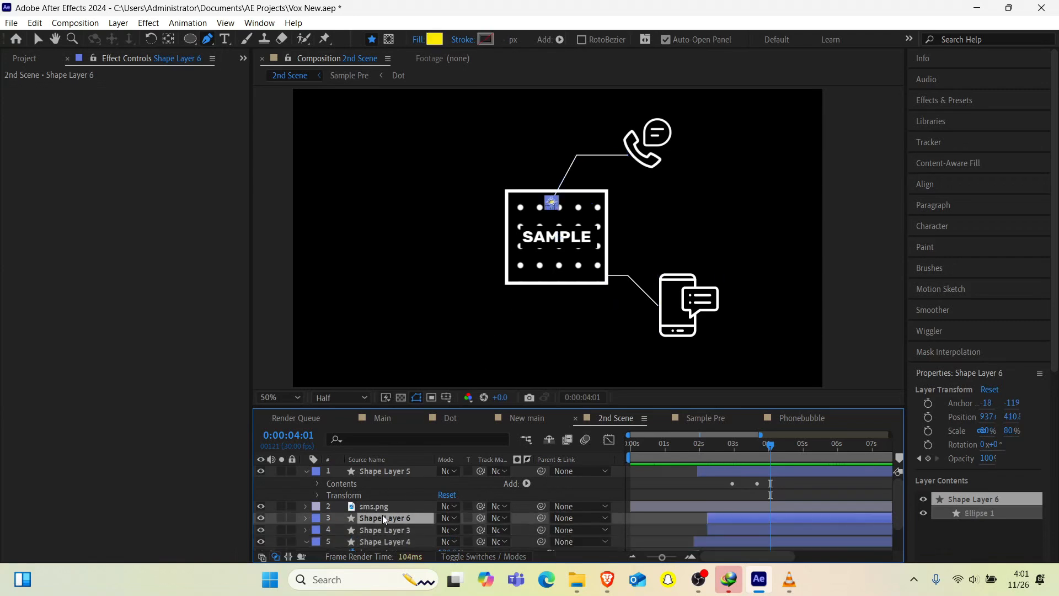
left_click_drag(380, 468, 380, 469)
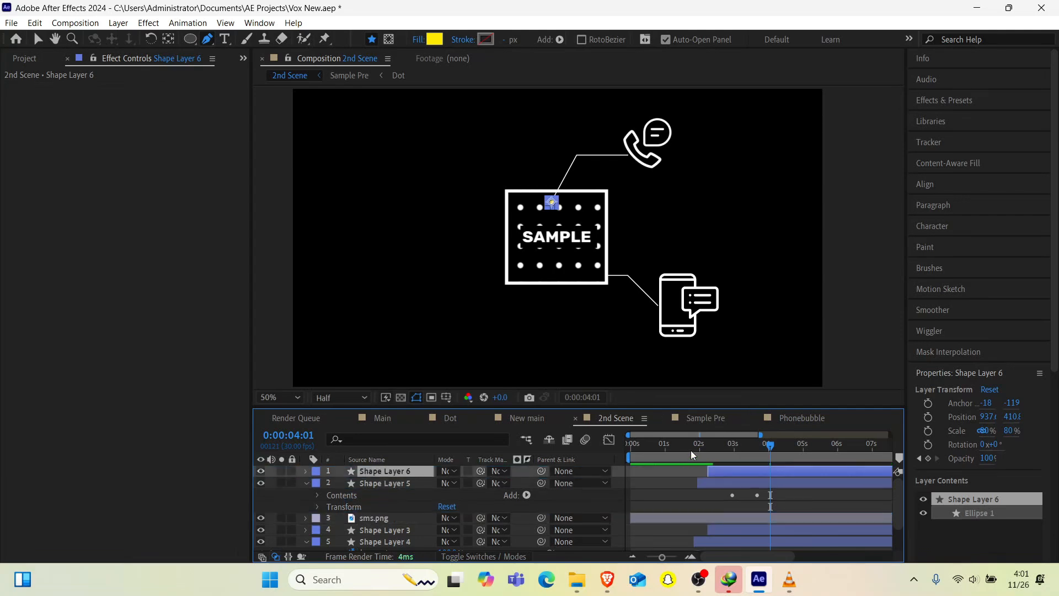
Step: Move the duplicated yellow dot to the SMS line's end at the SAMPLE box's lower-right corner
left_click_drag(690, 450, 729, 445)
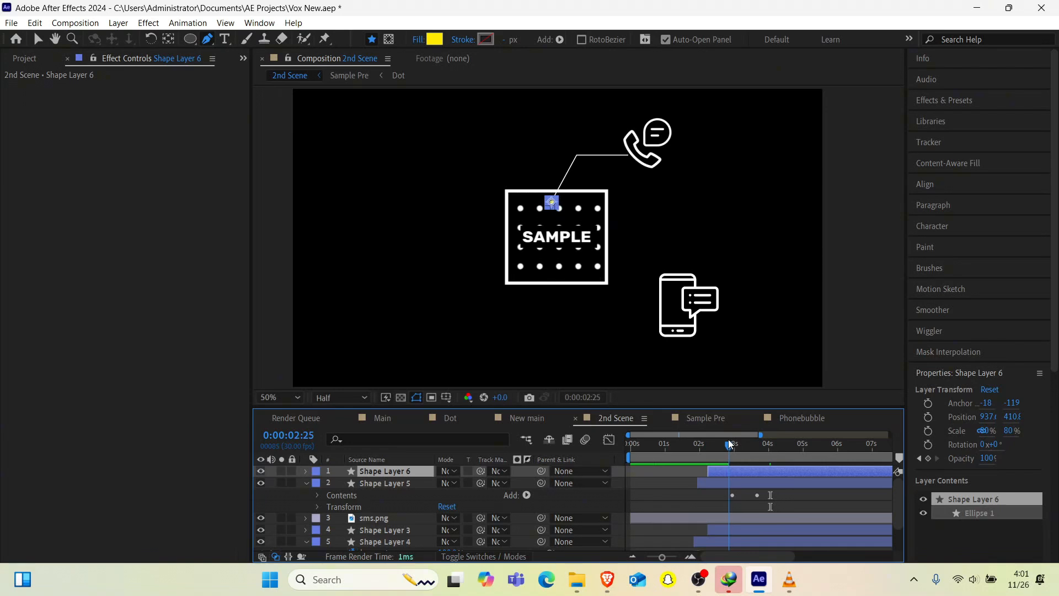
key("Down")
key("Down")
key("Down")
key("Down")
key("Down")
key("Down")
key("Down")
key("Down")
key("Down")
key("Down")
key("Down")
key("Down")
key("Down")
key("Down")
key("Down")
key("Down")
key("Down")
key("Down")
key("Down")
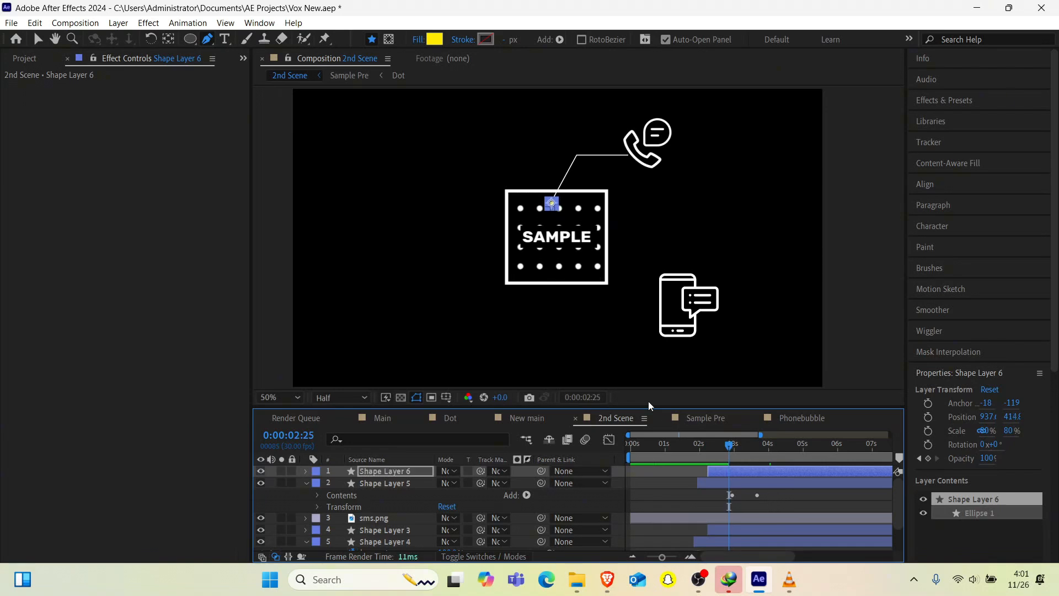
key("shift+Down")
key("shift+Down")
key("shift+Down")
key("shift+Down")
key("shift+Down")
key("shift+Down")
key("shift+Down")
key("shift+Down")
key("shift+Right")
key("shift+Right")
key("shift+Right")
key("shift+Right")
key("shift+Right")
key("shift+Right")
left_click(776, 445)
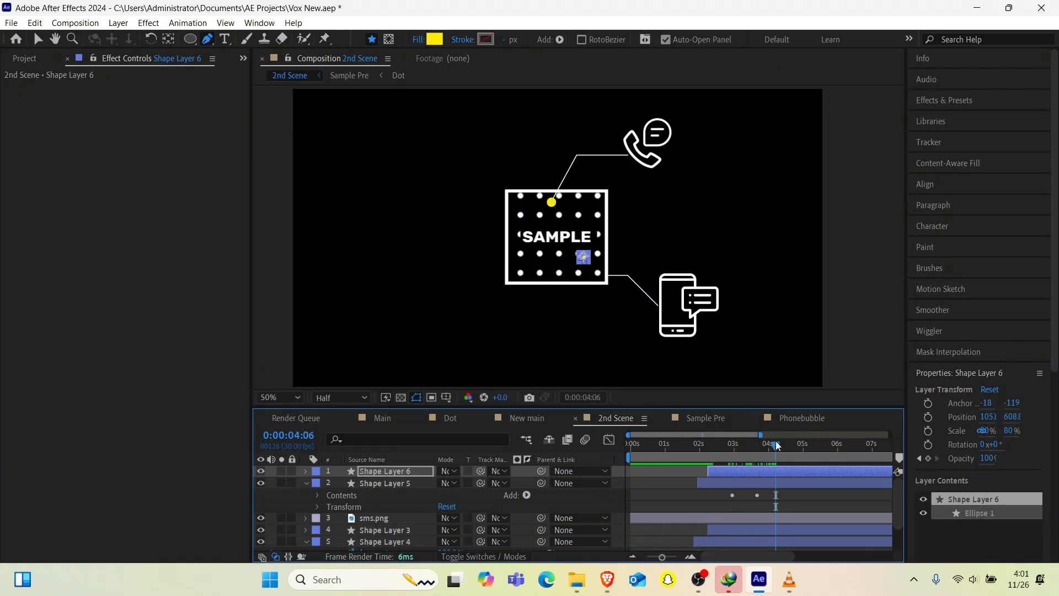
key("shift+Down")
key("shift+Down")
key("shift+Down")
key("shift+Right")
key("shift+Right")
key("Right")
key("Right")
key("Right")
key("Right")
key("Down")
key("Down")
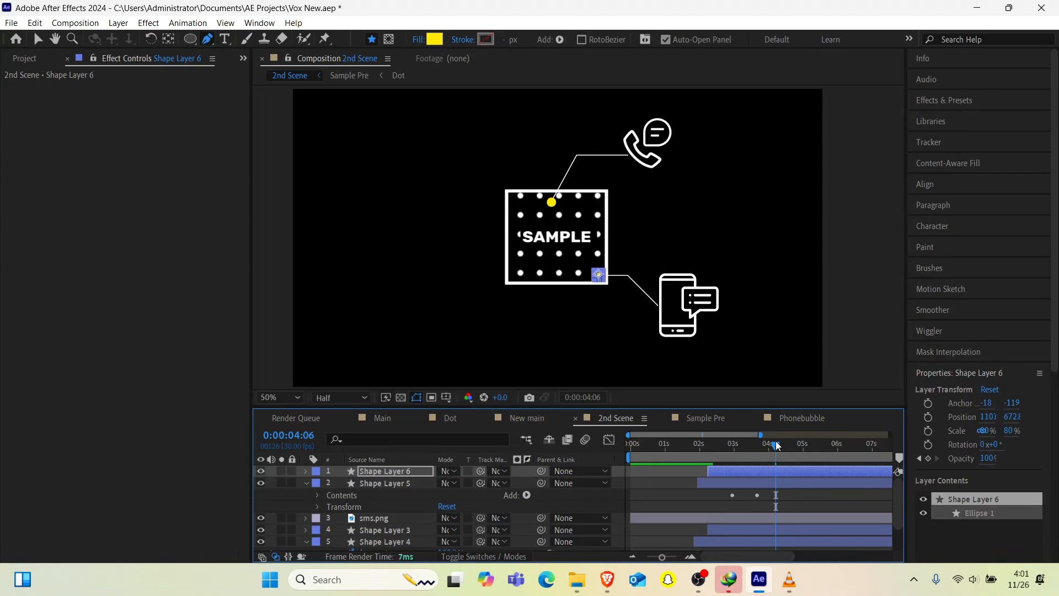
Step: Preview the animation from 0:00:01:19 to check the timing of the SMS line and its dot
left_click(687, 451)
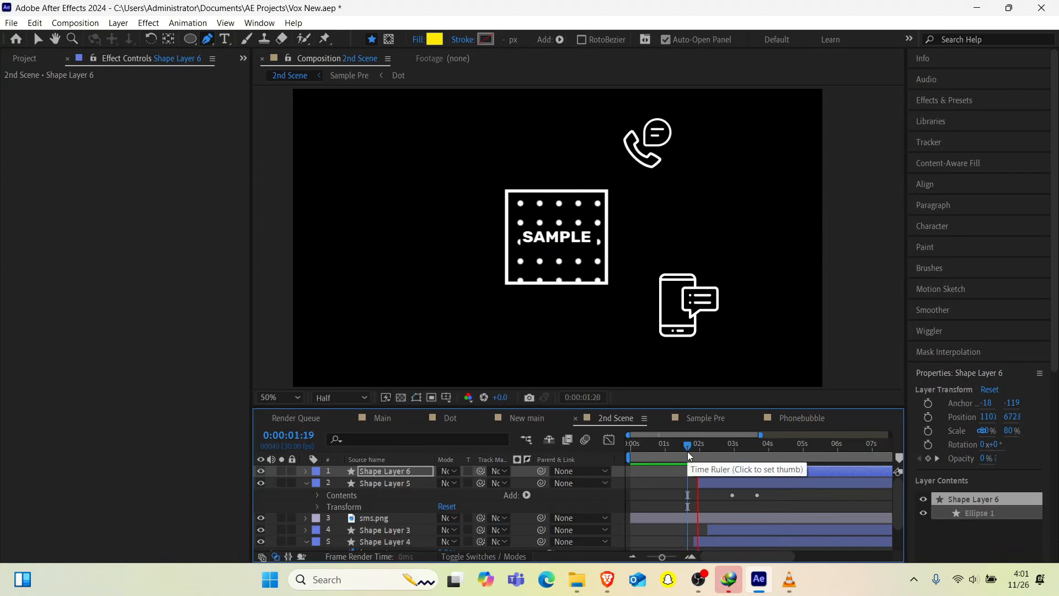
key("space")
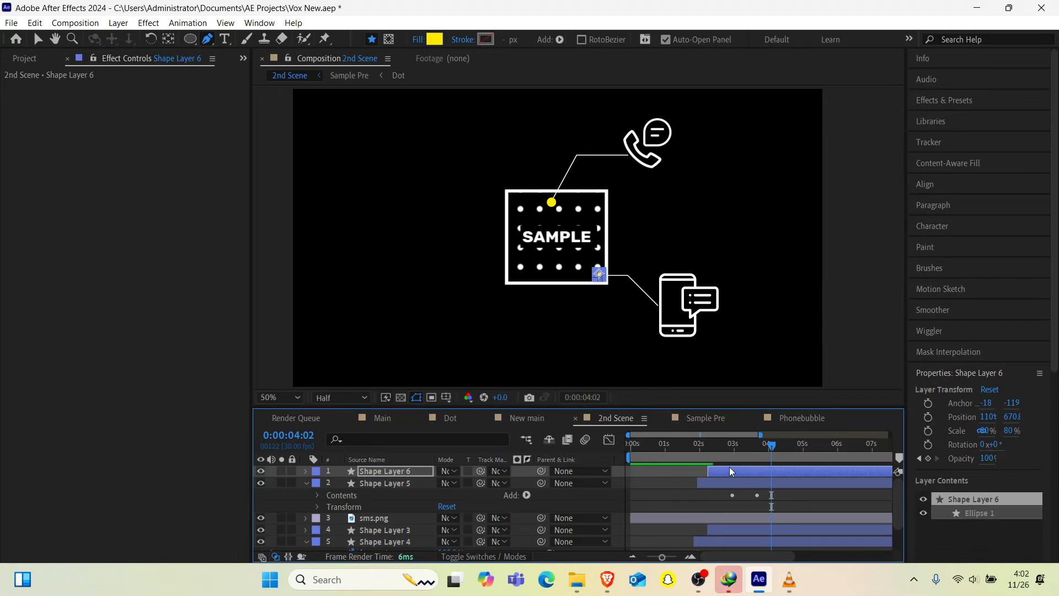
left_click(670, 455)
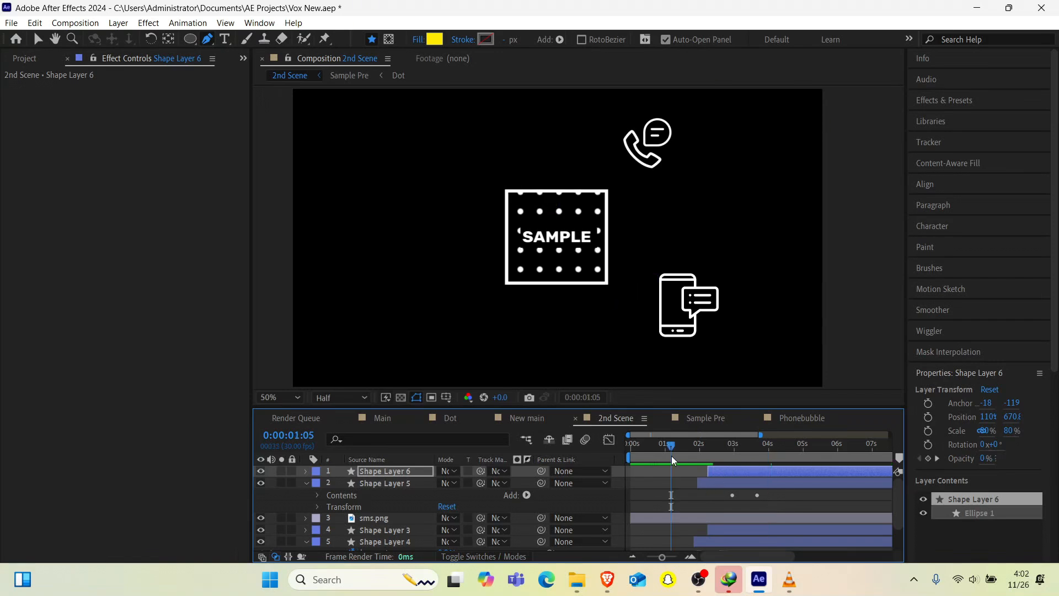
Step: Shift Shape Layer 6 to start at about 0:00:03:15, so the dot fades in as the SMS line reaches the box, and preview the timing
key("space")
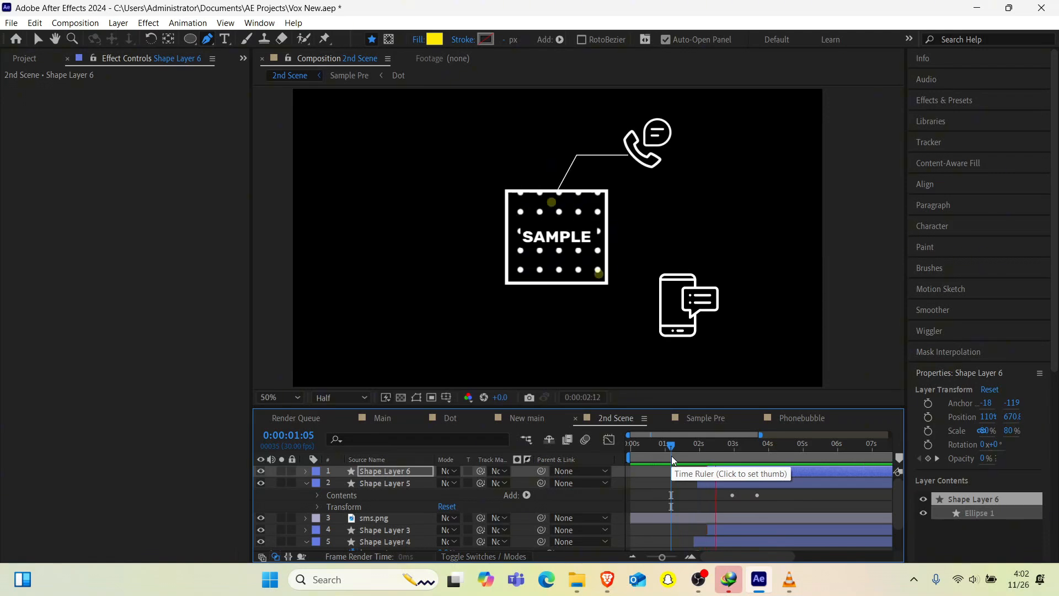
key("t")
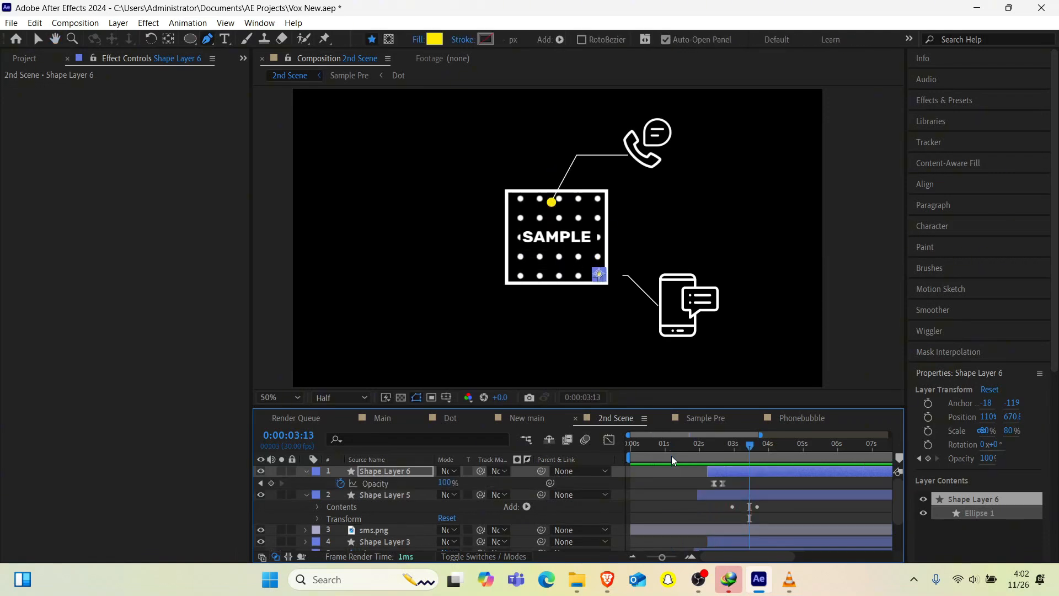
left_click_drag(721, 471, 746, 470)
left_click(678, 453)
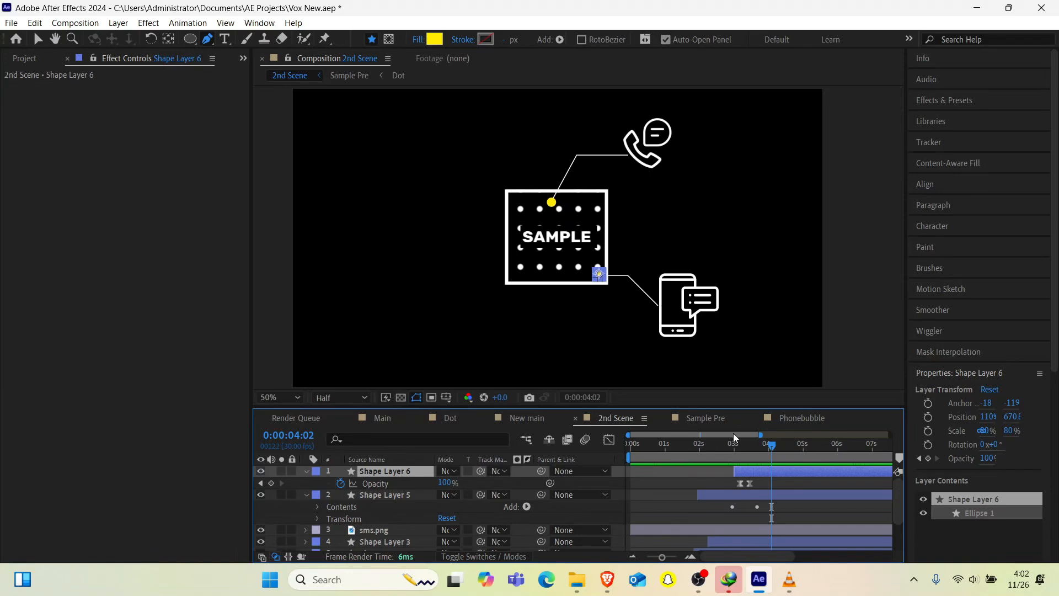
left_click(722, 450)
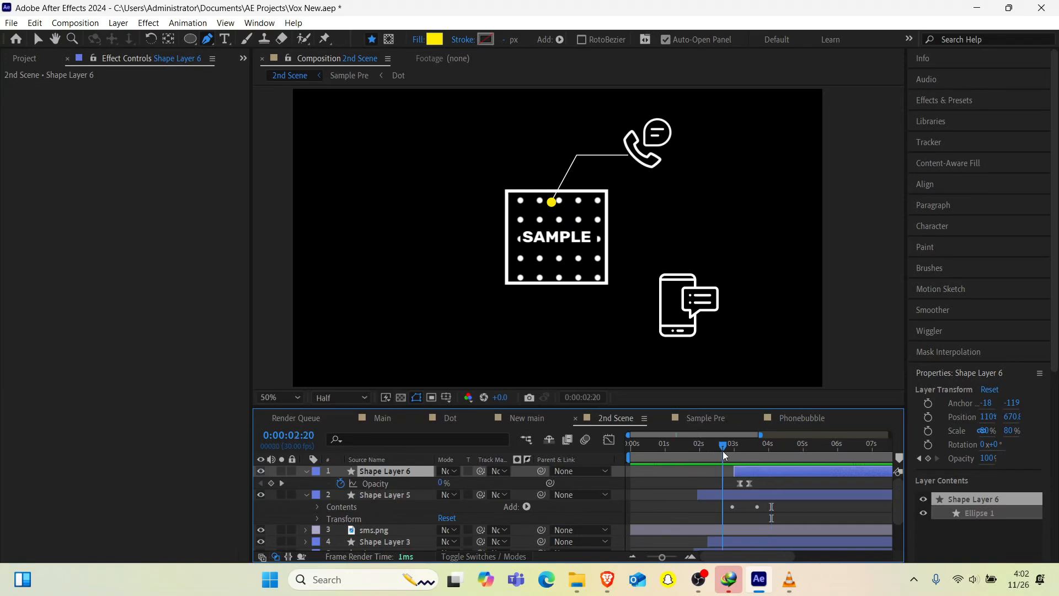
left_click_drag(728, 452, 764, 475)
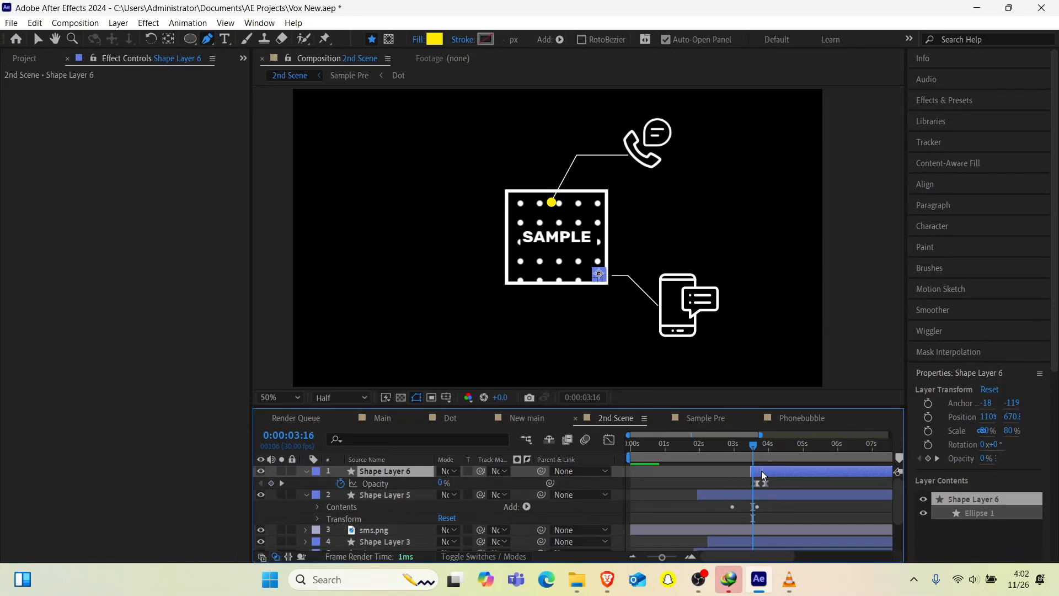
left_click(726, 454)
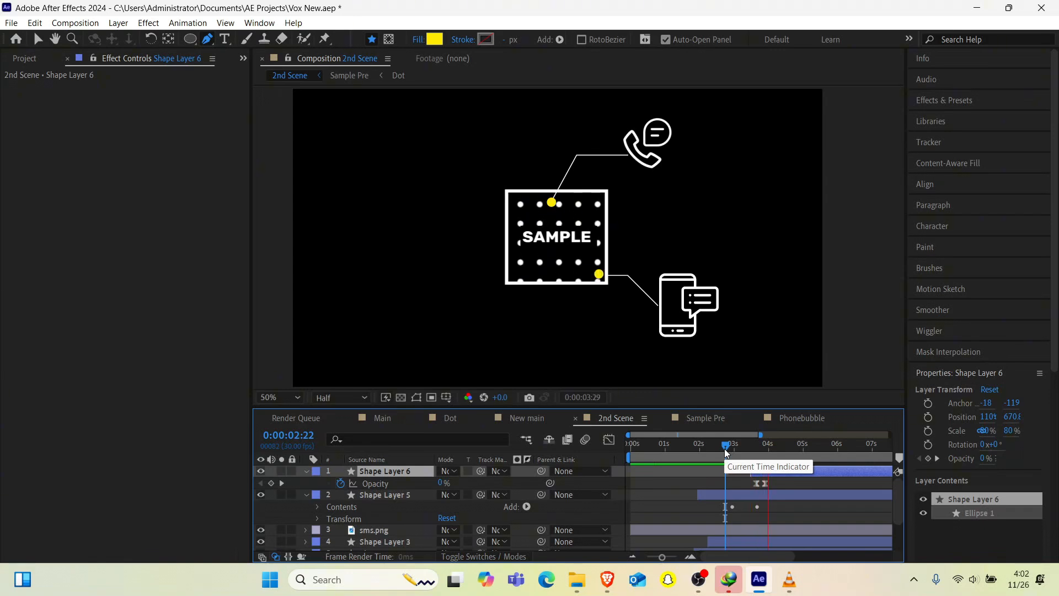
key("space")
Step: Split the sms.png layer at 0:00:02:07 and delete the part before the split
scroll(738, 519, "down", 1)
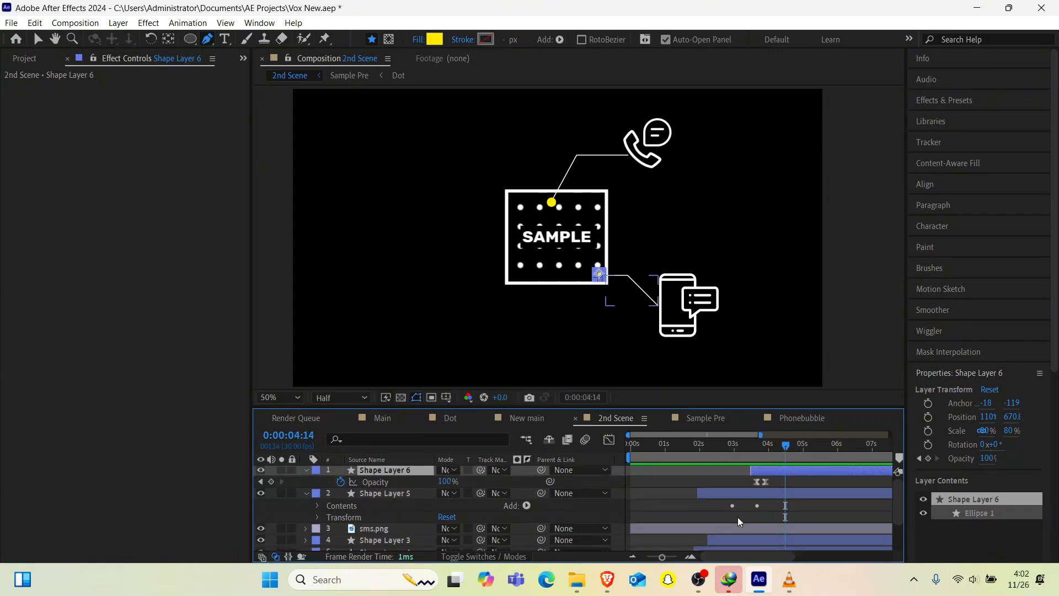
scroll(737, 518, "down", 2)
left_click(700, 486)
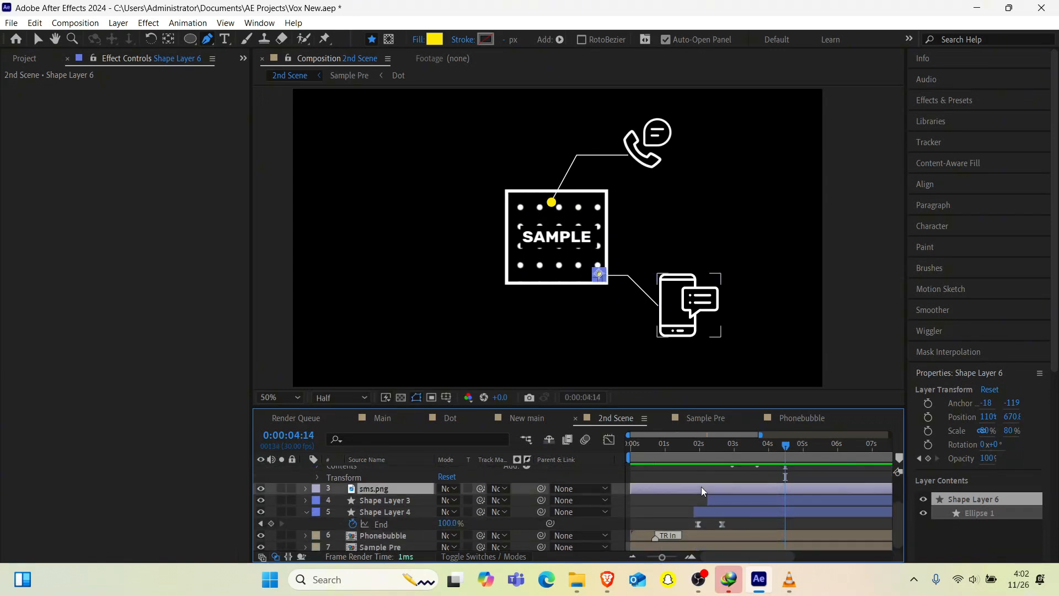
left_click(709, 444)
mouse_move(709, 444)
left_mouse_down()
mouse_move(672, 448)
mouse_move(708, 446)
left_mouse_up()
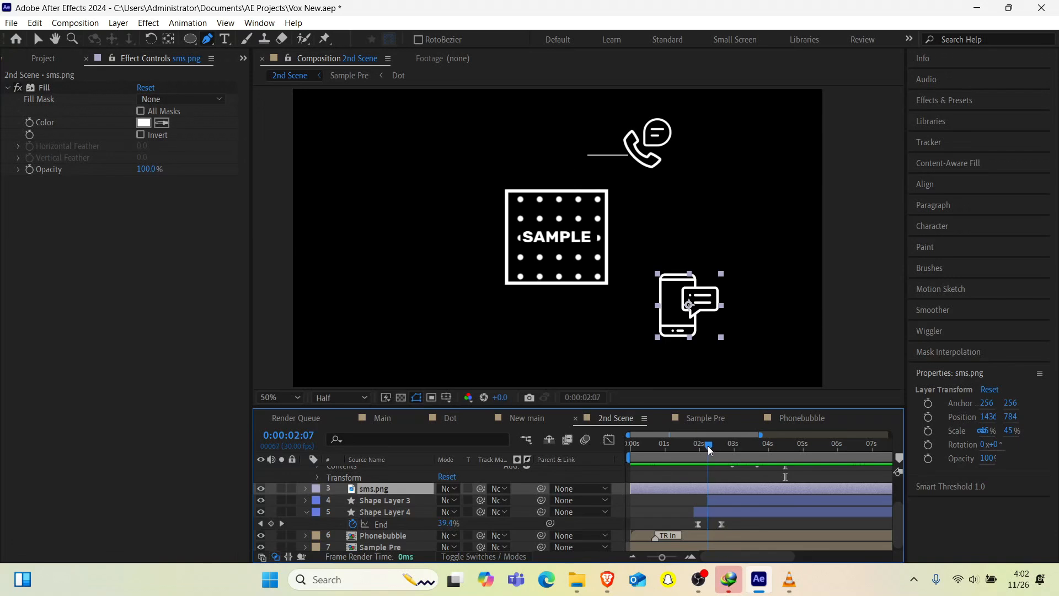
key("ctrl+shift+d")
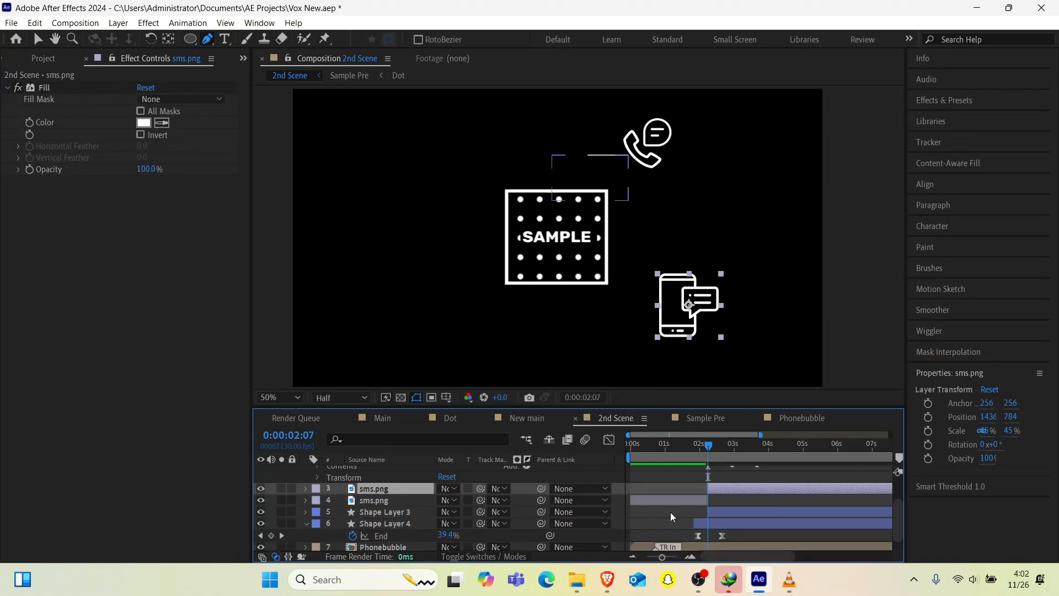
left_click(663, 502)
key("Delete")
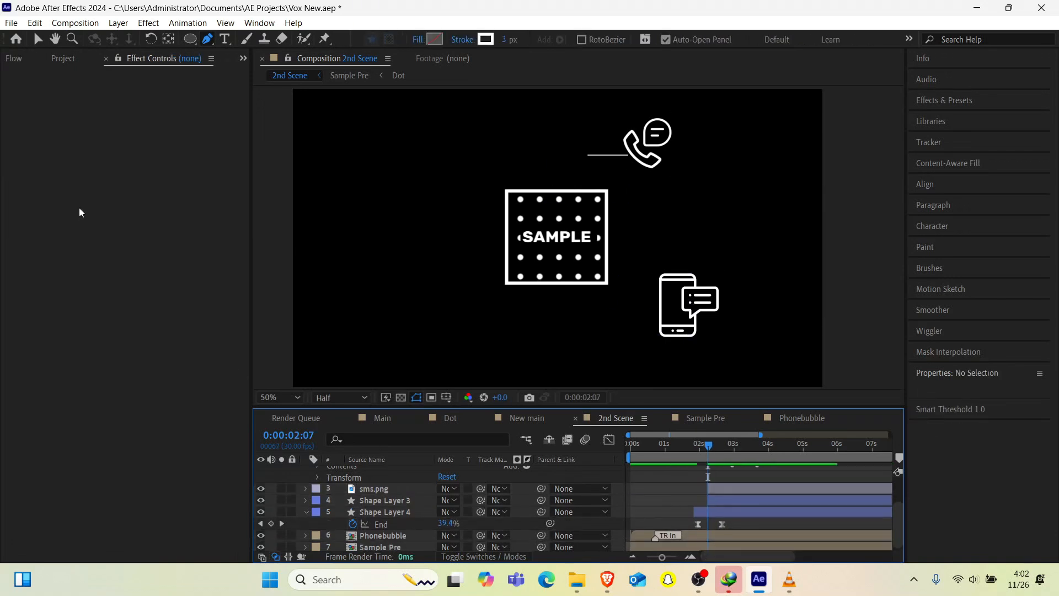
Step: Apply the Overshoot Scale In transition from Animation Composer to sms.png with 1 bounce and preview it from 0:00:01:09
left_click(242, 59)
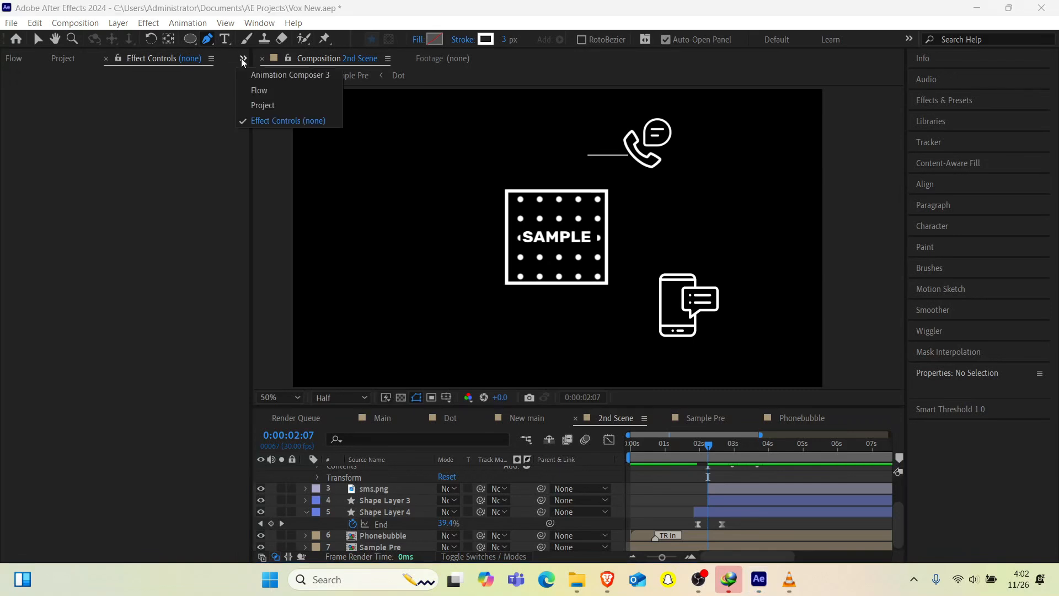
left_click(265, 74)
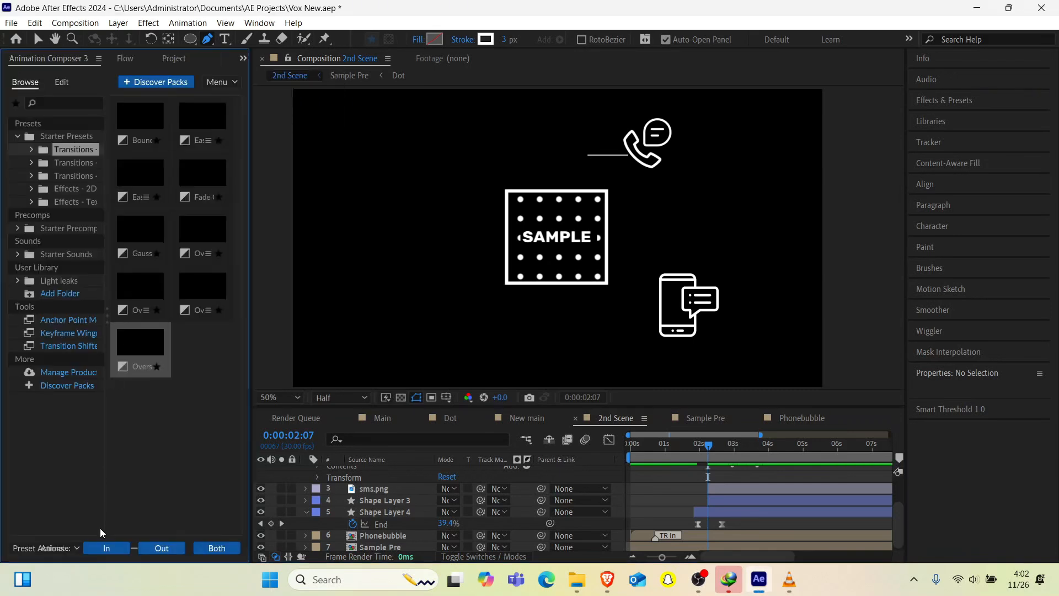
left_click(119, 547)
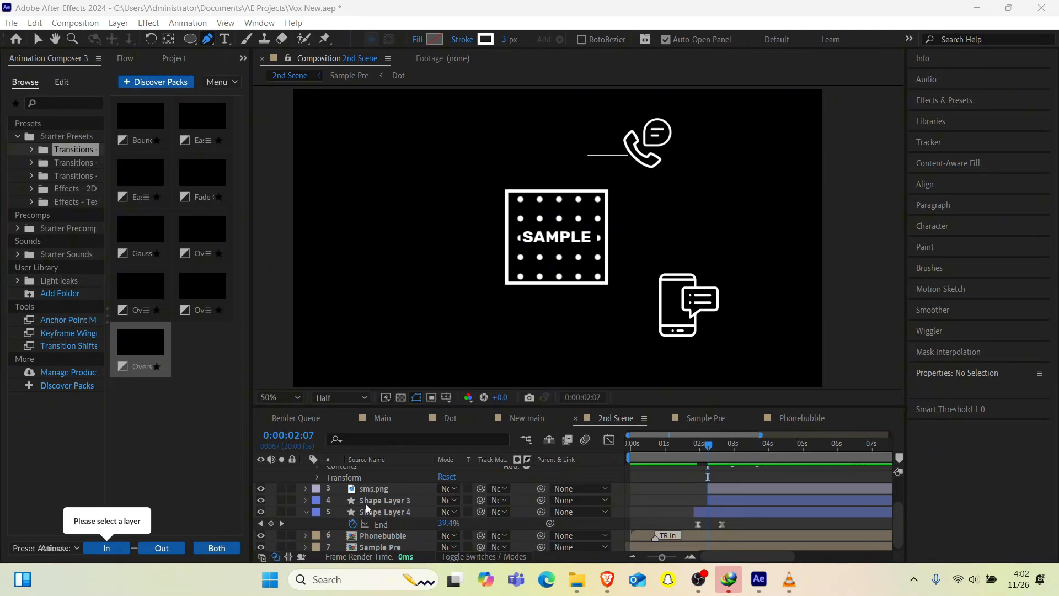
left_click(393, 490)
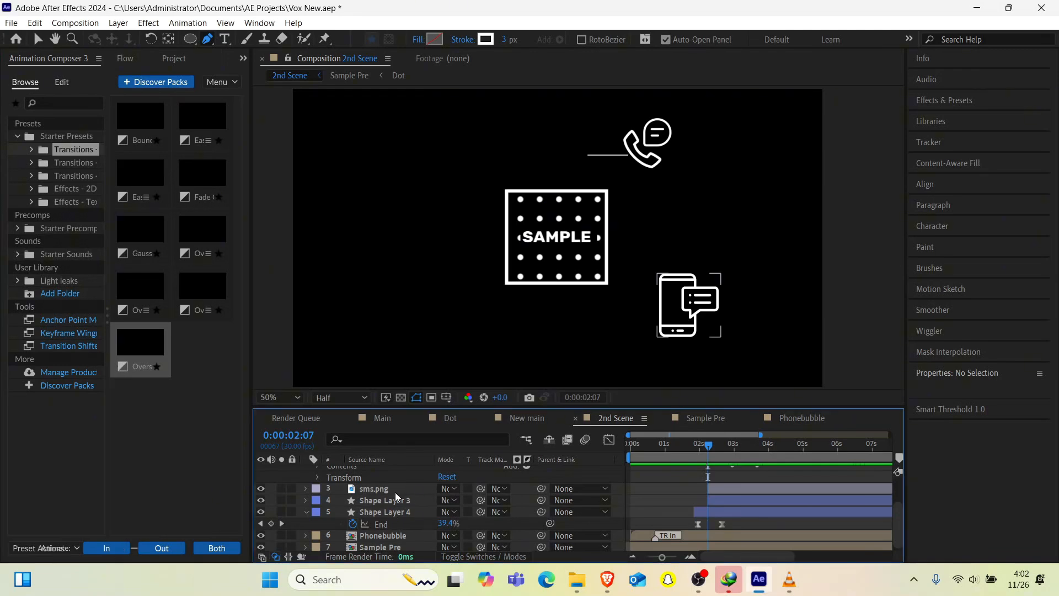
left_click(124, 550)
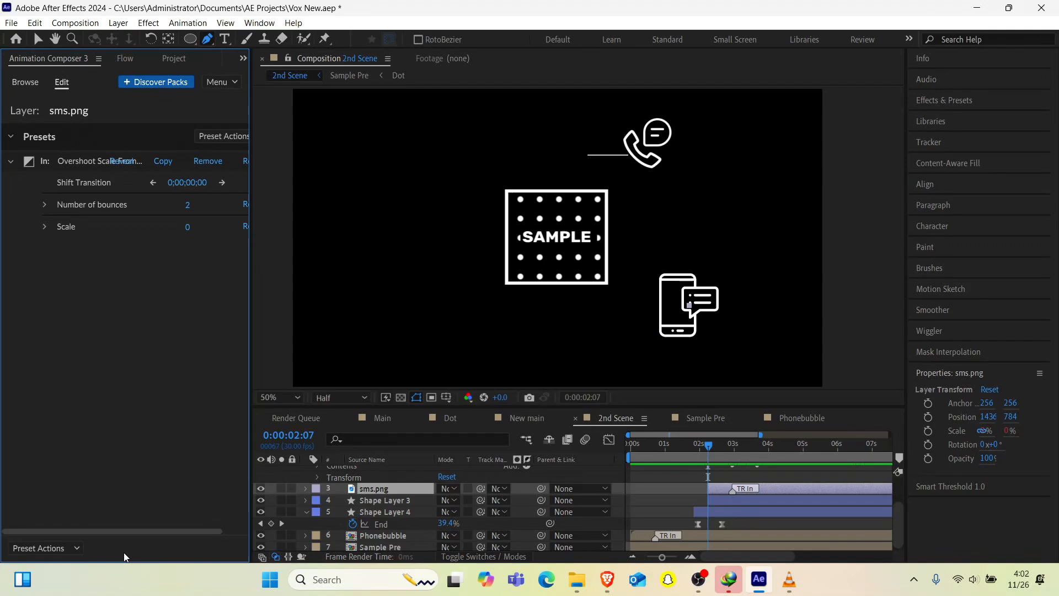
left_click(187, 206)
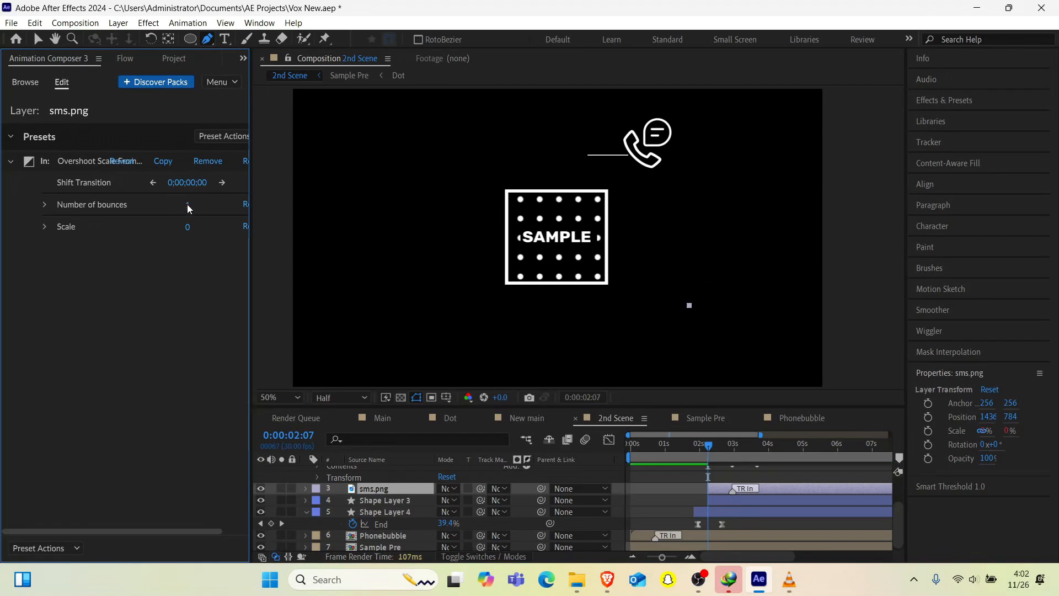
left_click(675, 456)
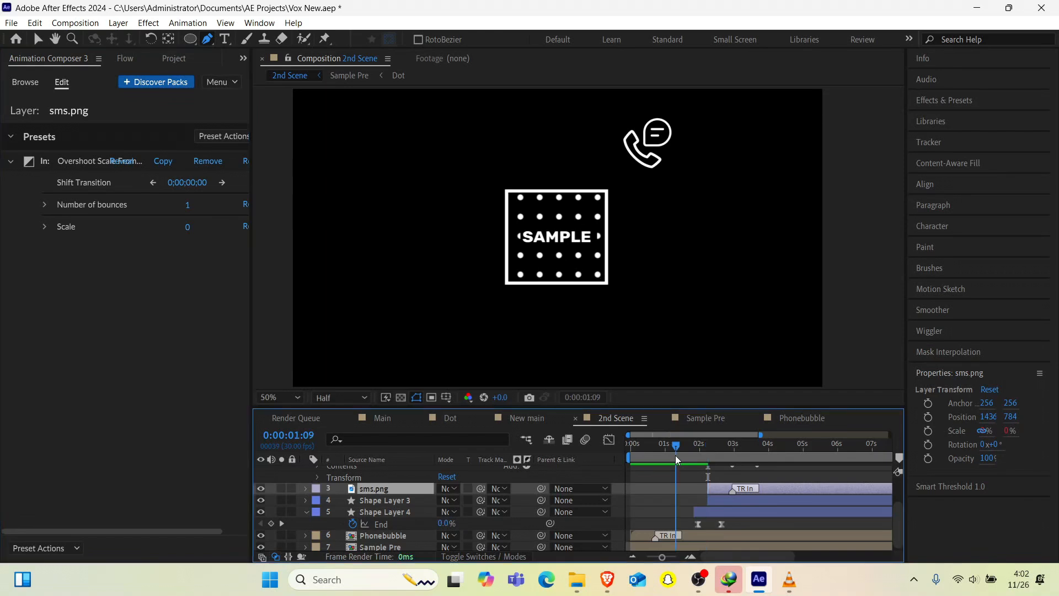
key("space")
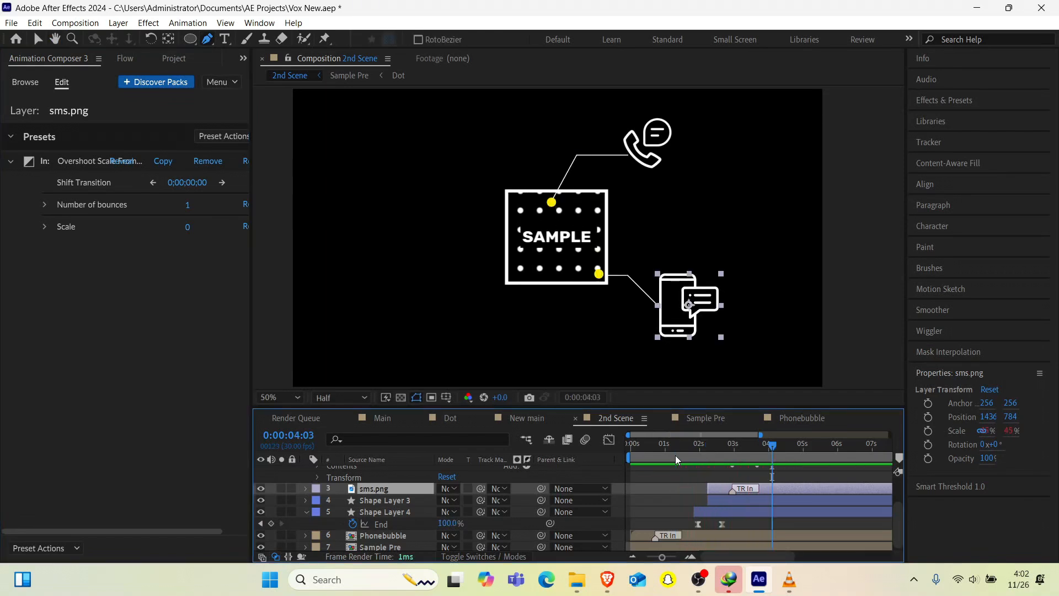
left_click(681, 454)
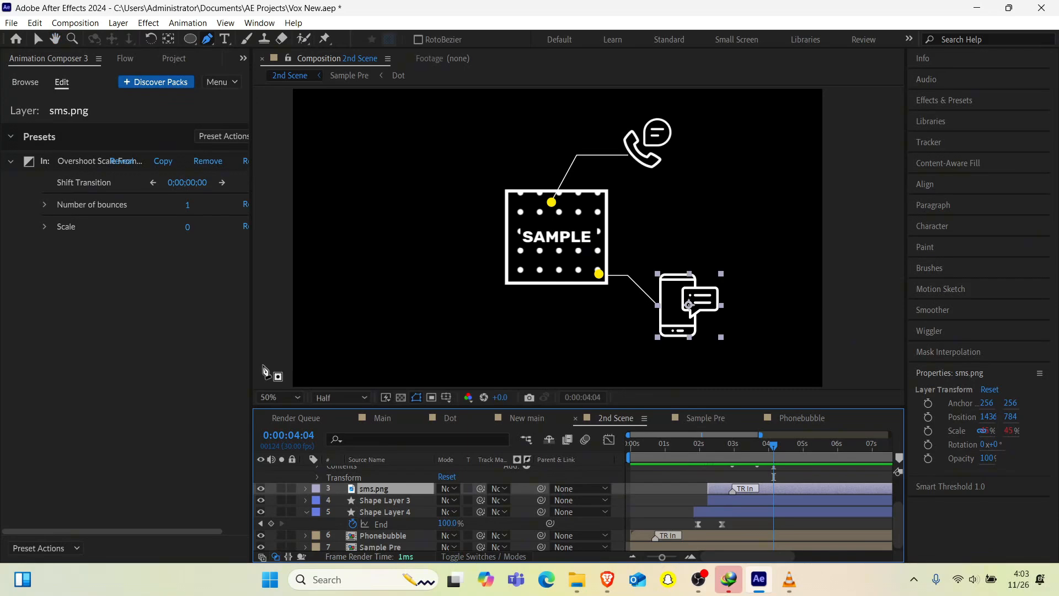
Step: Add letter.png from the project to the 2nd Scene composition, below and to the left of the SAMPLE box
left_click(242, 58)
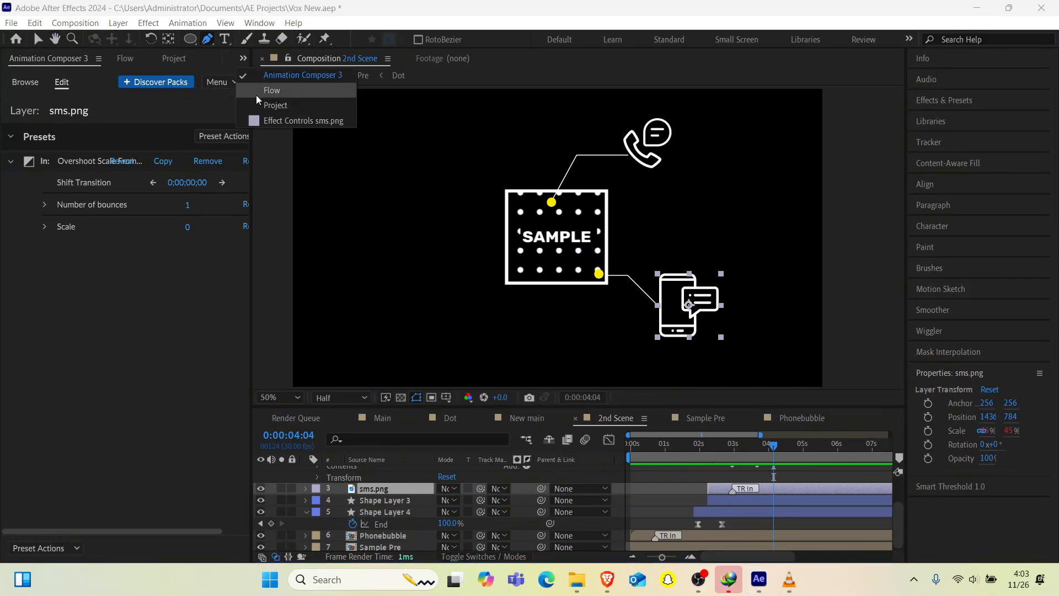
left_click(259, 106)
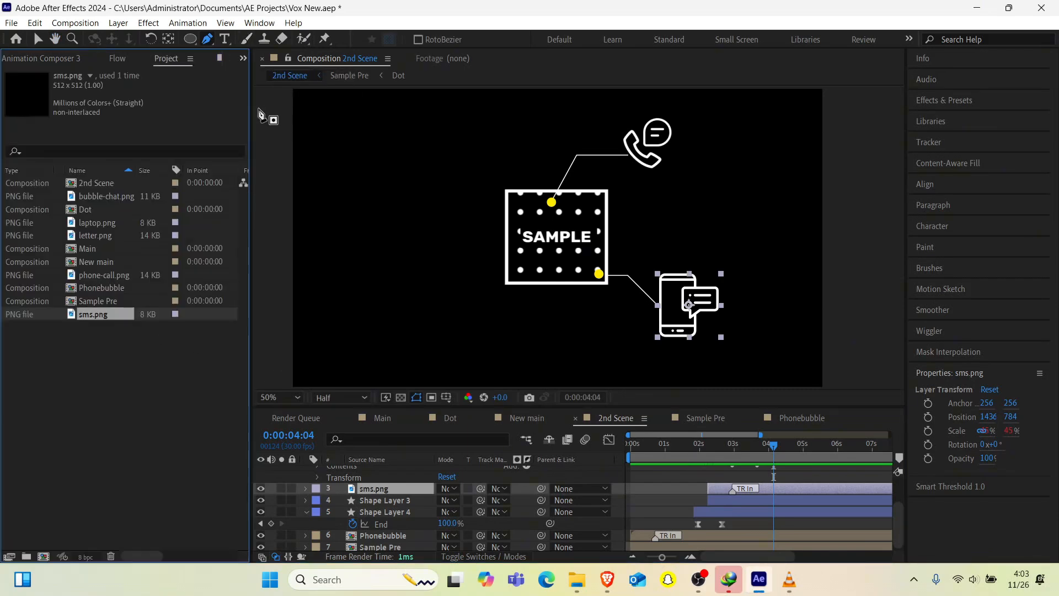
left_click(87, 237)
left_click_drag(87, 237, 424, 327)
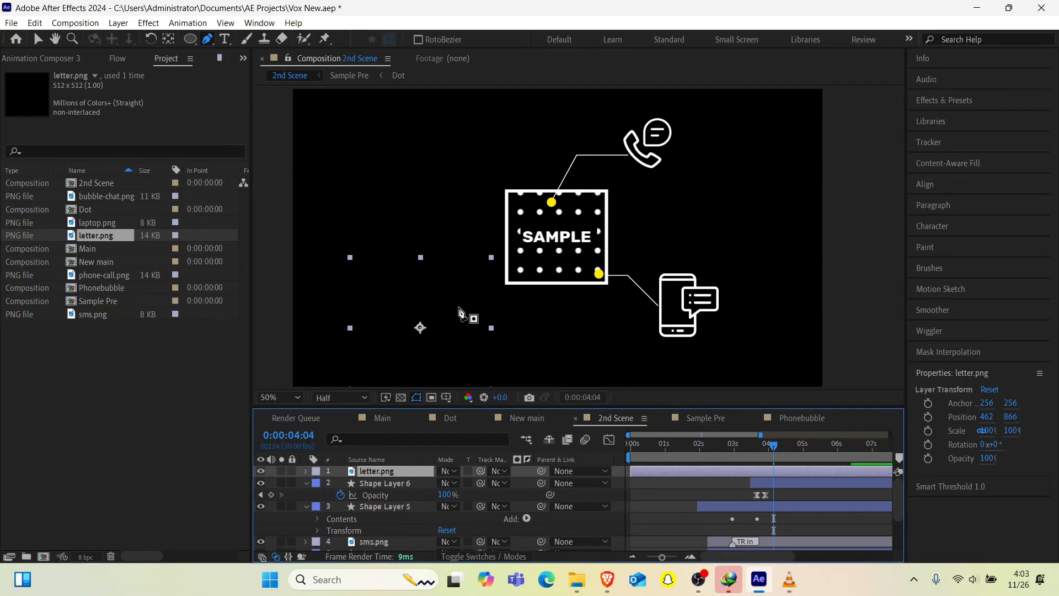
Step: Apply a Fill effect to letter.png and set its color to white (FFFFFF)
key("ctrl+space")
type("fil")
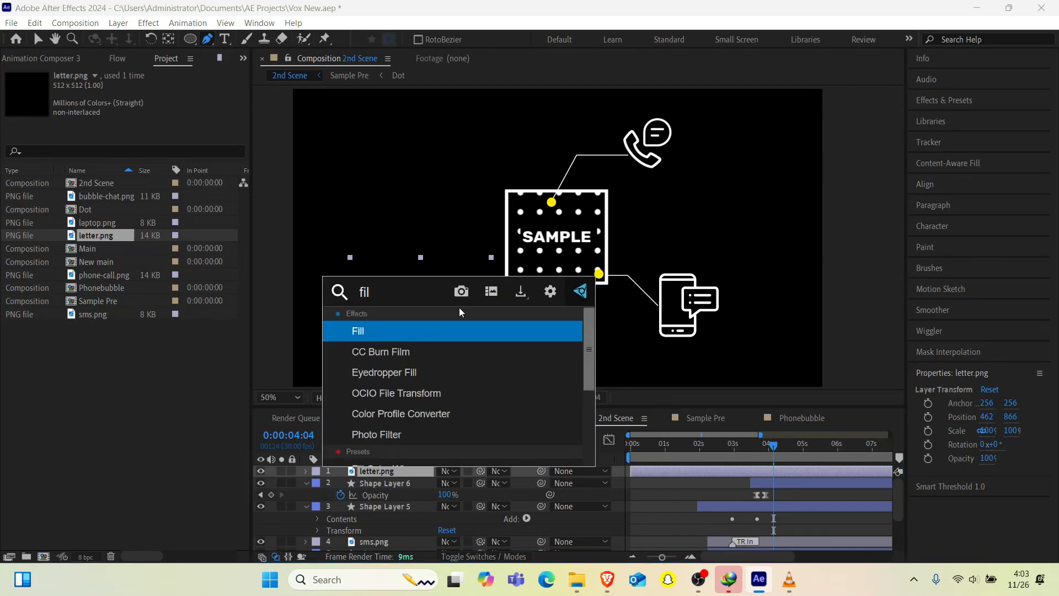
key("Return")
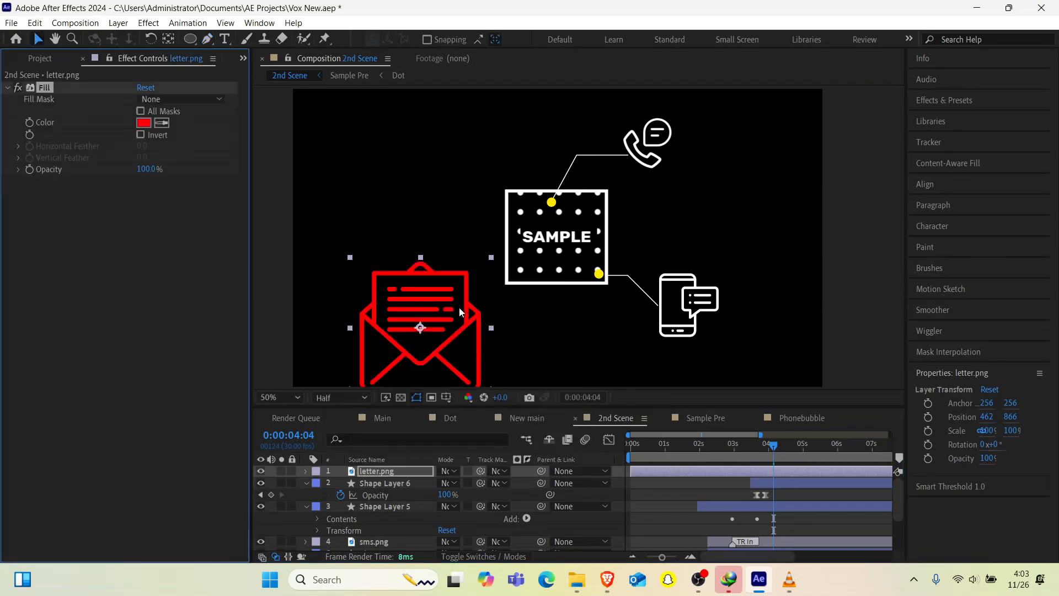
left_click(144, 122)
left_click_drag(189, 423, 41, 296)
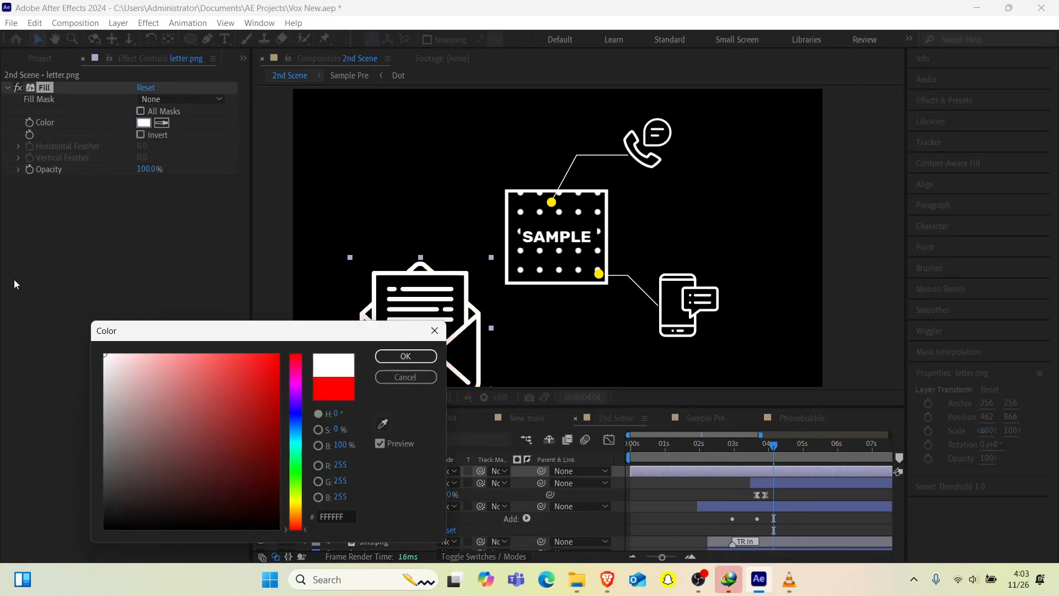
left_click(406, 356)
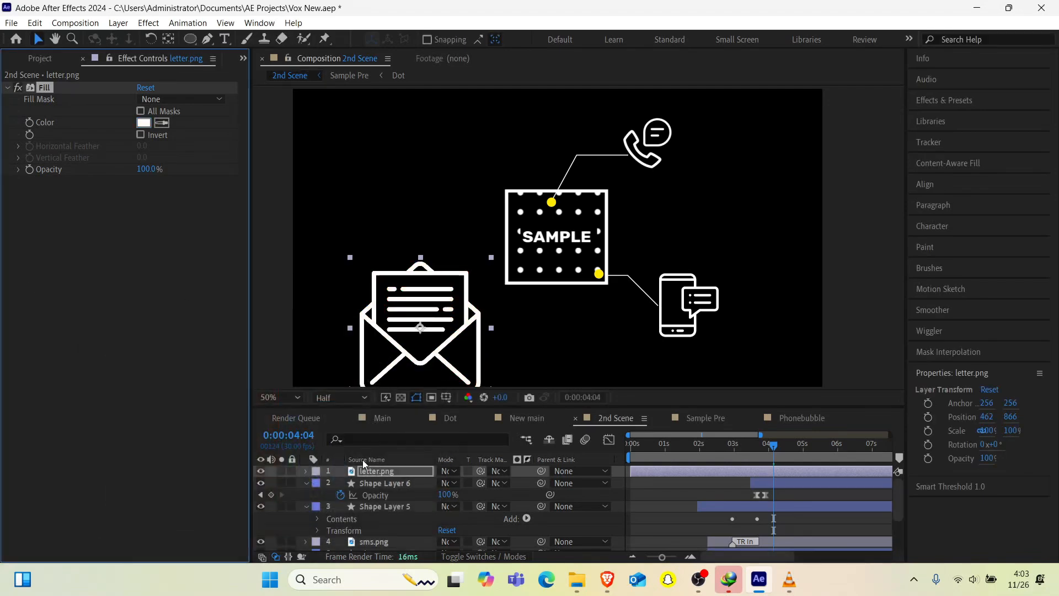
Step: Set the scale of the letter.png layer to 50%
key("s")
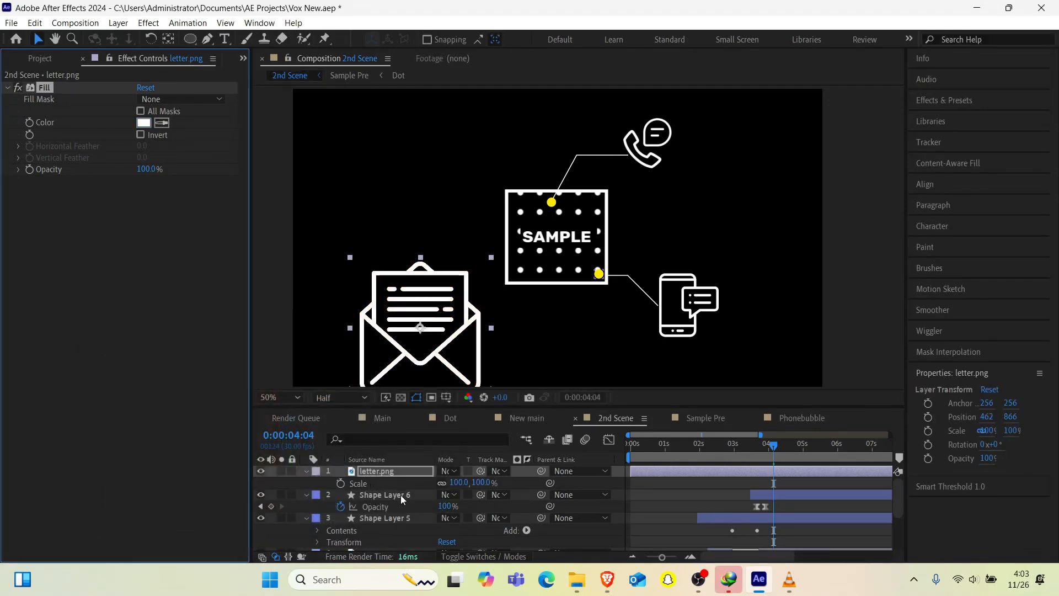
left_click(461, 482)
type("40")
key("Return")
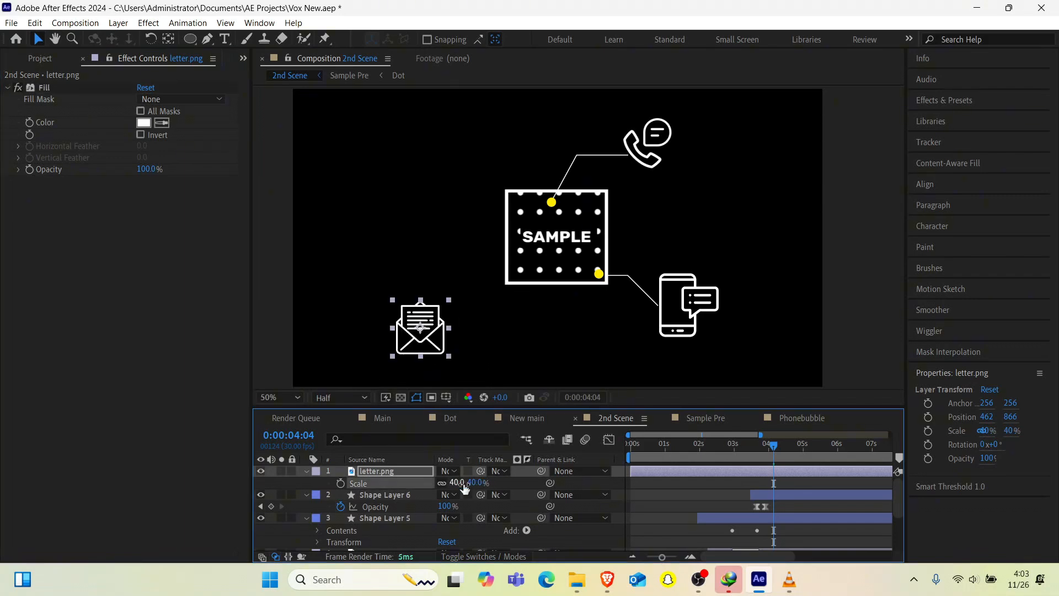
left_click(458, 482)
type("50")
key("Return")
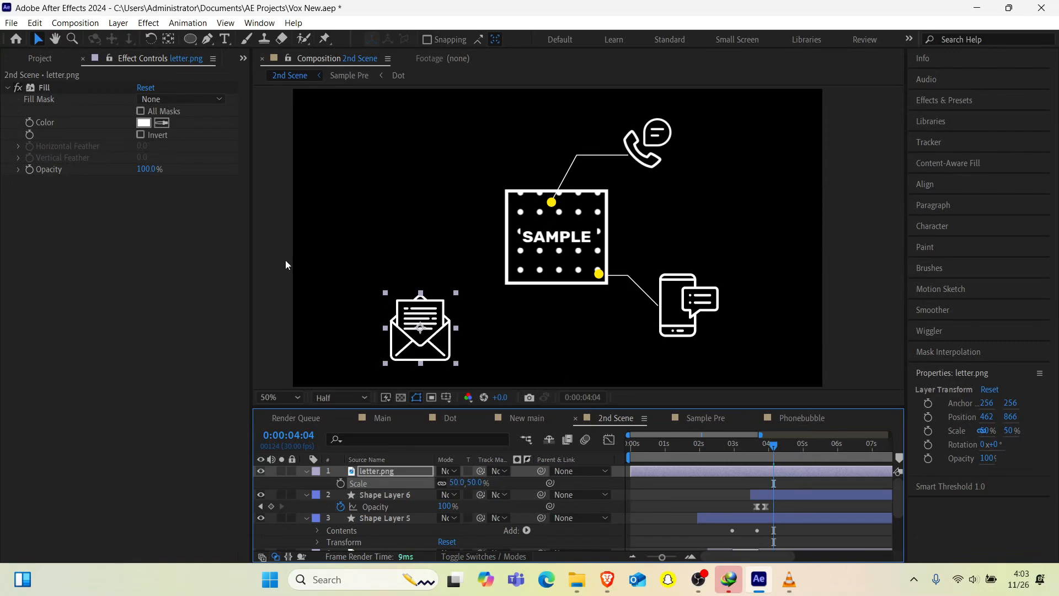
Step: Activate the Pen tool with no layer selected and collapse the expanded properties of all layers in the timeline
left_click(210, 39)
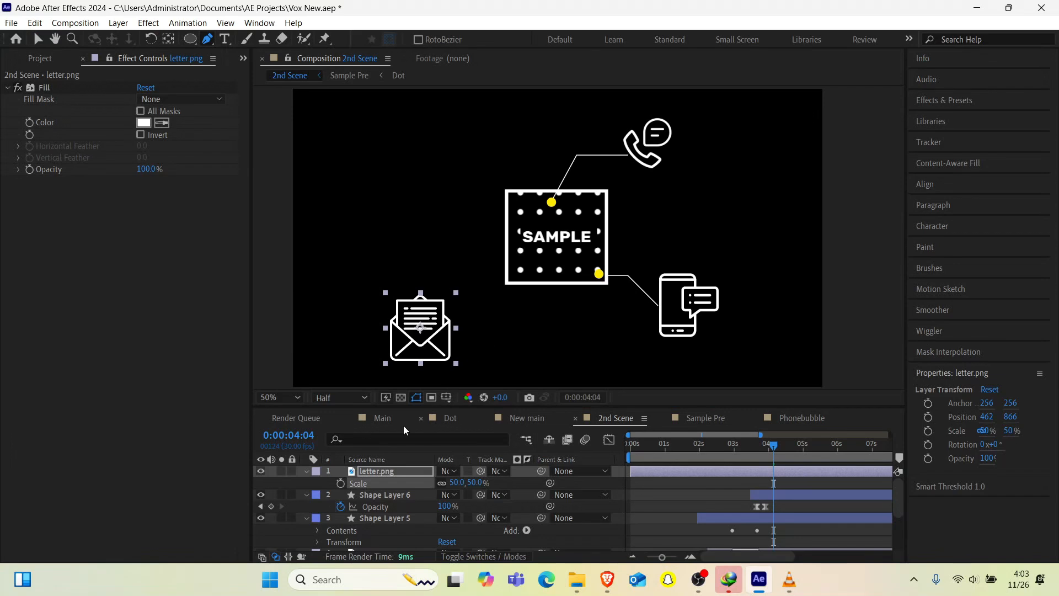
left_click(372, 478)
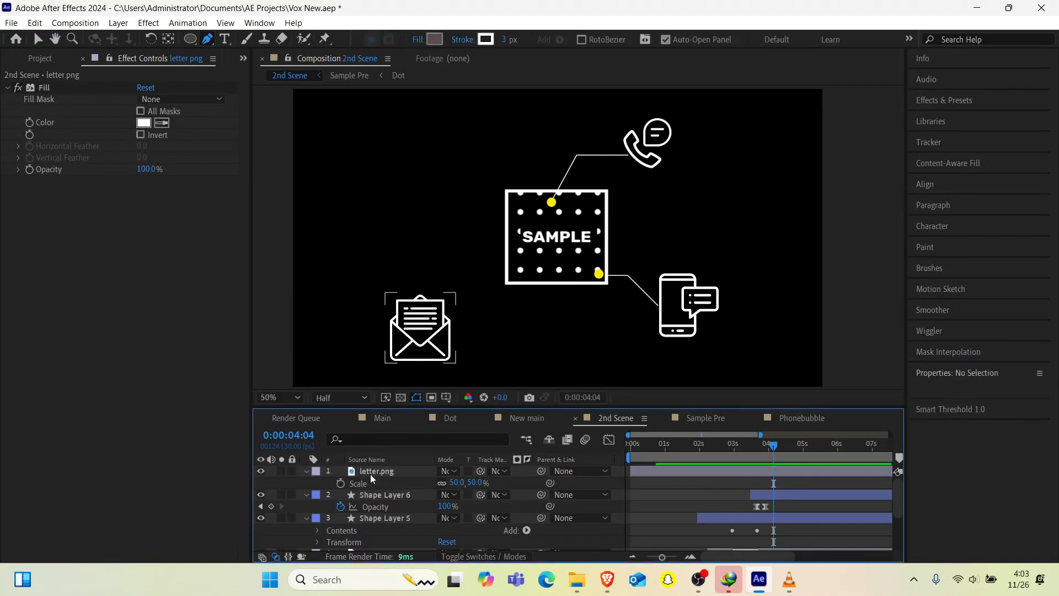
left_click(308, 472)
left_click(307, 483)
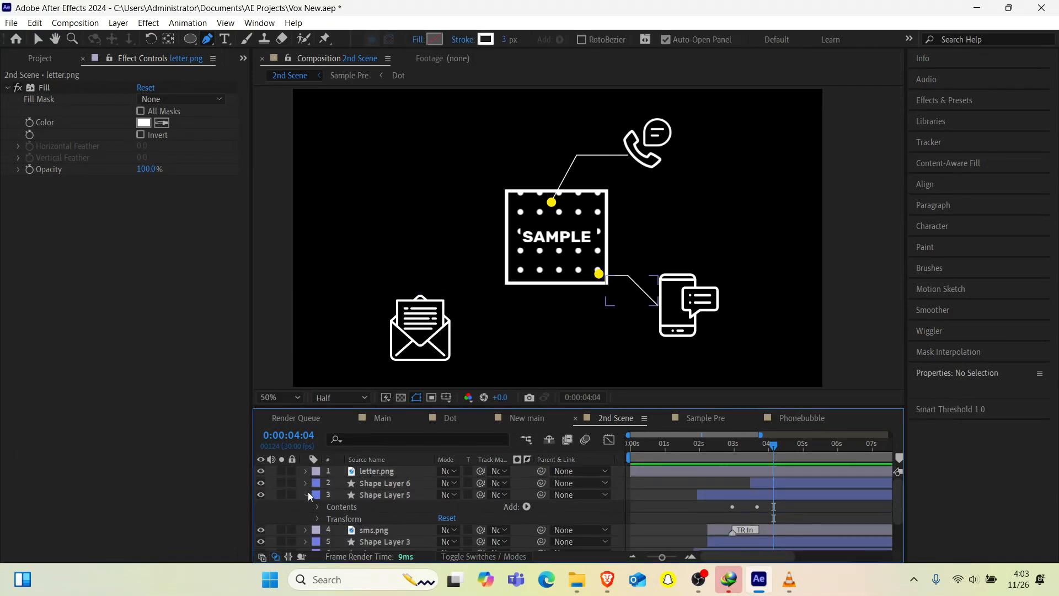
left_click(307, 494)
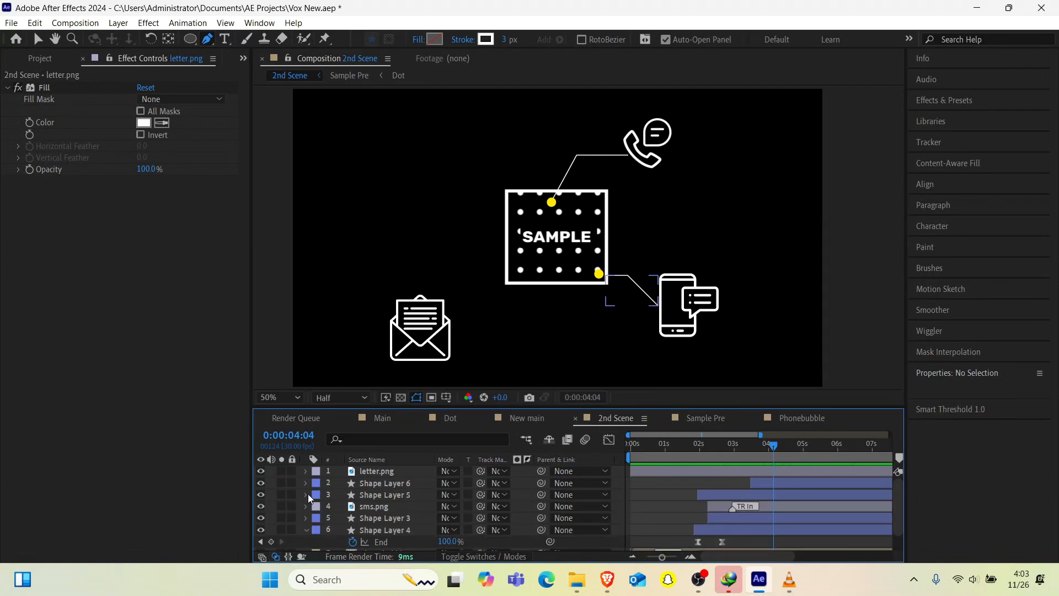
left_click(307, 529)
scroll(307, 528, "down", 1)
scroll(350, 497, "up", 1)
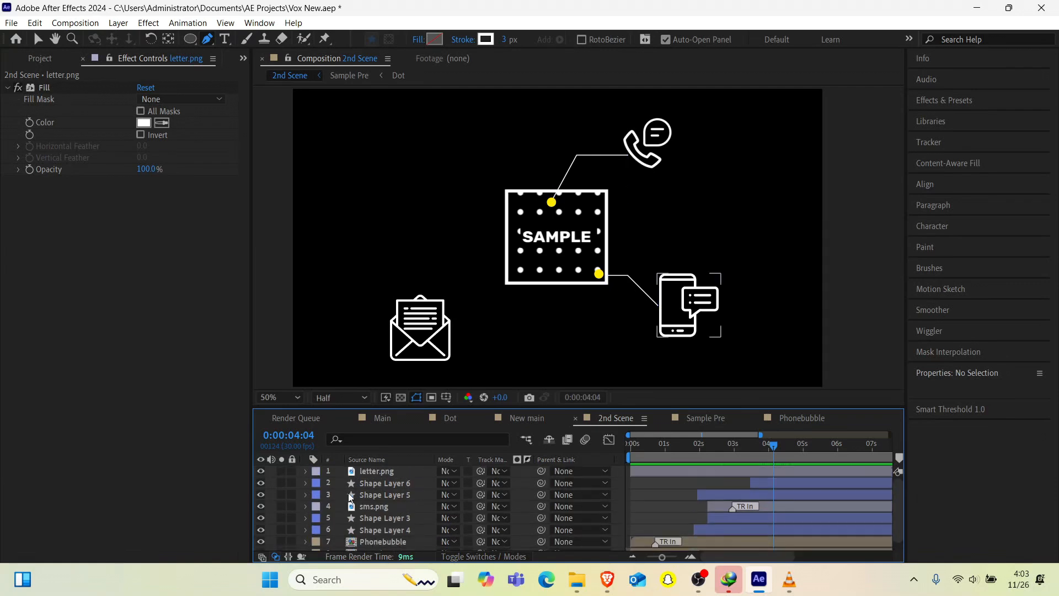
Step: Draw an angled connector line with the Pen tool from the letter icon to the lower edge of the SAMPLE box
left_click(454, 341)
left_click(510, 341)
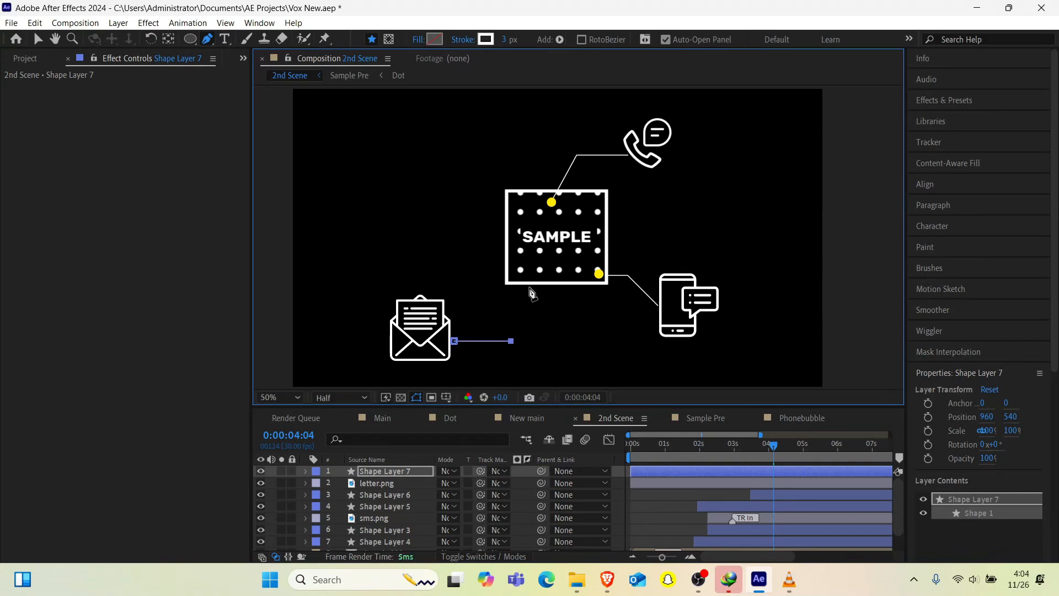
left_click(532, 284, "shift")
left_click_drag(512, 284, 536, 282)
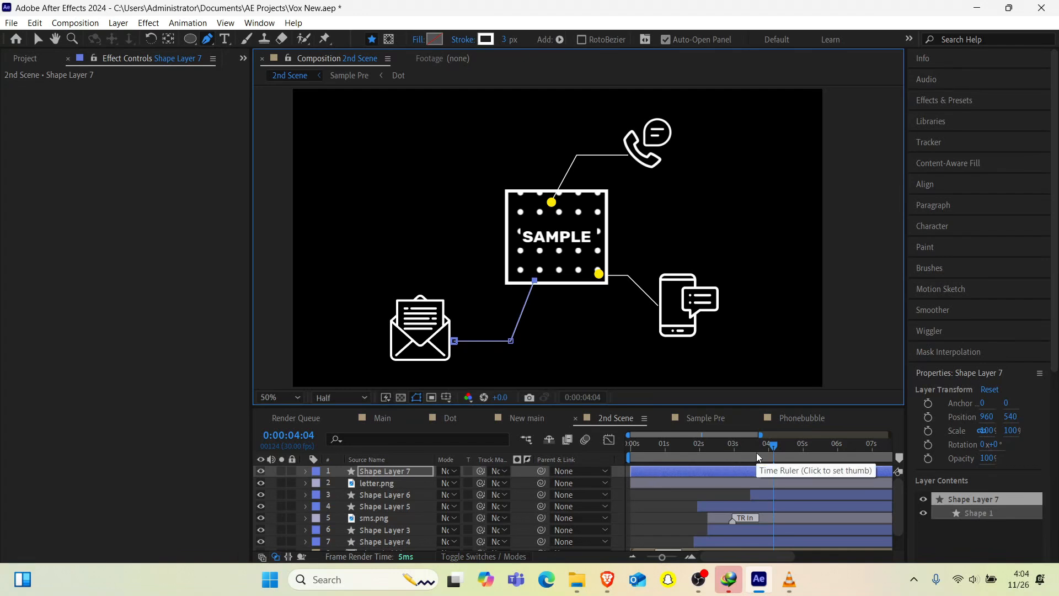
Step: Split the letter's connector line layer at 0:00:03:12 and delete the earlier part
left_click_drag(758, 446, 747, 451)
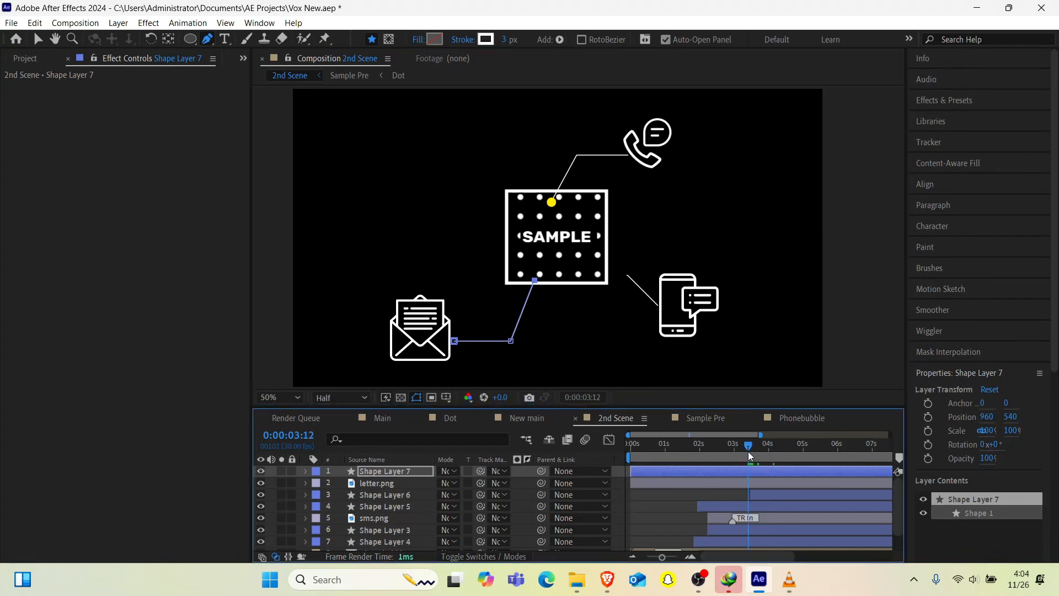
key("ctrl+shift+d")
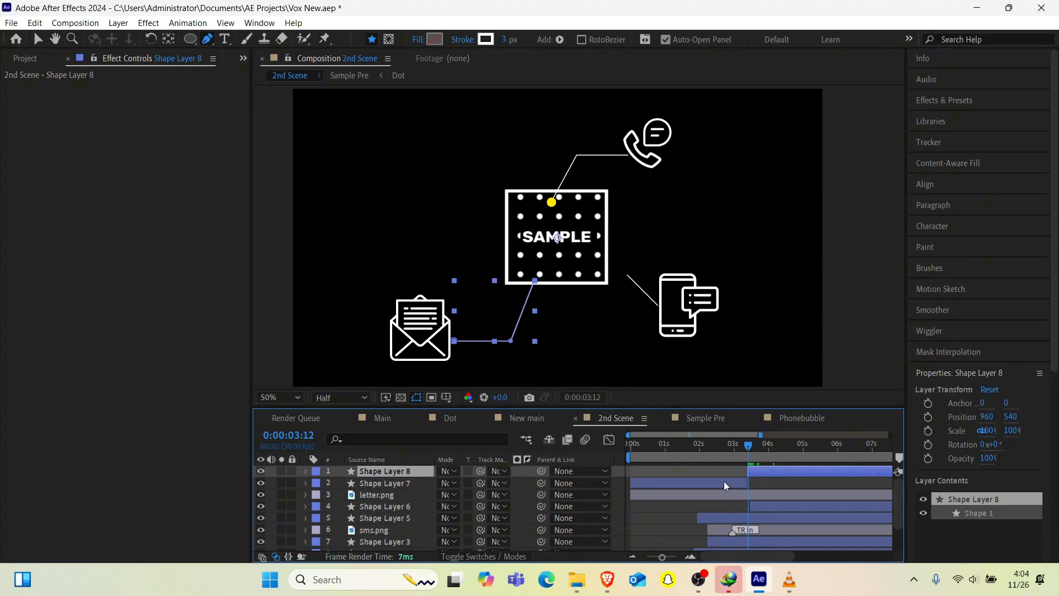
key("Delete")
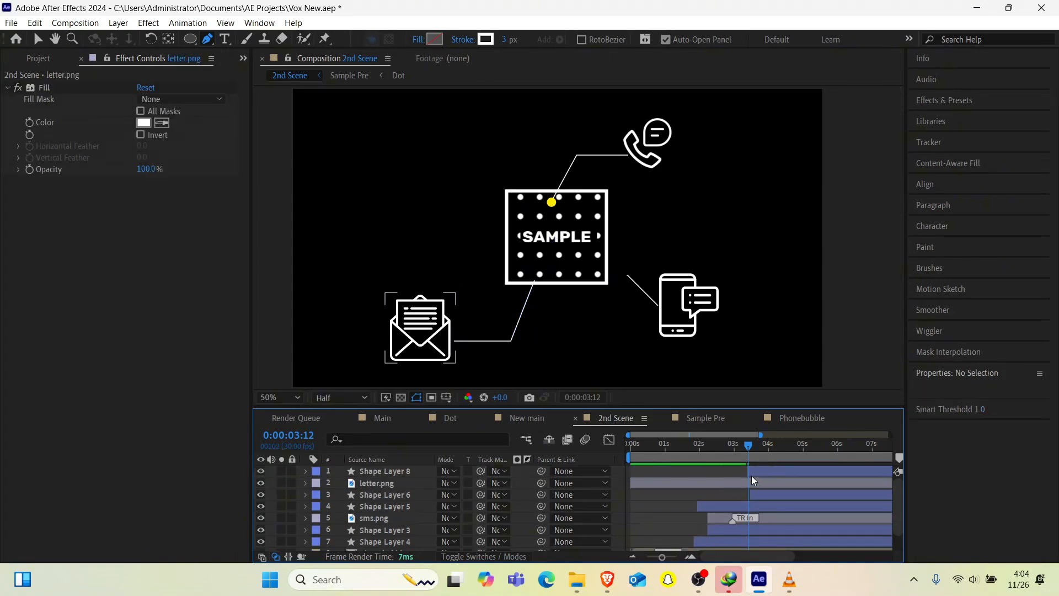
Step: Split the letter.png layer at 0:00:02:29 and delete the part before it
left_click(370, 483)
key("j")
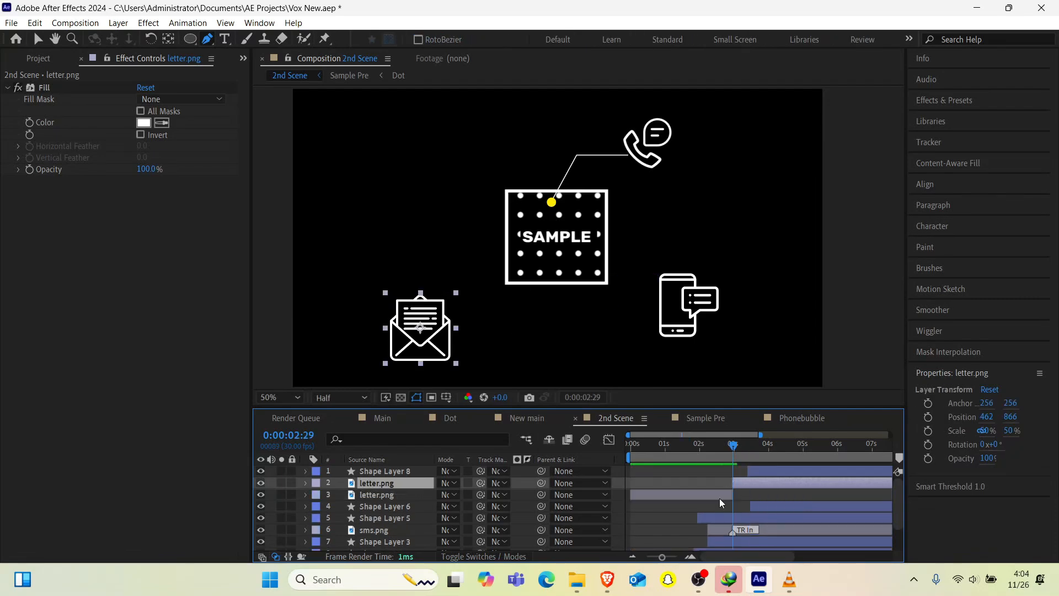
key("ctrl+shift+d")
key("Delete")
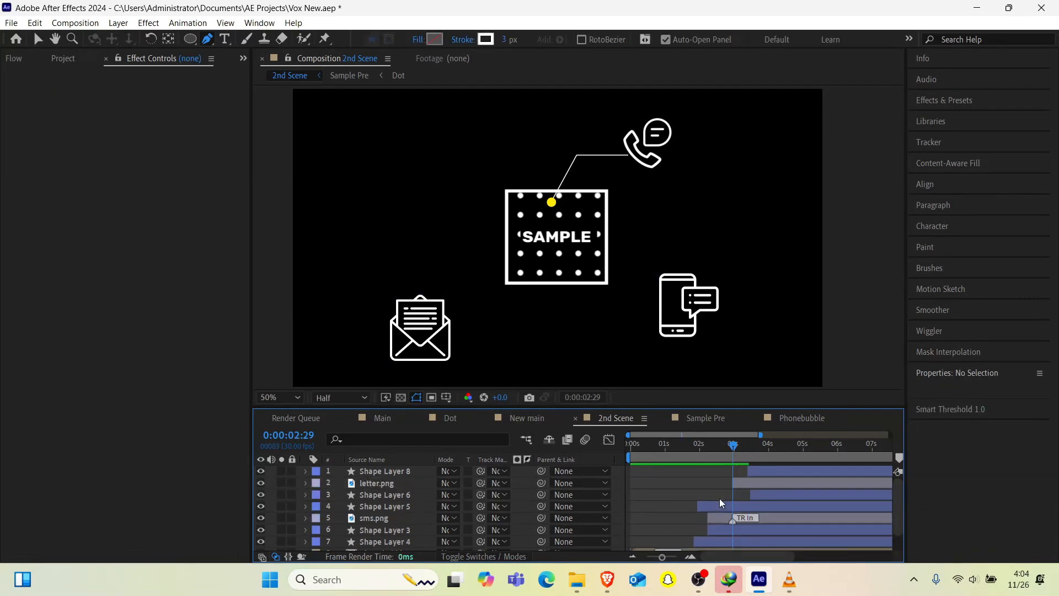
Step: Apply the Animation Composer Overshoot Scale preset as an In transition to letter.png with 1 bounce, and preview it
left_click(382, 487)
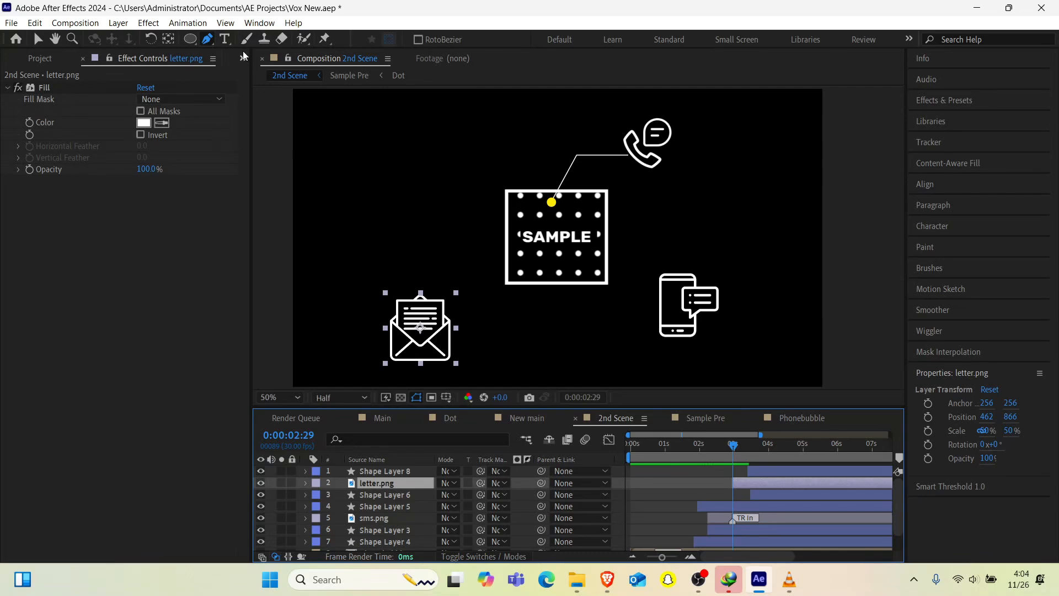
left_click(244, 58)
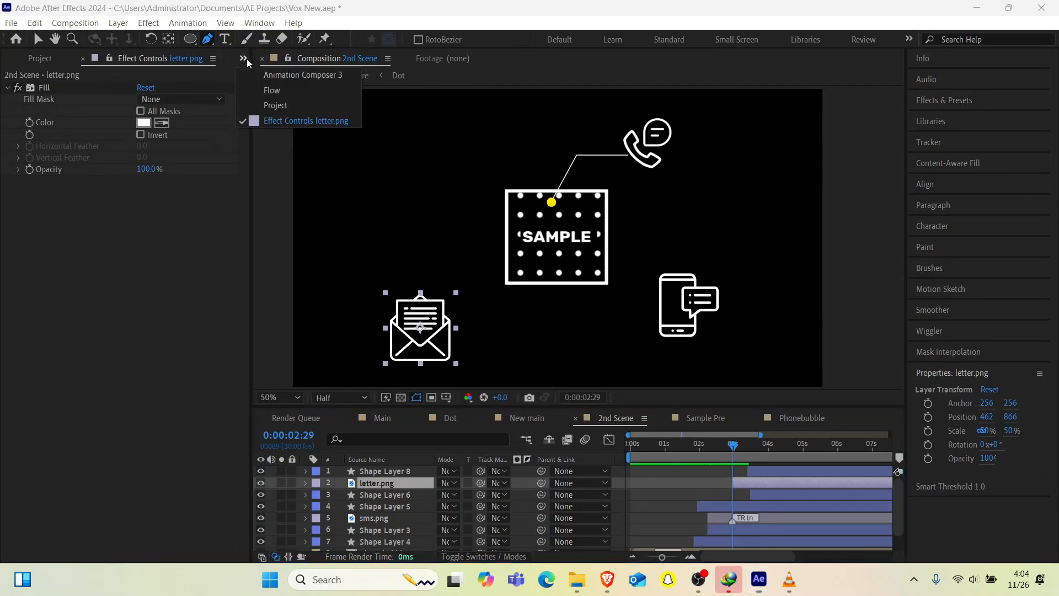
left_click(280, 76)
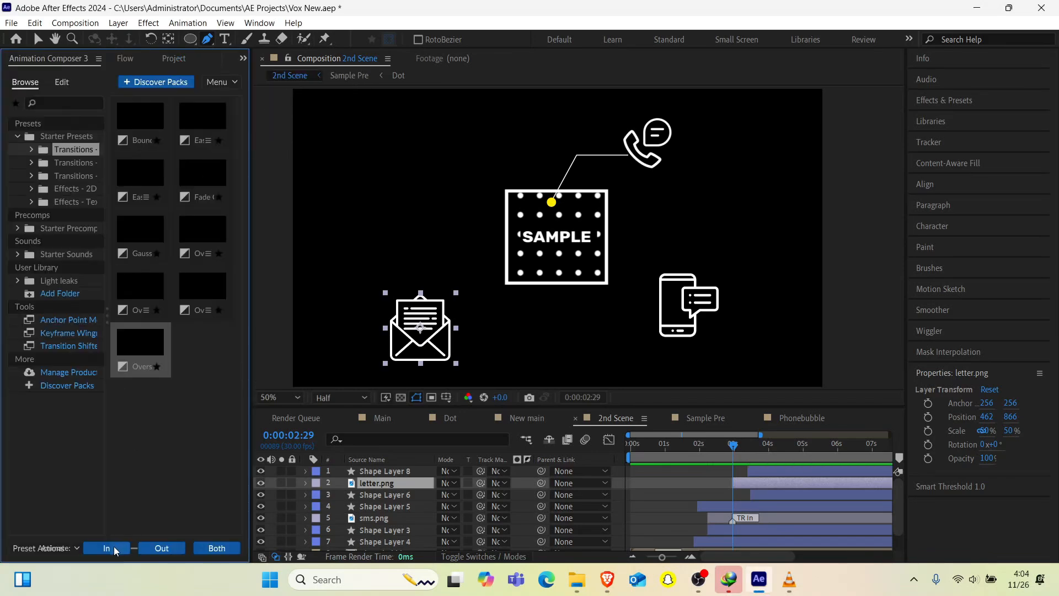
left_click(107, 547)
left_click(187, 205)
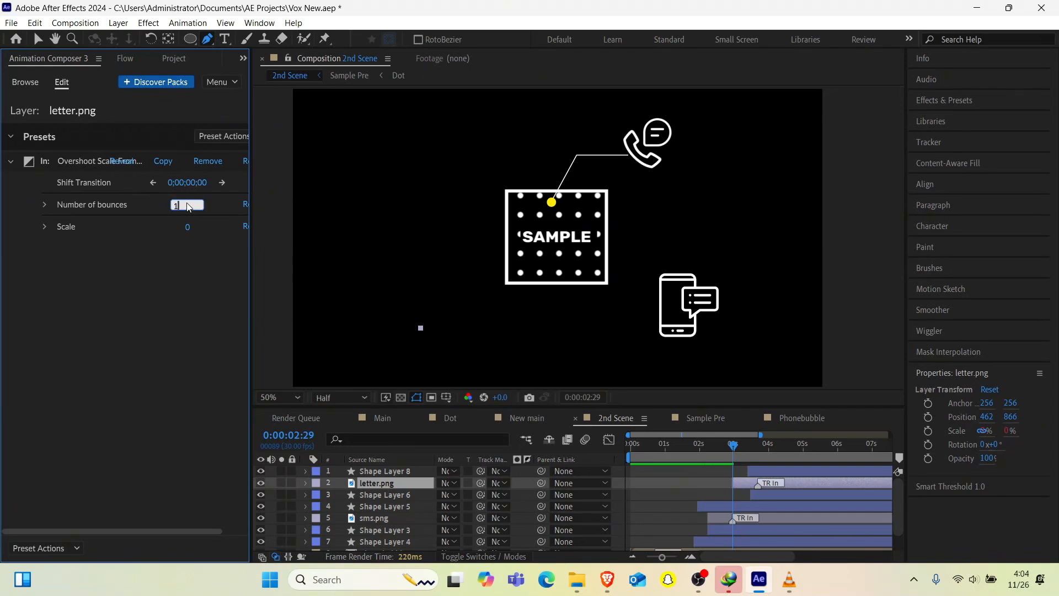
type("1")
key("Return")
key("space")
key("space")
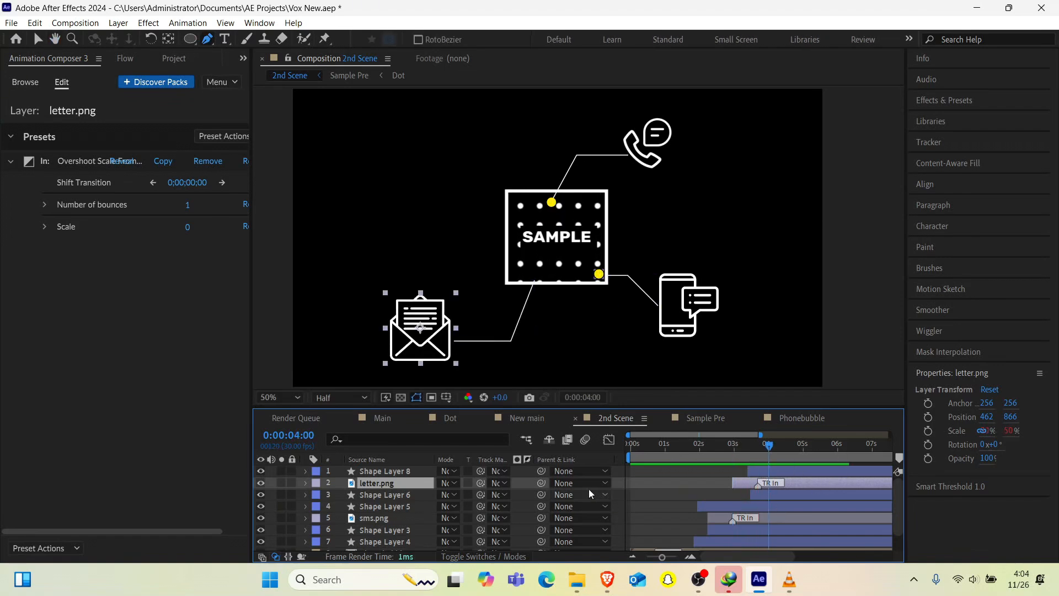
Step: Preview the letter's line animation and shift the line layer earlier so it starts at about the same time as letter.png
left_click(379, 471)
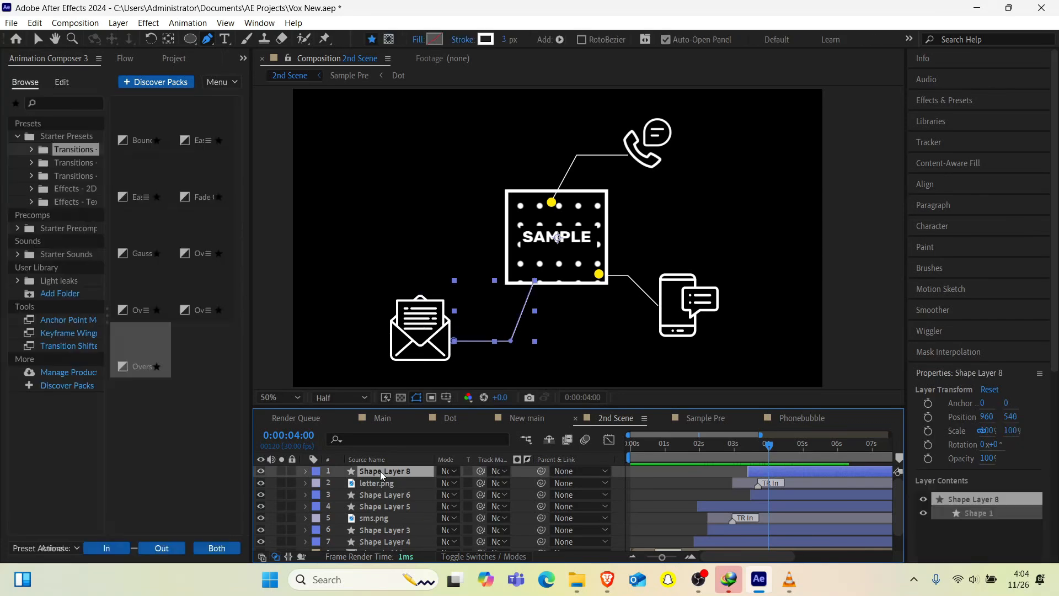
left_click(698, 444)
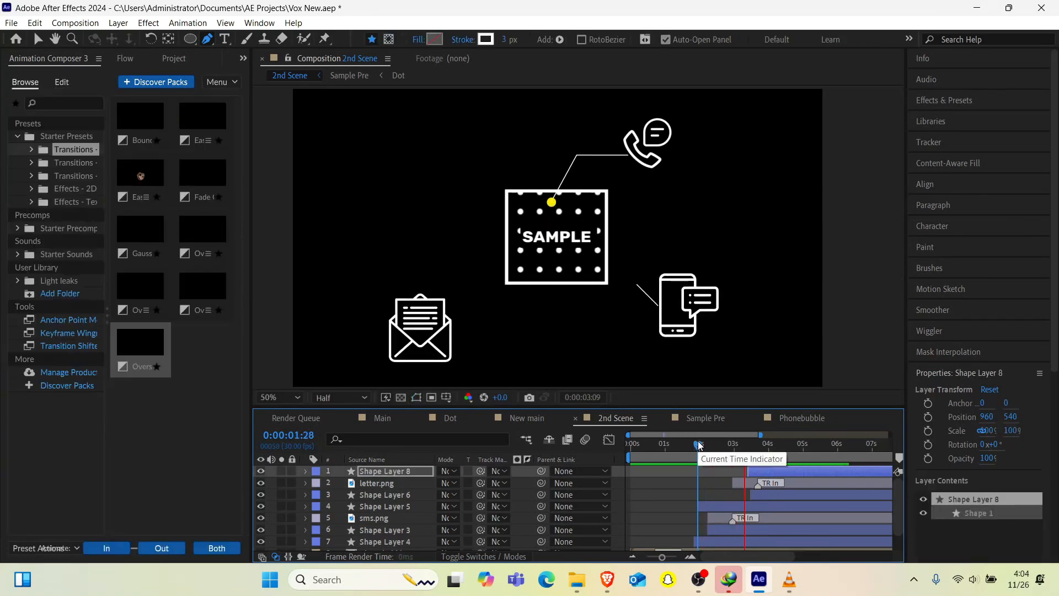
key("space")
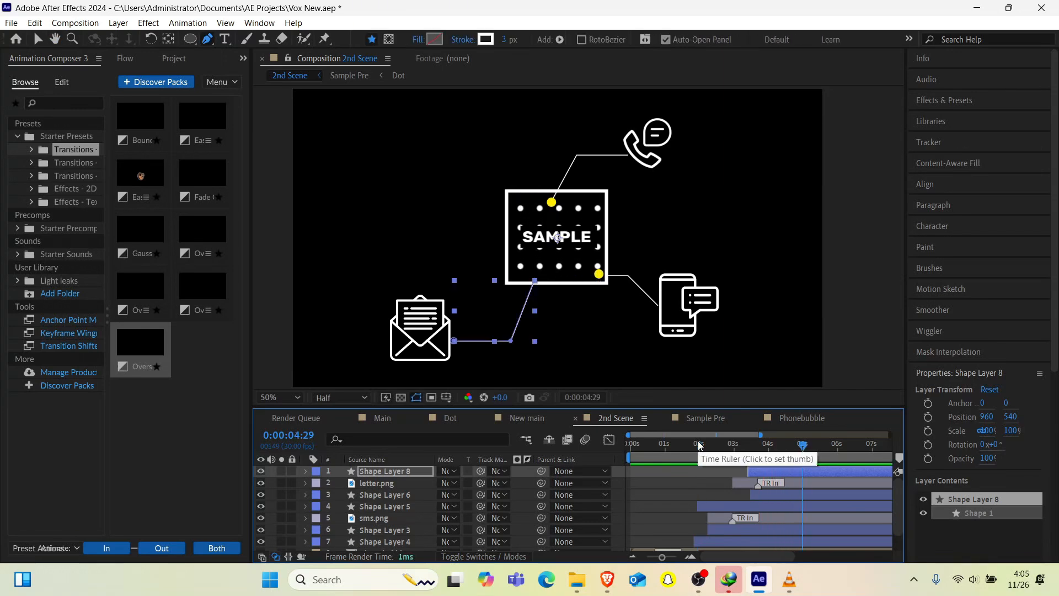
left_click_drag(770, 476, 753, 474)
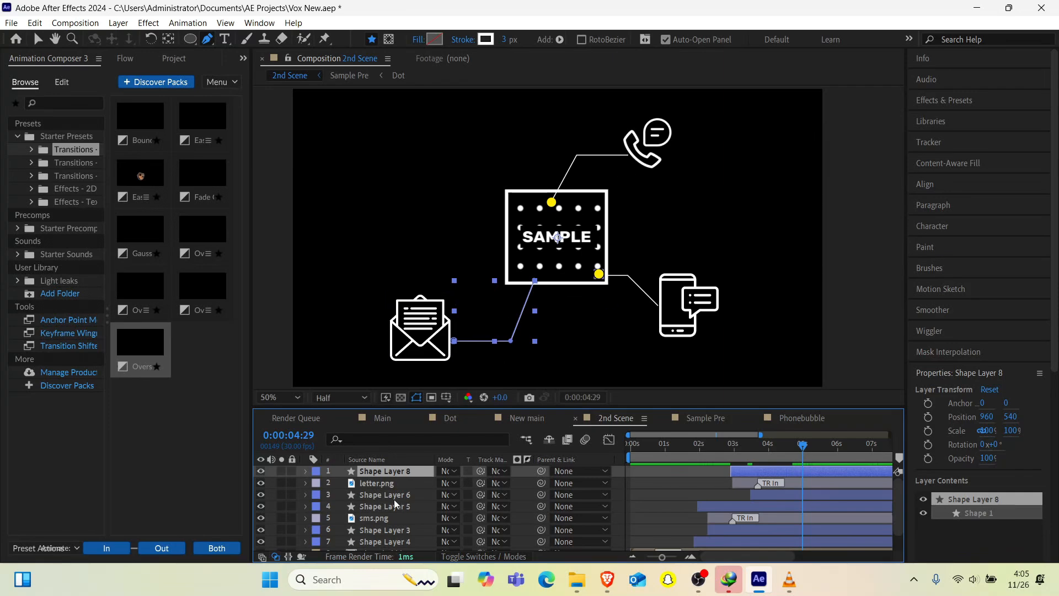
Step: Duplicate the yellow dot layer Shape Layer 6, move the copy to the top of the layer stack and rename it Point
left_click(379, 510)
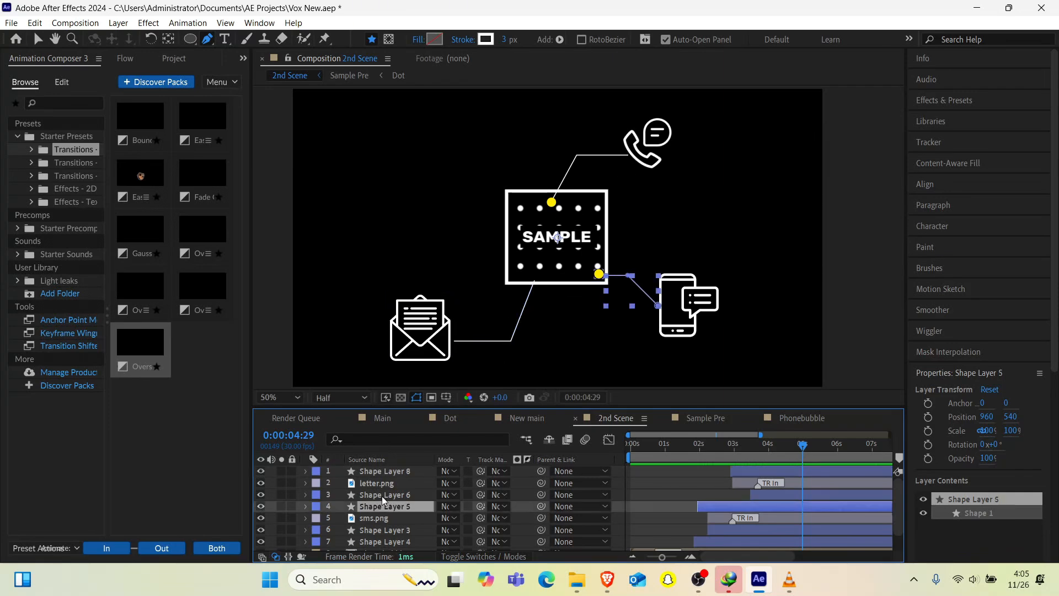
left_click(381, 495)
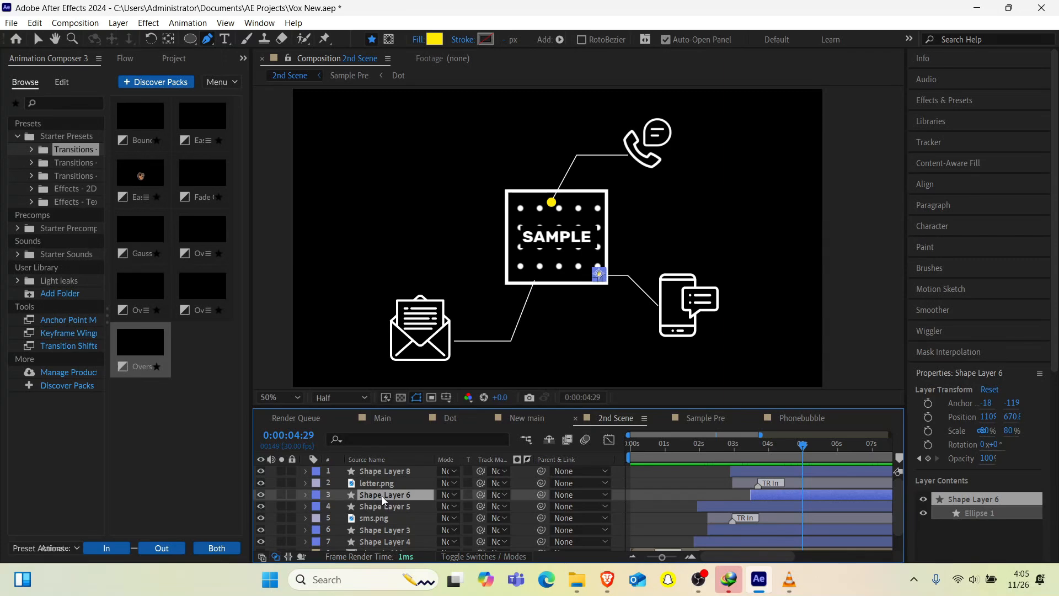
key("ctrl+d")
left_click_drag(382, 495, 379, 470)
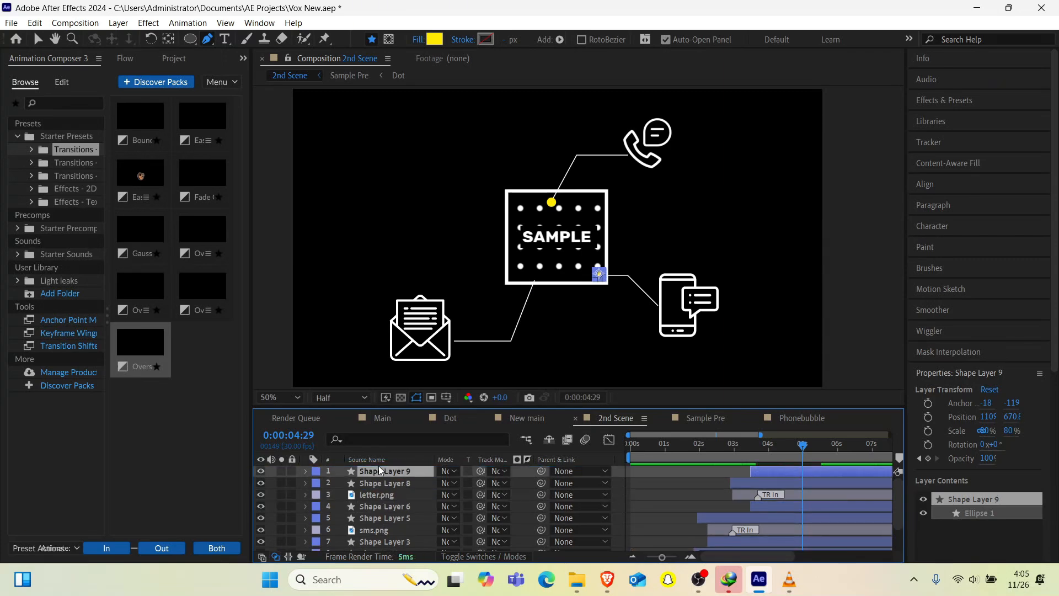
key("Return")
type("Point")
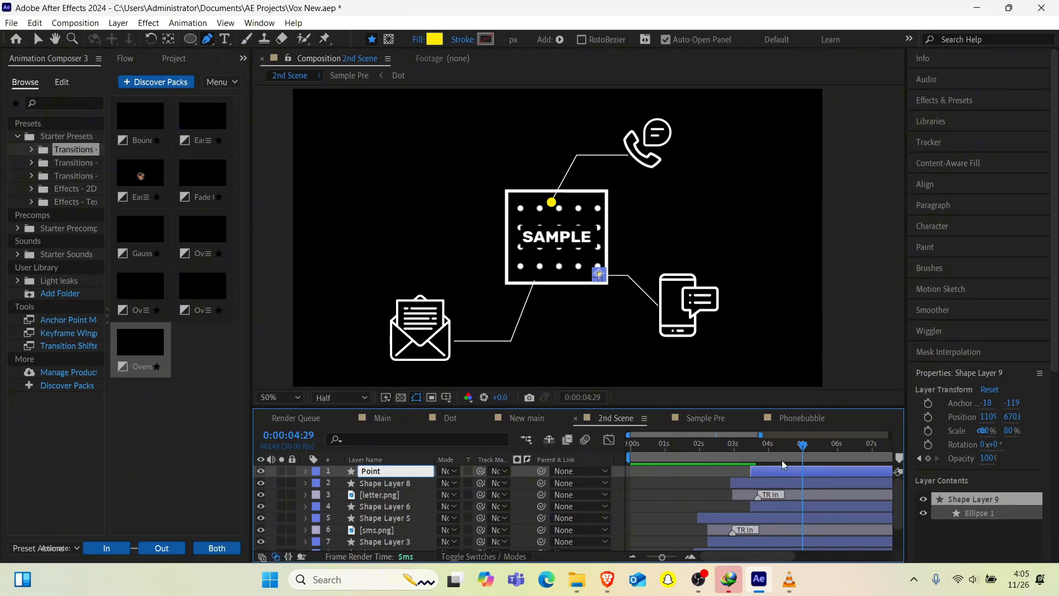
Step: Move the Point dot horizontally inside the SAMPLE box to the end of the letter's connector line
left_click(764, 473)
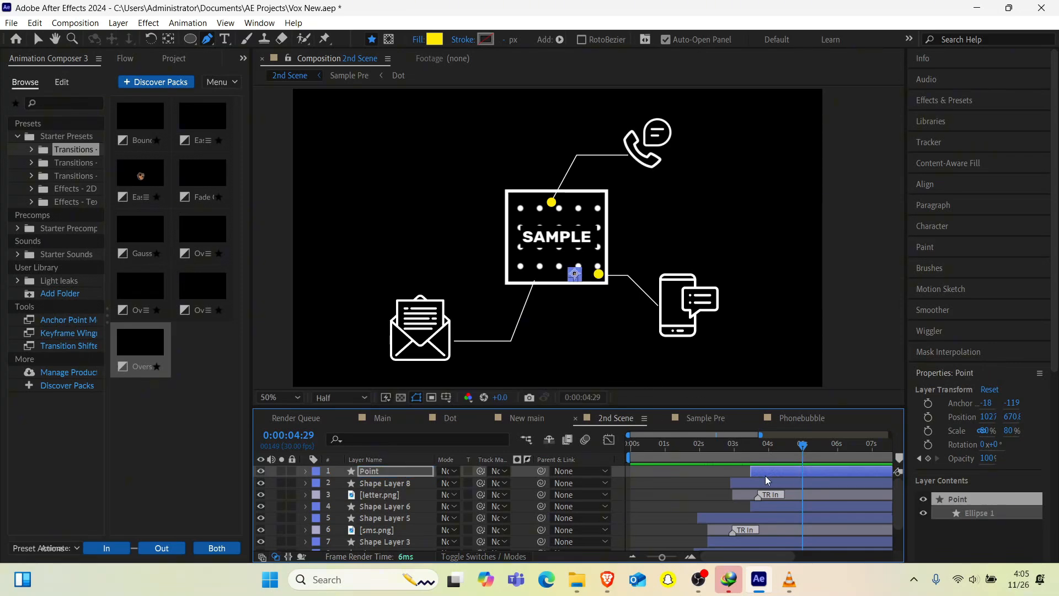
key("Left")
key("Left")
key("Left")
key("Left")
key("Left")
key("Left")
key("Left")
key("Left")
Step: Reveal the Point layer's opacity keyframes, shift the layer to start at about 0:00:04:02 and preview the animation
key("t")
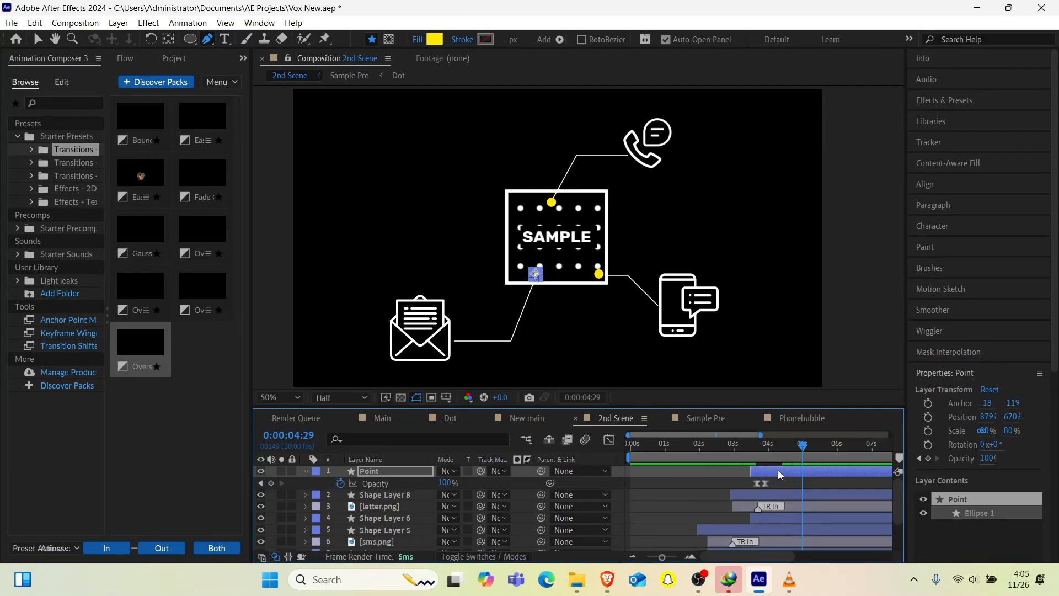
left_click_drag(744, 446, 789, 472)
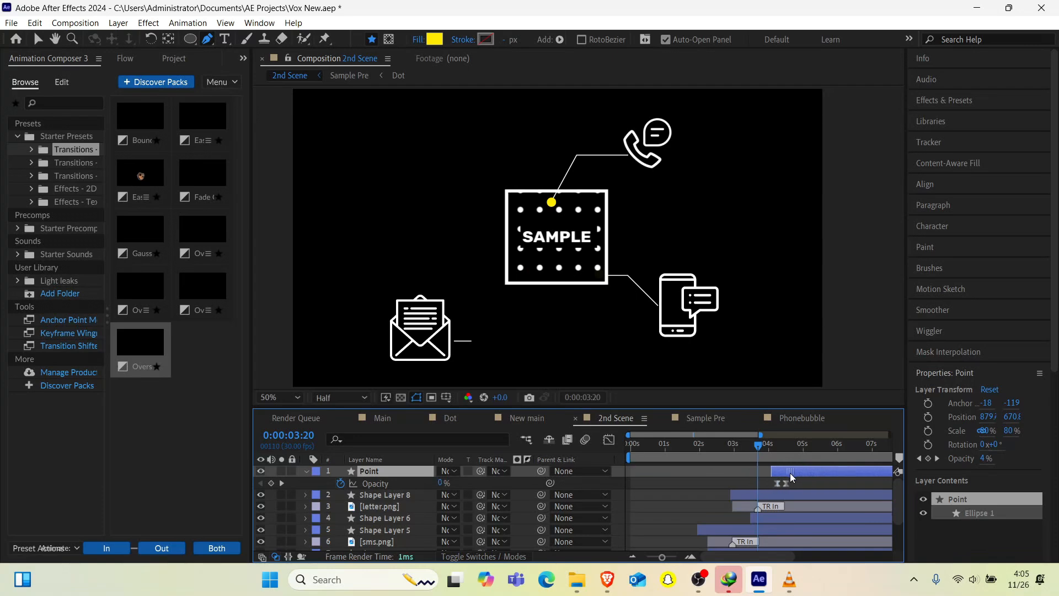
left_click(706, 453)
key("space")
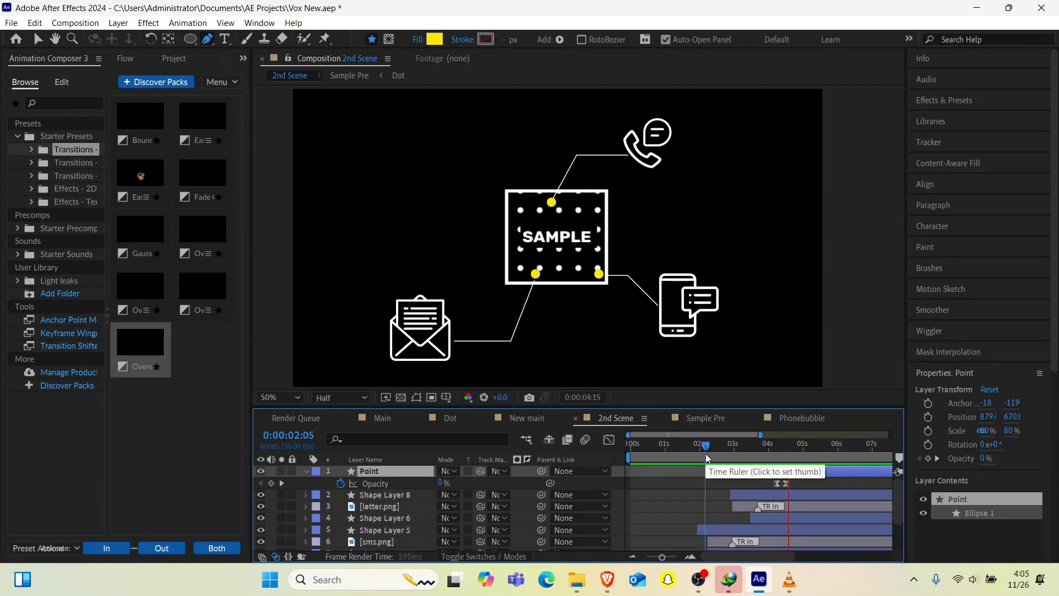
key("space")
Step: Fine-tune the Point dot's position to about 879, 680 at the line's end and replay the animation
key("Return")
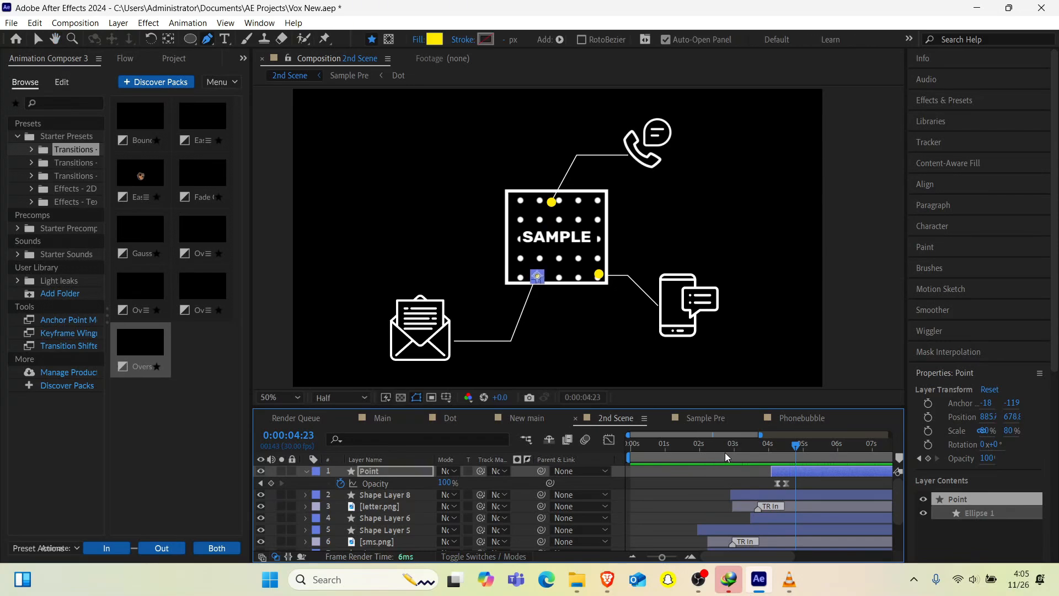
left_click(702, 457)
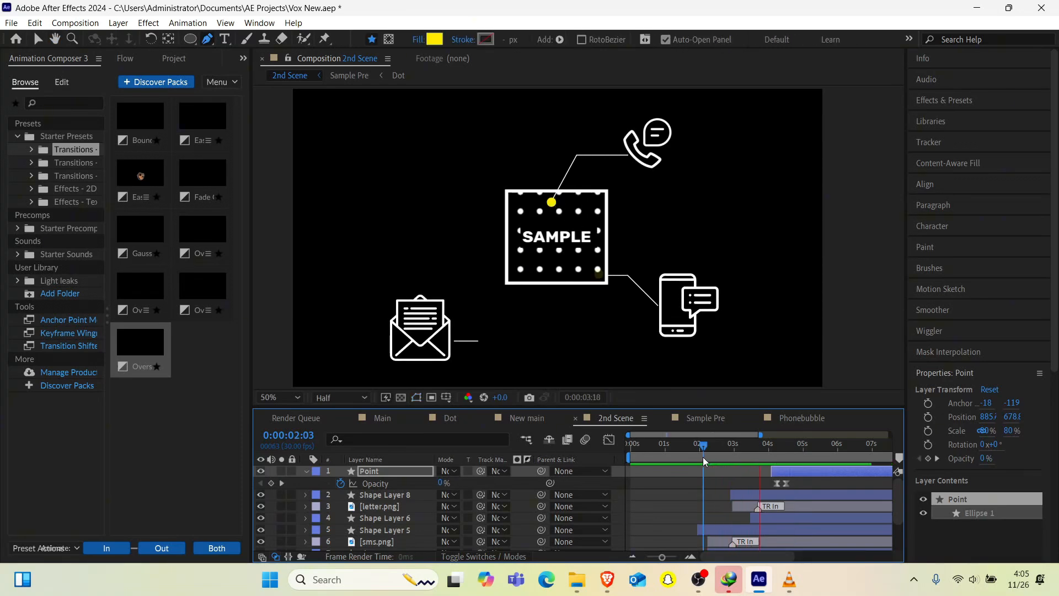
key("space")
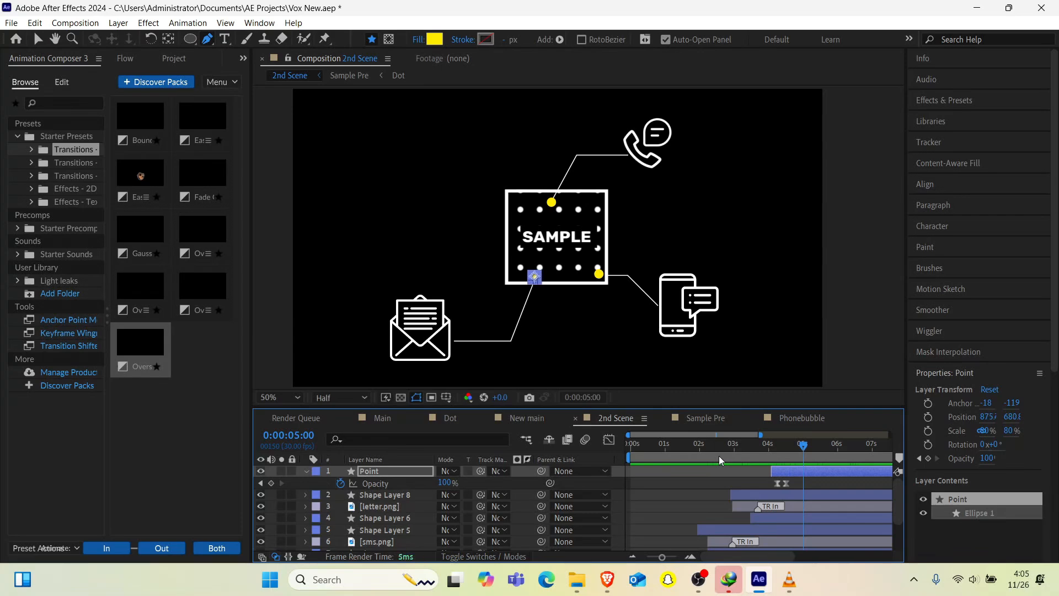
left_click(689, 444)
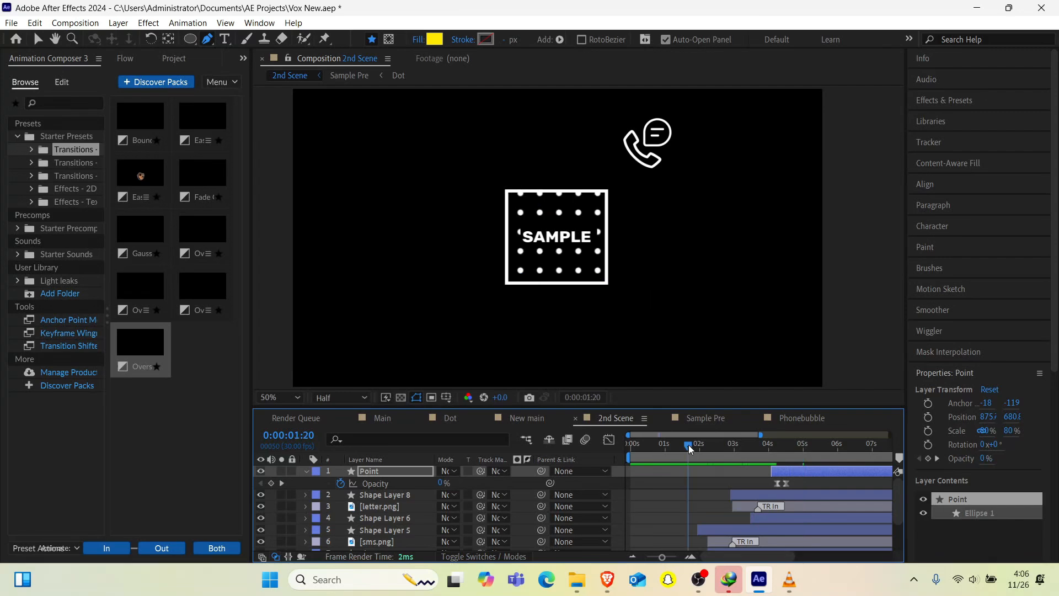
key("space")
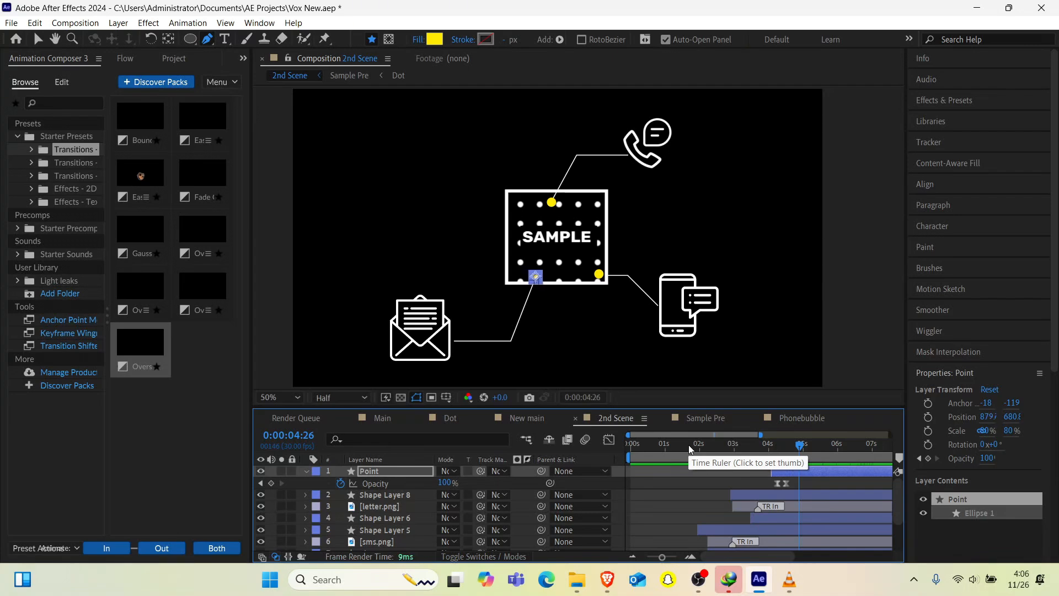
Step: Add laptop.png from the project to the 2nd Scene composition above the SAMPLE box and set its scale to 50%
left_click(242, 58)
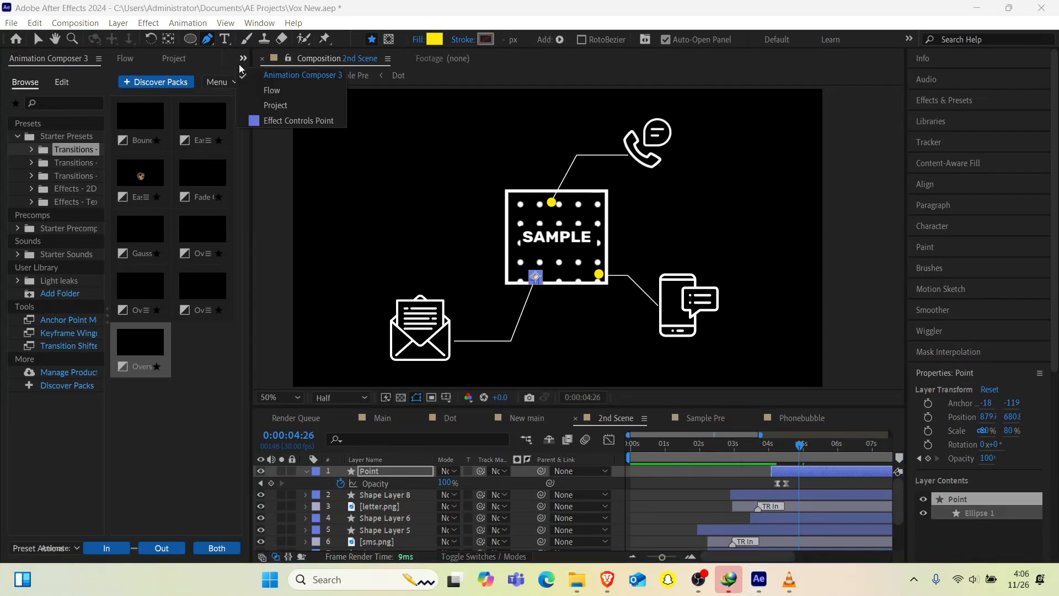
left_click(256, 105)
left_click_drag(97, 223, 472, 145)
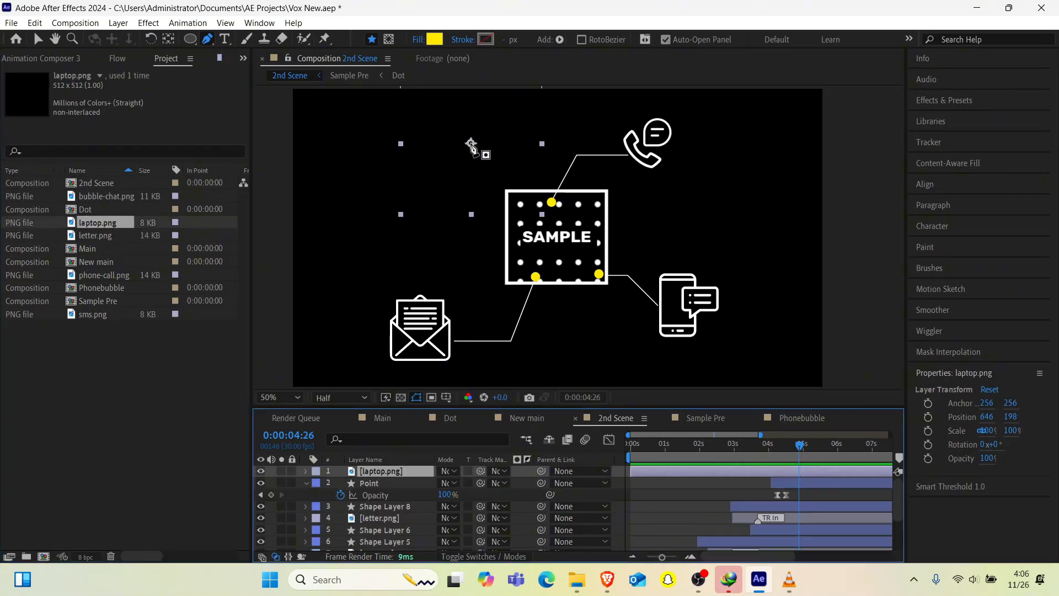
key("s")
left_click_drag(484, 483, 459, 483)
Step: Apply a white Fill effect to laptop.png and place the icon above the letter icon at about 436, 240
key("ctrl+space")
type("fill")
key("Return")
left_click(143, 122)
left_click(399, 359)
left_click_drag(479, 152, 421, 164)
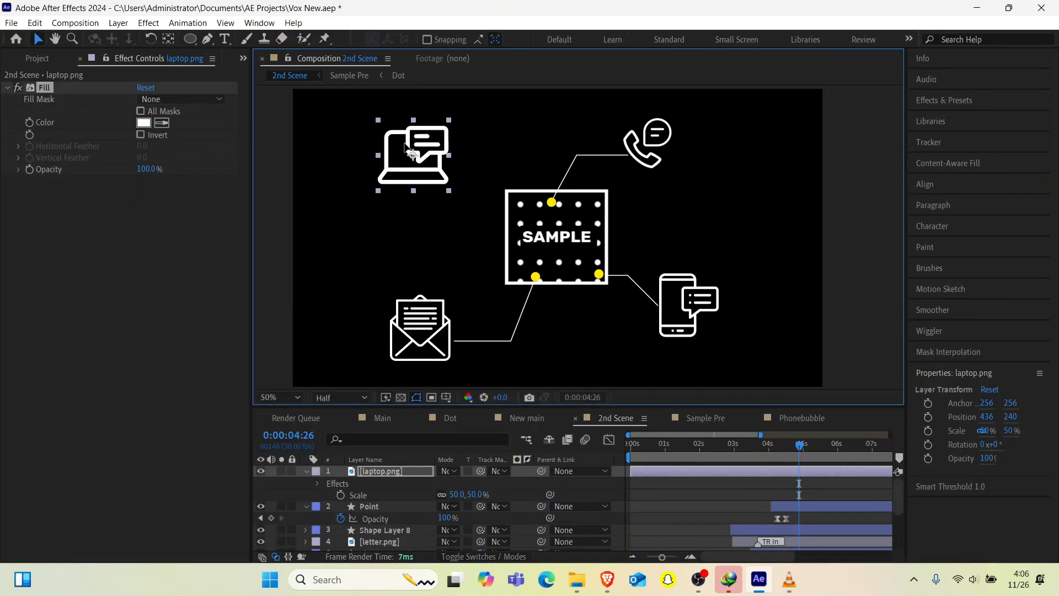
Step: Enlarge the phone call icon slightly and nudge it away from the end of its connector line
left_click(648, 144)
key("s")
left_click_drag(455, 532, 463, 534)
key("shift+Right")
key("shift+Right")
Step: Set the laptop.png scale to 55% and move the icon farther from the SAMPLE box, to about 356, 250
left_click(438, 167)
left_click(459, 495)
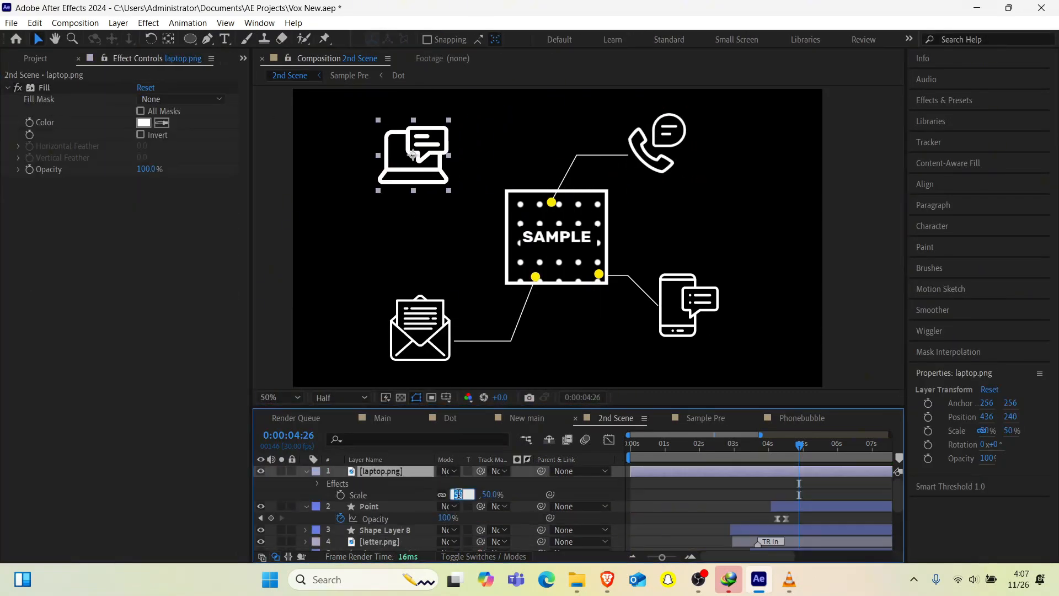
type("55")
left_click_drag(414, 157, 391, 160)
Step: Split the laptop.png layer at 0:00:04:02 and delete the earlier part
left_click_drag(799, 445, 771, 450)
key("ctrl+shift+d")
key("Delete")
Step: Apply the Overshoot Scale preset as an In transition to laptop.png and open its number of bounces for editing
left_click(243, 58)
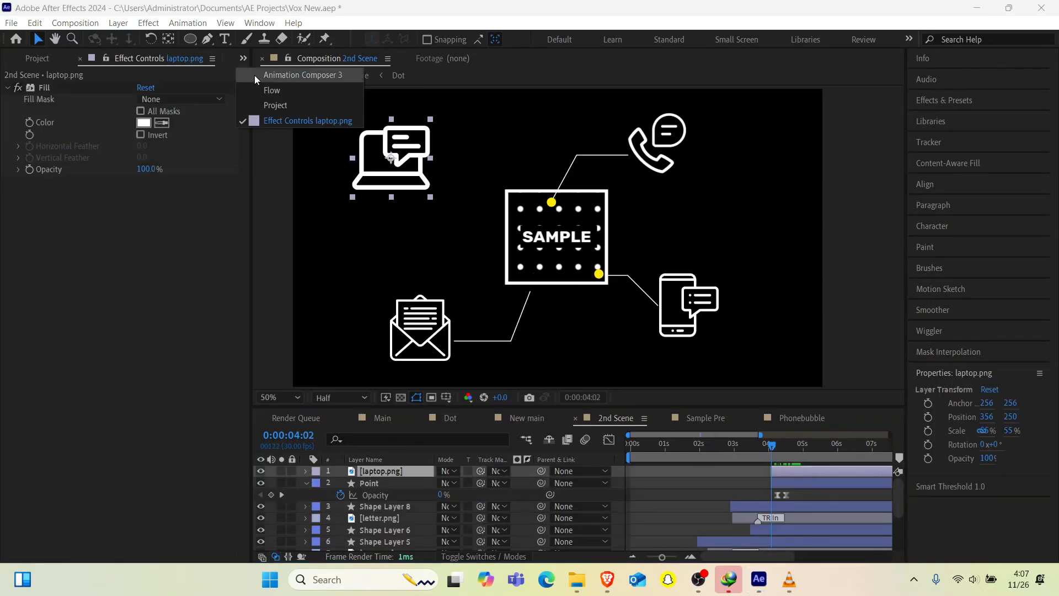
left_click(288, 74)
left_click(107, 547)
left_click(187, 206)
Step: At 0:00:05:00, draw an angled connector line with the Pen tool from the laptop icon into the SAMPLE box
left_click(803, 444)
key("g")
left_click(436, 161)
left_click(475, 223)
left_click(517, 222)
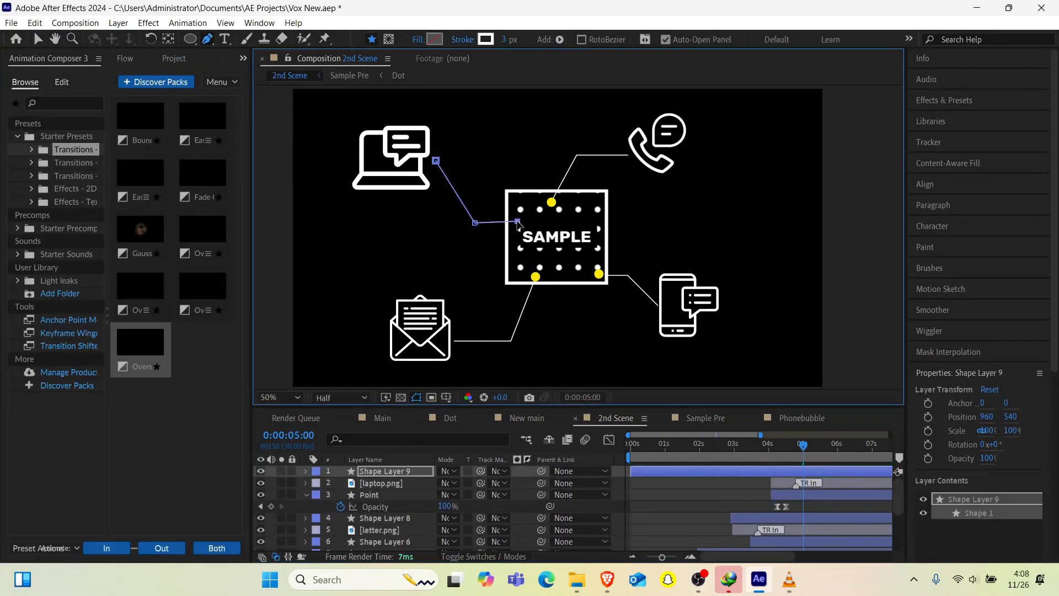
Step: Split the laptop connector line's layer at about 0:00:04:03, delete the earlier part, and paste the line-drawing animation onto it
left_click(375, 472)
left_click(772, 457)
key("ctrl+shift+d")
left_click(697, 481)
key("Delete")
key("space")
key("ctrl+v")
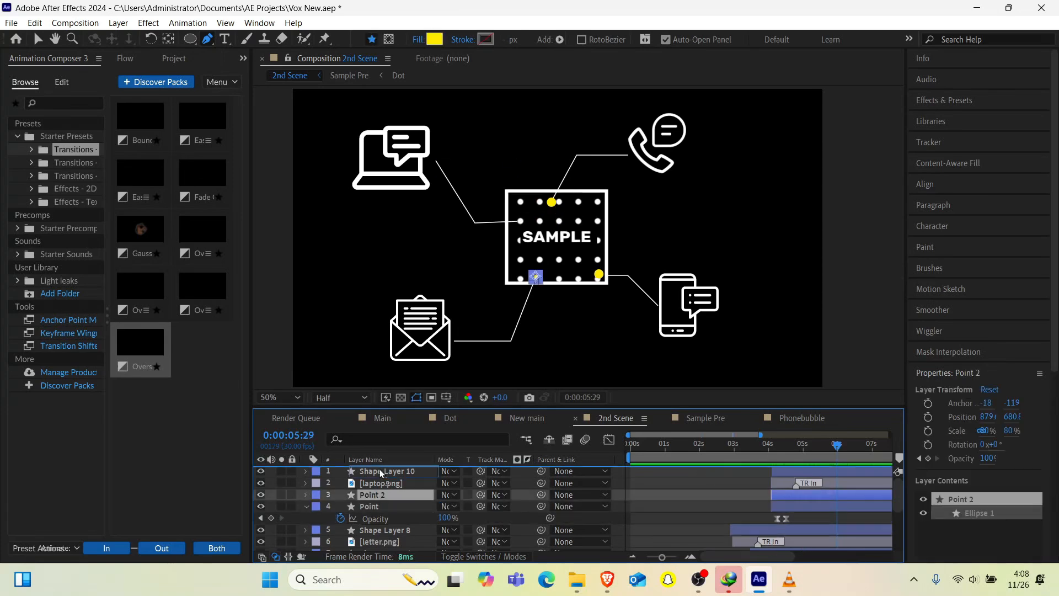
Step: Place the duplicated yellow dot on the laptop line's end at about 829, 480 and delay its layer start to about 5.7 seconds
left_click(733, 457)
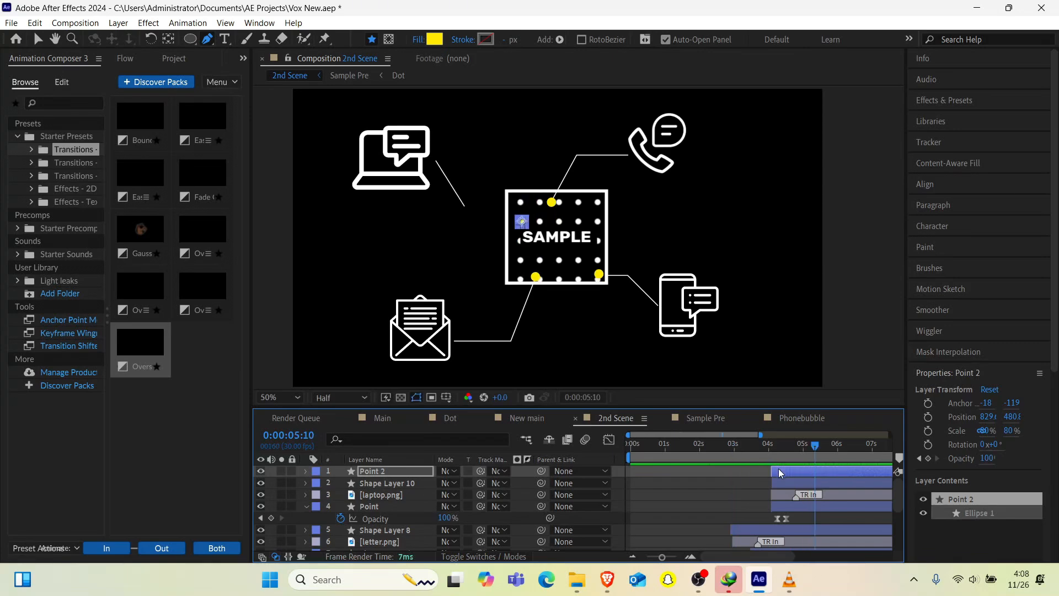
right_click(781, 472)
left_click_drag(792, 474, 810, 474)
left_click_drag(760, 444, 852, 470)
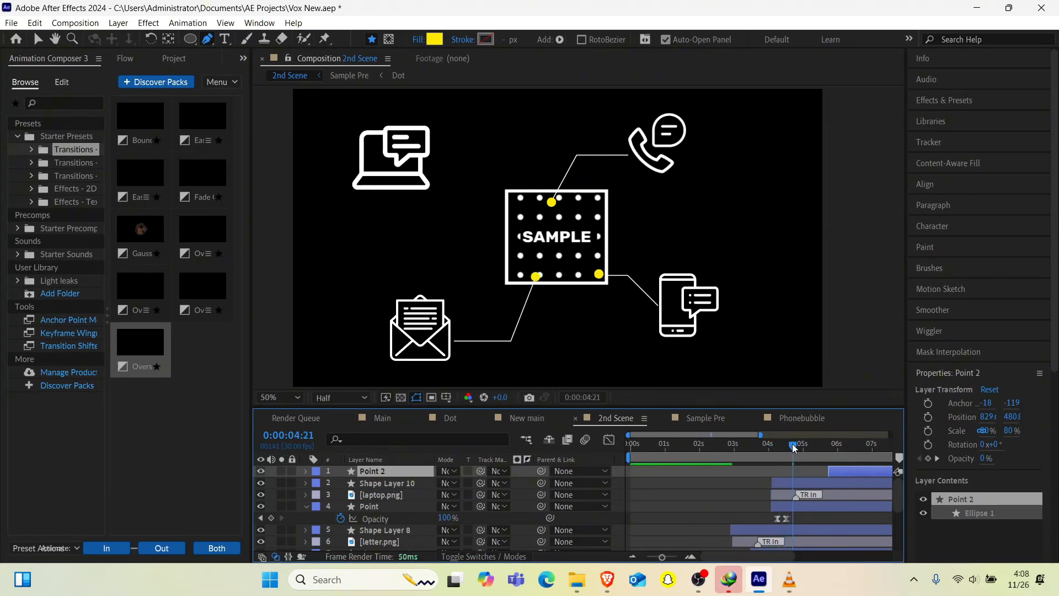
Step: Shift the new yellow dot's layer slightly earlier to match the end of the line drawing, and preview the animation
left_click_drag(792, 444, 814, 445)
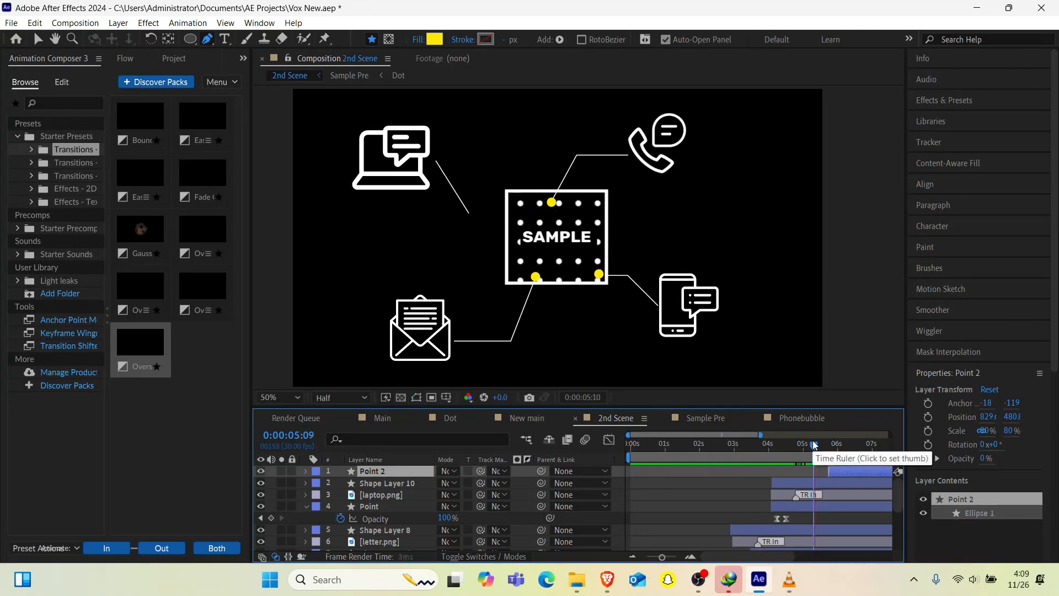
key("space")
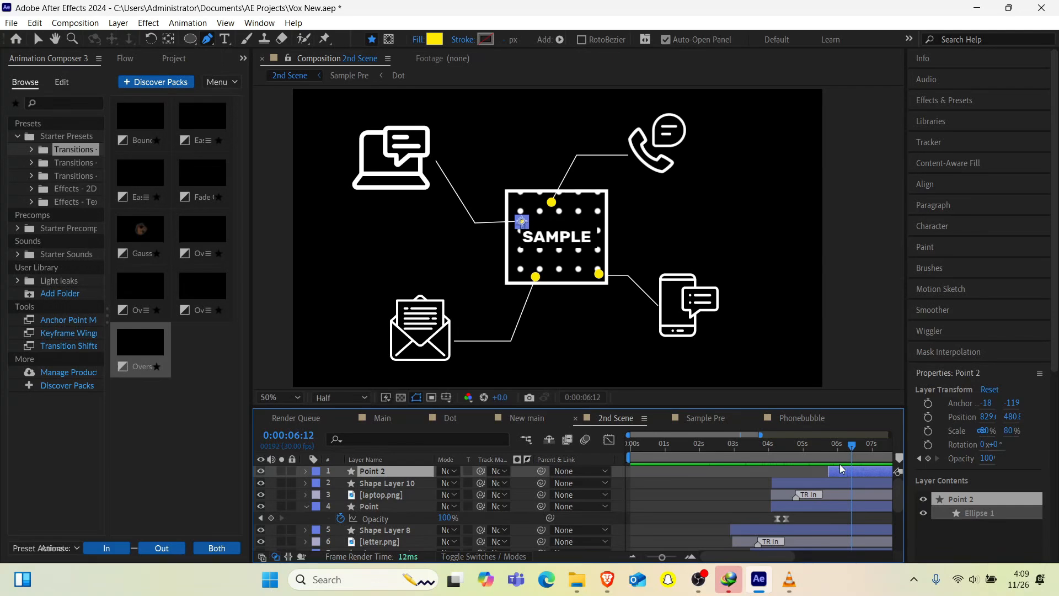
left_click_drag(841, 473, 835, 472)
left_click_drag(680, 449, 615, 456)
key("space")
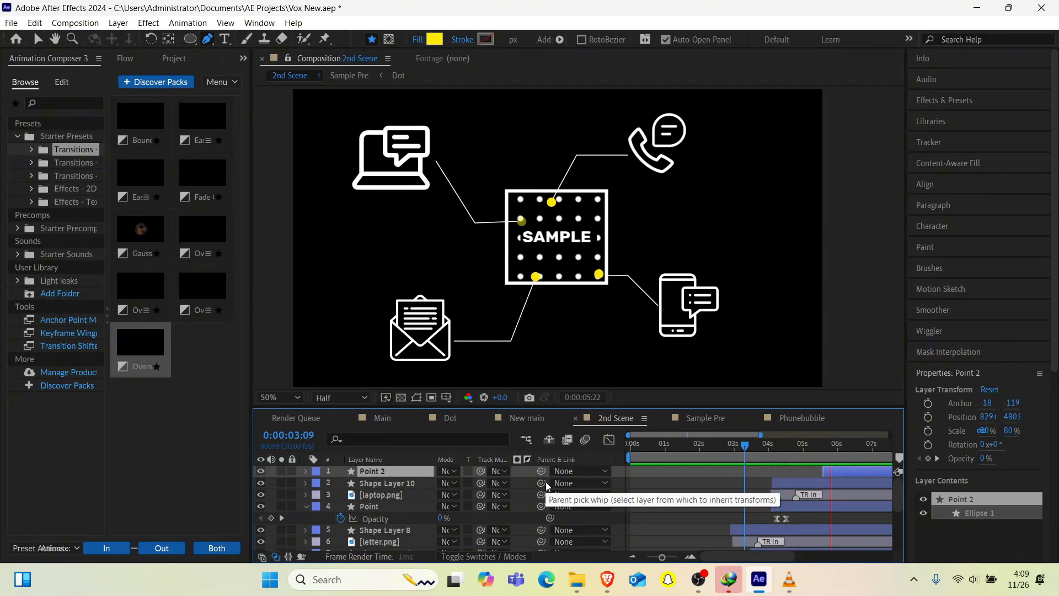
Step: Add the expression wiggle(2,5) to the Phonebubble layer's Position and preview the motion from the start
scroll(380, 534, "down", 3)
left_click(382, 533)
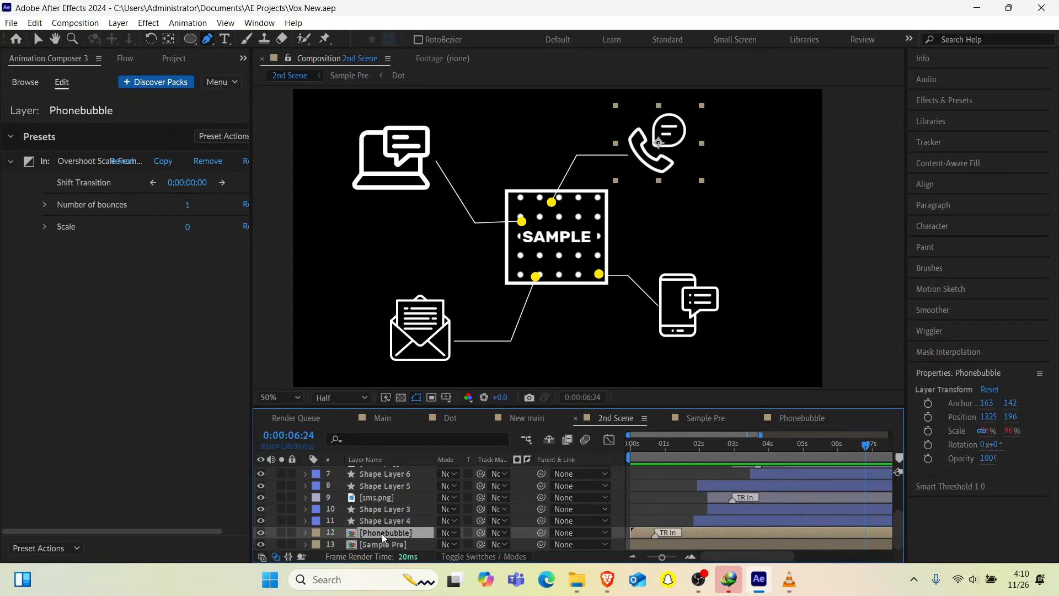
key("p")
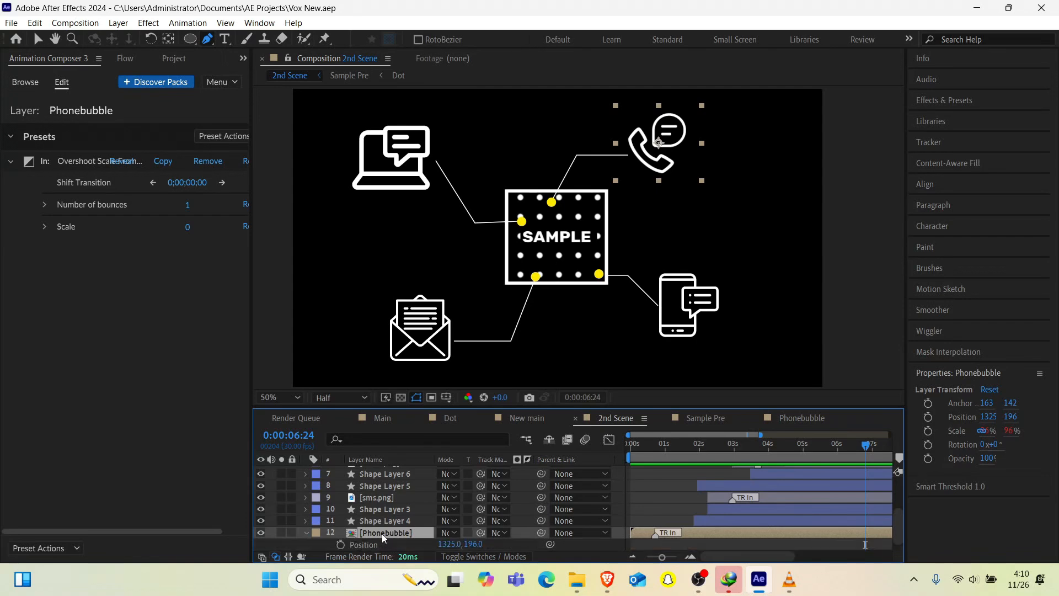
left_click(339, 543, "alt")
type("wi")
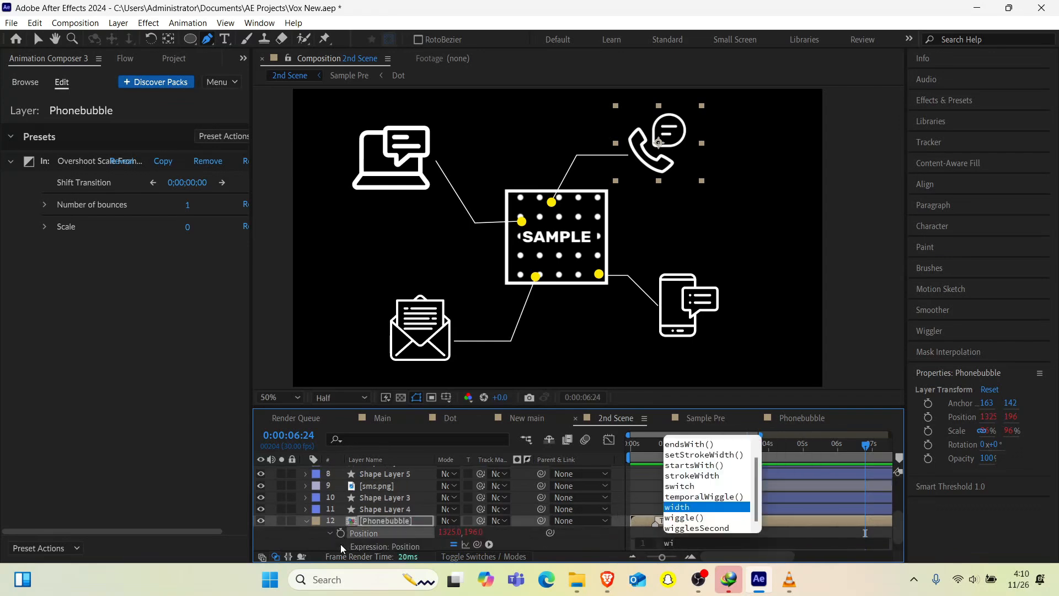
type("g")
key("Return")
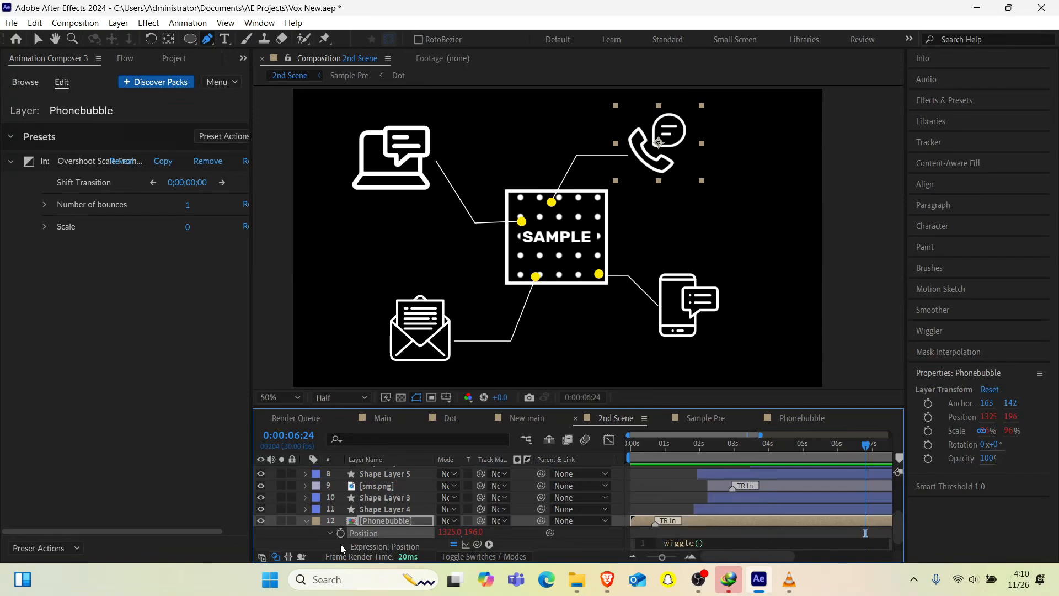
type("2,5")
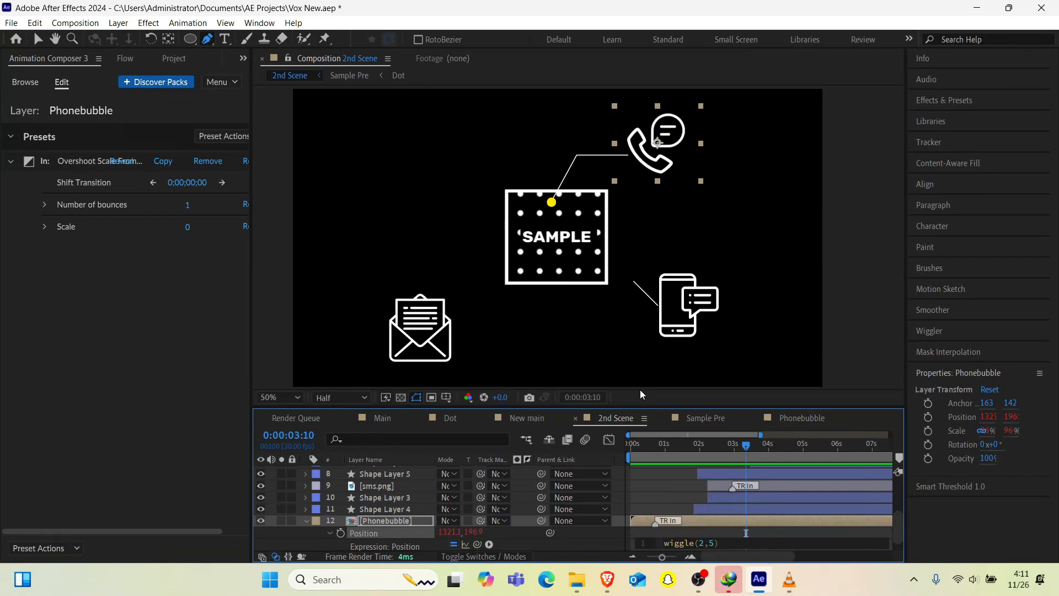
left_click_drag(662, 453, 622, 462)
left_click(572, 474)
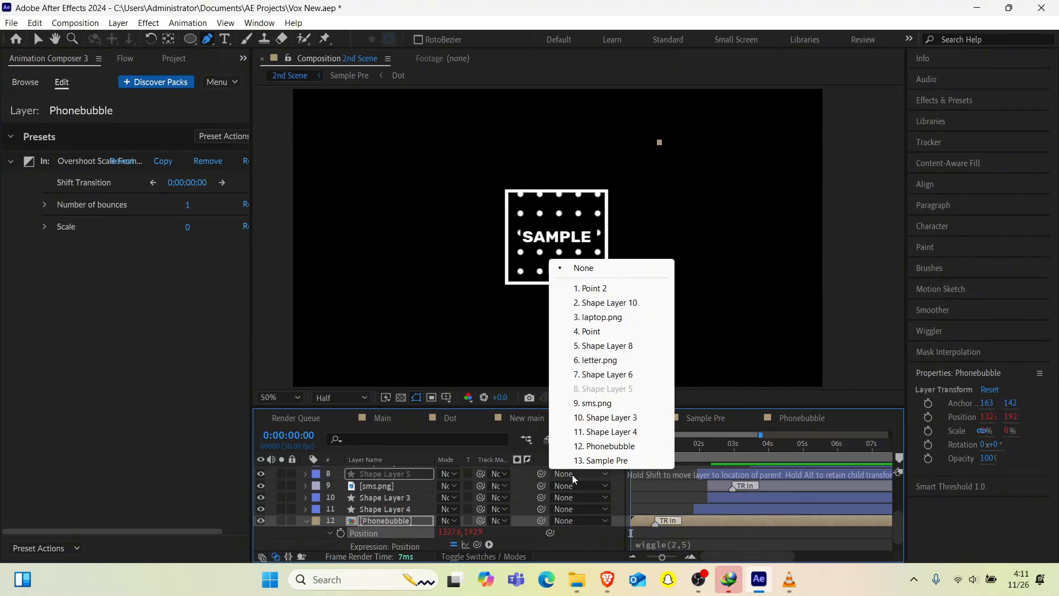
left_click(685, 444)
left_click_drag(686, 445, 573, 459)
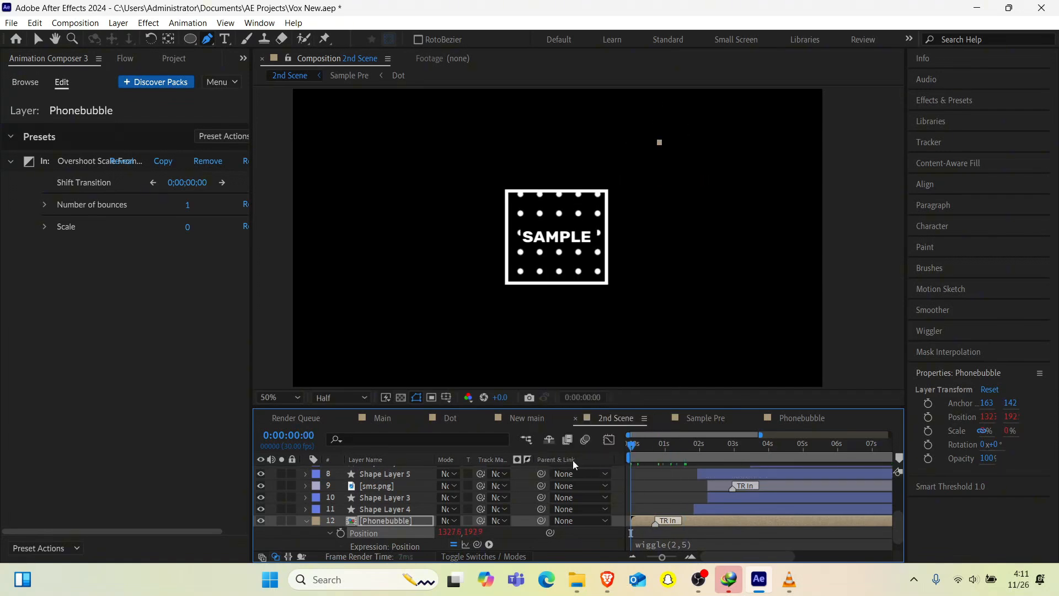
key("space")
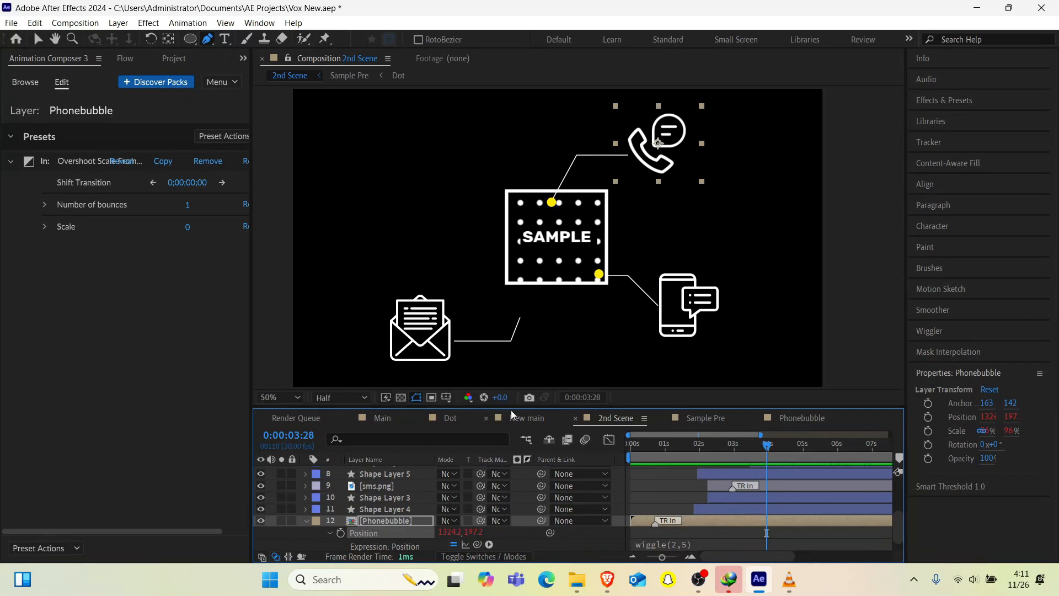
Step: Add the expression wiggle(2,5) to the sms.png layer's Position
key("v")
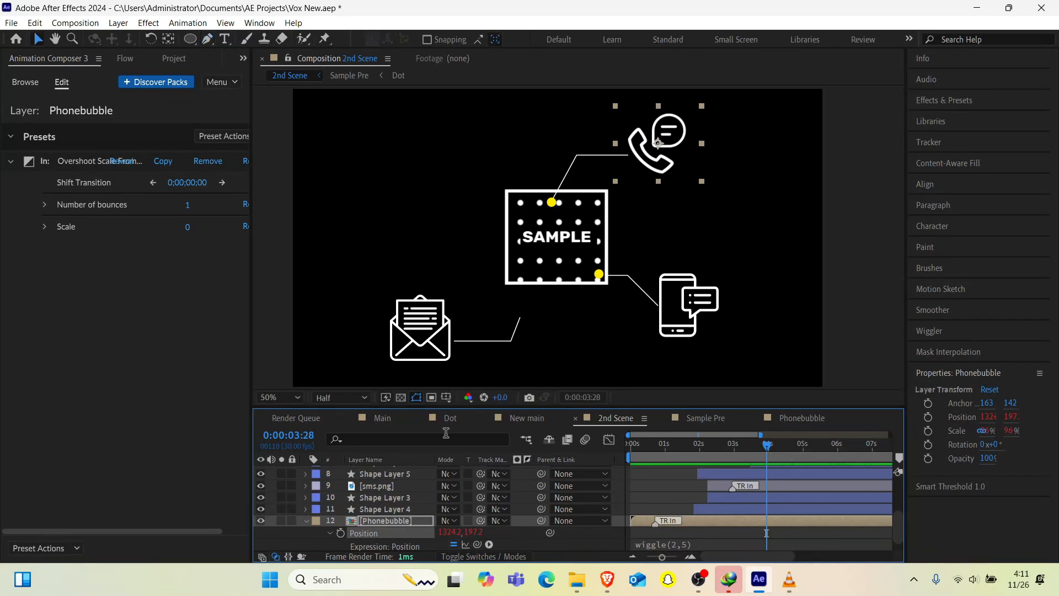
left_click(386, 485)
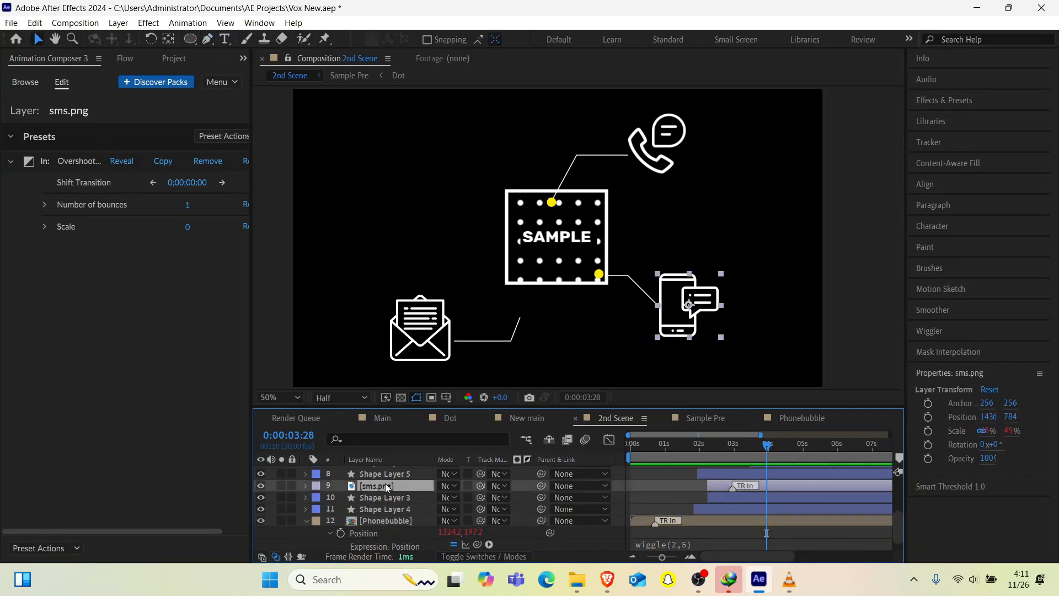
key("p")
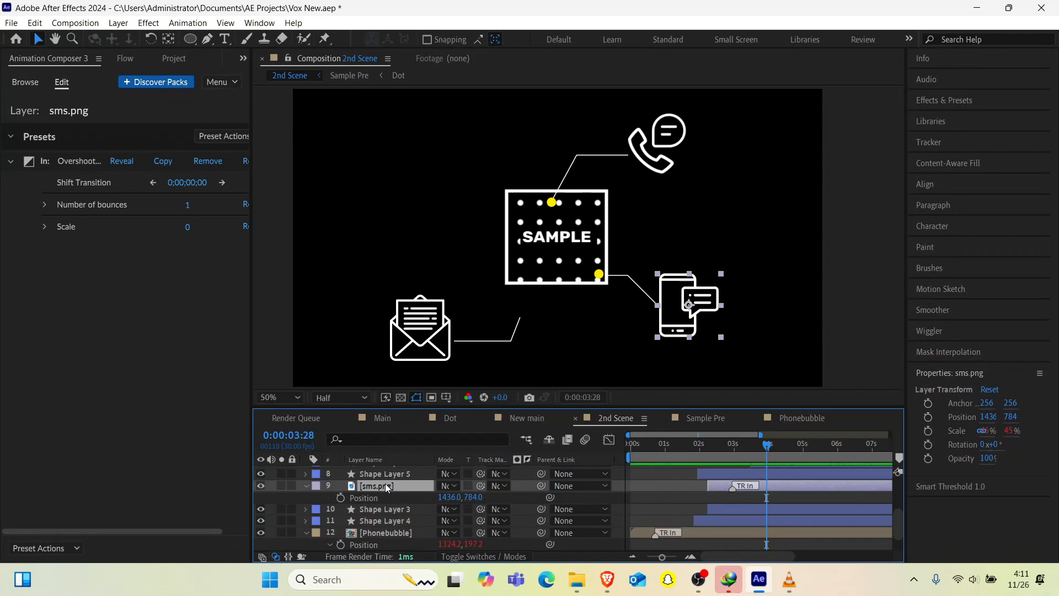
left_click(340, 499, "alt")
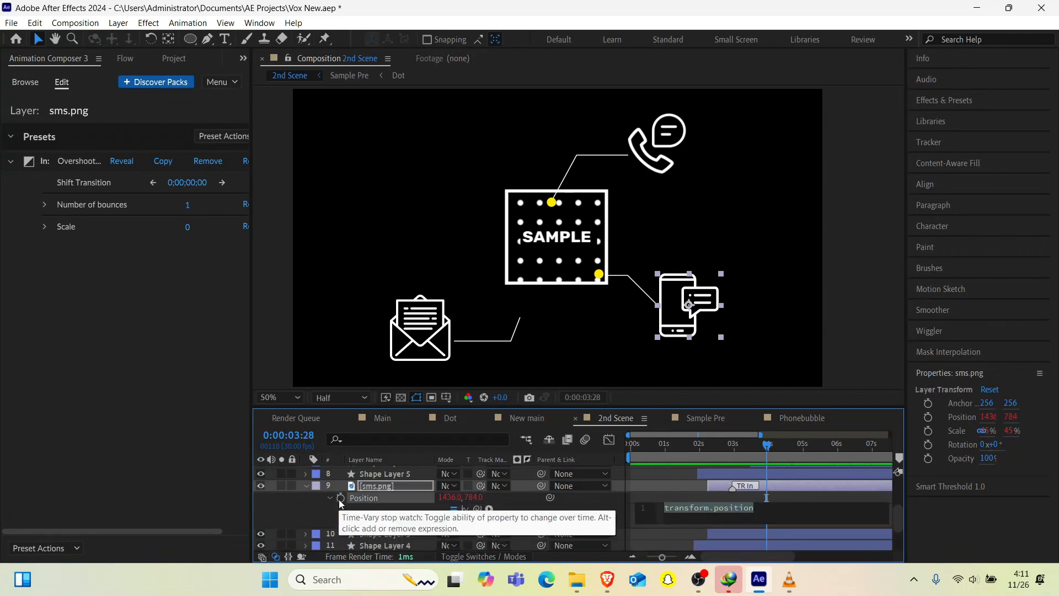
type("wig")
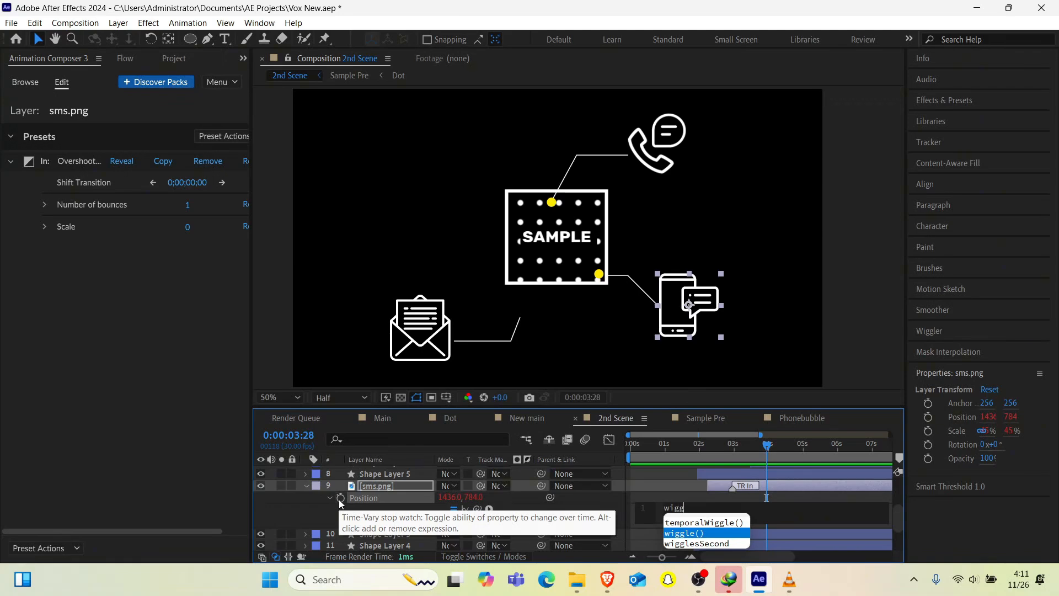
type("g")
key("Return")
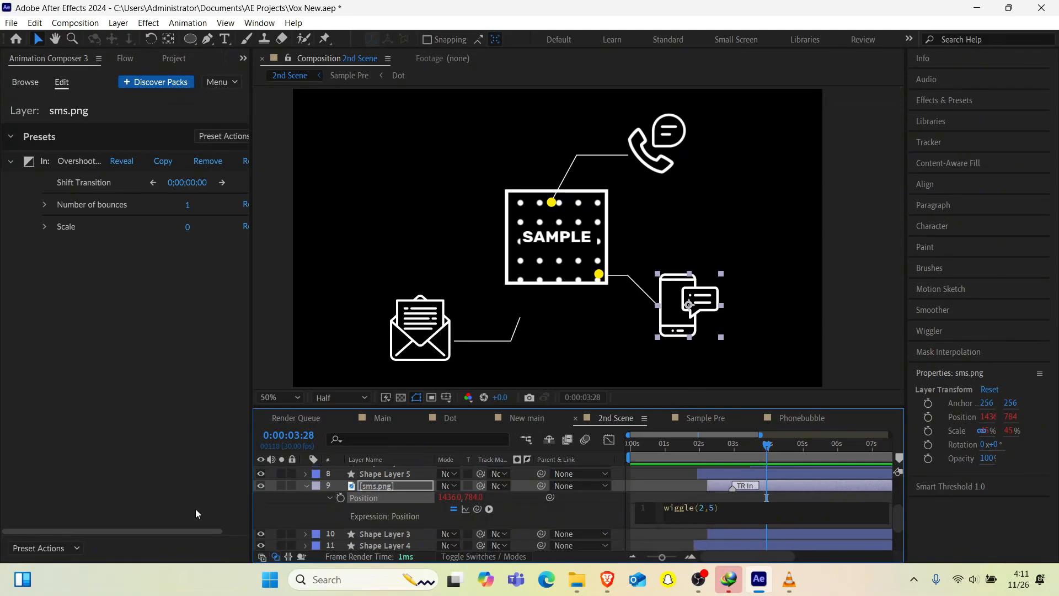
Step: Copy only the expression from the sms.png layer's Position property
scroll(370, 484, "up", 3)
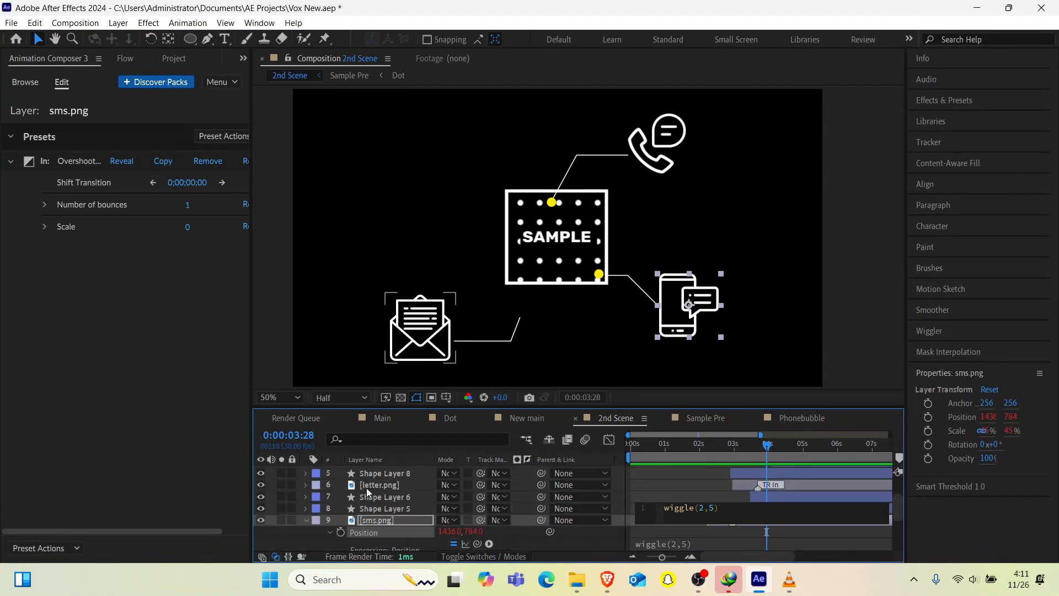
left_click(366, 487)
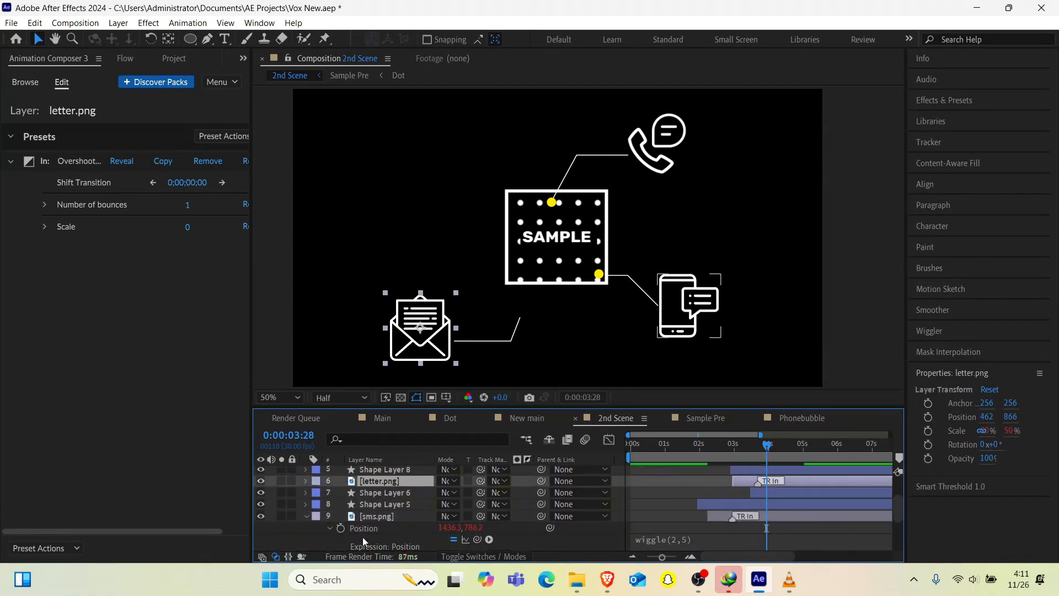
scroll(406, 538, "down", 2)
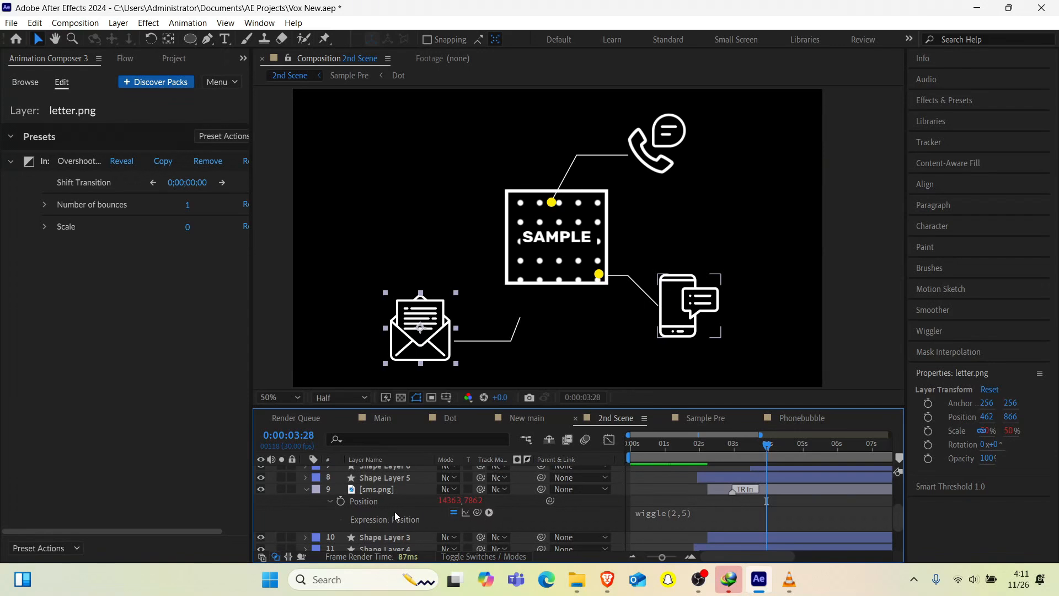
scroll(422, 507, "down", 2)
scroll(422, 507, "up", 2)
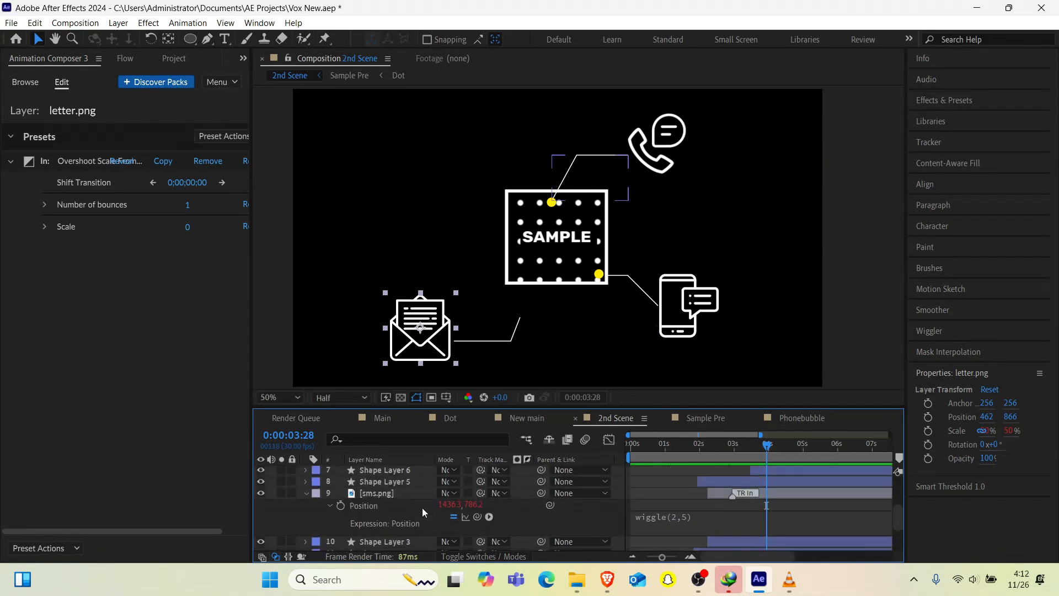
right_click(378, 525)
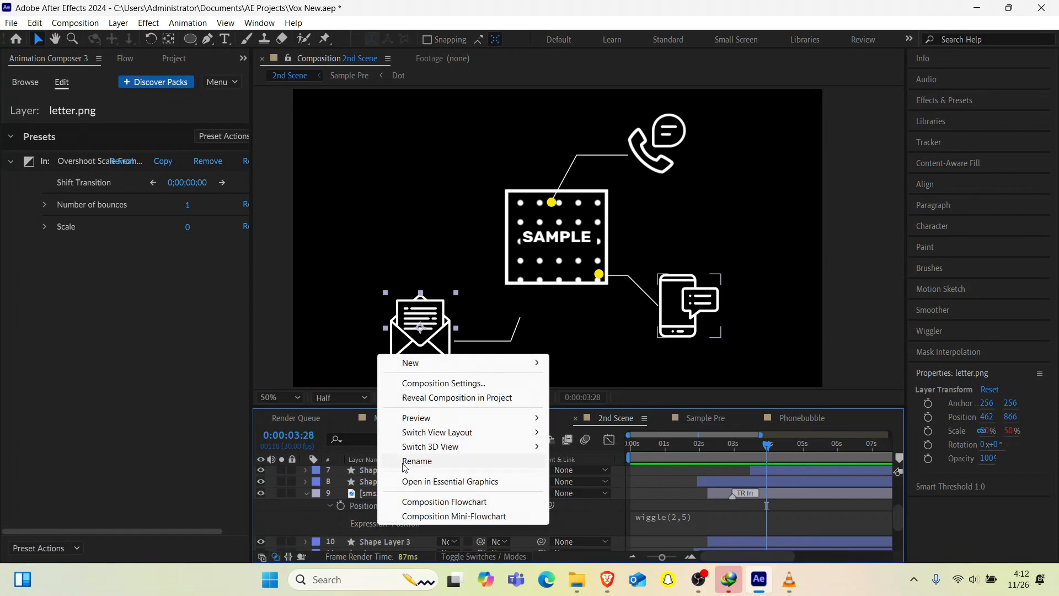
right_click(359, 508)
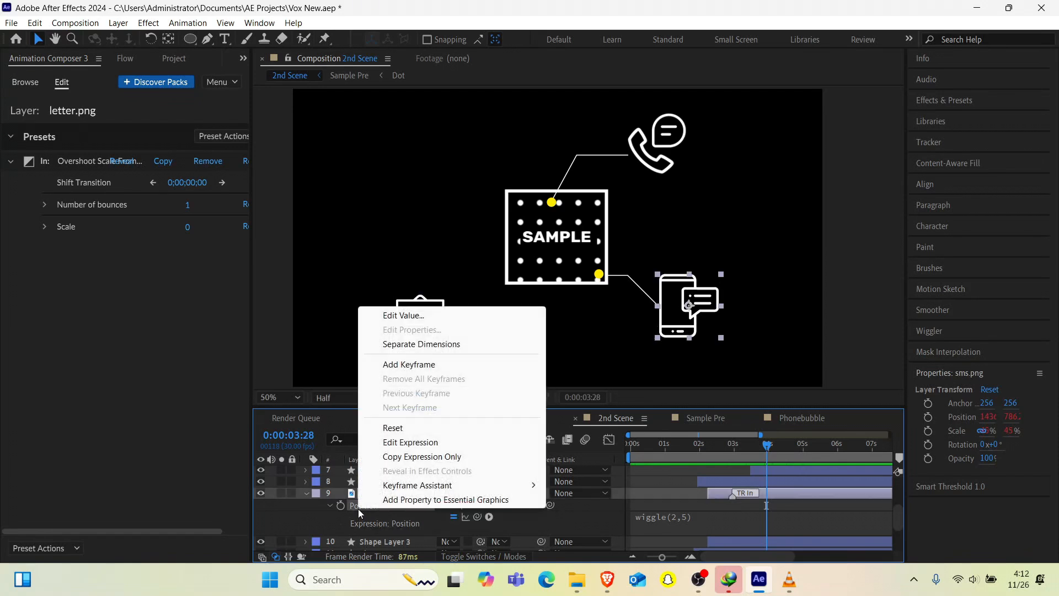
left_click(408, 453)
Step: Paste the copied wiggle expression onto the letter.png layer's Position property
scroll(391, 499, "up", 2)
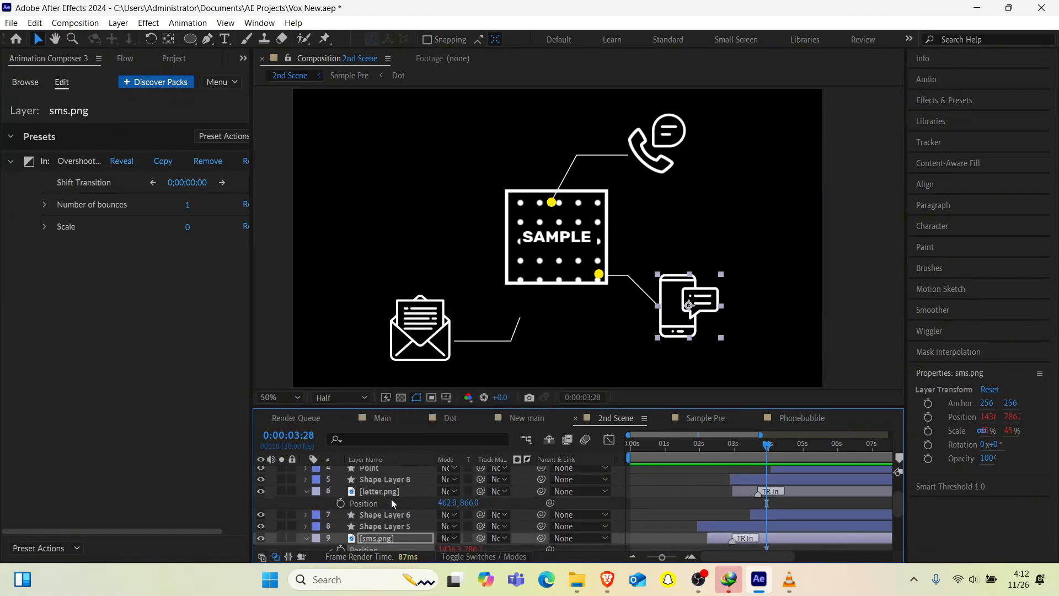
left_click(378, 507)
right_click(378, 507)
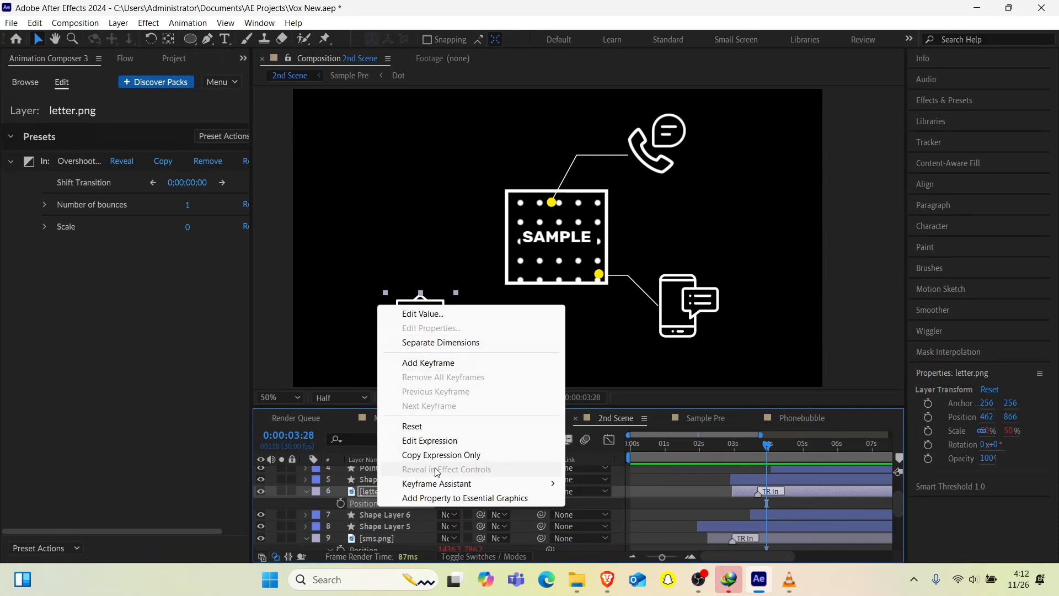
left_click(368, 505)
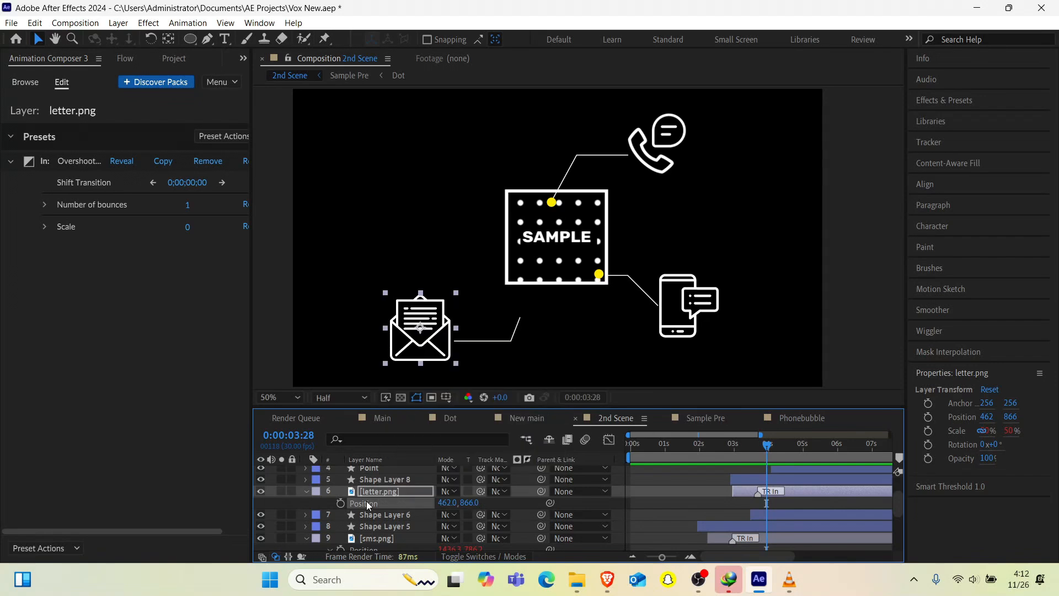
key("ctrl+v")
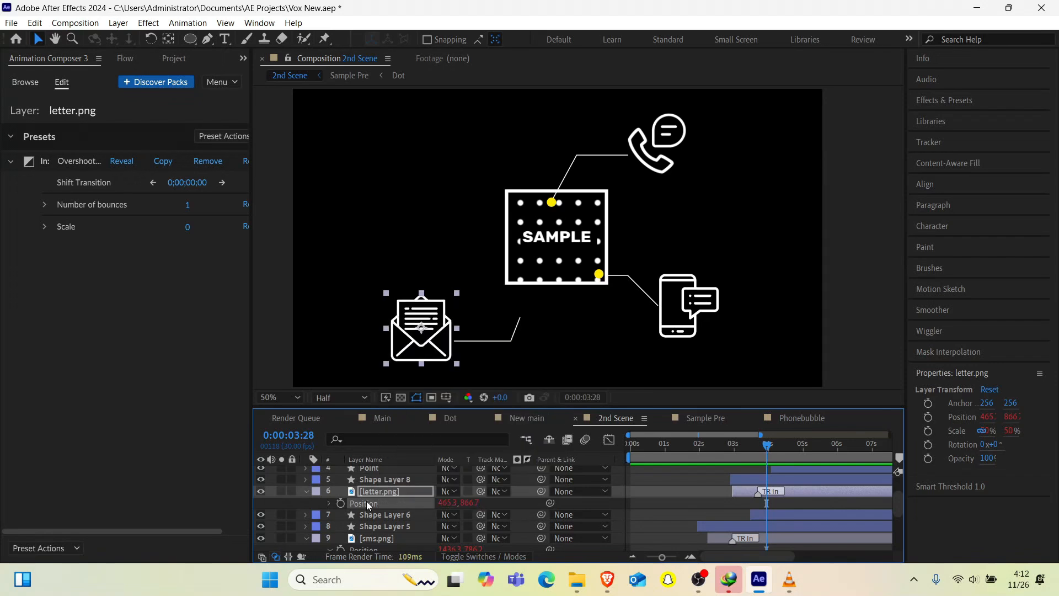
Step: Paste the copied wiggle expression onto the laptop.png layer and reveal its properties to check the Position expression
scroll(379, 508, "up", 3)
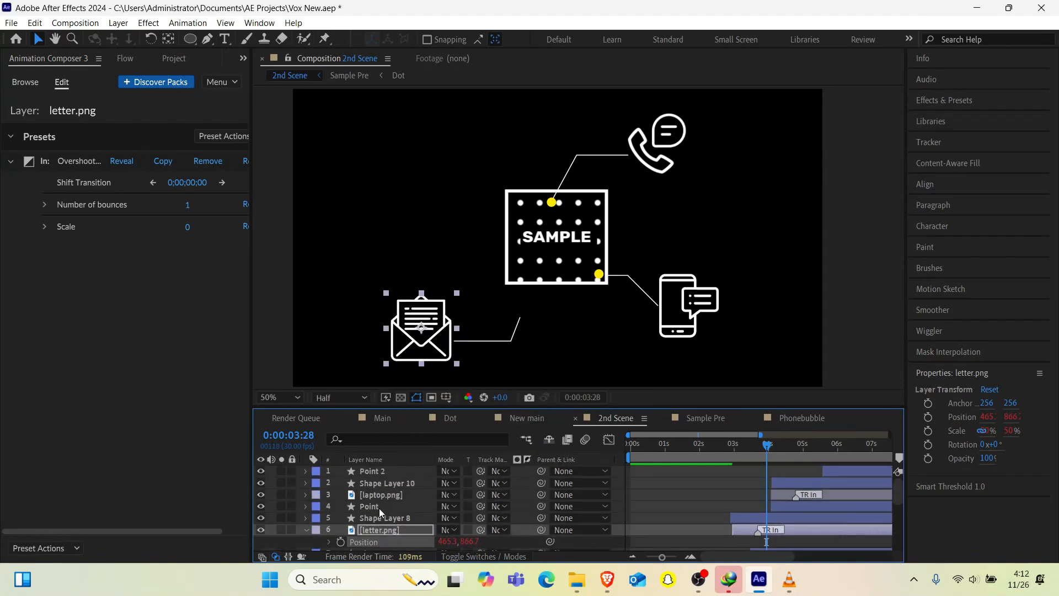
left_click(378, 494)
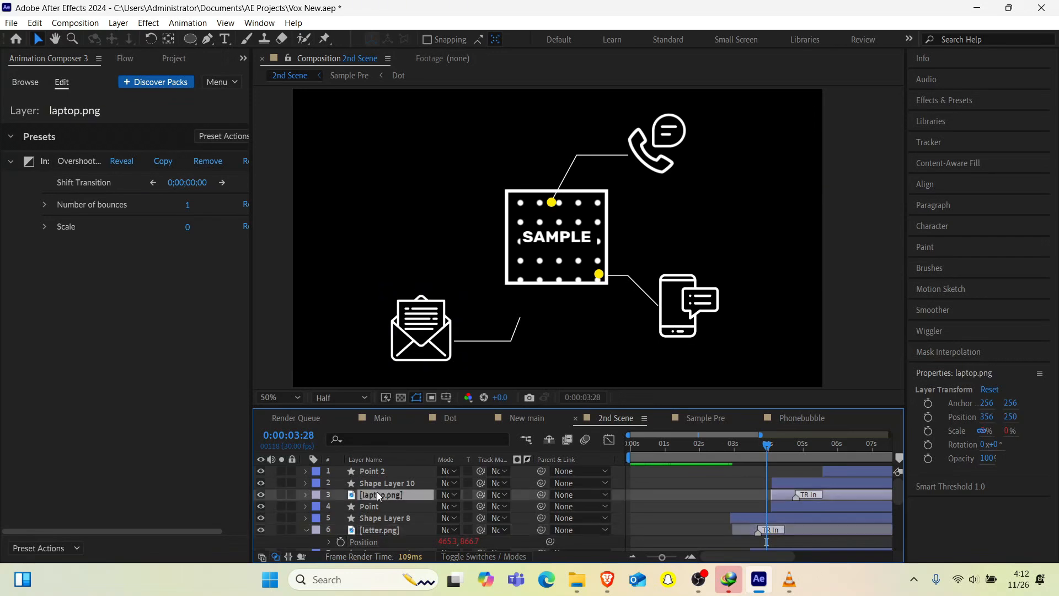
key("ctrl+v")
key("e")
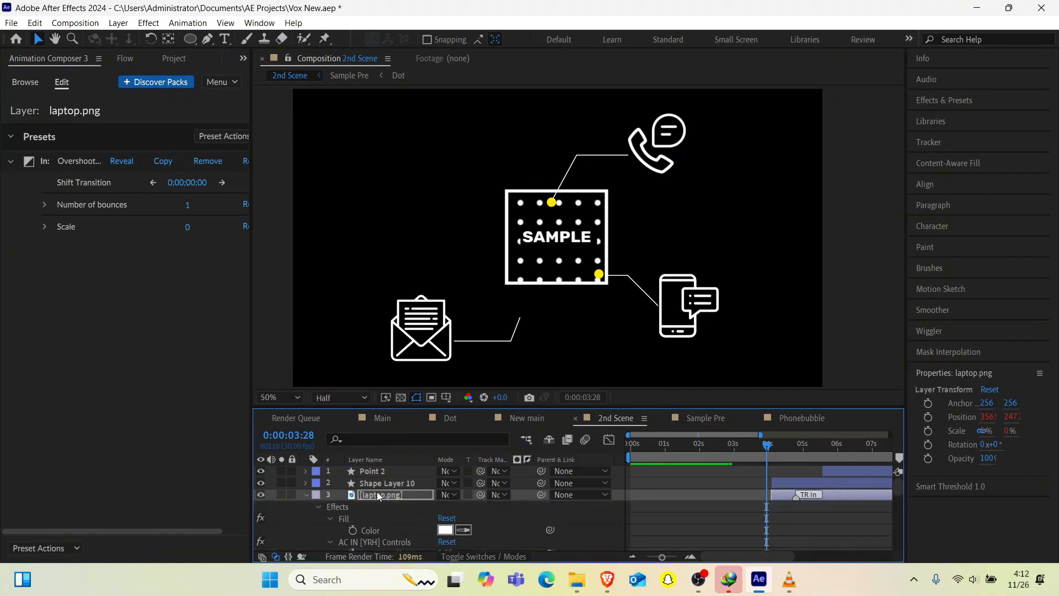
scroll(376, 491, "down", 3)
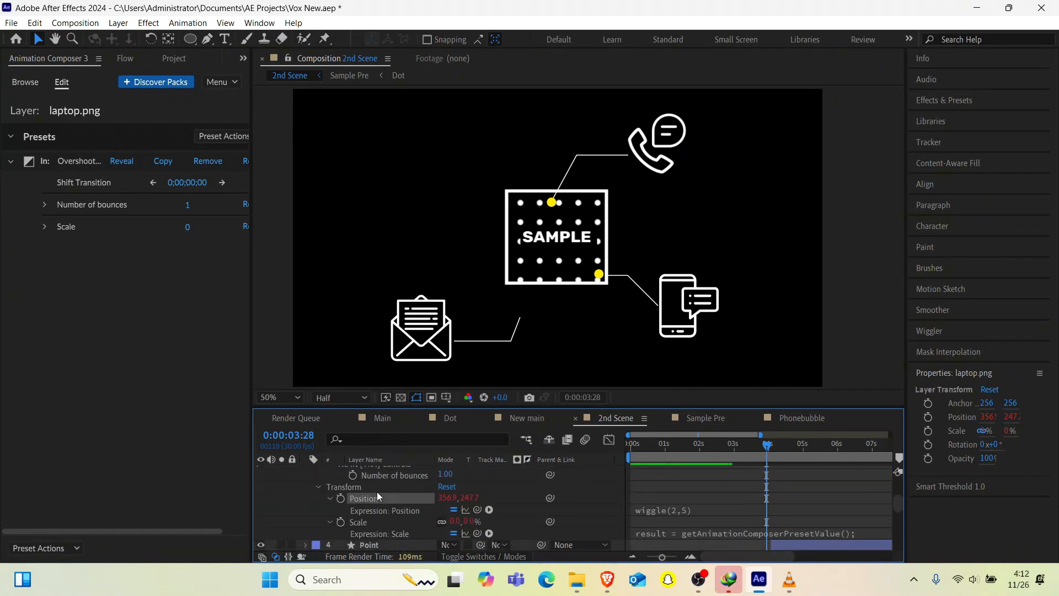
scroll(376, 492, "up", 2)
scroll(376, 492, "up", 2)
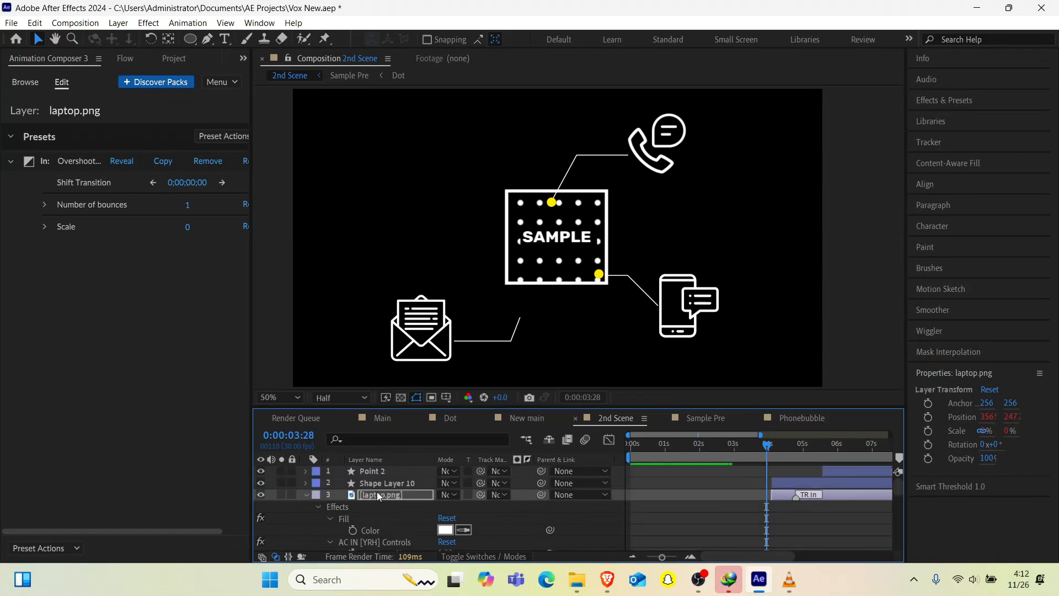
Step: Play the 2nd Scene composition from the start and inspect the icons' wiggle and the yellow dots on the SAMPLE box
left_click(304, 496)
left_click_drag(699, 446, 498, 489)
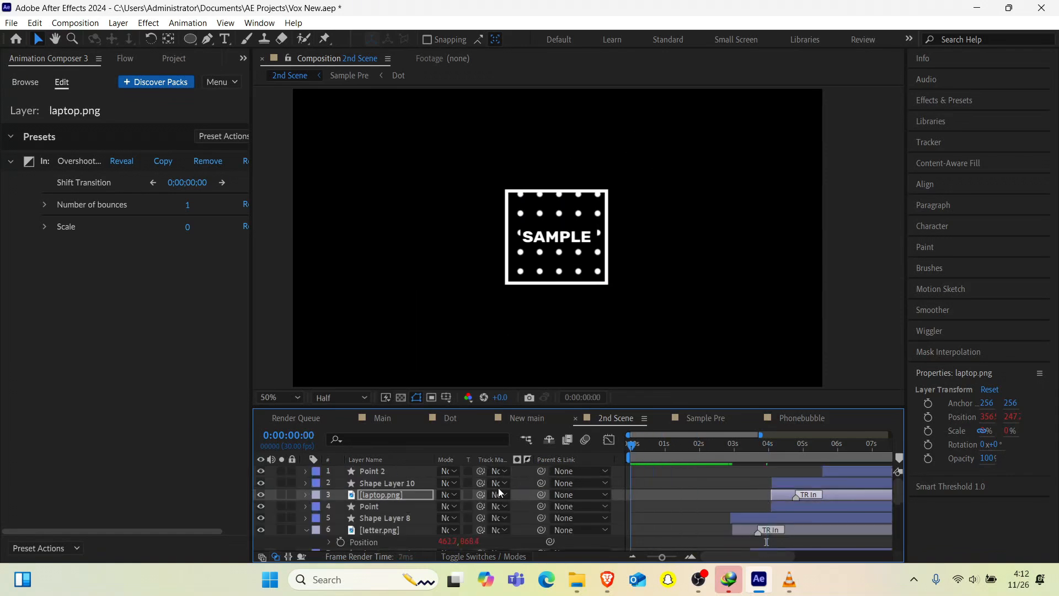
key("space")
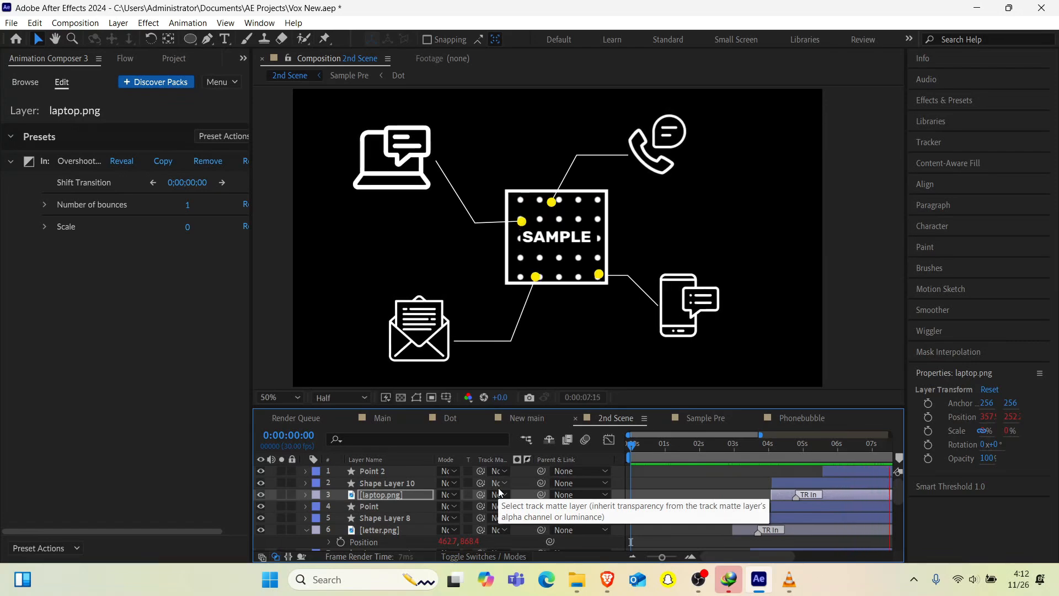
key("space")
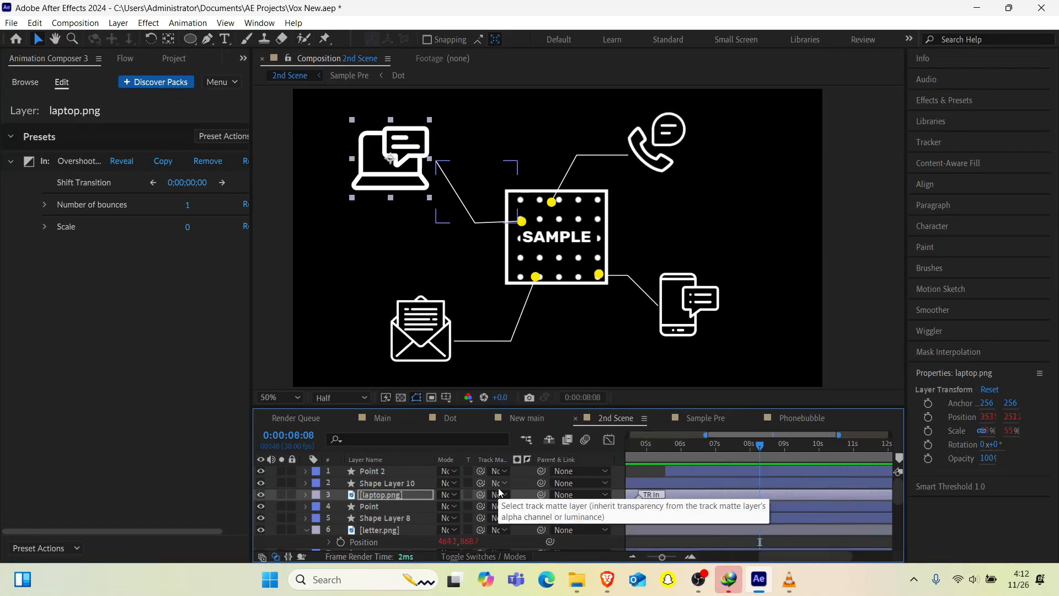
left_click(640, 445)
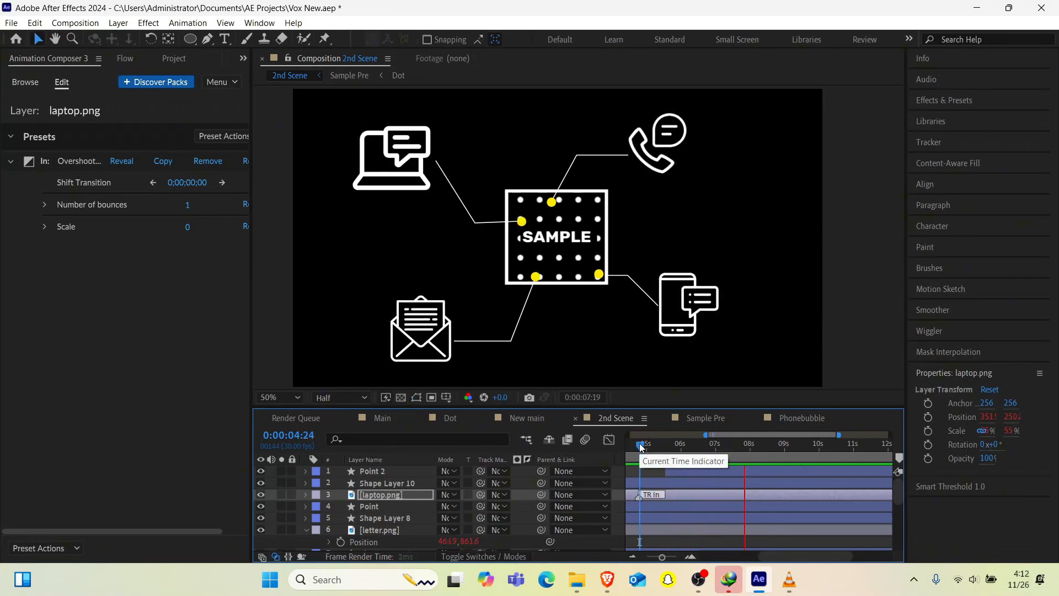
left_click(606, 279)
key("period")
key("period")
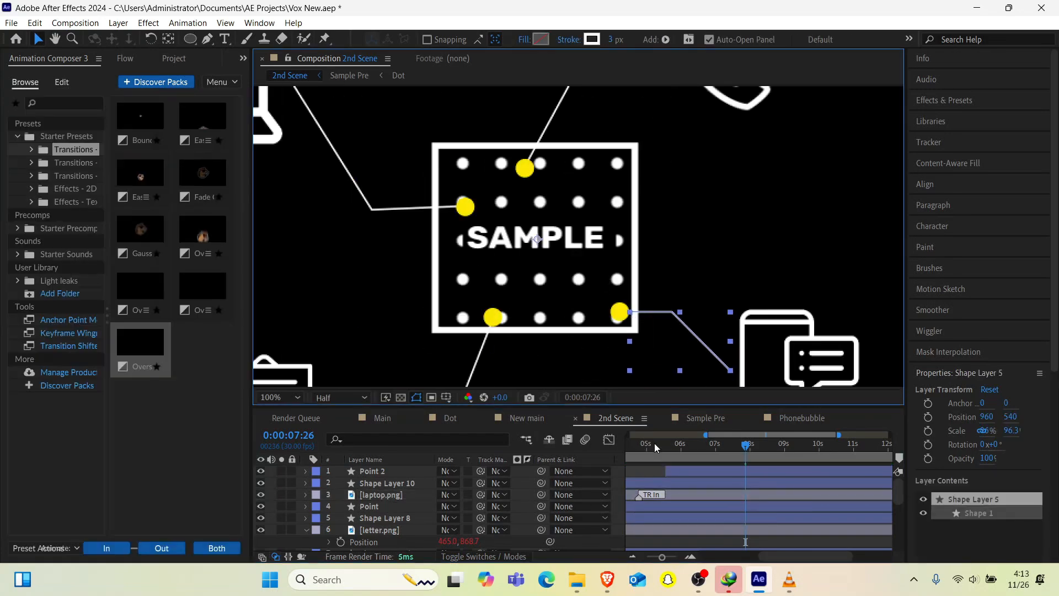
key("Home")
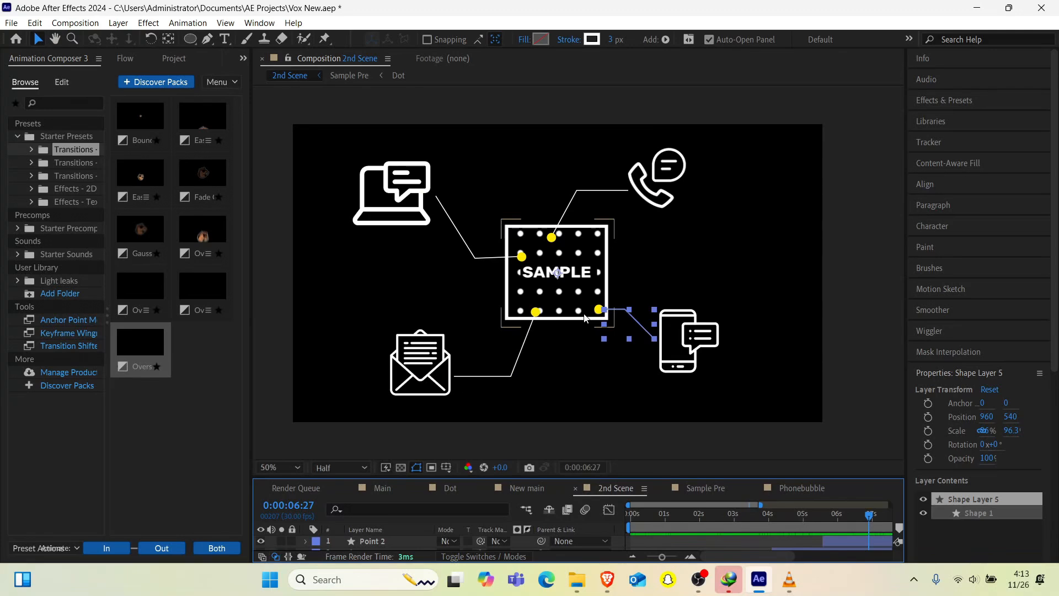
Step: Open the New main composition and add an adjustment layer above all its layers
left_click(526, 488)
left_click_drag(528, 476, 529, 412)
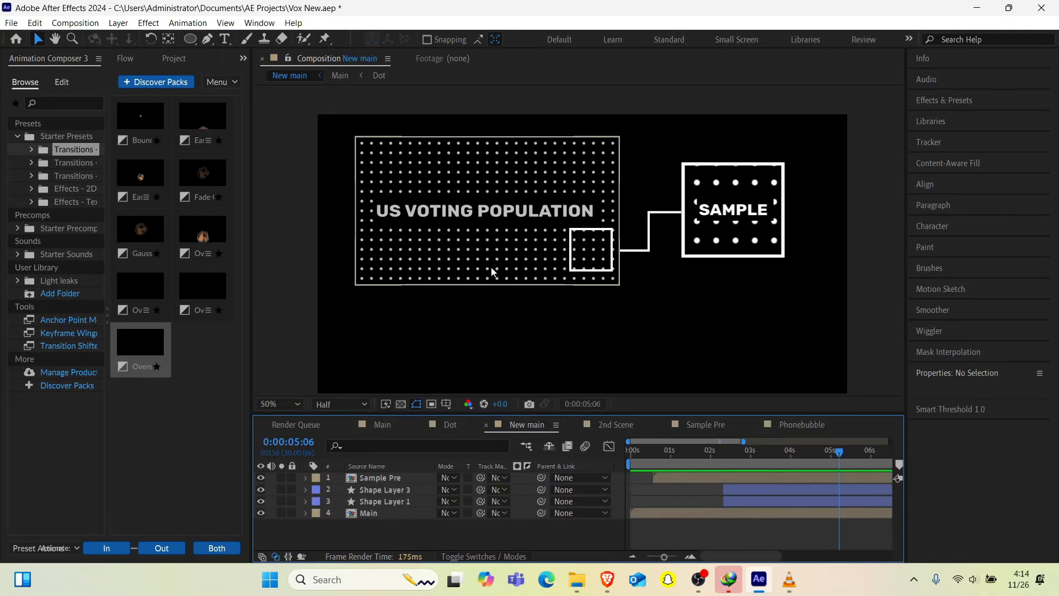
key("h")
left_click_drag(493, 318, 491, 302)
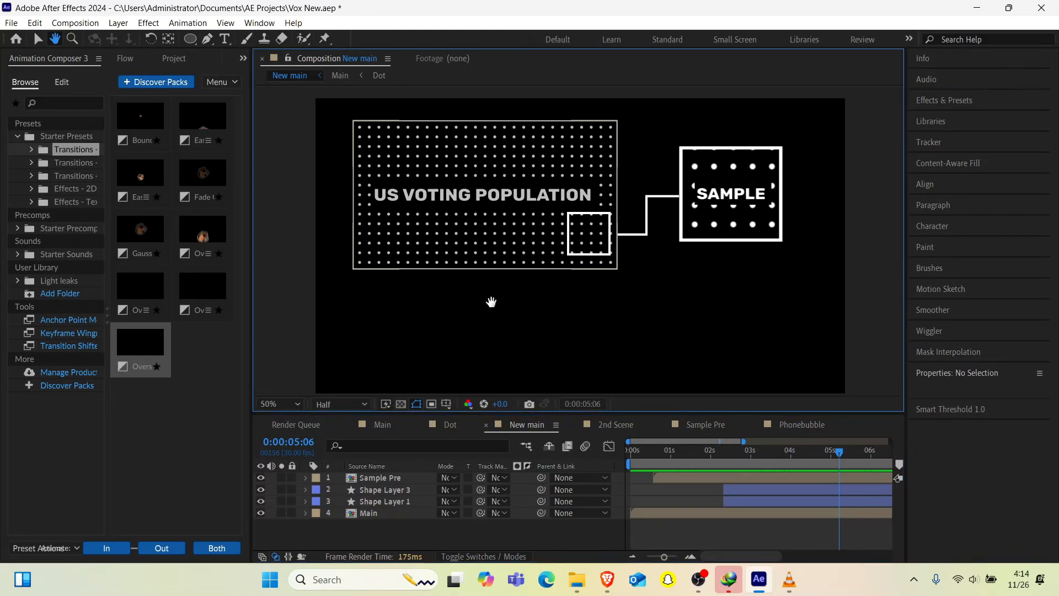
key("v")
key("ctrl+alt+y")
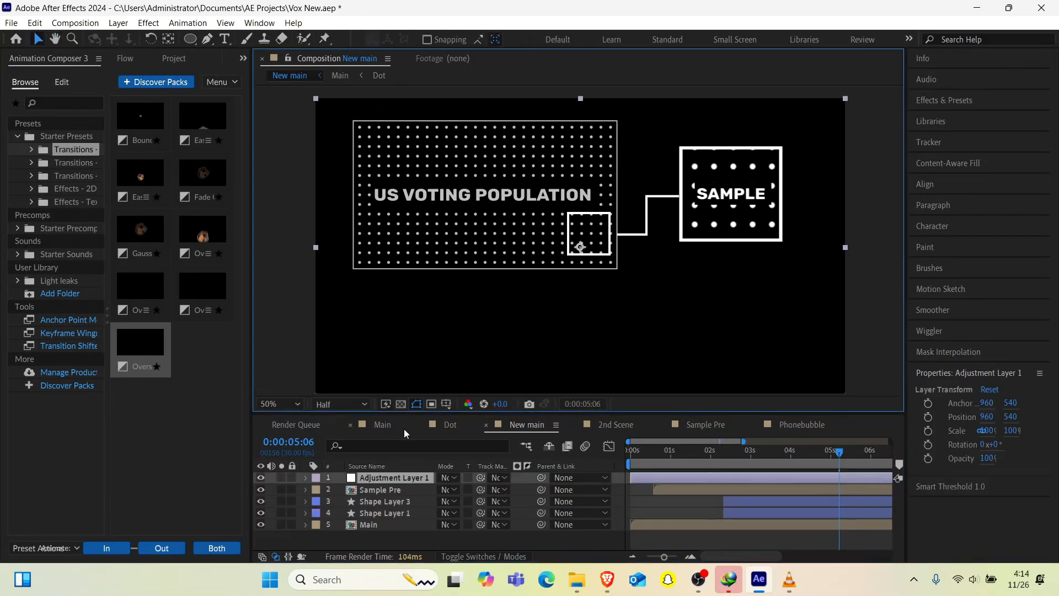
Step: Apply the Posterize Time effect to the adjustment layer, set its Frame Rate to 12 and preview the New main composition
key("ctrl+space")
type("pos")
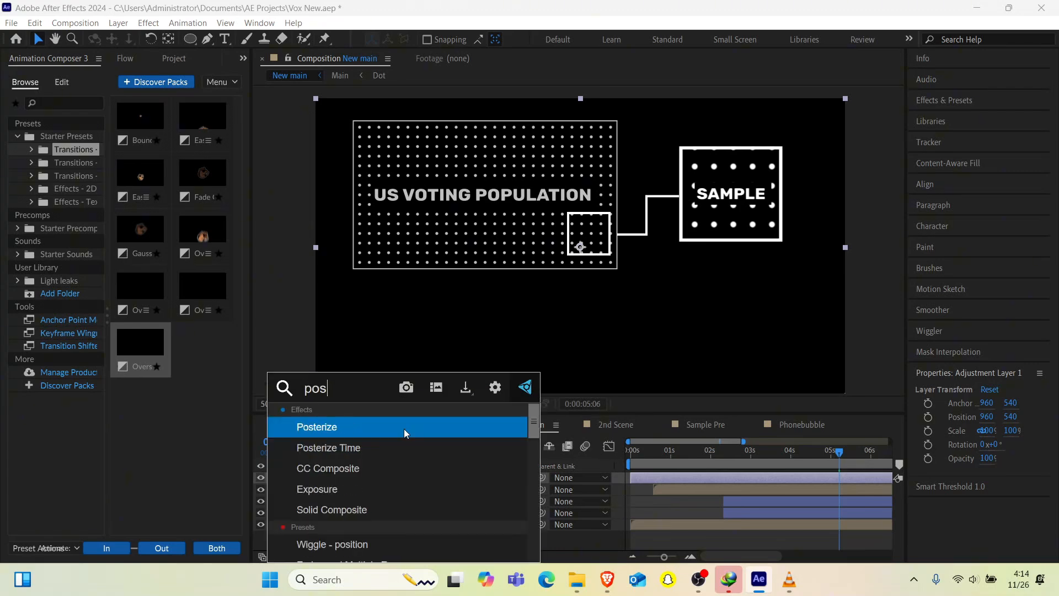
key("Down")
key("Return")
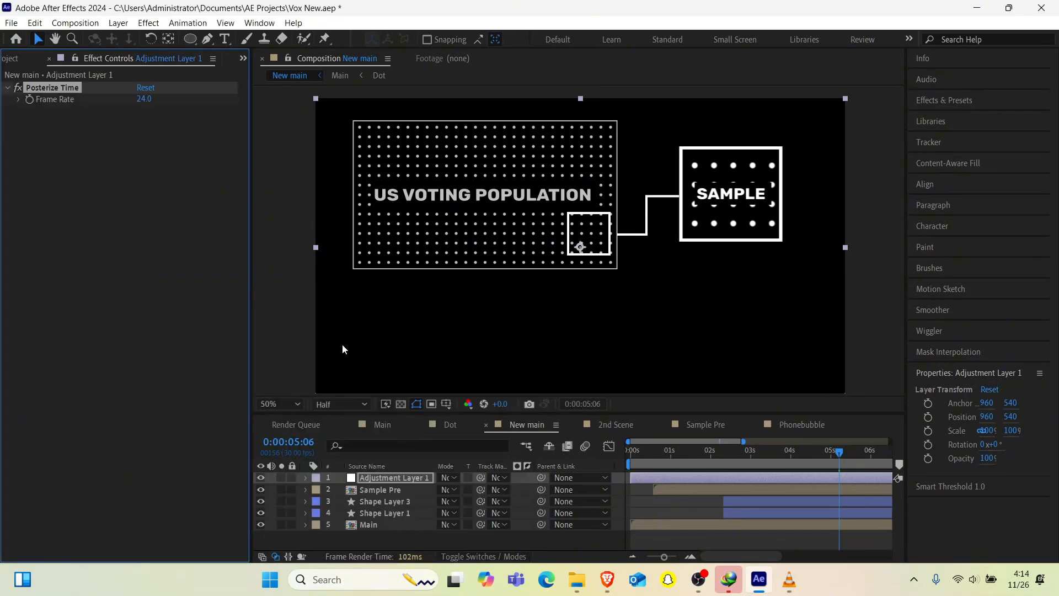
left_click(142, 101)
type("12")
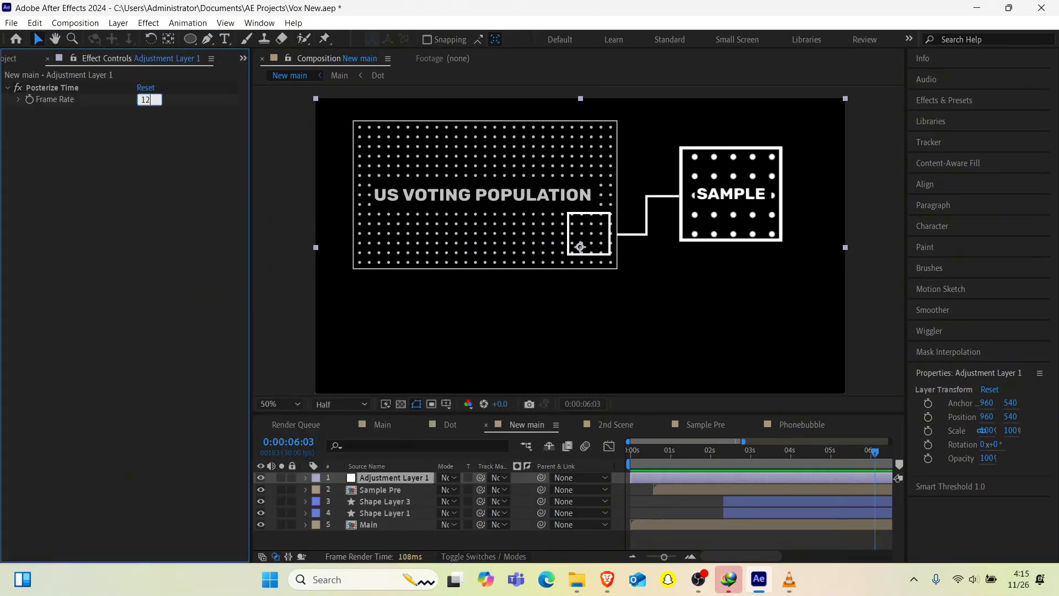
key("Return")
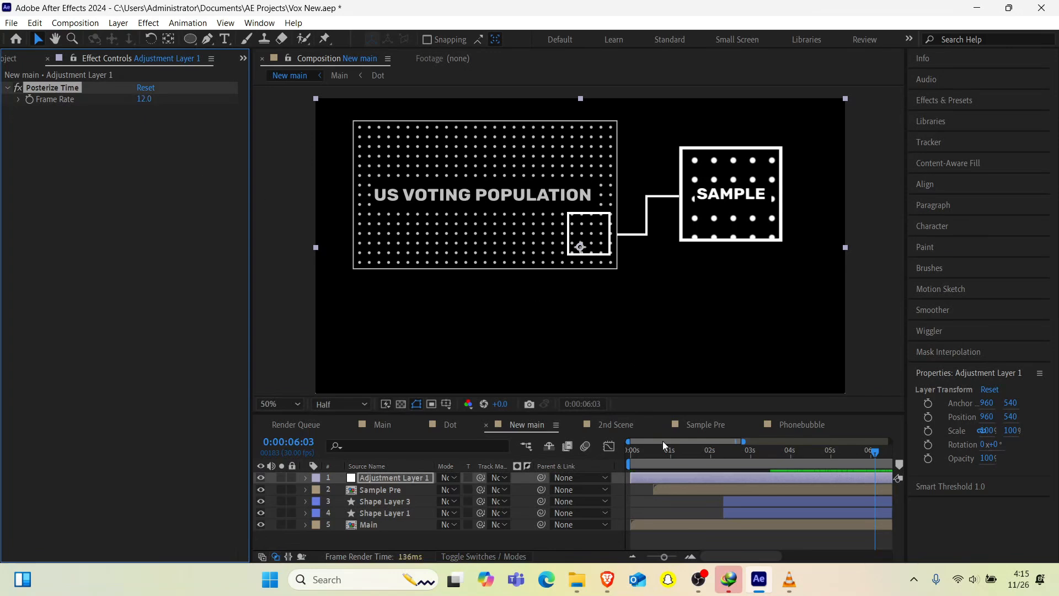
key("space")
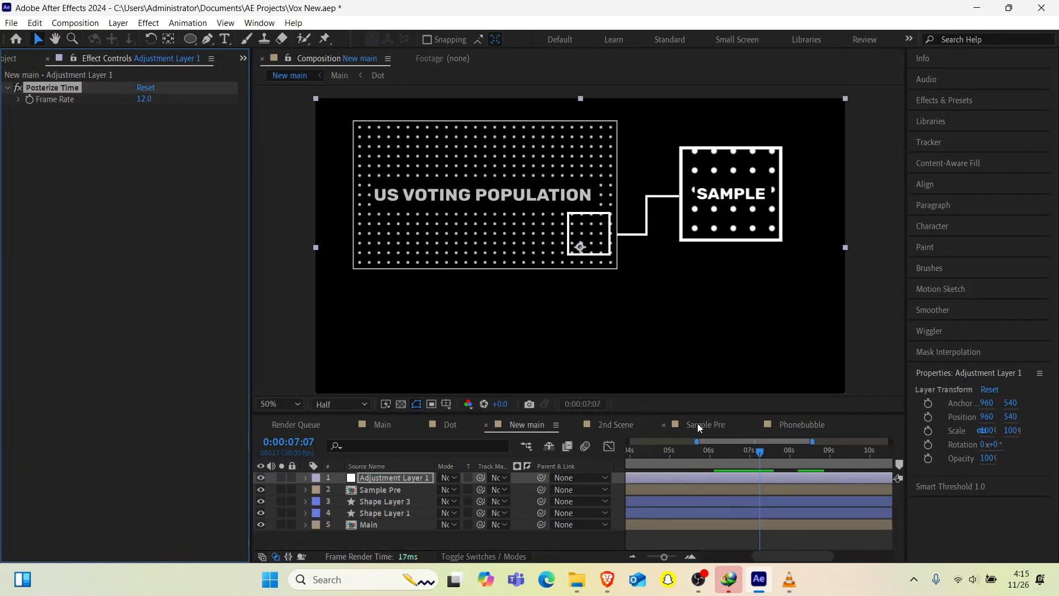
Step: Copy the Posterize Time adjustment layer into the 2nd Scene composition, above all its layers
left_click(696, 422)
left_click(623, 423)
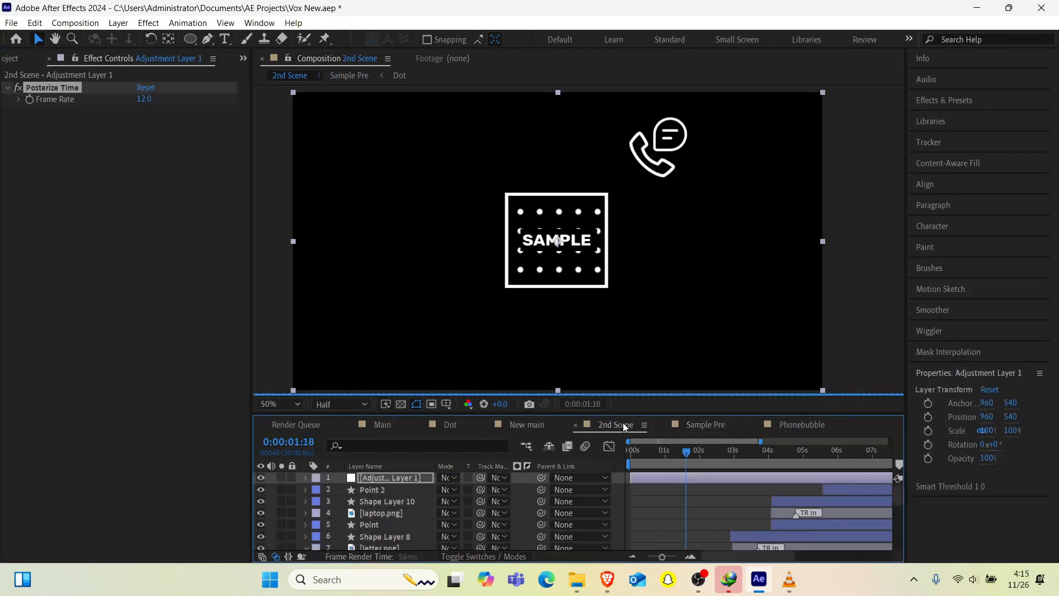
Step: Play the 2nd Scene composition from the start to check the posterized motion, and save the project
left_click_drag(670, 449, 564, 463)
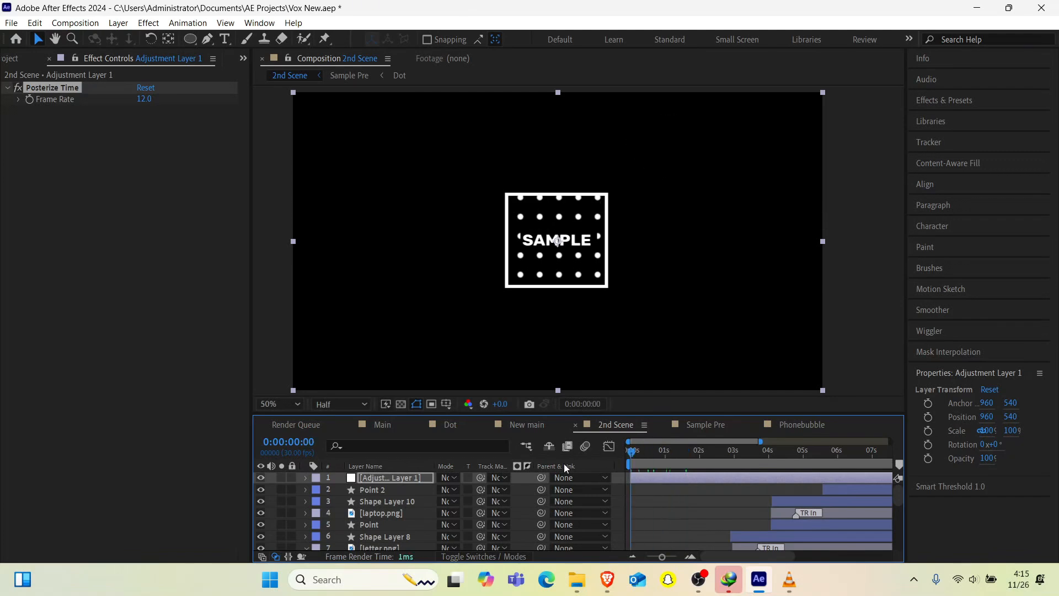
key("space")
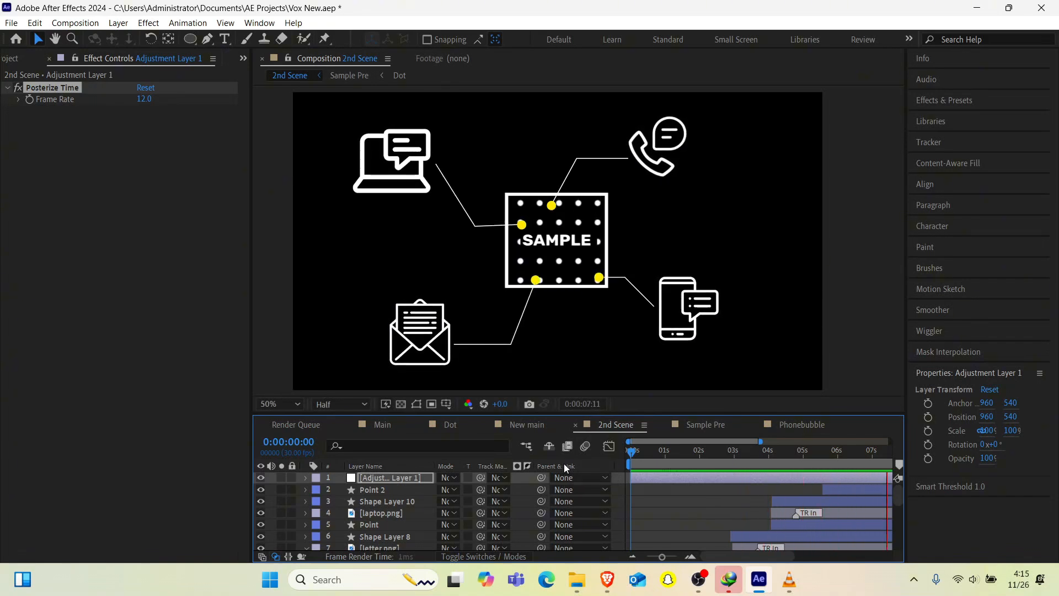
key("space")
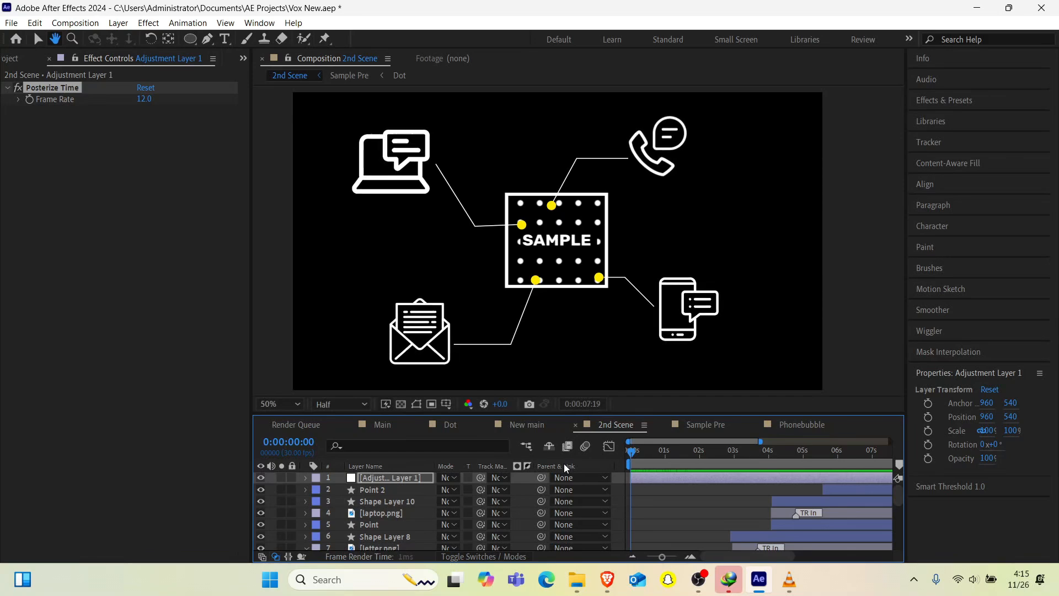
key("space")
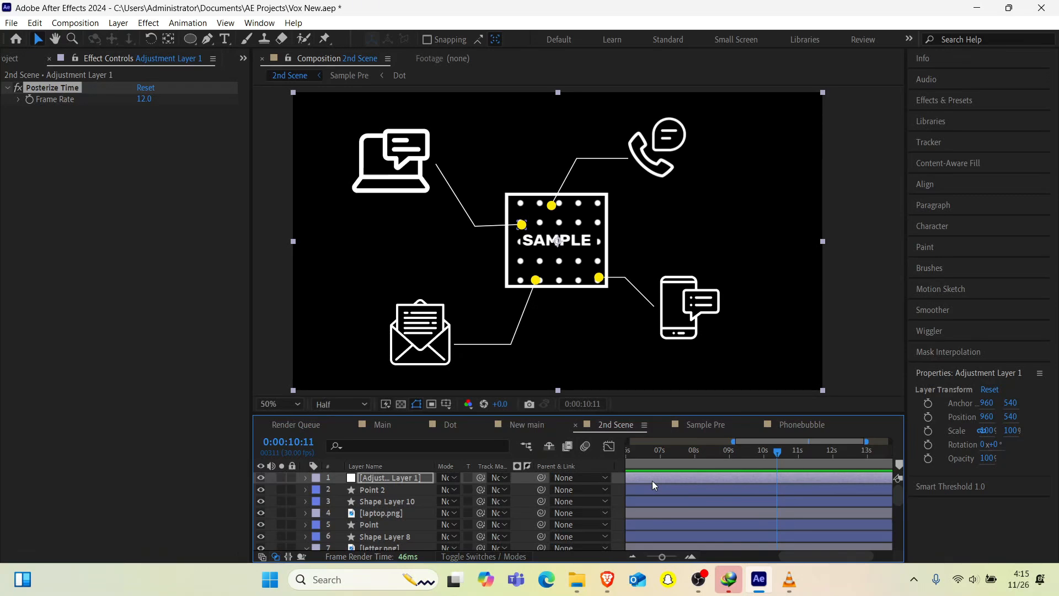
key("ctrl+s")
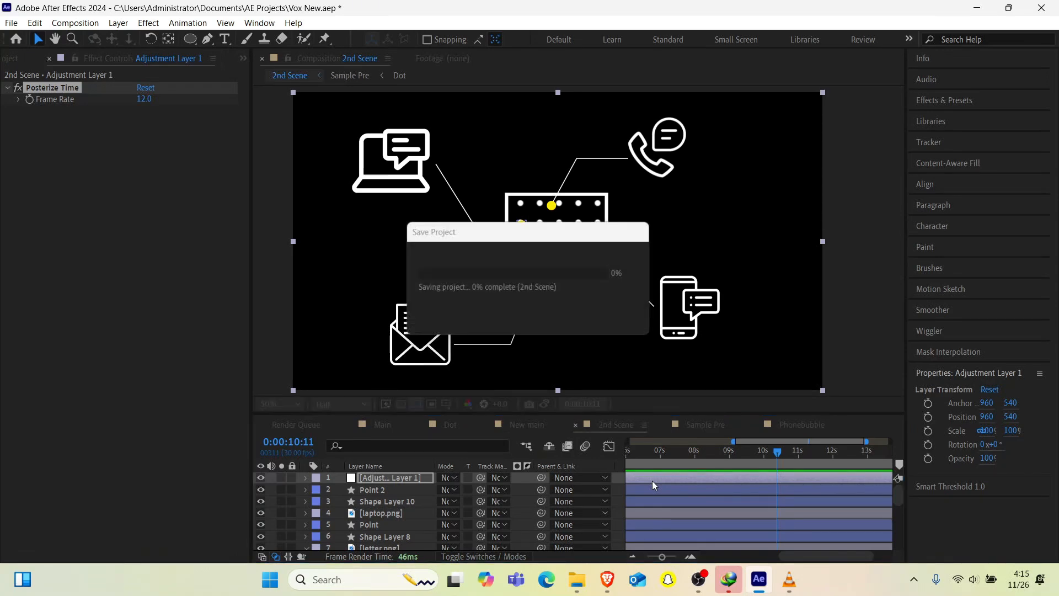